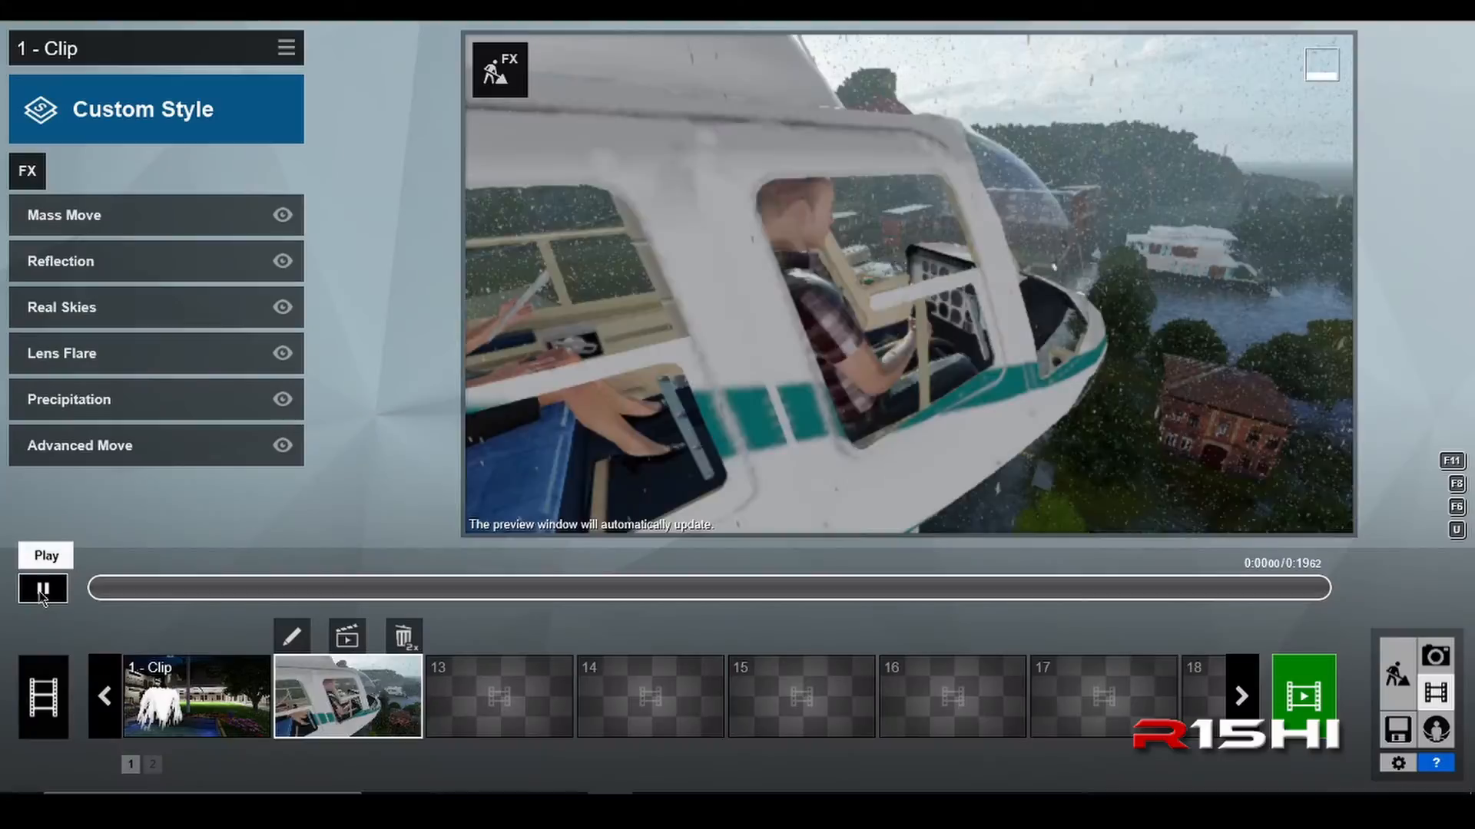
click(42, 590)
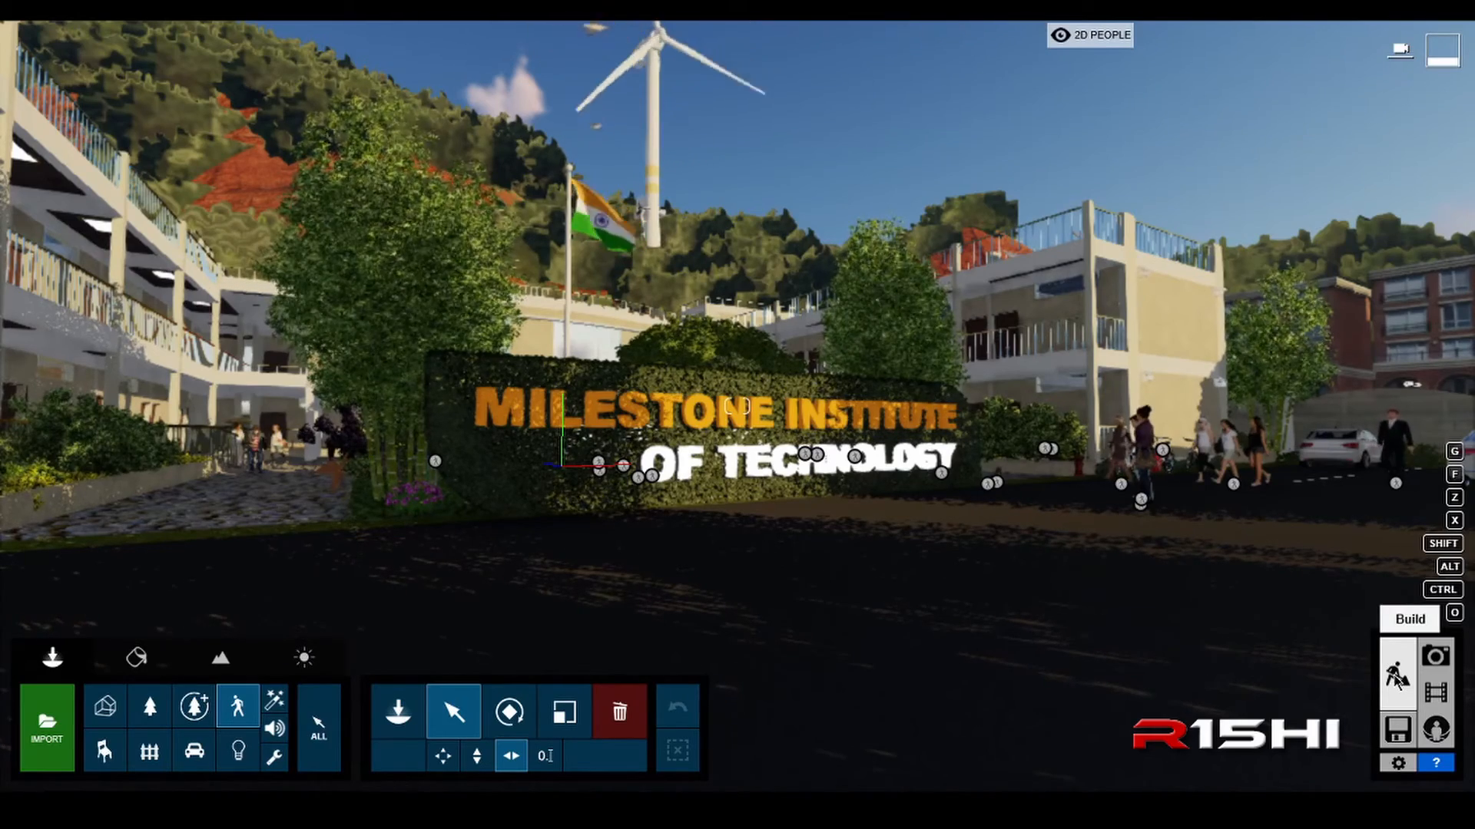
Step: Switch to Movie mode, browse the clip slots and play the existing corridor clip in slot 5
click(1437, 695)
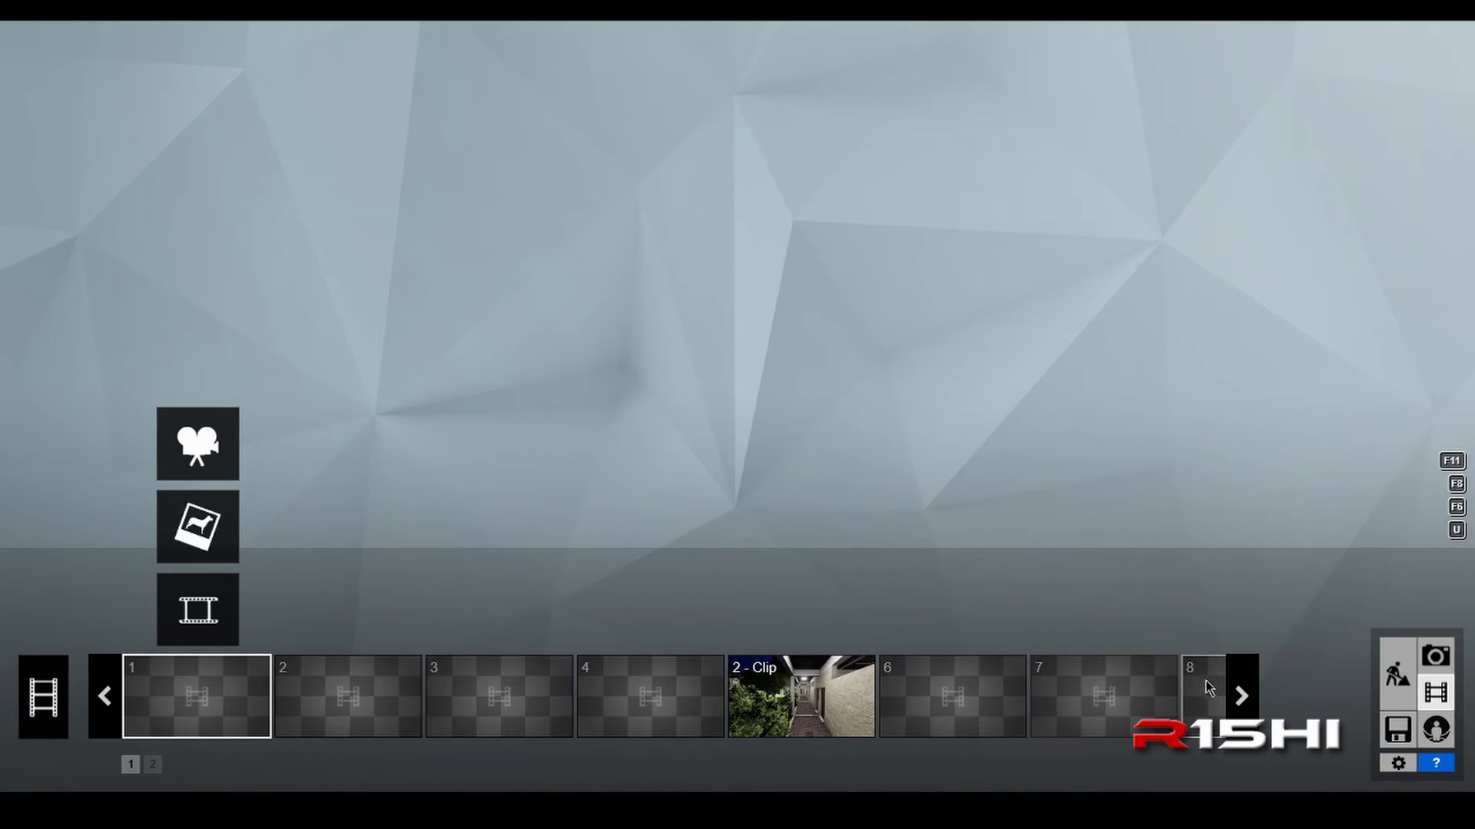
click(1242, 696)
click(1241, 697)
click(1241, 696)
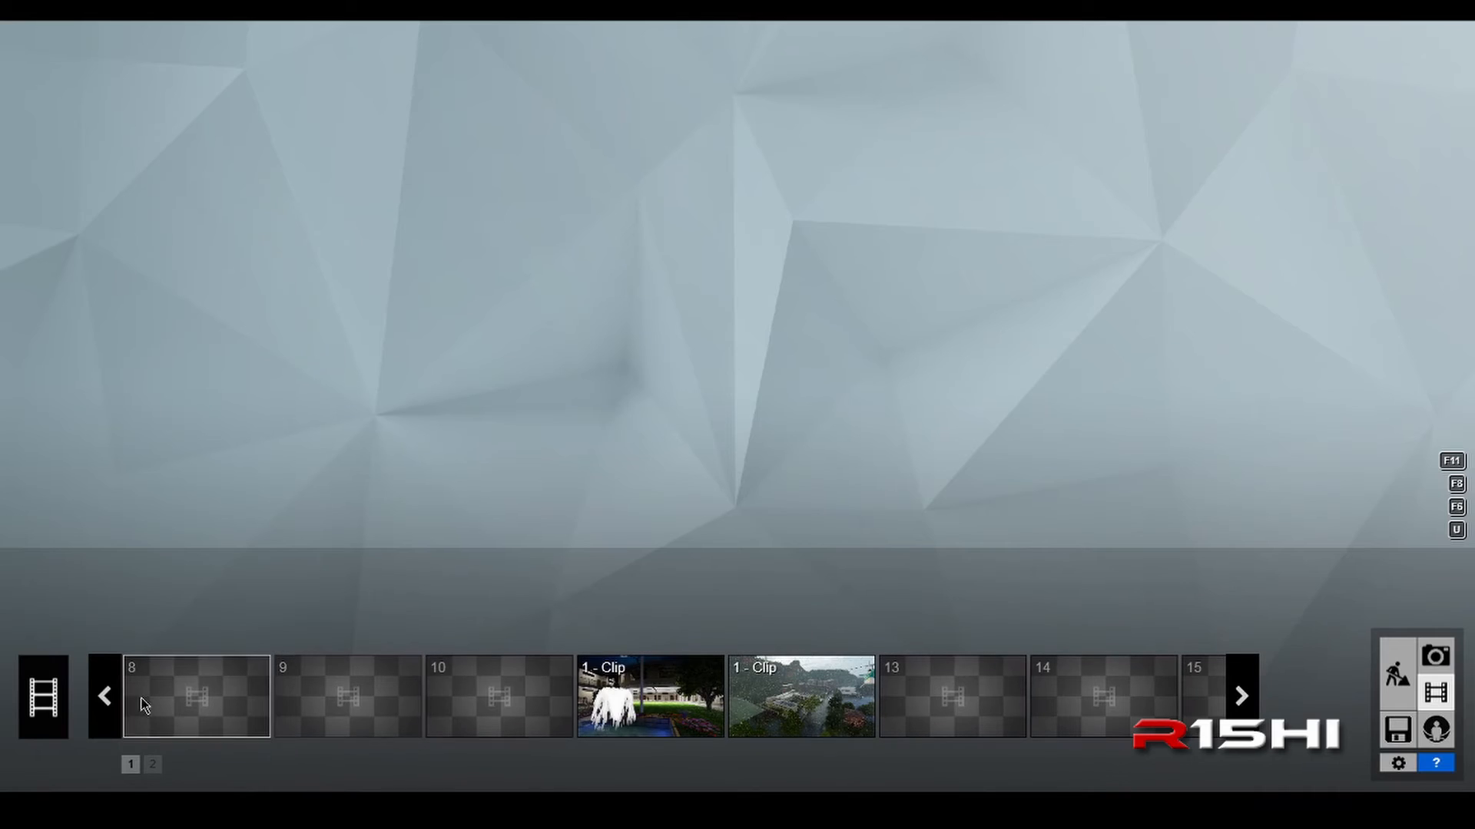
click(105, 697)
click(105, 697)
click(106, 697)
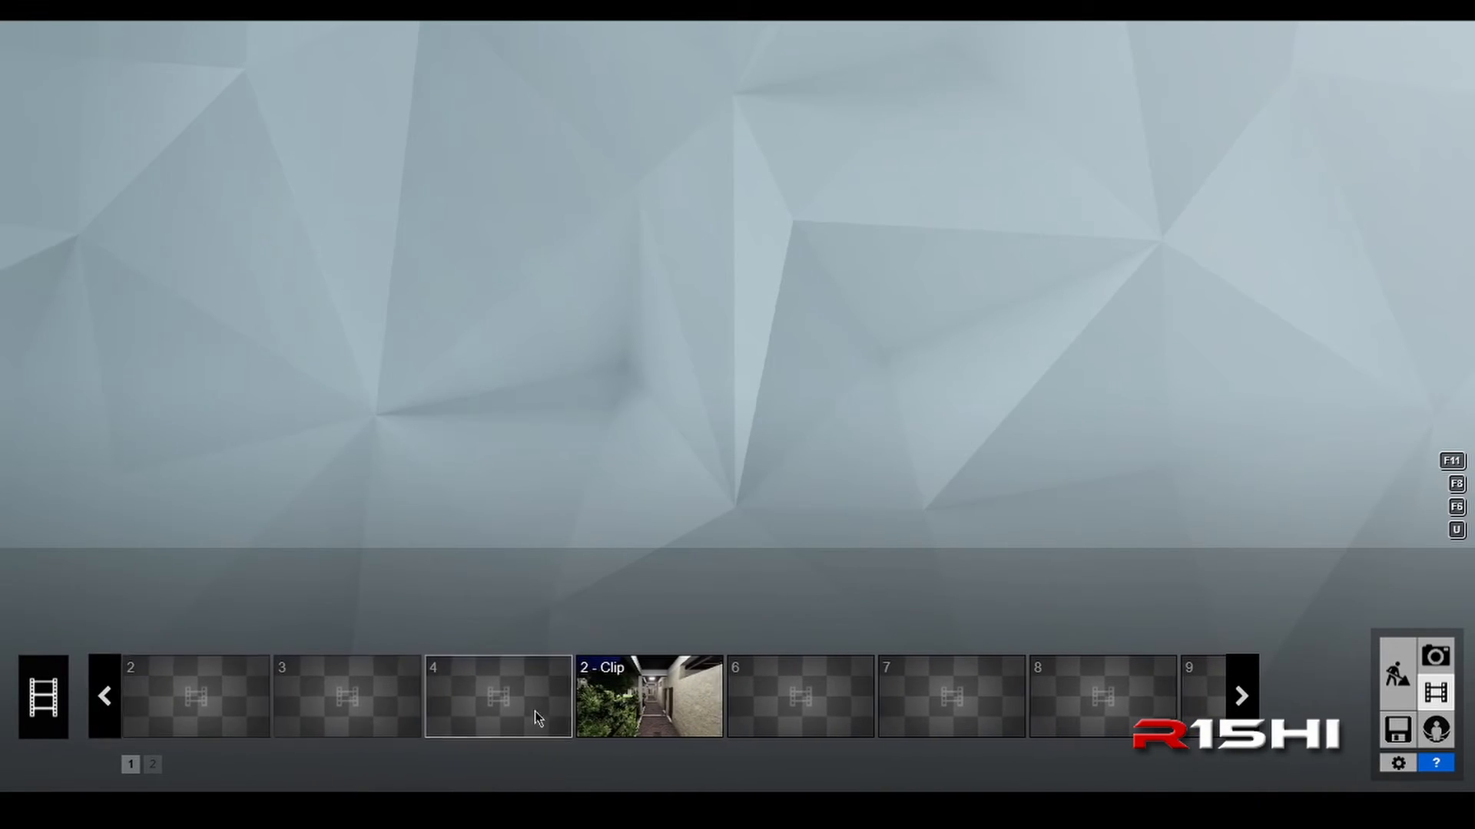
click(652, 710)
mouse_move(656, 714)
mouse_down()
mouse_move(814, 715)
mouse_move(661, 714)
mouse_up()
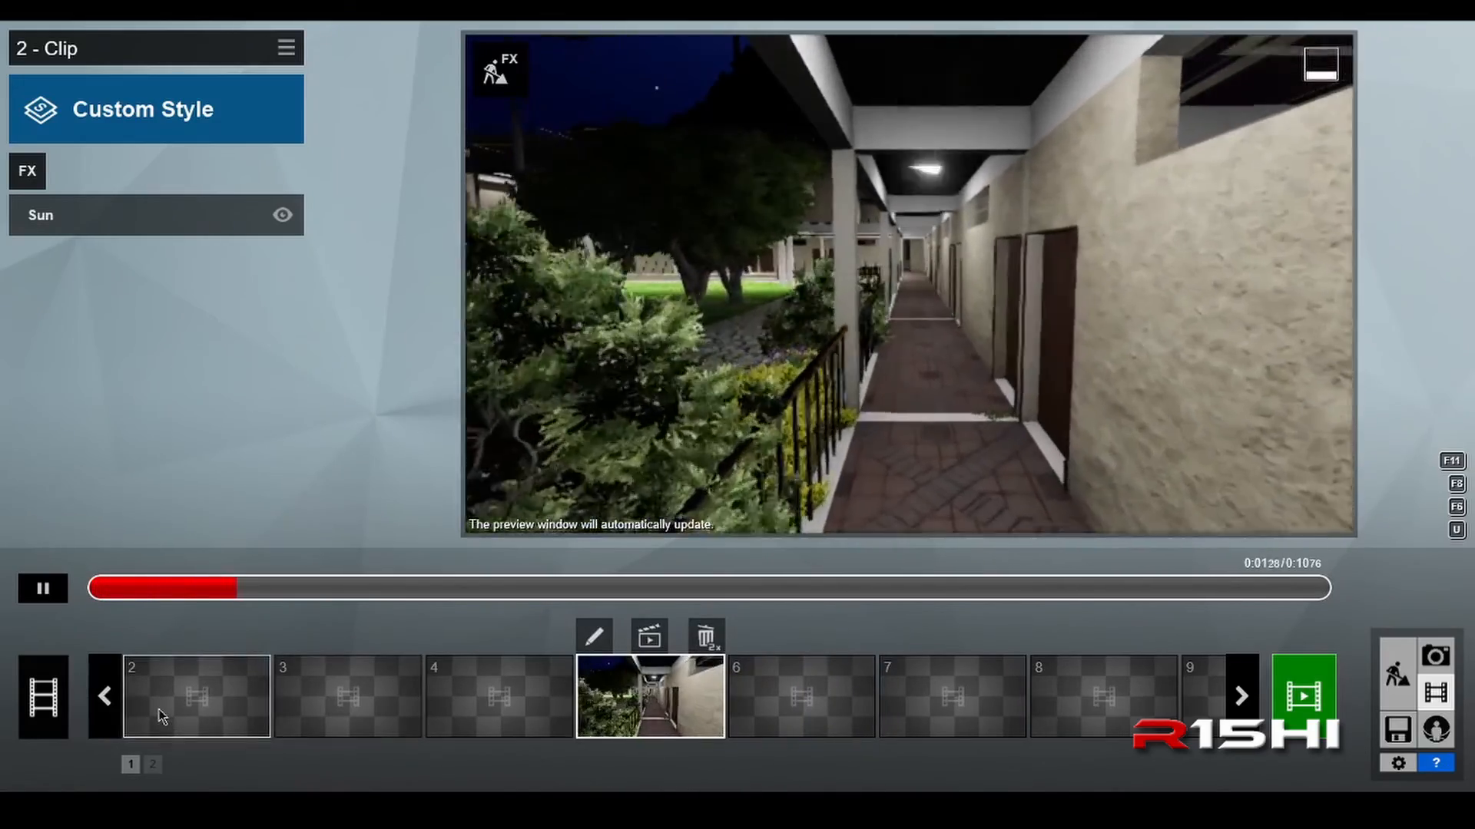
Step: Start recording a new clip in the empty first slot
click(109, 710)
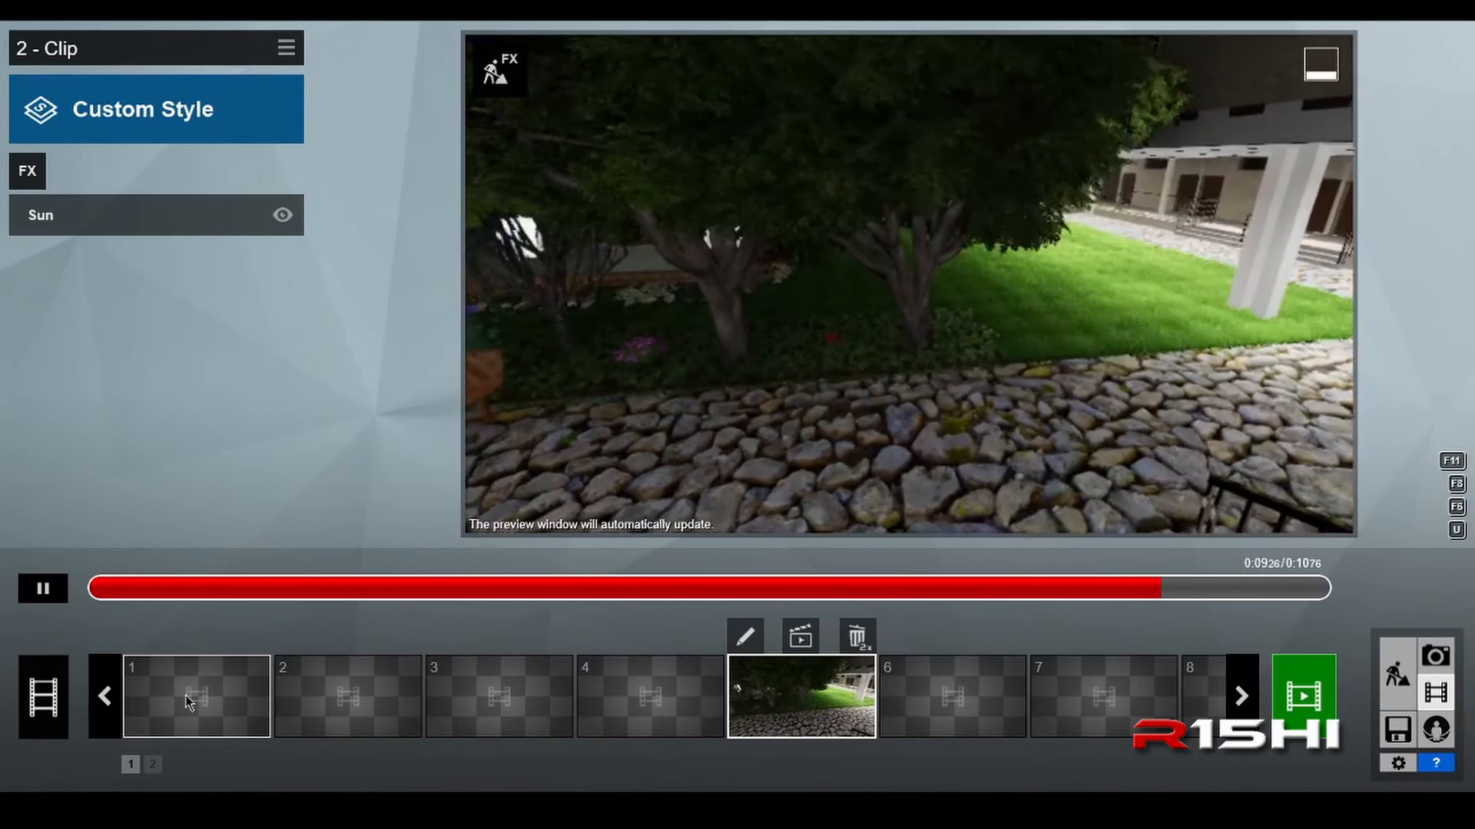
mouse_move(186, 699)
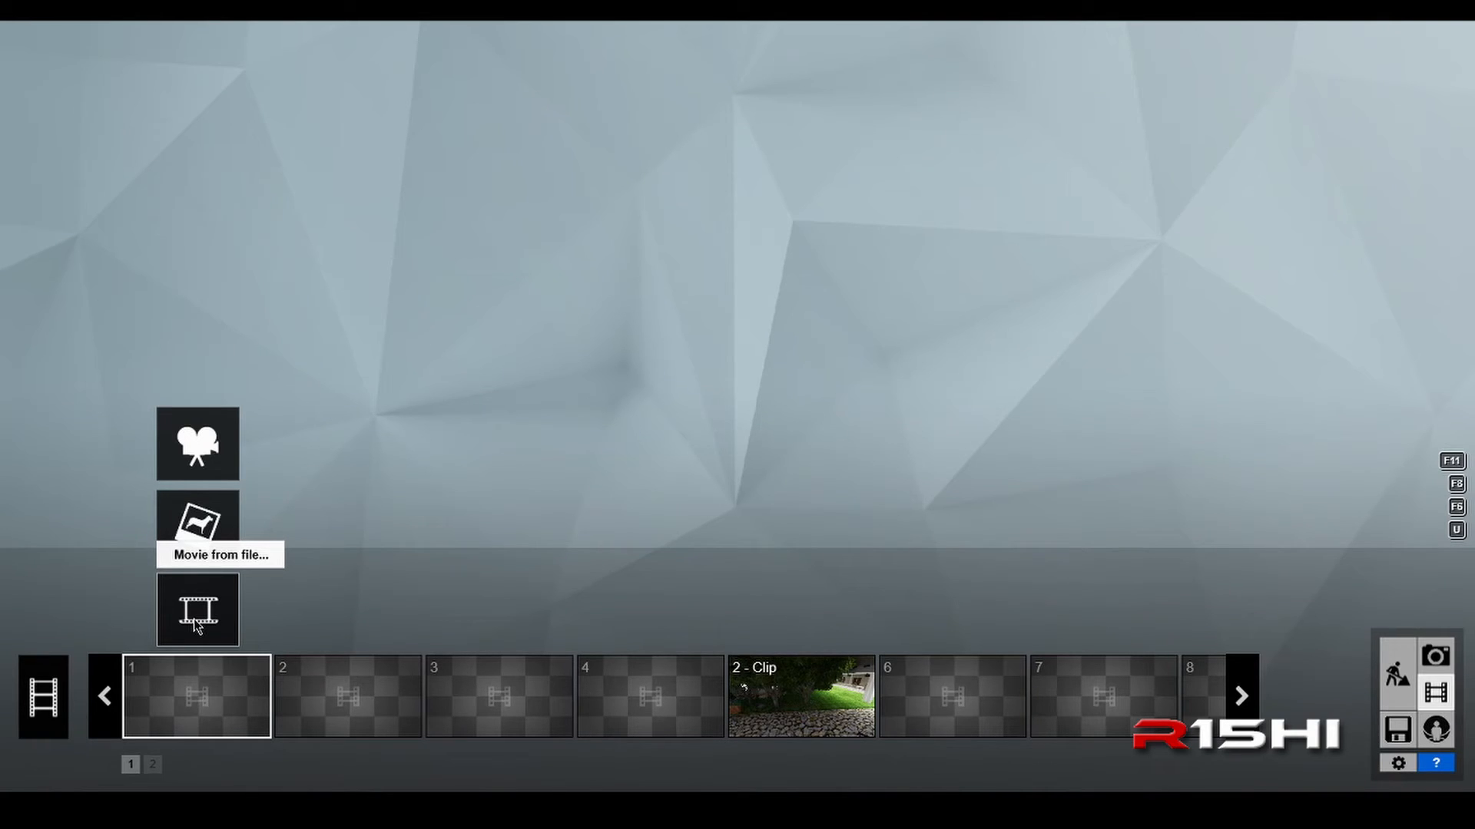
click(202, 453)
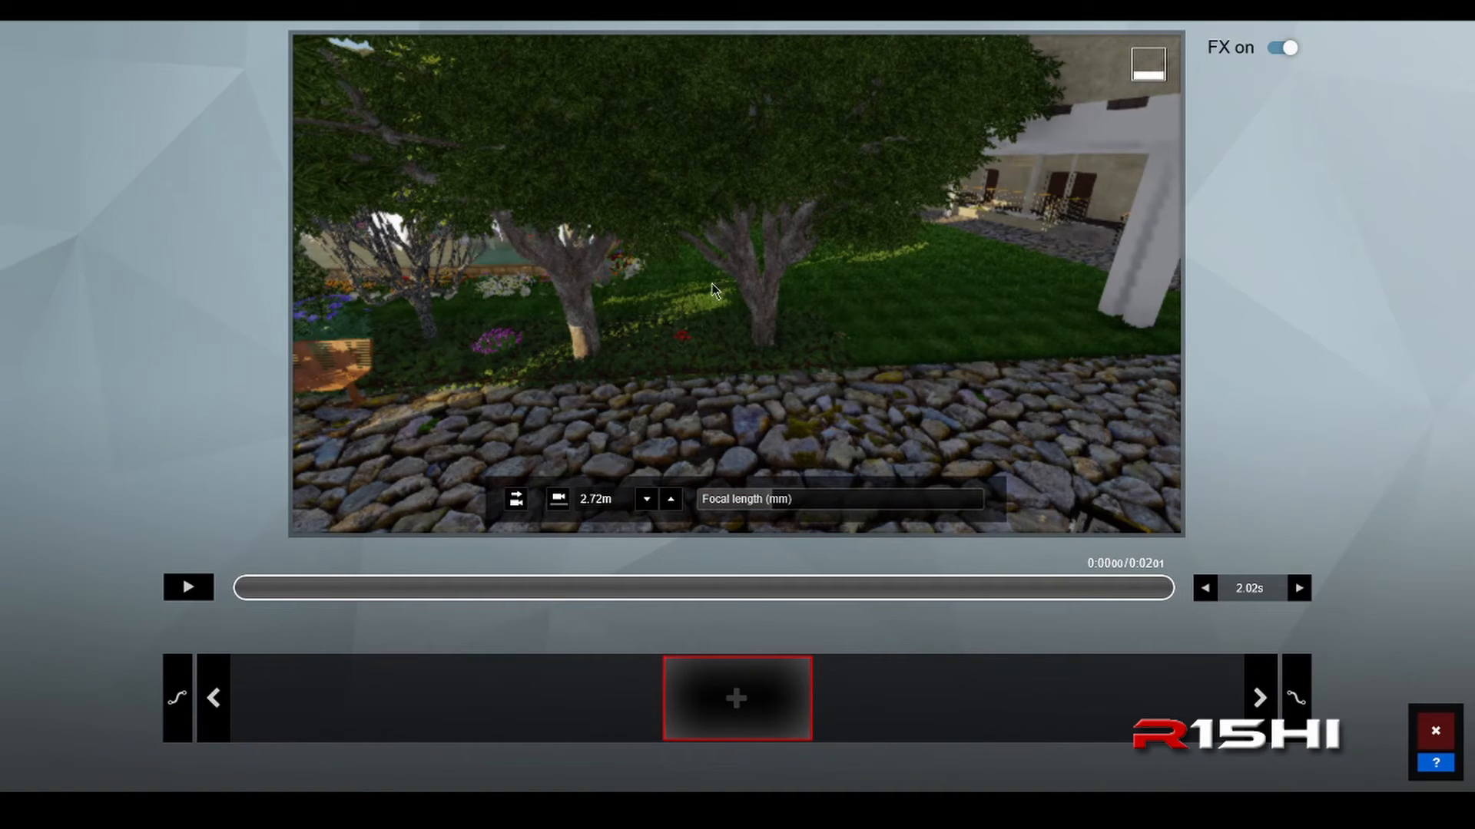
Step: Move the recording camera out to the entrance and face the Milestone Institute of Technology sign from a height of about 1.7 m
mouse_move(718, 300)
right_down()
mouse_move(853, 273)
mouse_move(1037, 270)
mouse_move(715, 277)
mouse_move(699, 299)
right_up()
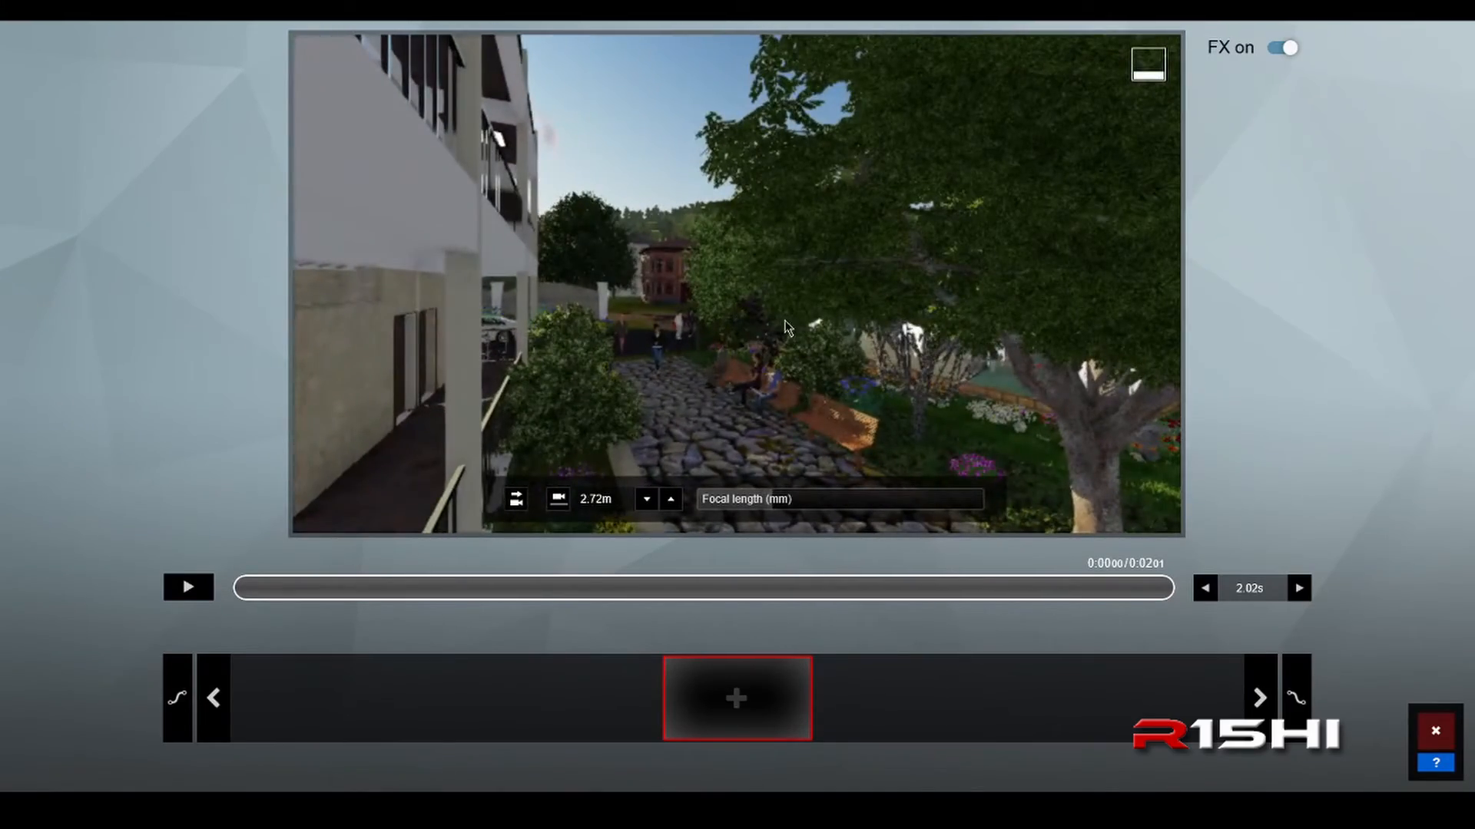
key(w)
right_drag(784, 322, 878, 325)
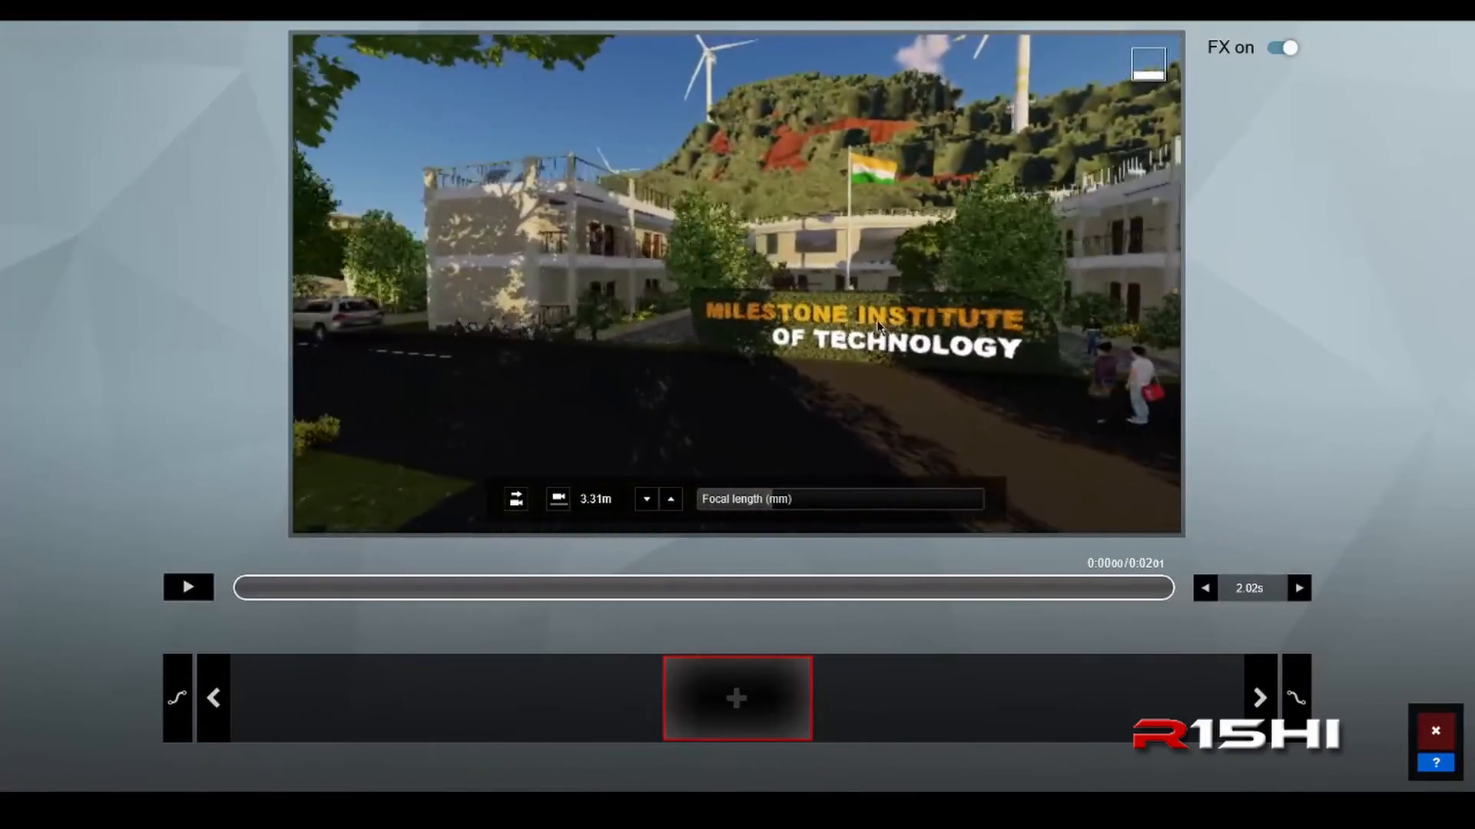
key(w)
mouse_move(993, 382)
right_down()
mouse_move(1030, 391)
mouse_move(987, 381)
right_up()
key(w)
key(e)
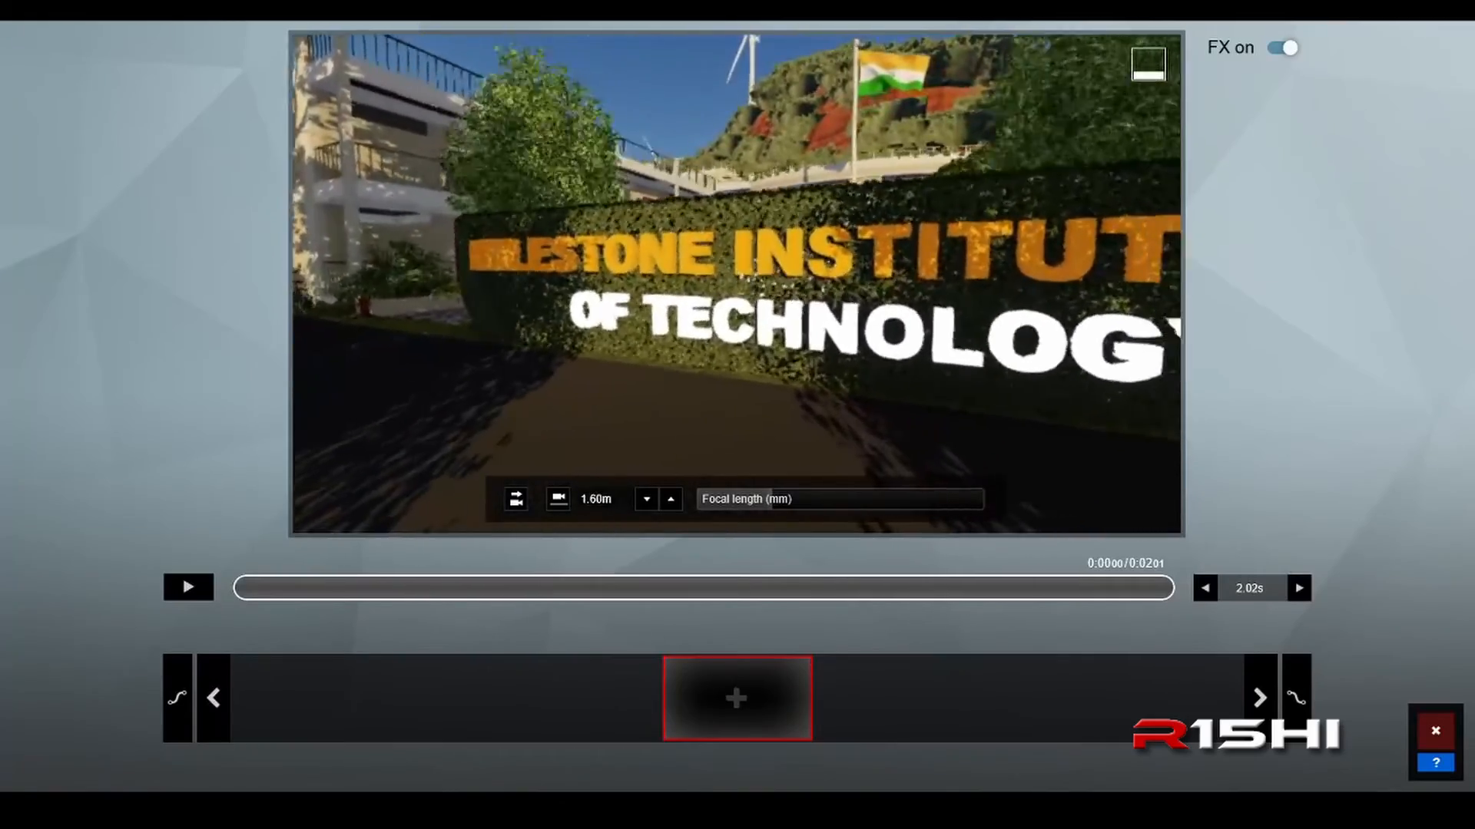
key(s)
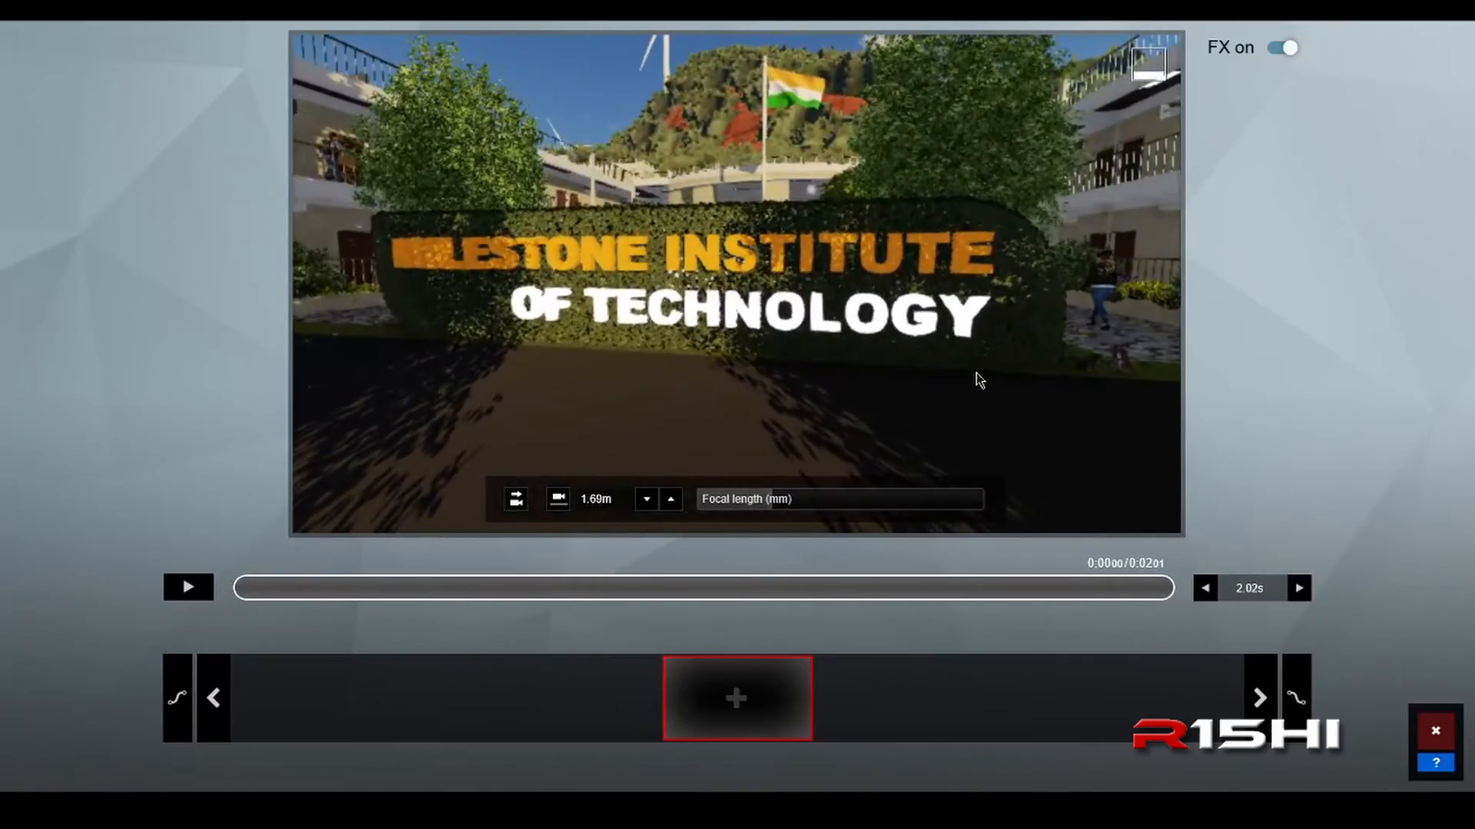
key(d)
right_drag(976, 373, 962, 372)
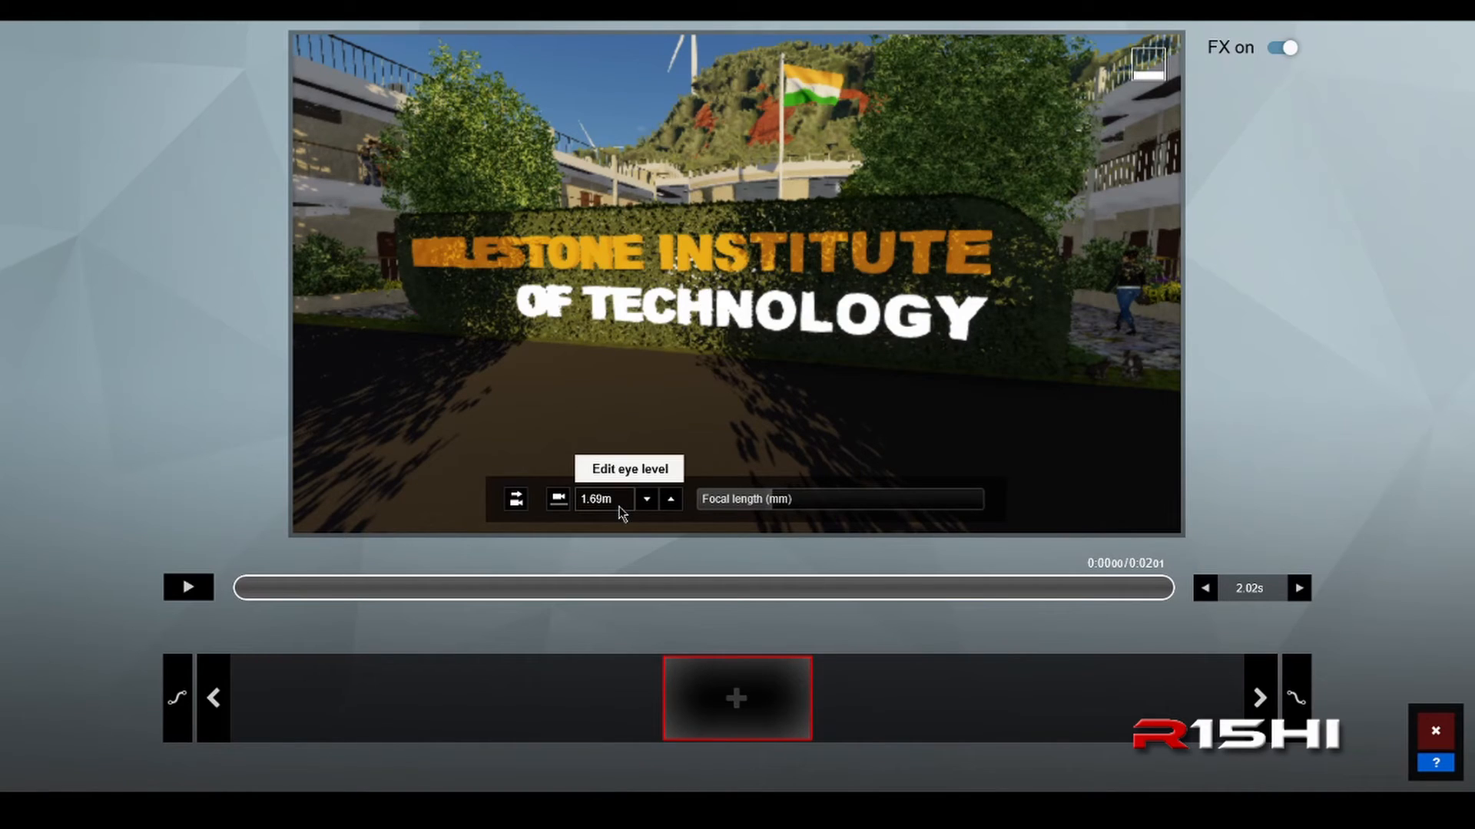
Step: Set the camera's focal length to 50 mm
click(774, 504)
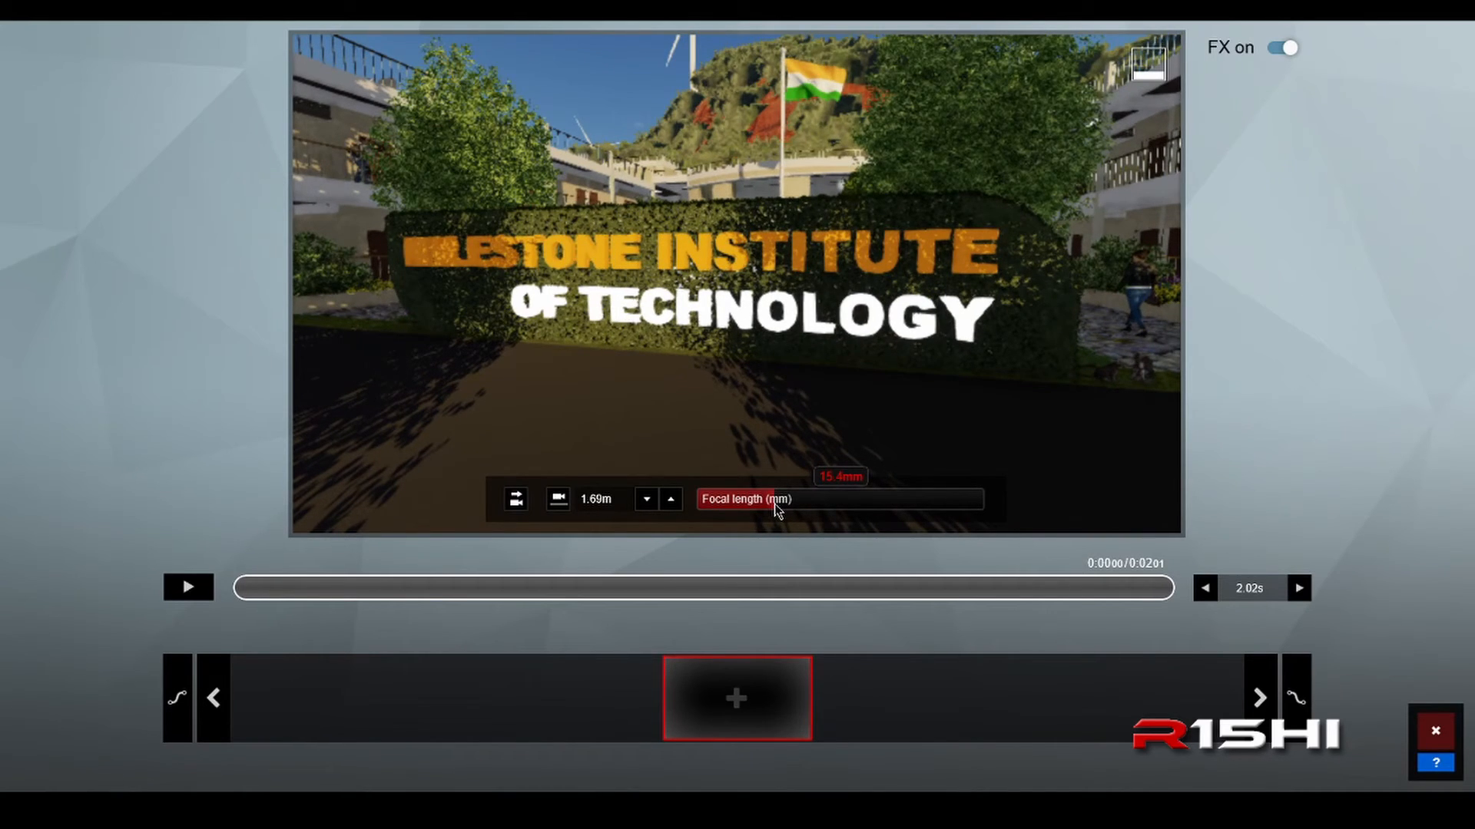
key(BackSpace)
key(BackSpace)
key(BackSpace)
key(BackSpace)
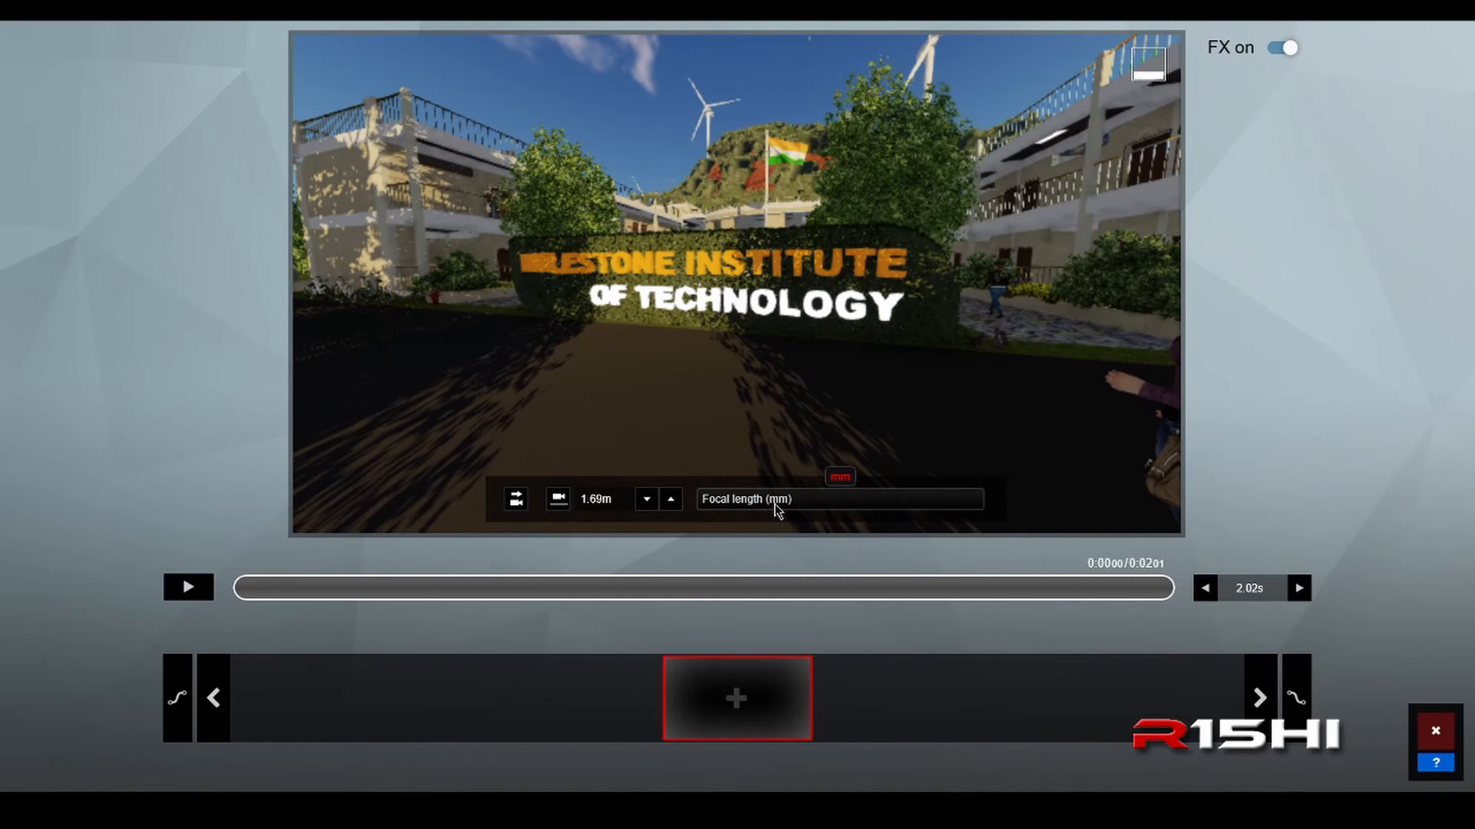
text(50)
key(Return)
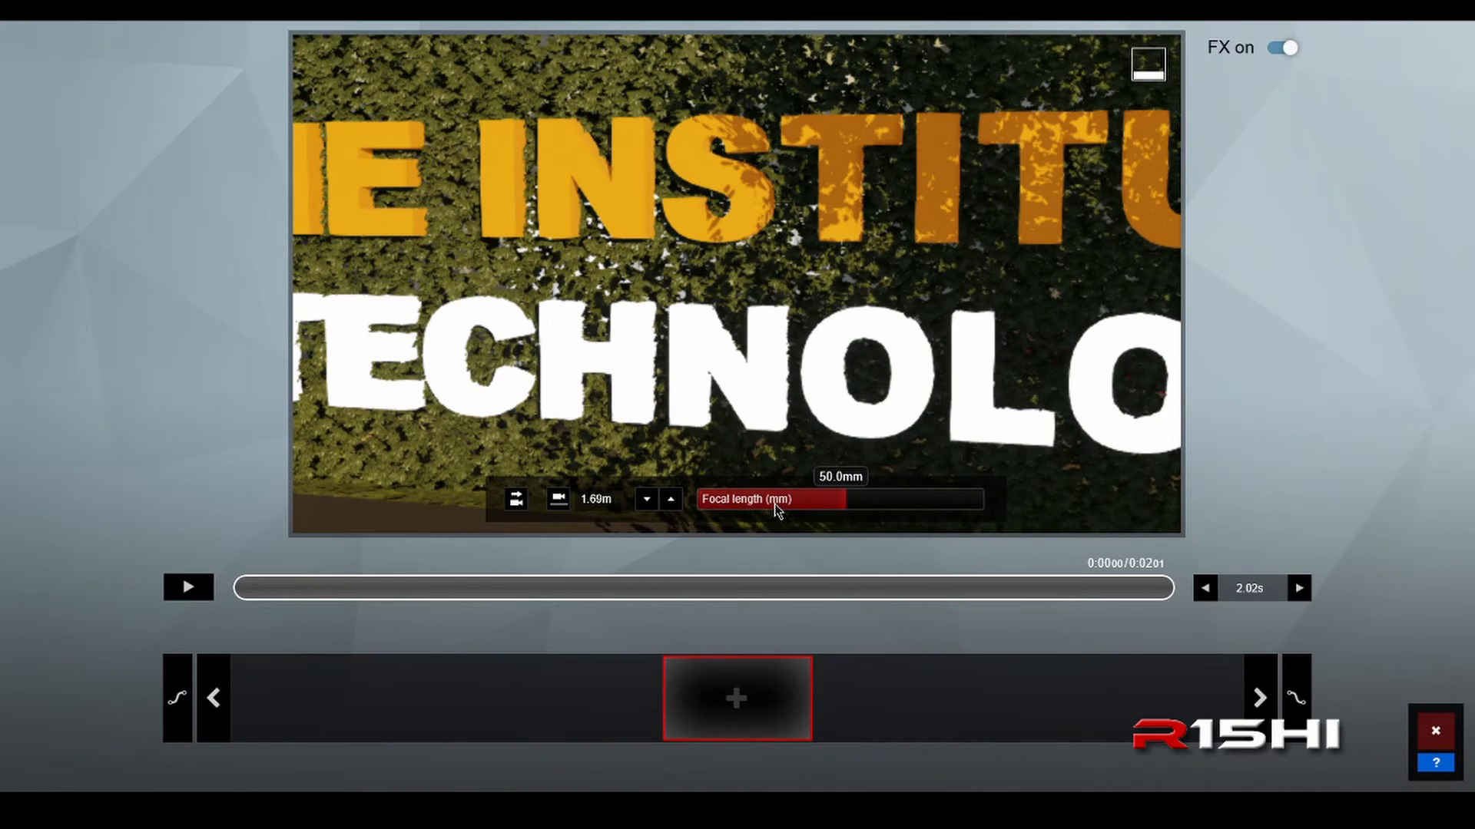
Step: Pull the camera back and lower it to about 1.6 m, framing the whole entrance sign with the building behind it
scroll(770, 328, down, 4)
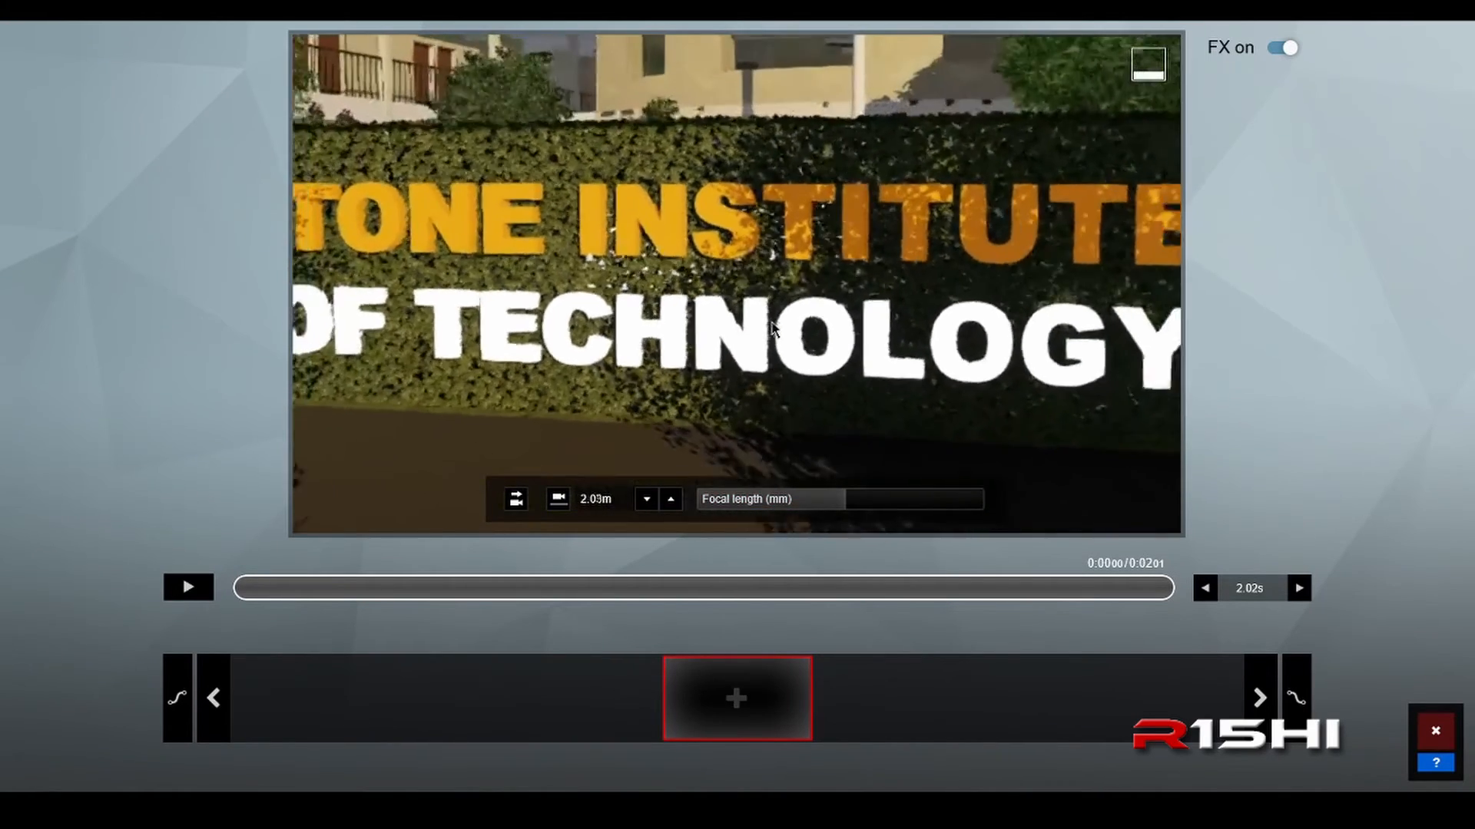
scroll(772, 329, down, 5)
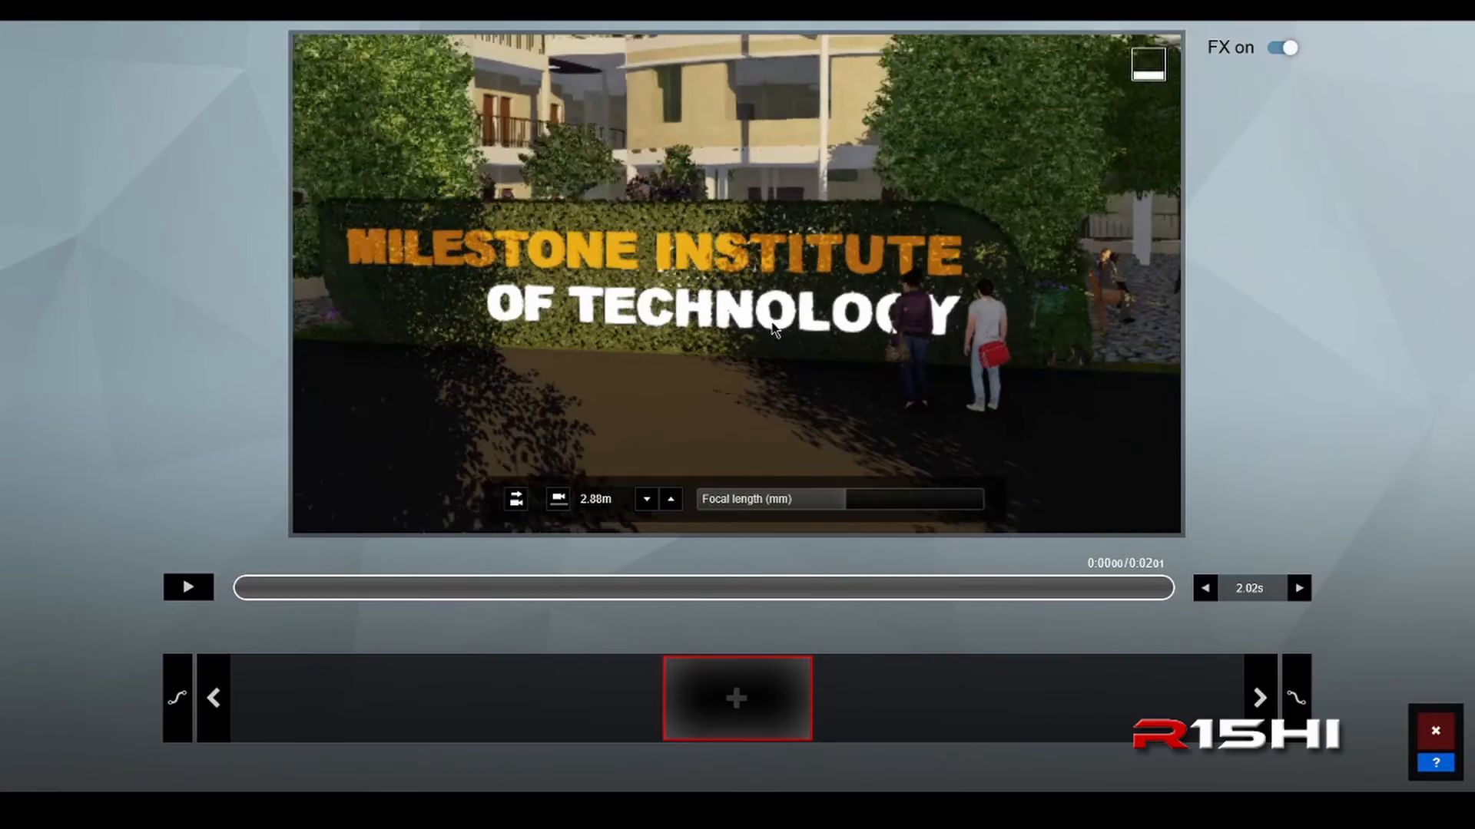
scroll(772, 329, down, 1)
mouse_move(772, 330)
right_down()
mouse_move(719, 309)
mouse_move(675, 315)
mouse_move(705, 267)
mouse_move(768, 318)
right_up()
key(d)
key(e)
key(e)
key(e)
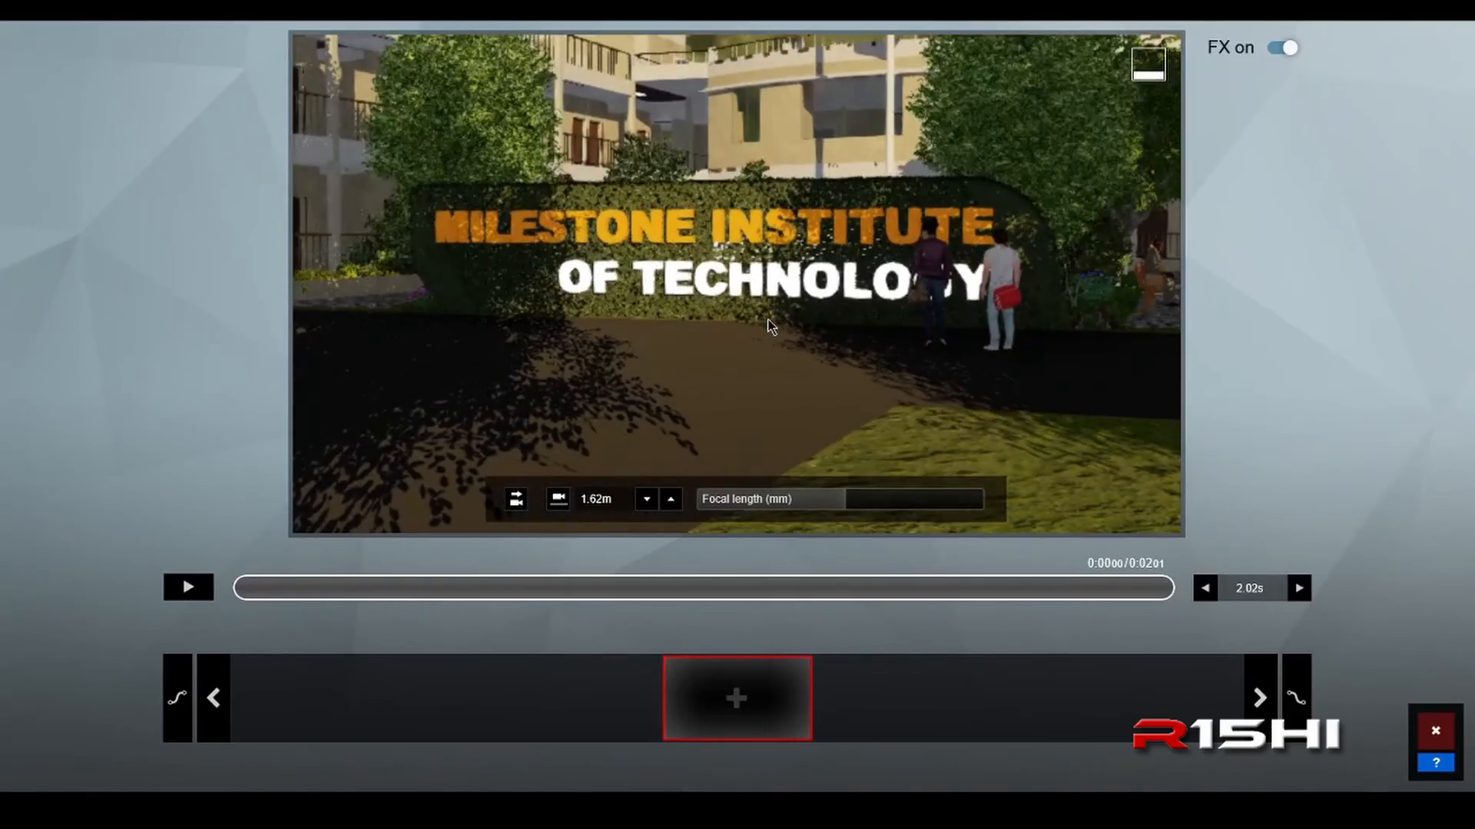
right_drag(771, 325, 767, 293)
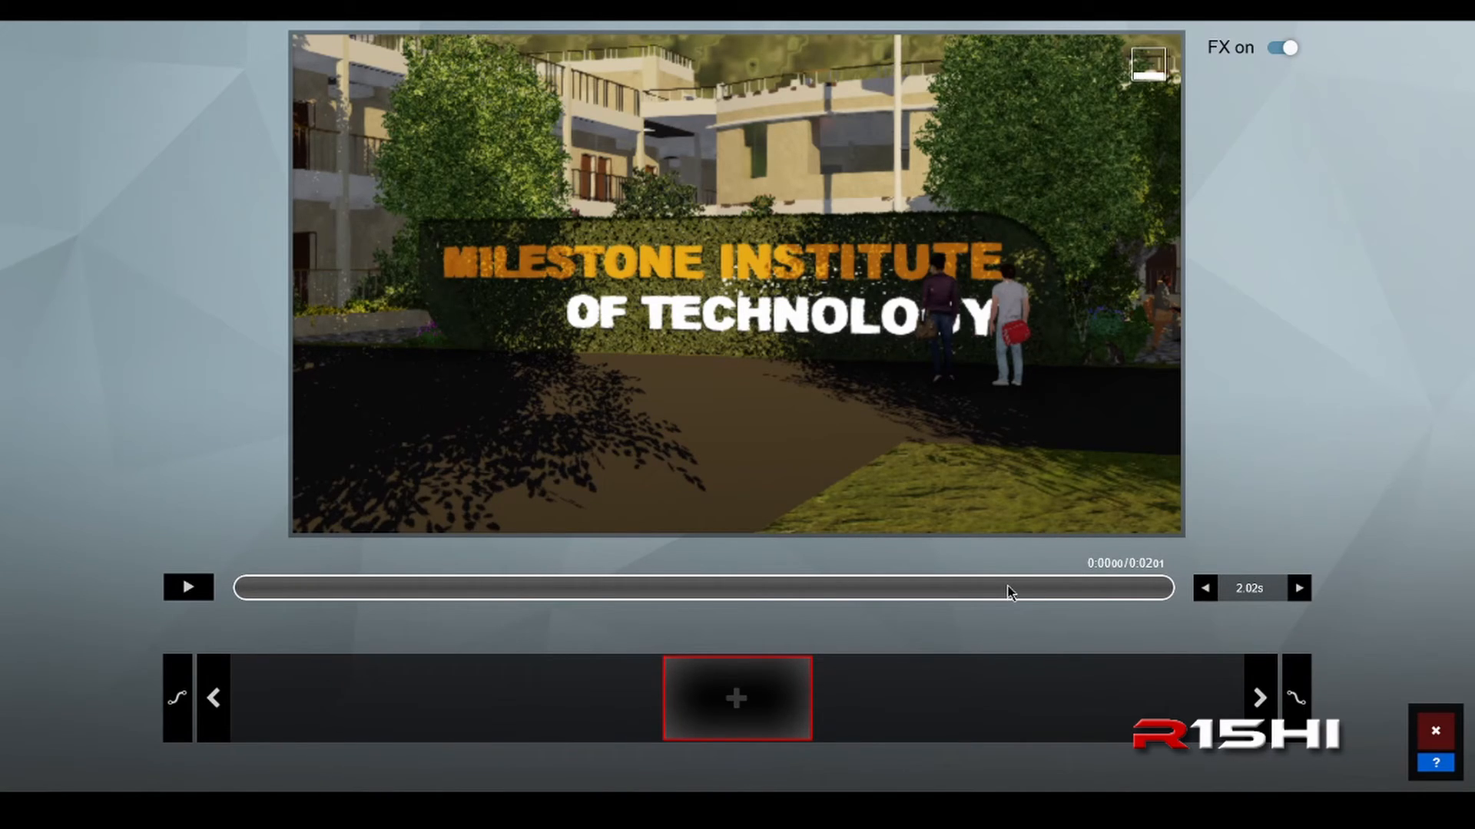
Step: Set the clip length to 5 seconds and add the framed sign view as the first camera keyframe
click(1262, 598)
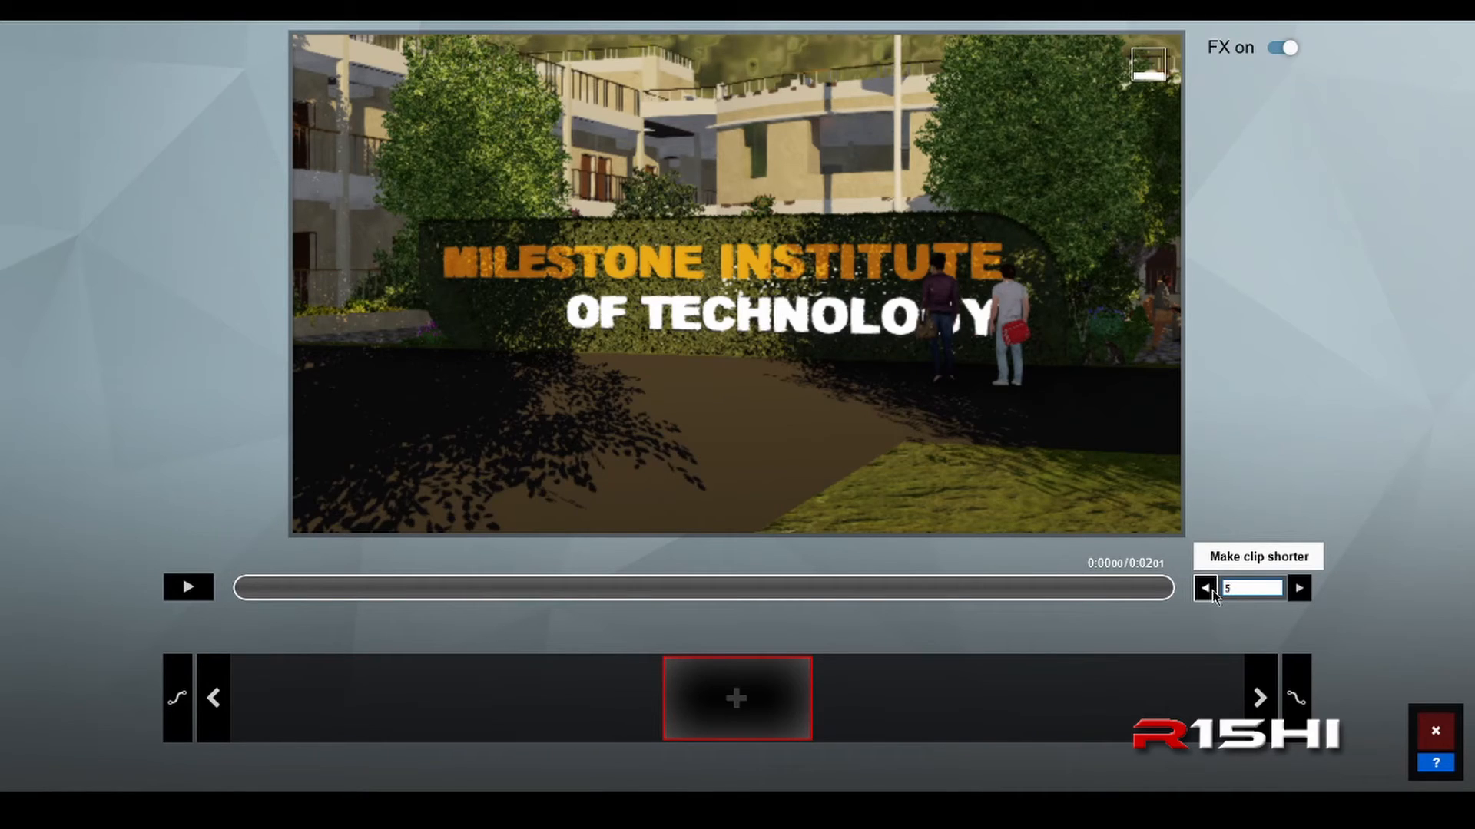
key(Return)
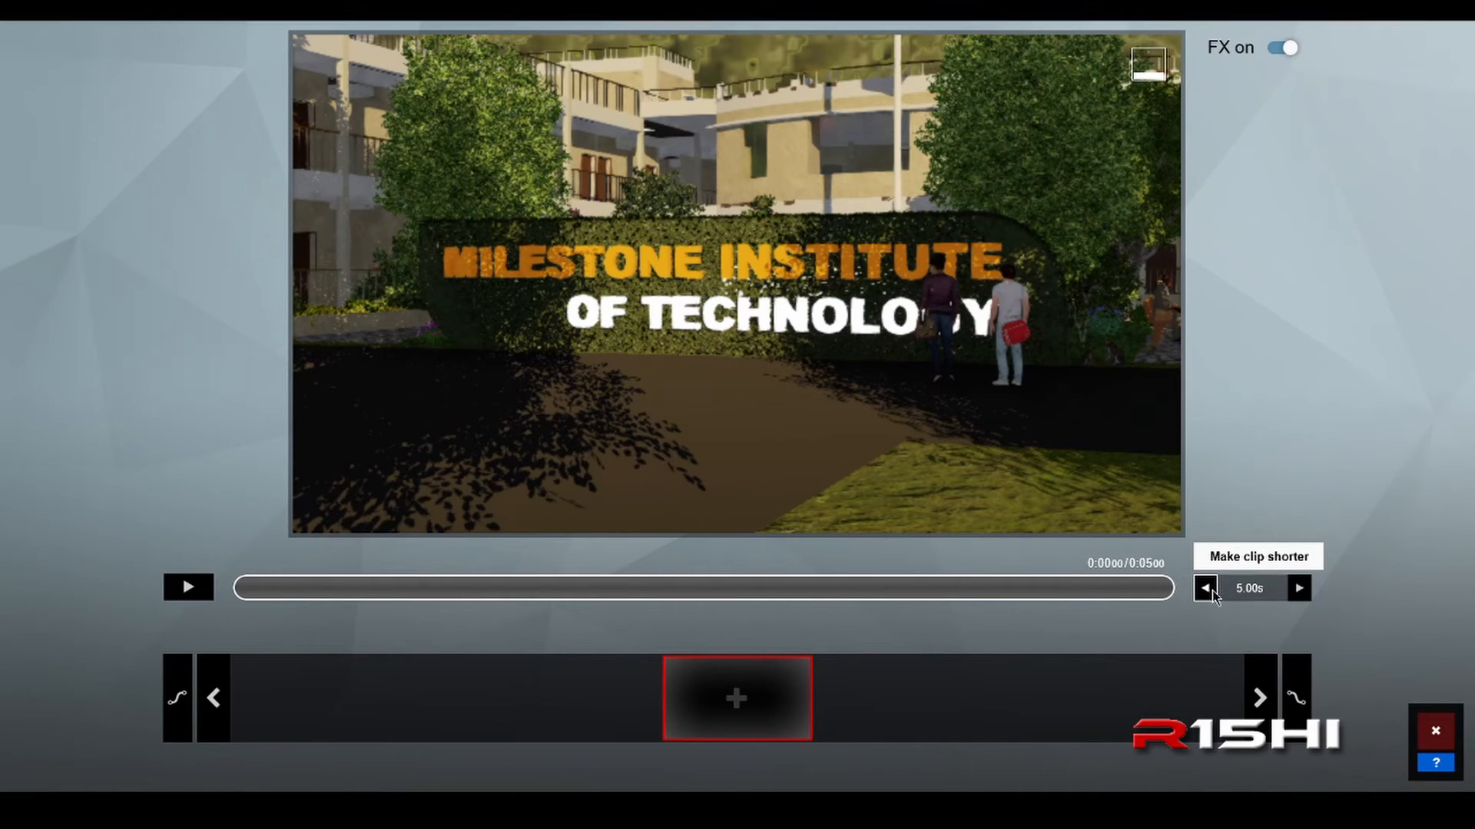
click(736, 699)
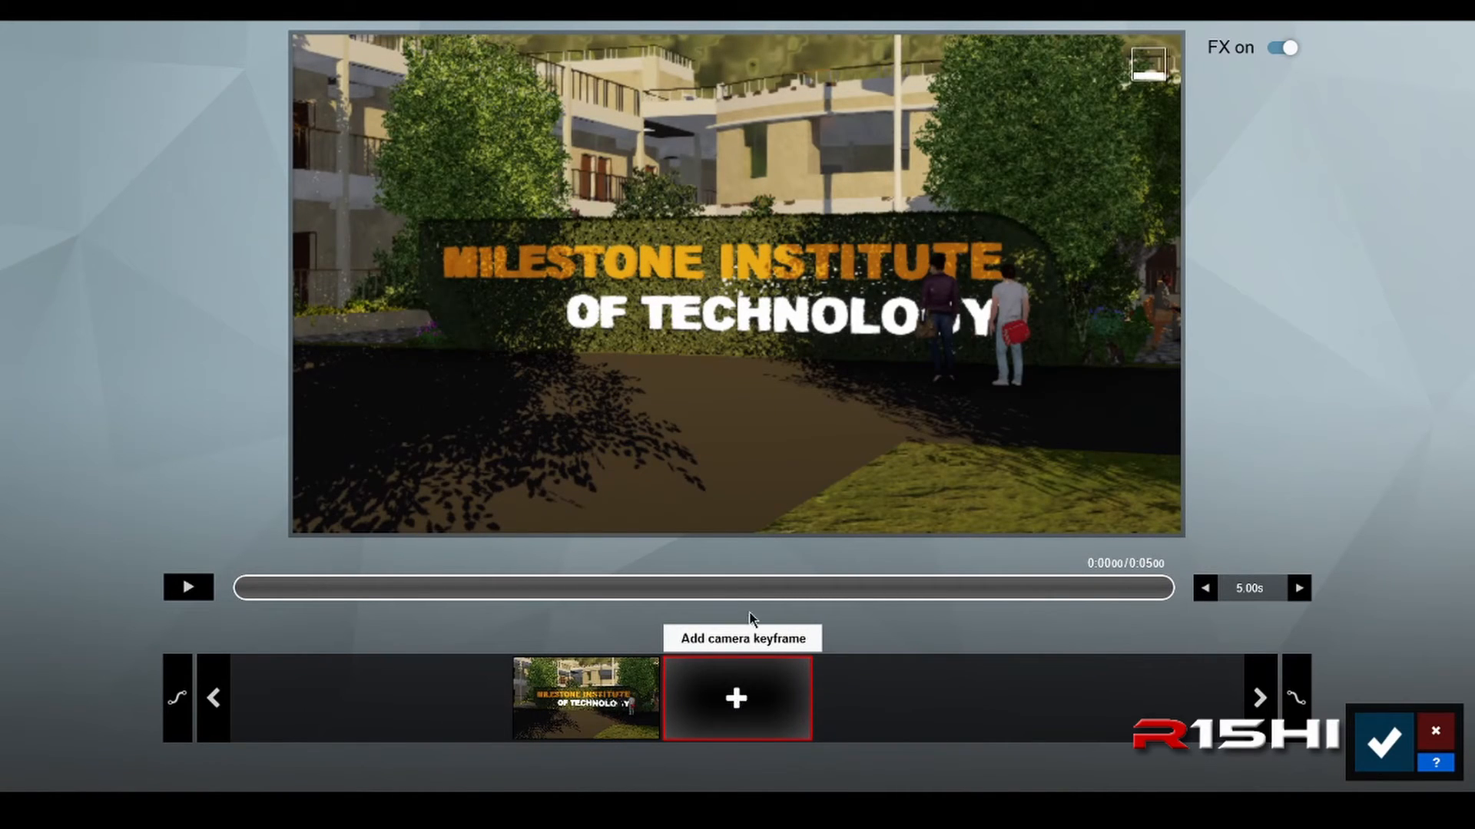
Step: Raise the camera to about 22 m and tilt it down for an elevated view over the entrance sign and courtyard
mouse_move(766, 510)
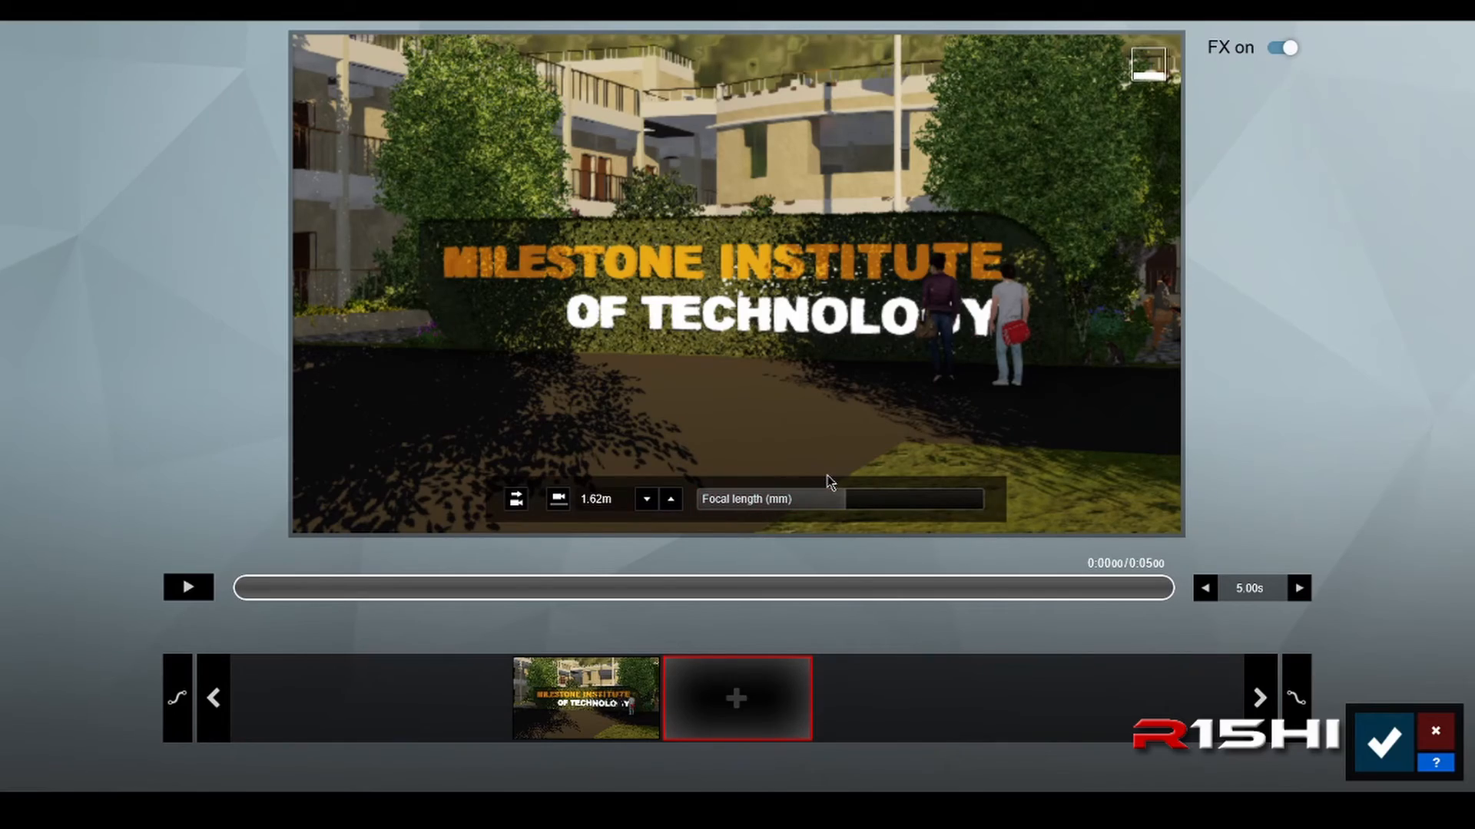
key(e)
key(q)
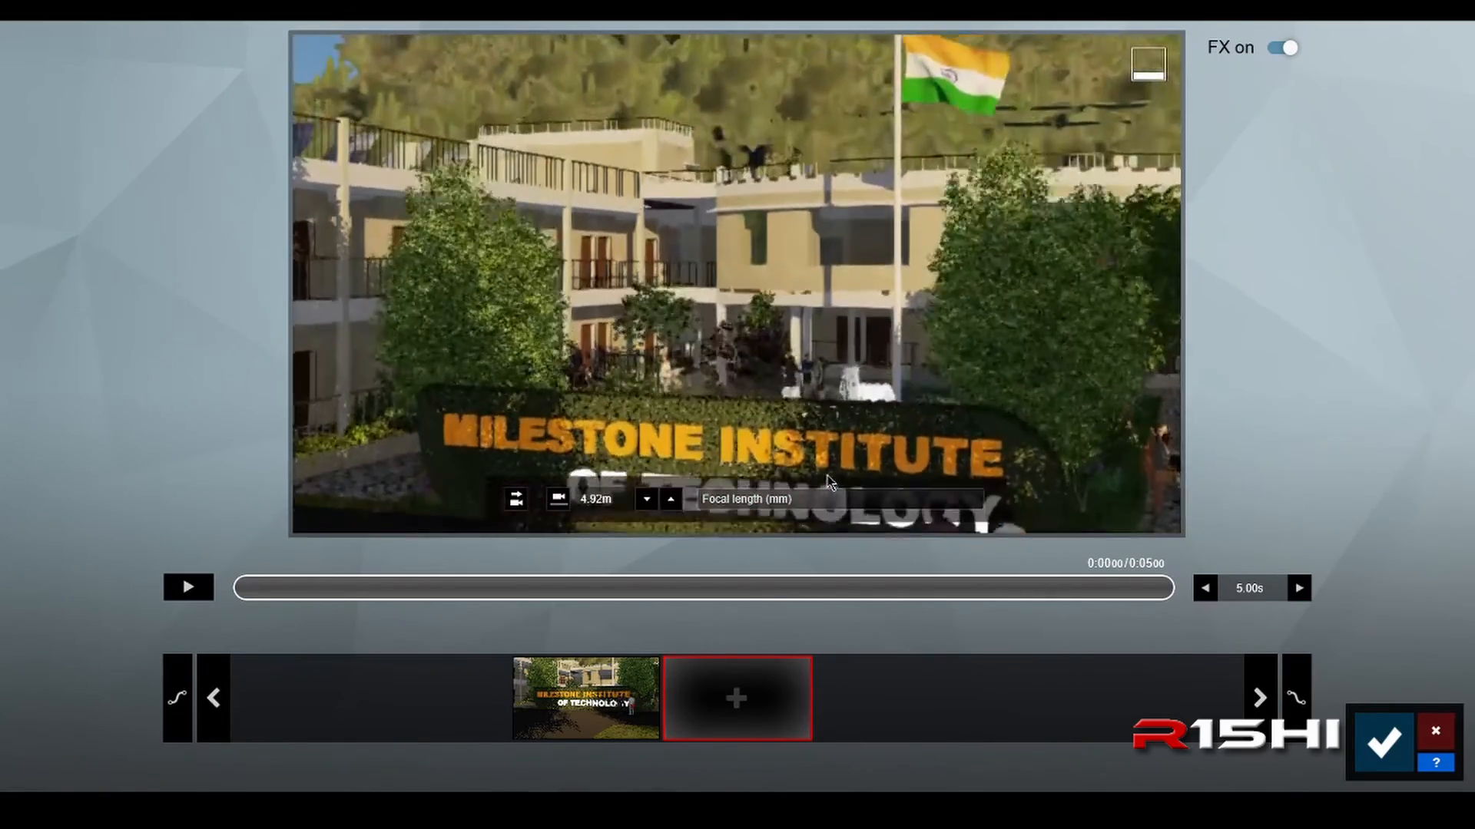
key(q)
right_drag(830, 482, 830, 530)
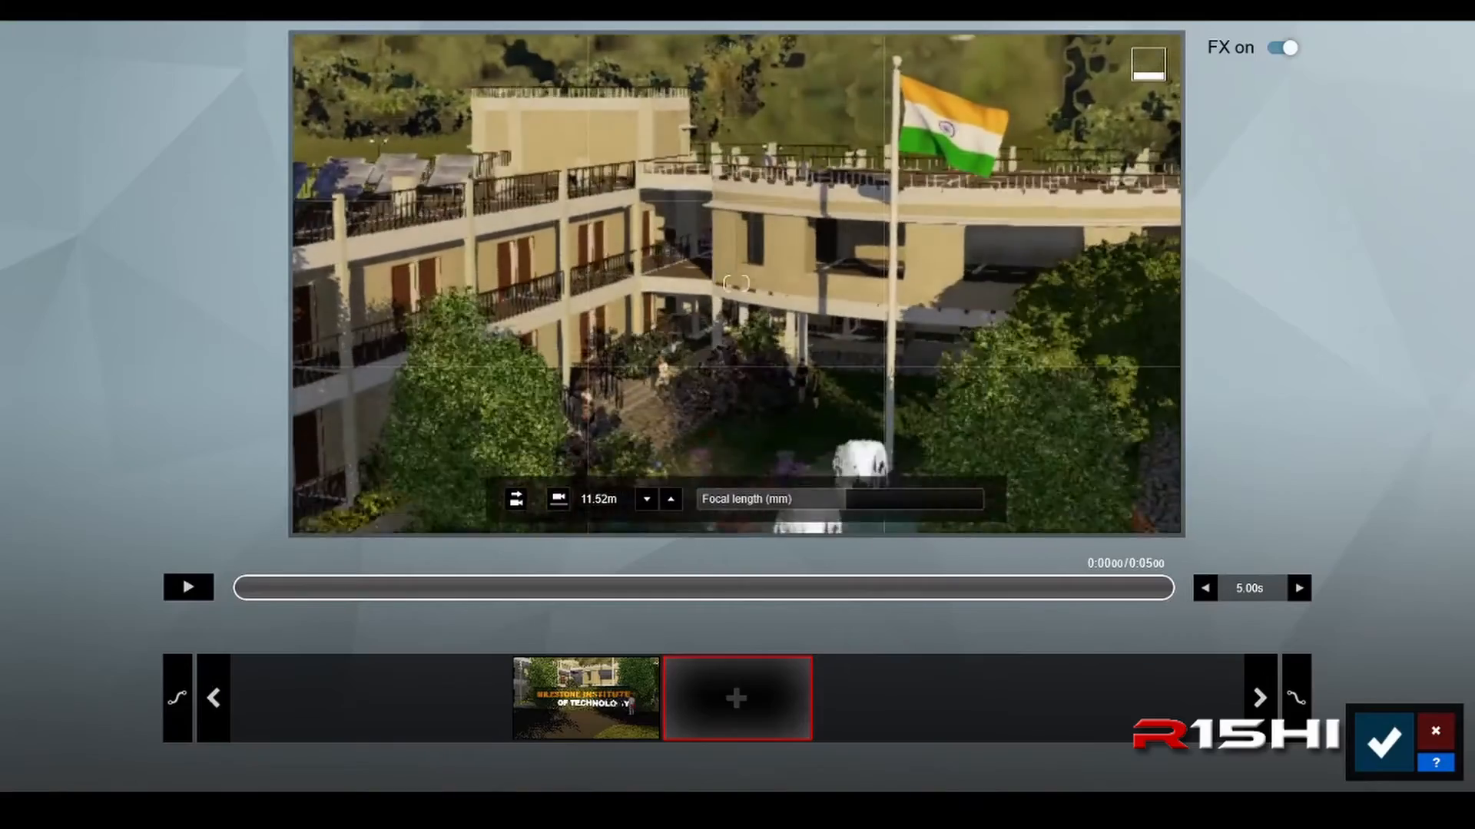
right_drag(862, 331, 862, 381)
key(s)
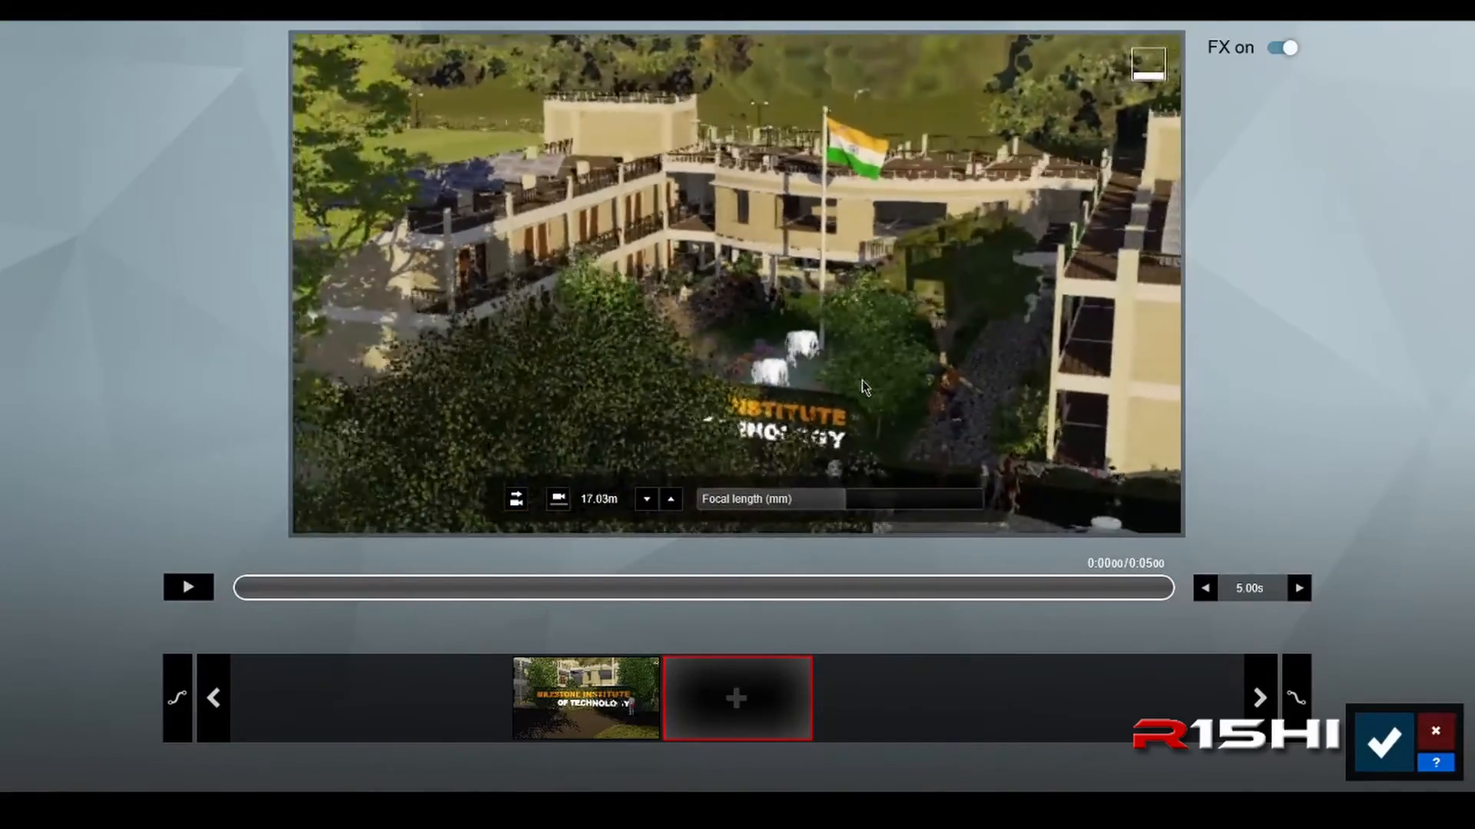
key(w)
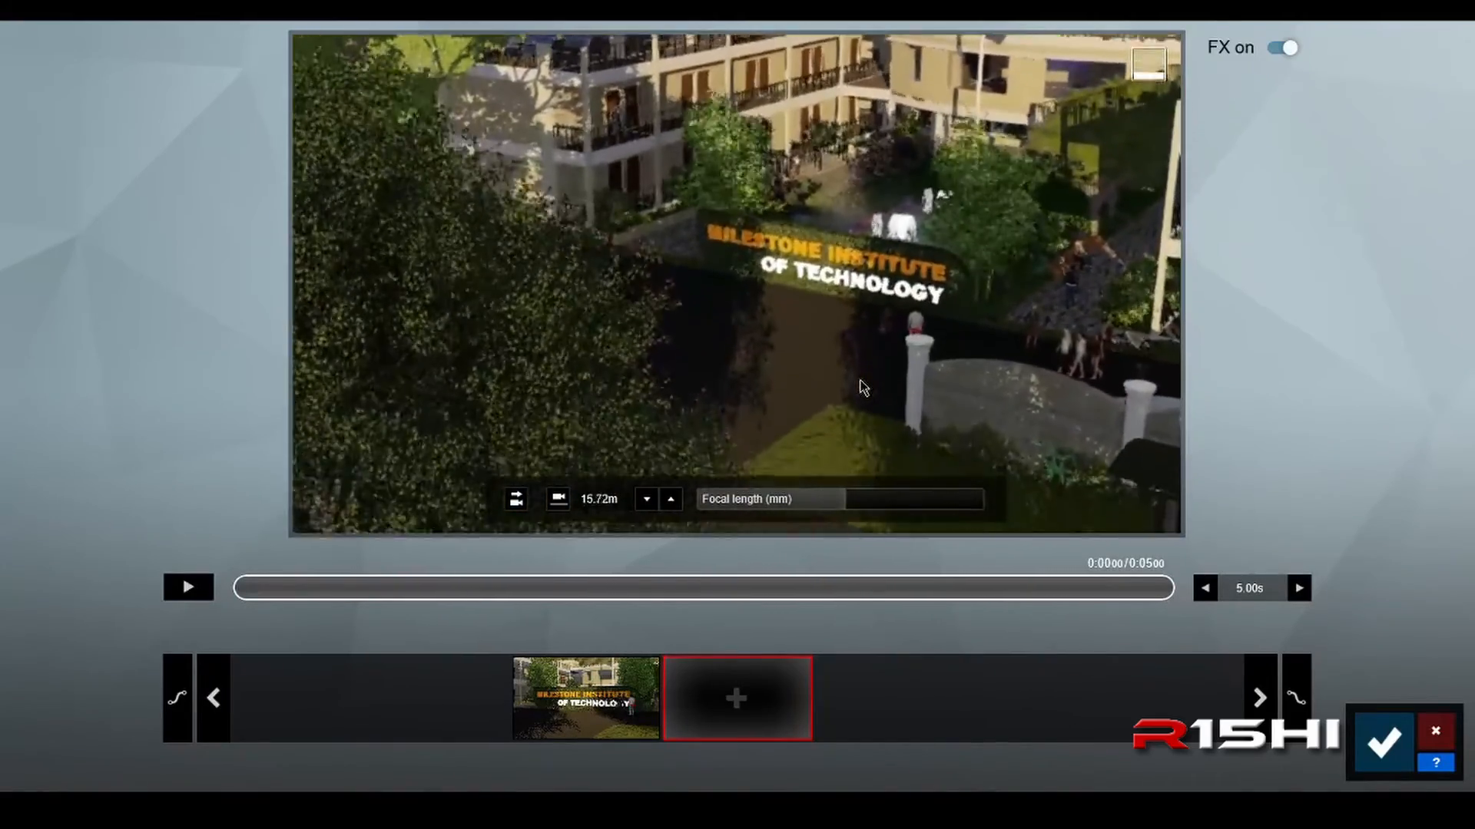
key(s)
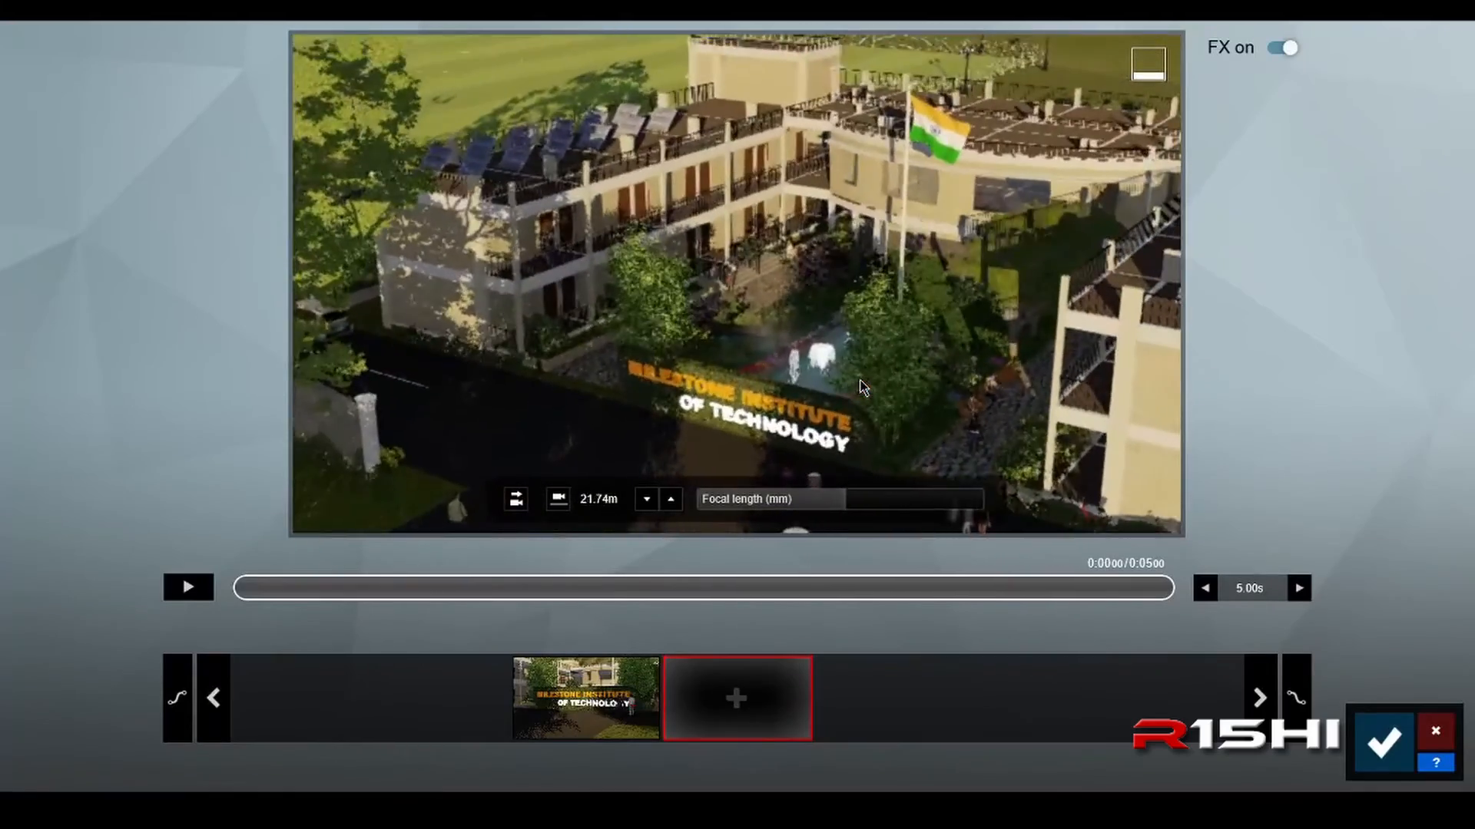
Step: Shift the camera sideways and raise it to about 35 m, looking down on the roofs, flagpole and courtyard fountain
key(q)
key(d)
right_drag(861, 382, 880, 415)
key(d)
key(q)
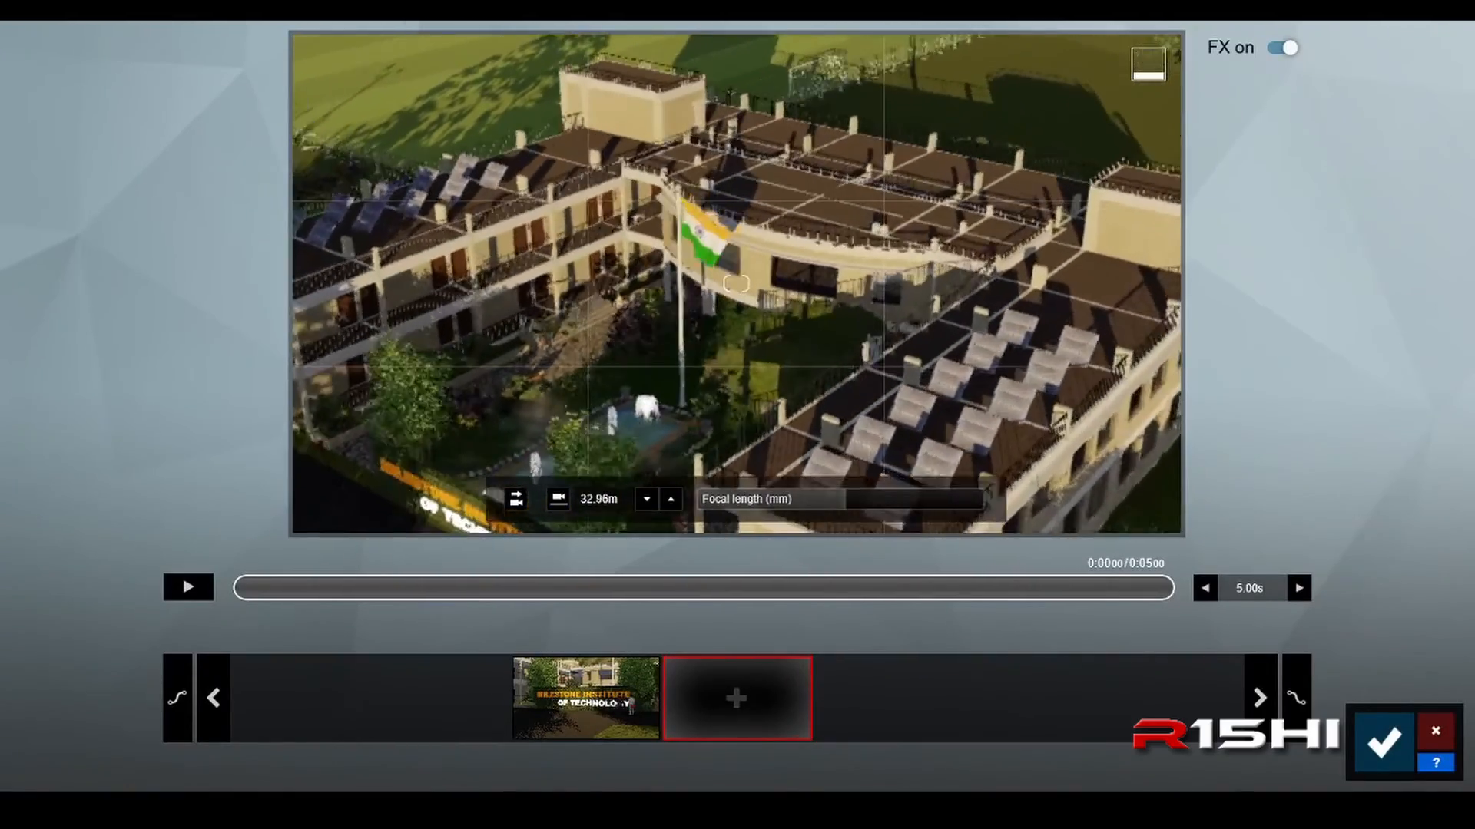
key(q)
key(d)
right_drag(904, 348, 891, 353)
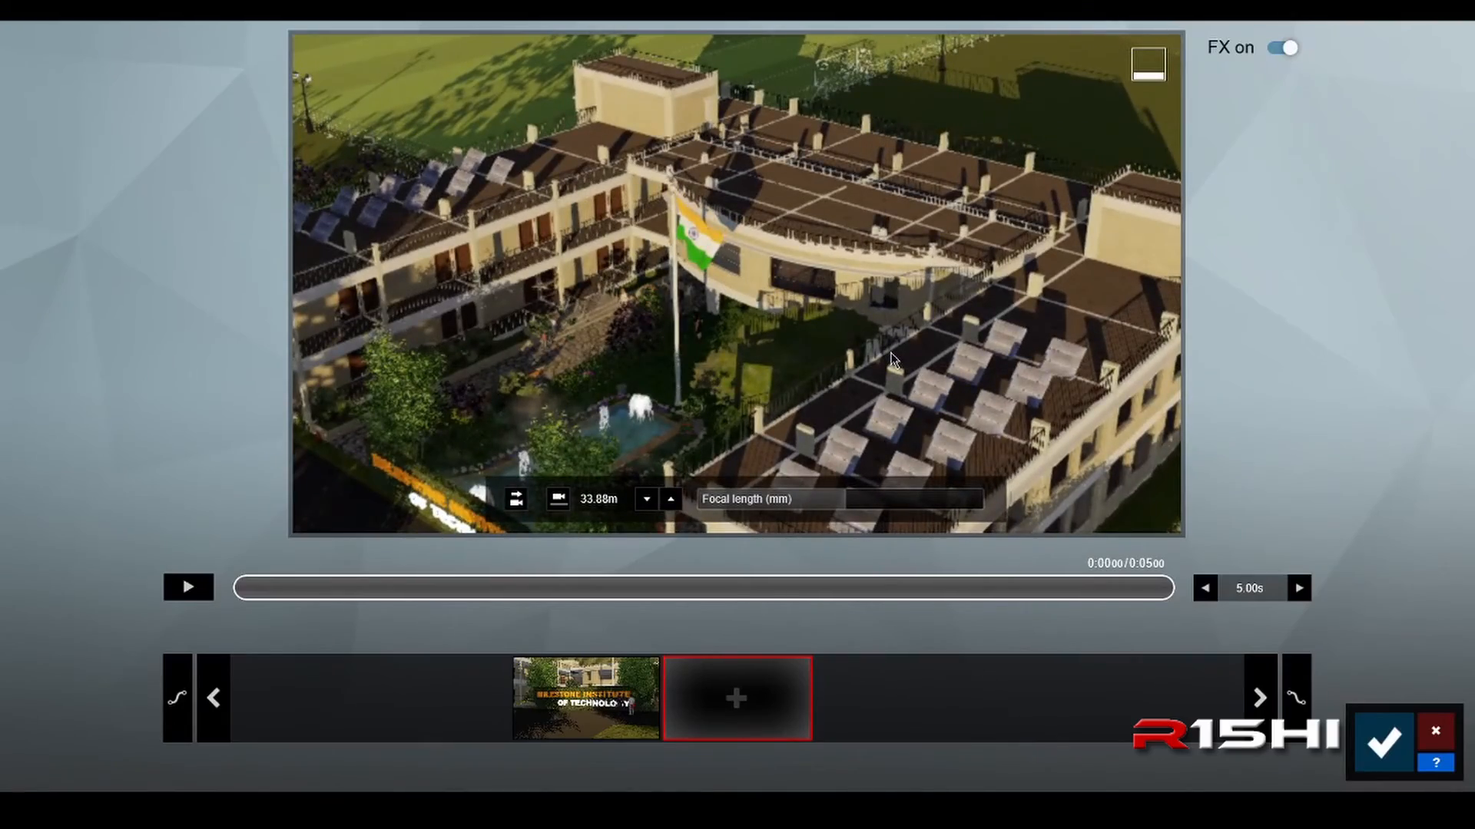
key(q)
key(a)
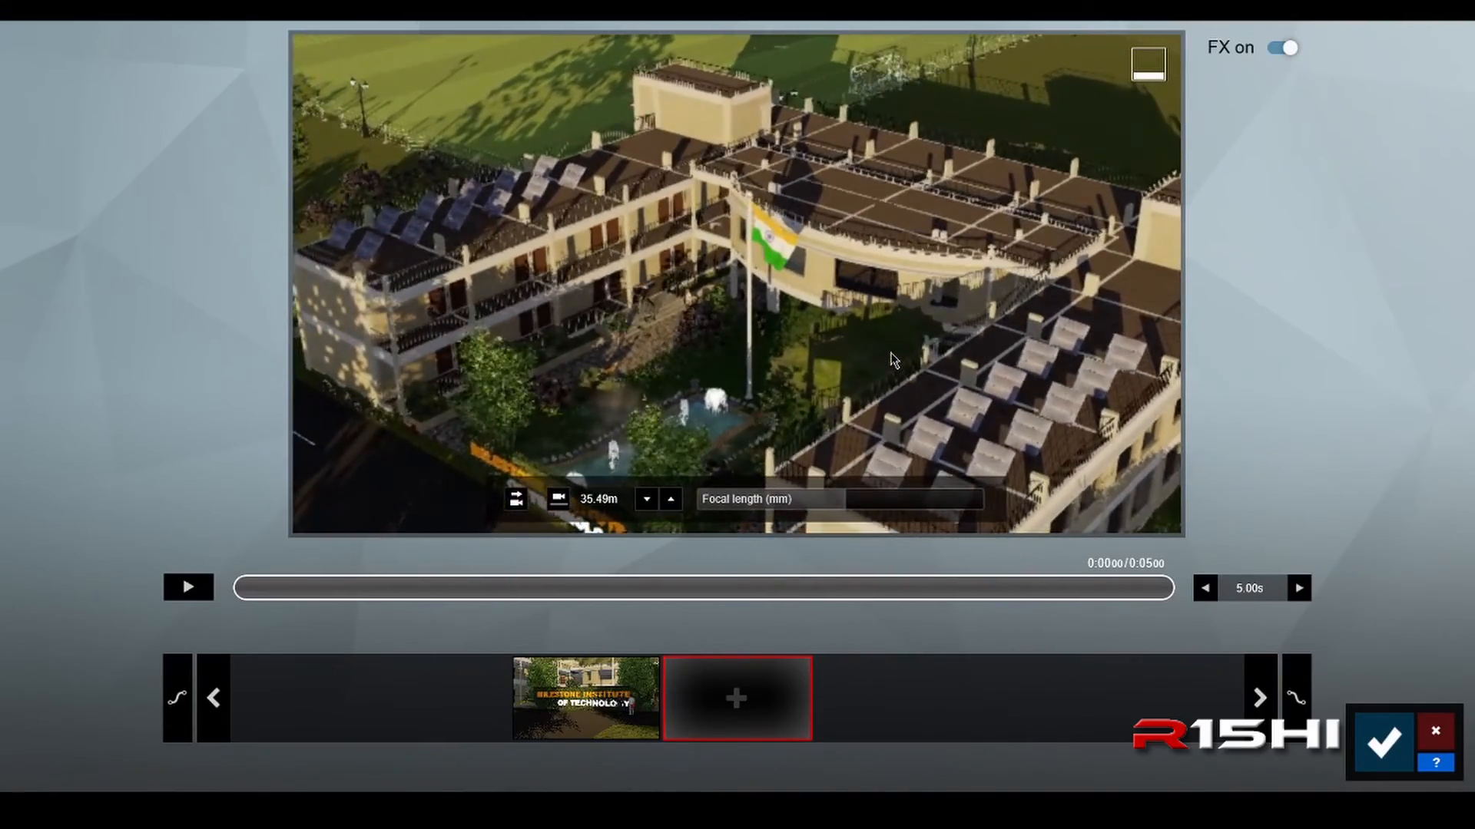
Step: Lower the camera slightly to frame the sign, both wings and the sports field, and add this view as the second keyframe
key(e)
right_drag(890, 354, 869, 310)
key(e)
key(e)
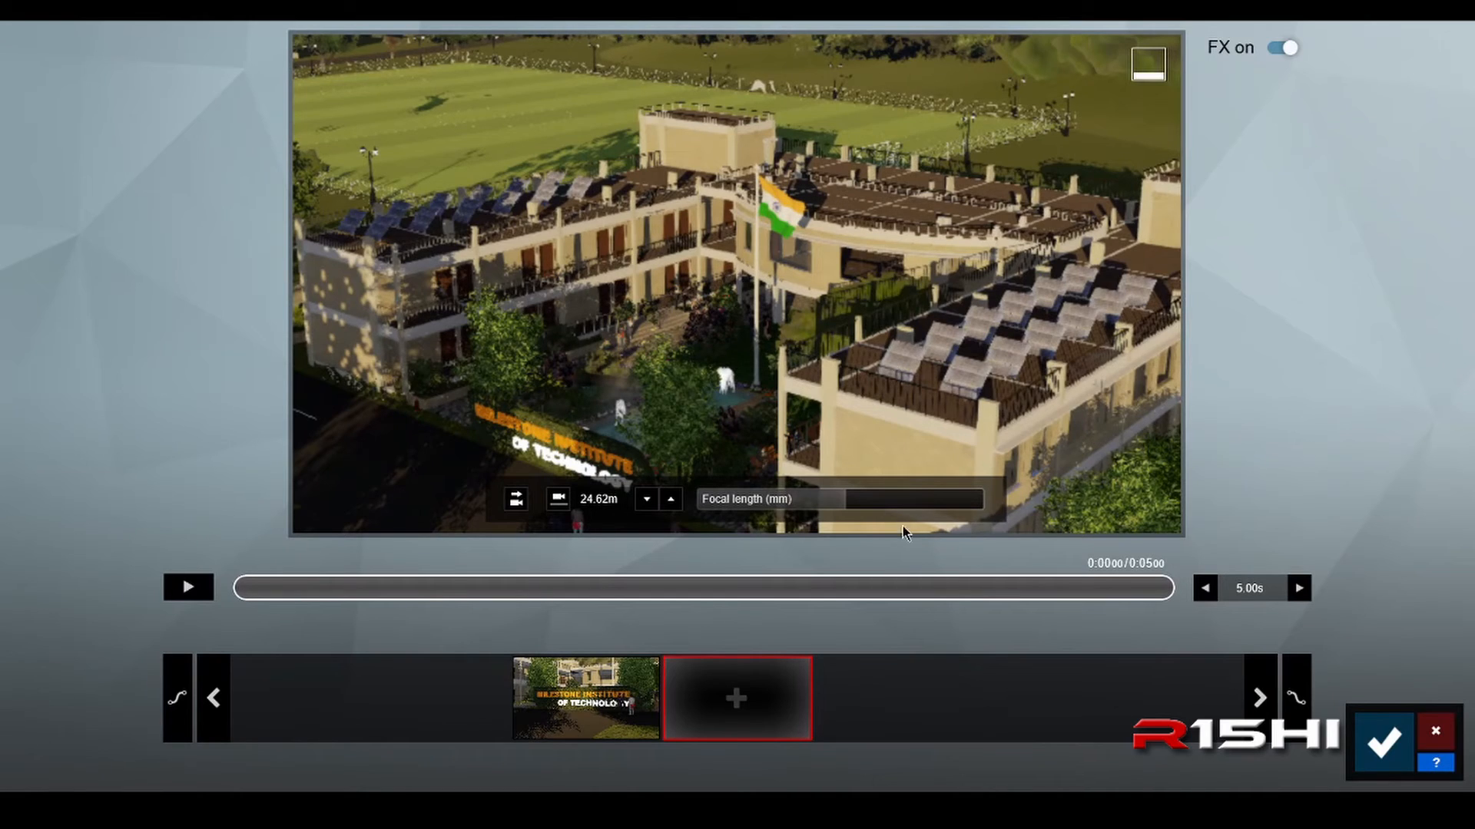
click(736, 709)
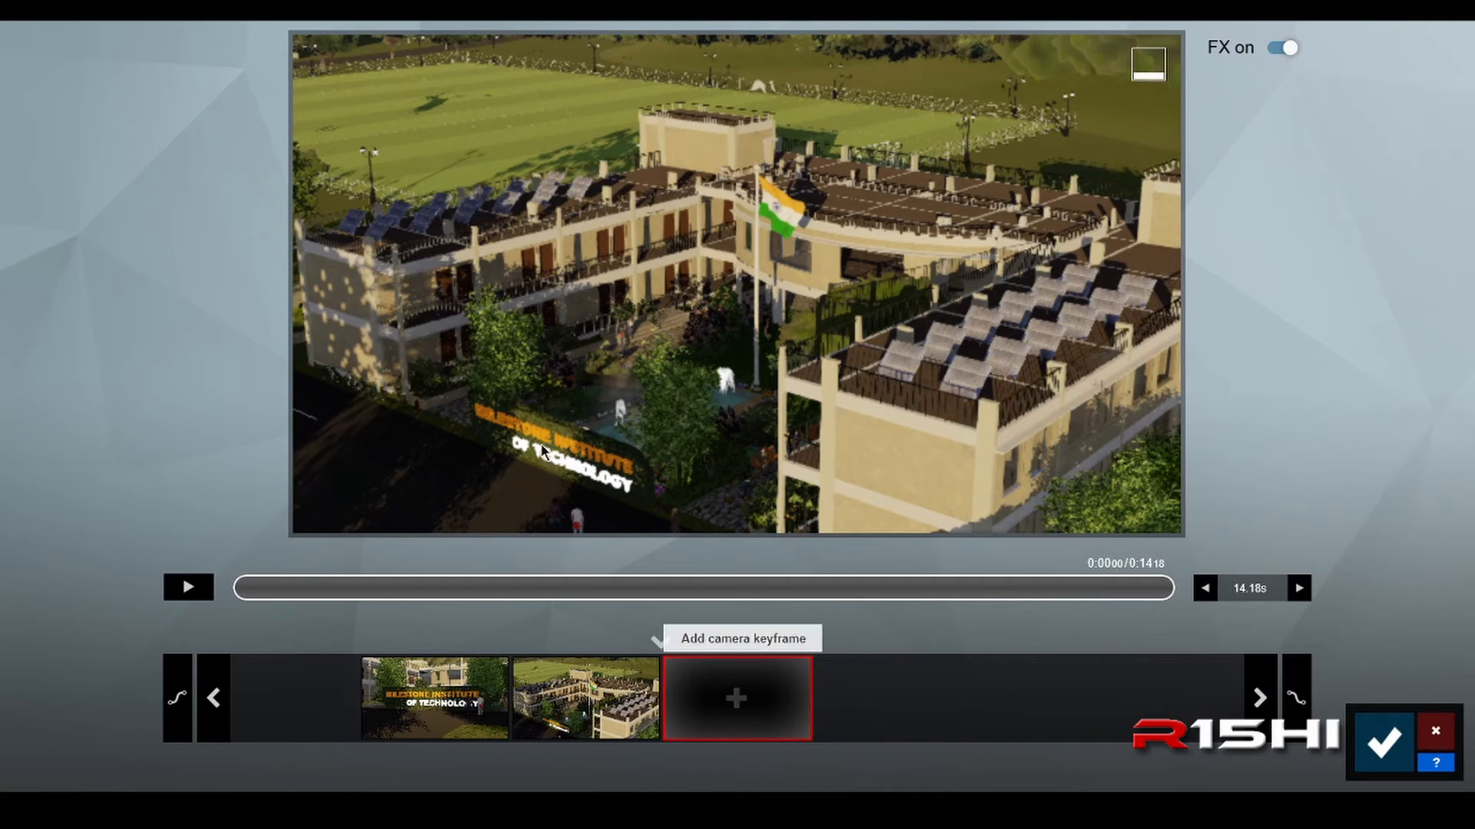
mouse_move(499, 350)
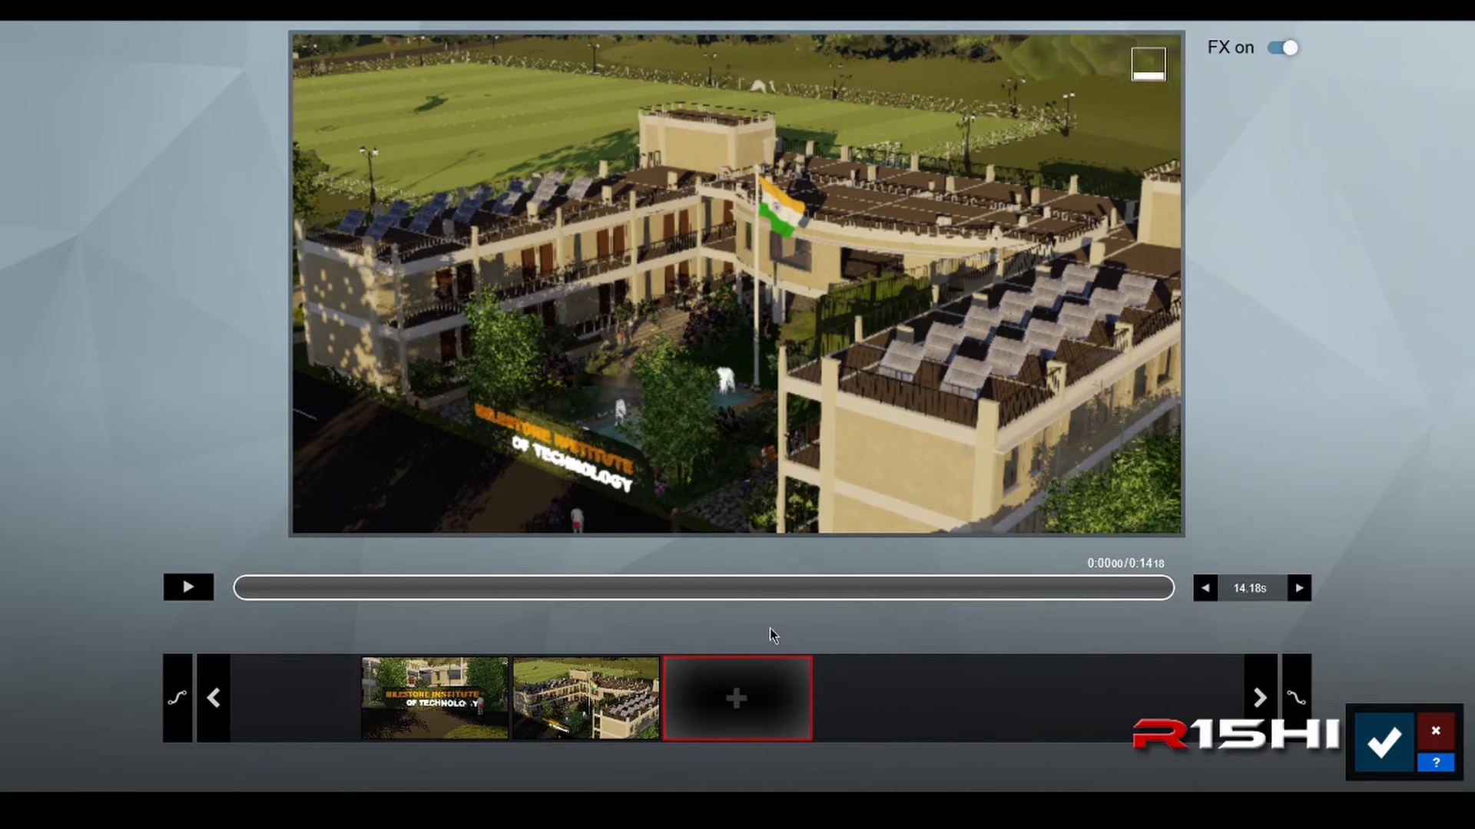
Step: Move the camera over the rooftops to about 47 m, looking down on the flagpole and courtyard fountain from behind
mouse_move(728, 503)
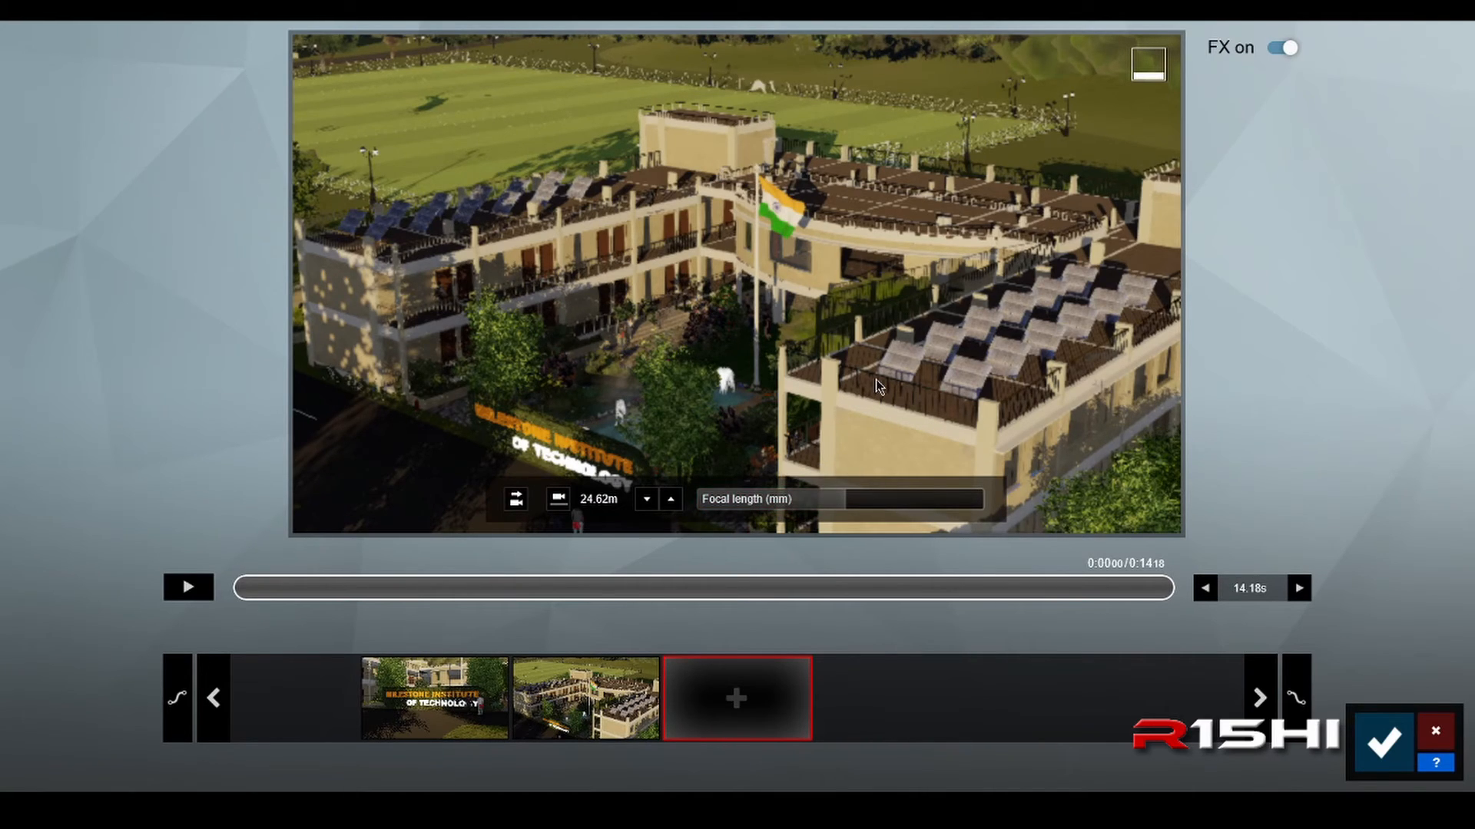
key(w)
right_drag(875, 379, 1053, 320)
key(d)
key(q)
key(s)
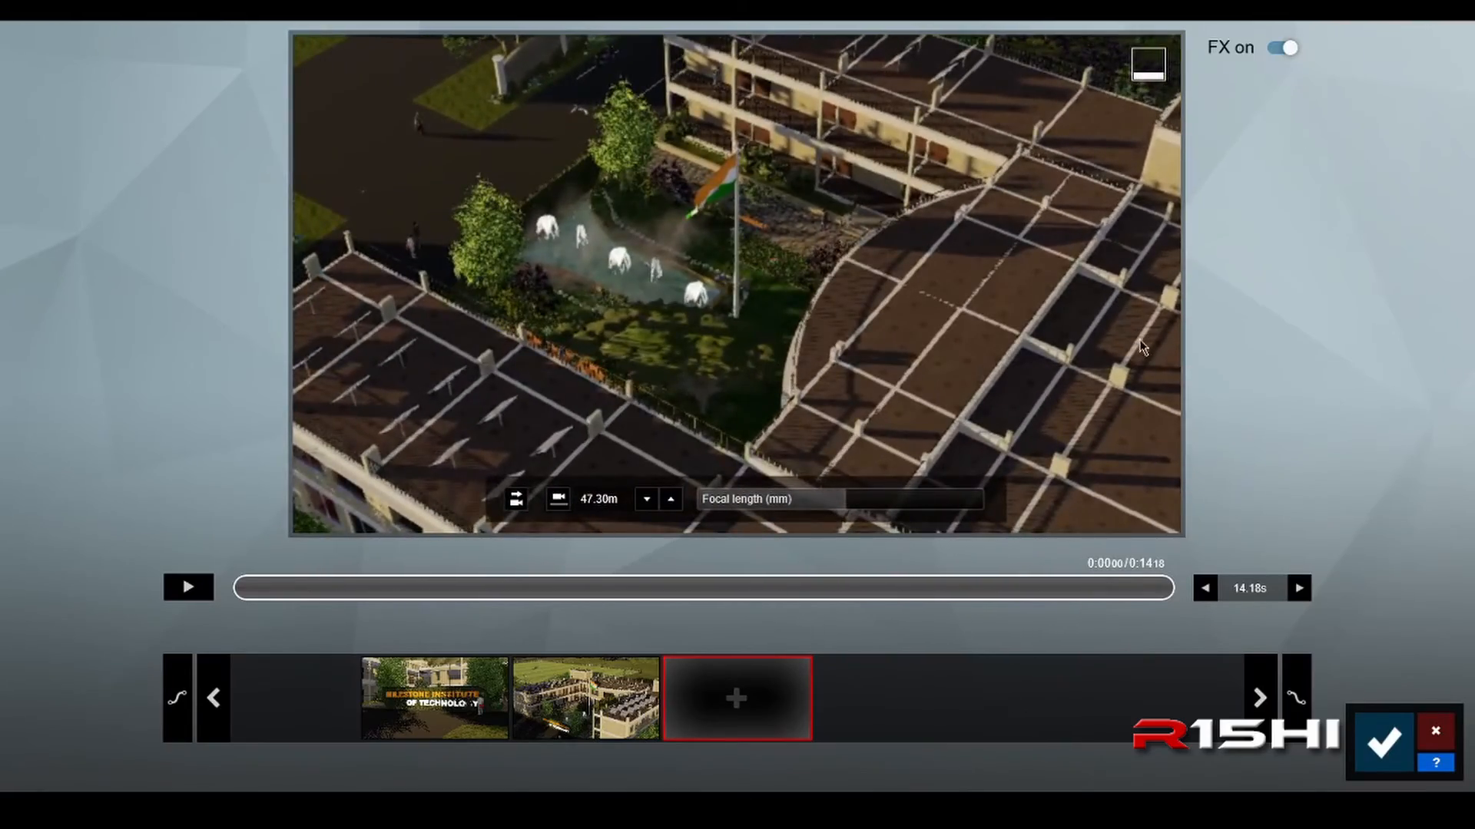
Step: Lower the camera to about 13 m, frame the building corner behind the basketball court wall, and add it as the third keyframe
key(o)
right_drag(1140, 340, 1129, 223)
key(s)
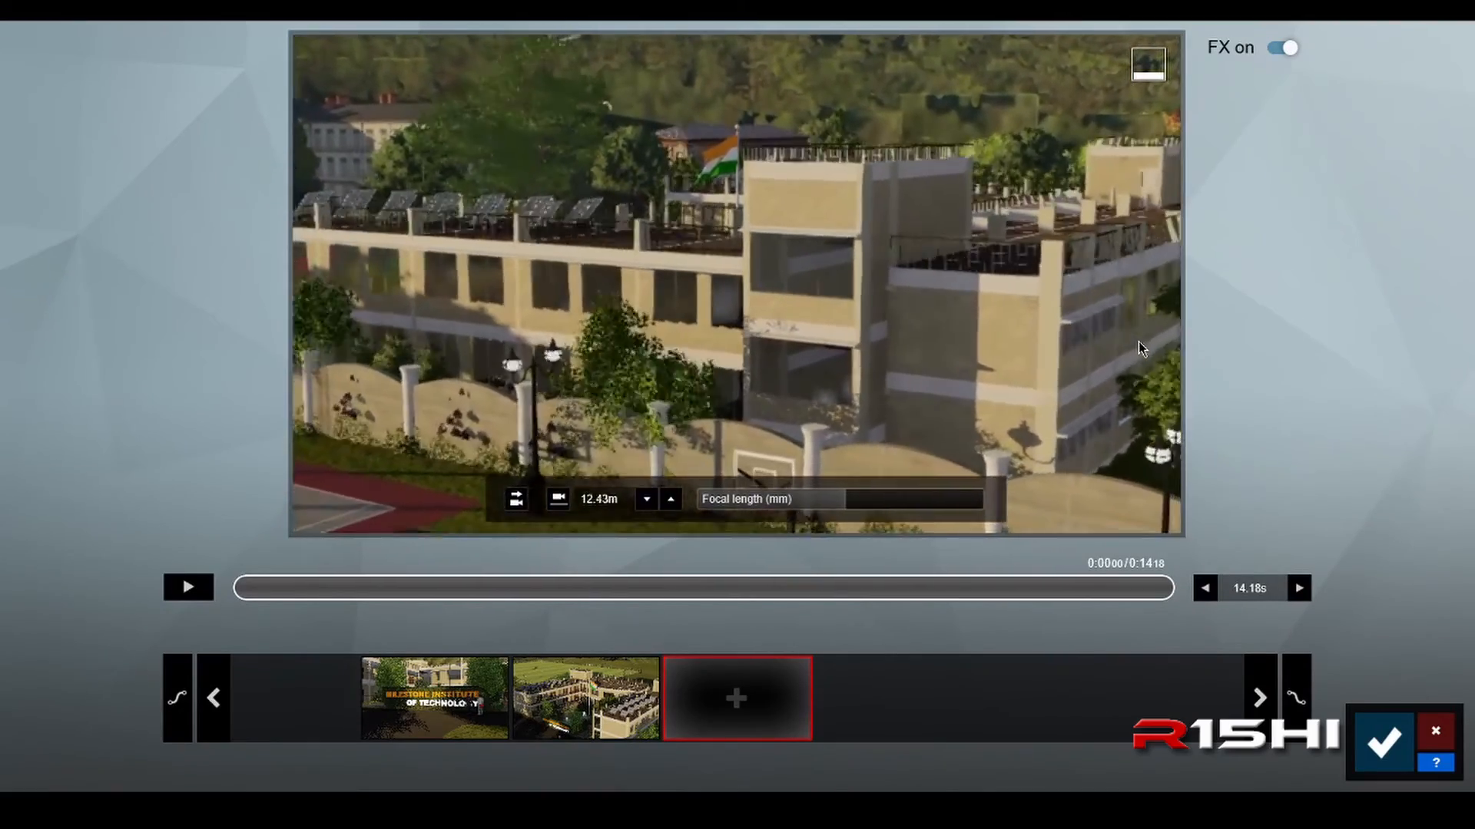
mouse_move(1138, 341)
right_down()
mouse_move(1103, 353)
mouse_move(1148, 351)
mouse_move(1134, 351)
right_up()
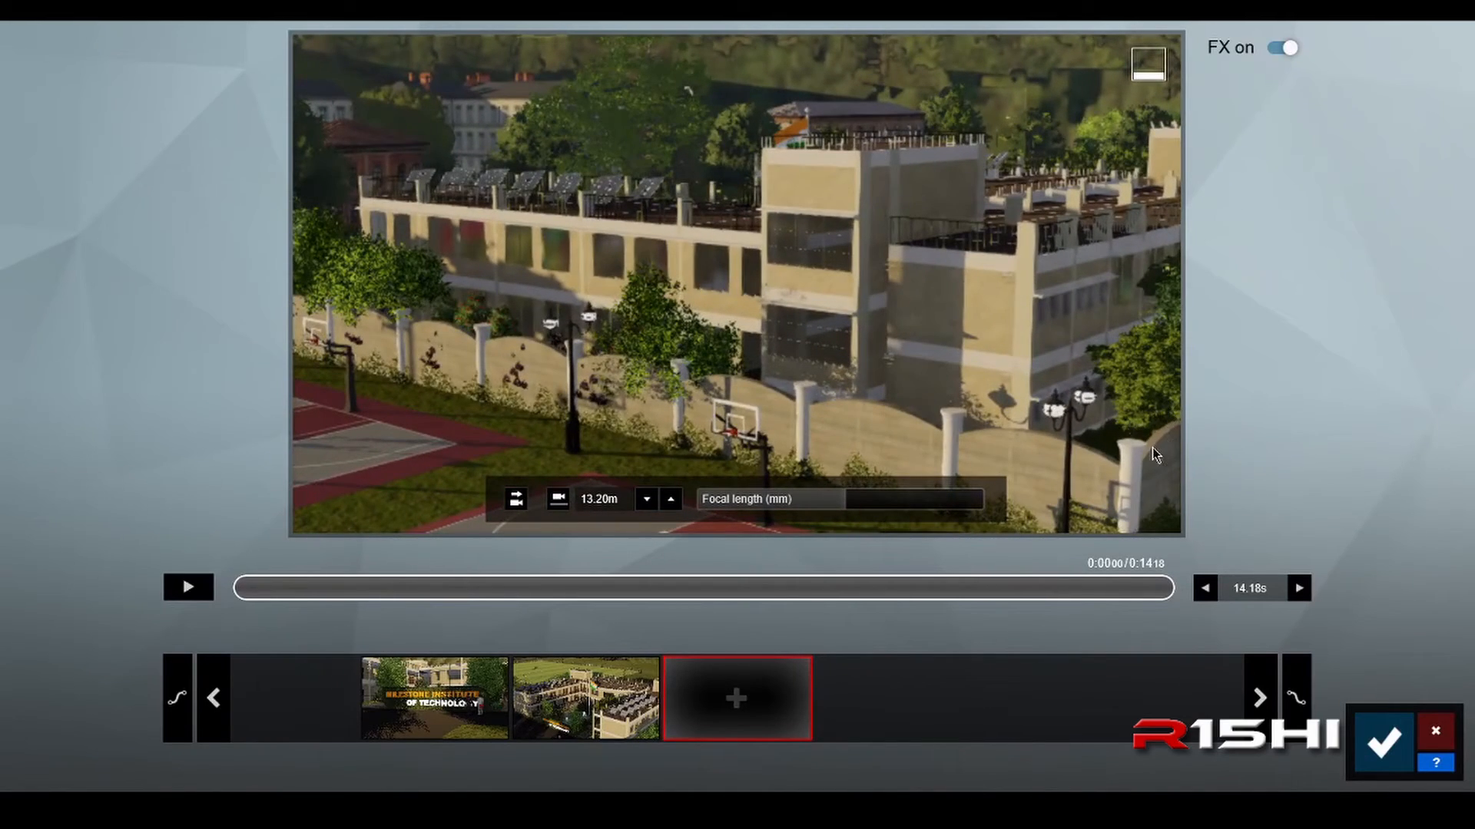
click(737, 698)
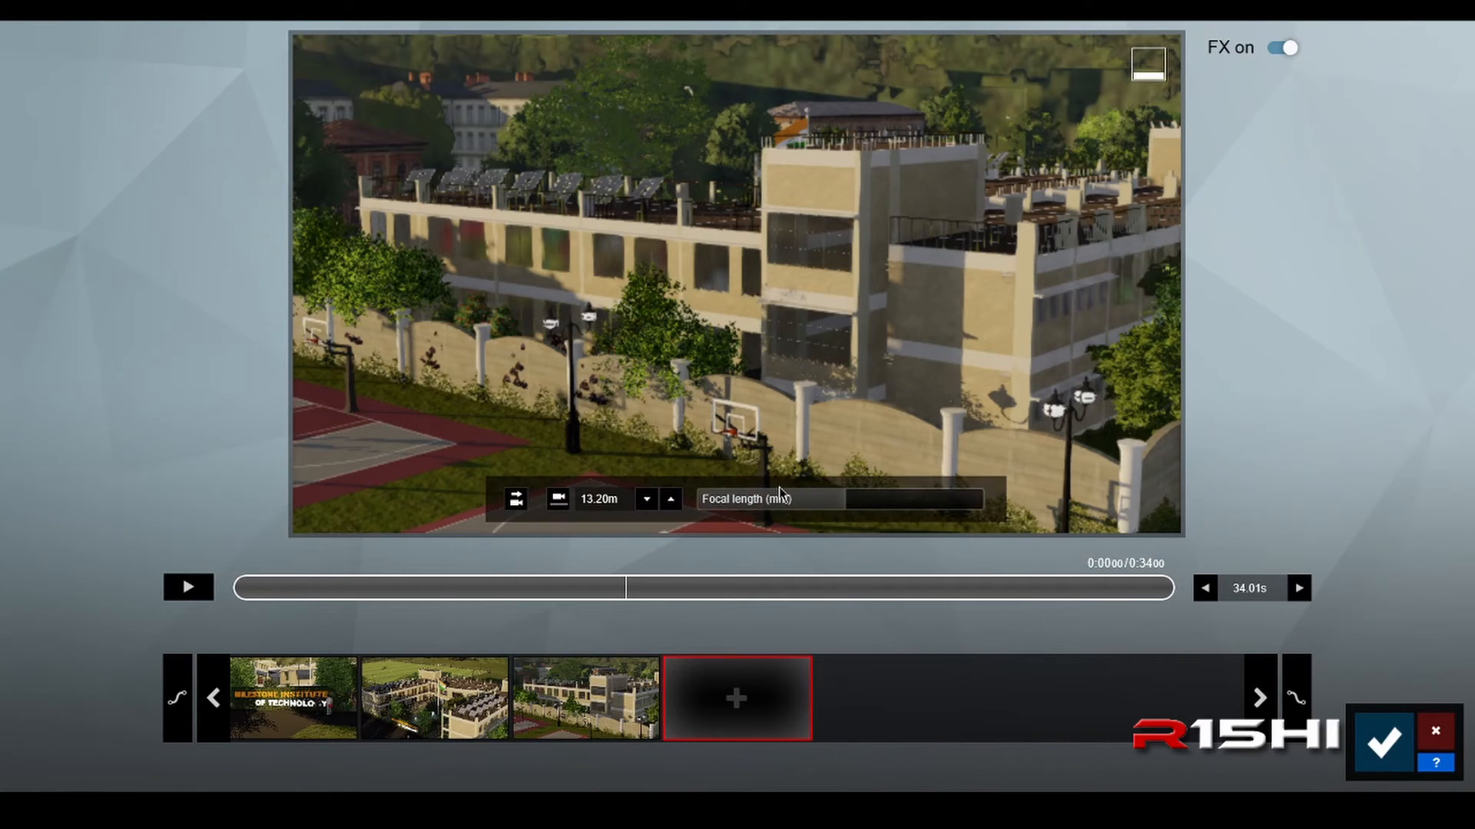
Step: Move the camera along the building to about 15 m, centre the flag above the tree-lined rear facade, and add the fourth keyframe
mouse_move(779, 487)
right_down()
mouse_move(891, 430)
mouse_move(1013, 430)
mouse_move(830, 461)
mouse_move(779, 487)
right_up()
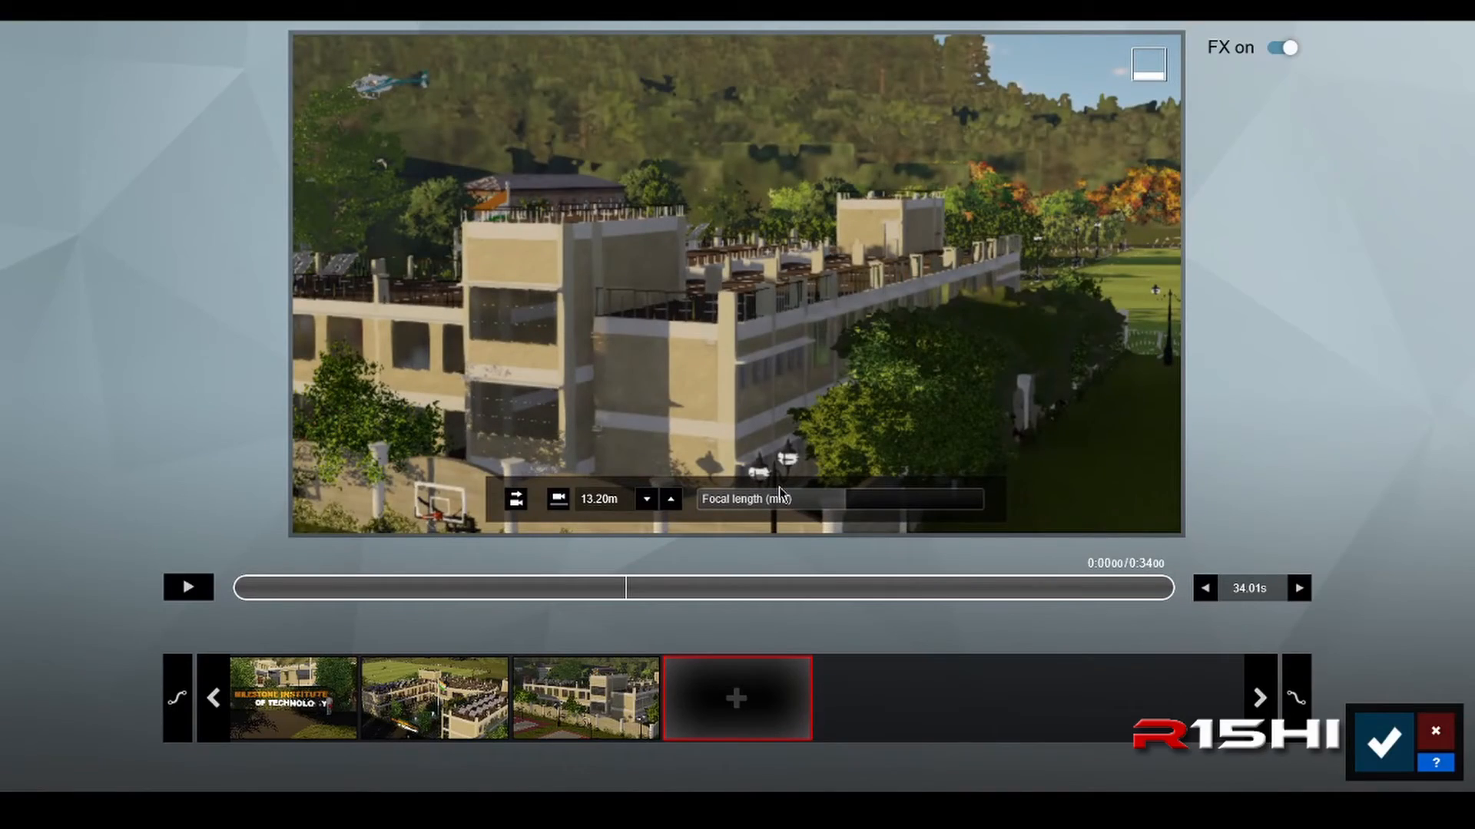
key(q)
key(d)
right_drag(909, 471, 943, 346)
key(q)
key(d)
key(o)
right_drag(943, 451, 943, 454)
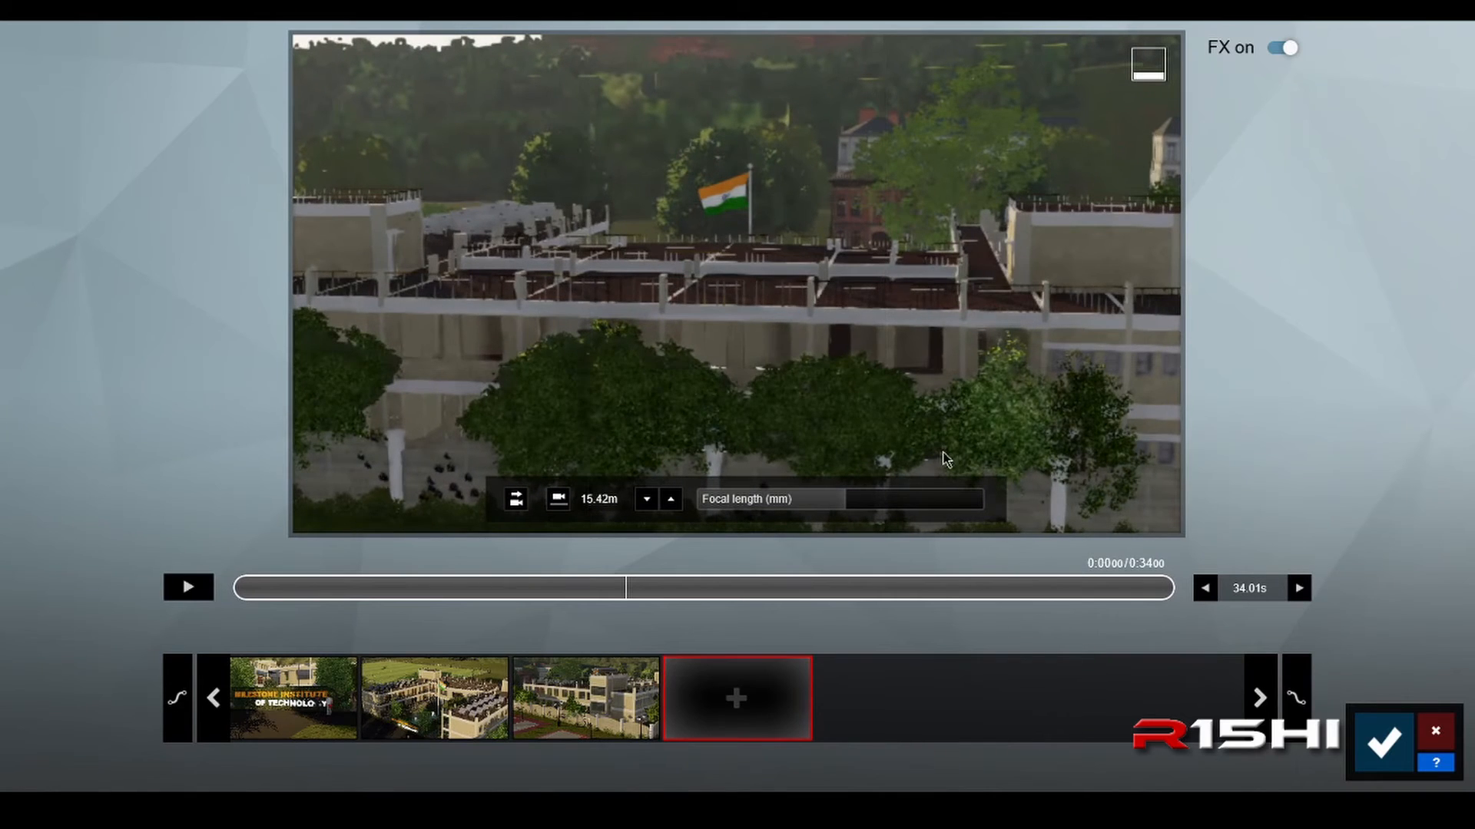
click(726, 703)
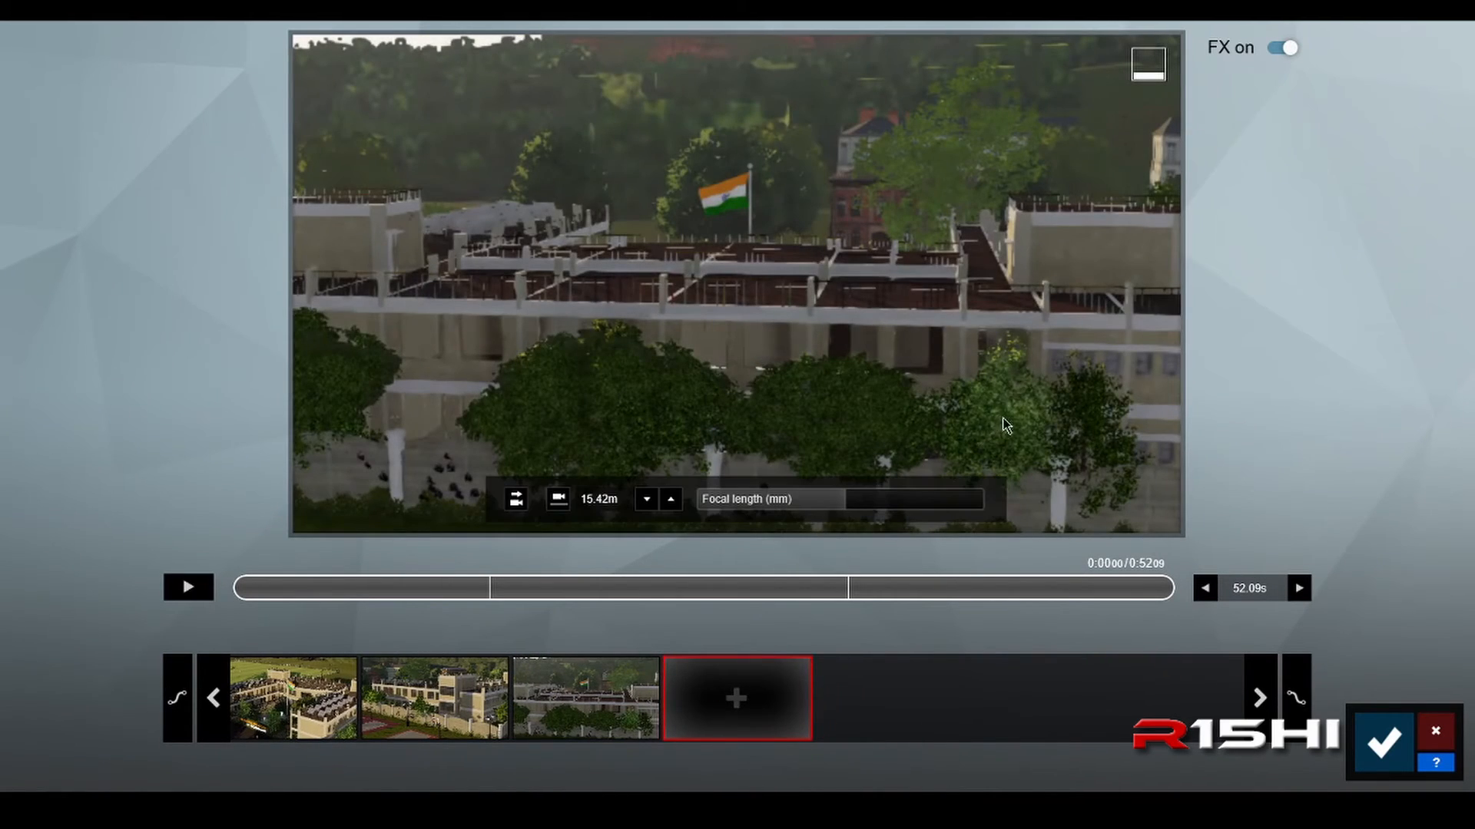
Step: Lower the camera beside the green sports field, frame the building beyond the boundary wall, and add this view as the fifth keyframe
right_drag(1003, 421, 830, 426)
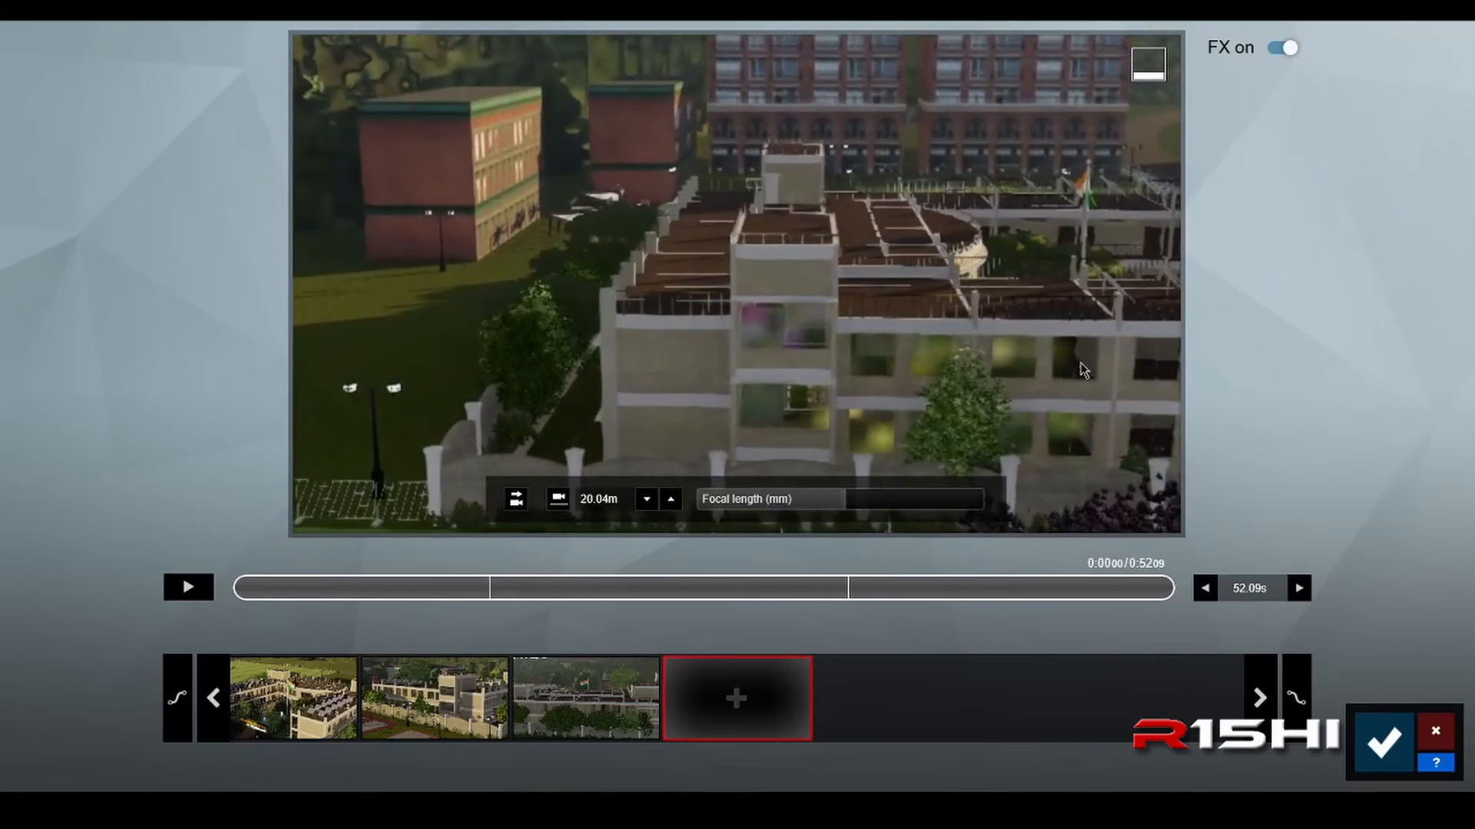
mouse_move(1083, 369)
right_down()
mouse_move(1158, 381)
mouse_move(1083, 371)
right_up()
key(e)
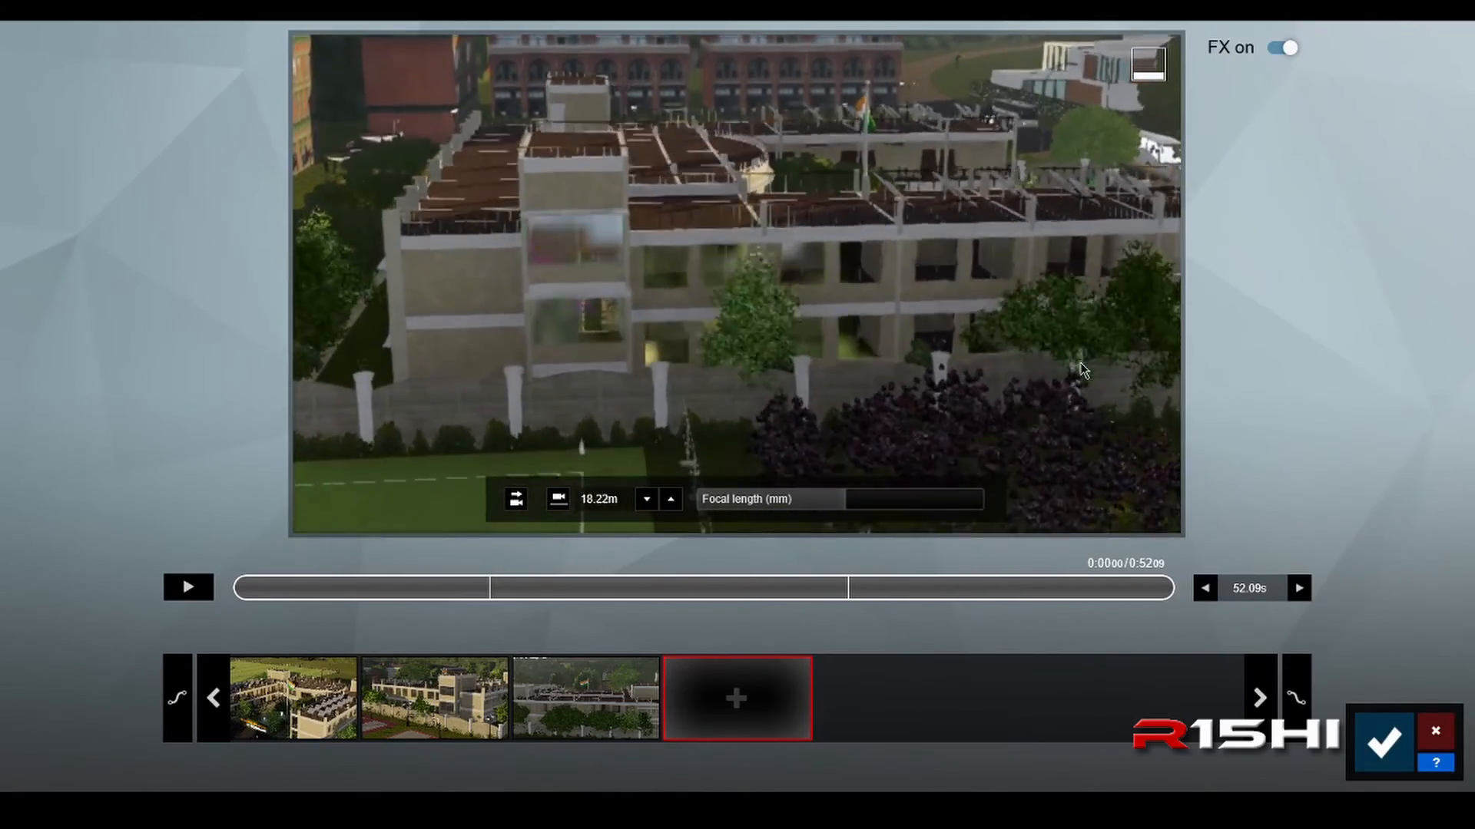
right_drag(1083, 346, 1094, 319)
key(e)
right_drag(989, 454, 980, 420)
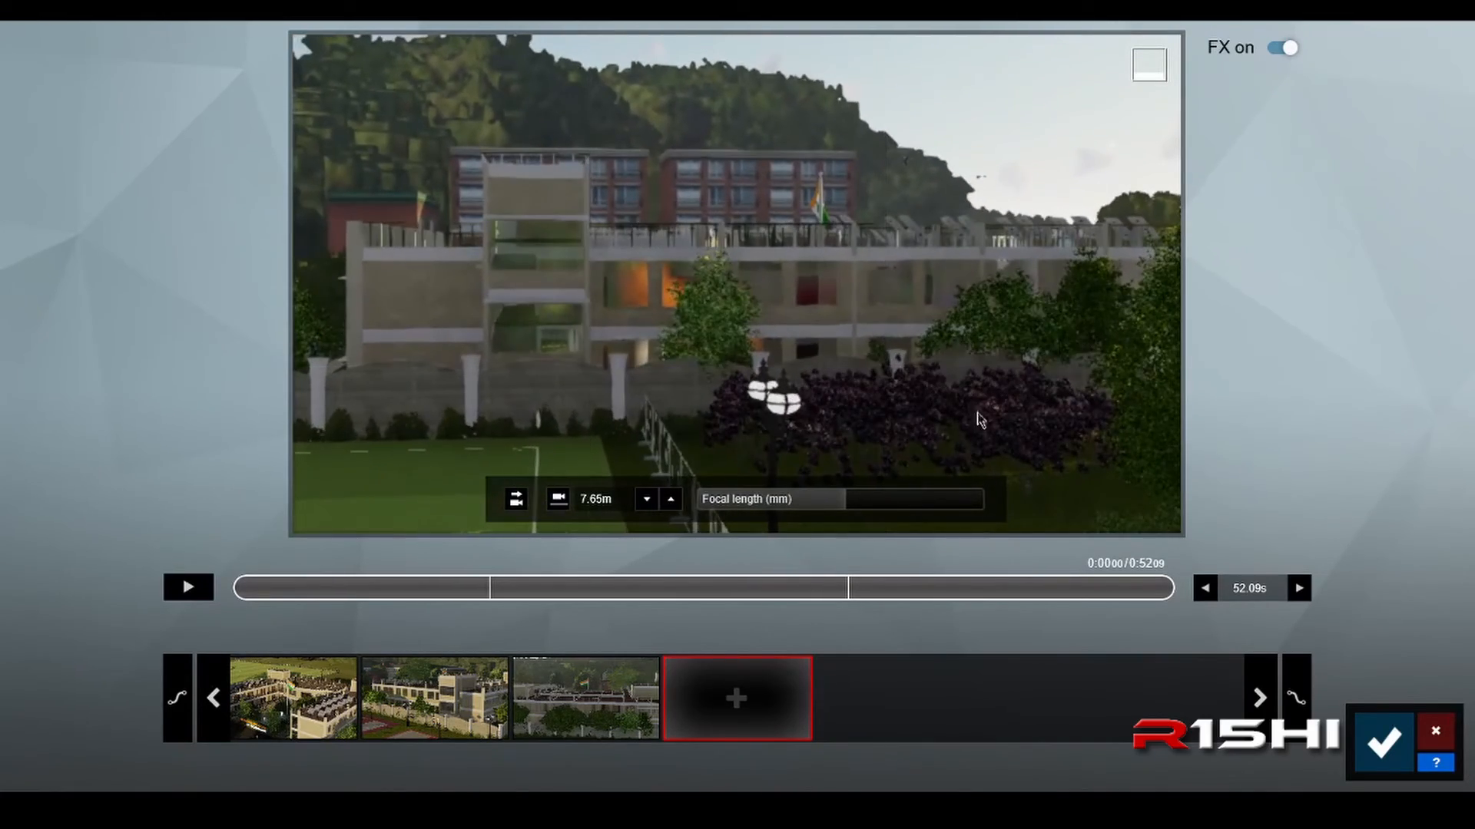
click(749, 695)
Step: Raise the camera to about 52 m, look down on the solar roof, flagpole and courtyard pool, and add the sixth keyframe
key(d)
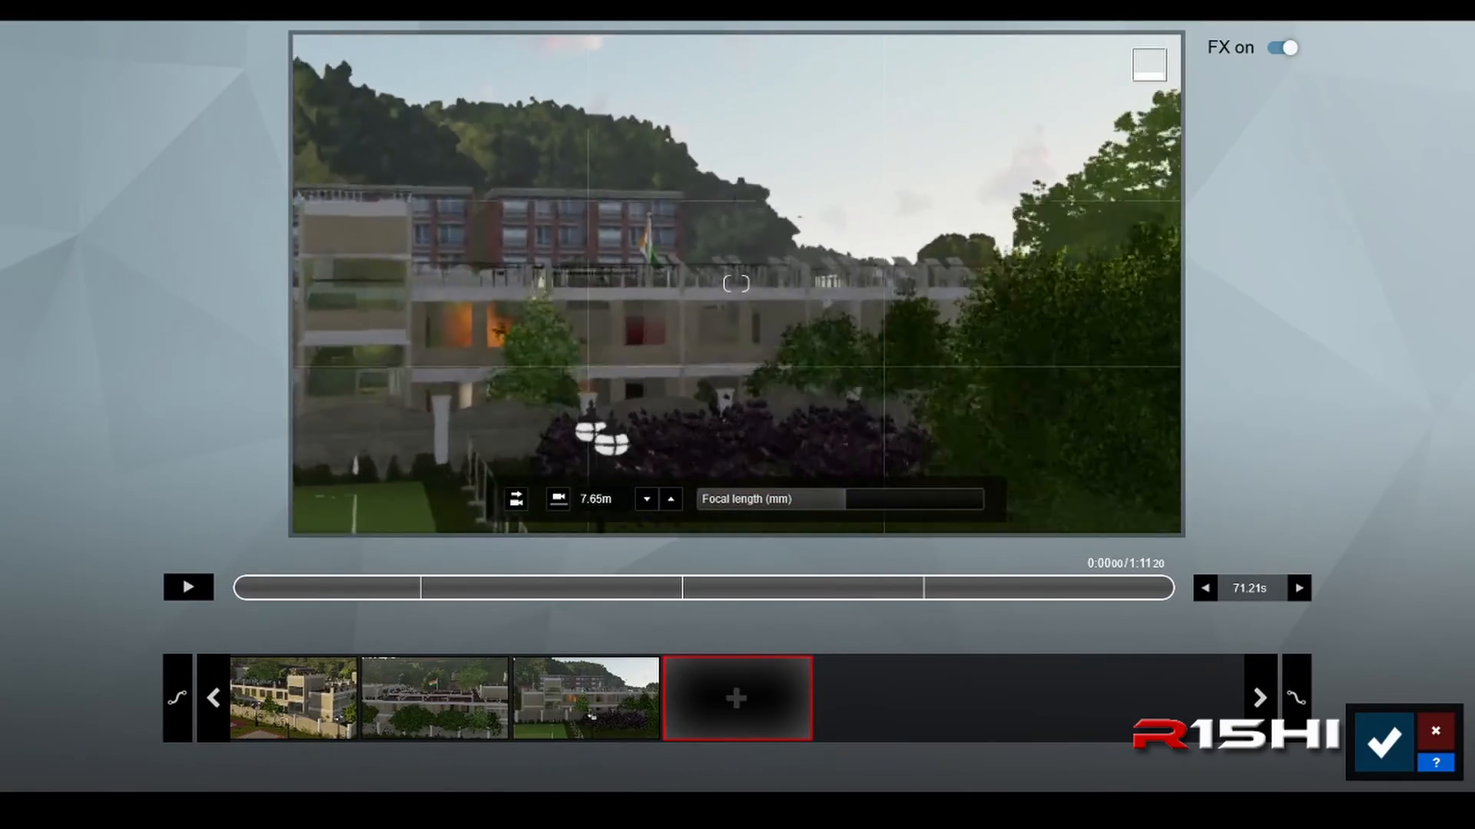
right_drag(1052, 361, 980, 511)
key(q)
key(d)
key(d)
key(q)
key(a)
key(q)
key(q)
key(a)
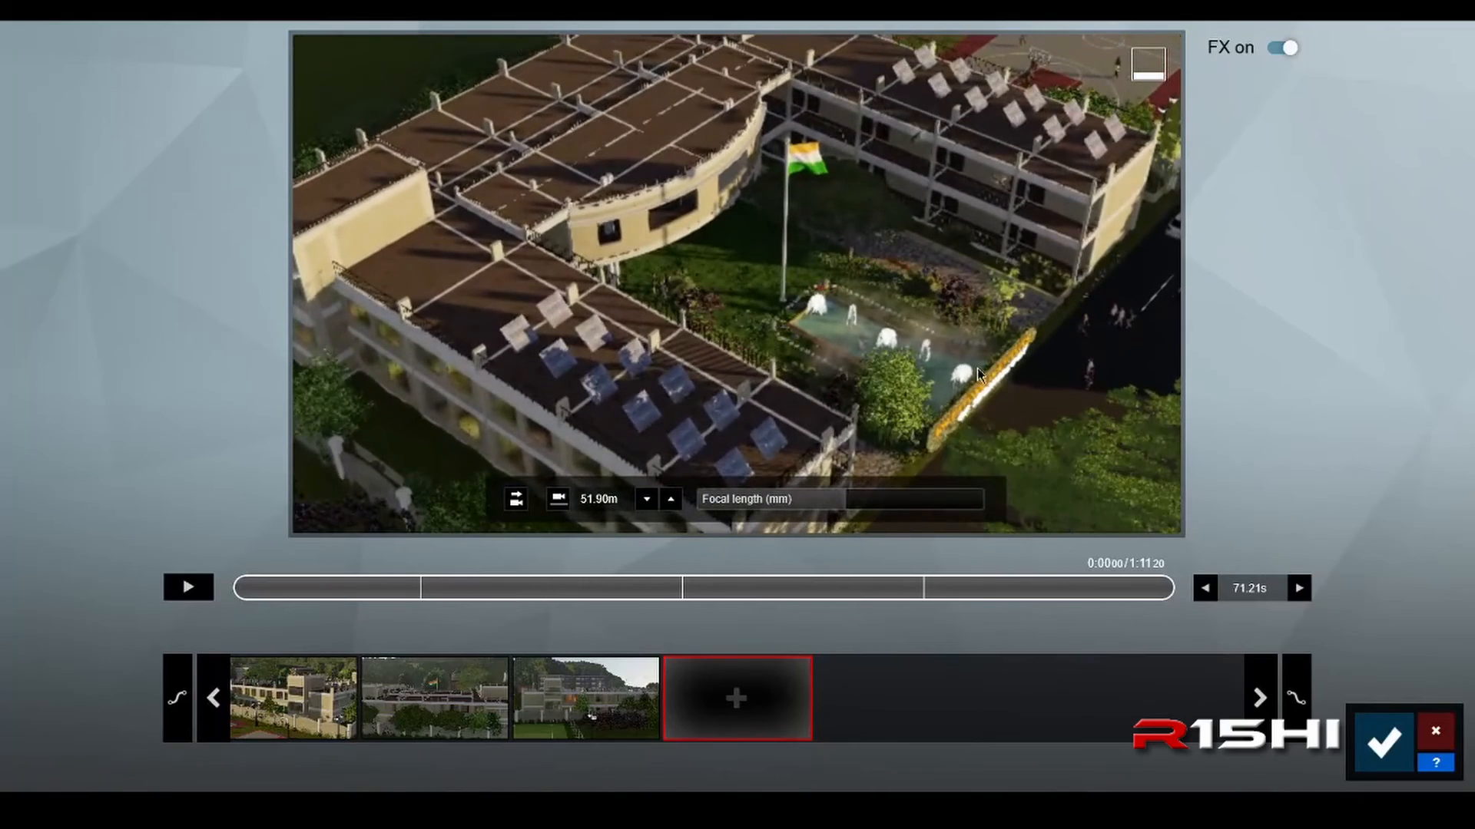
click(724, 708)
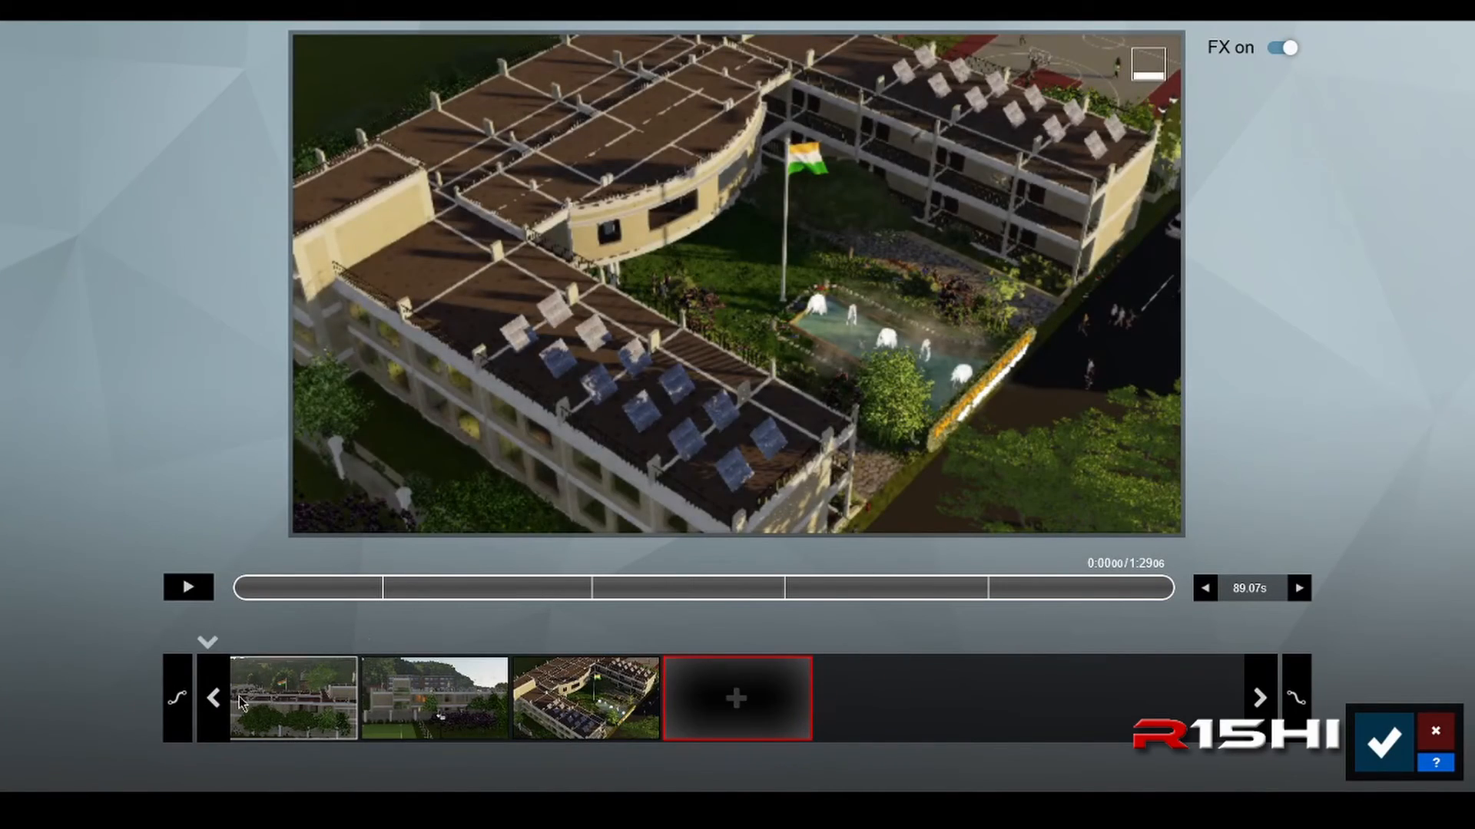
Step: Return to the first keyframe's entrance sign view and add it again as the closing camera keyframe
click(213, 700)
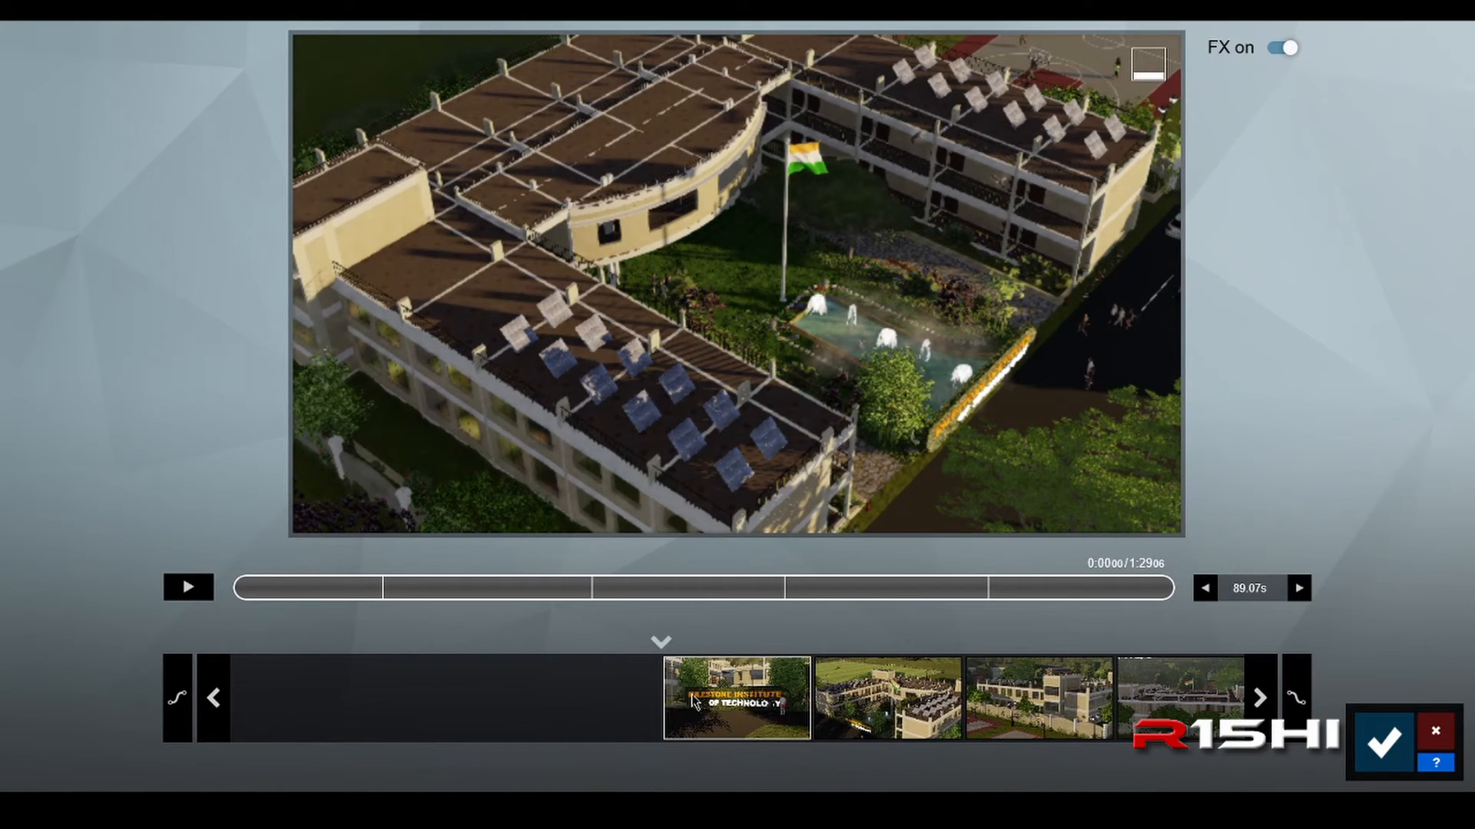
click(694, 700)
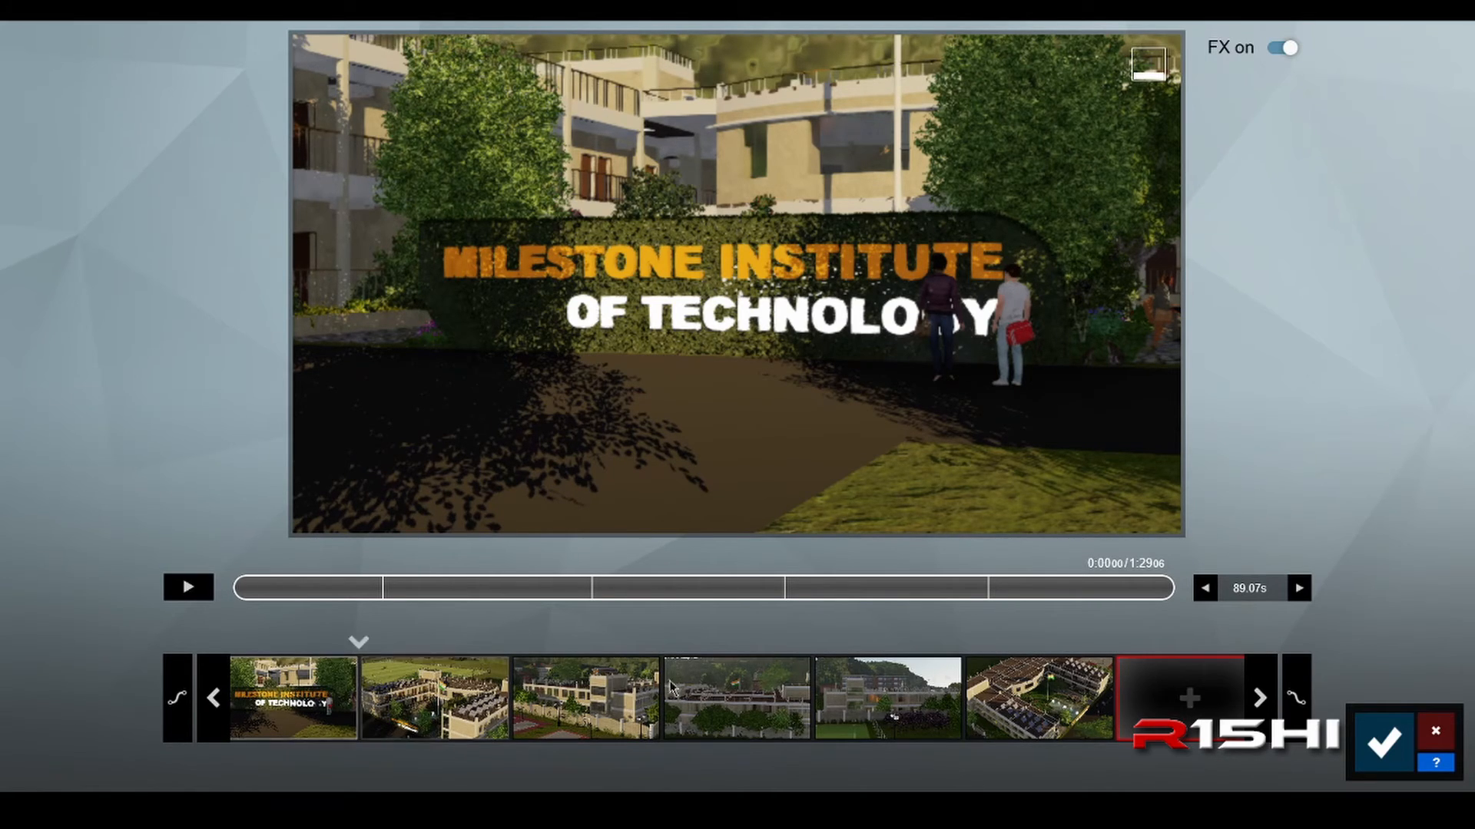
click(1189, 706)
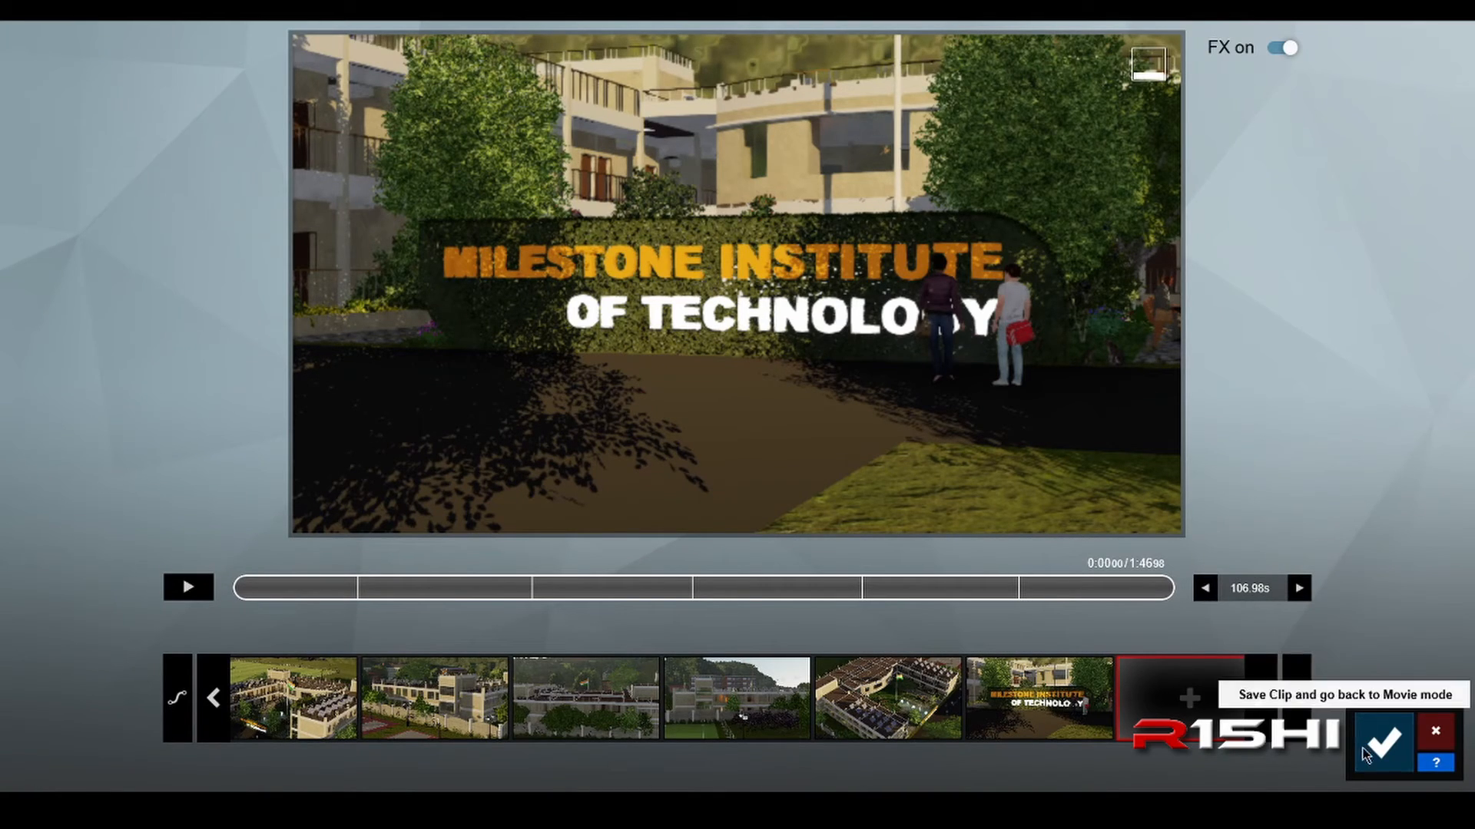
Step: Preview the opening seconds of the camera path and save the clip to the movie
click(189, 588)
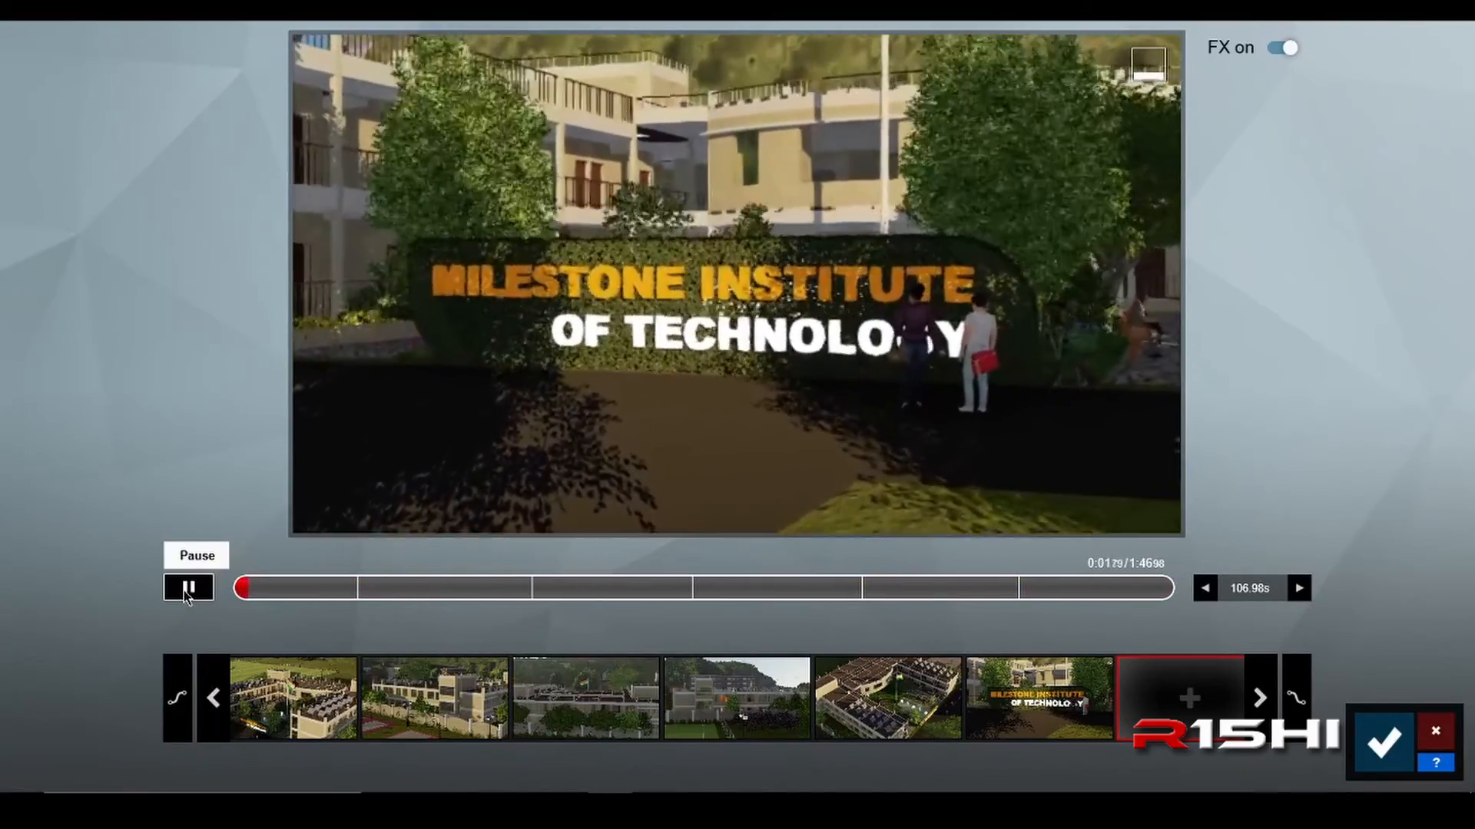
click(189, 595)
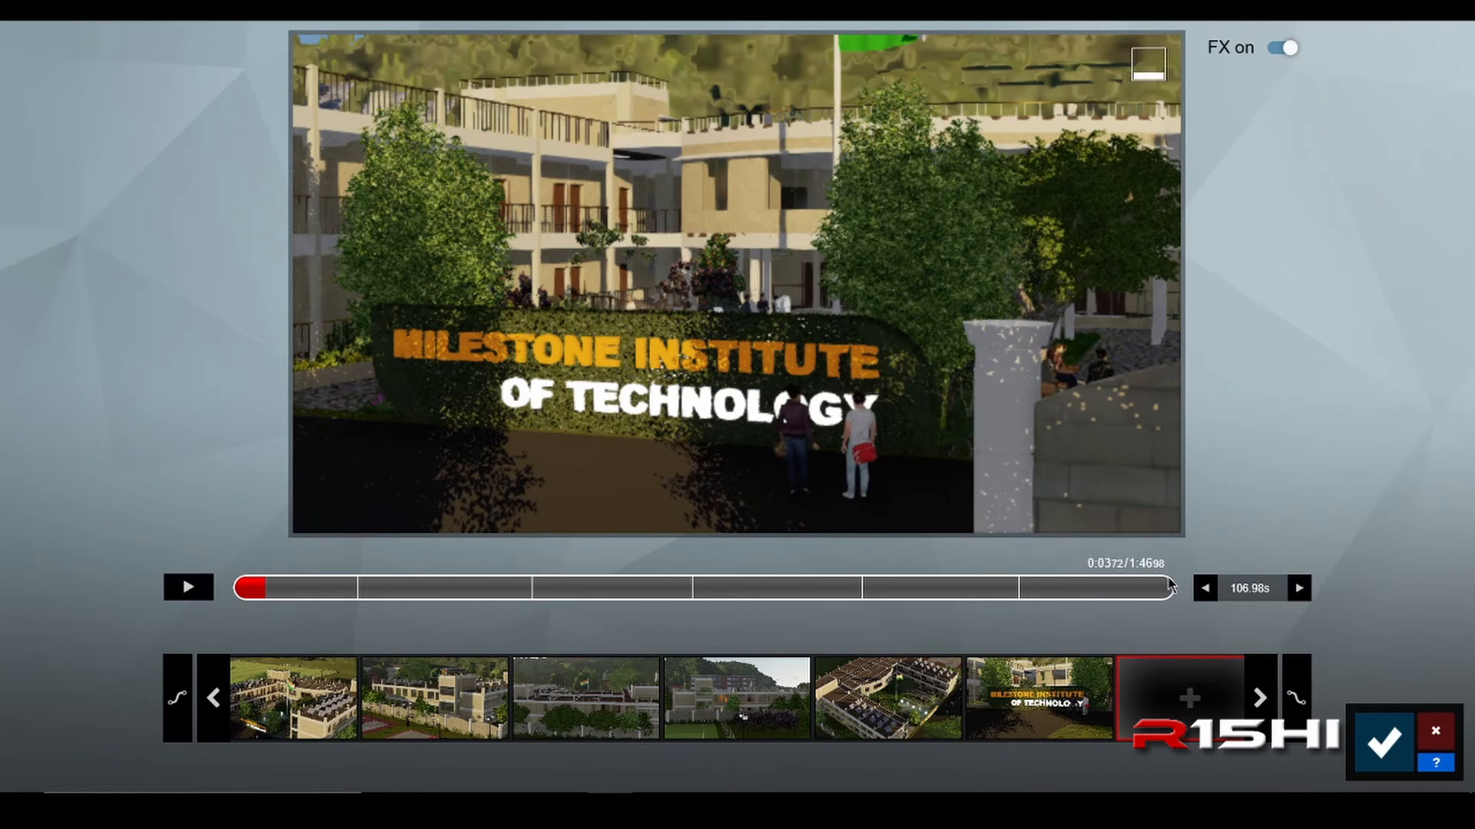
click(1383, 741)
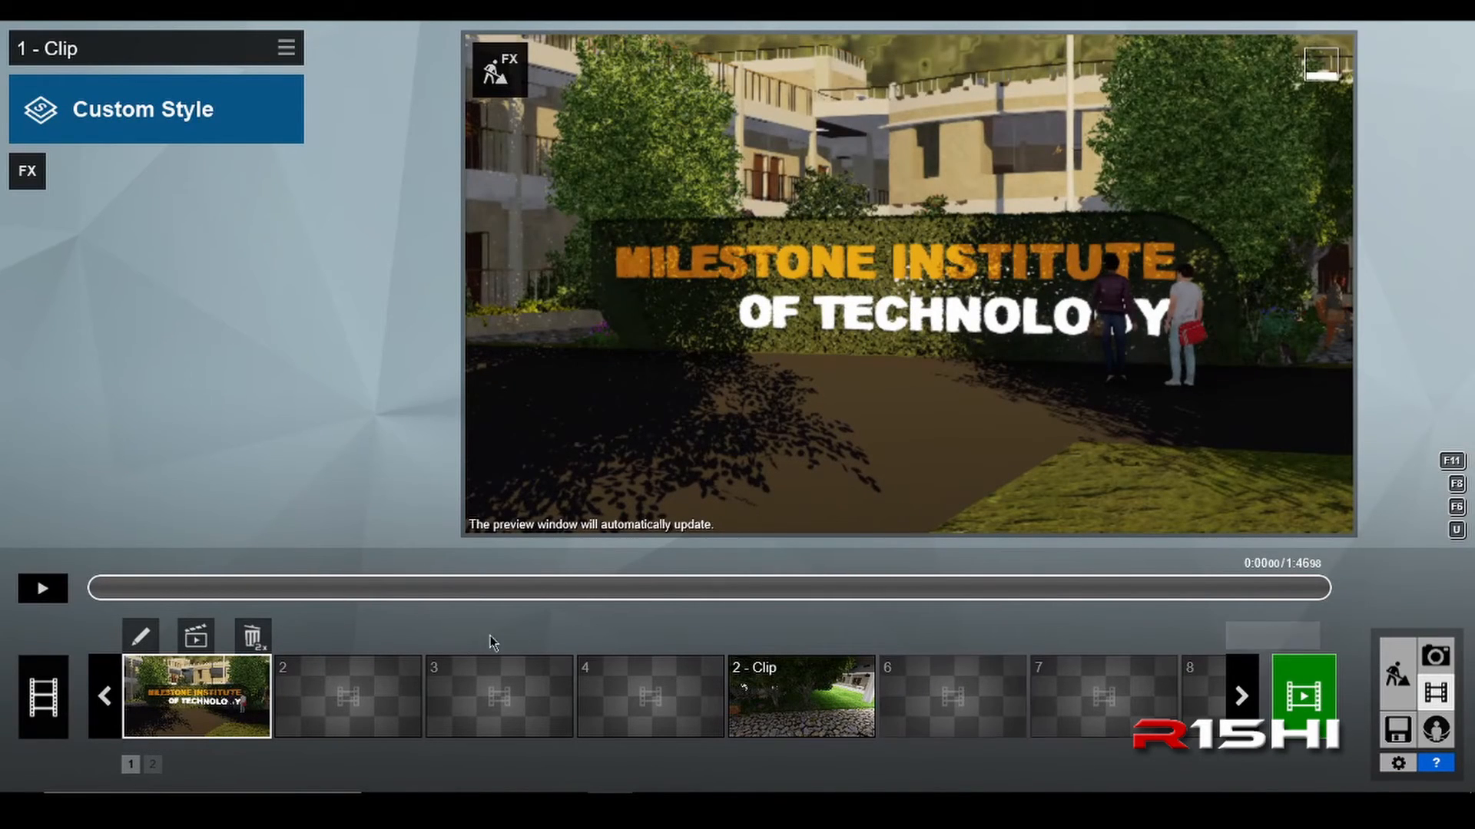
Step: Move the saved clip to slot 2 and back to slot 1
drag(236, 696, 342, 703)
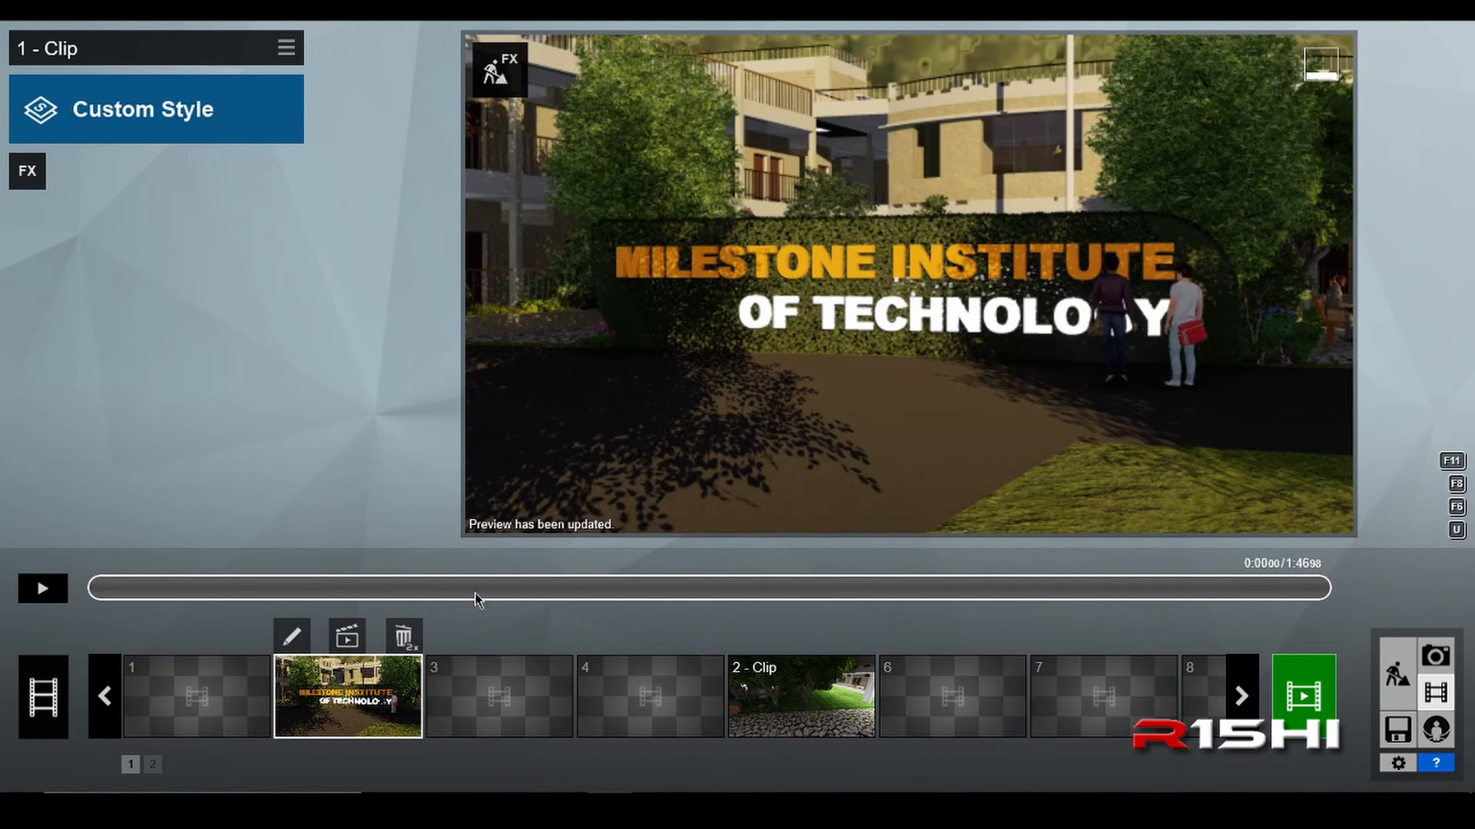
drag(335, 716, 177, 698)
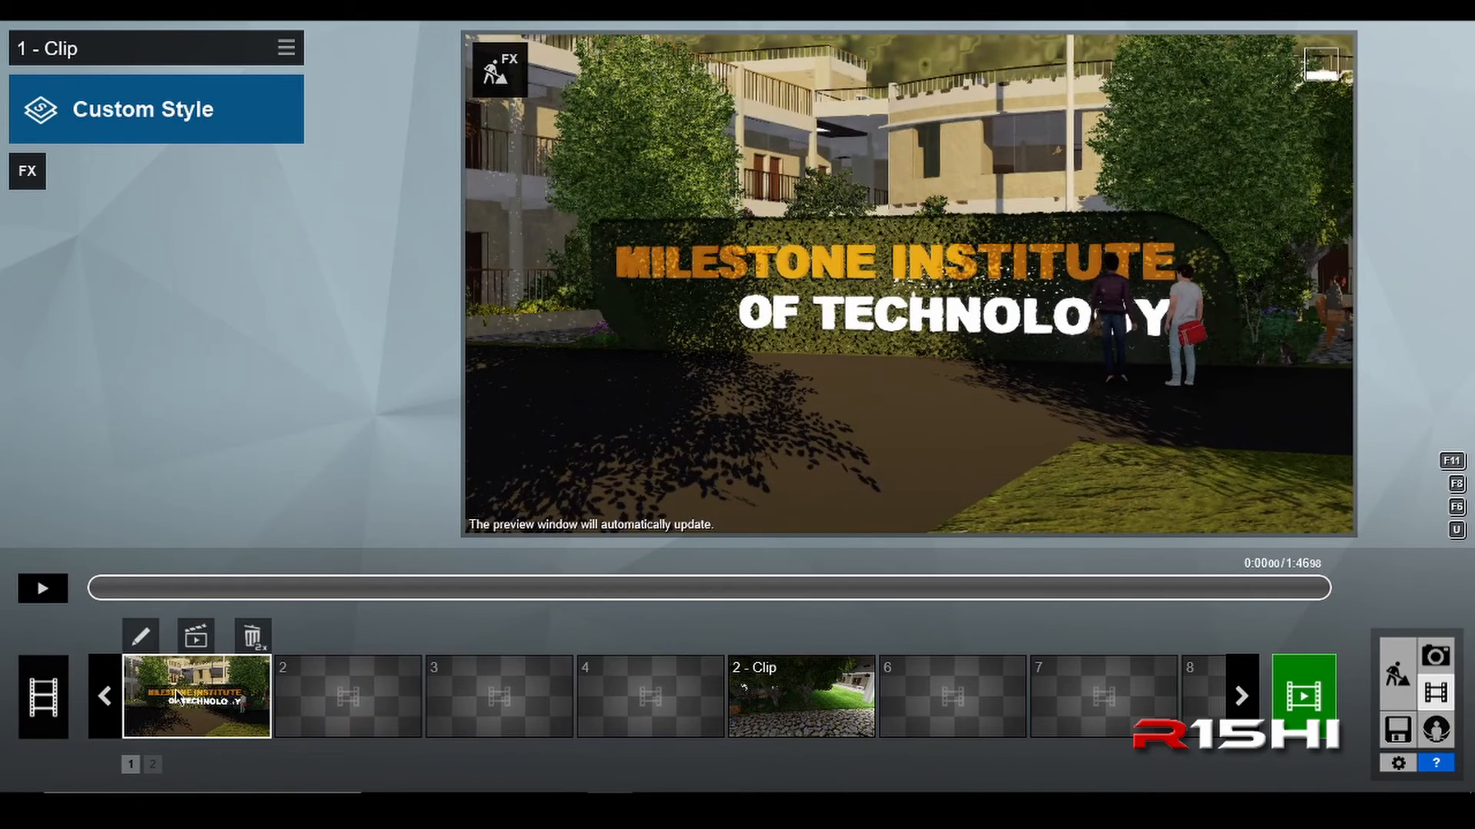
Step: Add the Mass Move animation effect to the bench-scene clip in slot 2
click(361, 714)
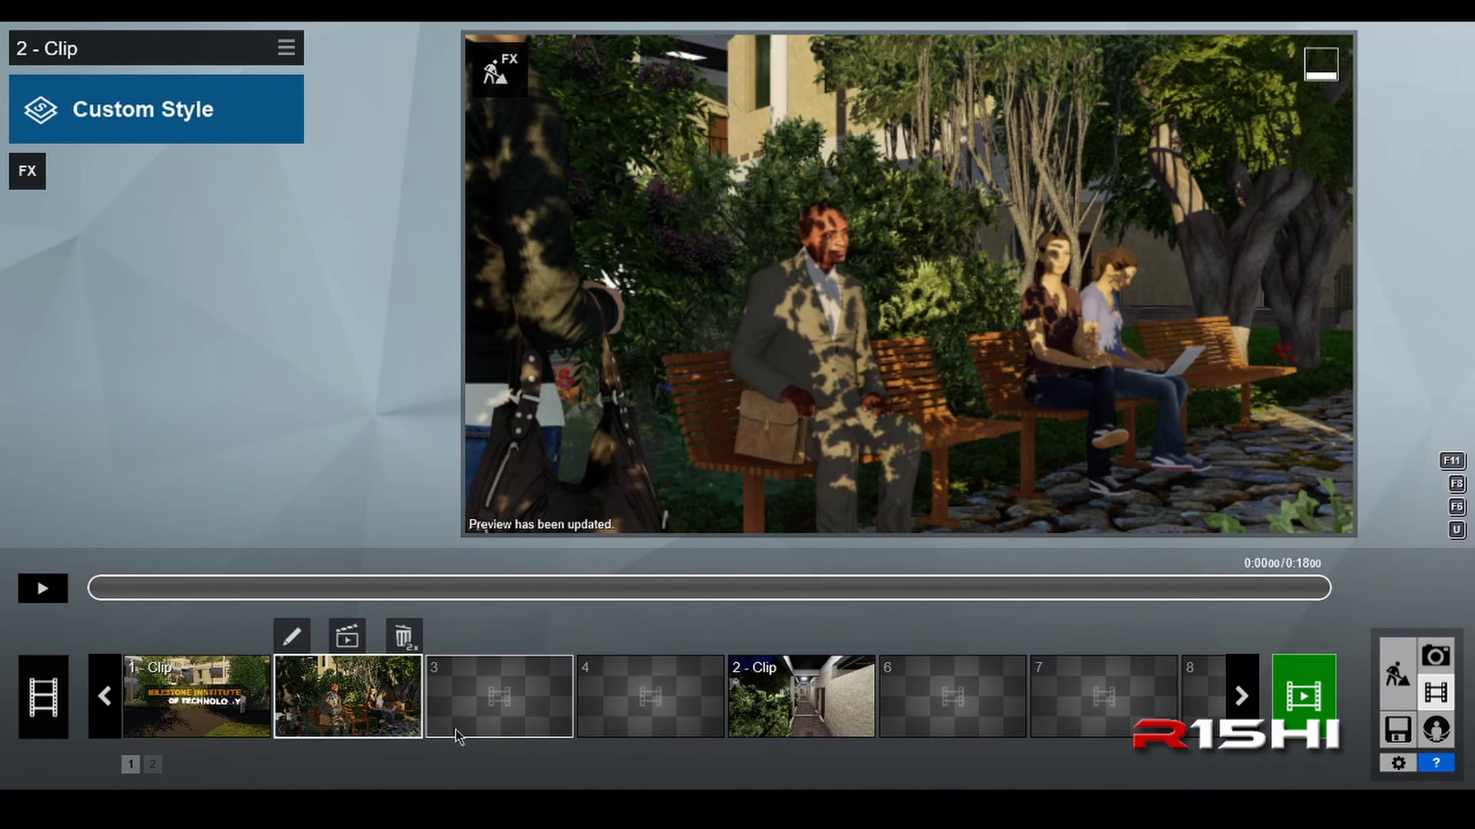
click(31, 173)
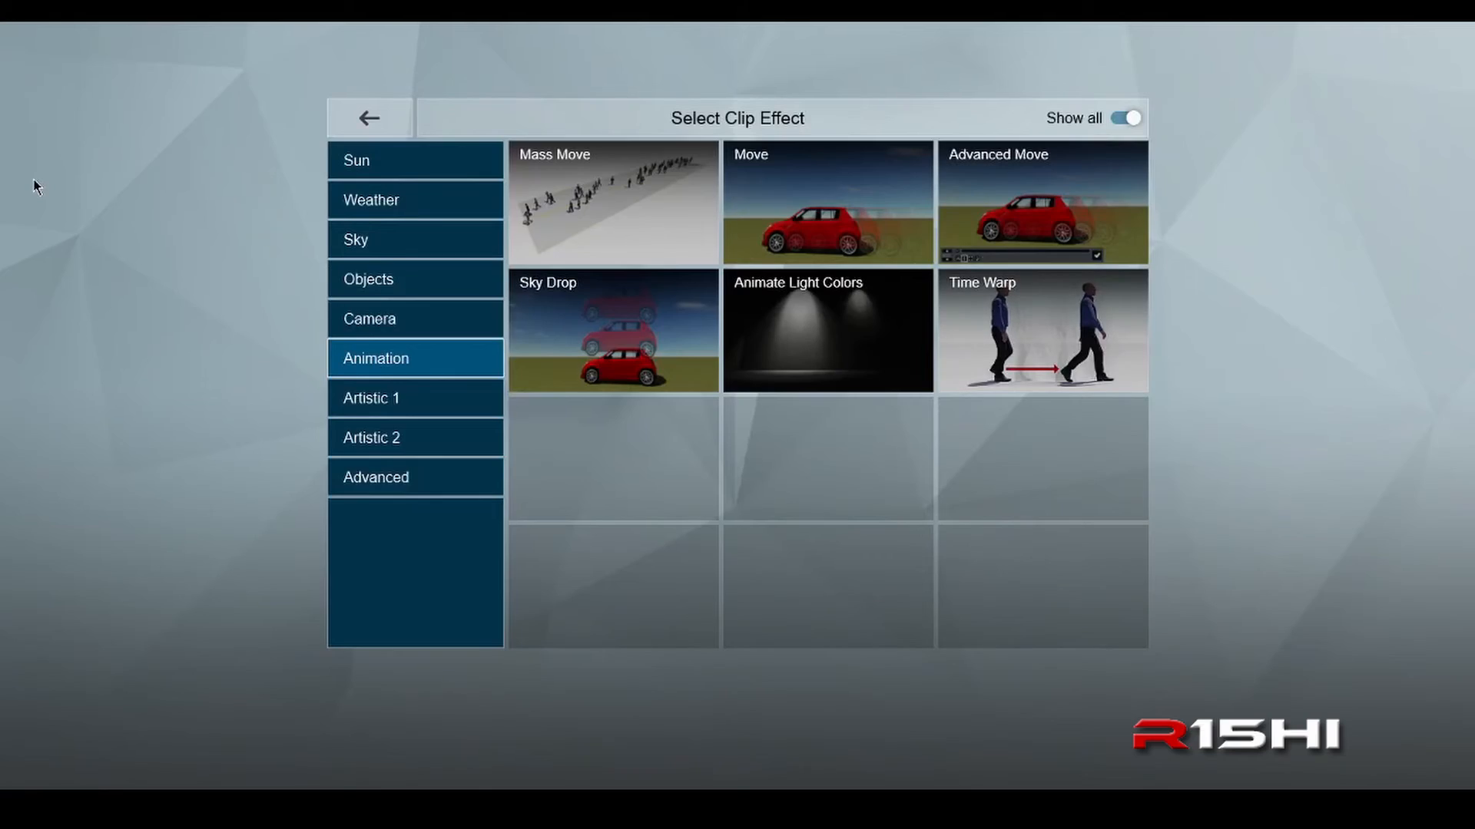
click(415, 177)
click(400, 209)
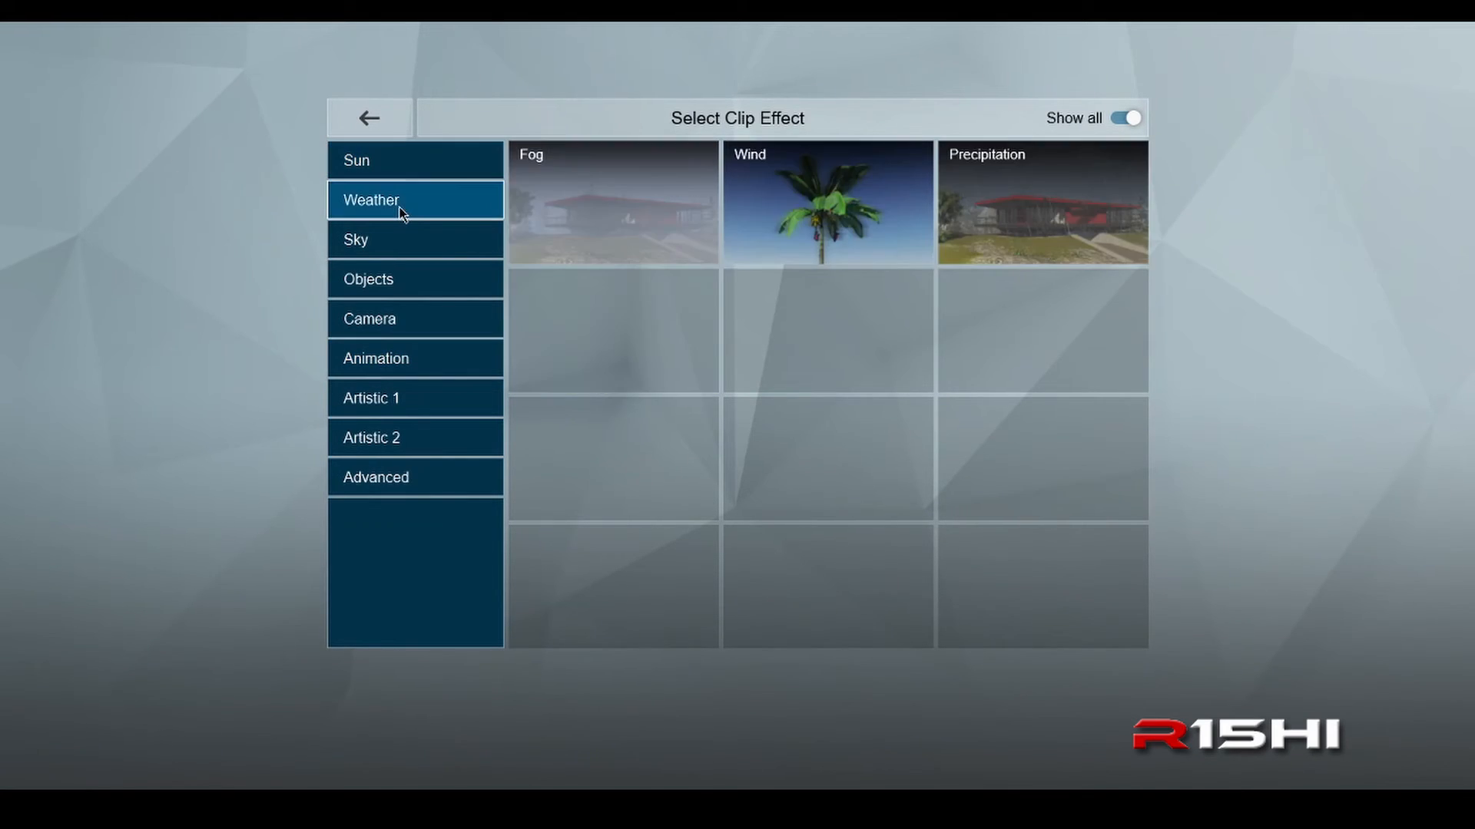
click(395, 241)
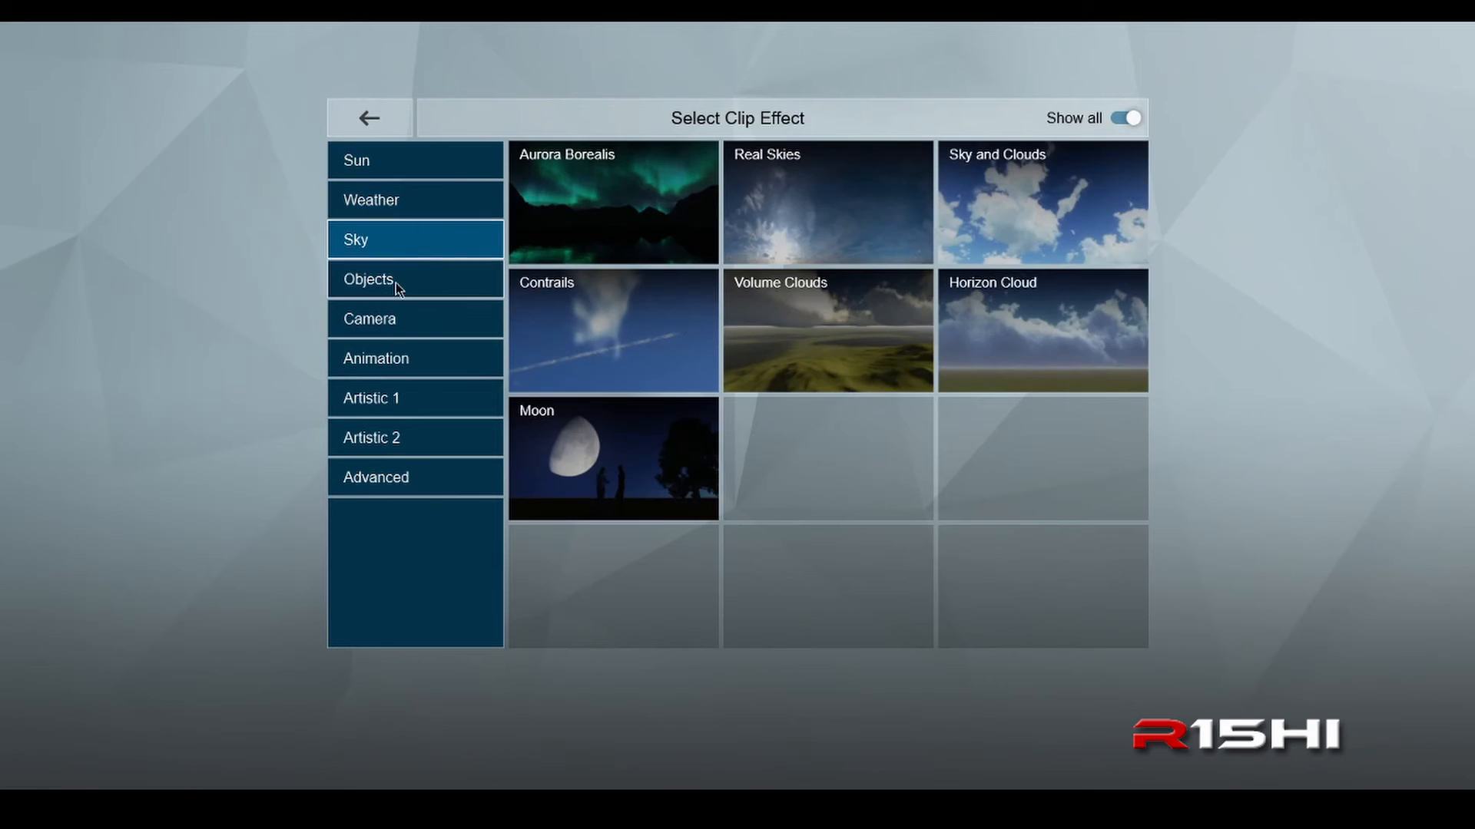
click(395, 279)
click(399, 361)
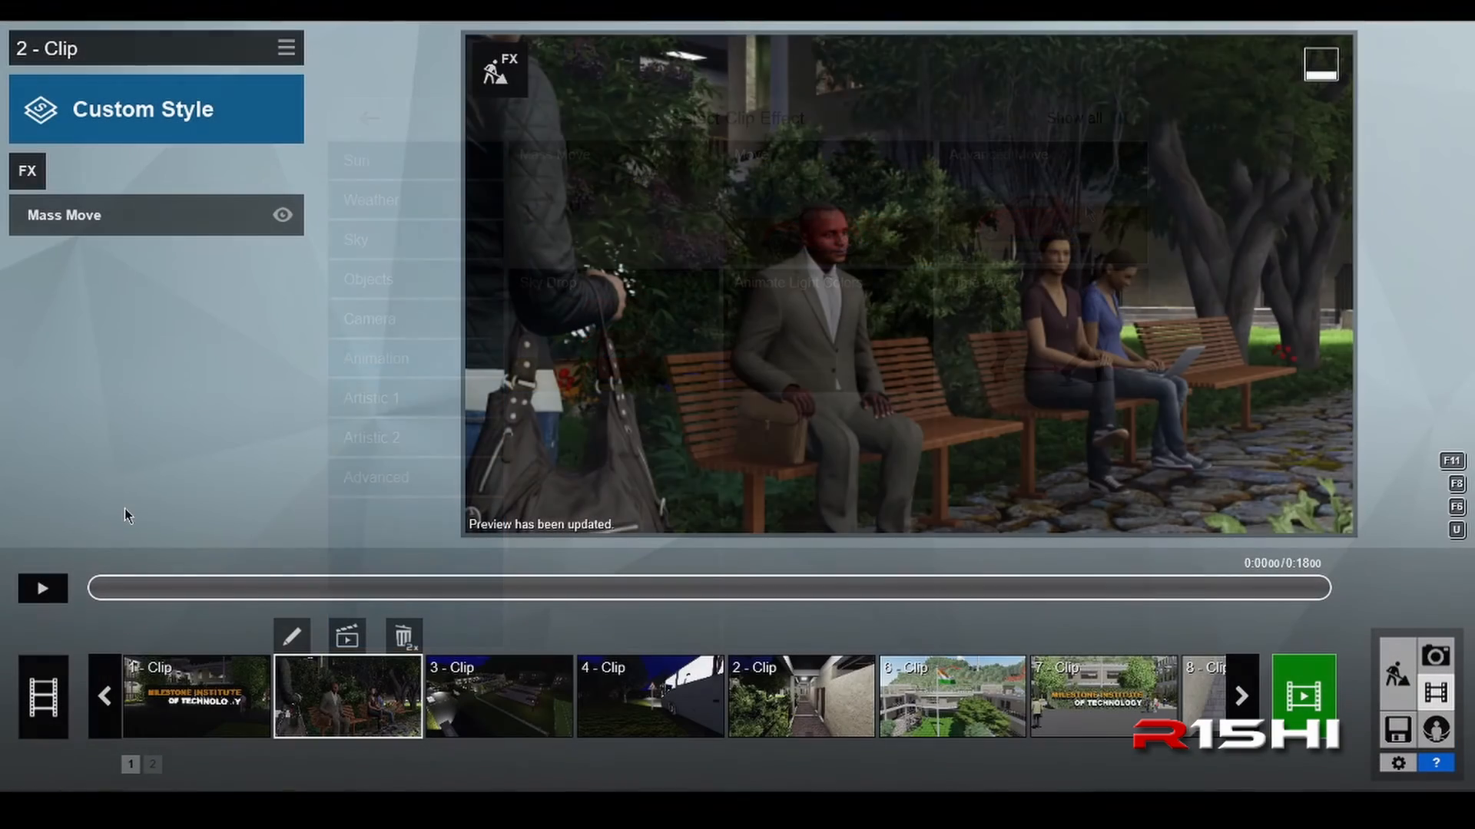
Step: Play the second clip up to about 16 seconds, at the night view of the courtyard, and copy the clip
click(48, 599)
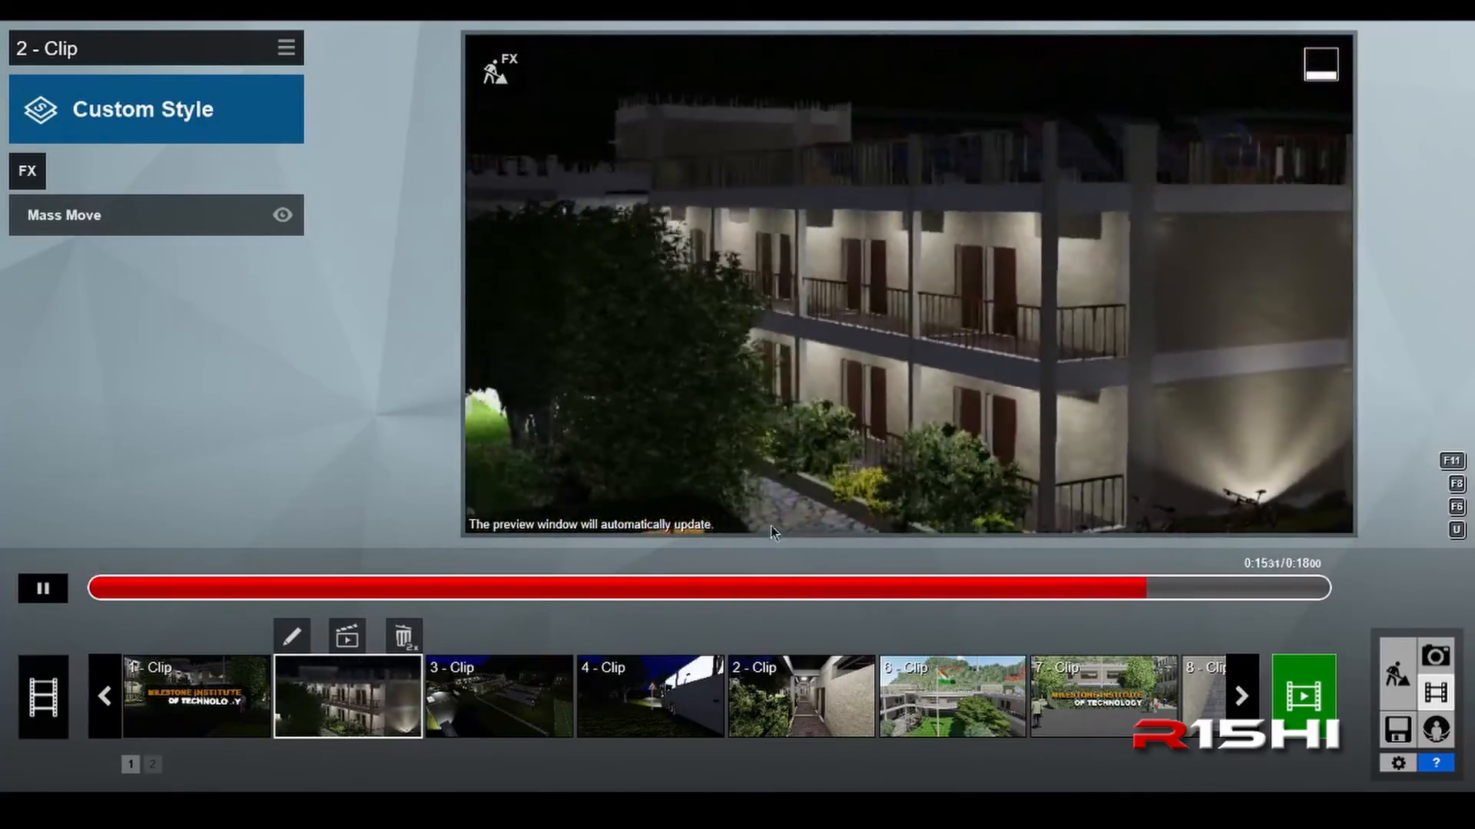
click(43, 588)
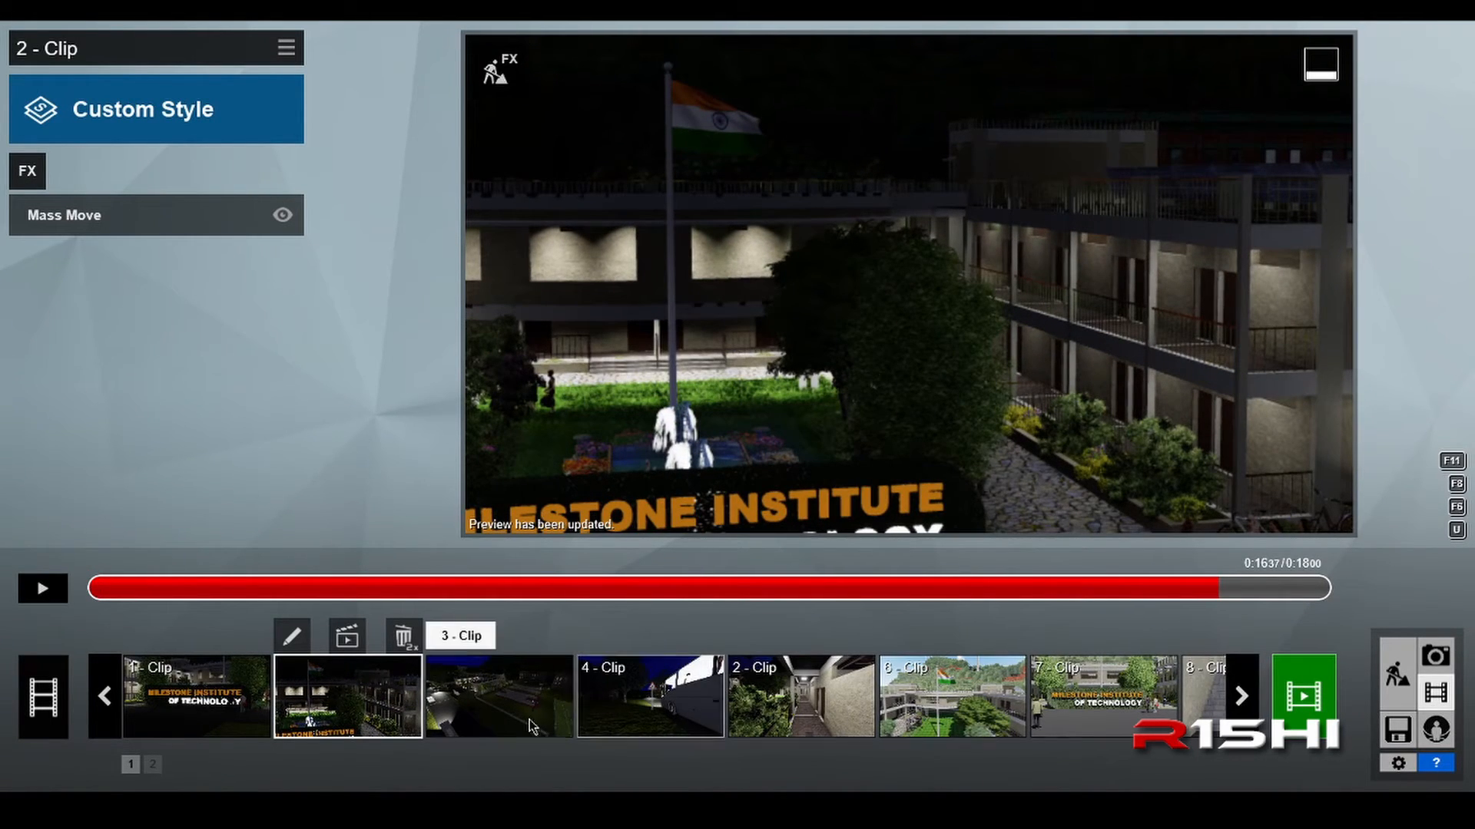
click(337, 705)
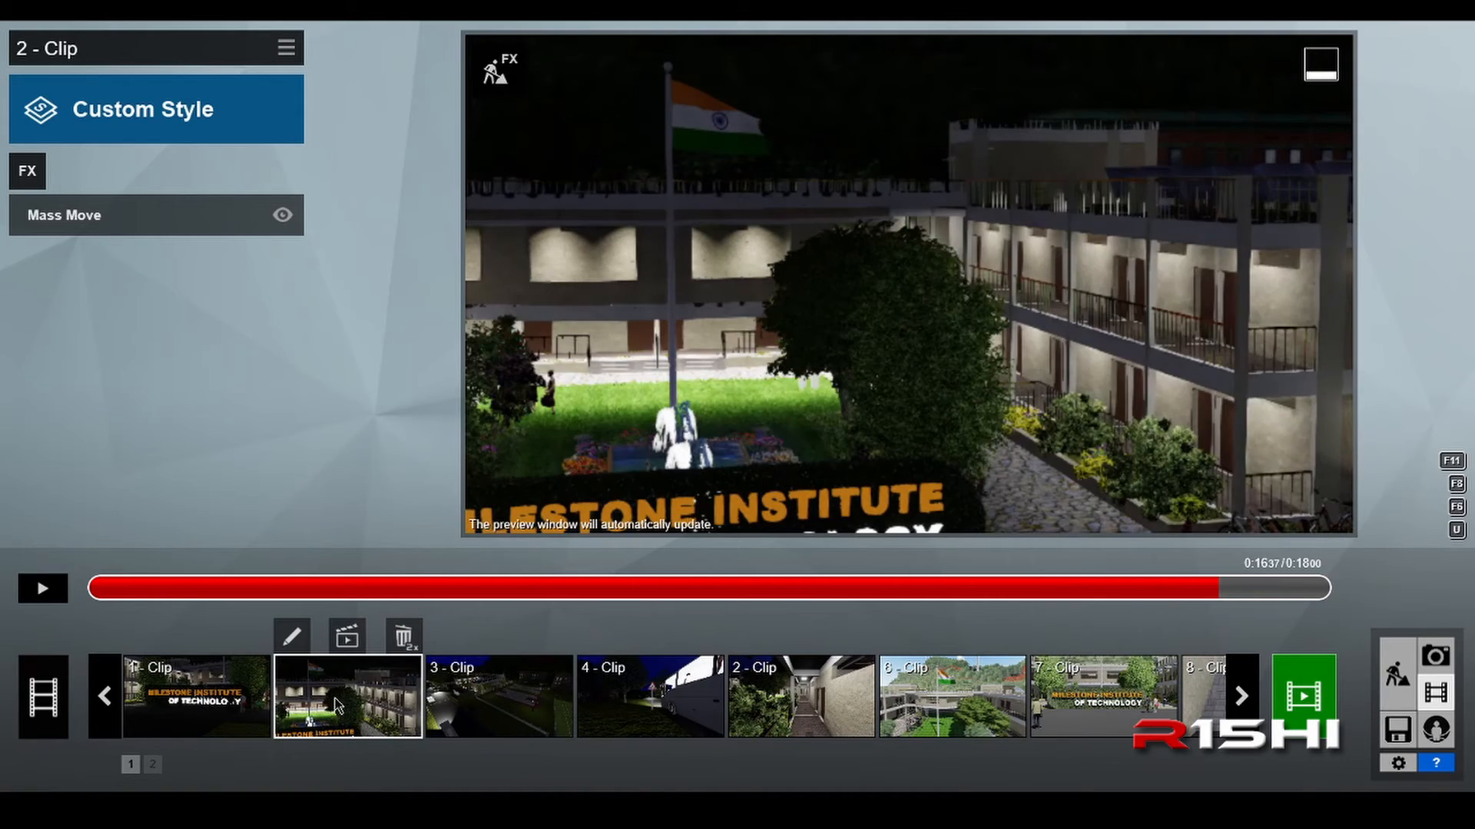
click(286, 49)
click(238, 69)
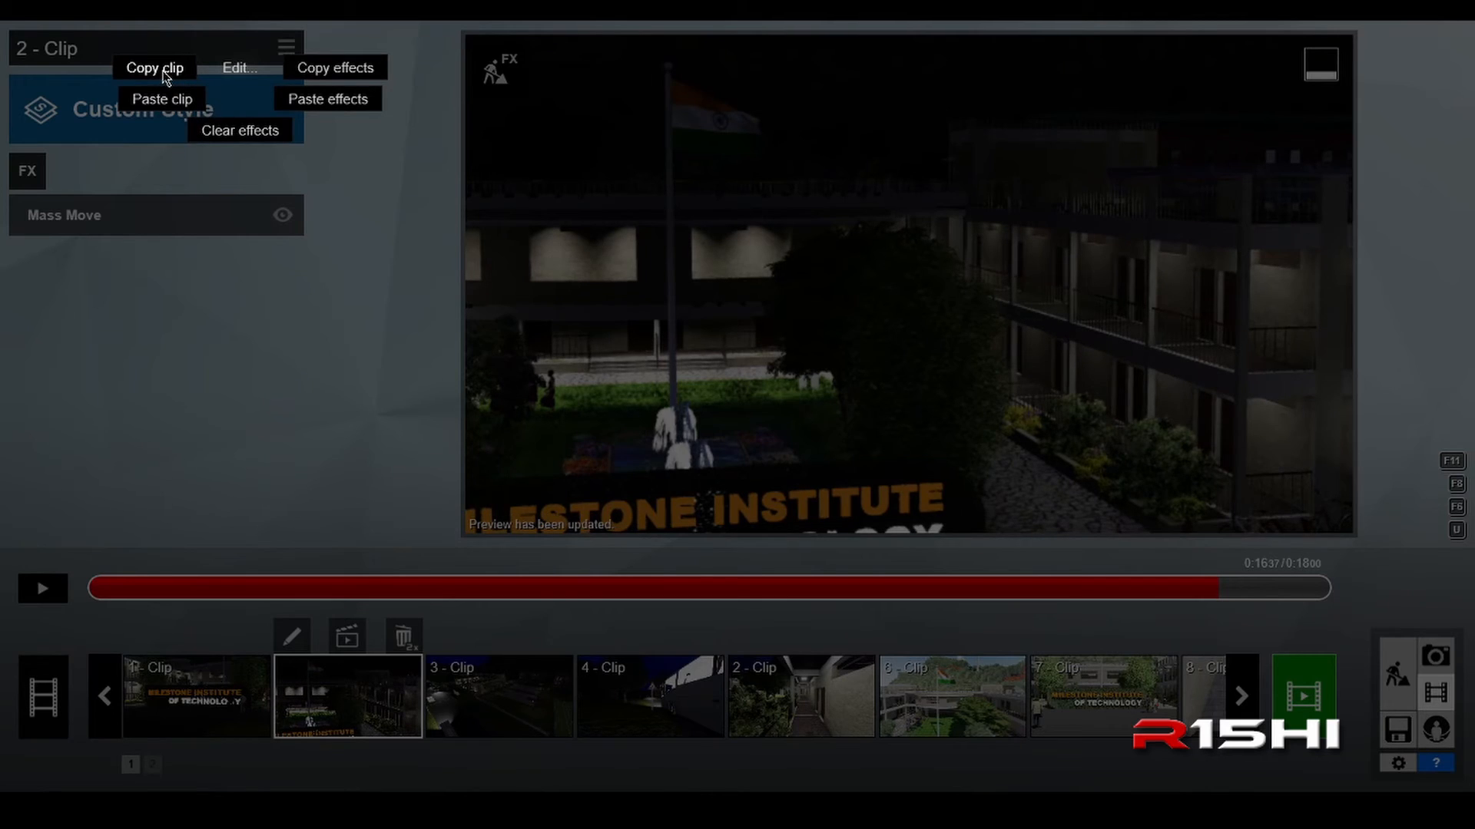
click(164, 71)
Step: Paste the copied clip into the empty slot 10 of the movie
click(1242, 698)
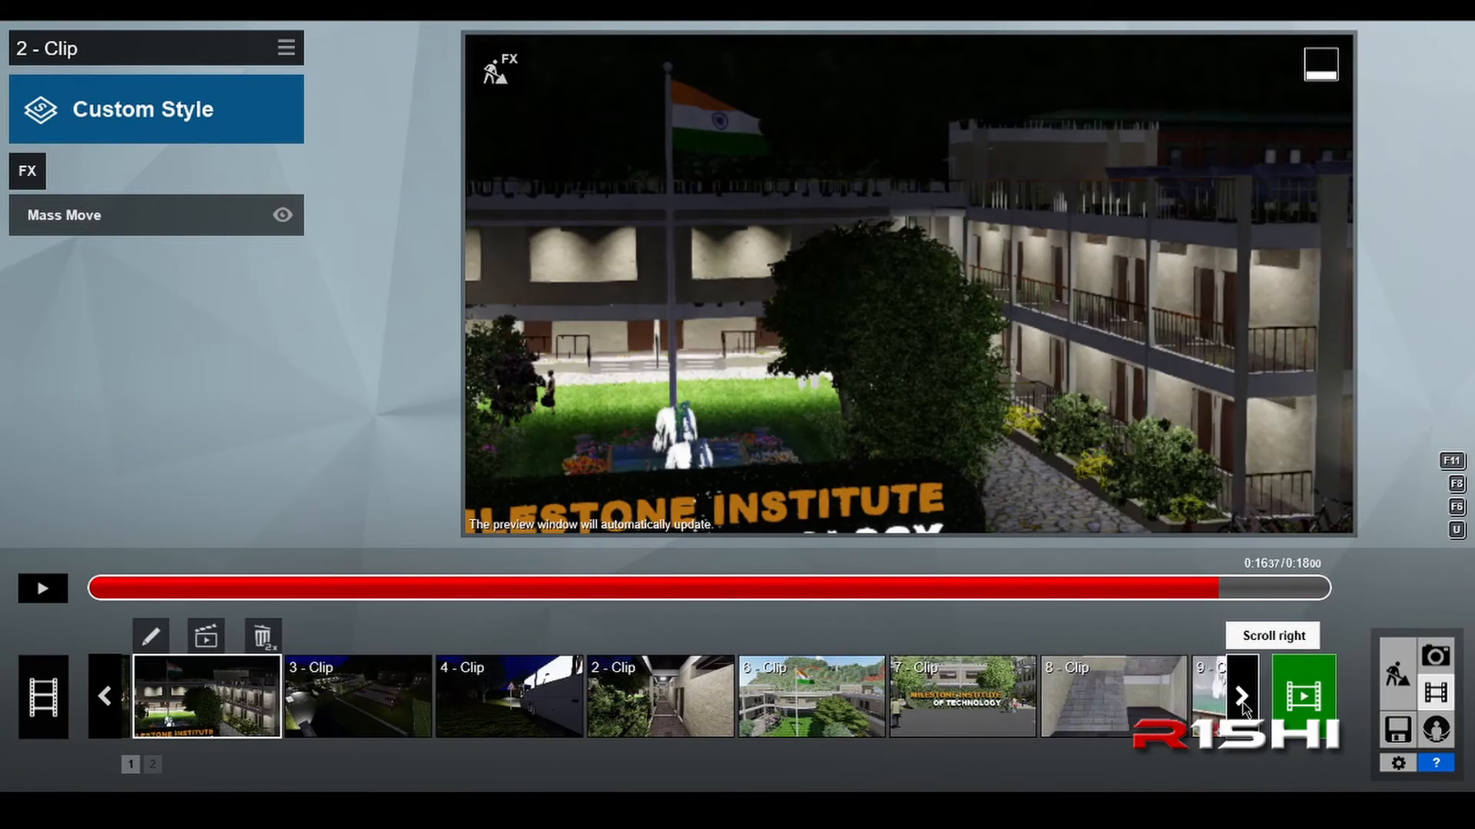
click(1242, 697)
click(1241, 698)
click(637, 688)
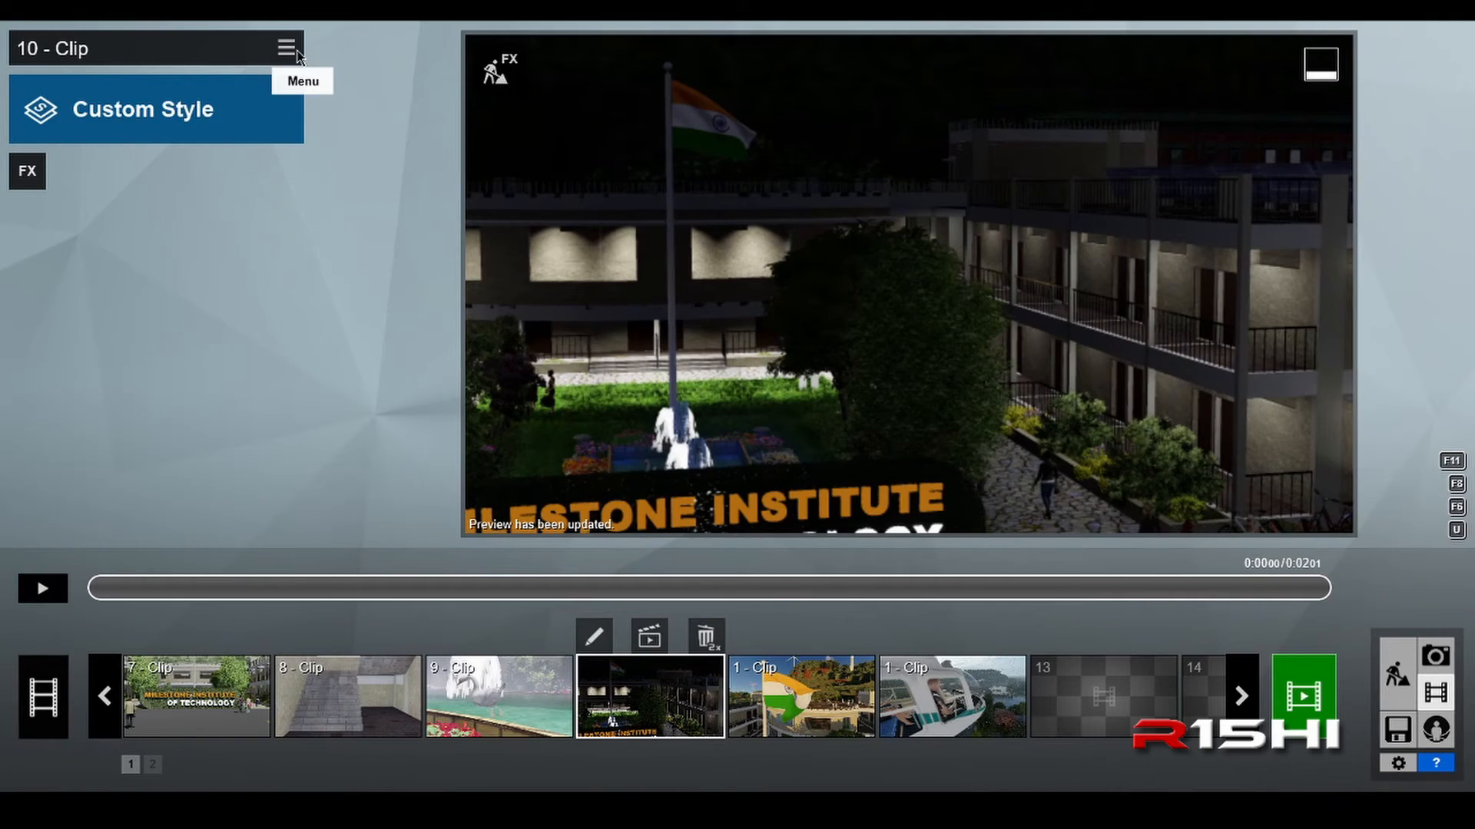
click(296, 54)
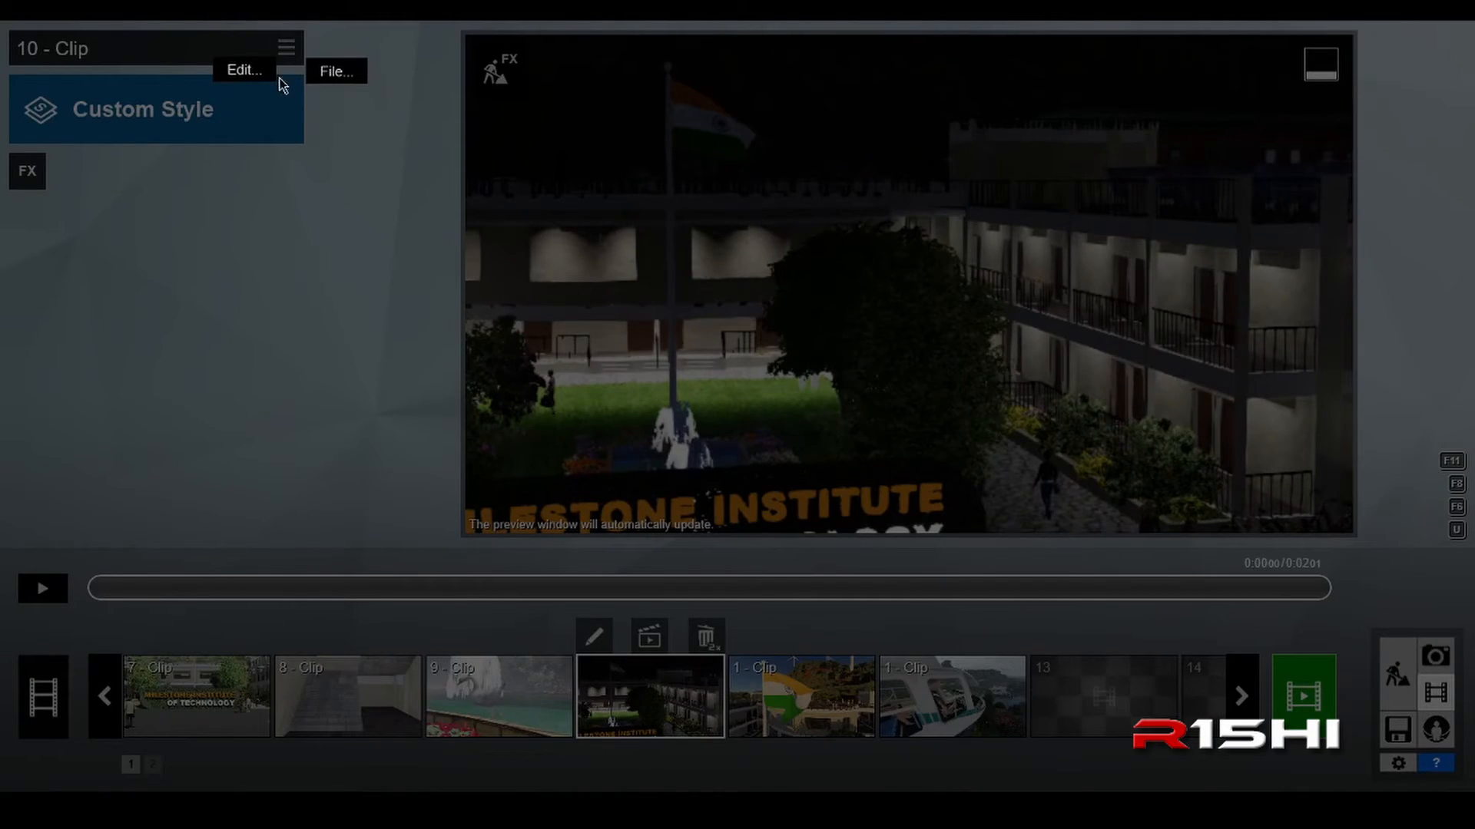
mouse_move(247, 77)
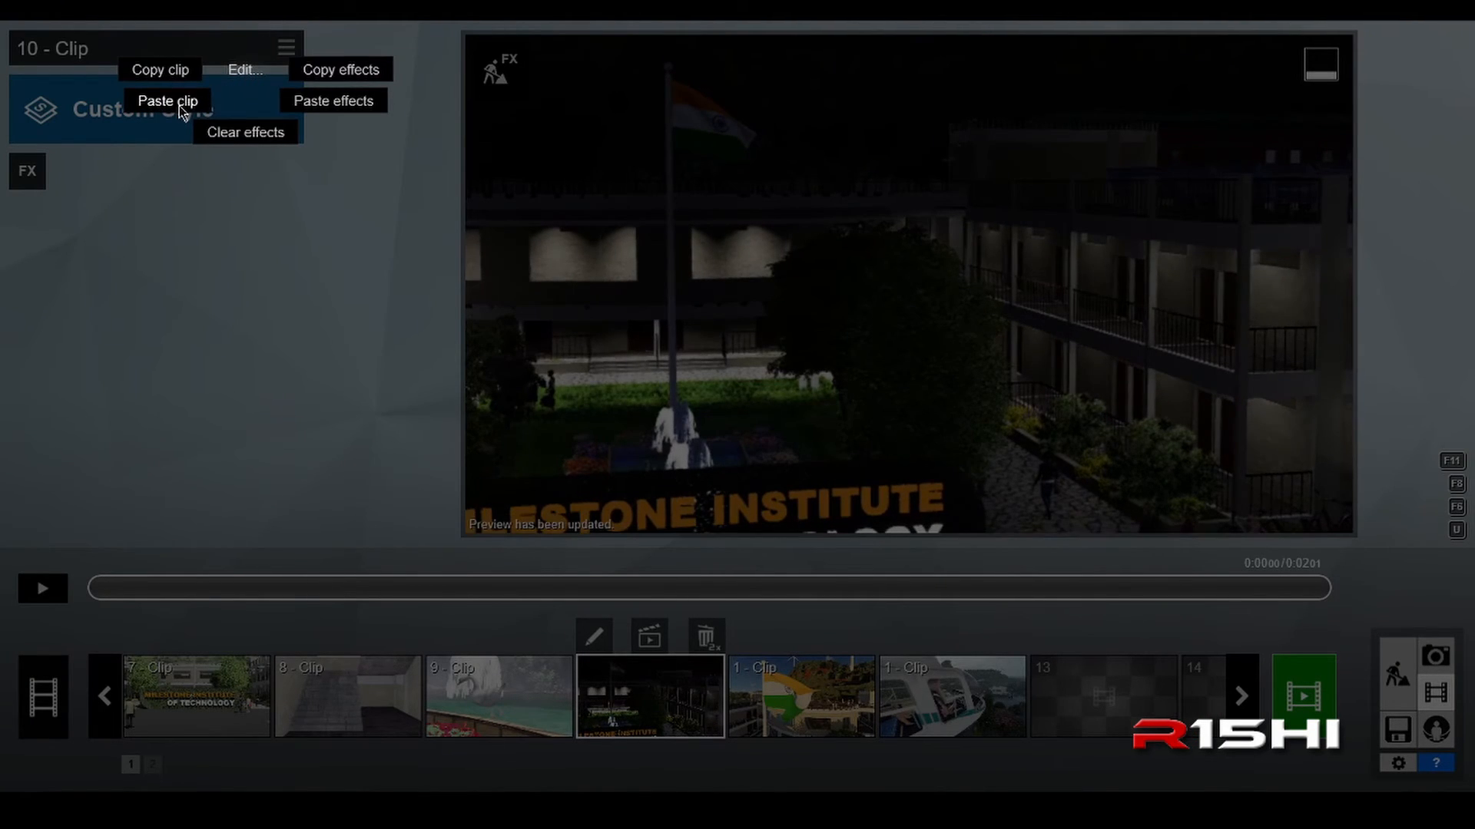
click(180, 99)
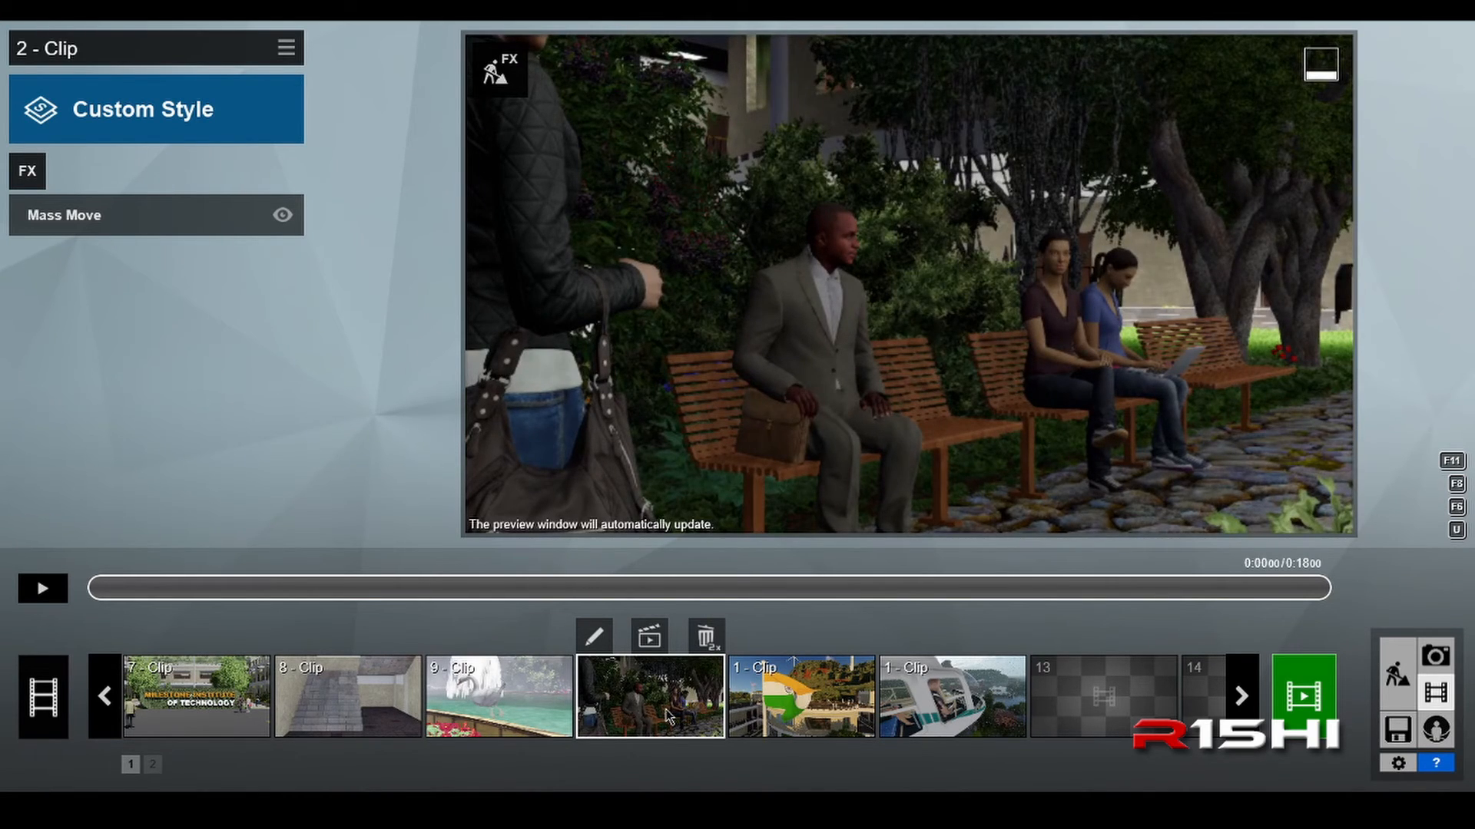
Step: Preview the first second of the pasted clip and check the original clip in slot 2
click(48, 590)
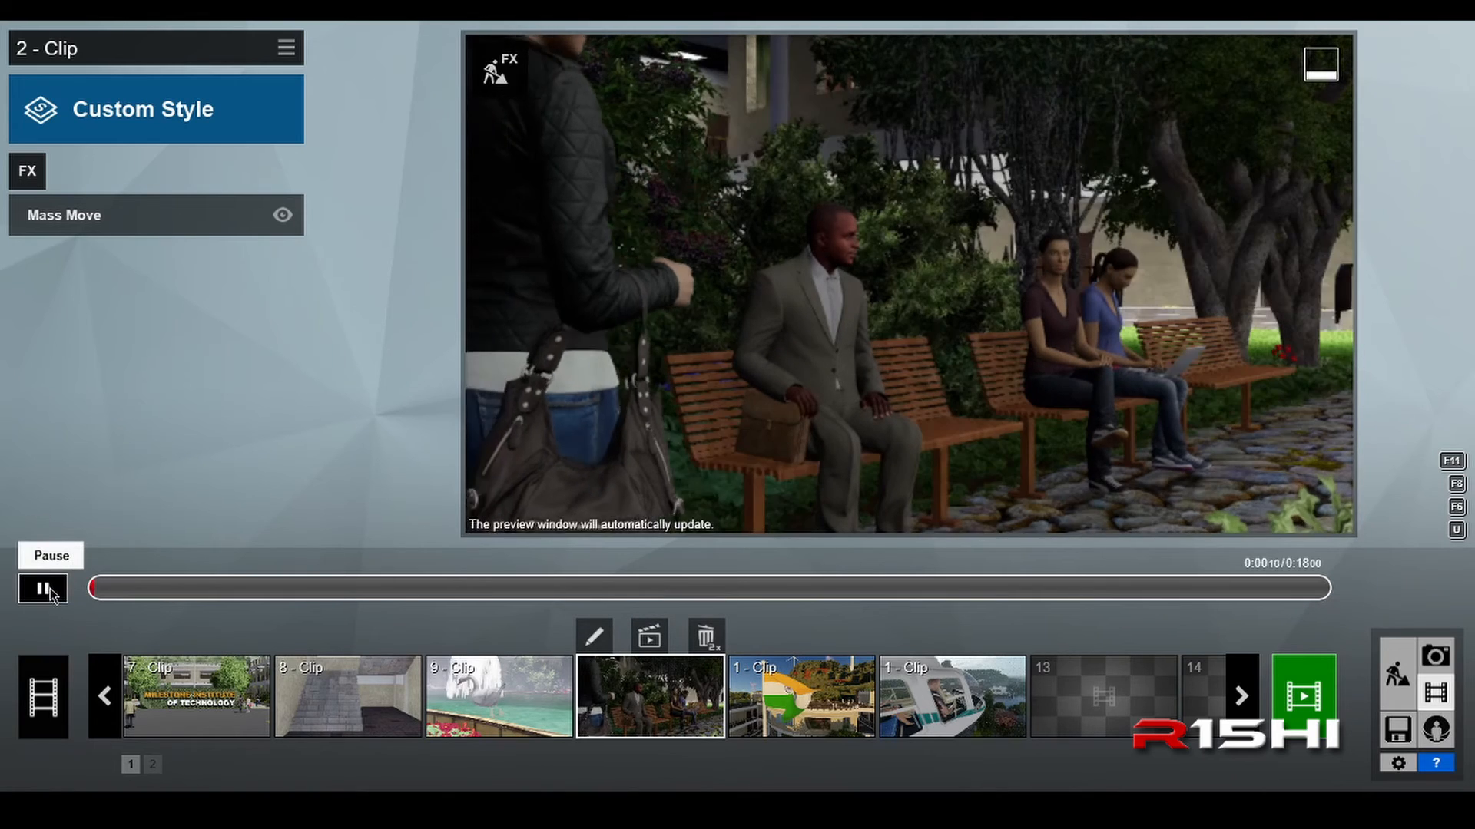
click(49, 588)
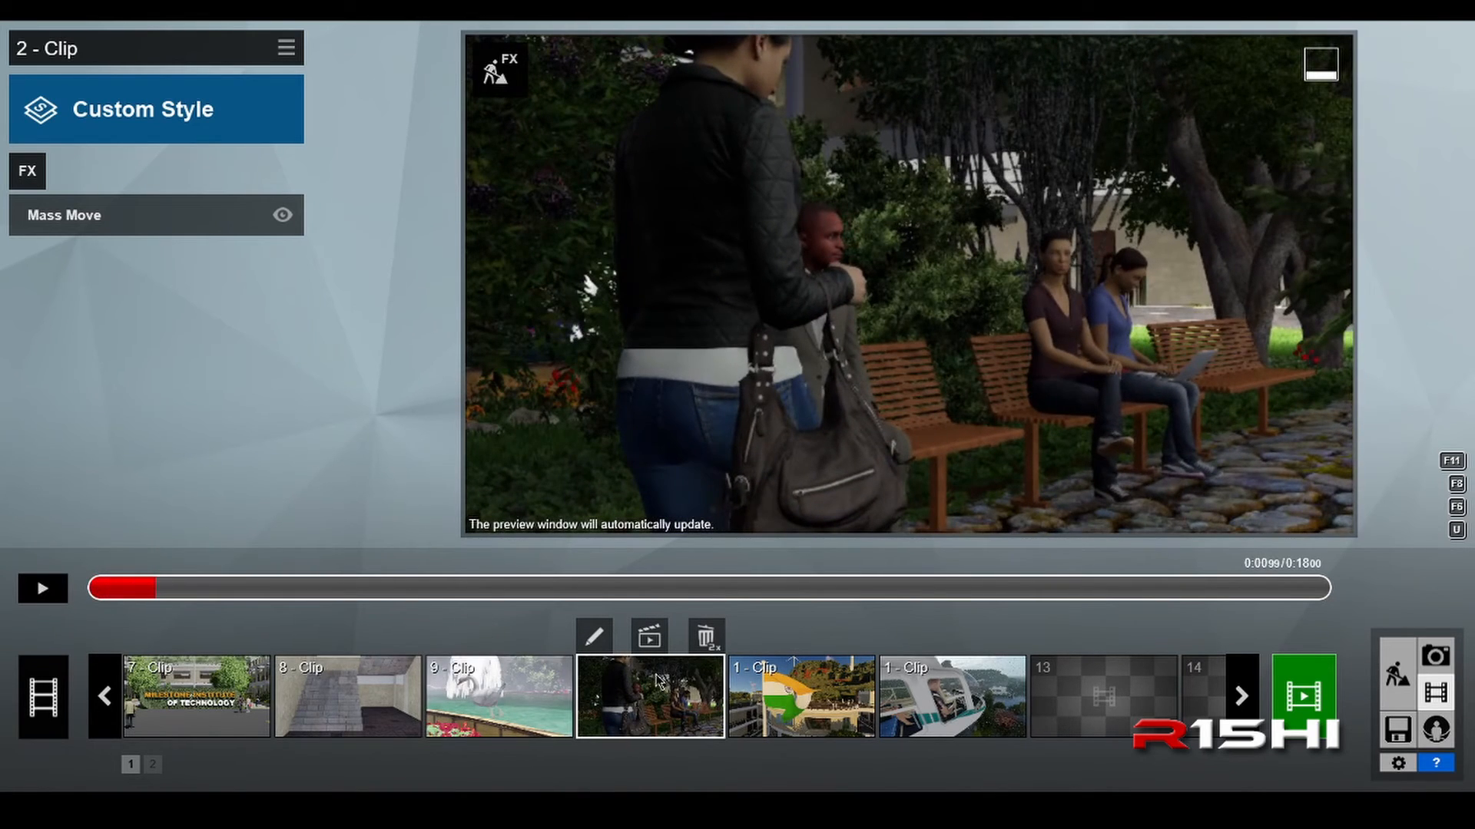
click(107, 714)
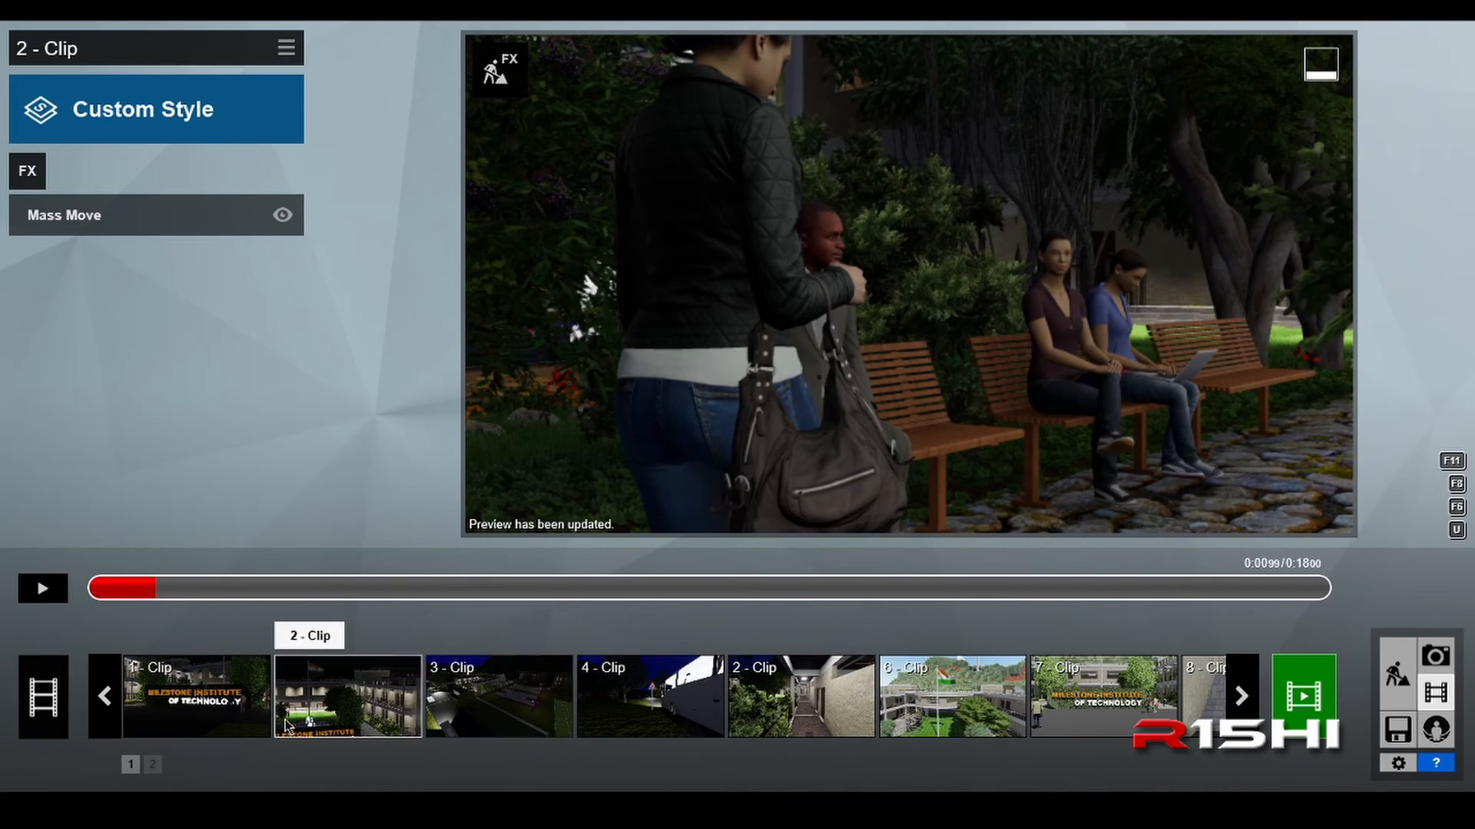
click(338, 719)
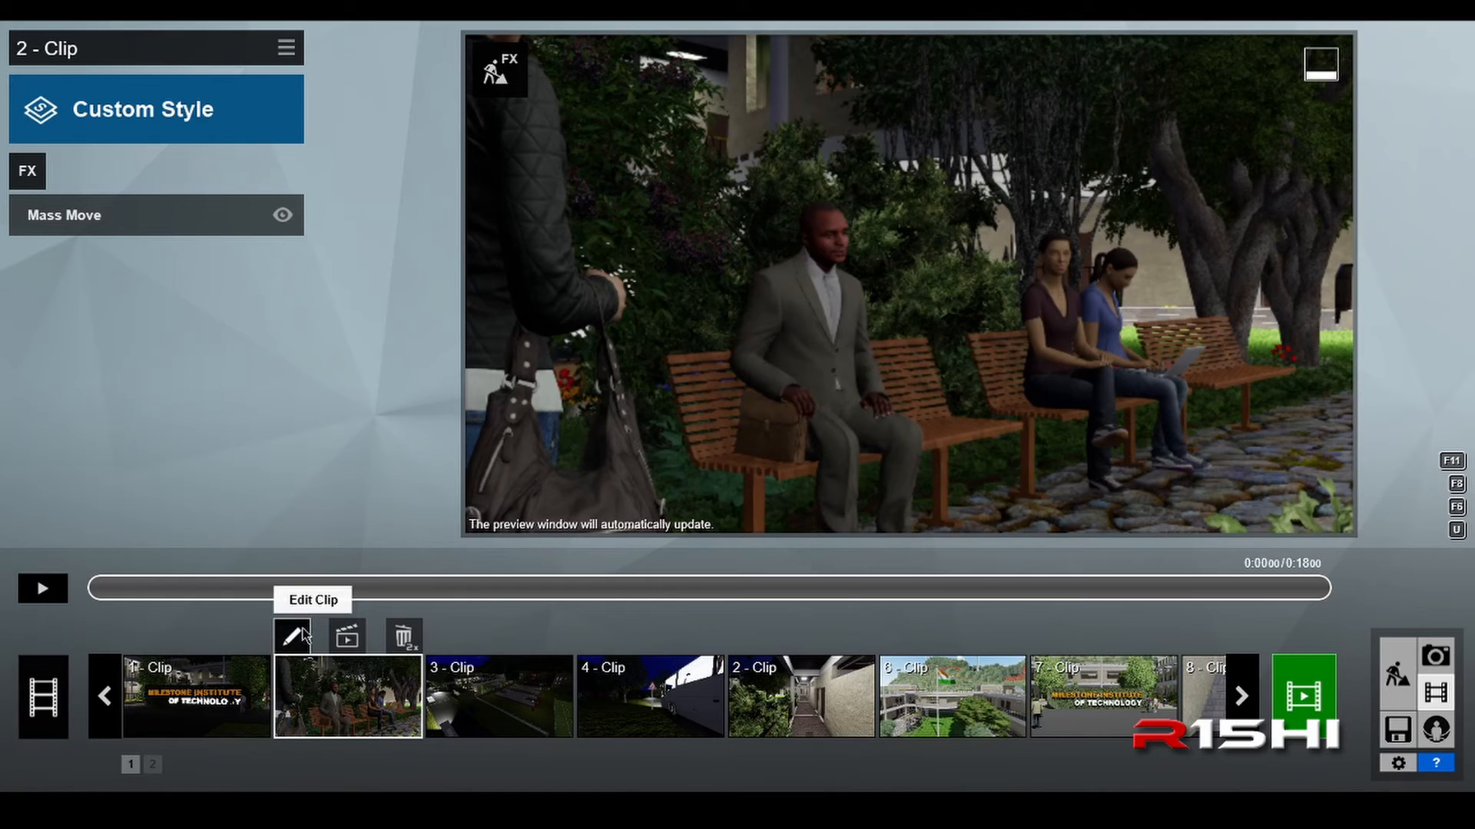
click(1245, 703)
click(1245, 703)
click(1245, 704)
click(1245, 703)
click(1245, 704)
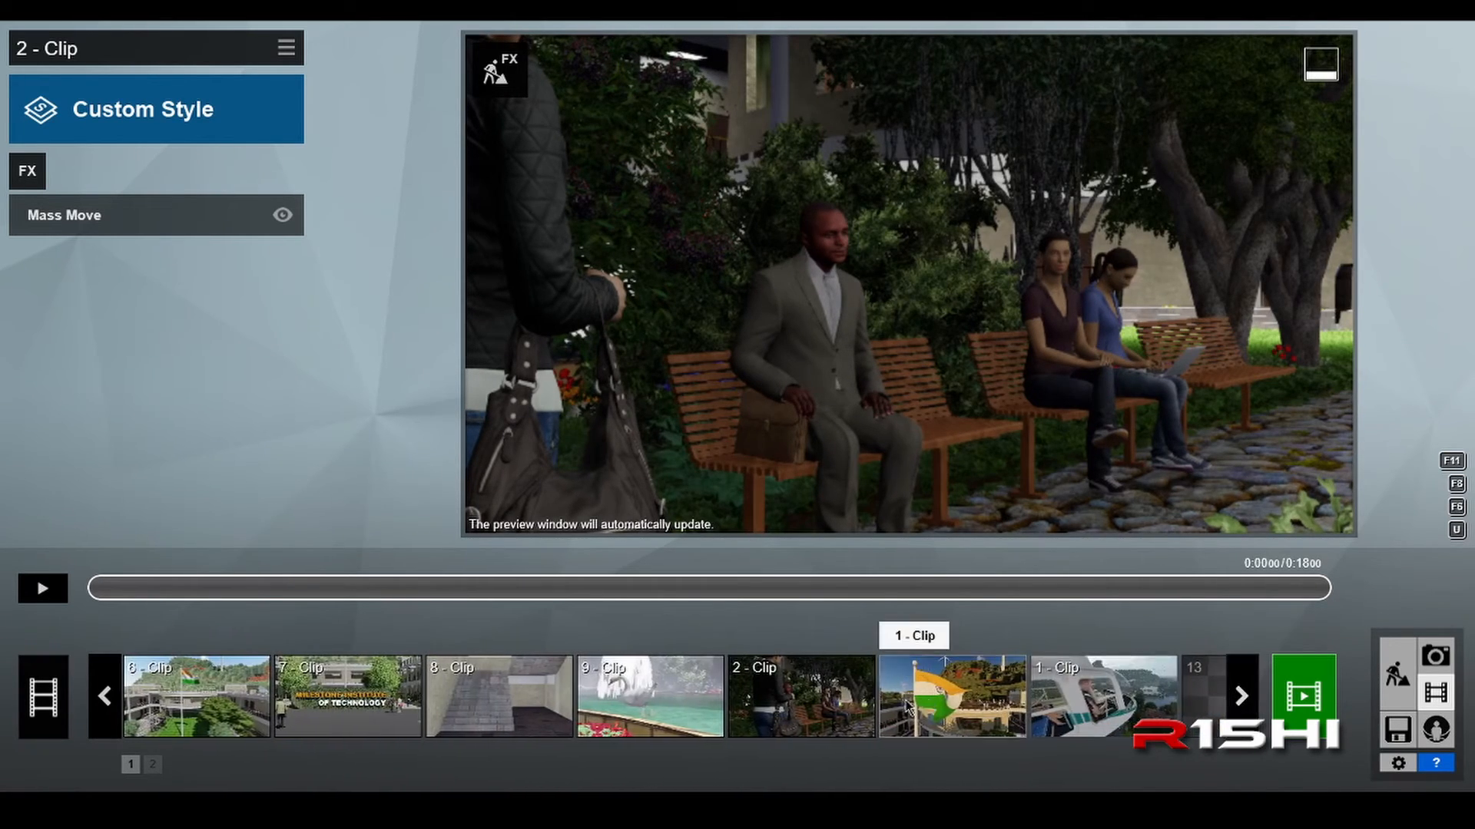
Step: Remove the Mass Move effect from the pasted clip in slot 10 and play the clip to about 9 seconds
click(788, 711)
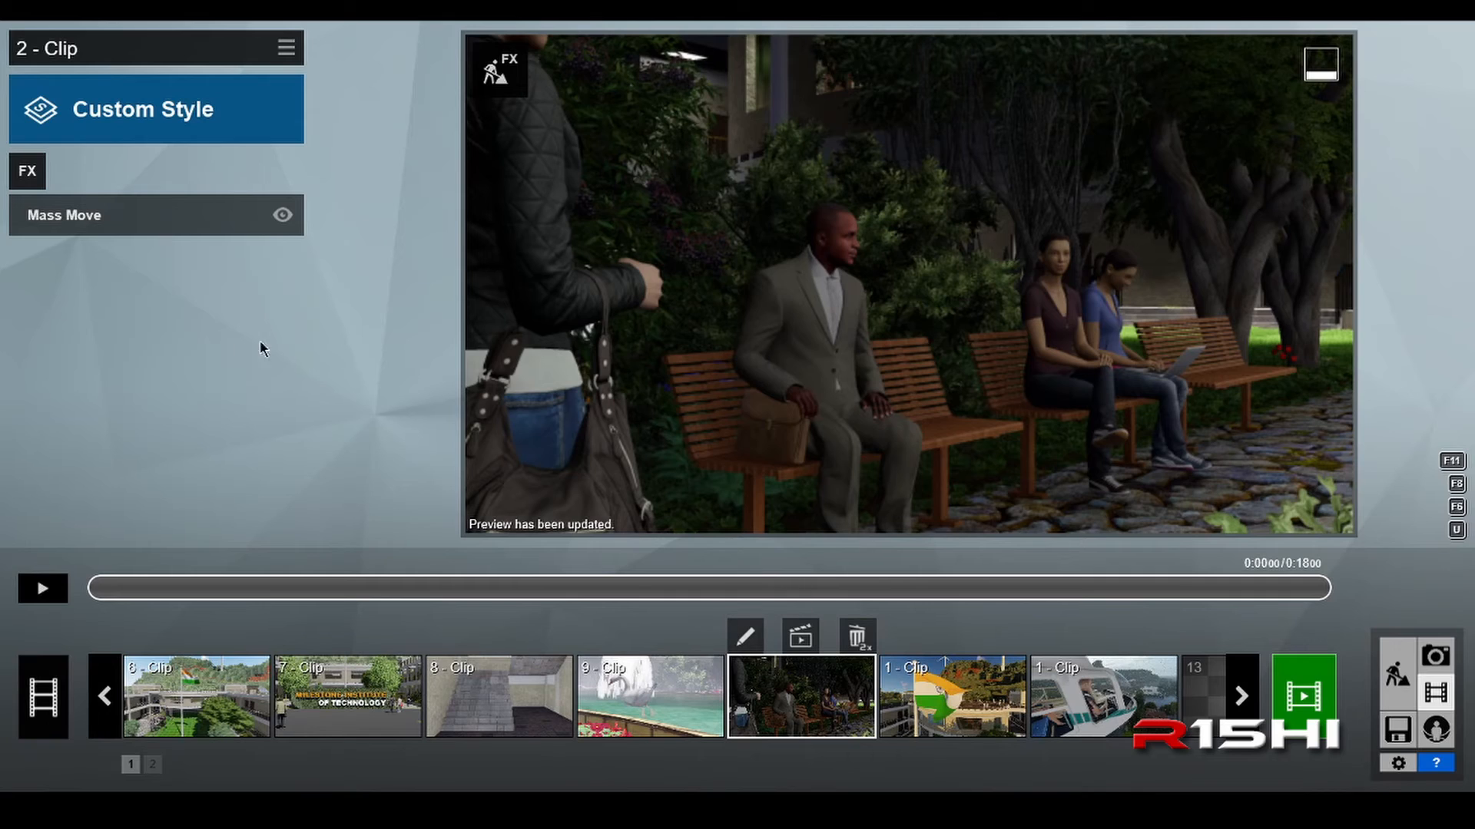
mouse_move(165, 230)
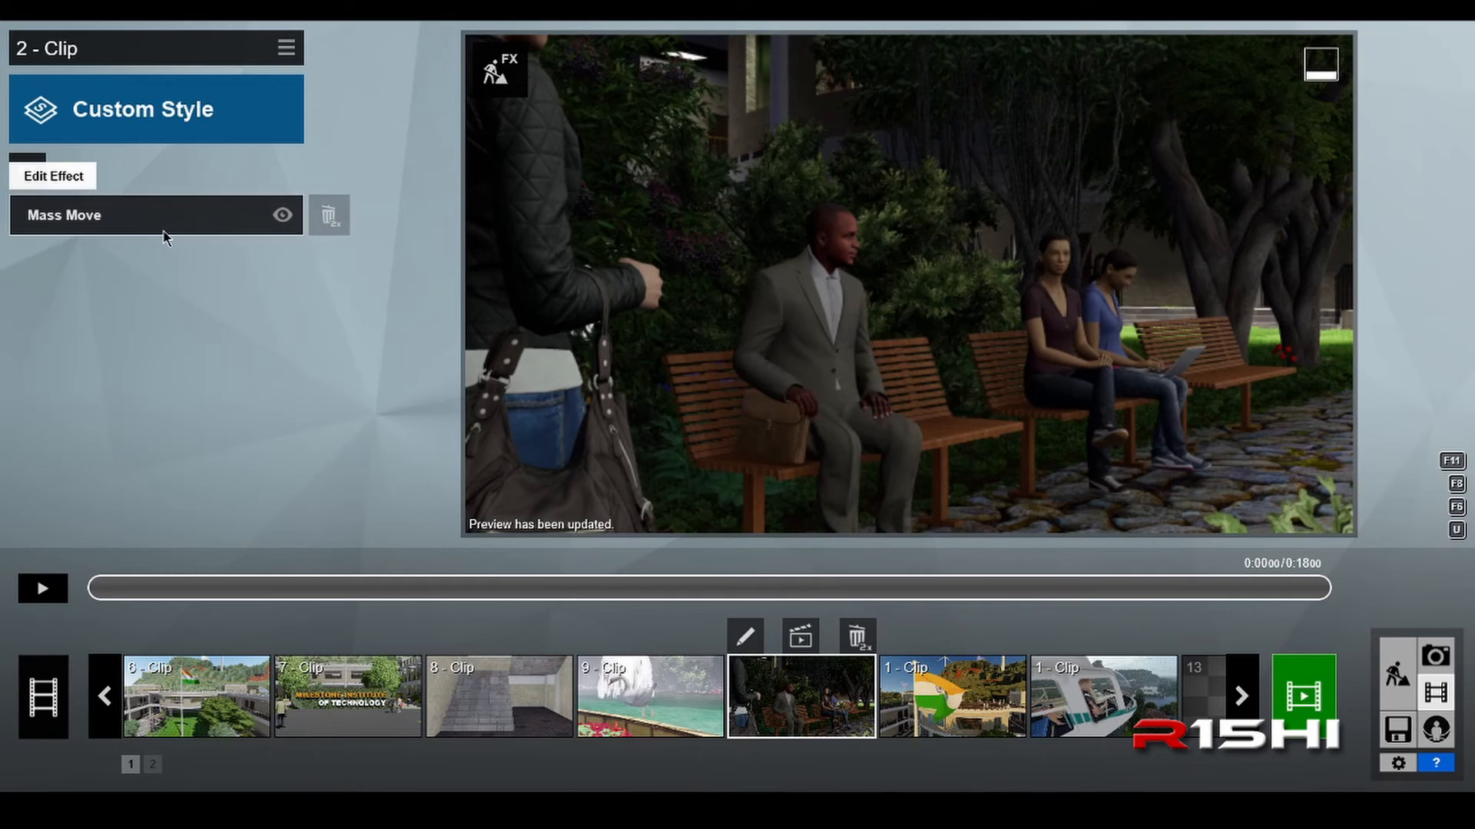
double_click(336, 219)
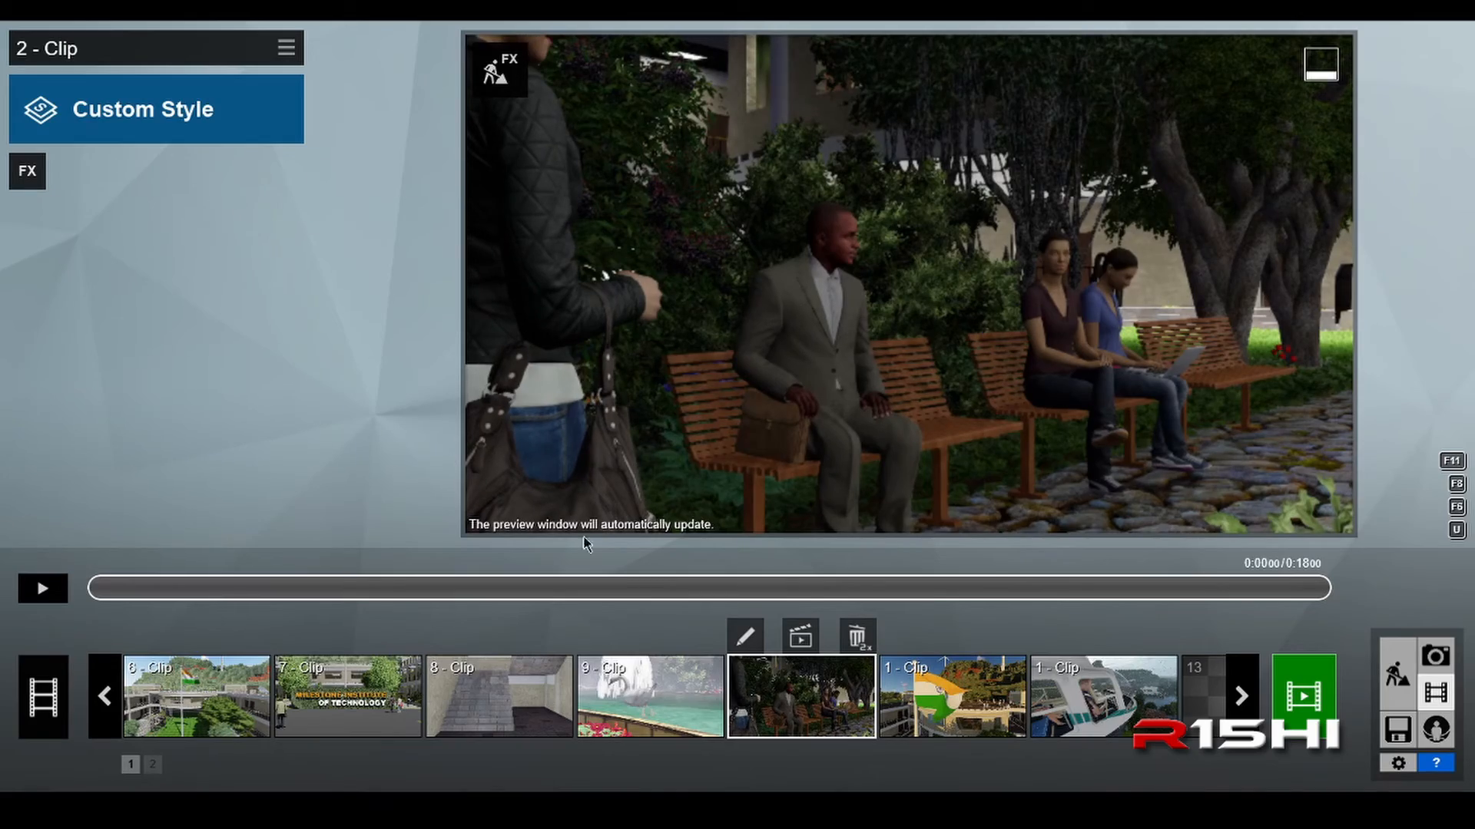
click(41, 590)
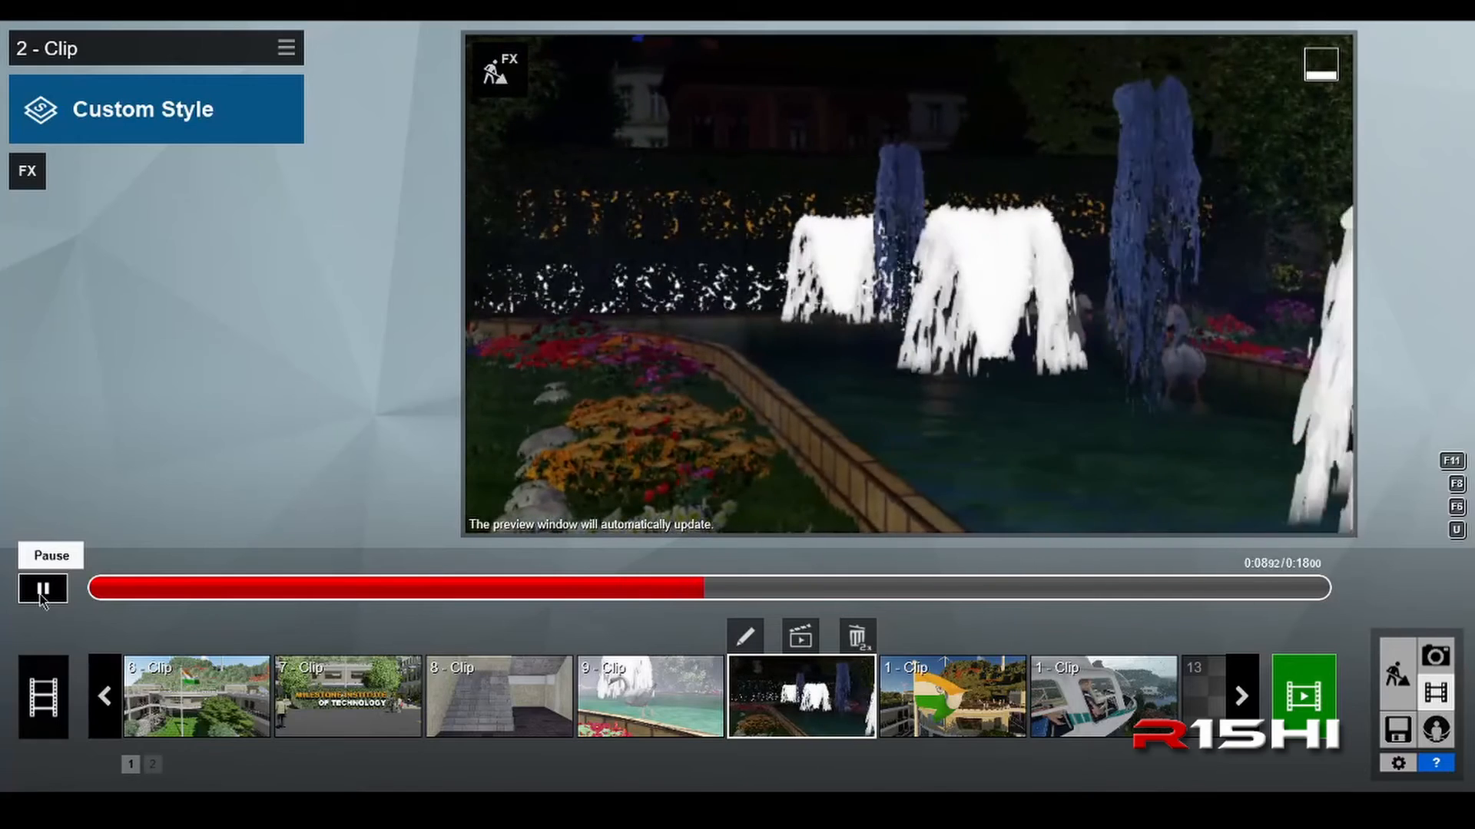
click(41, 597)
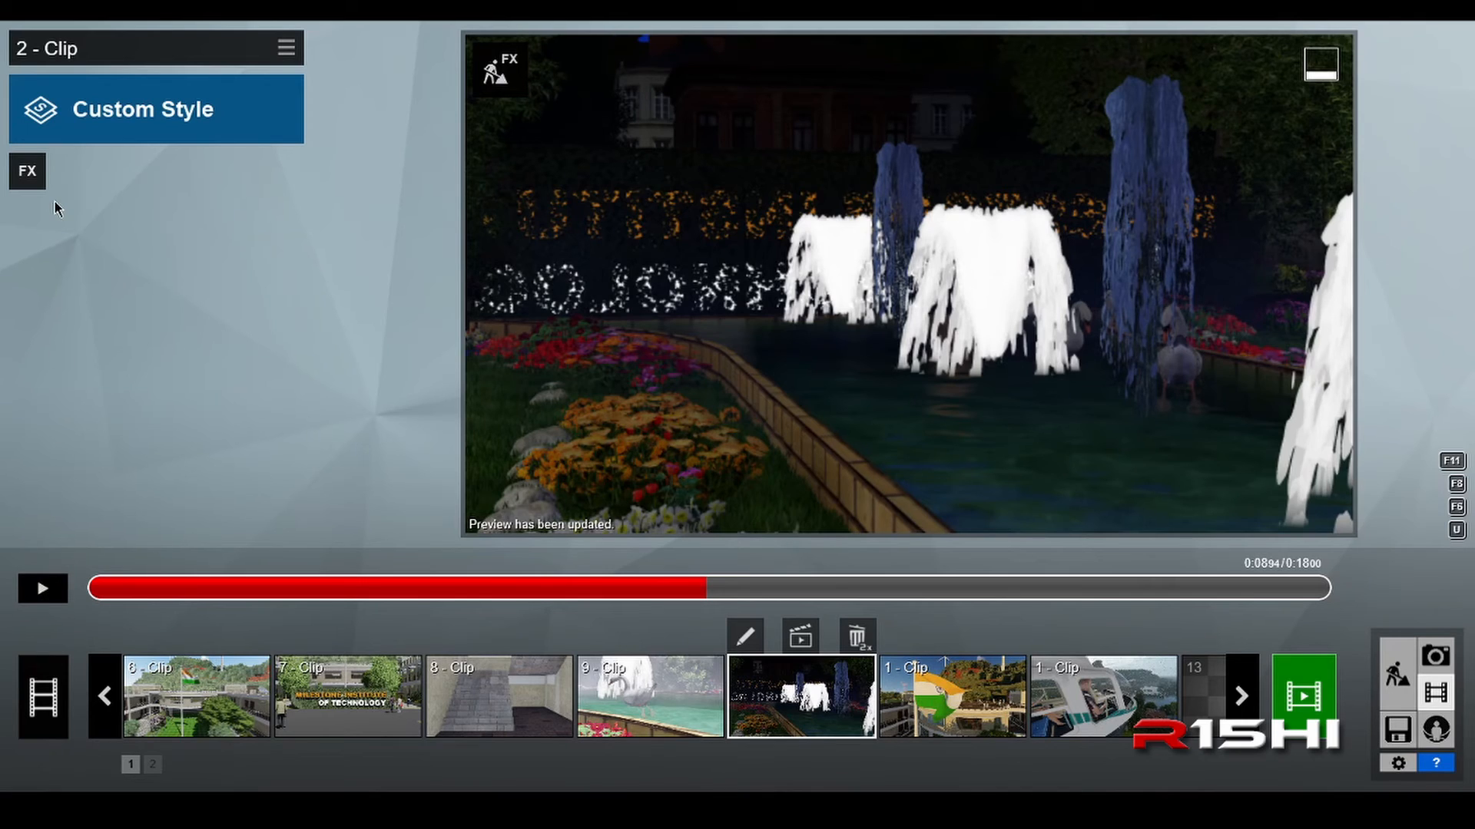
Step: Add the Mass Move animation effect to the pasted clip, rewind the clip to its start and open the effect for editing
click(28, 168)
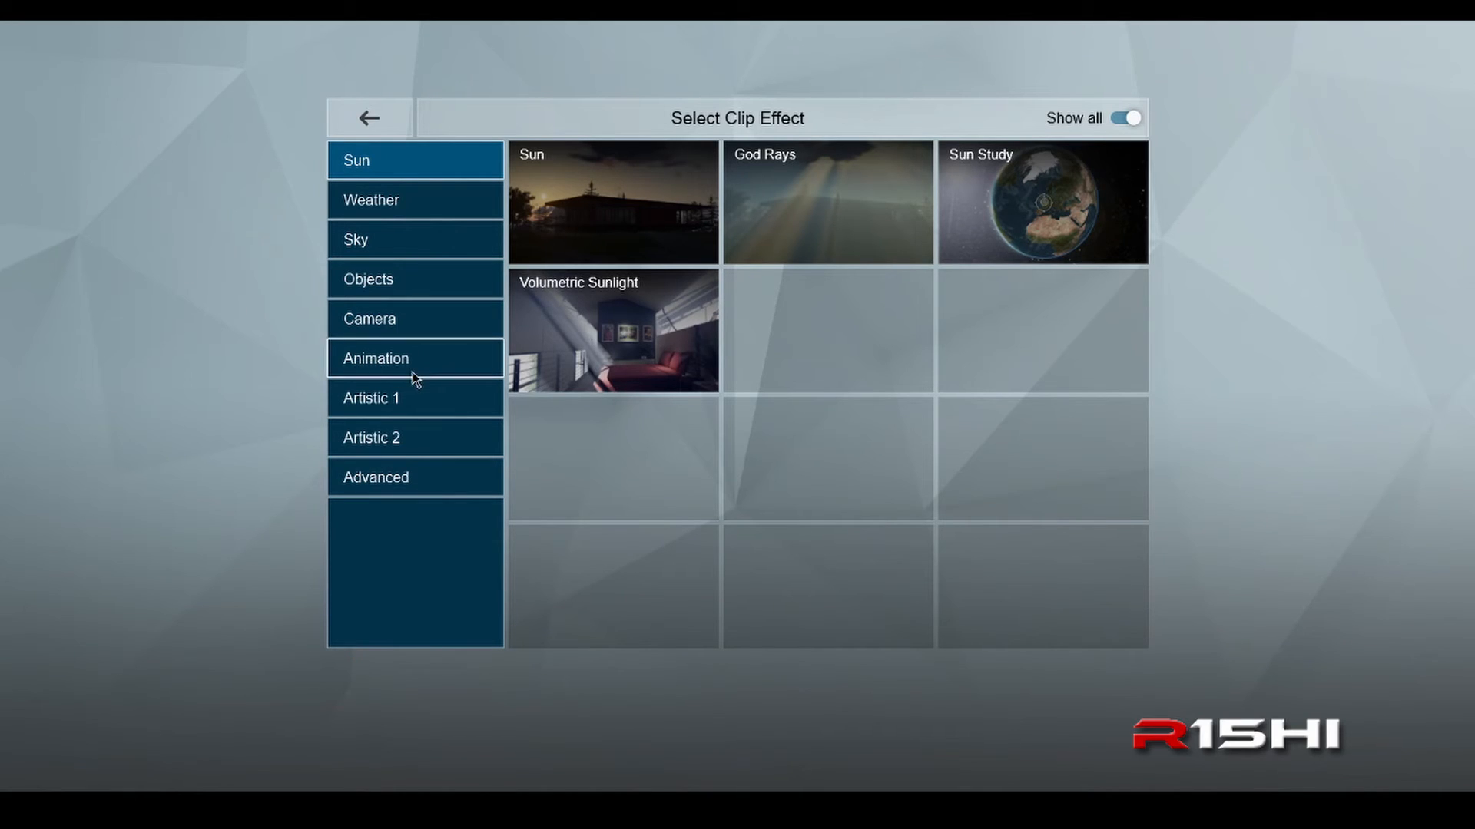
click(420, 360)
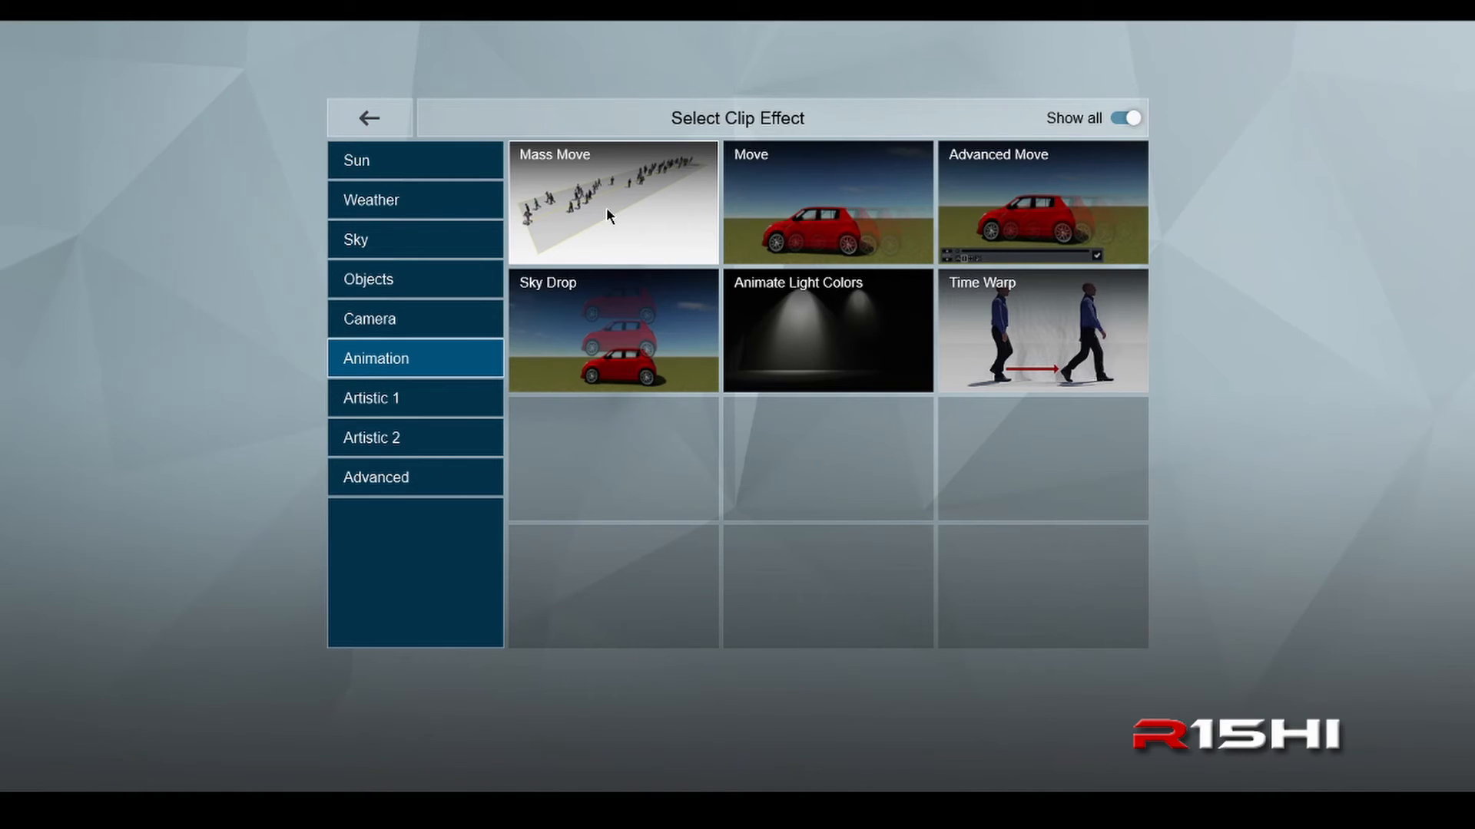
click(606, 207)
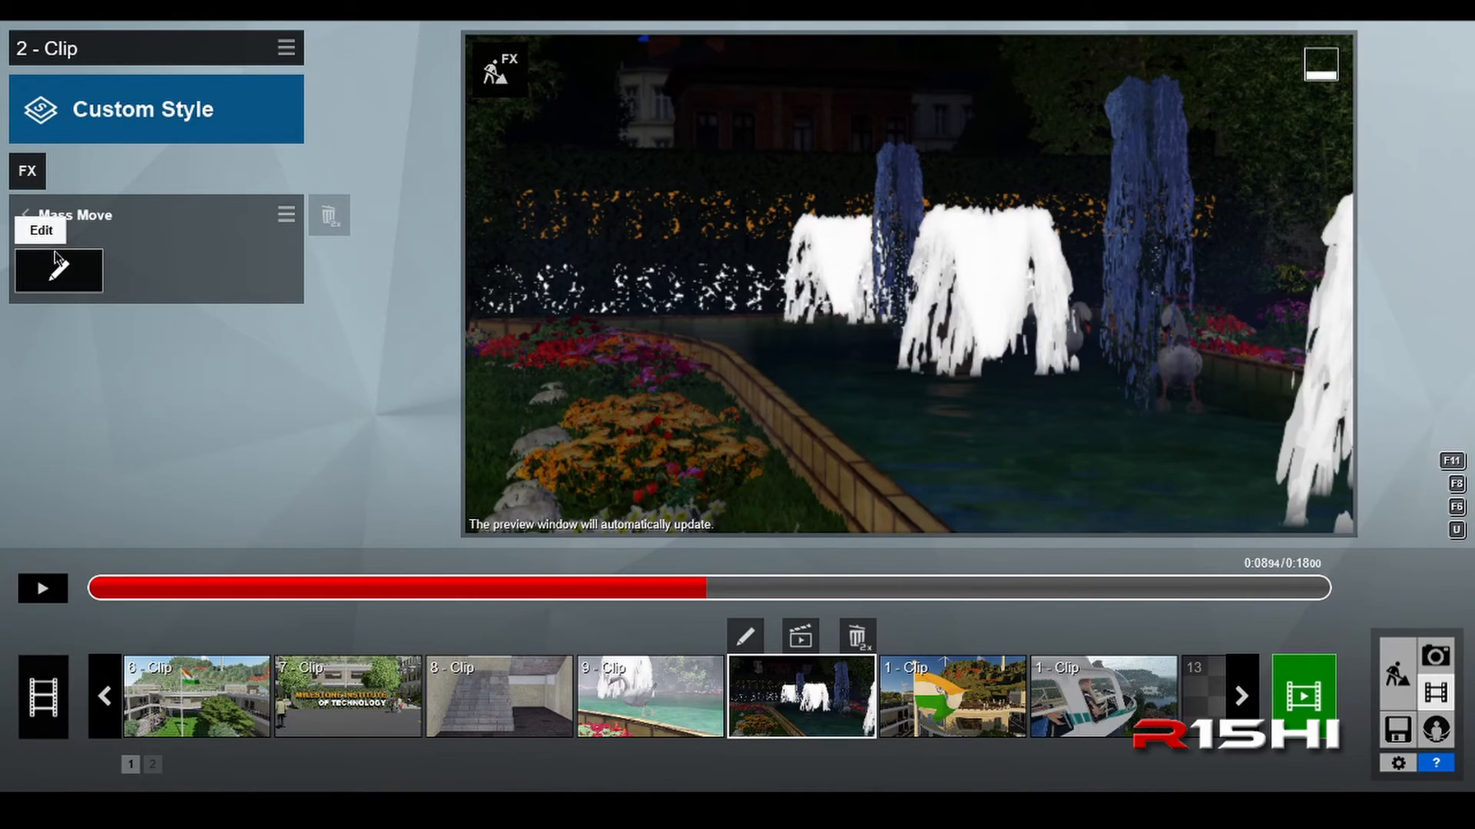
drag(235, 590, 69, 609)
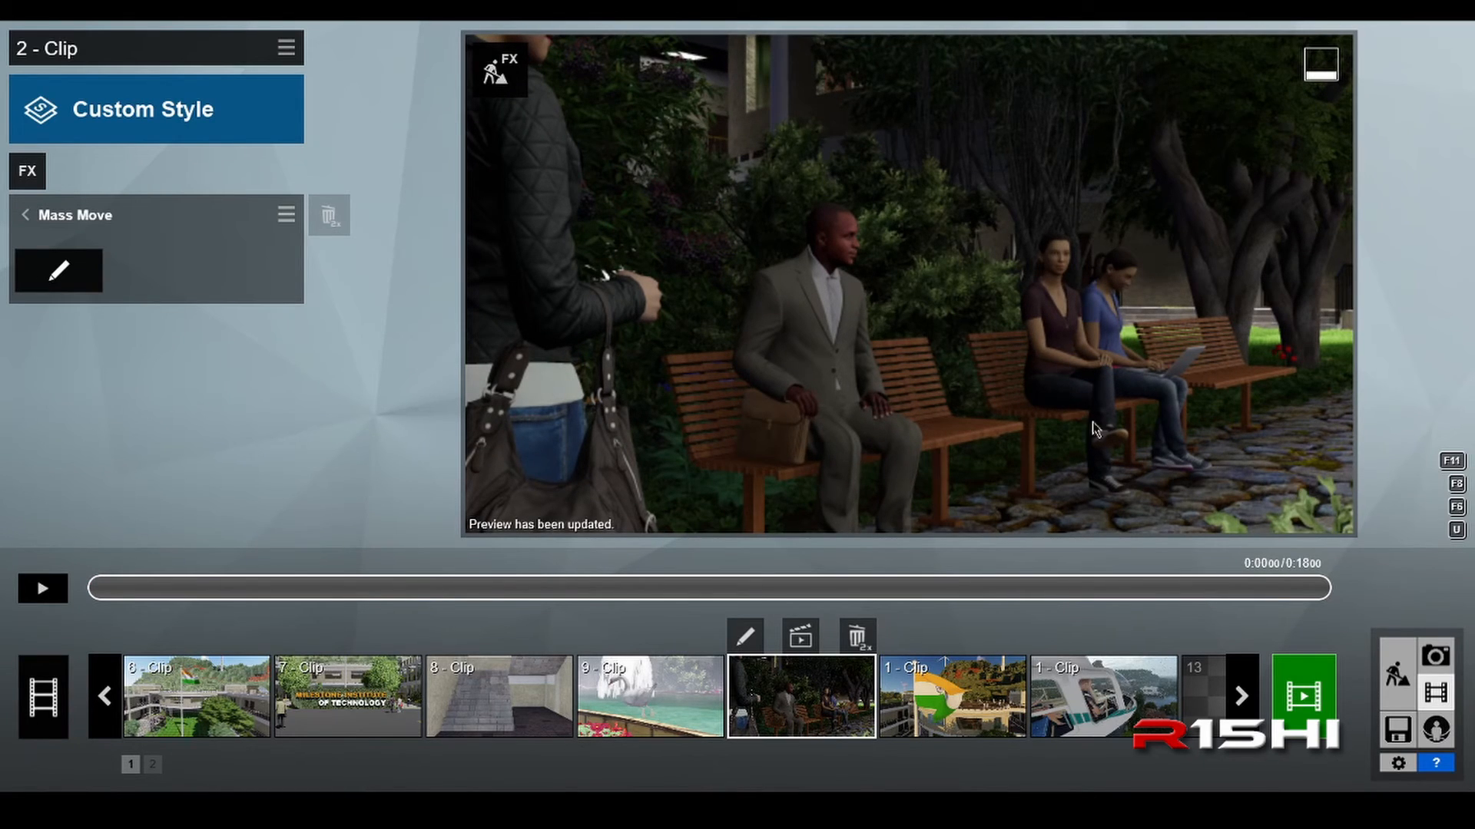
click(59, 272)
Step: Place a mass-move path across the dark road, from the front lawn's edge toward the cobblestone walkway beside the institute sign
key(s)
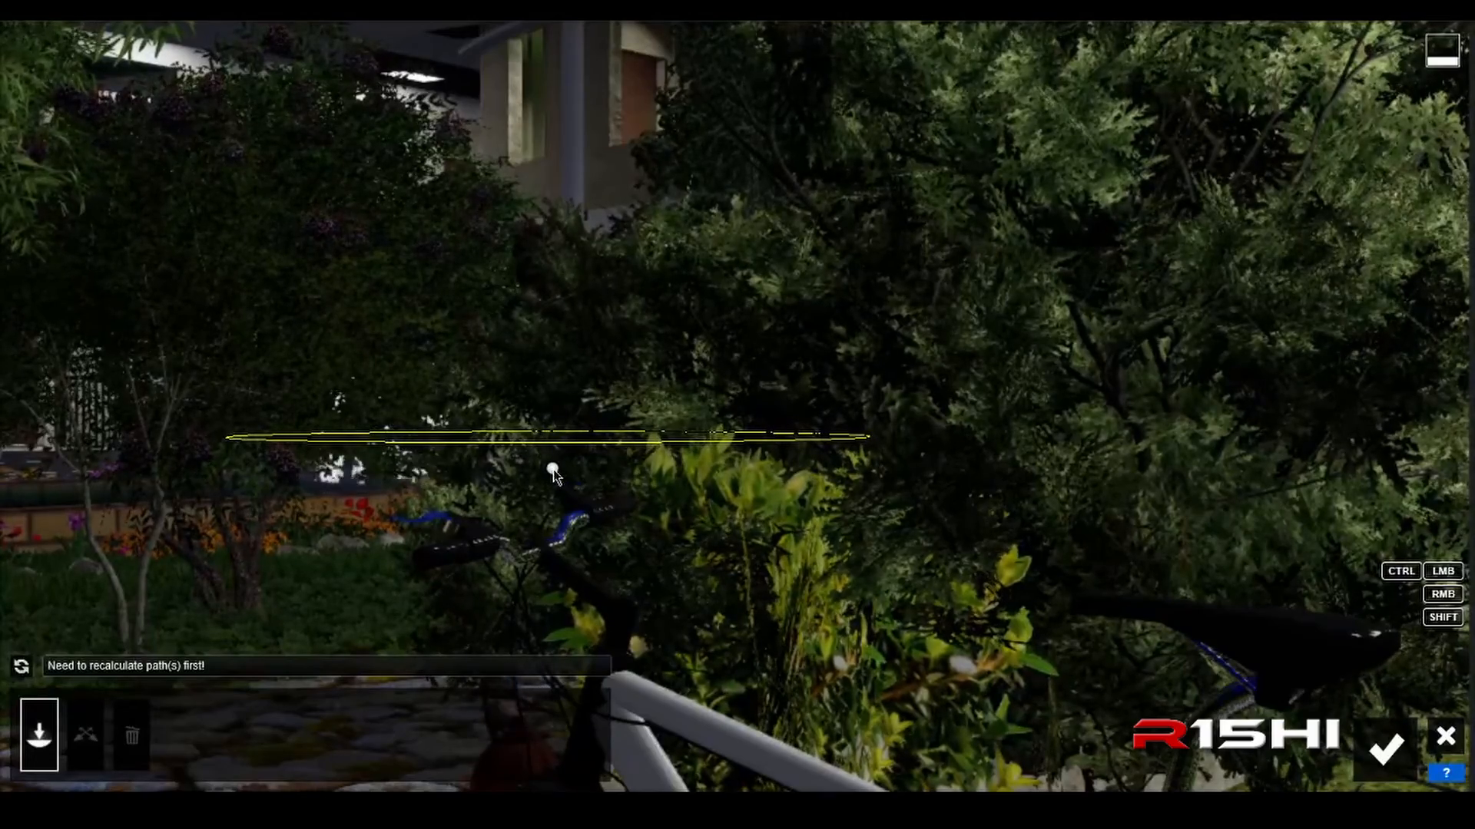
right_drag(484, 477, 595, 591)
key(s)
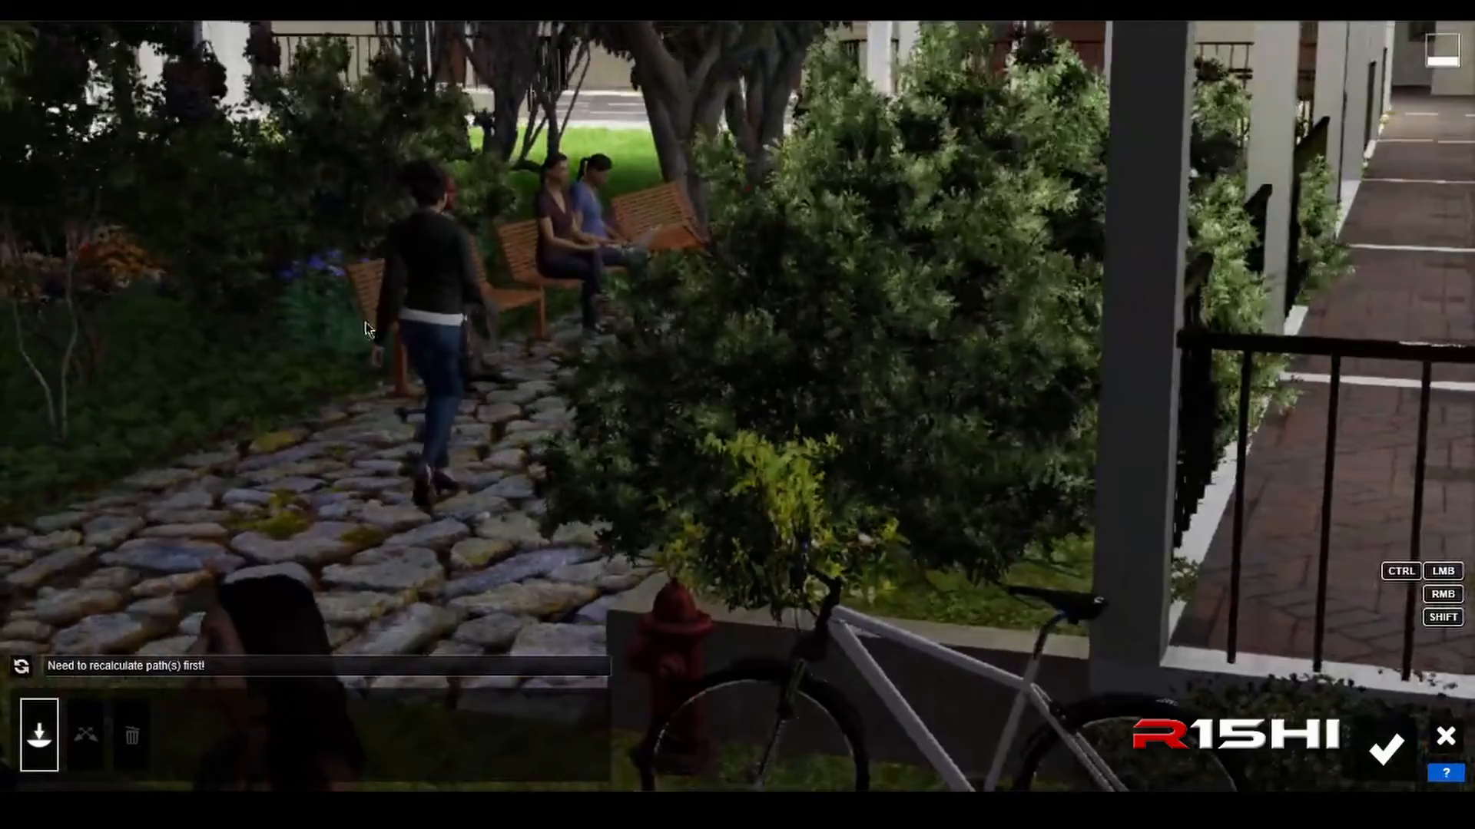
key(q)
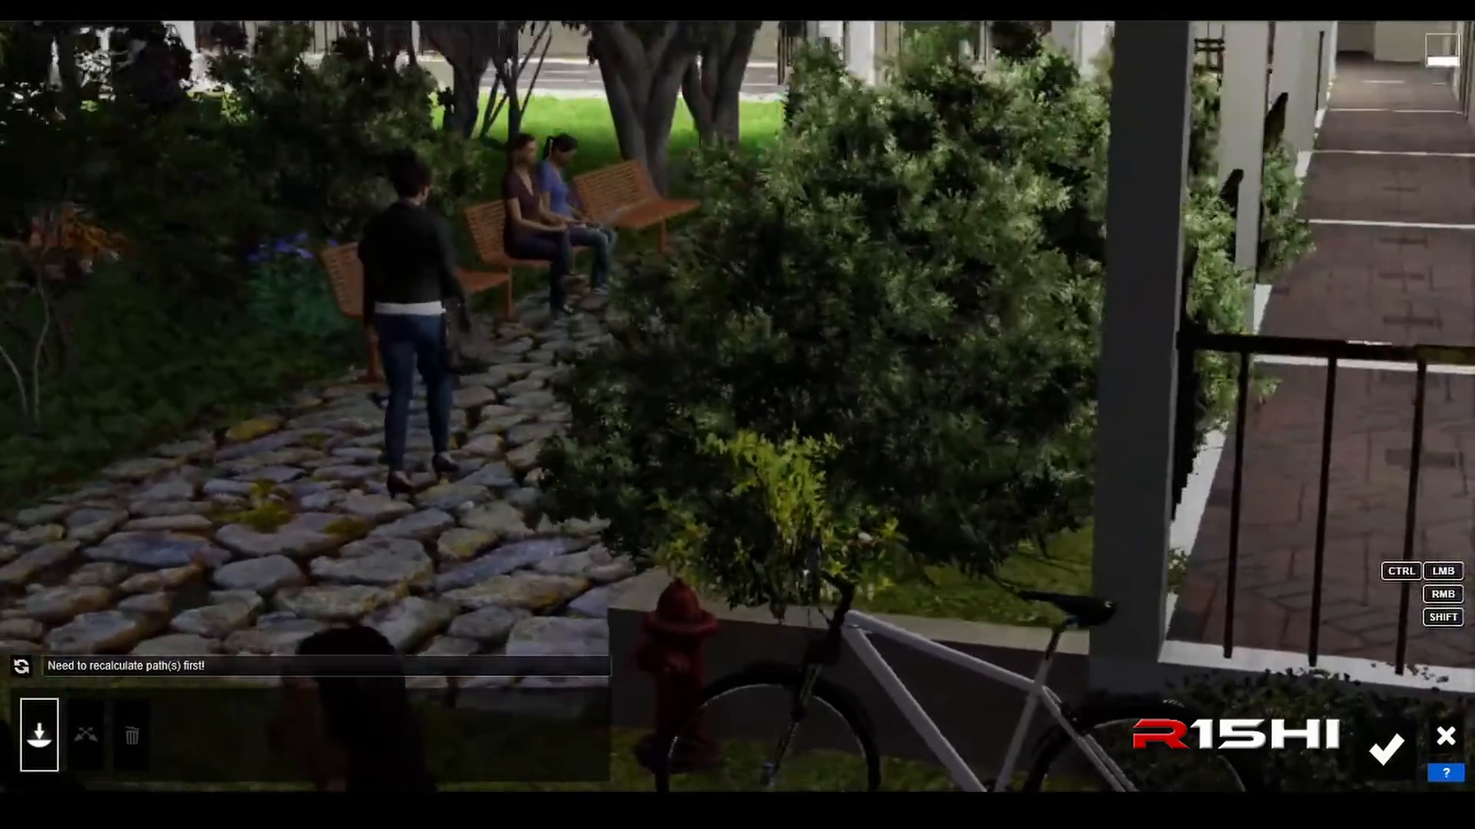
right_drag(364, 326, 384, 399)
key(shift+s)
key(shift+a)
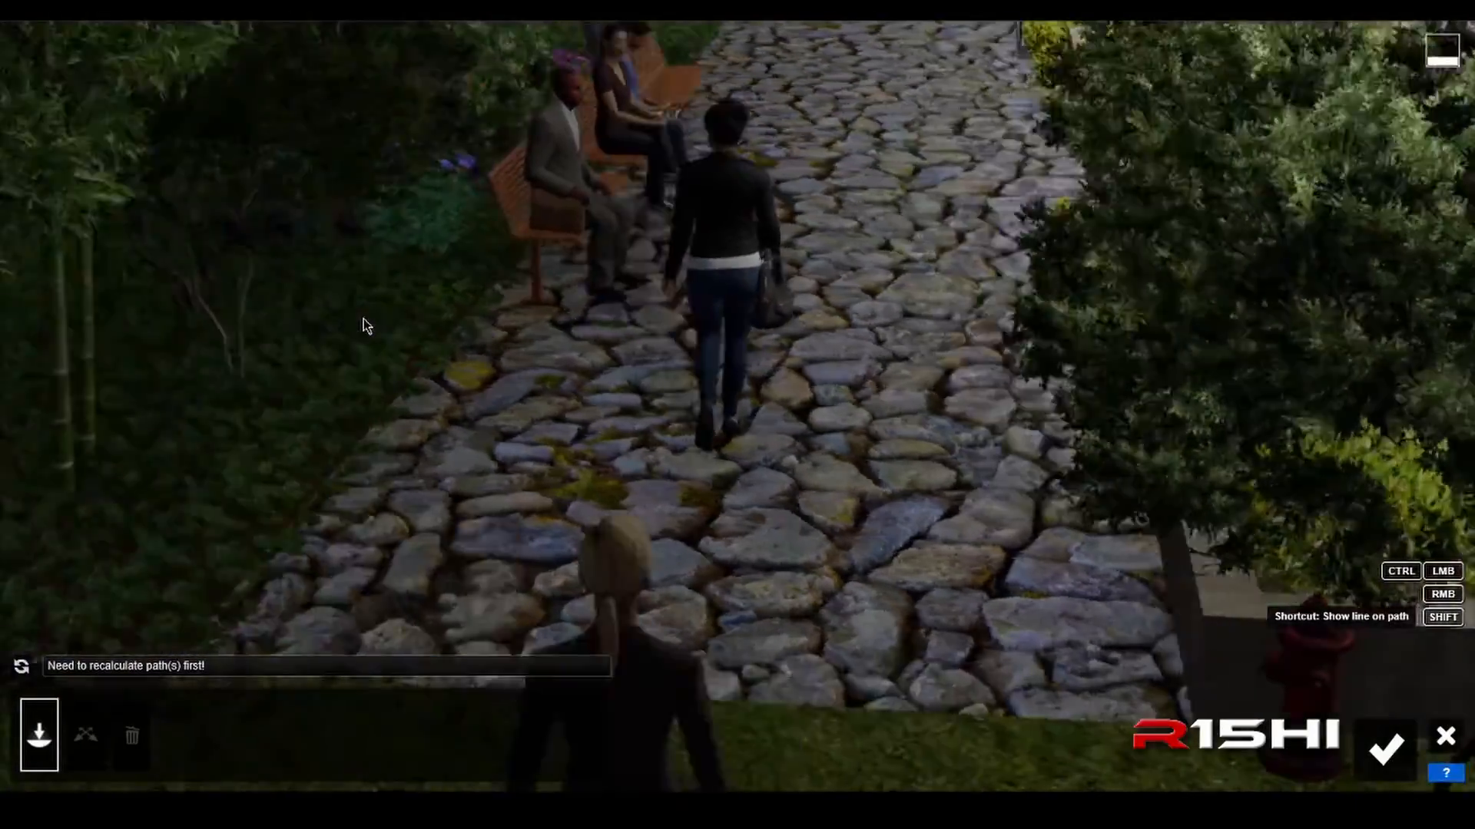
key(shift+d)
key(shift+s)
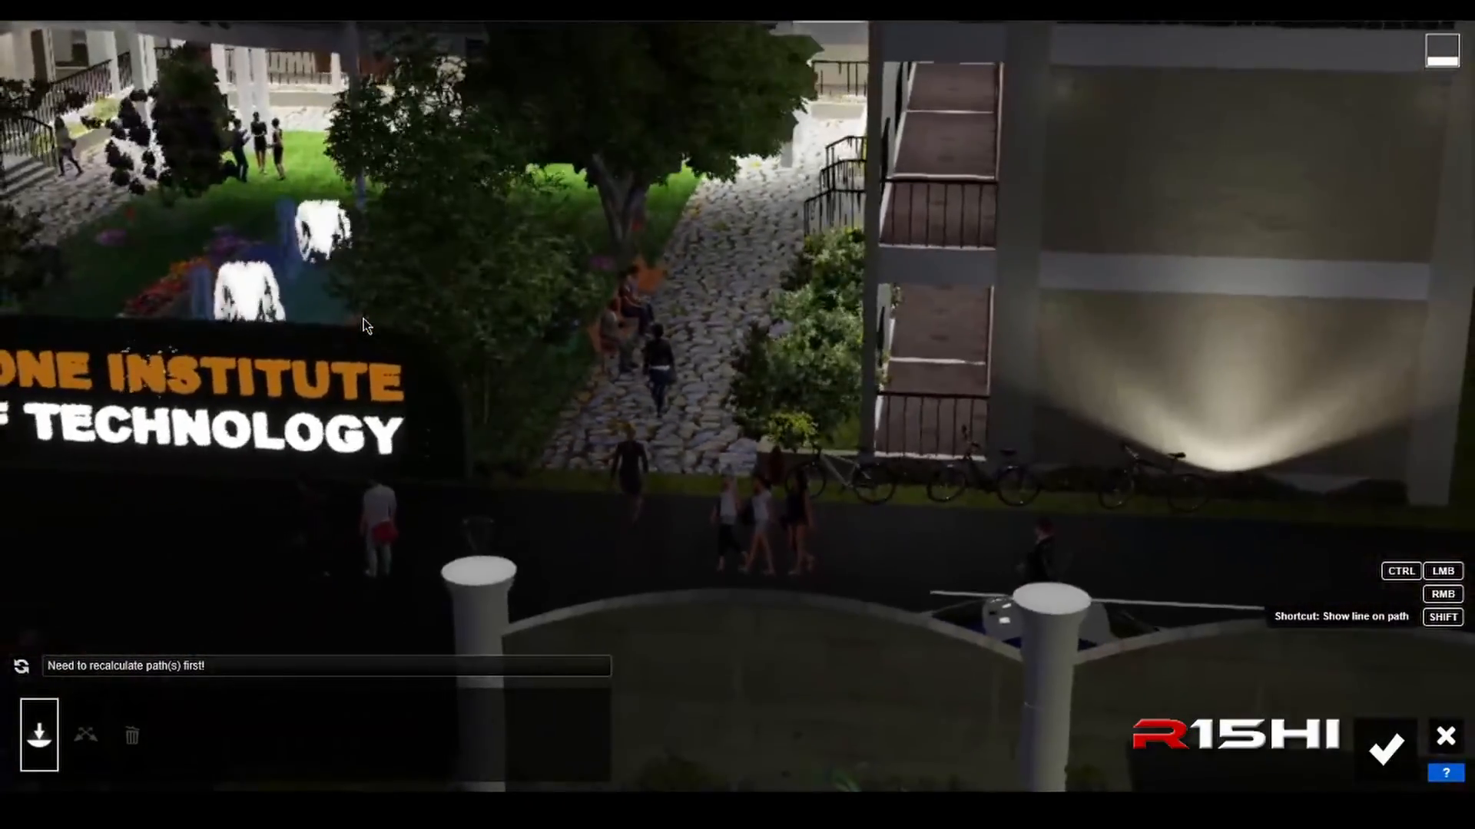
key(shift+w)
key(shift+a)
key(d)
key(s)
key(s)
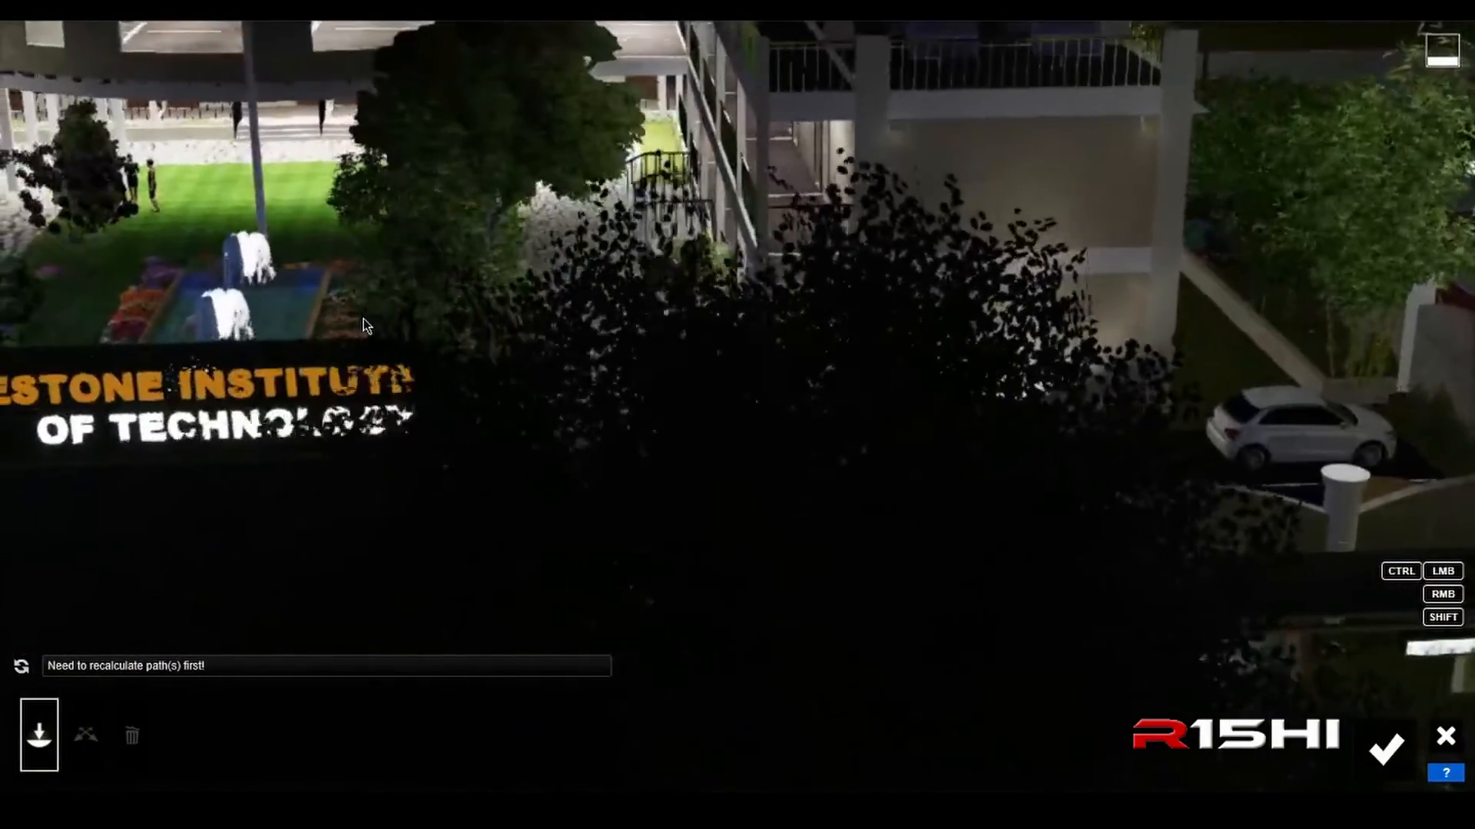
key(a)
right_drag(363, 319, 468, 361)
key(w)
key(a)
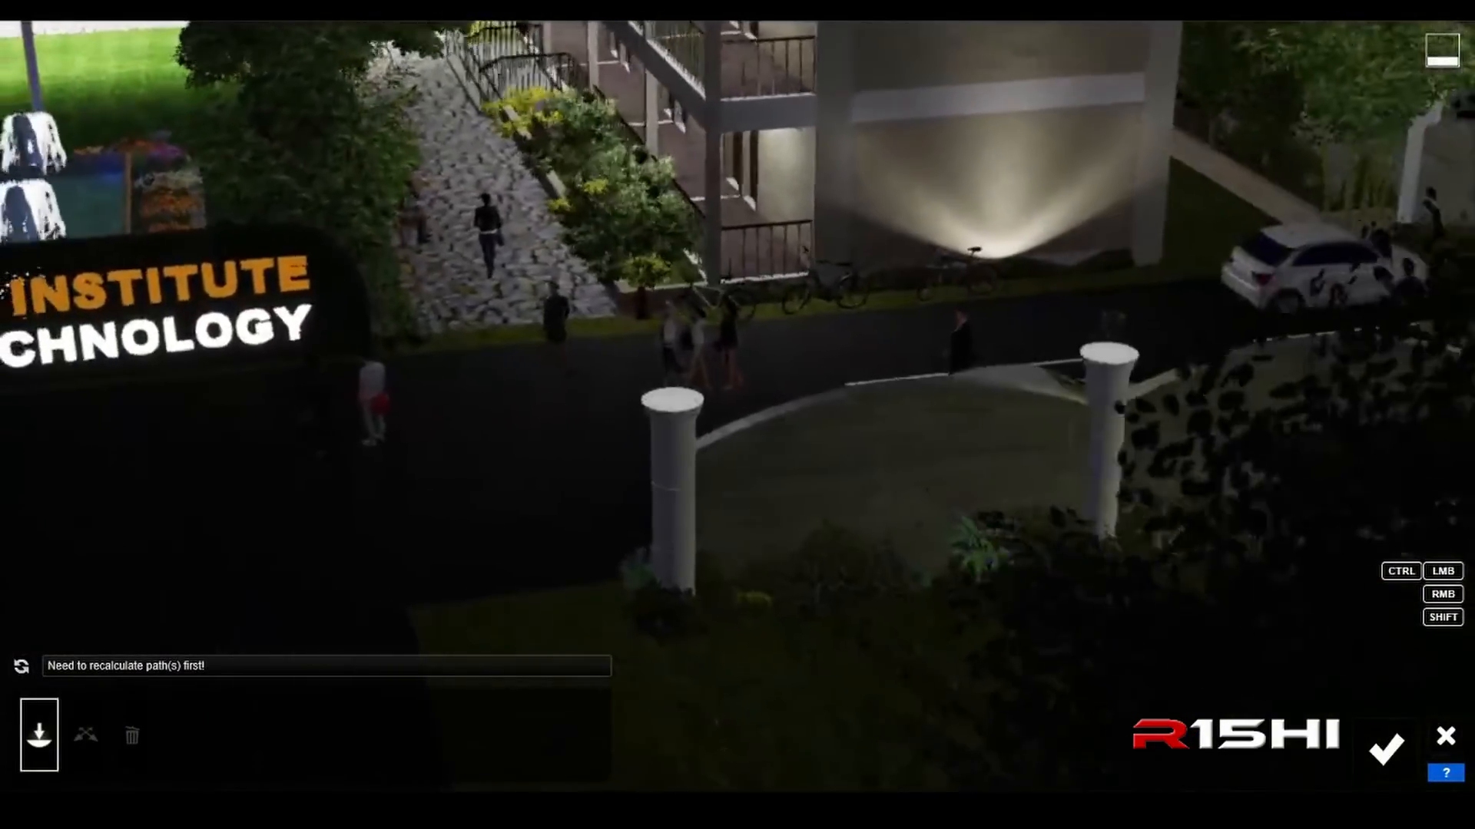
key(q)
key(a)
key(a)
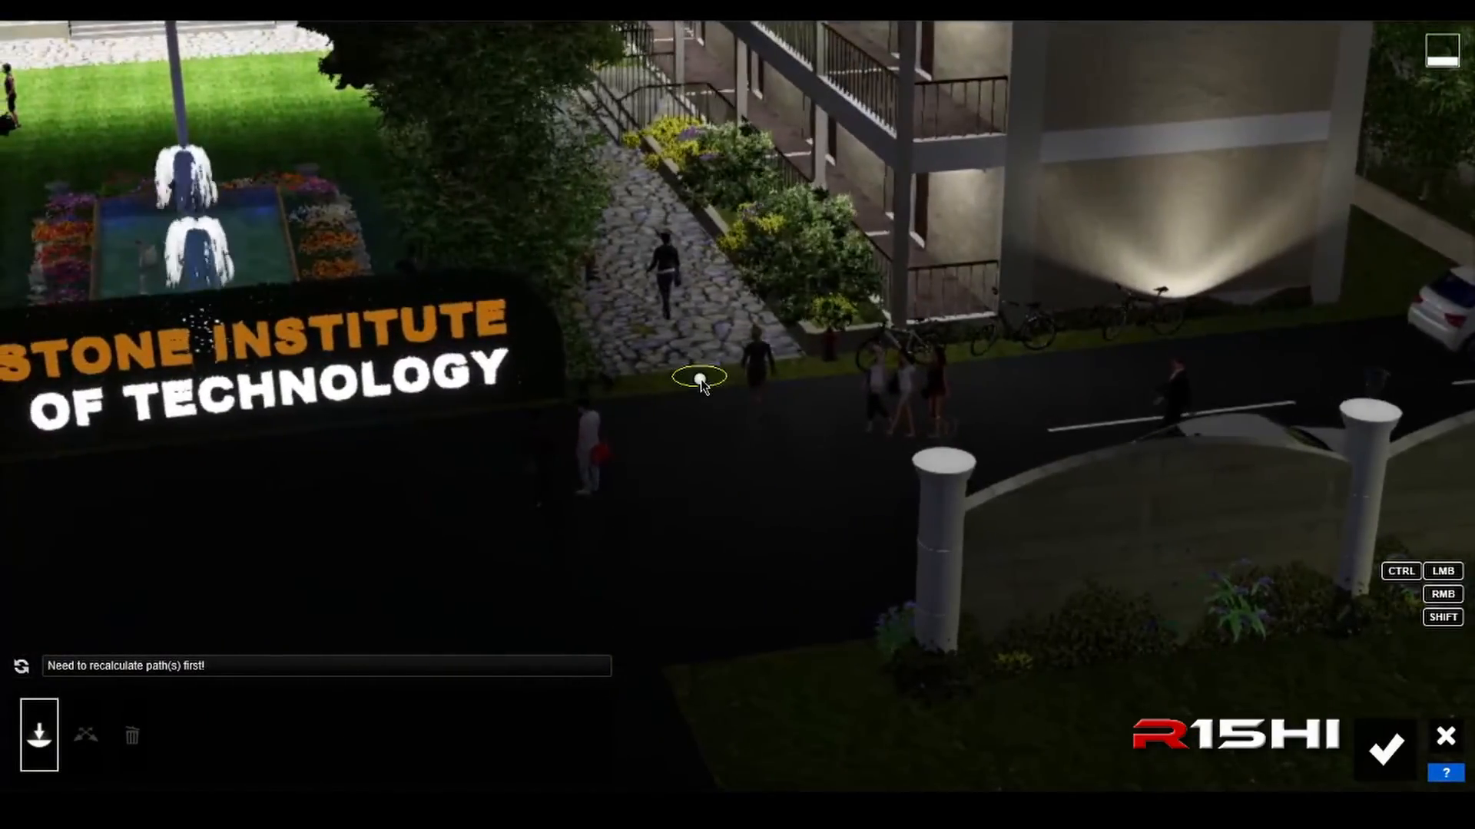
click(38, 739)
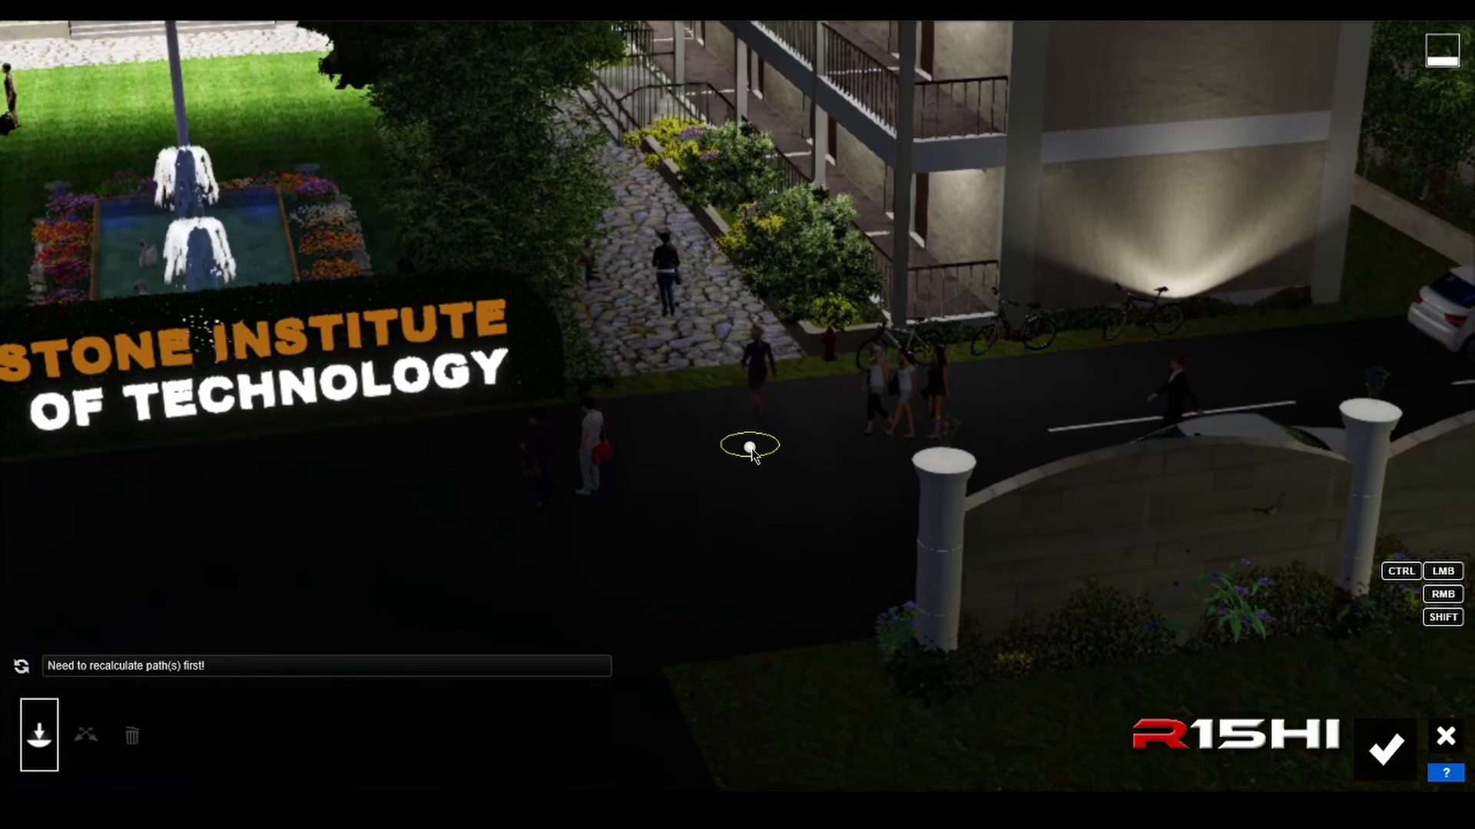
scroll(753, 456, down, 3)
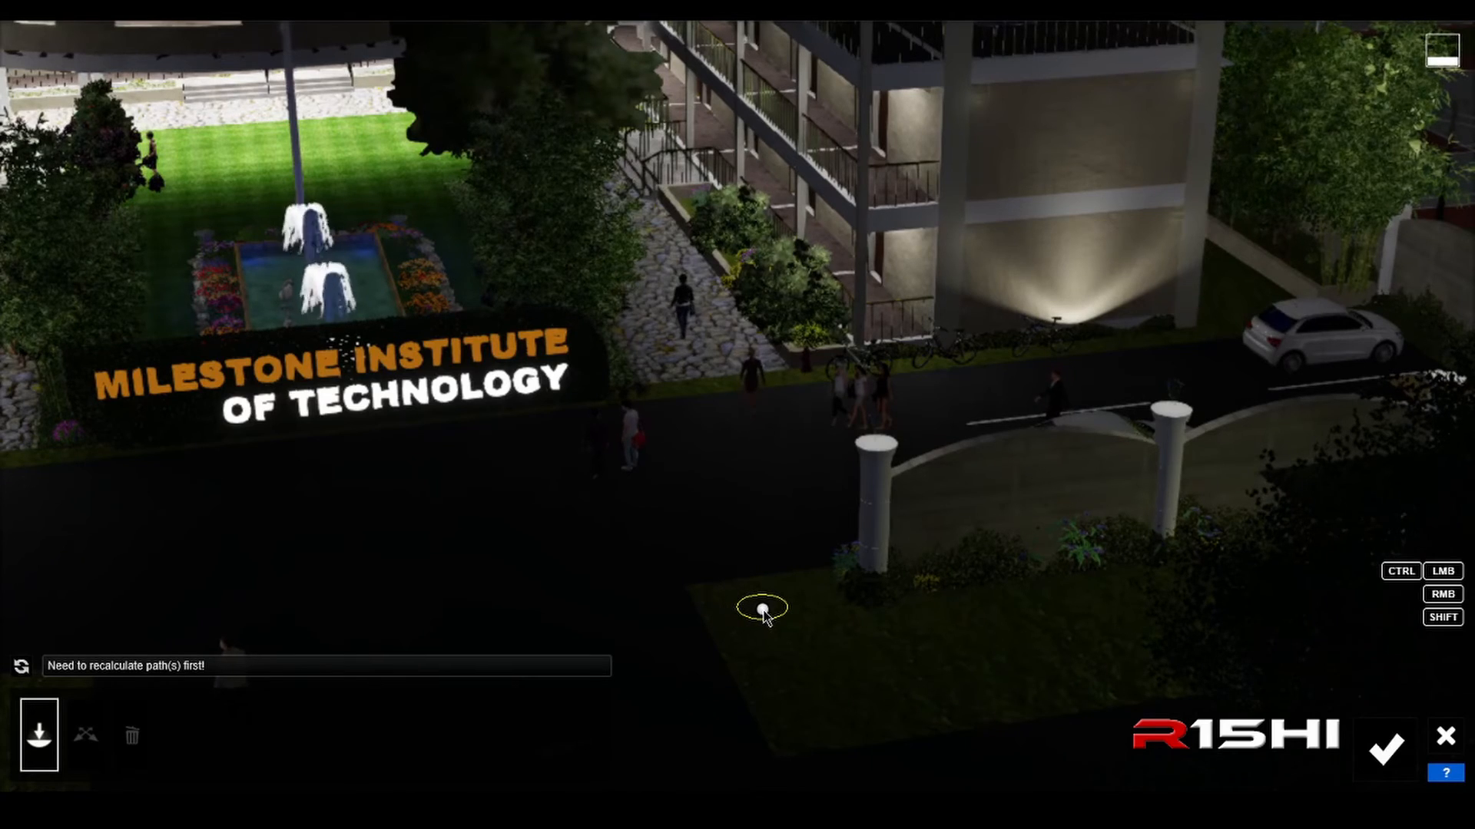
drag(762, 612, 744, 434)
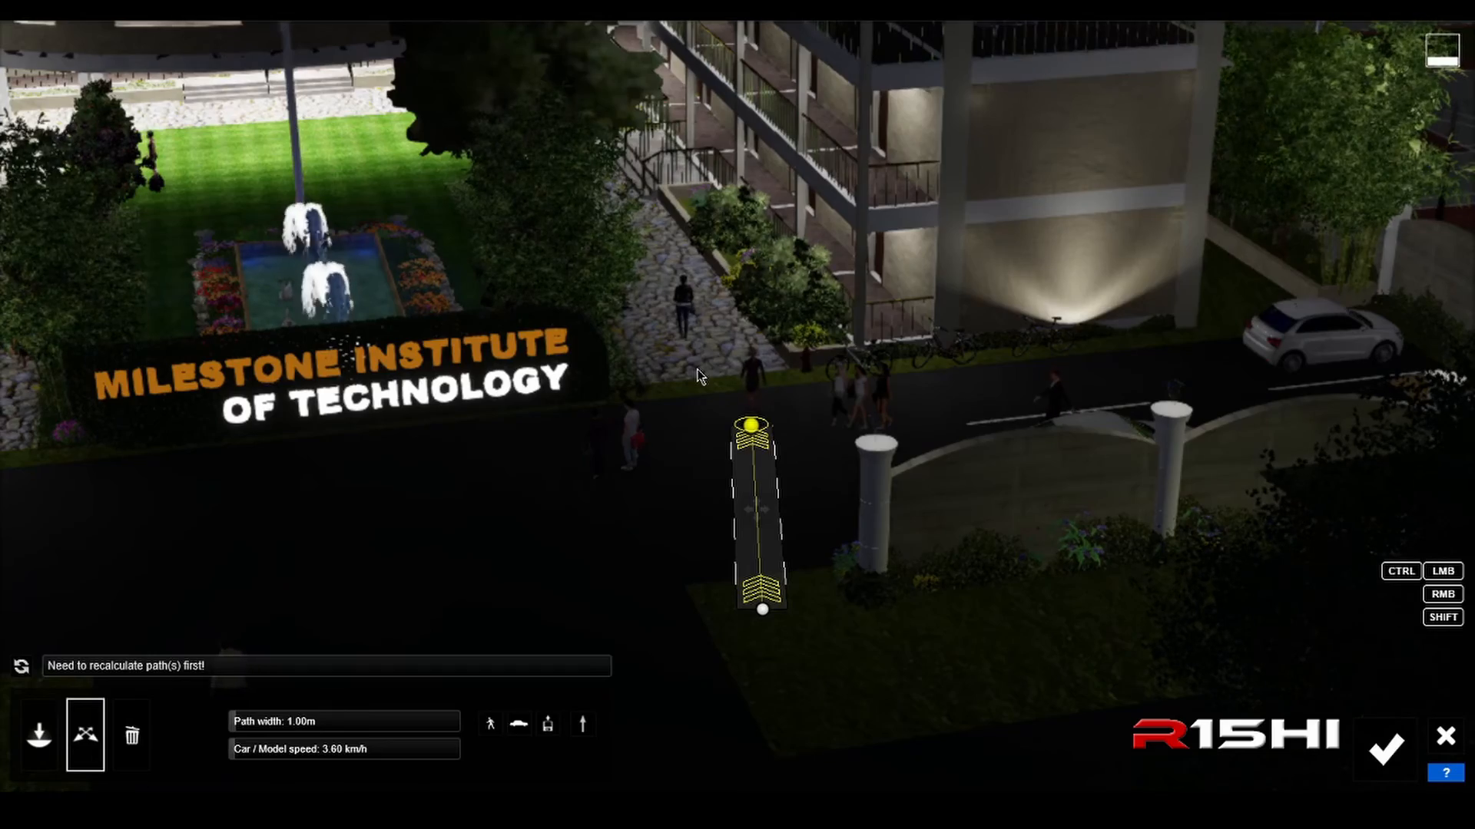
Step: Extend the path with a node on the cobblestone walkway near the benches
key(shift+d)
shift+right_drag(714, 378, 797, 407)
key(shift+w)
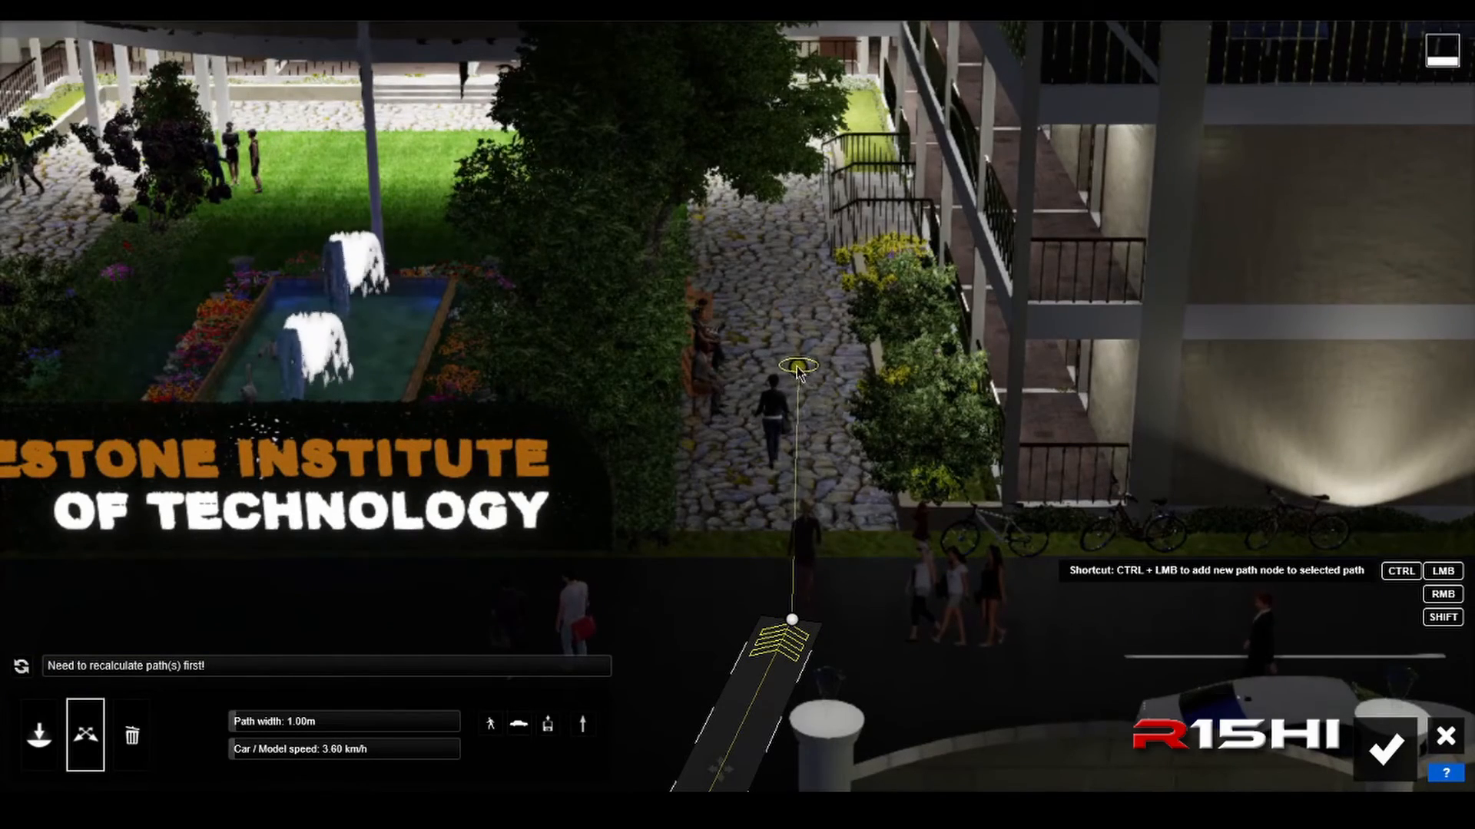
ctrl+click(788, 358)
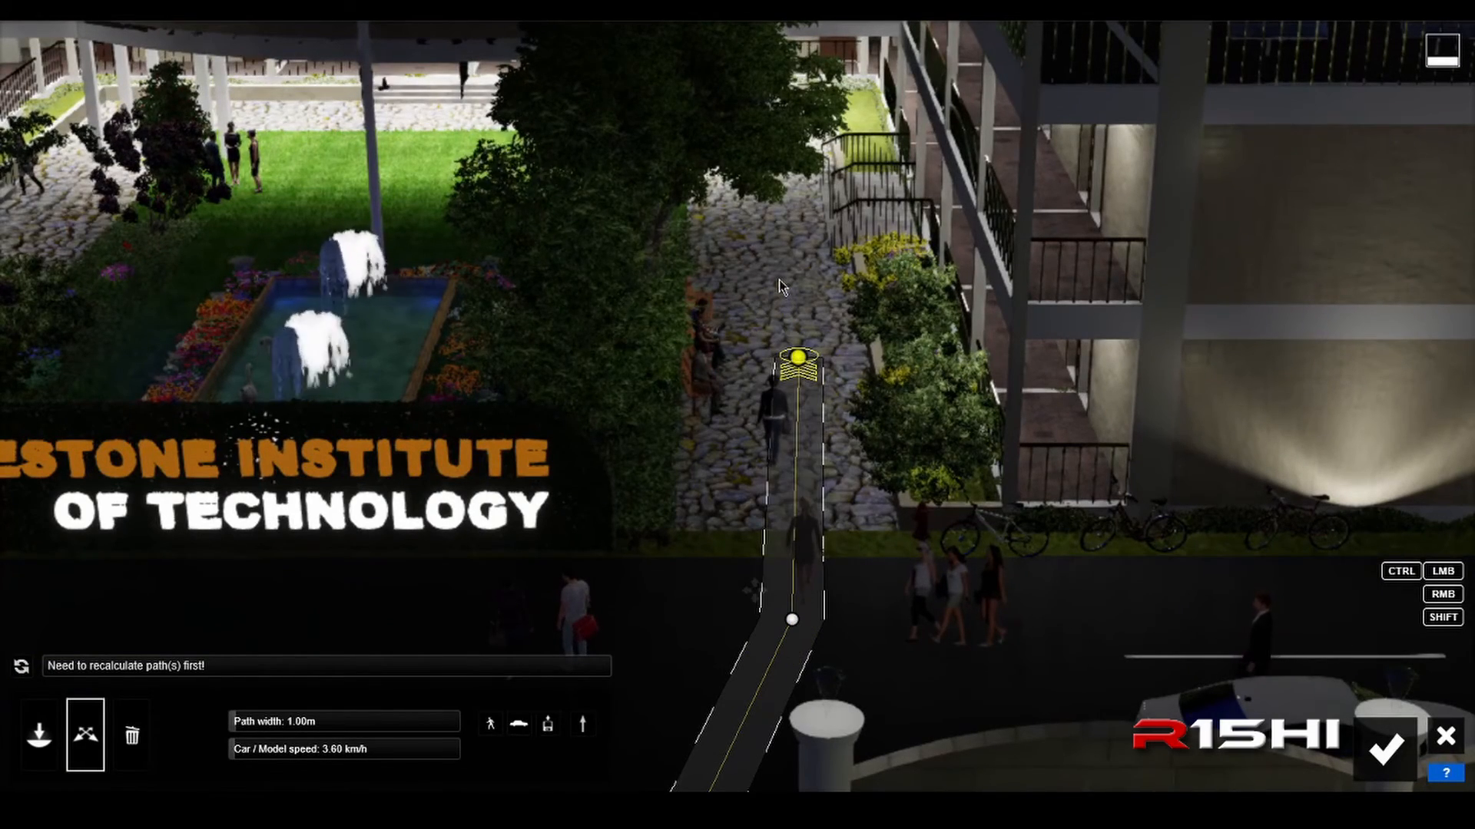
Step: Add a path node at the far end of the walkway, beside the white column in front of the building
key(w)
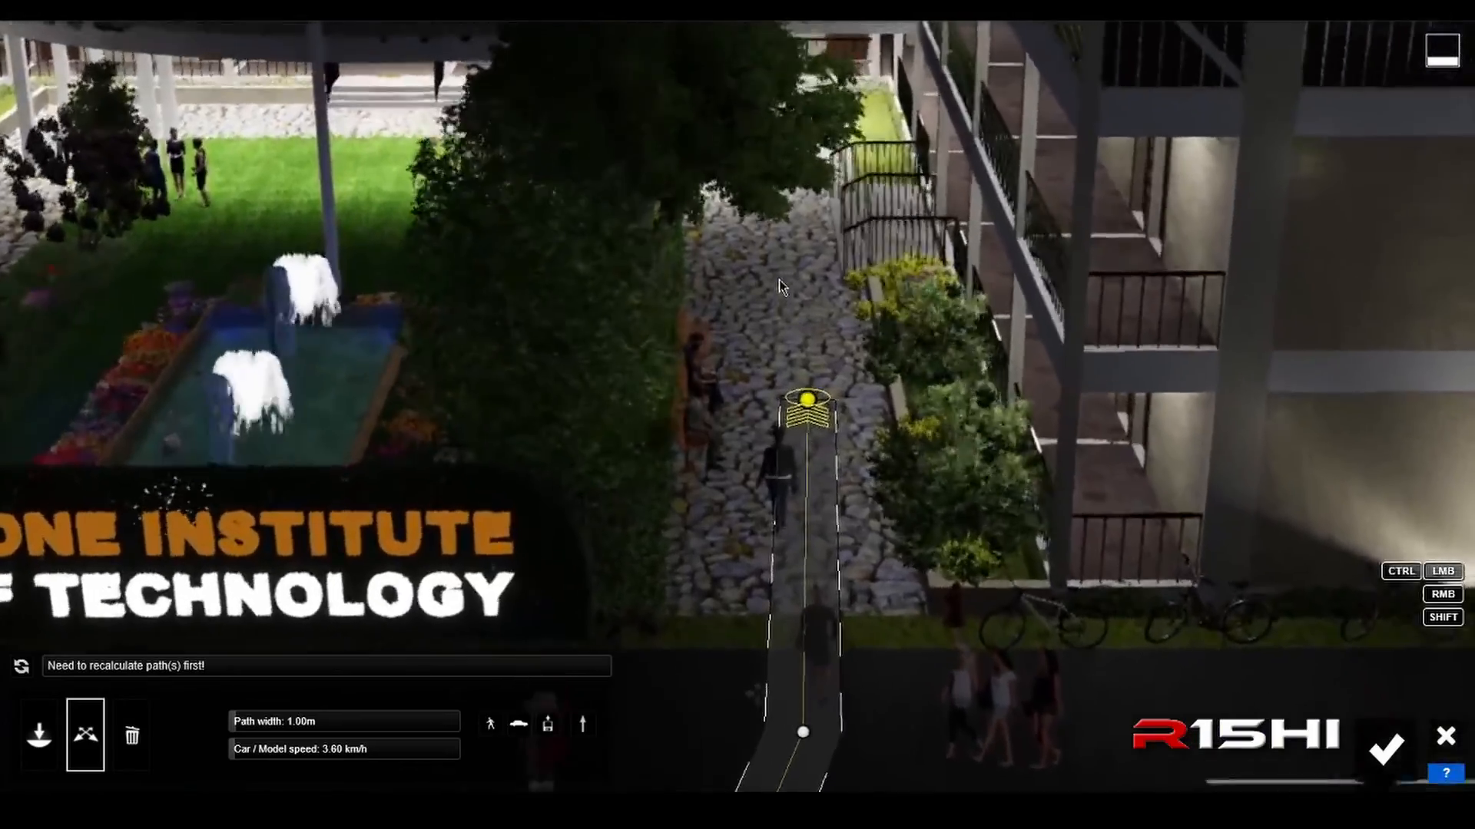
key(w)
right_drag(779, 280, 498, 265)
key(w)
key(w)
key(w)
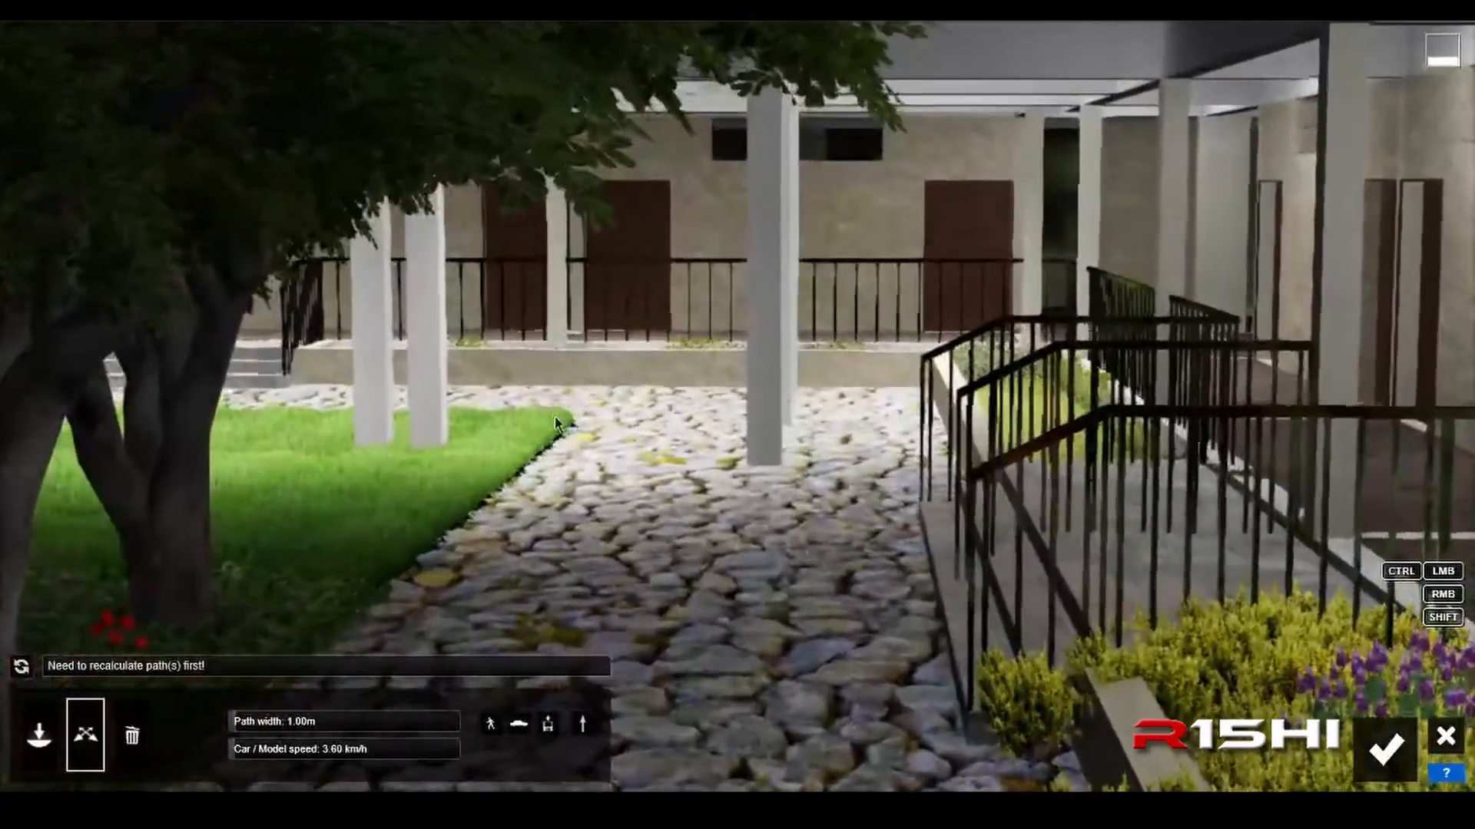
ctrl+click(698, 426)
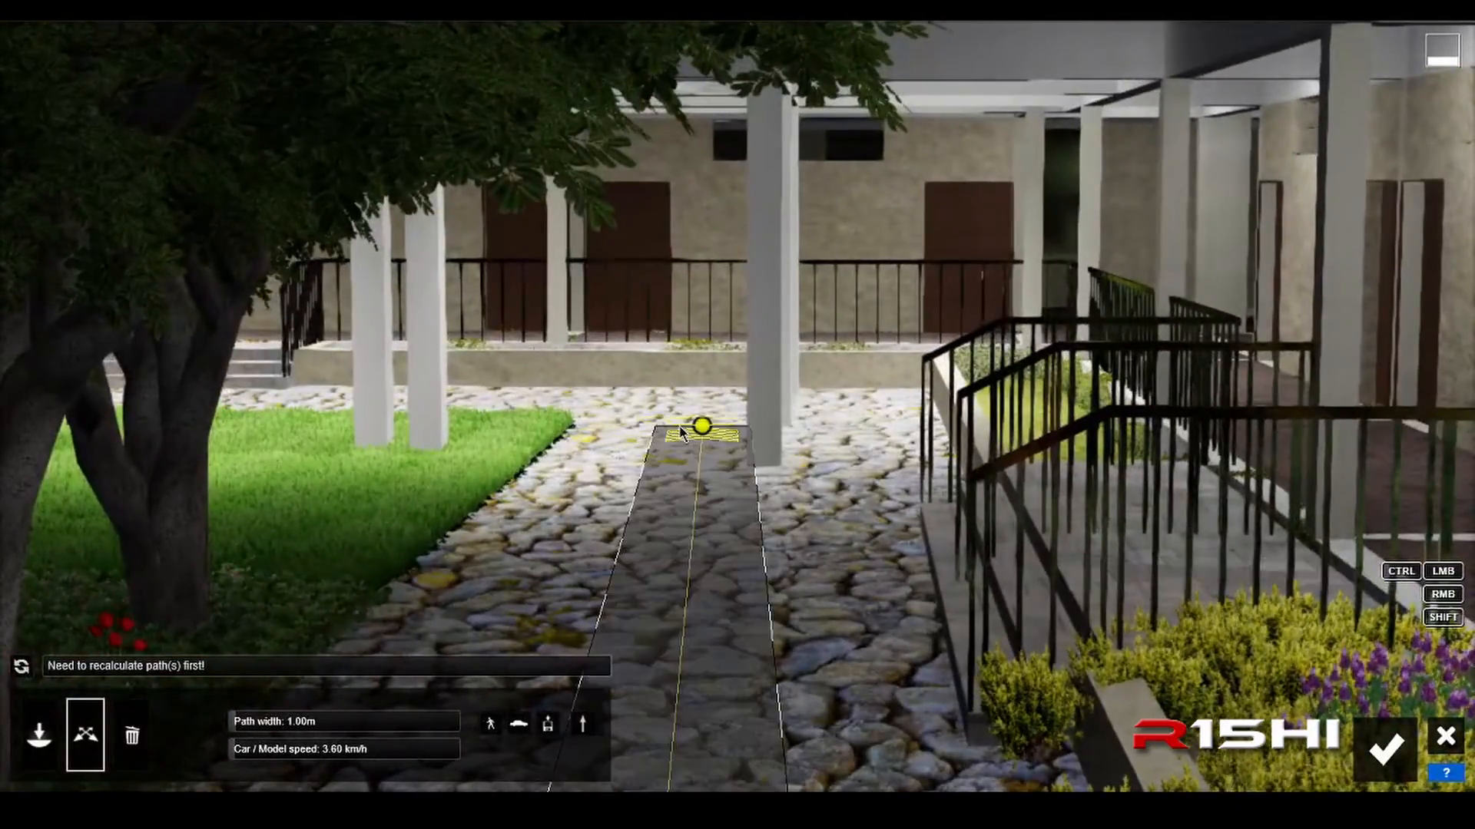
Step: Add a path node past the lawn's corner so the path bends toward the building's entrance steps
key(w)
key(w)
right_drag(625, 404, 674, 375)
key(d)
key(a)
ctrl+click(894, 314)
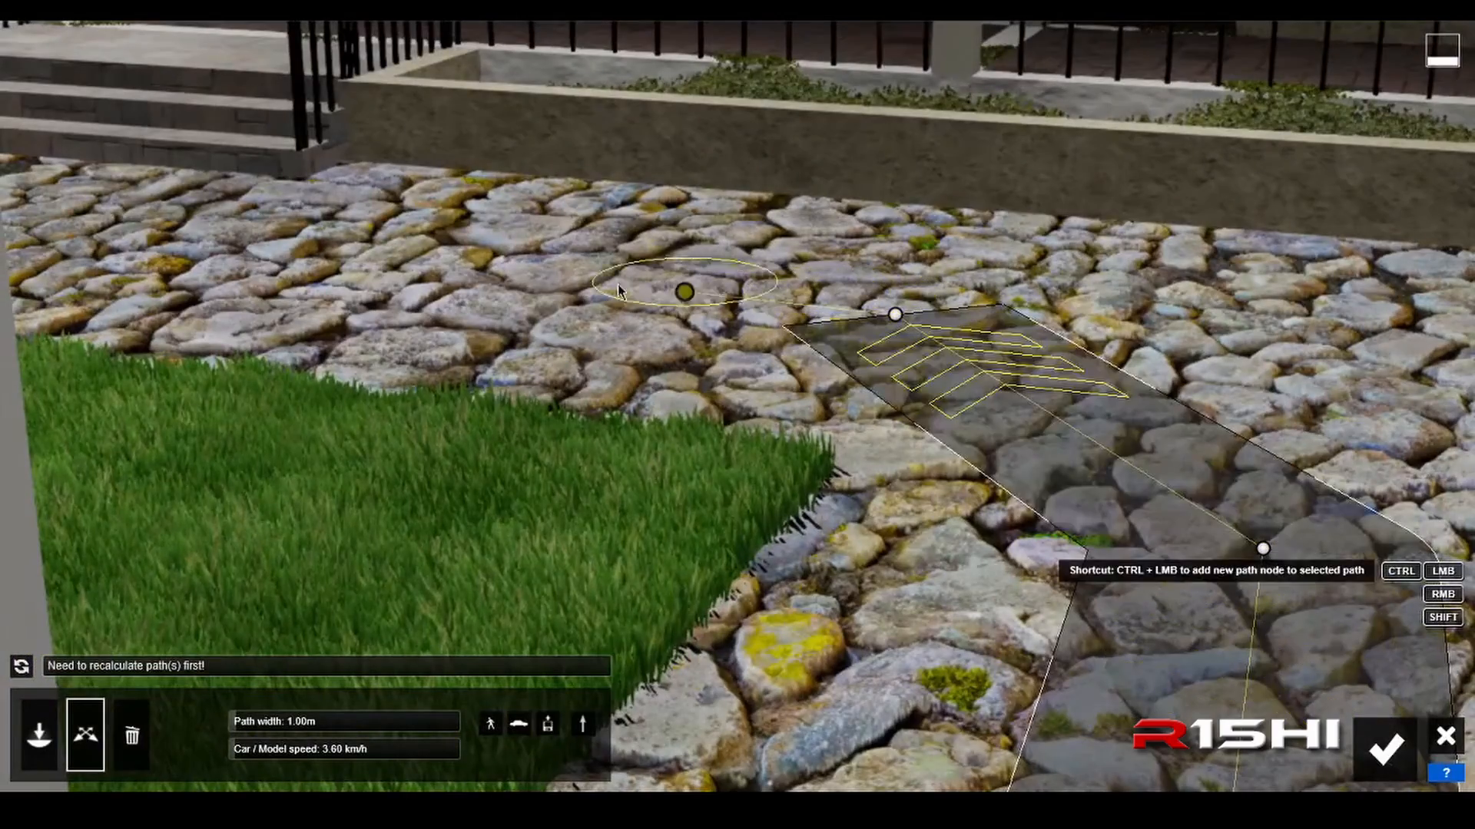
Step: Add an end node to the path on the cobblestones behind the lawn, toward the building's entrance steps
ctrl+click(182, 264)
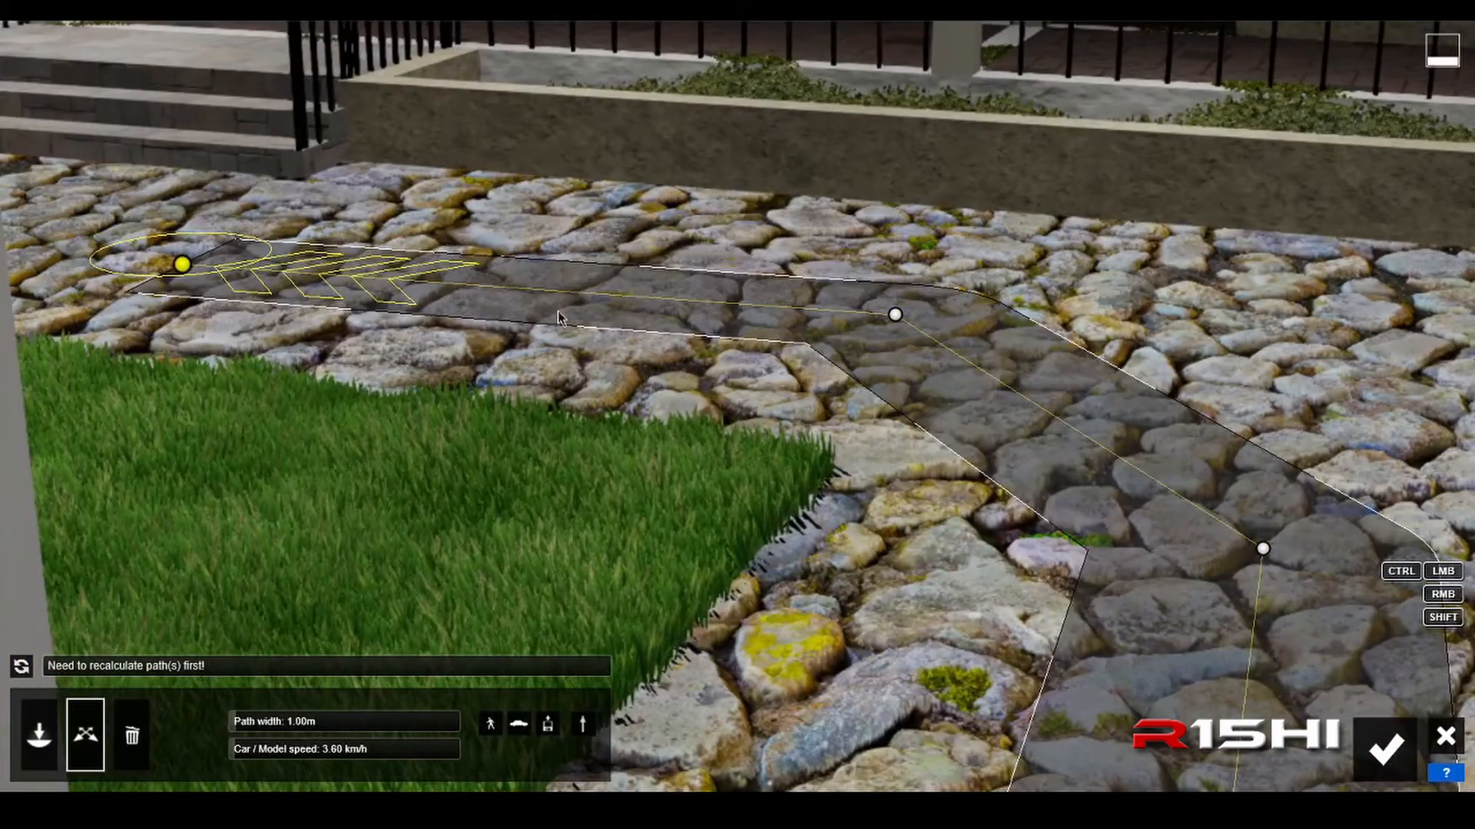
key(s)
mouse_move(860, 330)
right_down()
mouse_move(842, 330)
mouse_move(900, 346)
mouse_move(848, 356)
right_up()
key(a)
key(s)
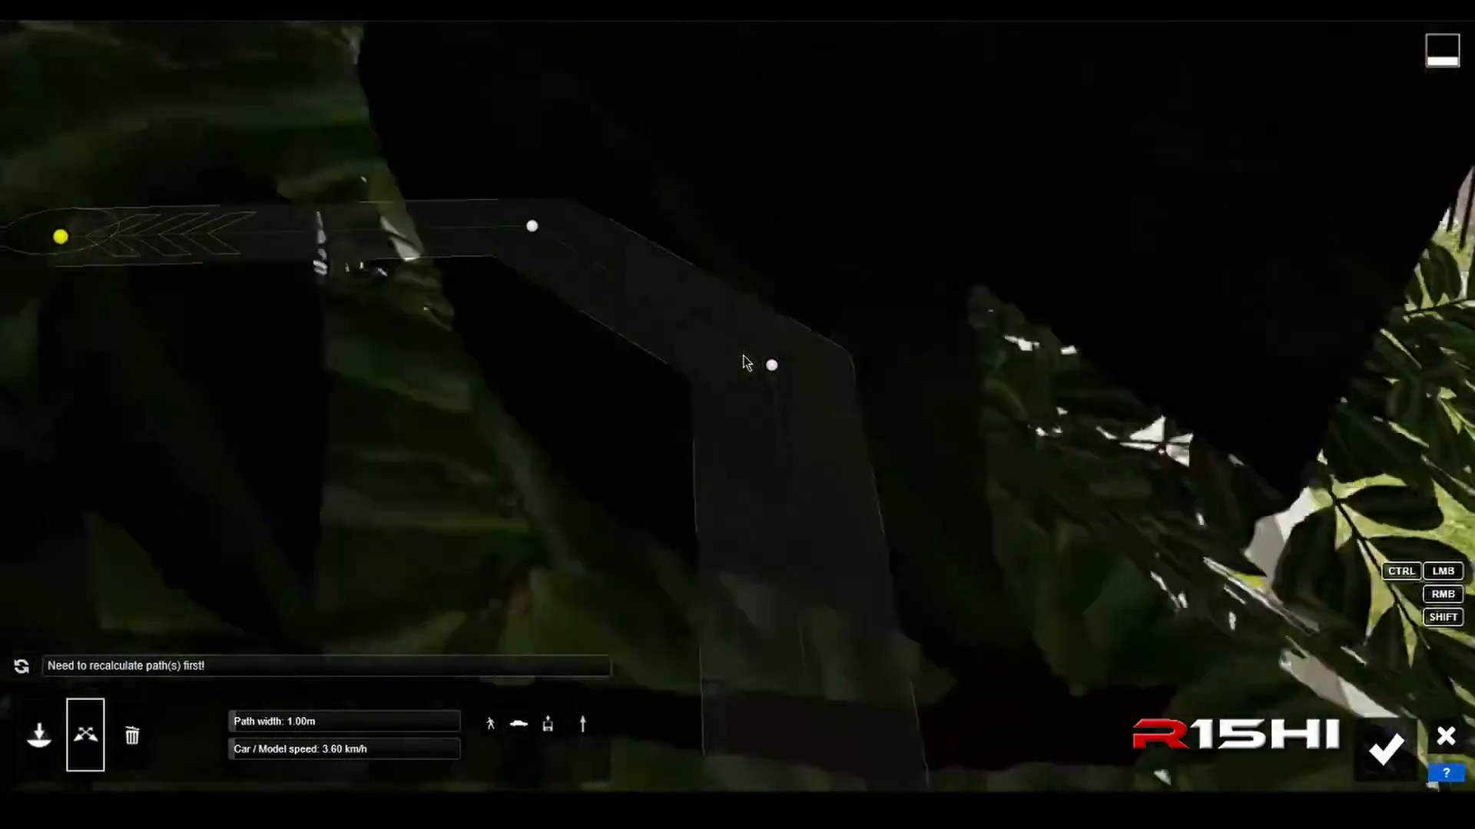
key(a)
key(w)
key(d)
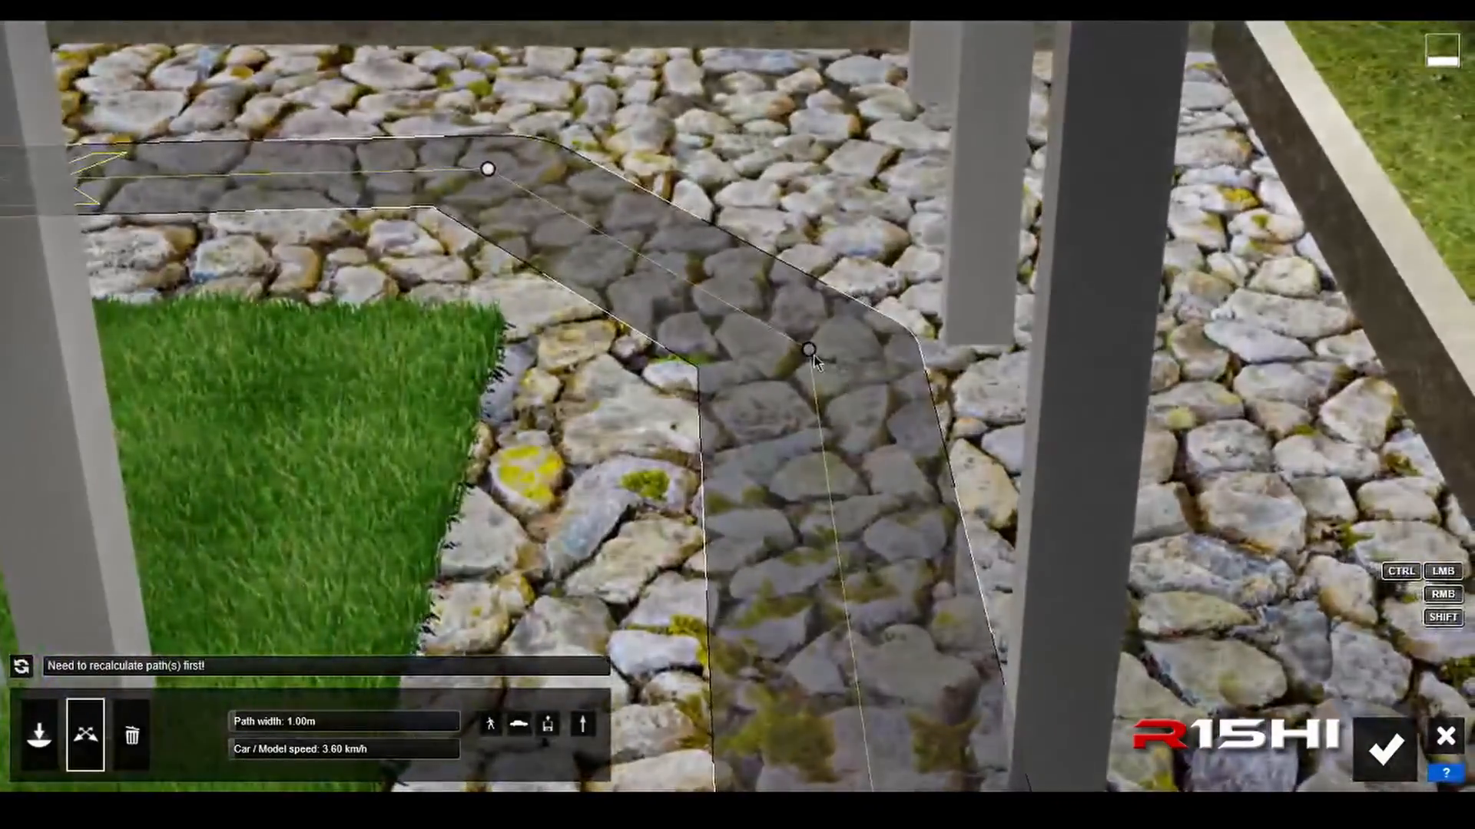
Step: Delete the path node beside the white columns and place a new one on the cobblestones closer to the lawn's corner
click(810, 351)
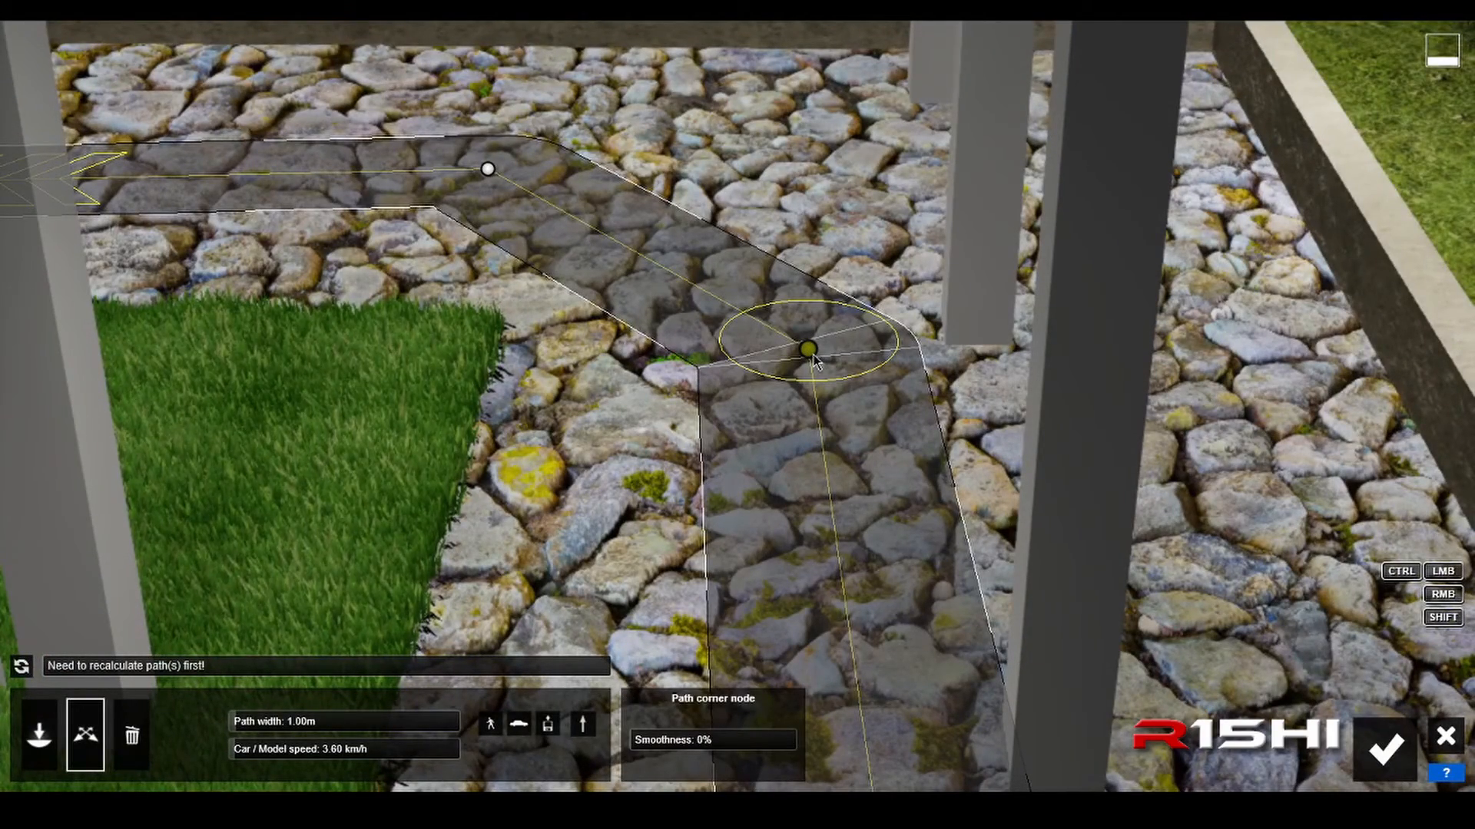
key(Delete)
key(s)
key(a)
key(d)
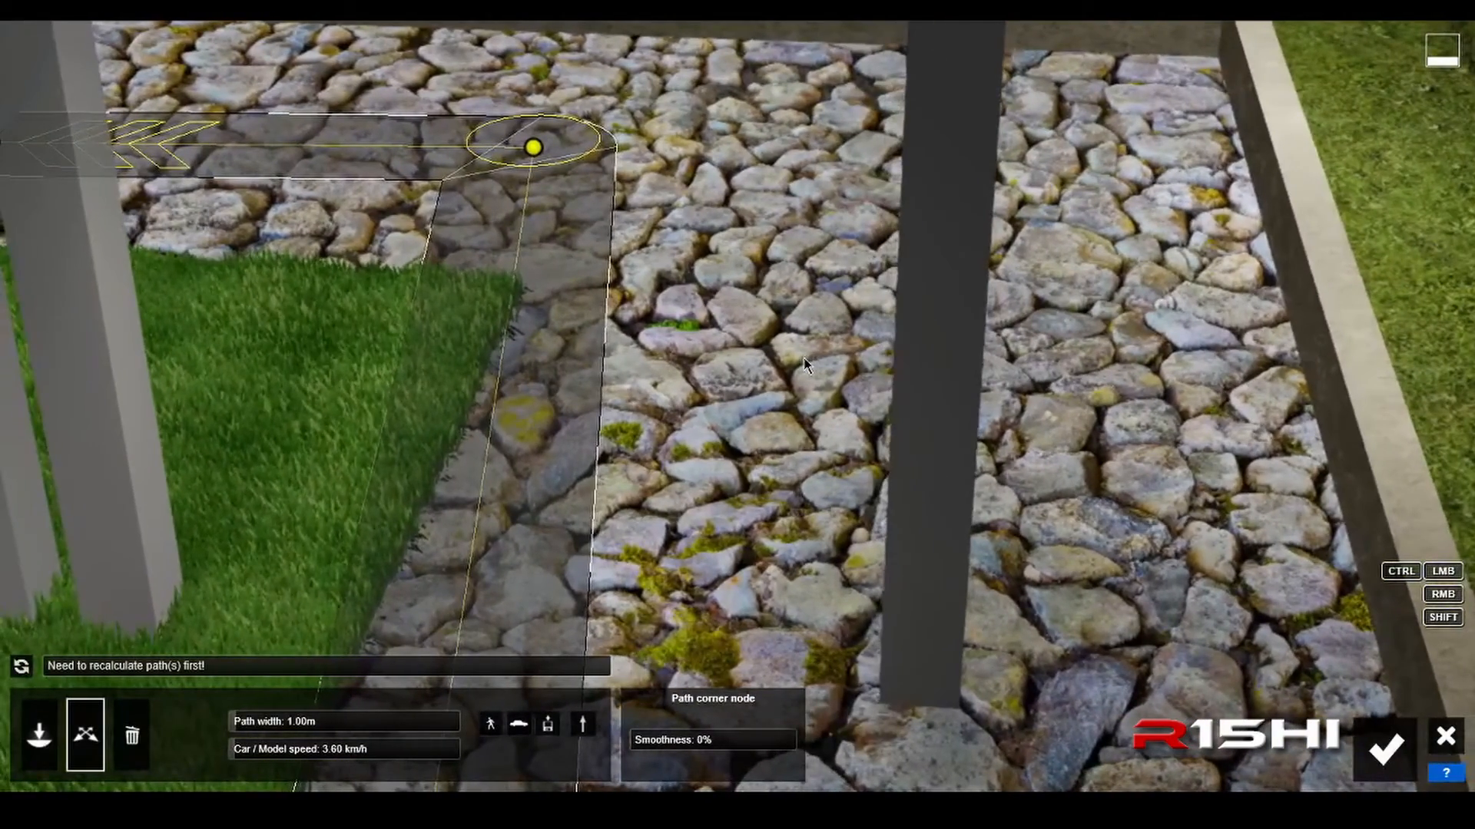
ctrl+click(802, 356)
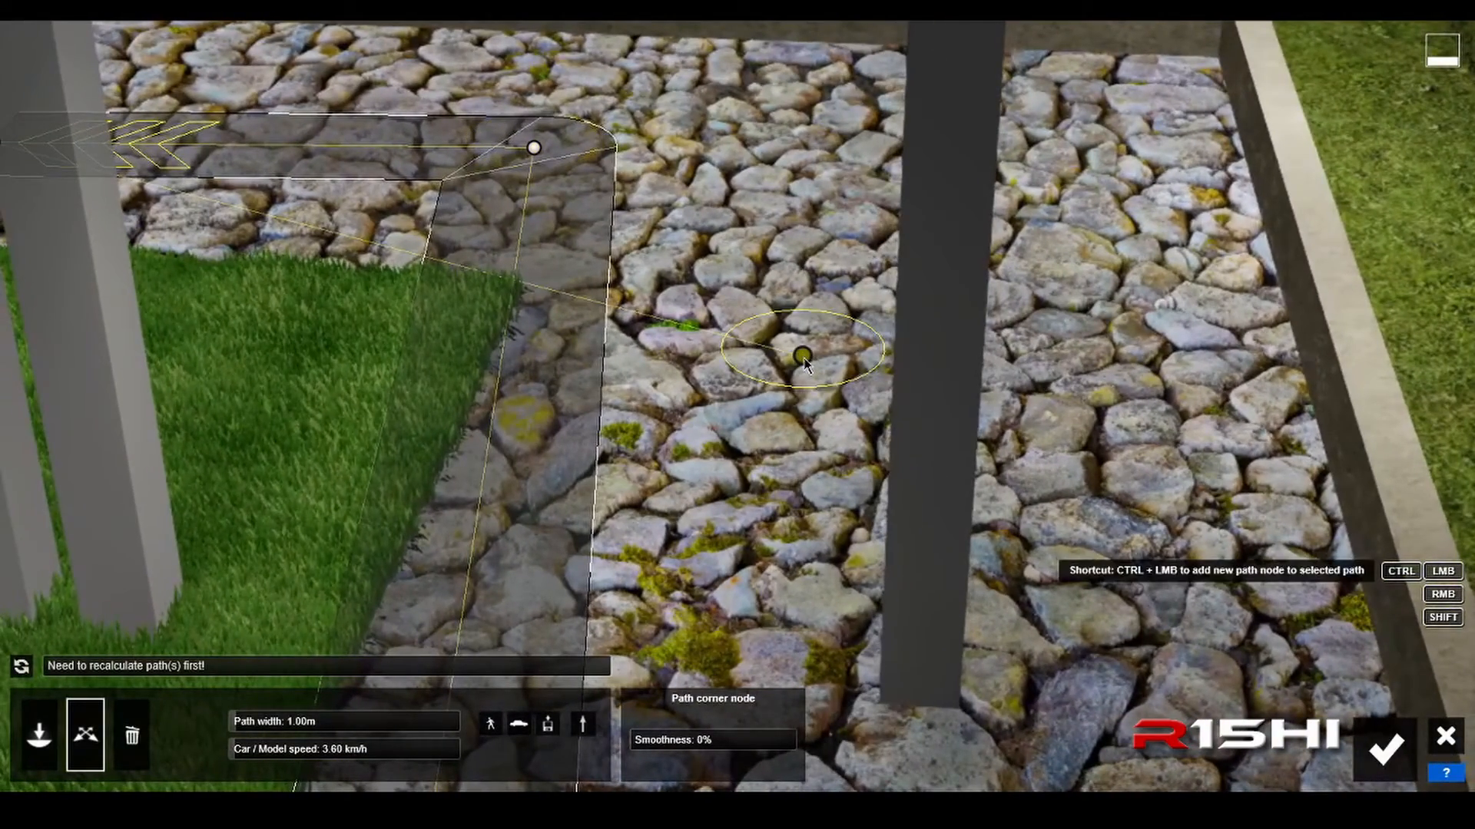
drag(803, 359, 740, 315)
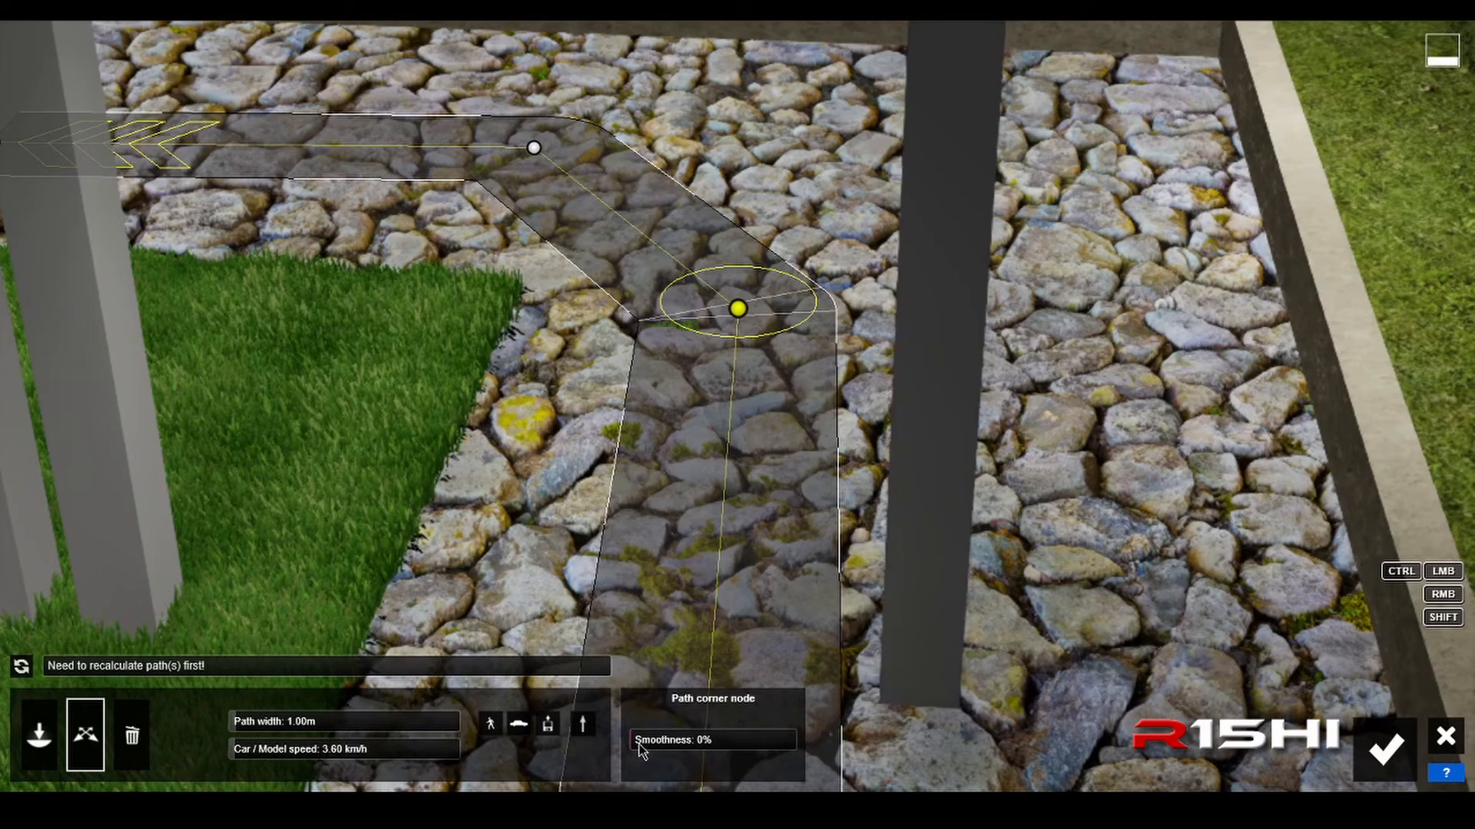
Step: Round the path around the lawn's corner by repositioning its two bend nodes and setting the smoothness of both to 100%
drag(638, 743, 774, 740)
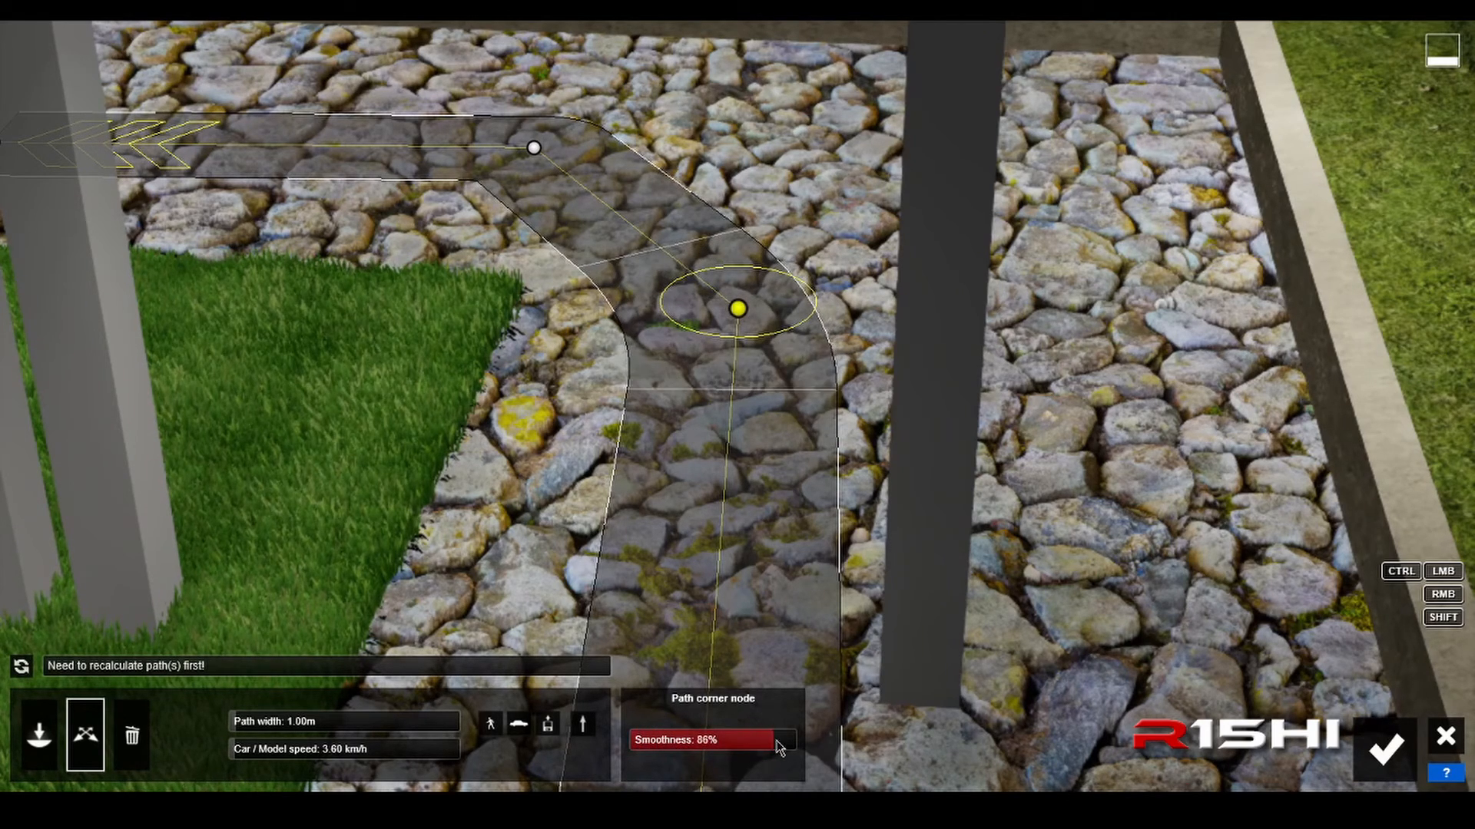
click(535, 148)
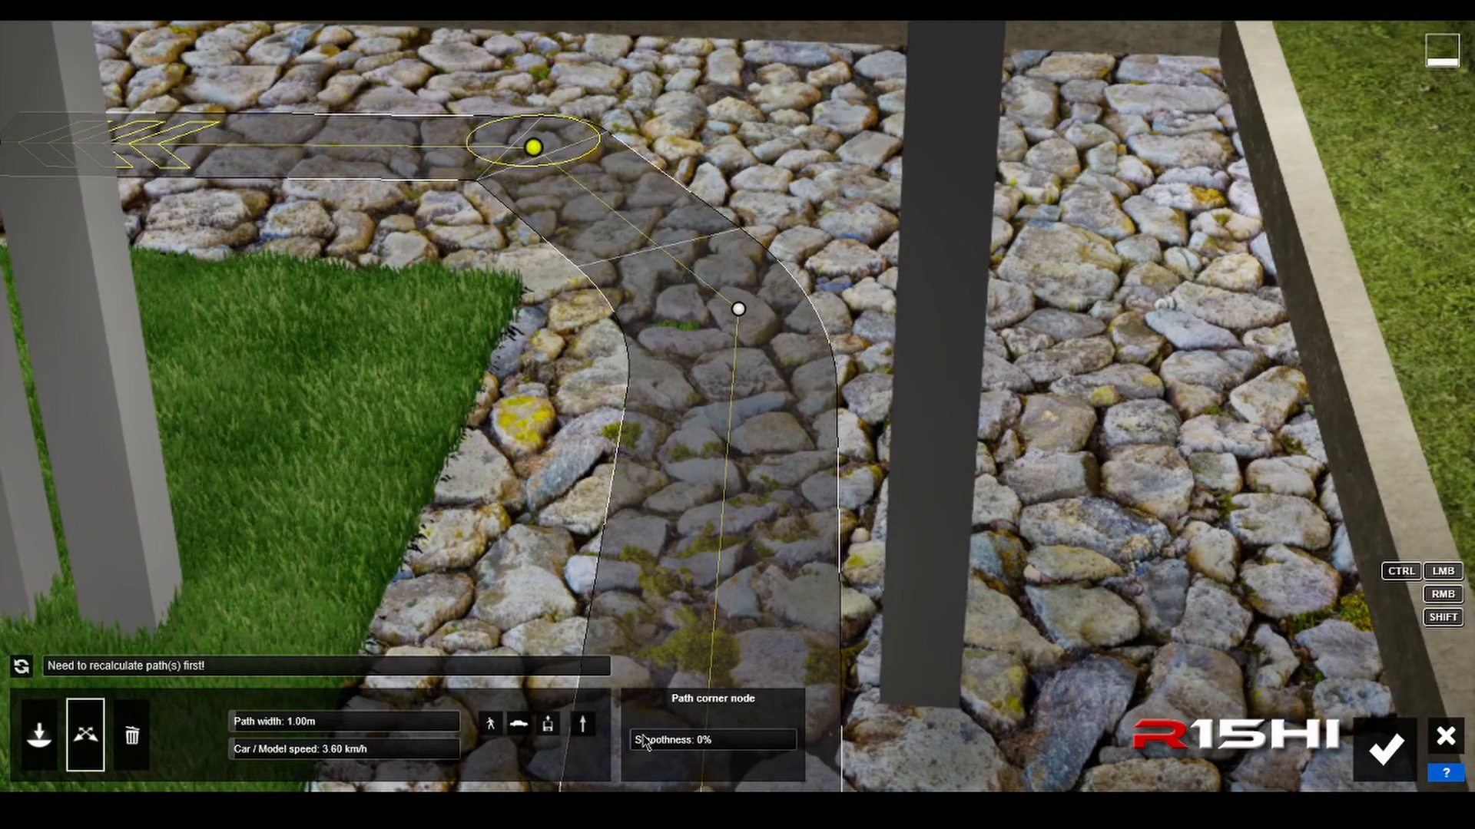
drag(659, 742, 774, 739)
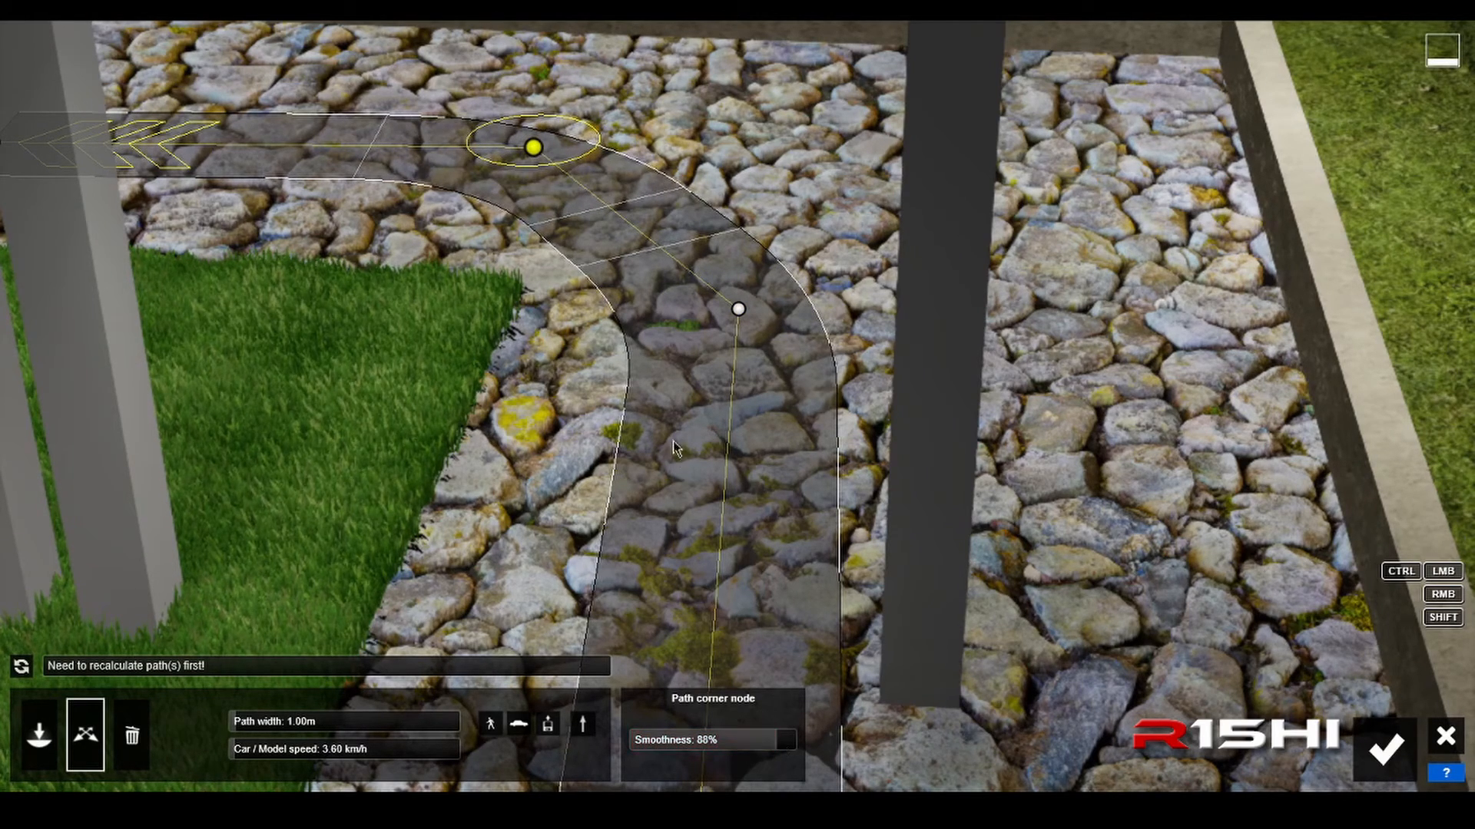
drag(737, 308, 747, 389)
drag(739, 748, 813, 751)
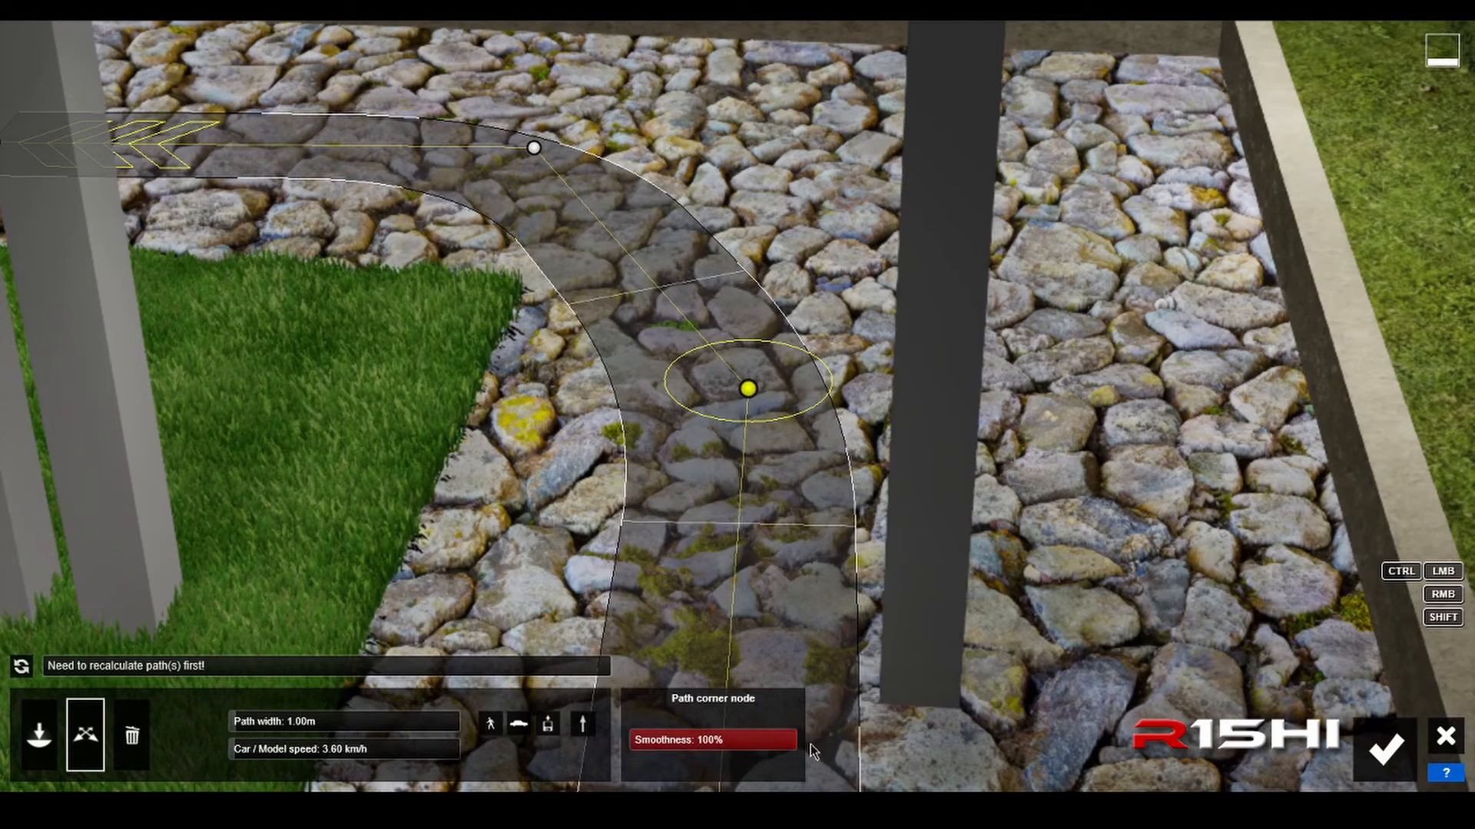
drag(535, 155, 580, 171)
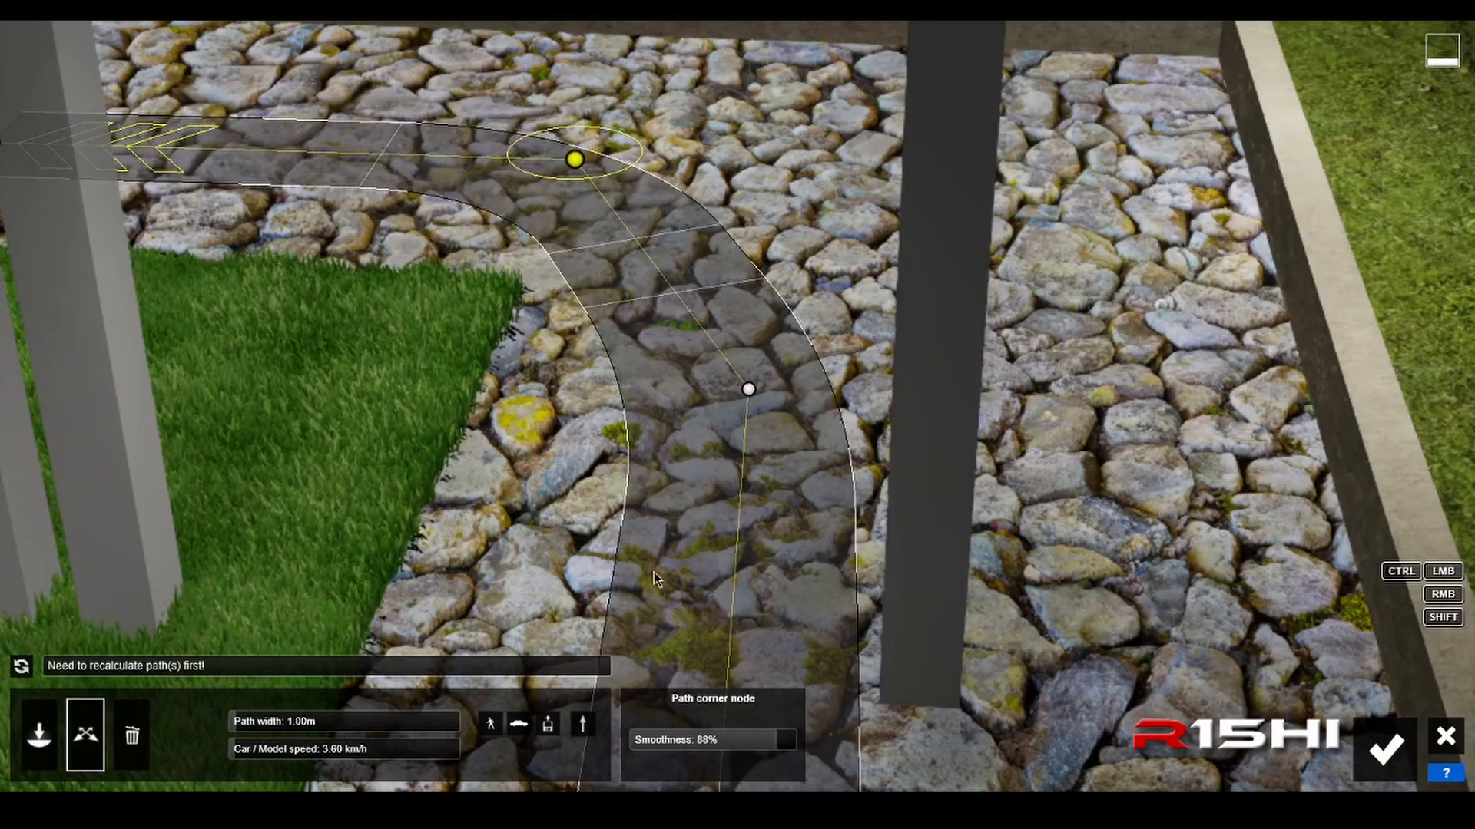
drag(783, 742, 804, 749)
Step: Shift the upper bend node slightly toward the lawn and move the path's end node closer to the entrance steps
right_drag(803, 749, 641, 668)
key(d)
key(a)
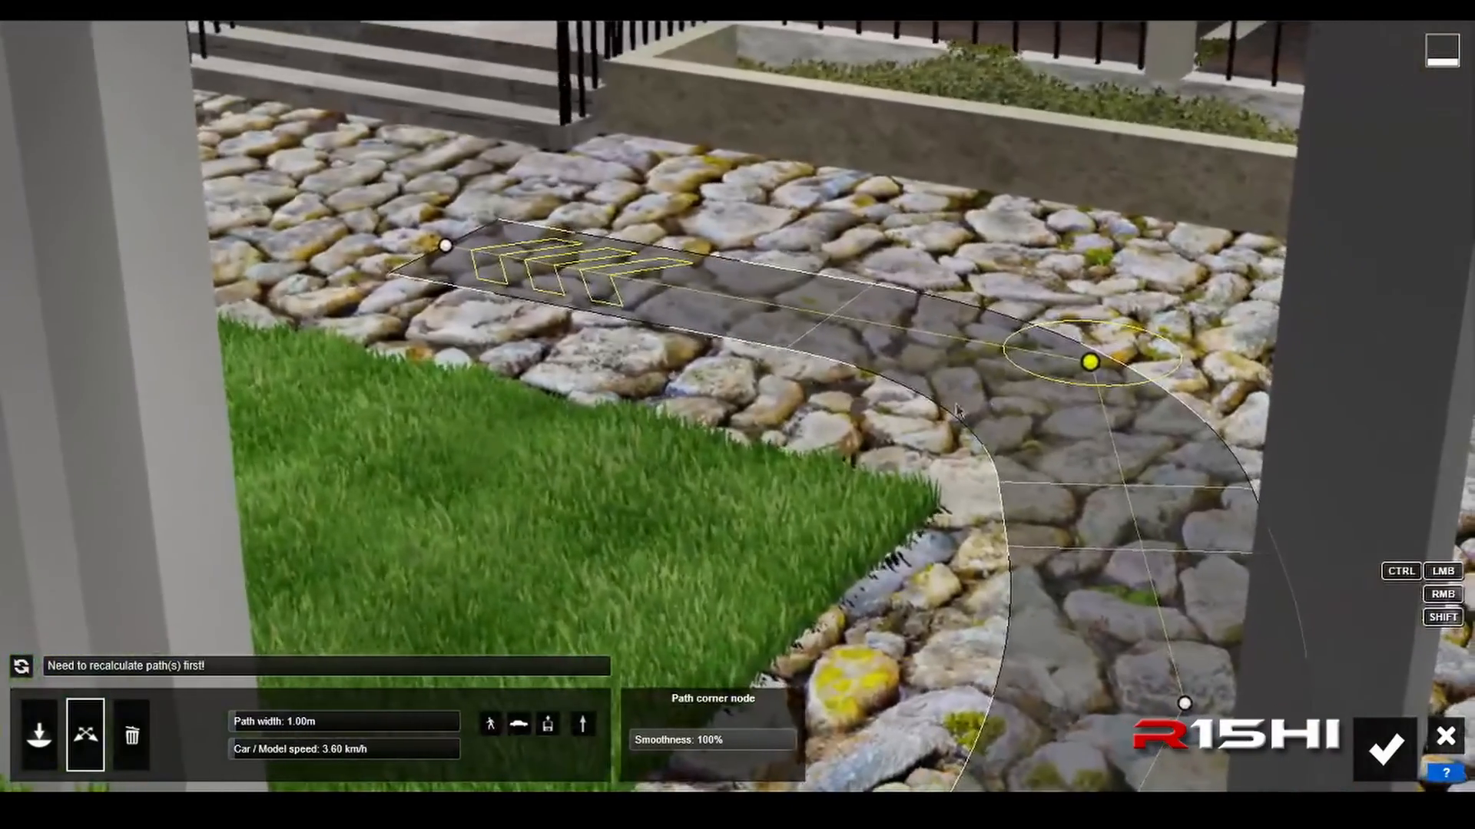
drag(1092, 367, 1053, 403)
drag(443, 258, 293, 208)
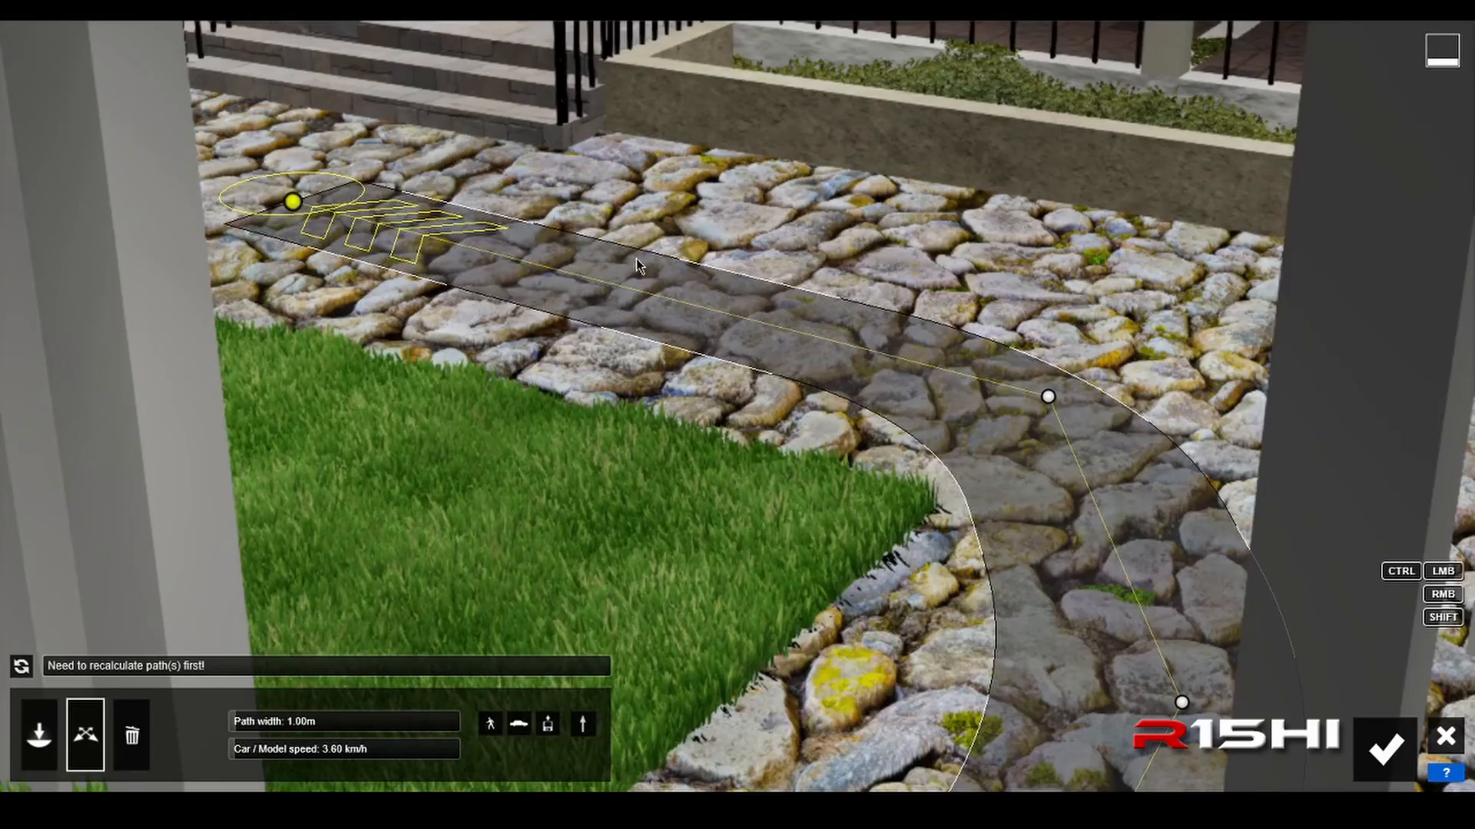
Step: Set the smoothness of the path node on the dark road, beside the institute sign, to 63%
key(s)
right_drag(636, 259, 687, 427)
key(s)
key(s)
key(s)
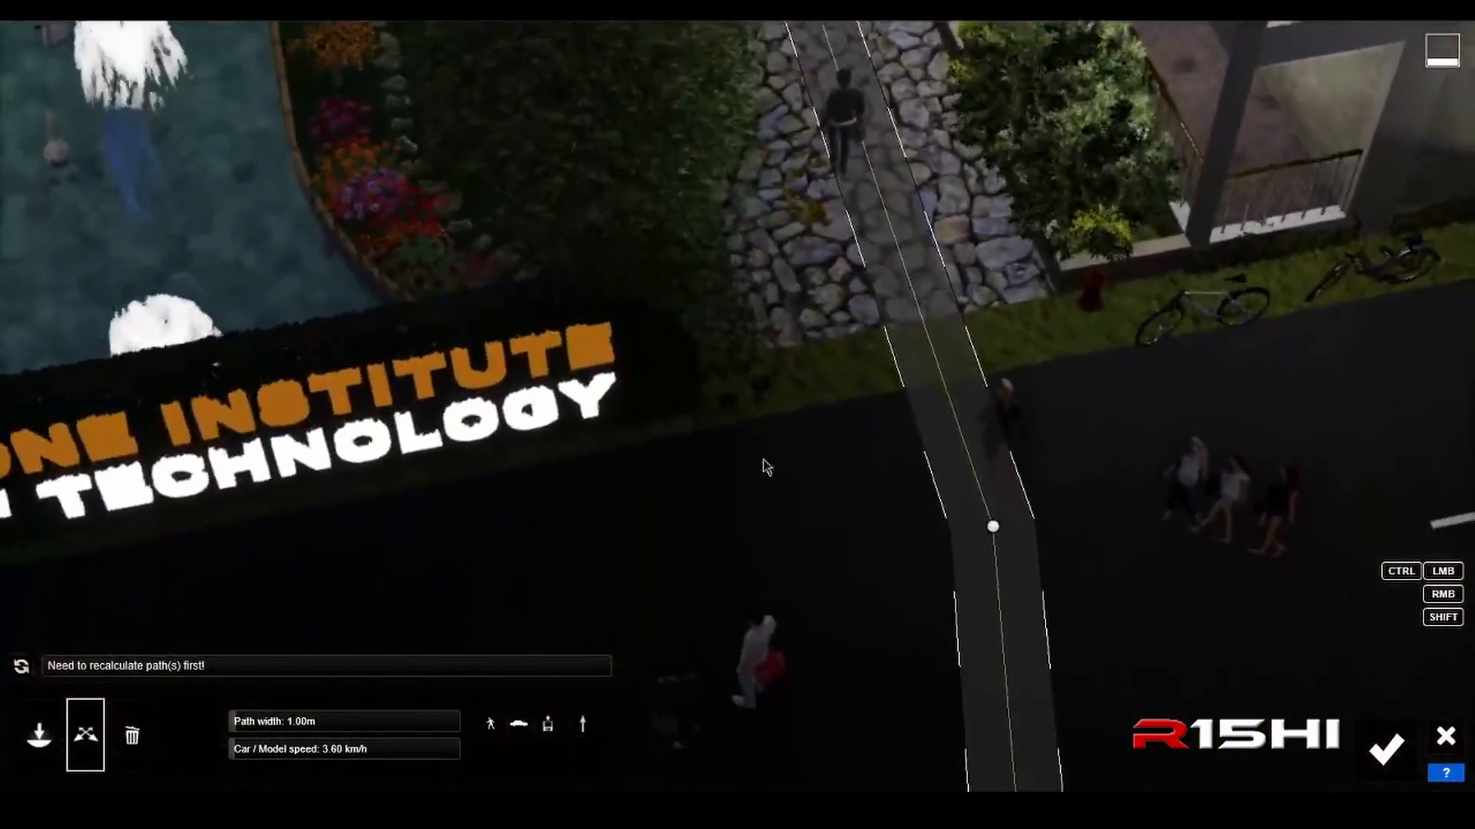
right_drag(764, 460, 743, 403)
click(776, 398)
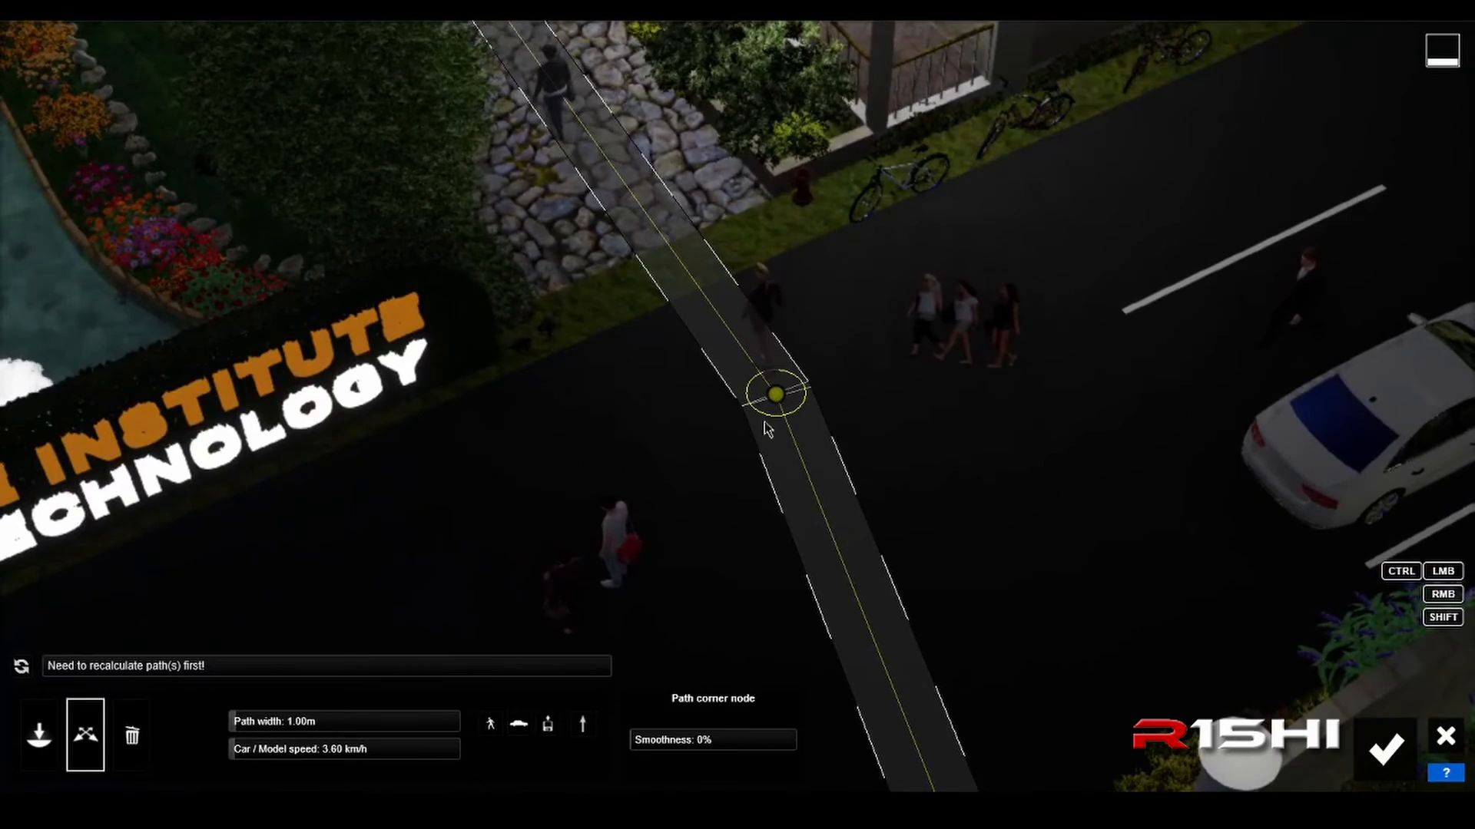
drag(644, 749, 735, 749)
Step: Extend the path's front end with a node on the lawn and smooth the former end node to 100%
key(s)
right_drag(755, 399, 757, 537)
key(s)
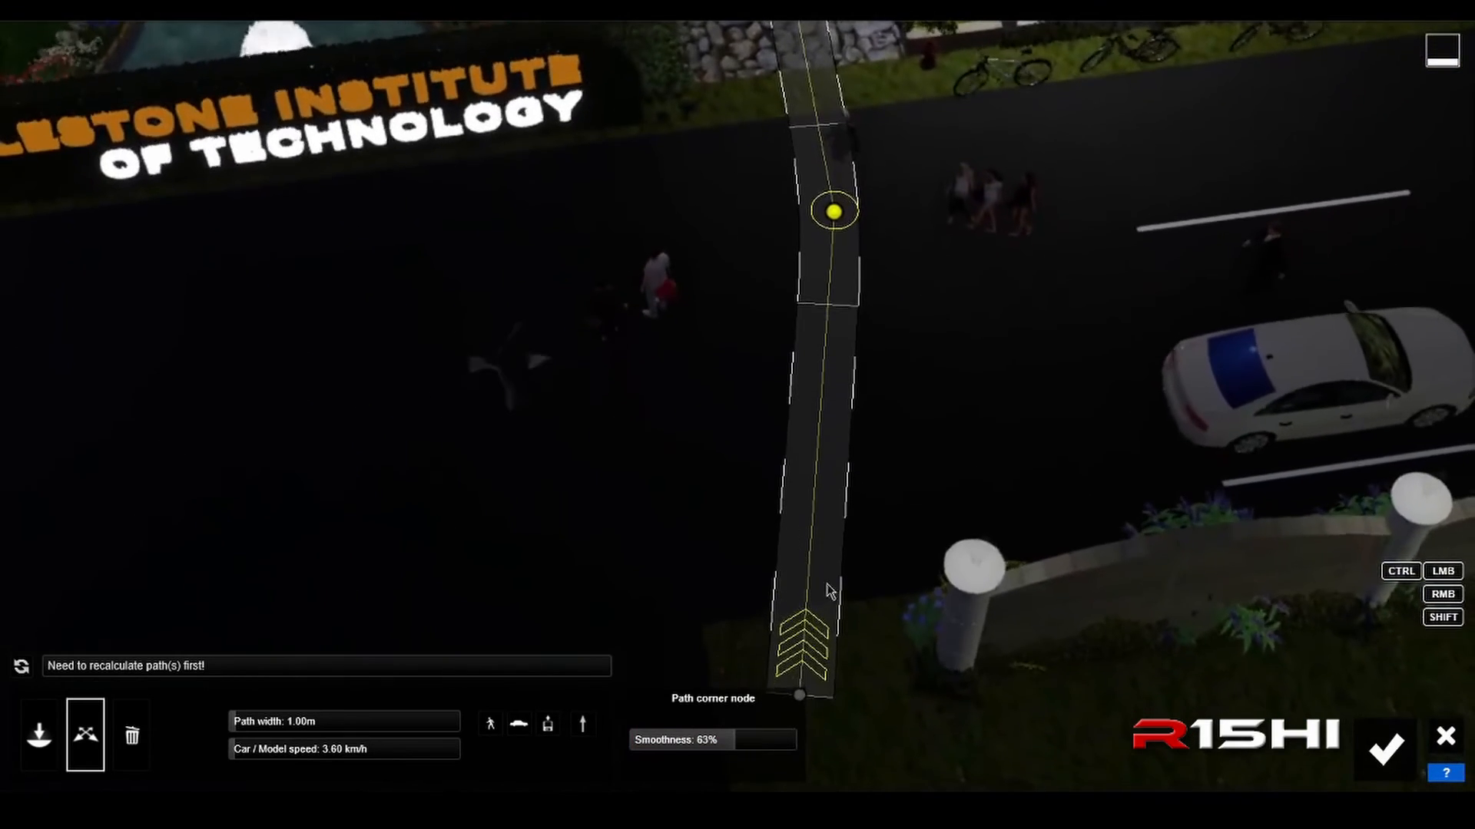
click(800, 683)
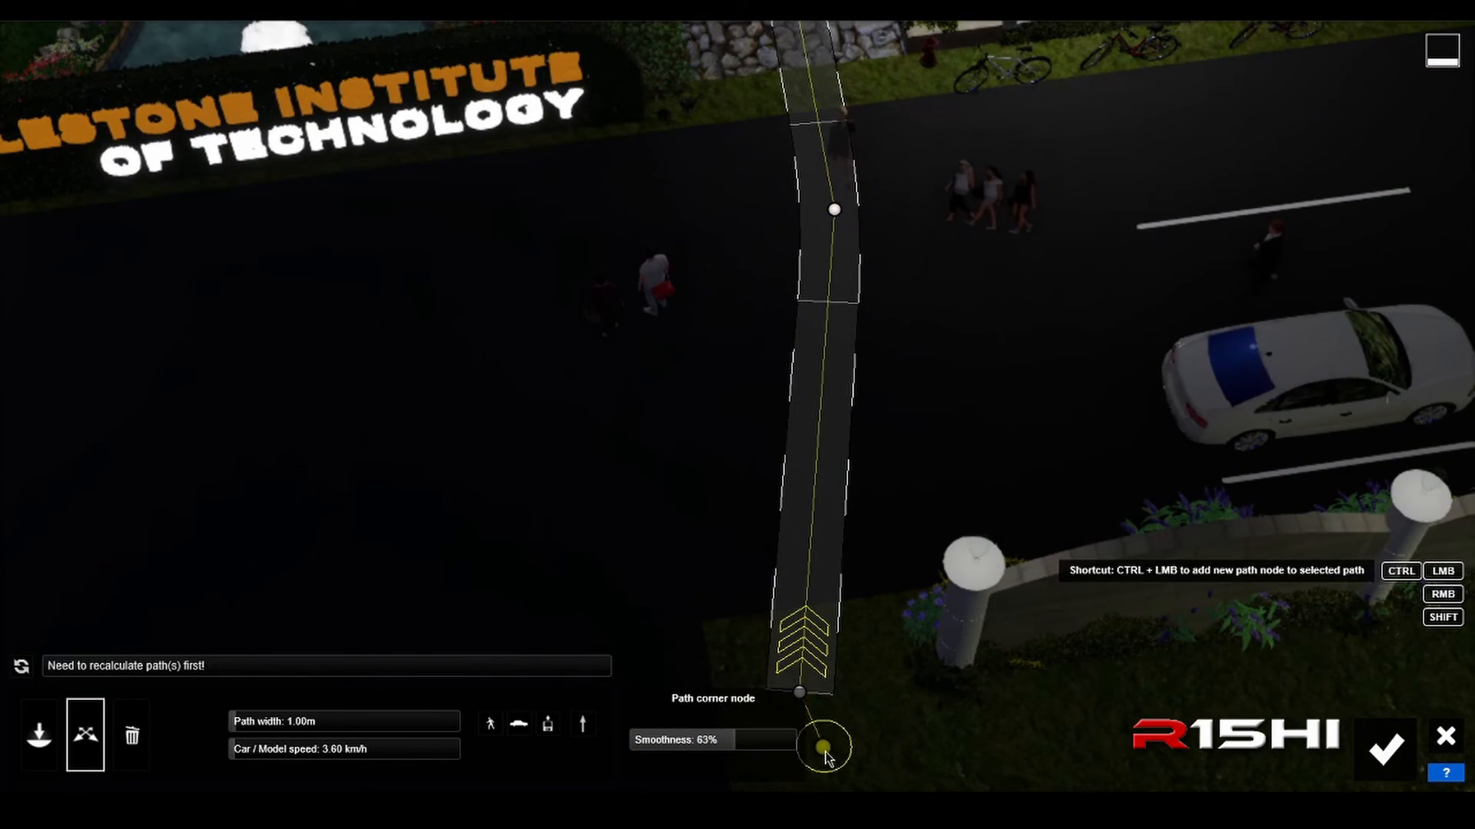
ctrl+click(823, 772)
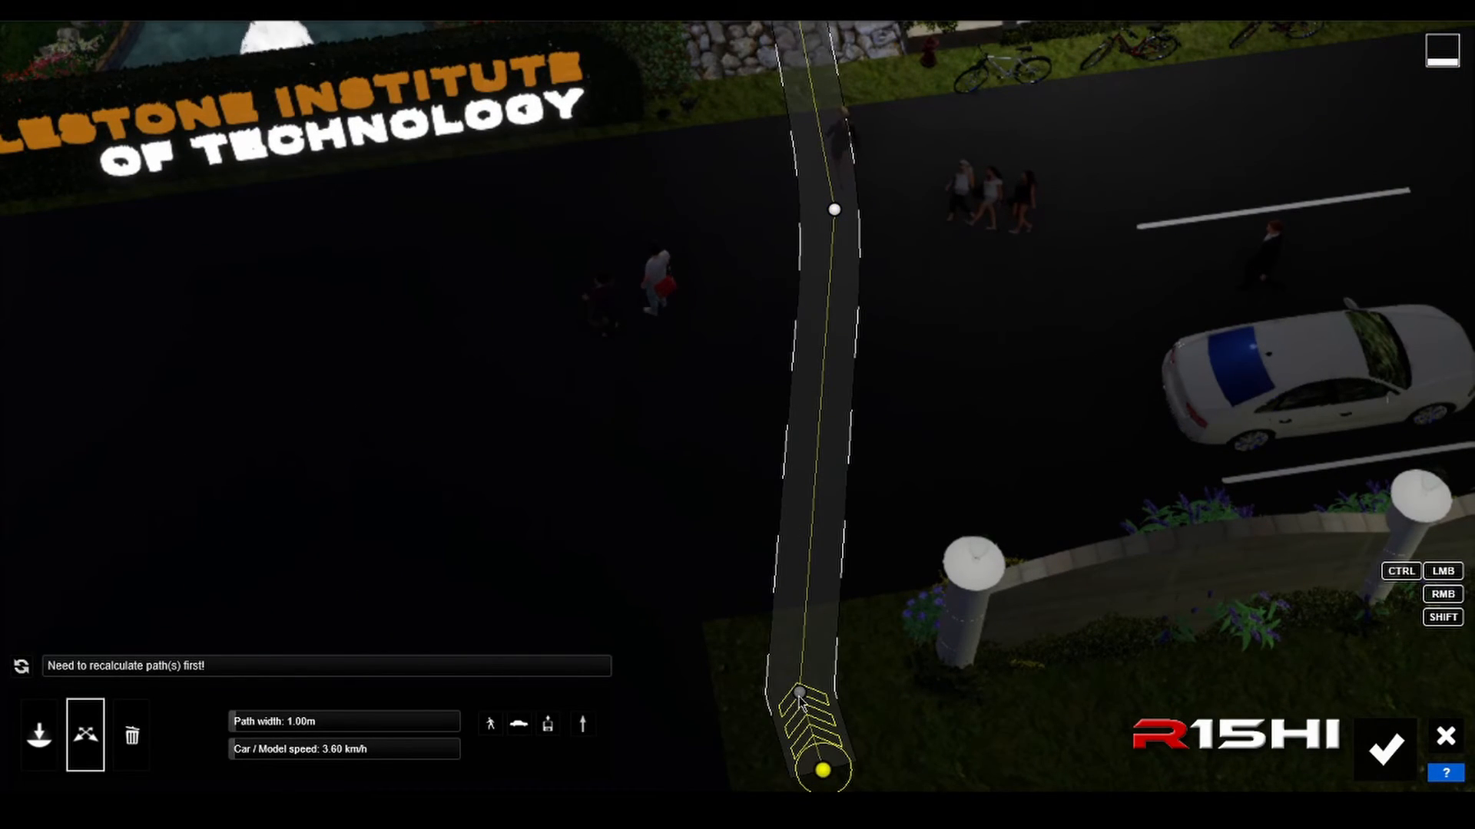
click(799, 695)
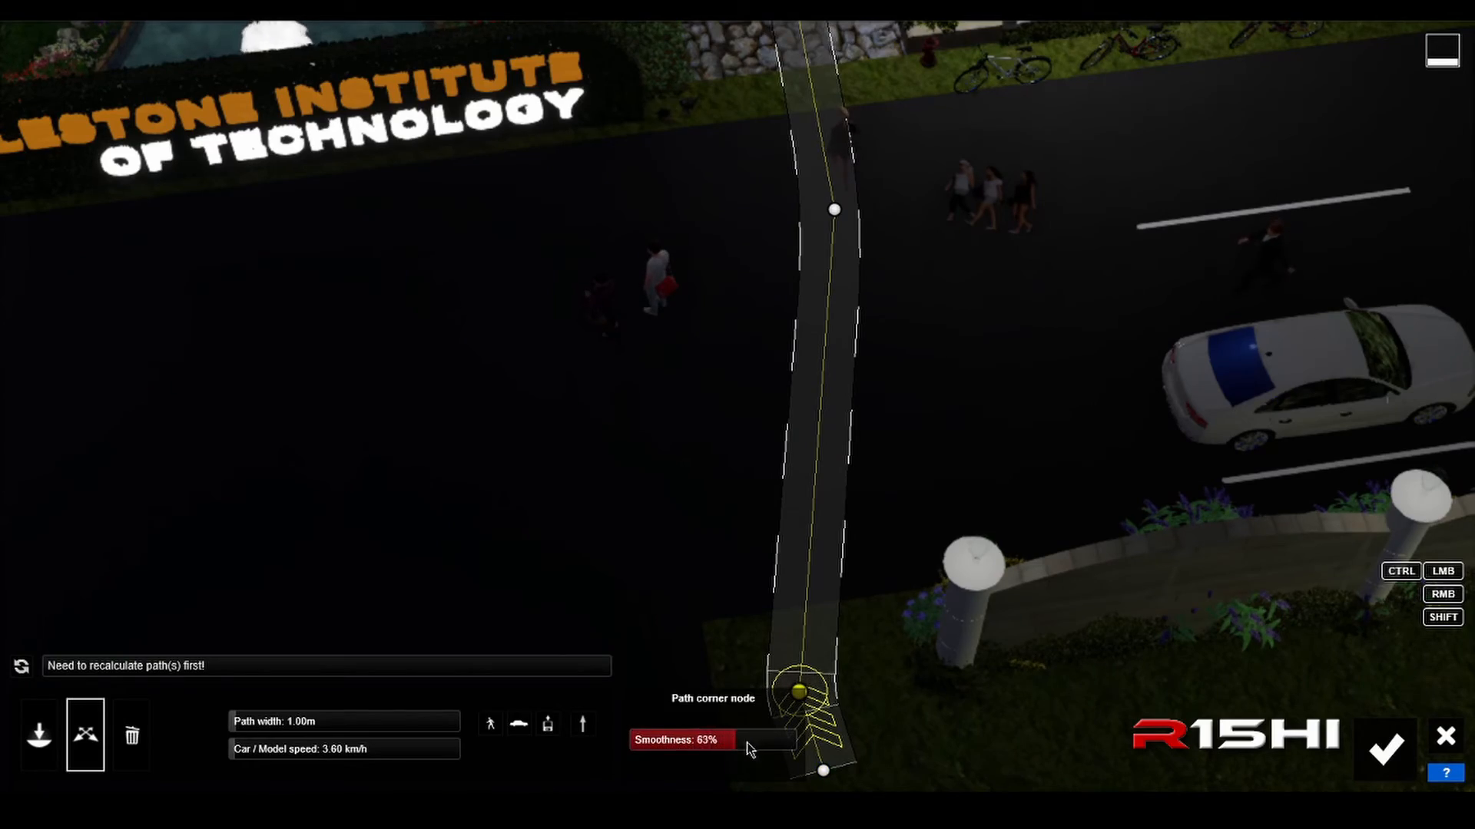
Step: Examine the path's course from the road to the cobblestone walkway and its width around the walking people
key(w)
right_drag(831, 641, 799, 653)
right_drag(768, 538, 814, 566)
key(e)
key(d)
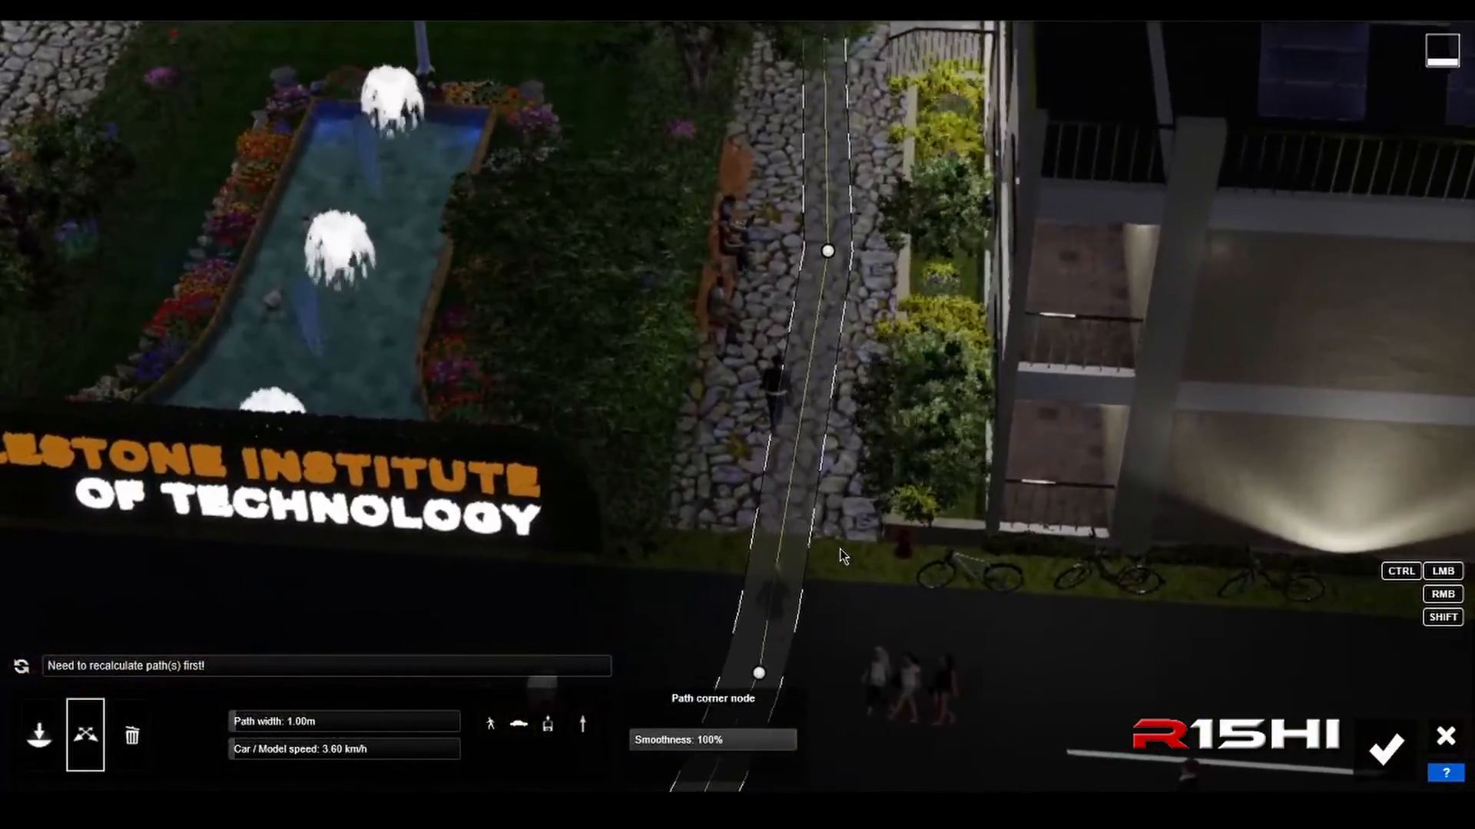
key(a)
key(q)
key(e)
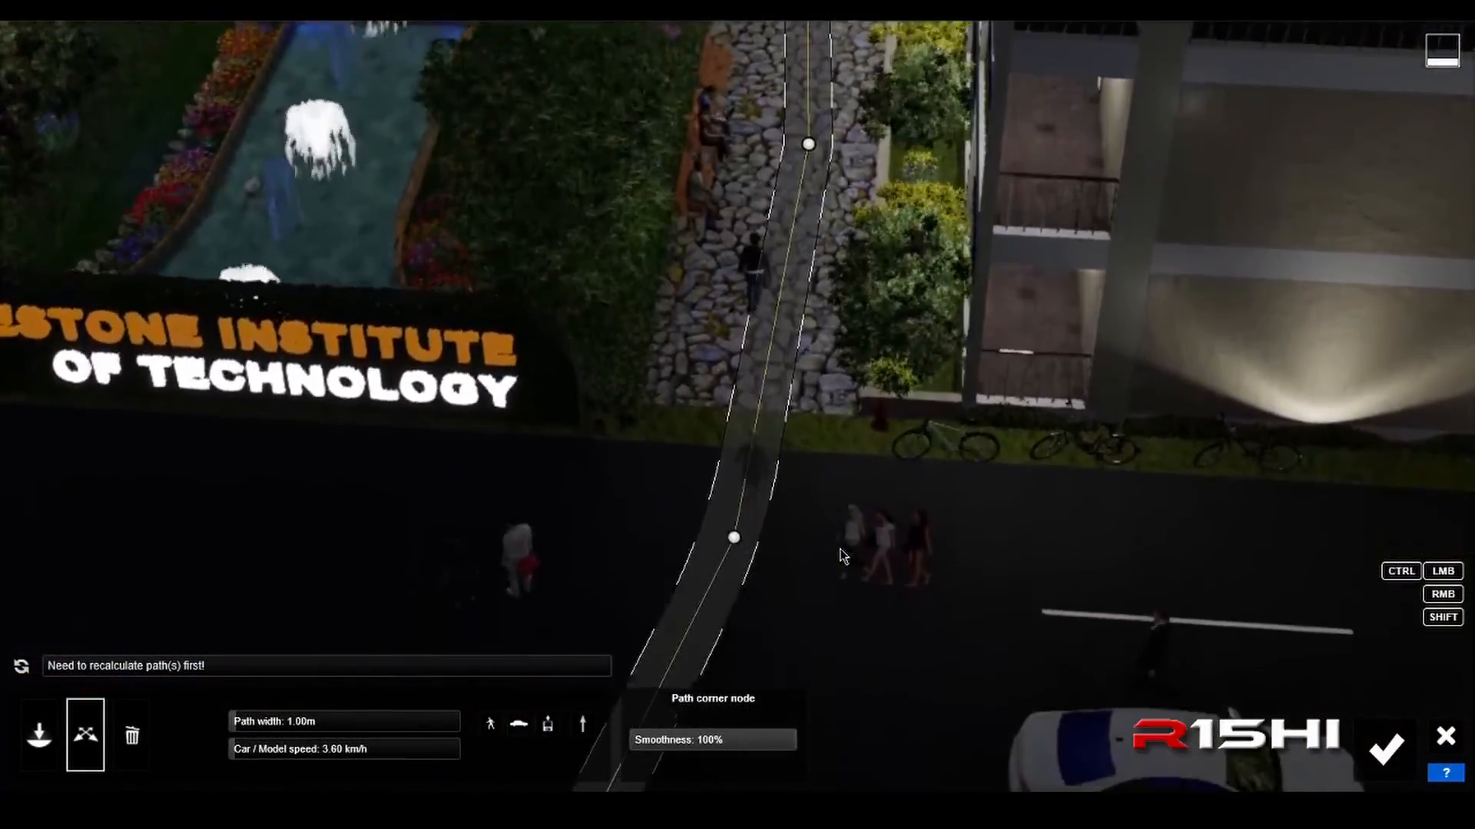
key(a)
key(w)
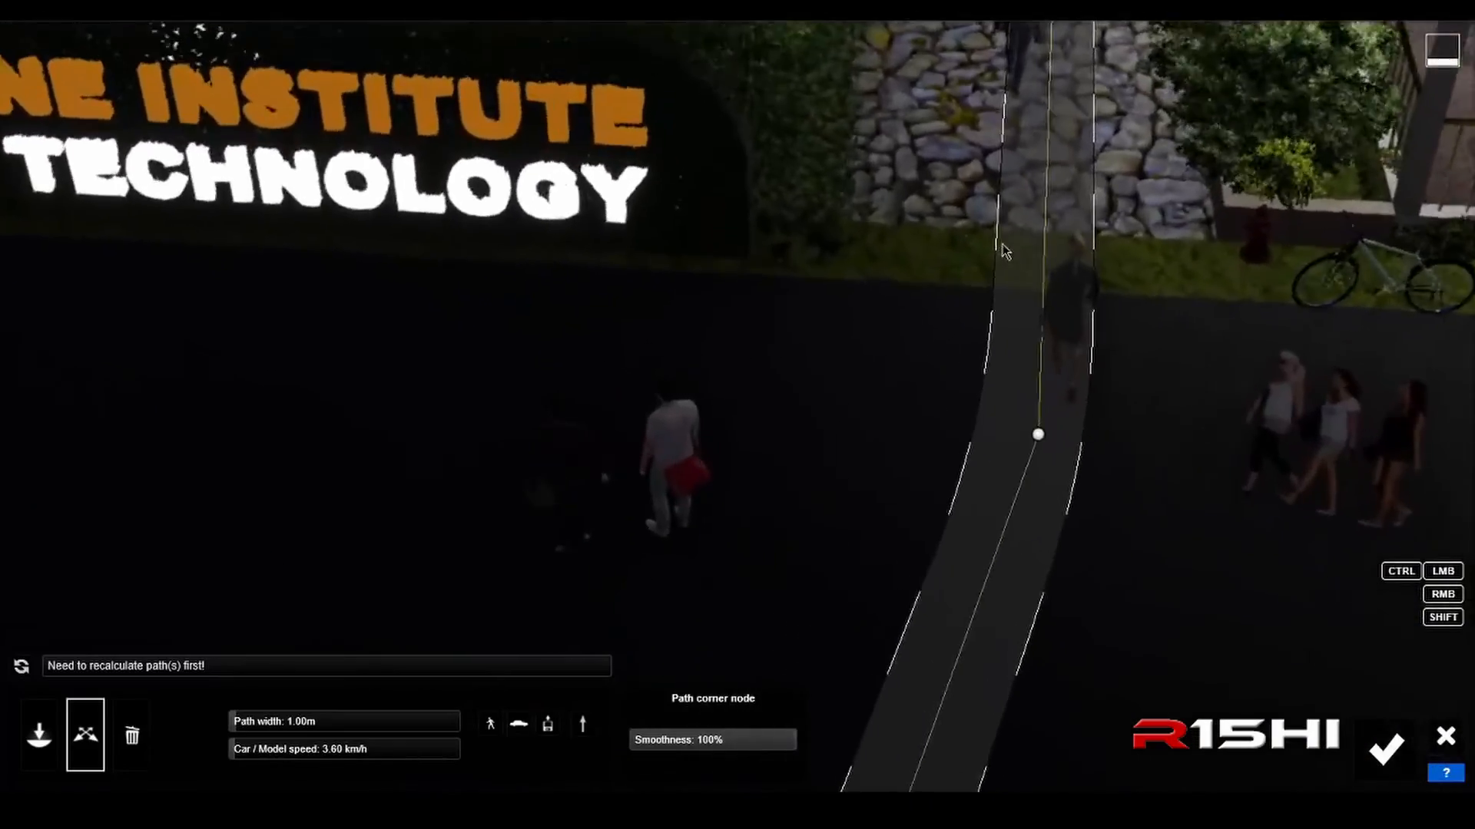
right_drag(984, 393, 1081, 304)
key(w)
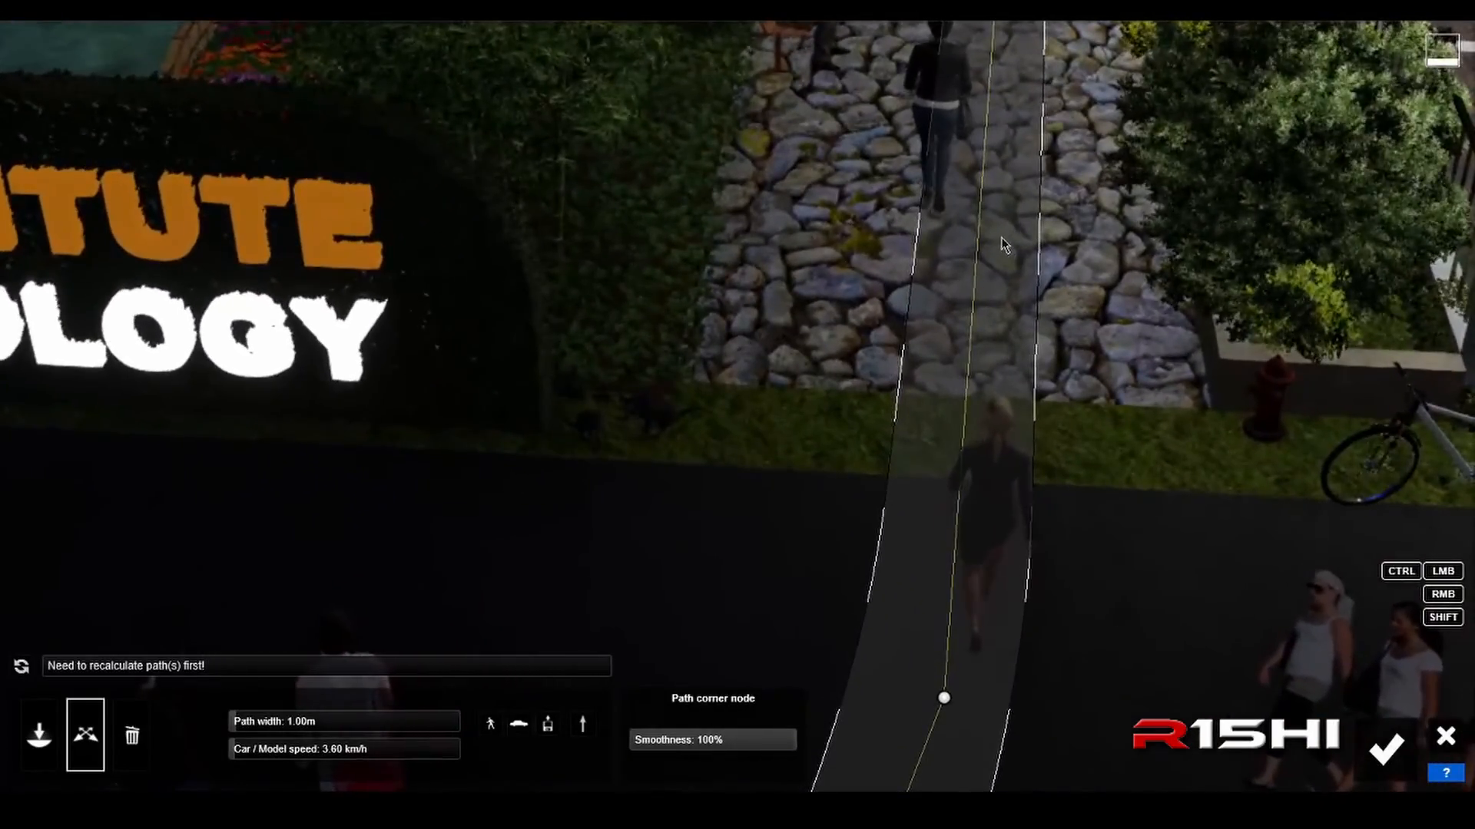
key(d)
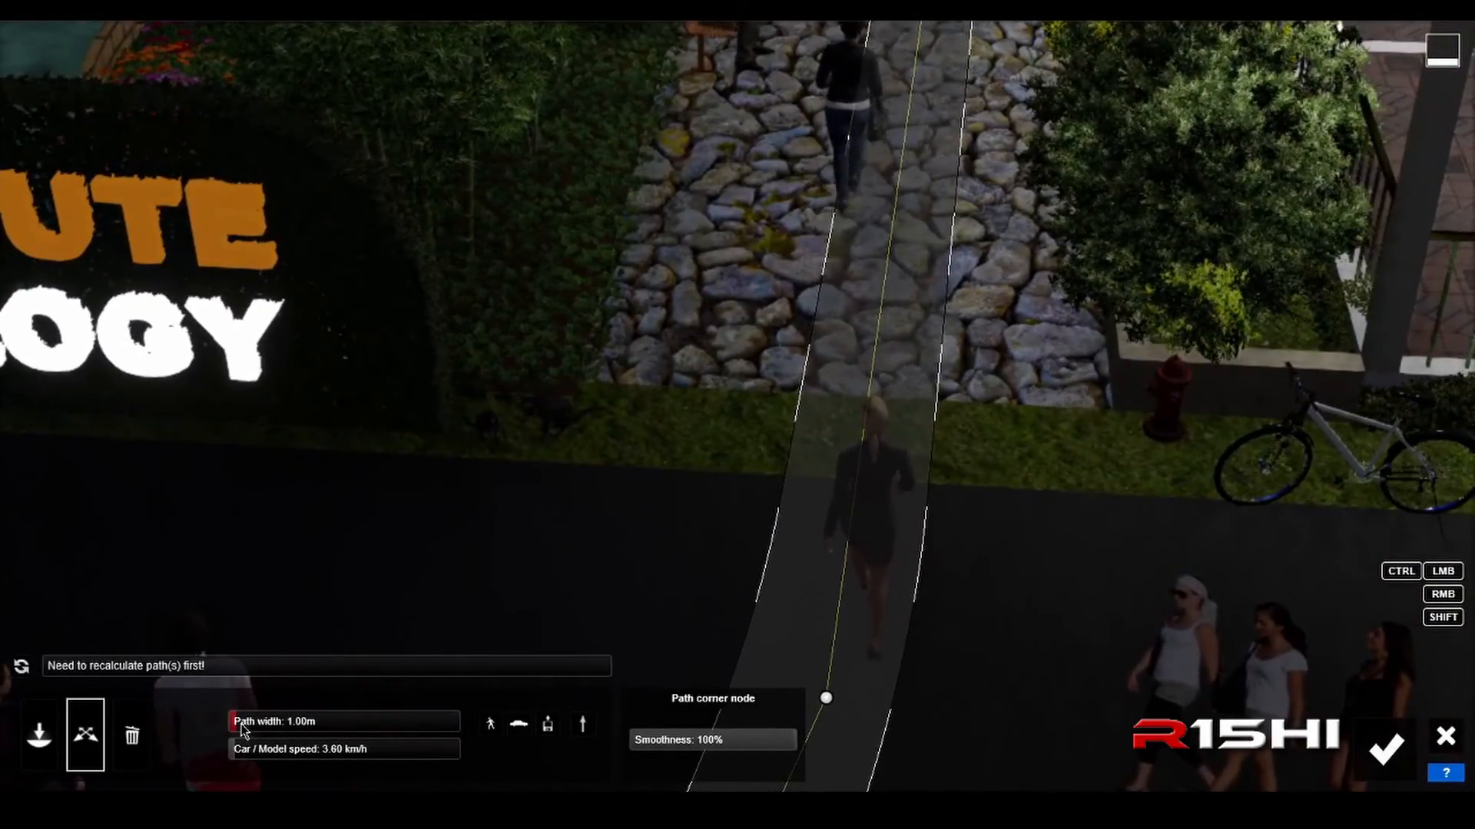
Step: Widen the path to 1.44 m
scroll(243, 728, up, 2)
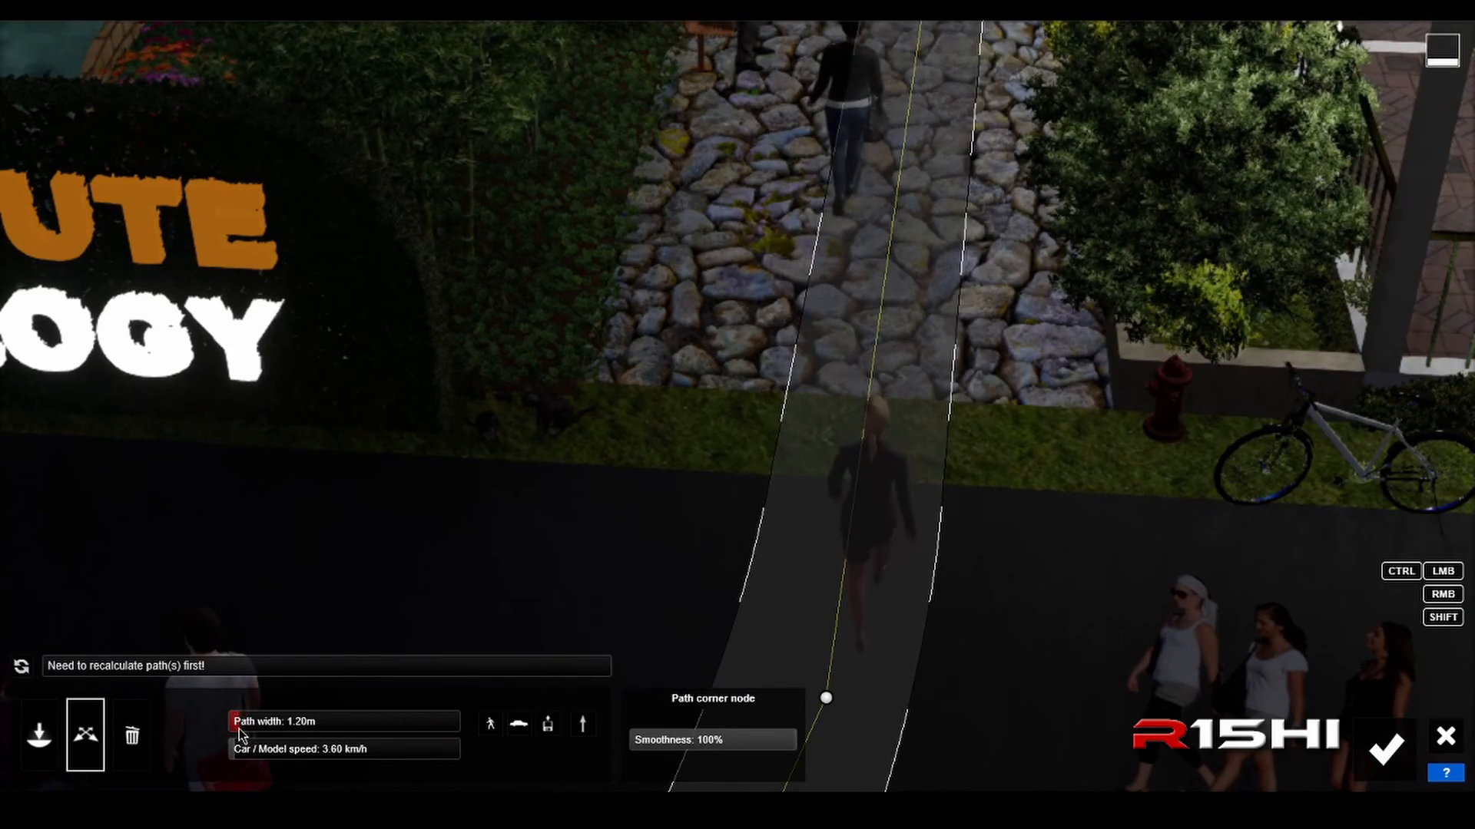
scroll(243, 734, up, 3)
scroll(242, 735, down, 1)
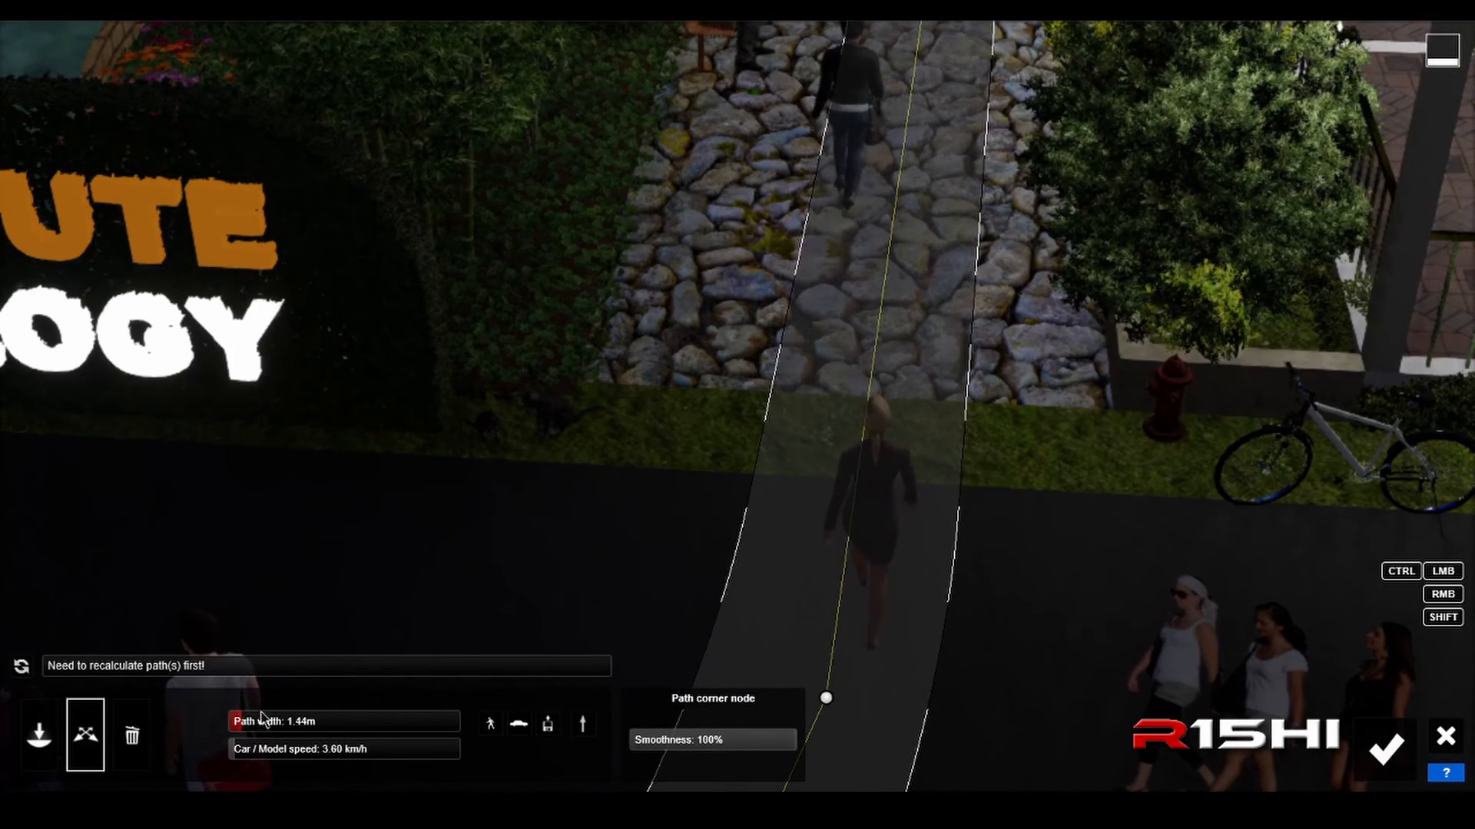
Step: Limit the path to people by excluding the vehicle and other model types, and recalculate the paths
right_drag(491, 495, 536, 491)
key(s)
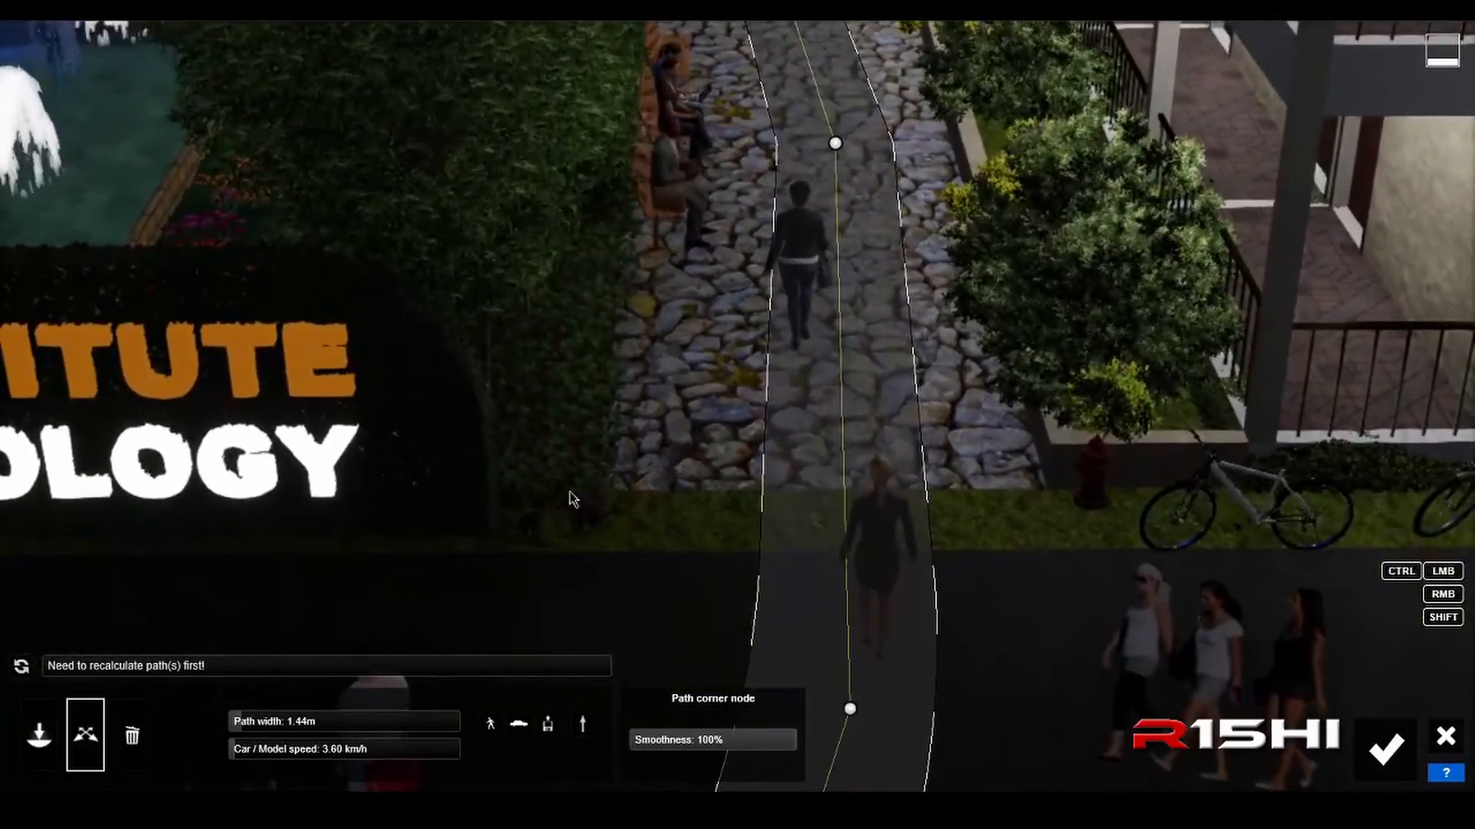
right_drag(808, 460, 856, 488)
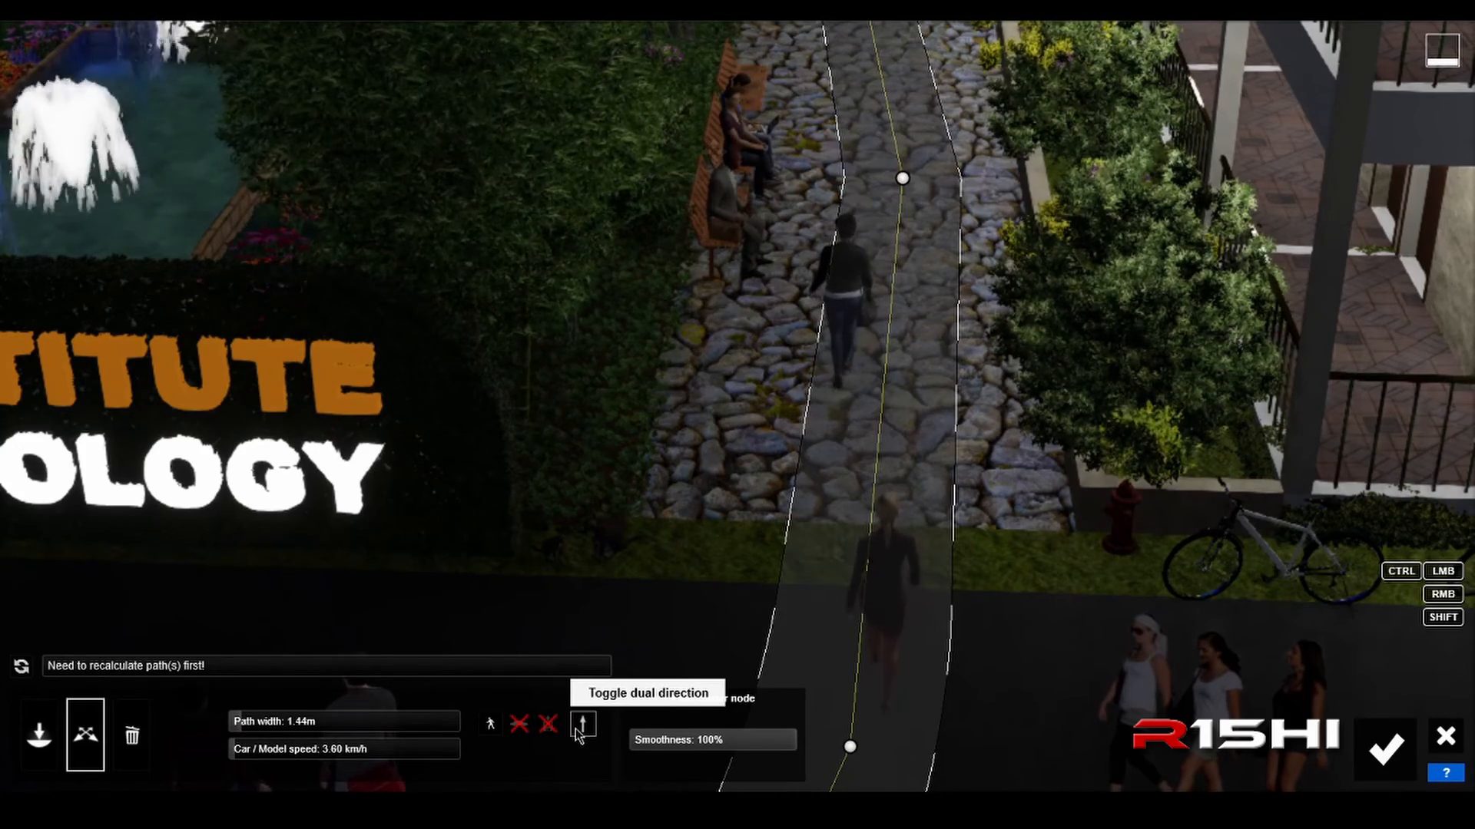
click(22, 667)
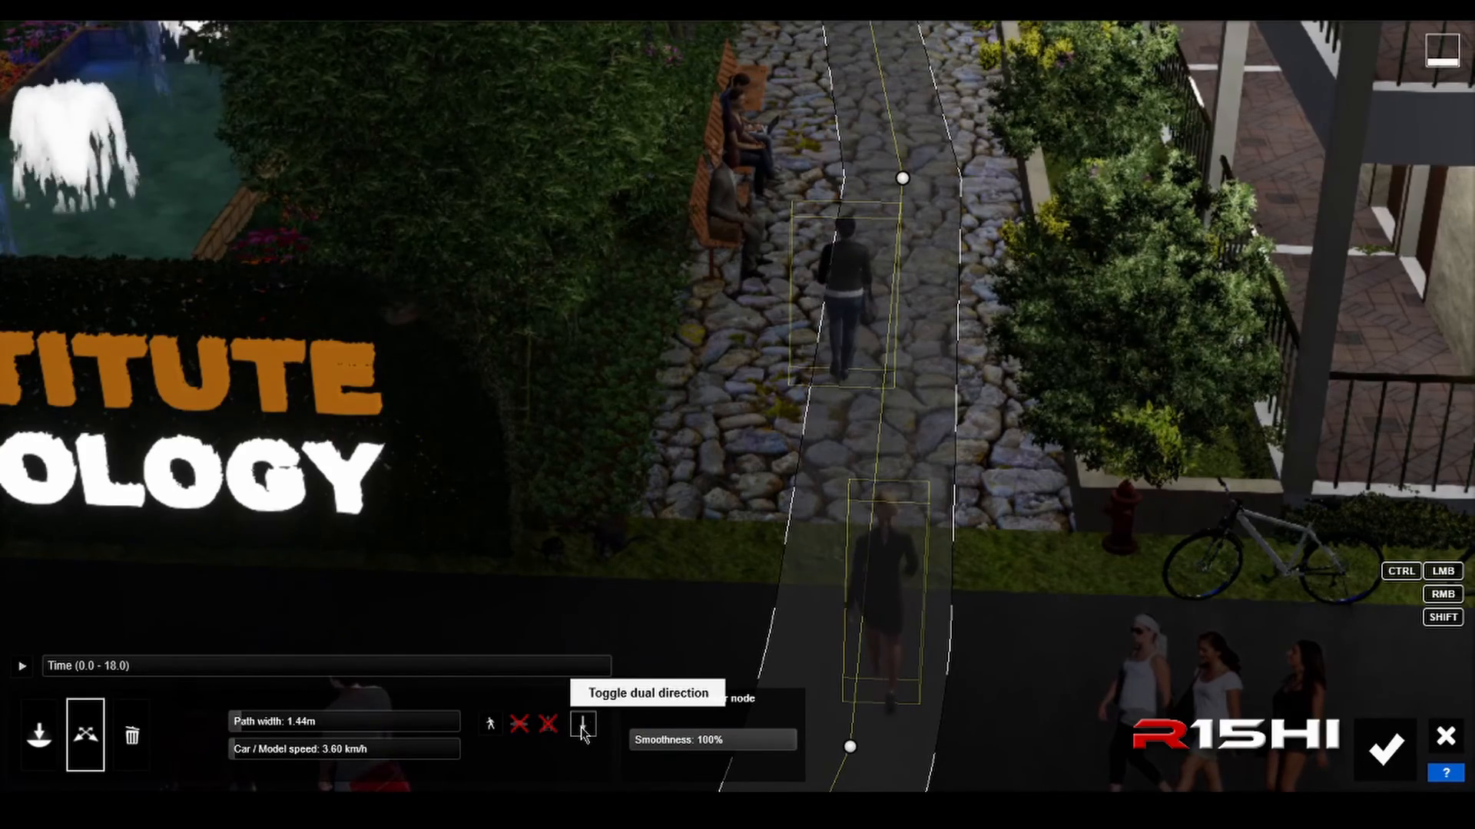
Step: Enable dual direction for the path and play the animation to check how the people walk along the walkway
click(23, 667)
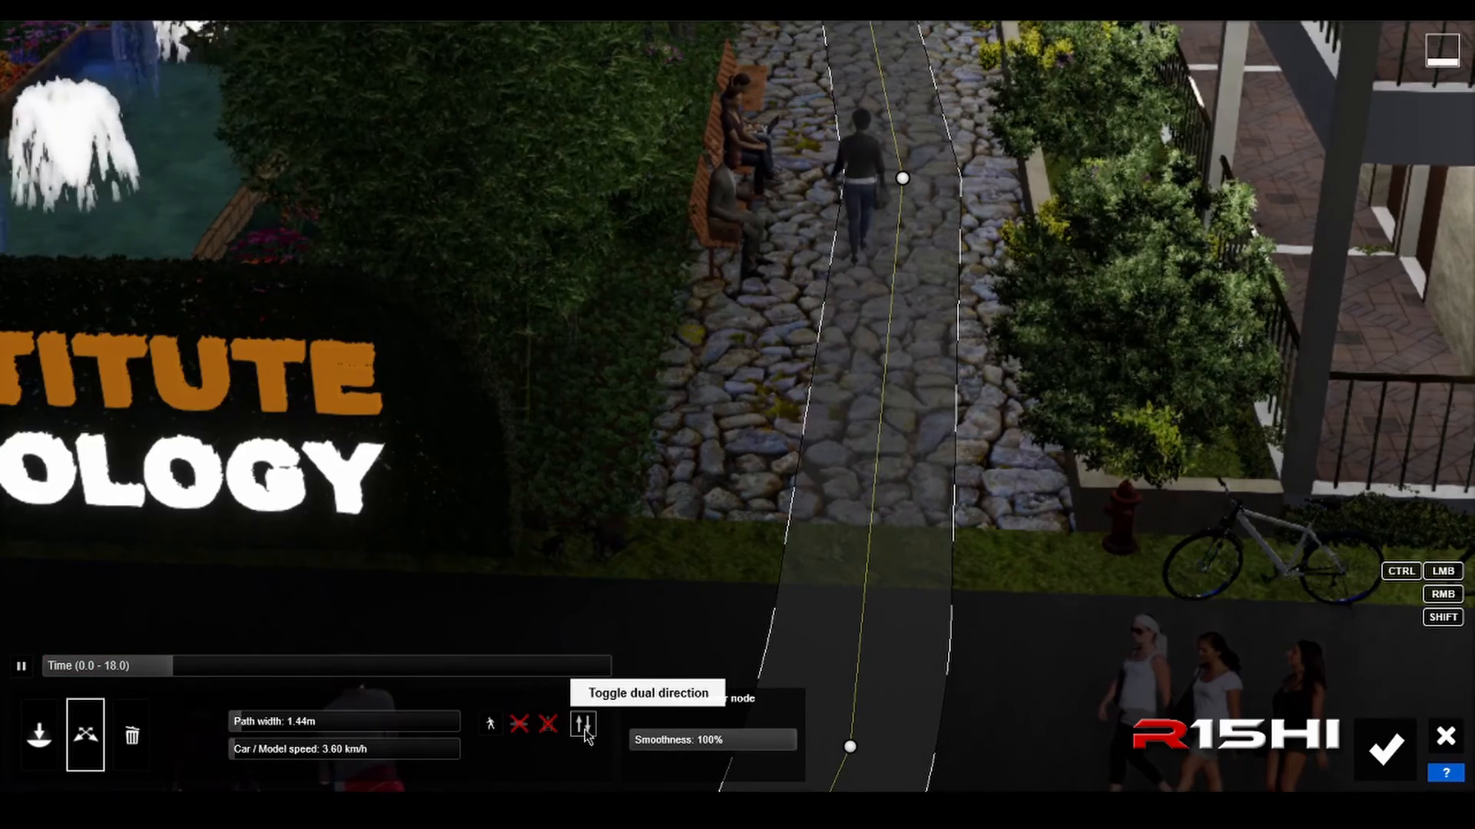
scroll(787, 576, down, 5)
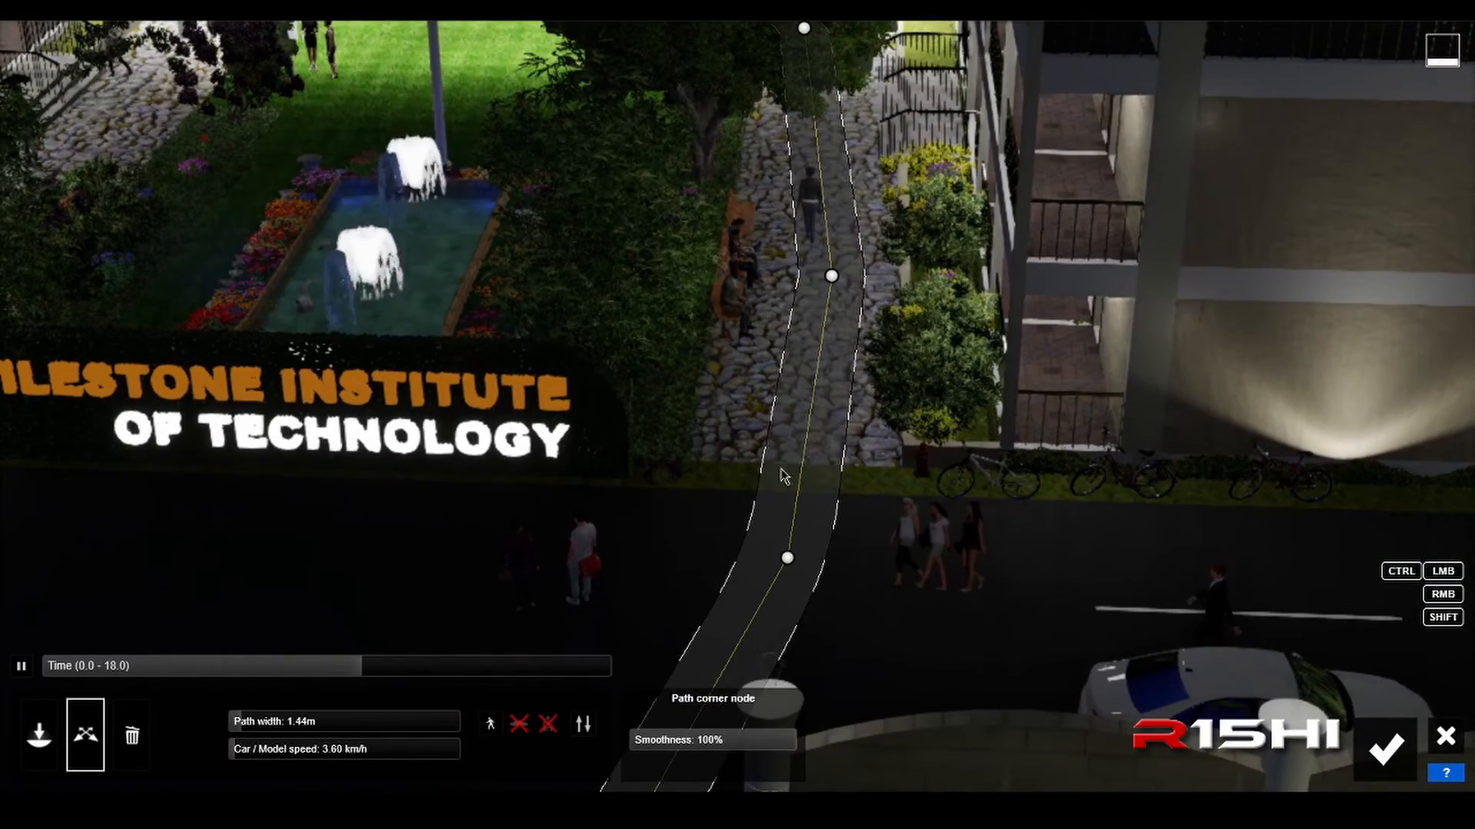
scroll(665, 664, down, 5)
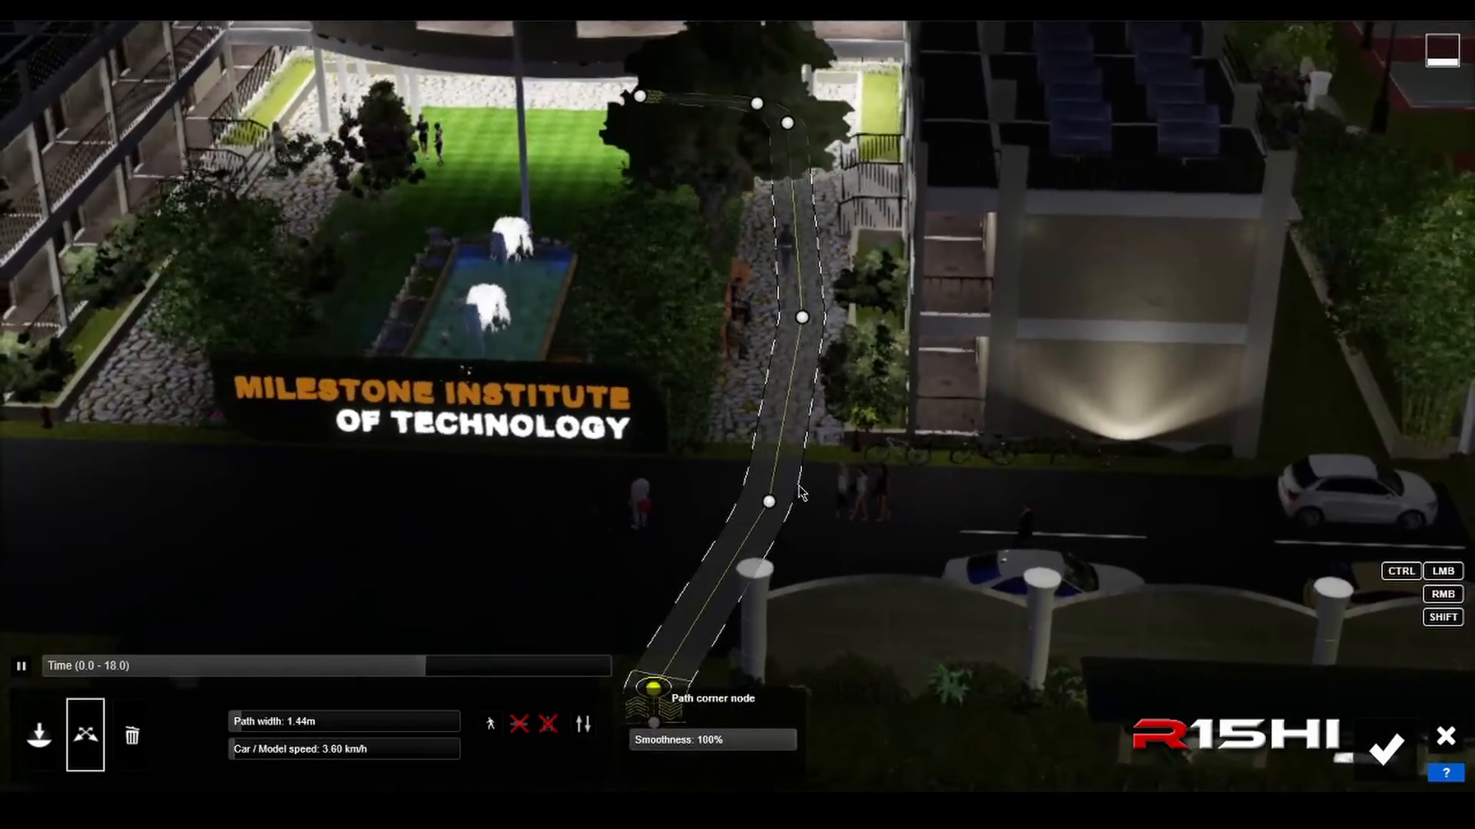
scroll(799, 491, up, 5)
mouse_move(800, 491)
right_down()
mouse_move(803, 346)
mouse_move(801, 474)
right_up()
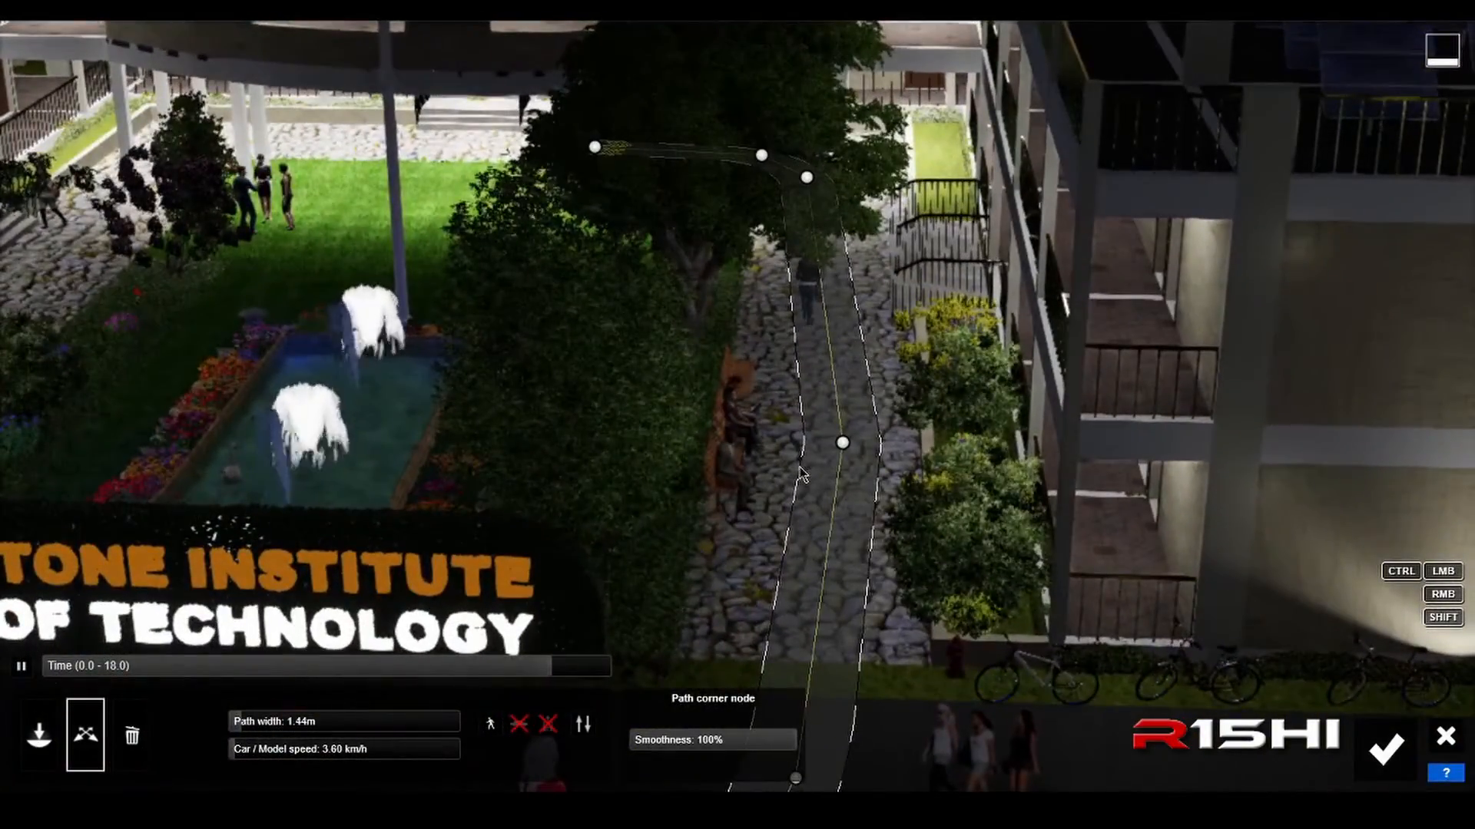
key(e)
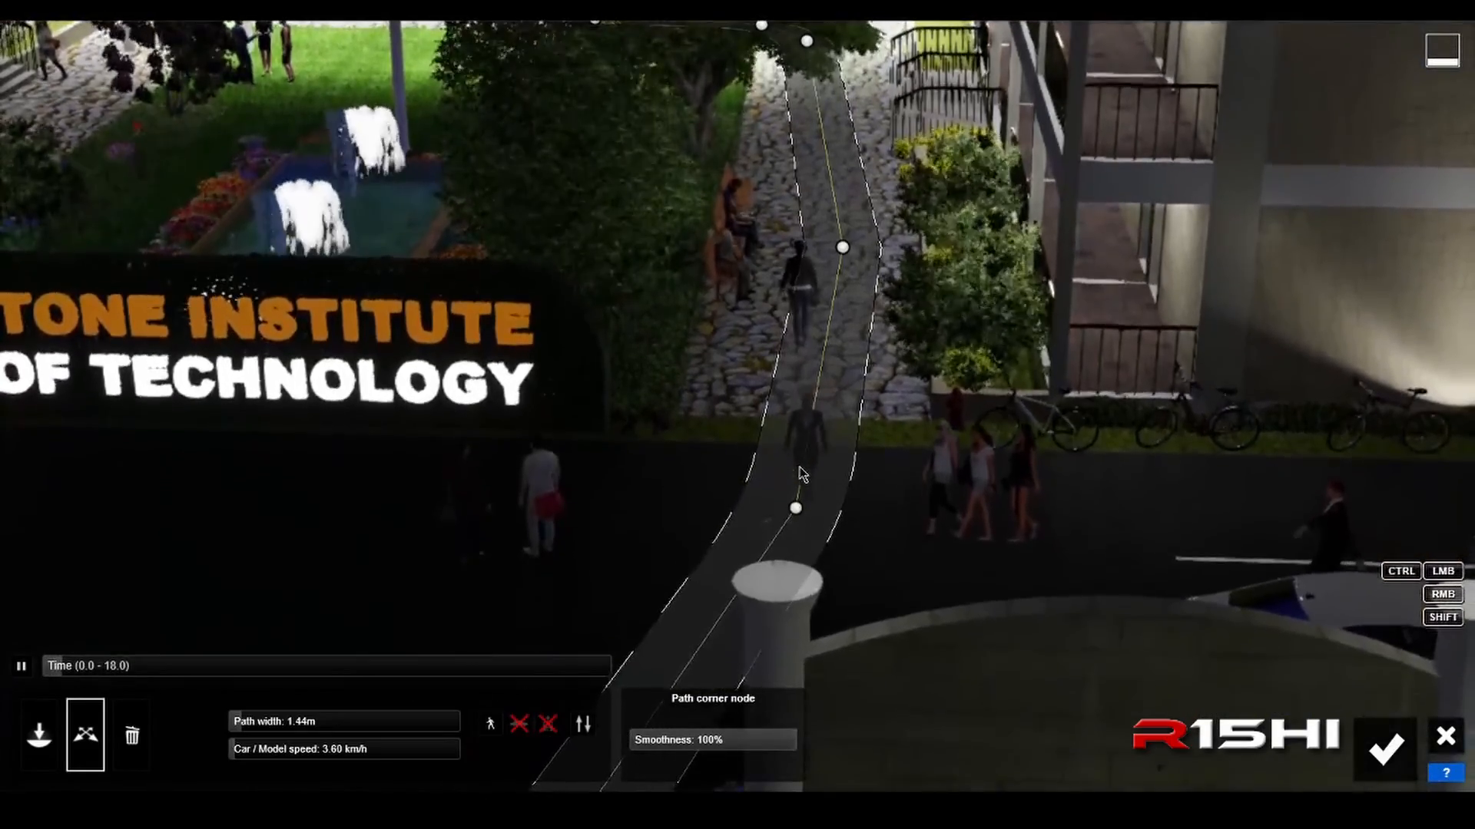
Step: Turn off dual direction for the cobblestone walkway path and accept the Mass Move edits
key(a)
right_drag(799, 474, 791, 477)
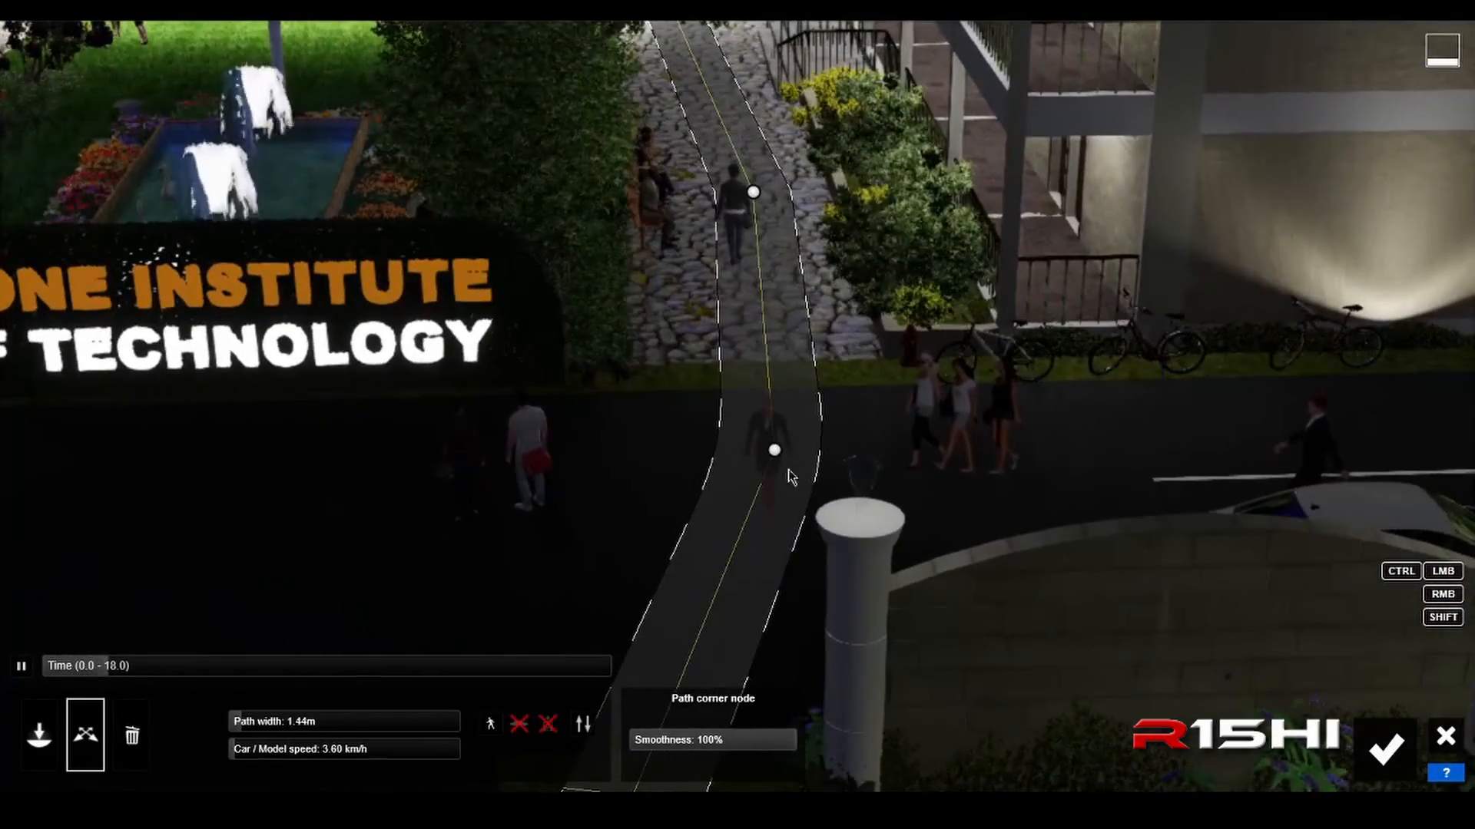
mouse_move(485, 673)
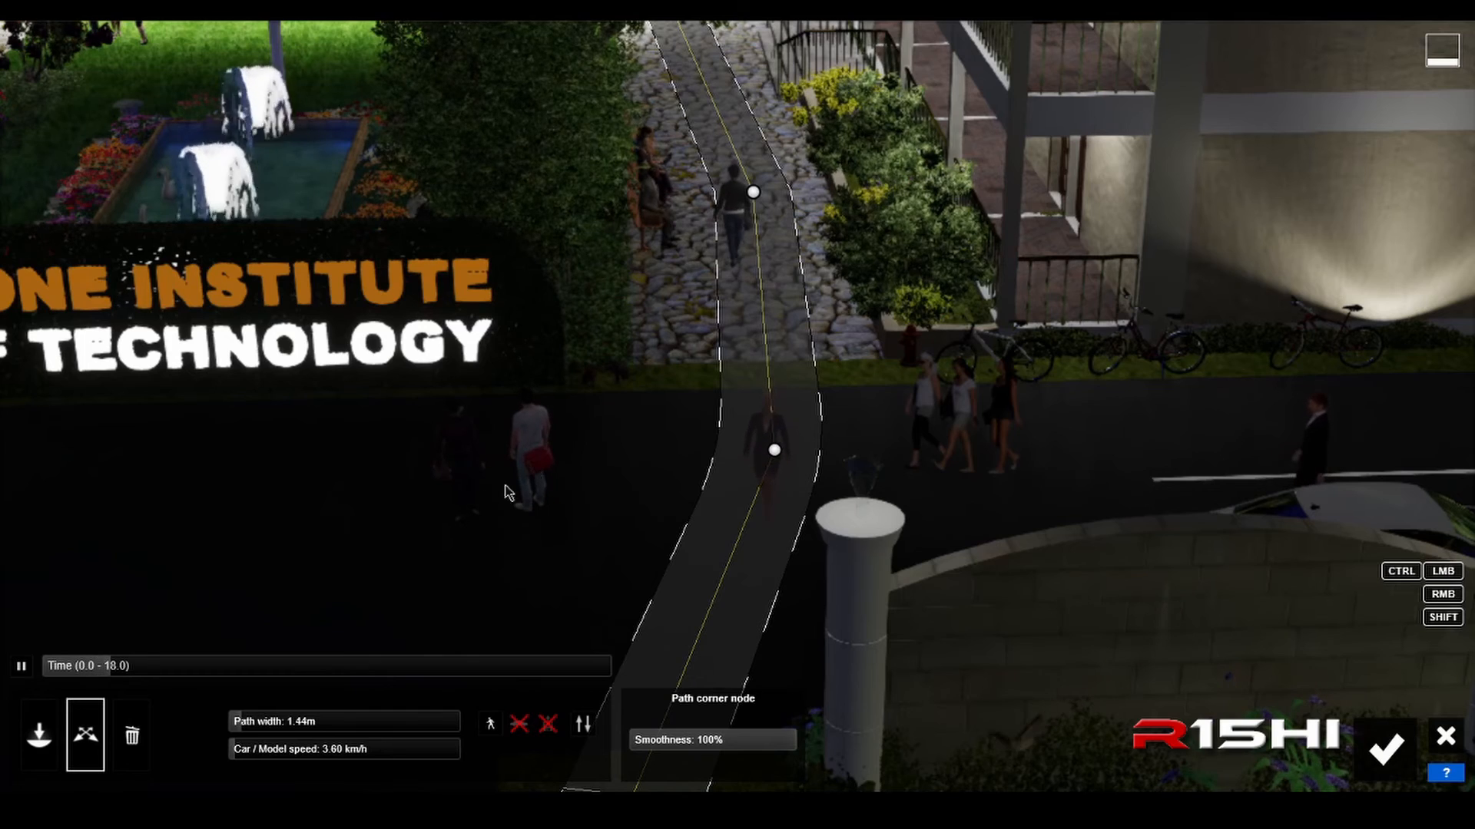
click(583, 725)
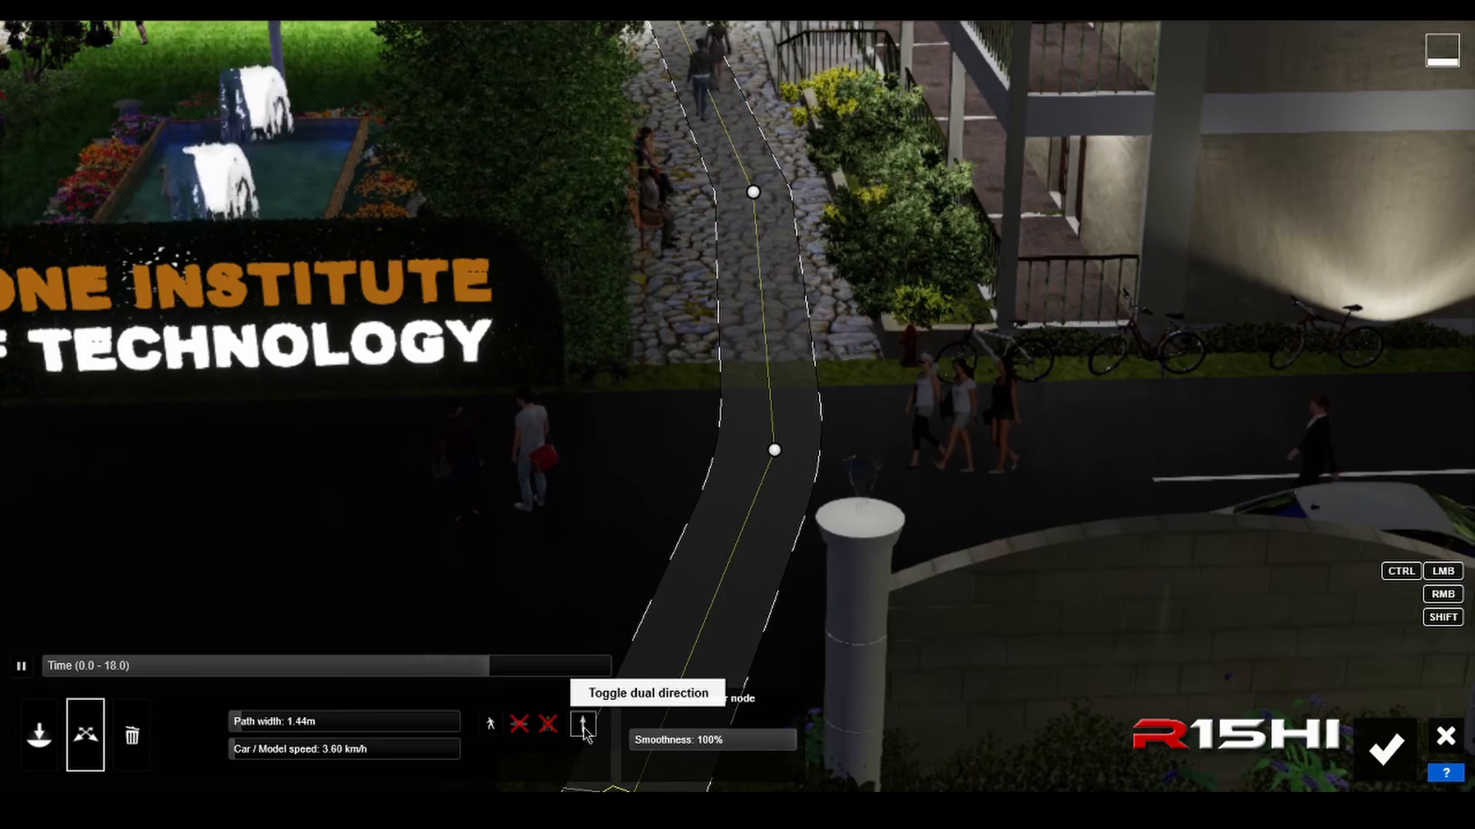
right_drag(664, 551, 649, 459)
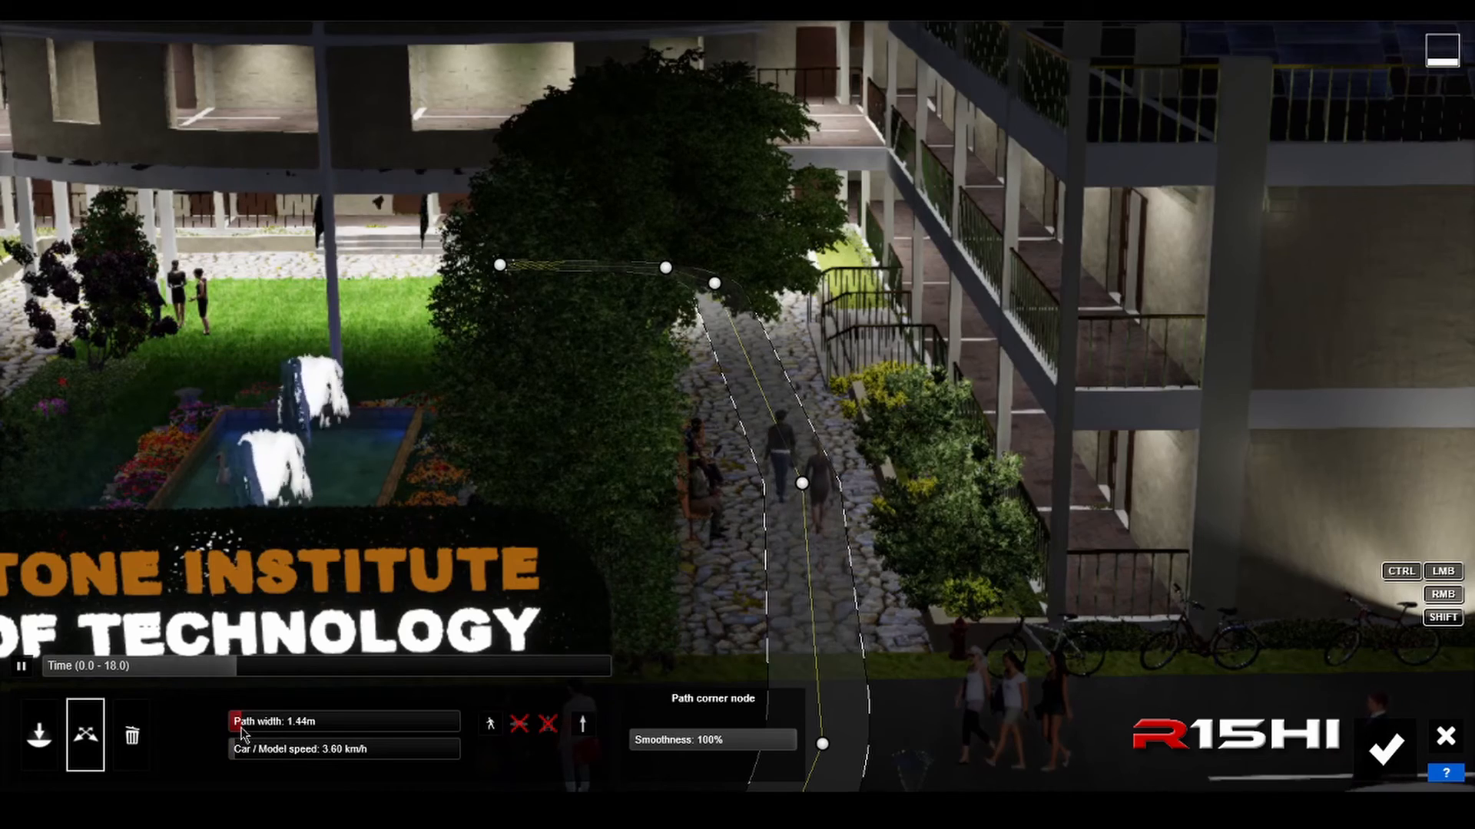
click(1386, 745)
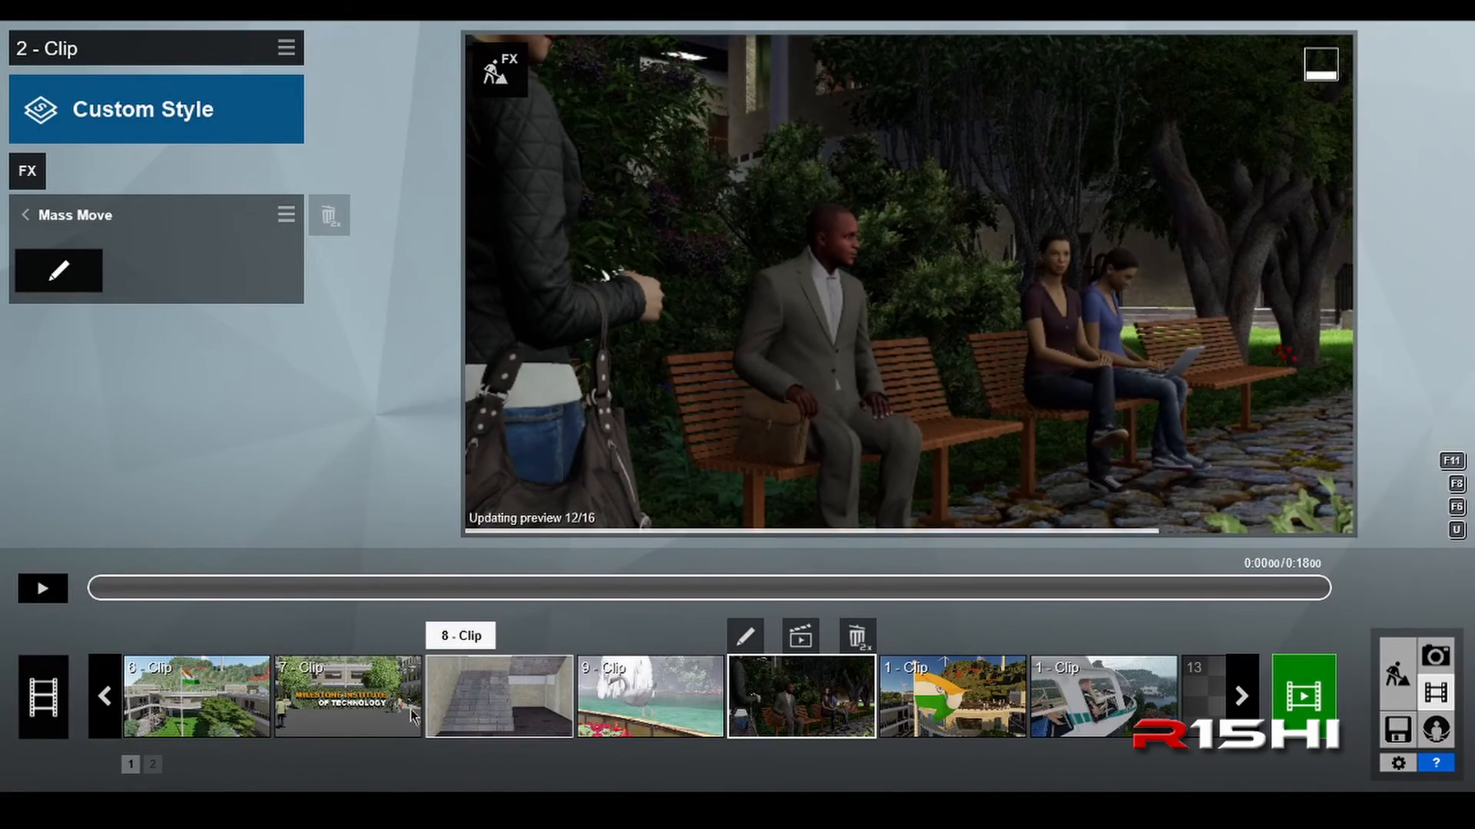
Step: Select the bench-side 2 - Clip near the start of the movie and open its Mass Move effect for editing
click(102, 697)
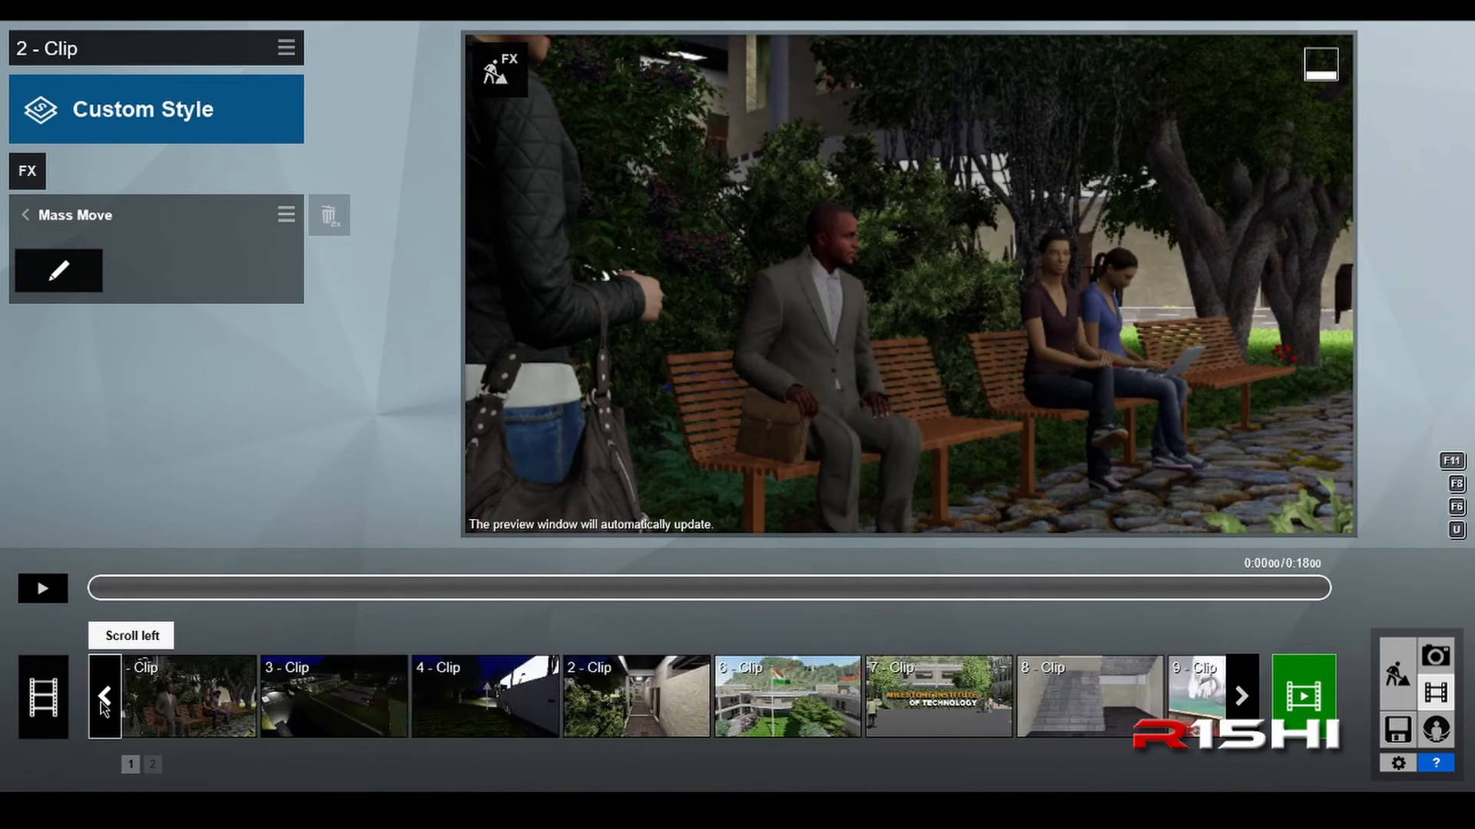
click(308, 705)
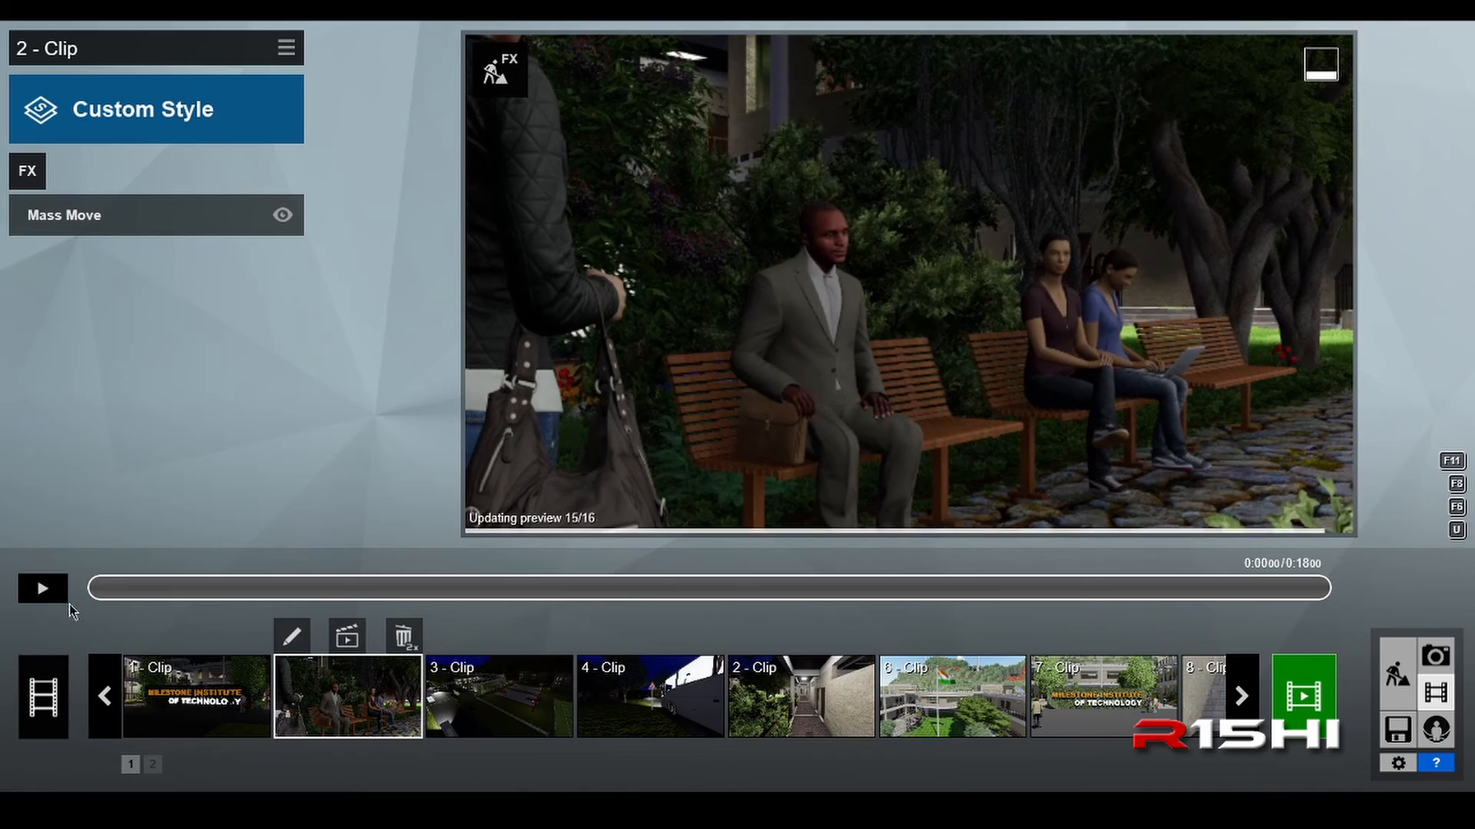
click(109, 230)
click(58, 269)
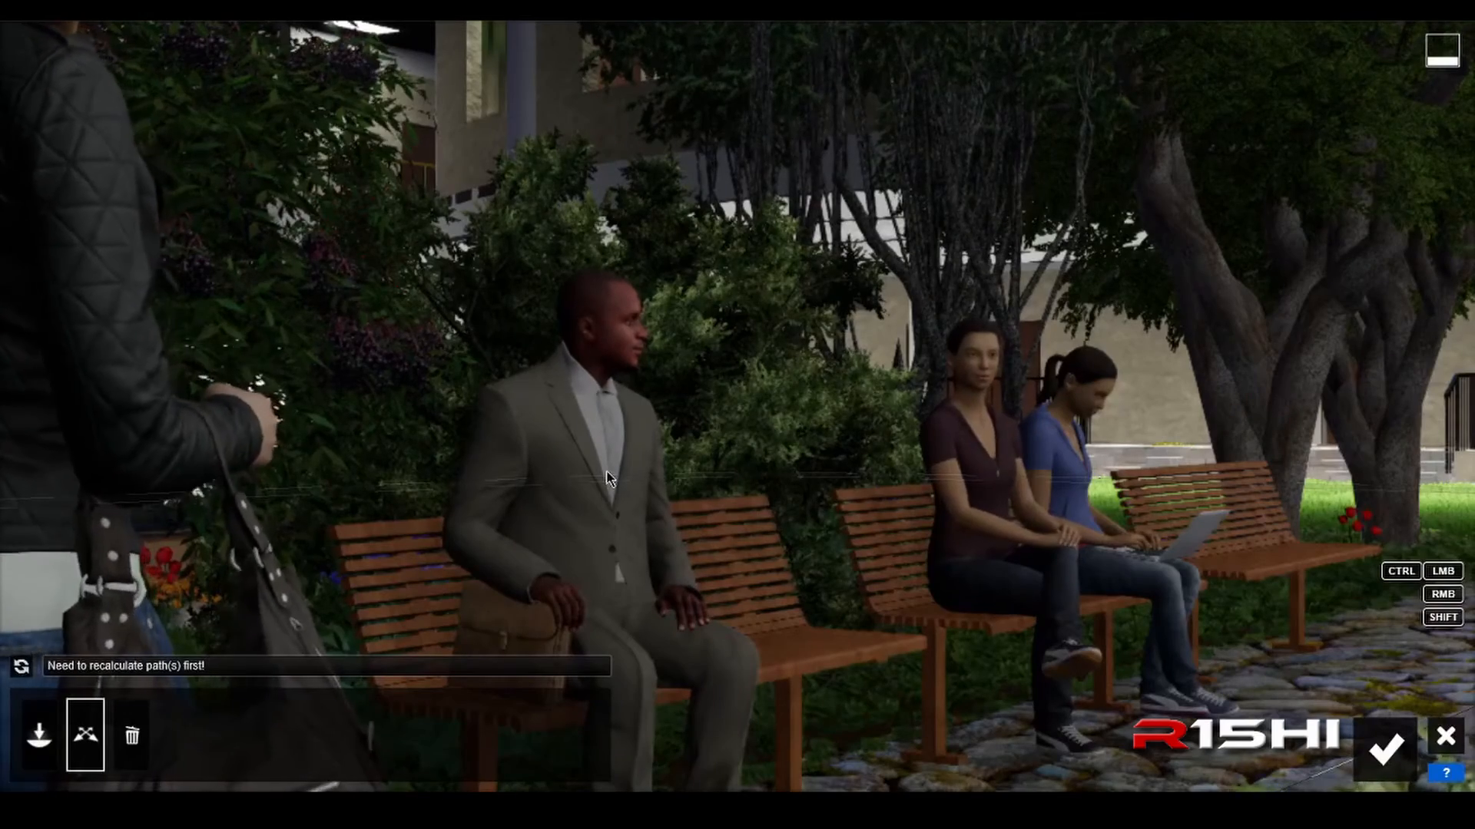
Step: Examine how the clip's path runs from the road up the cobblestone walkways on both sides of the institute sign
key(s)
right_drag(676, 485, 645, 583)
key(s)
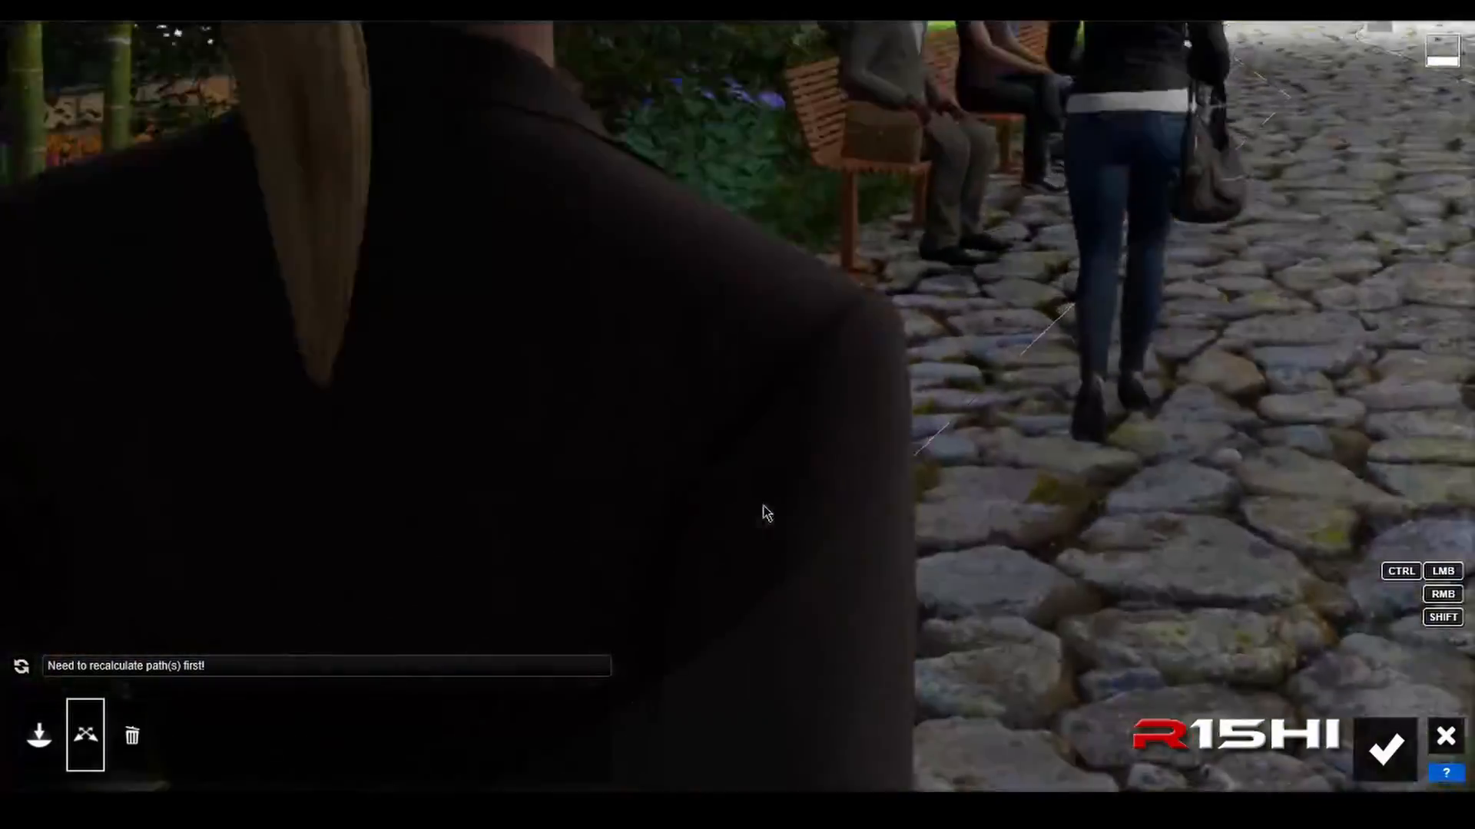
key(s)
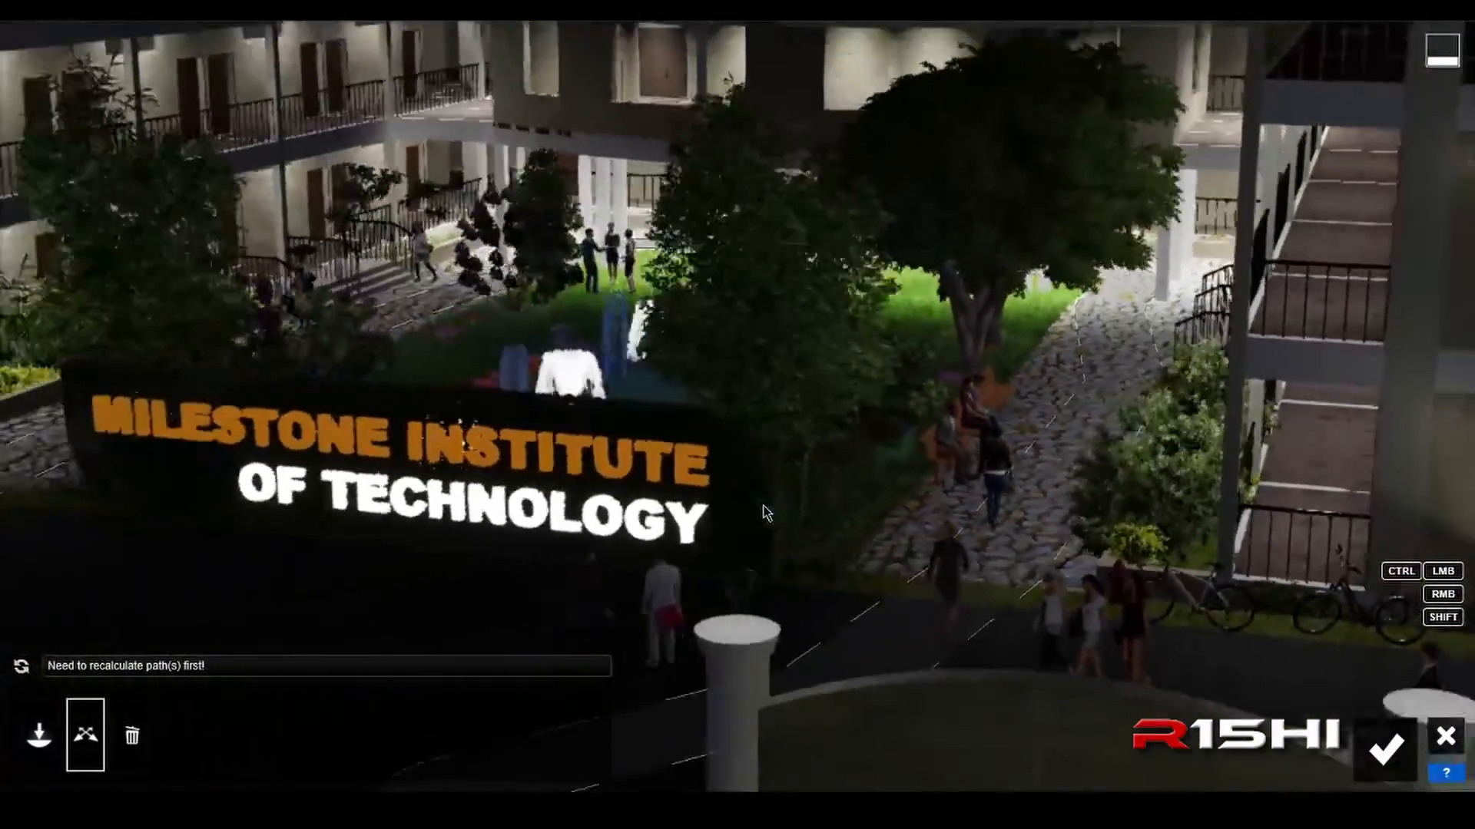
right_drag(768, 512, 779, 546)
key(a)
key(s)
key(a)
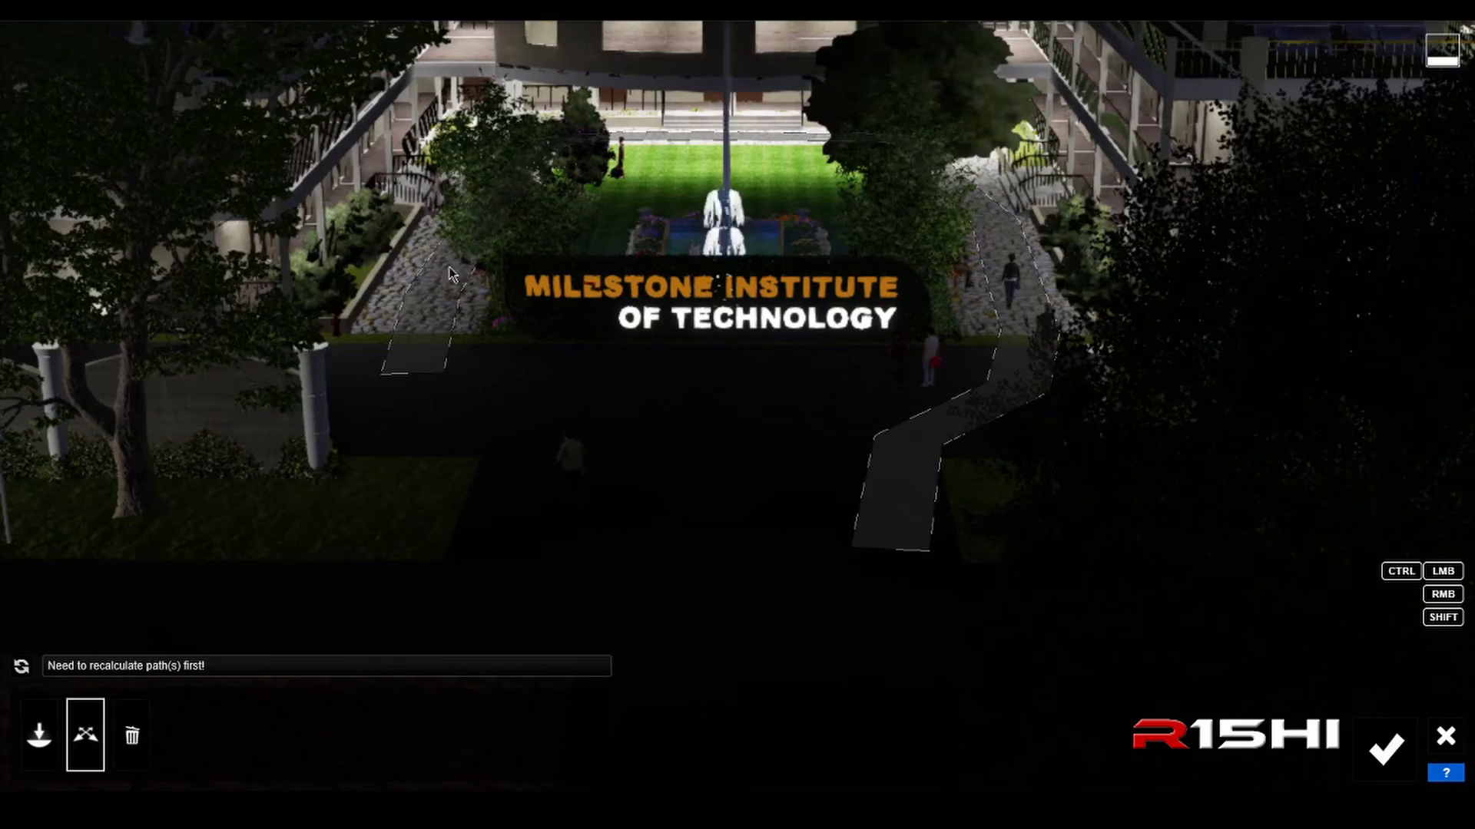
key(a)
key(w)
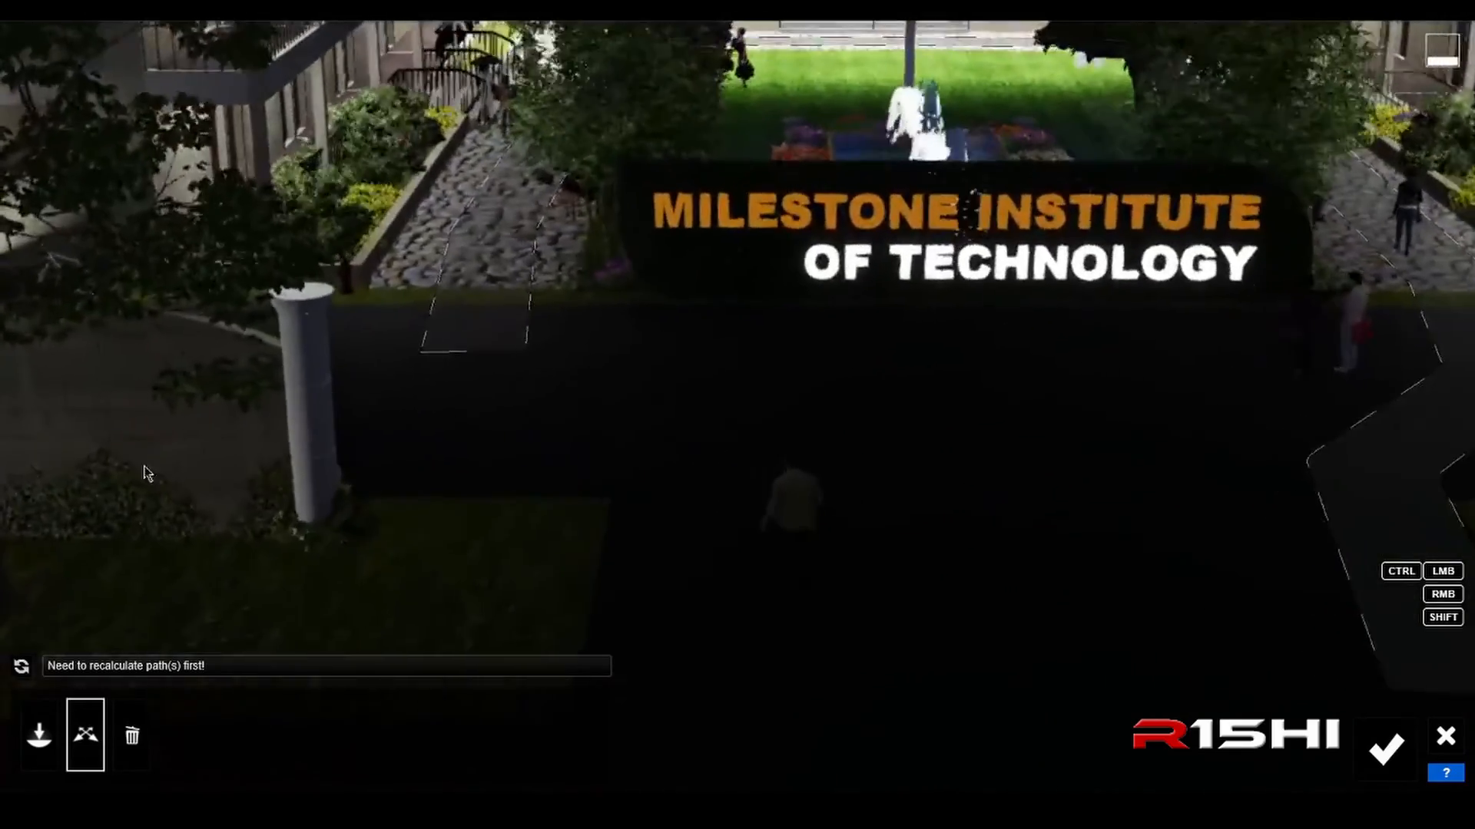
Step: Recalculate the paths, play the people animation, and pause it near the end of the clip
click(23, 666)
click(22, 670)
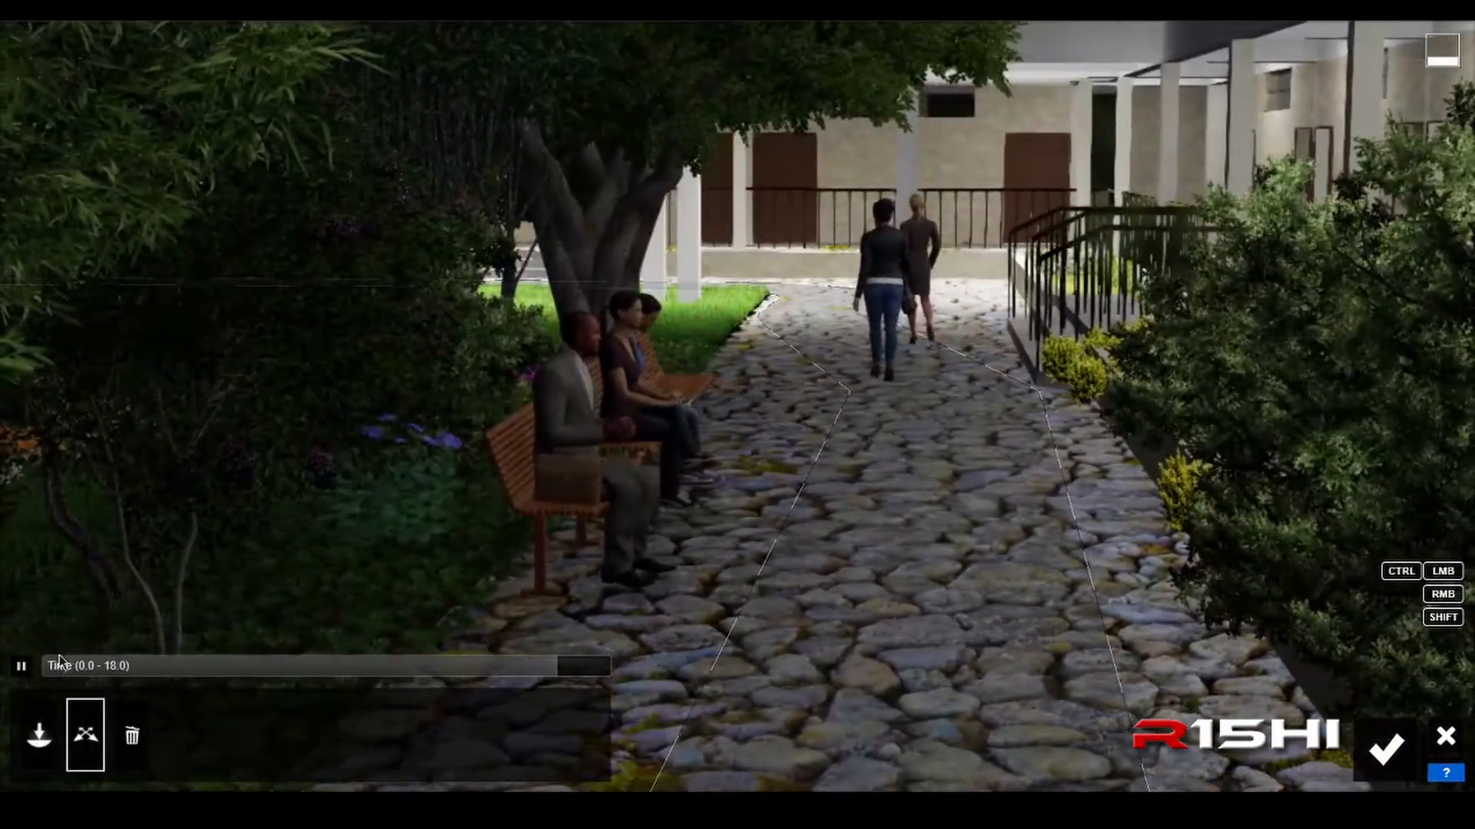
click(21, 666)
Step: Inspect the path's ends and its course around the Milestone Institute of Technology sign from several viewpoints
key(a)
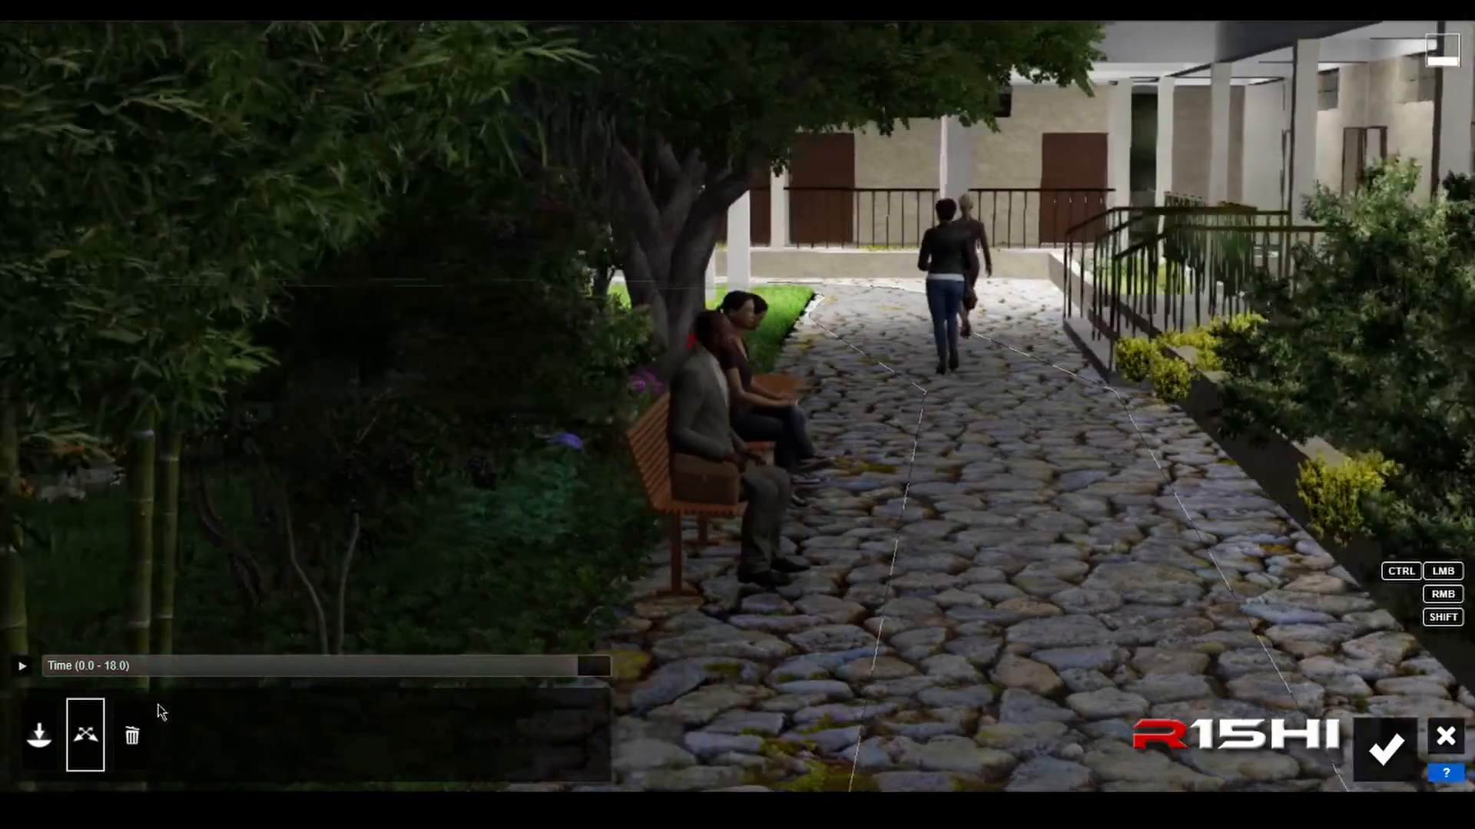
key(d)
key(s)
mouse_move(777, 680)
right_down()
mouse_move(799, 714)
mouse_move(790, 680)
right_up()
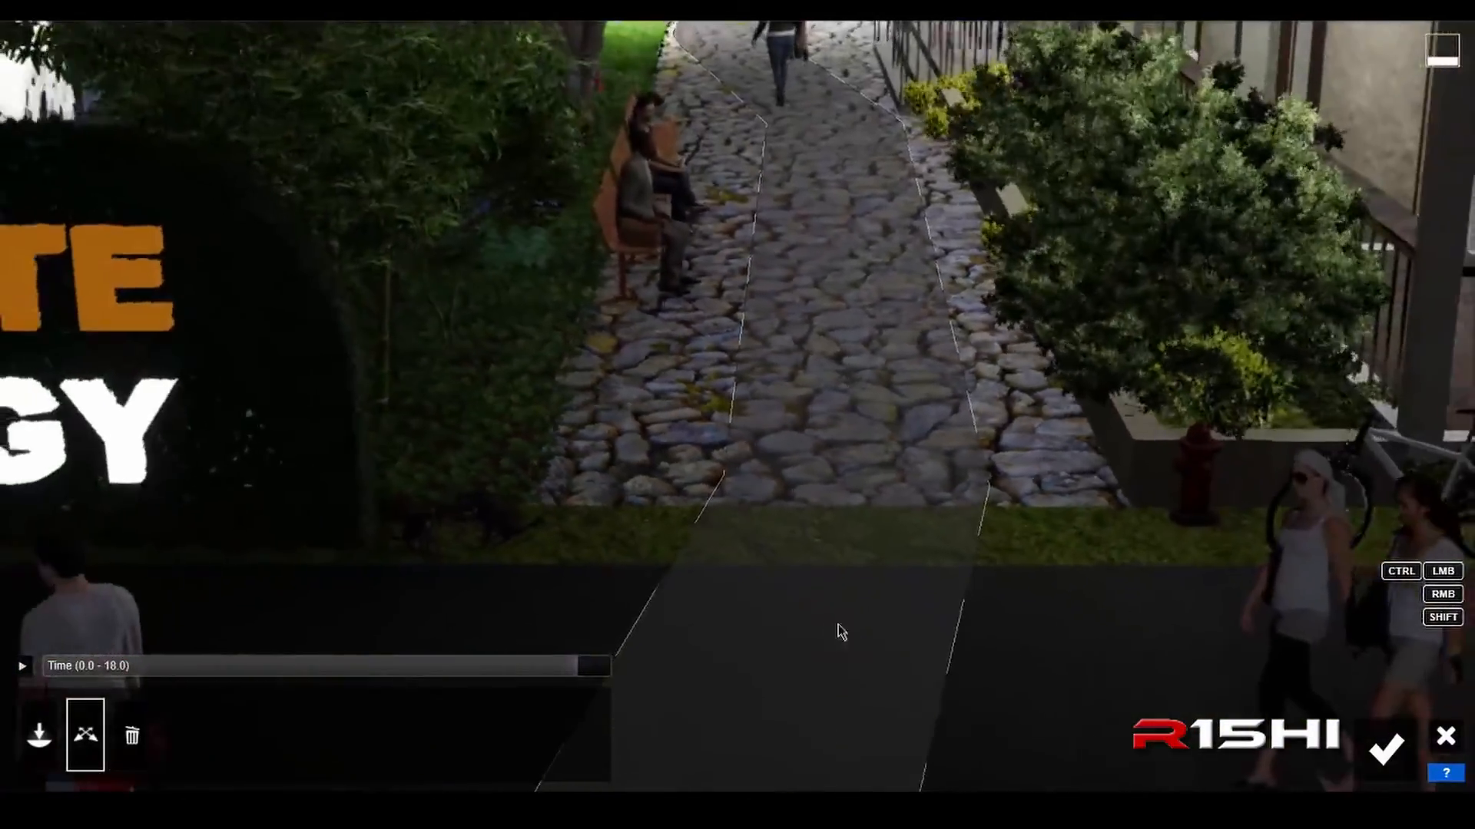
key(a)
right_drag(841, 631, 676, 652)
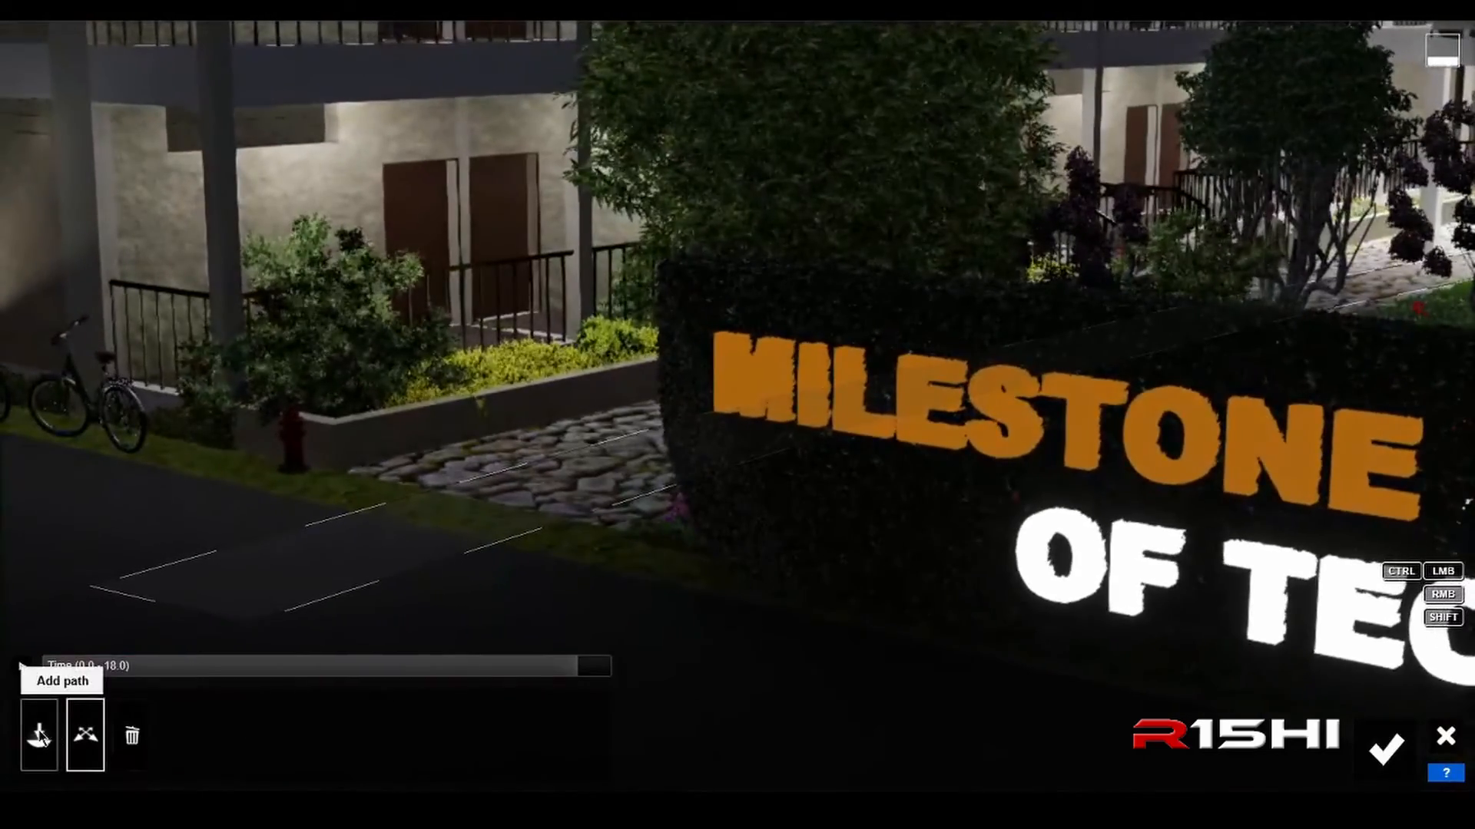
click(42, 739)
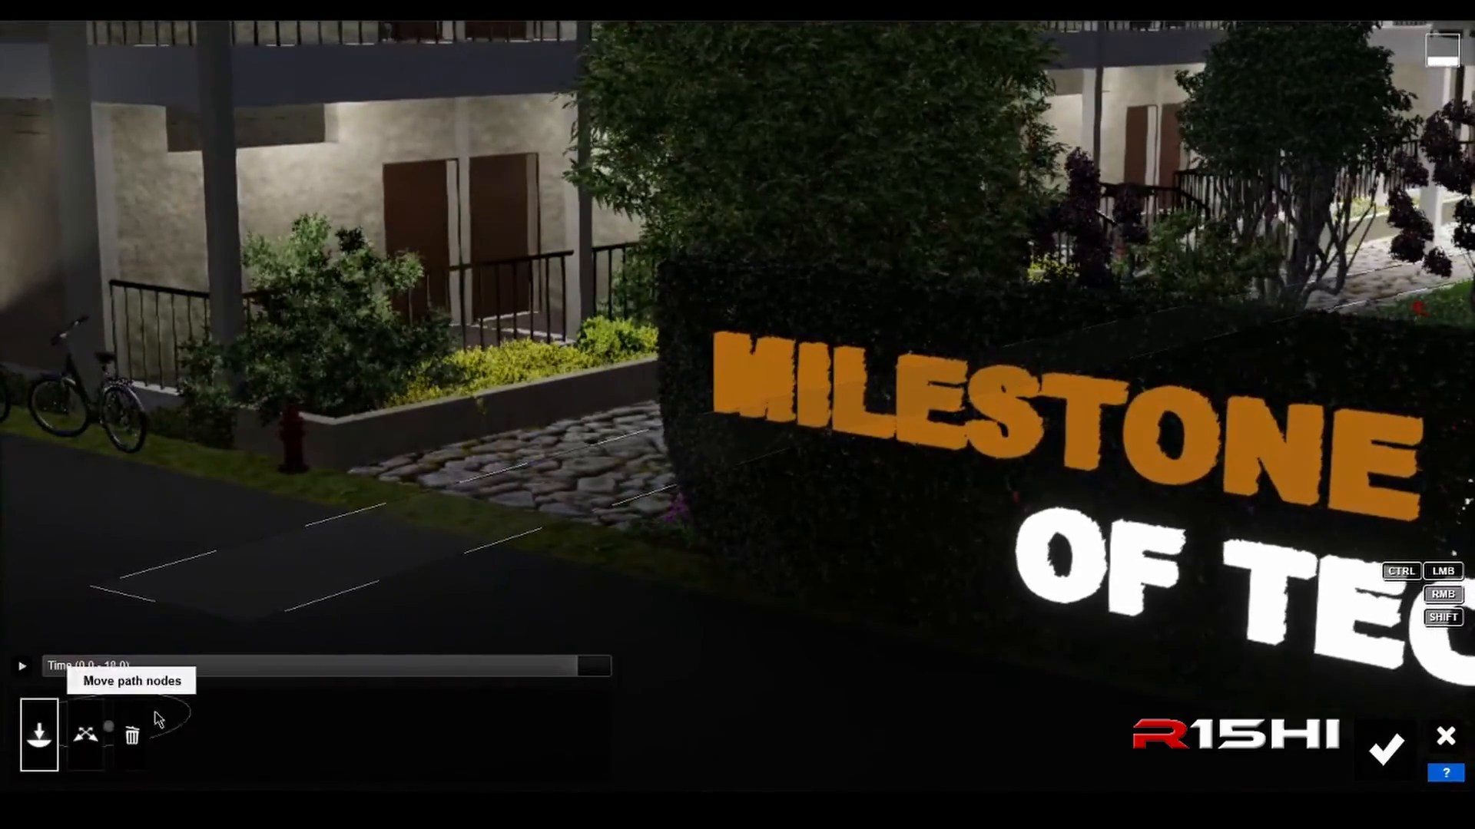
key(a)
key(w)
right_drag(501, 622, 695, 612)
key(s)
key(a)
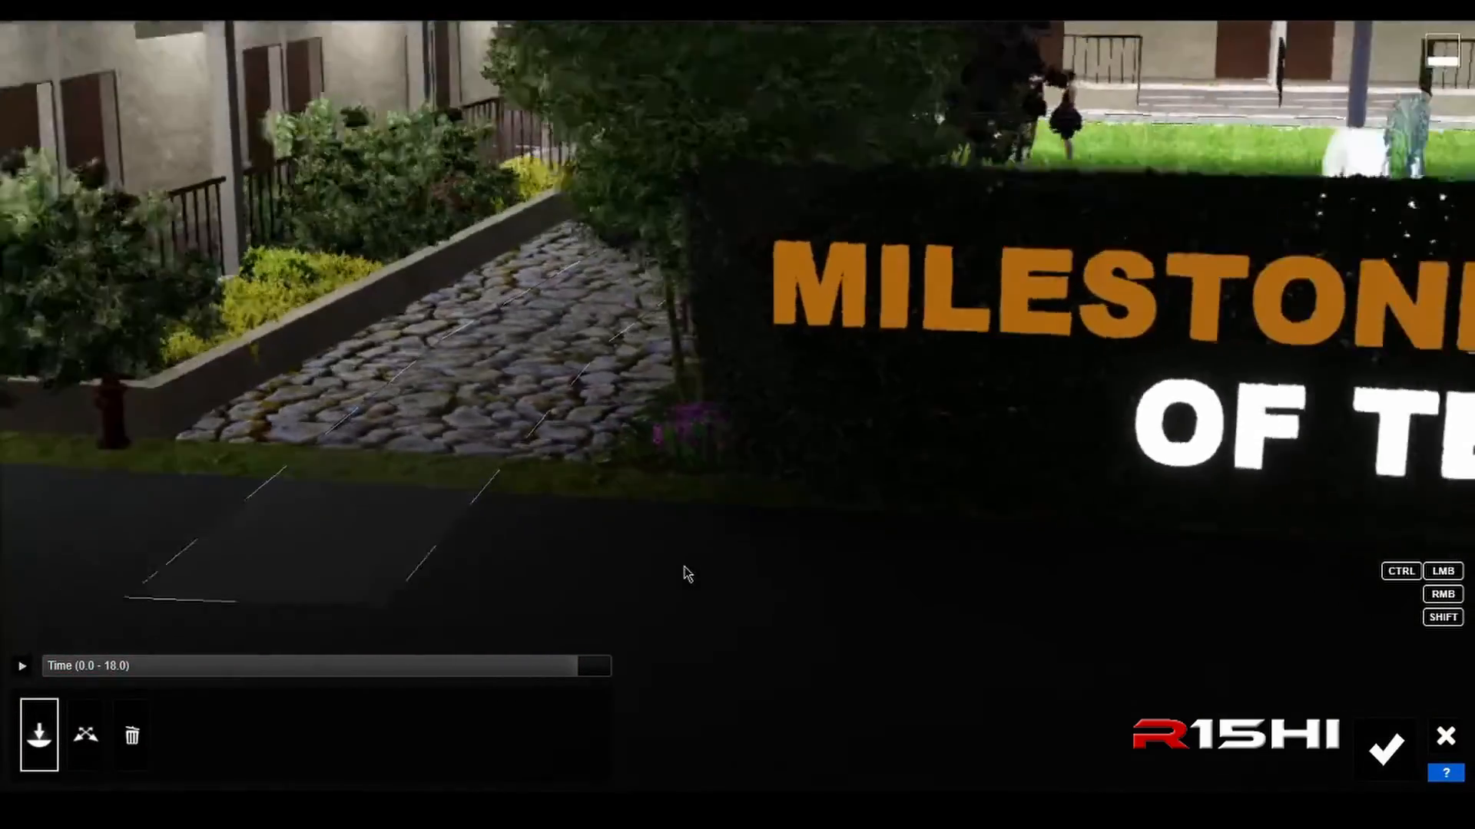
key(s)
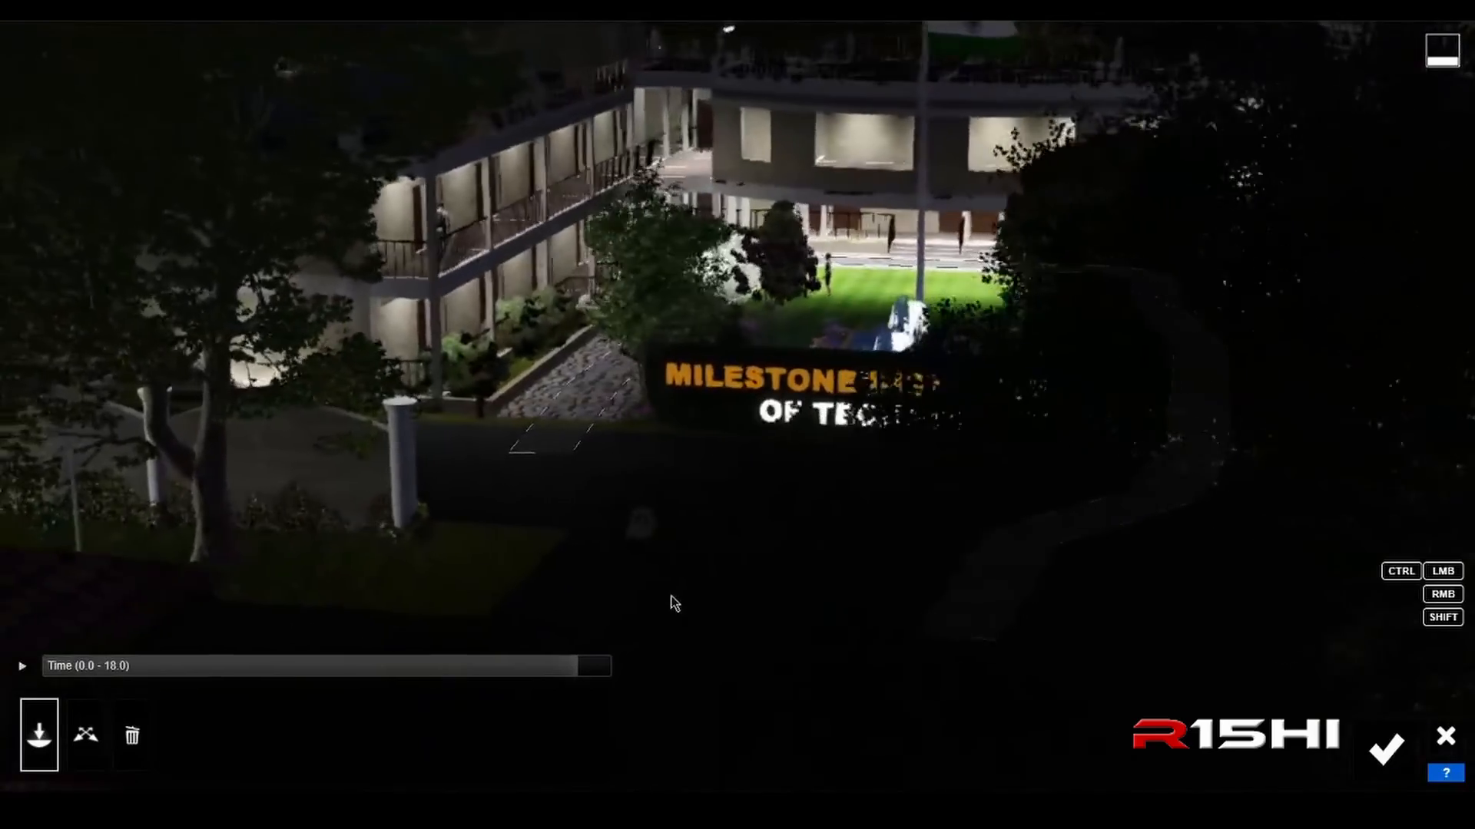
key(a)
mouse_move(671, 602)
right_down()
mouse_move(665, 753)
mouse_move(673, 568)
mouse_move(663, 593)
right_up()
key(w)
key(w)
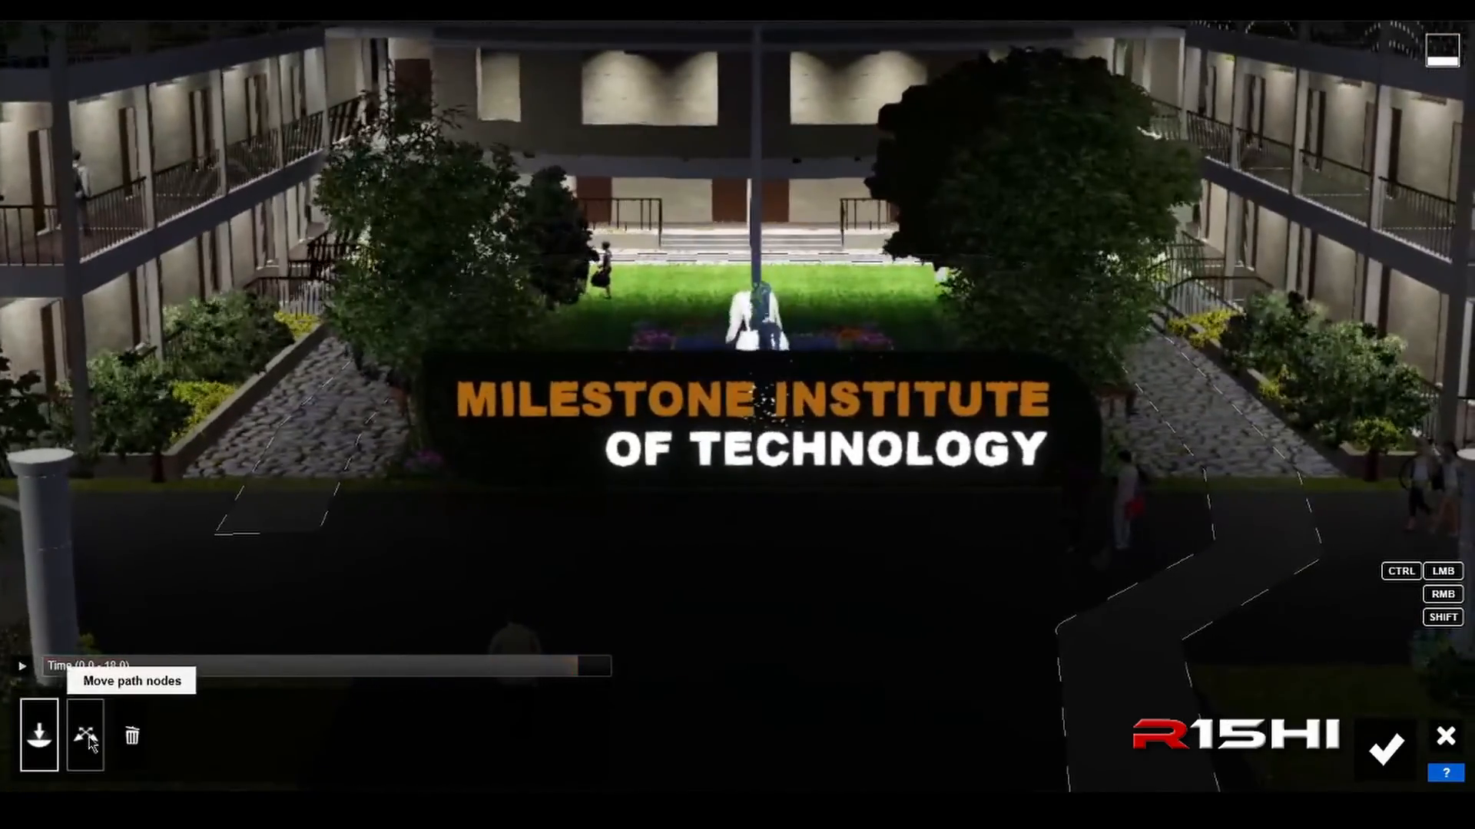
Step: Switch to moving path nodes and select the path that loops around the lawn between the two walkways
click(85, 736)
key(d)
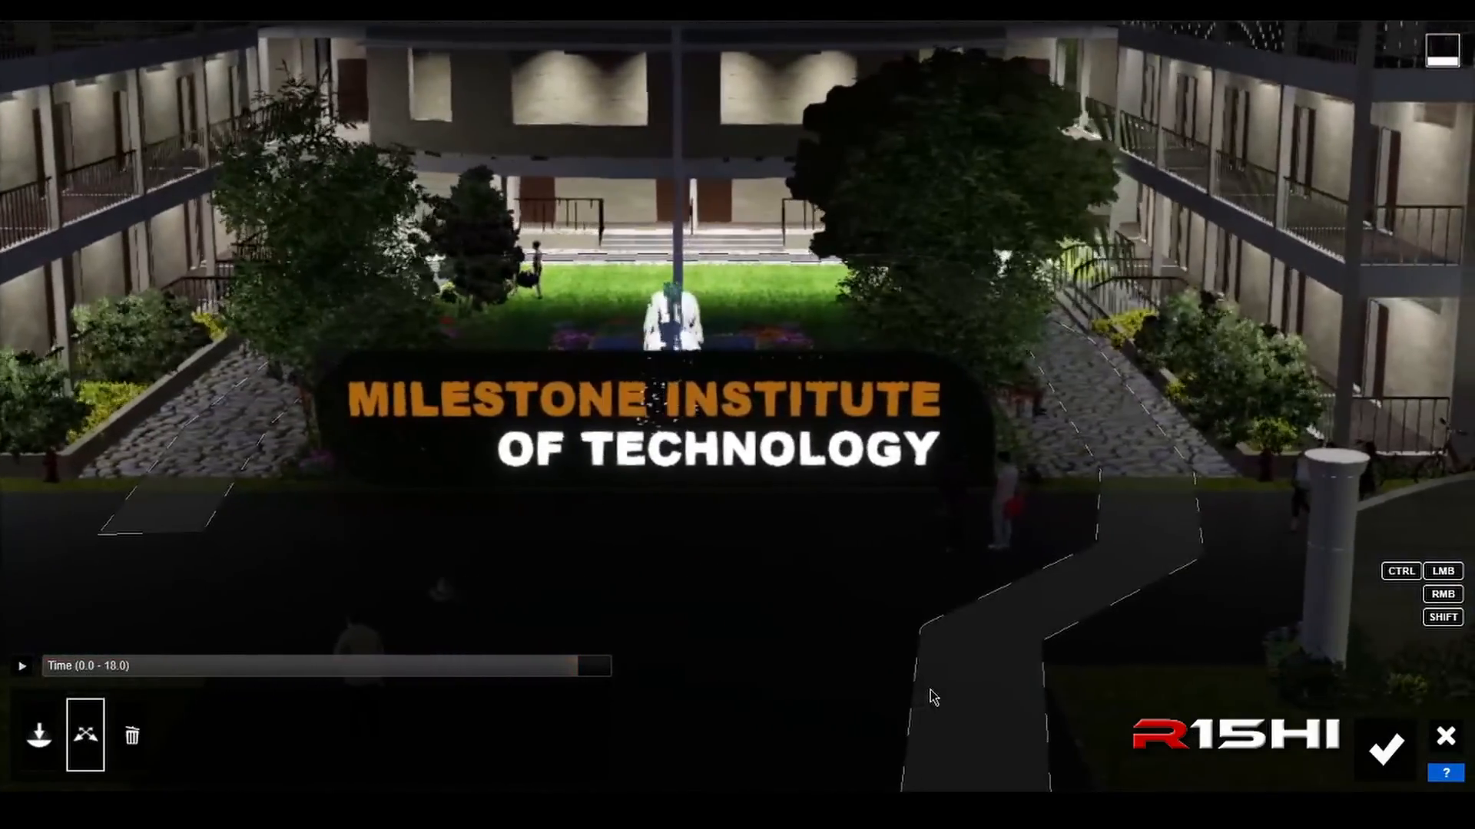
click(932, 694)
key(a)
Step: Play the animation at the cobblestone walkway beside the fire hydrant to check how people walk along the path
key(a)
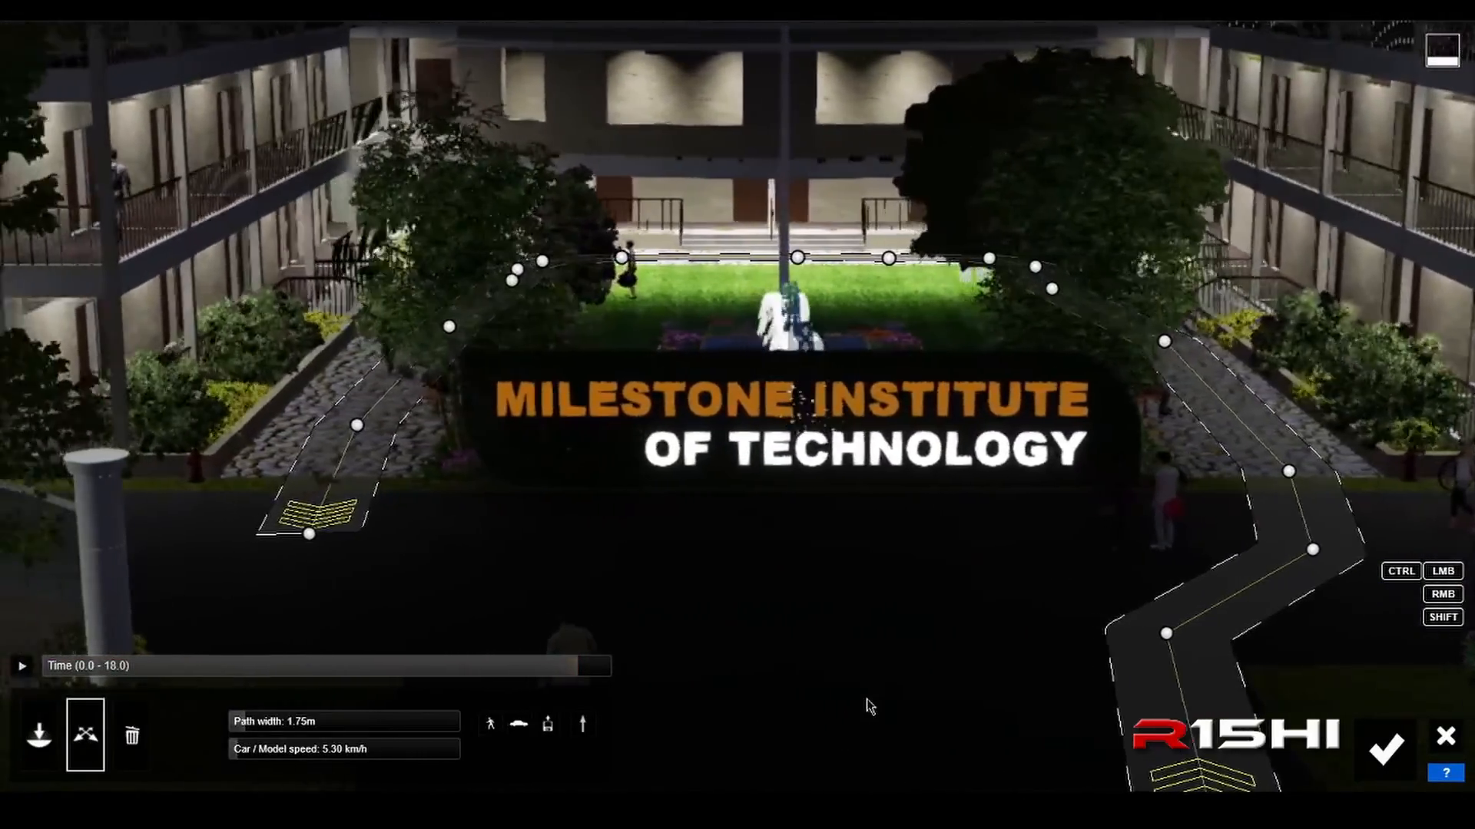
key(a)
right_drag(513, 530, 445, 499)
key(w)
right_drag(537, 430, 742, 376)
key(w)
key(w)
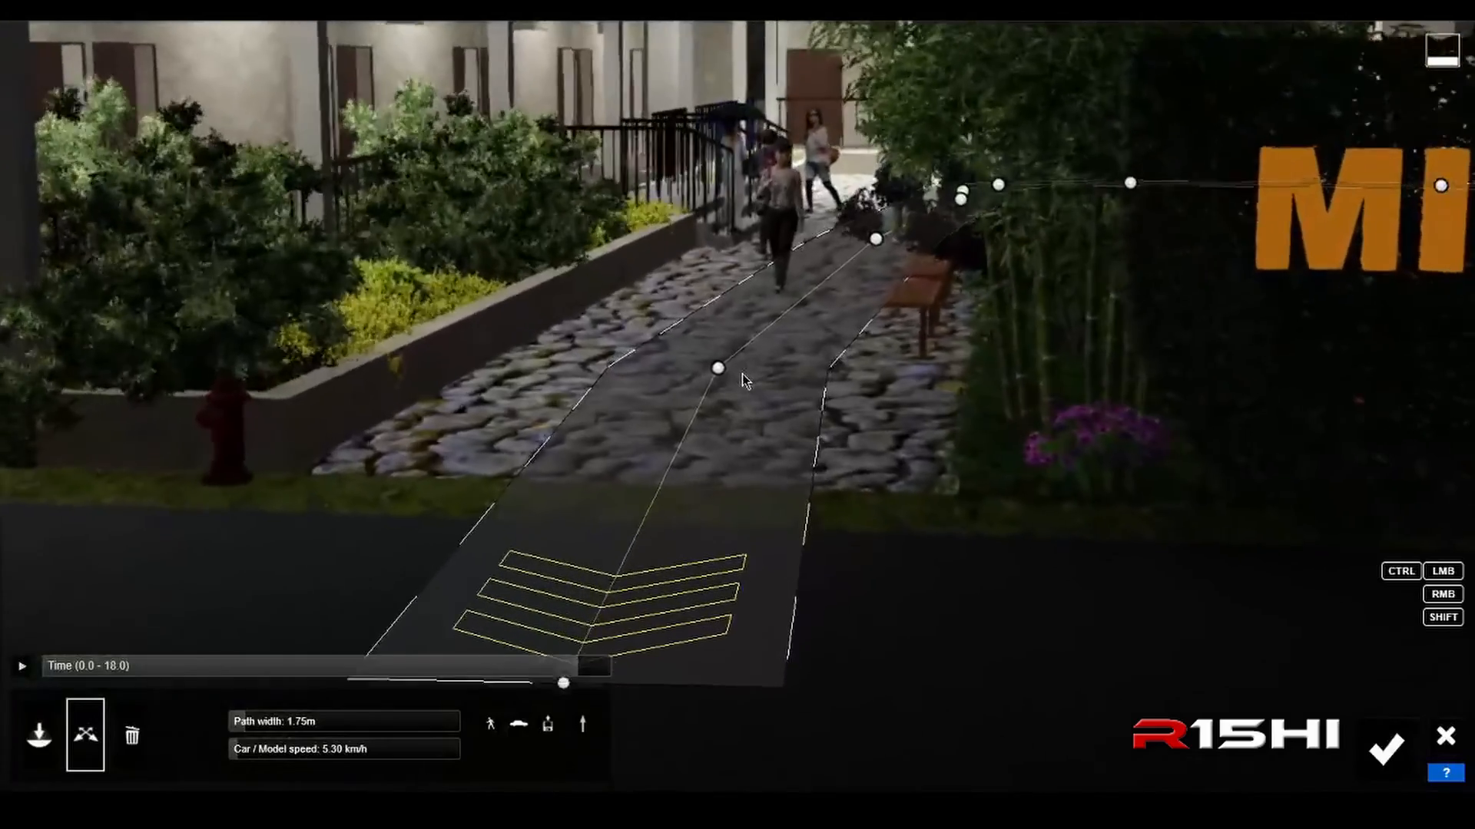
key(a)
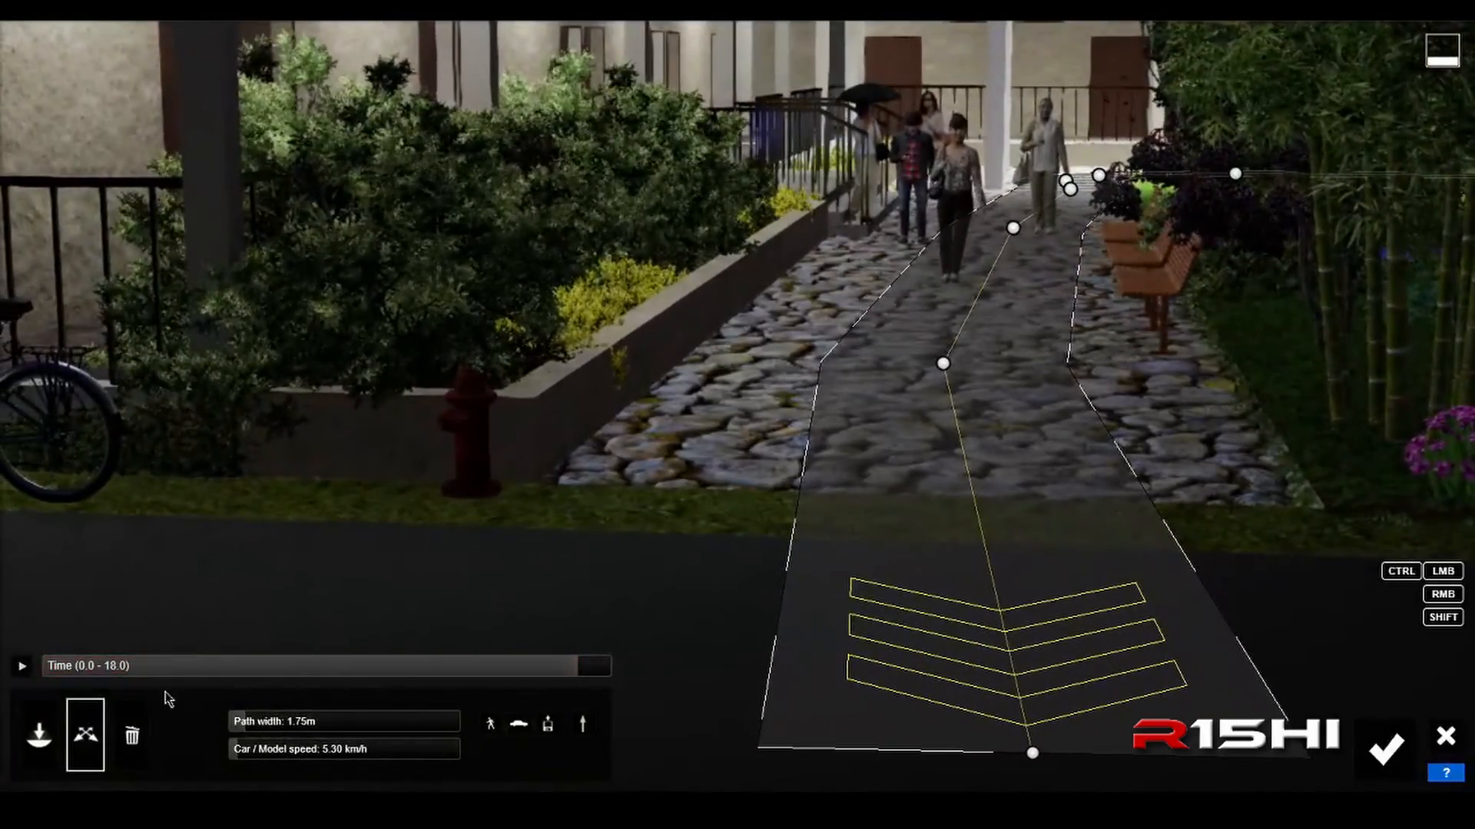
click(22, 667)
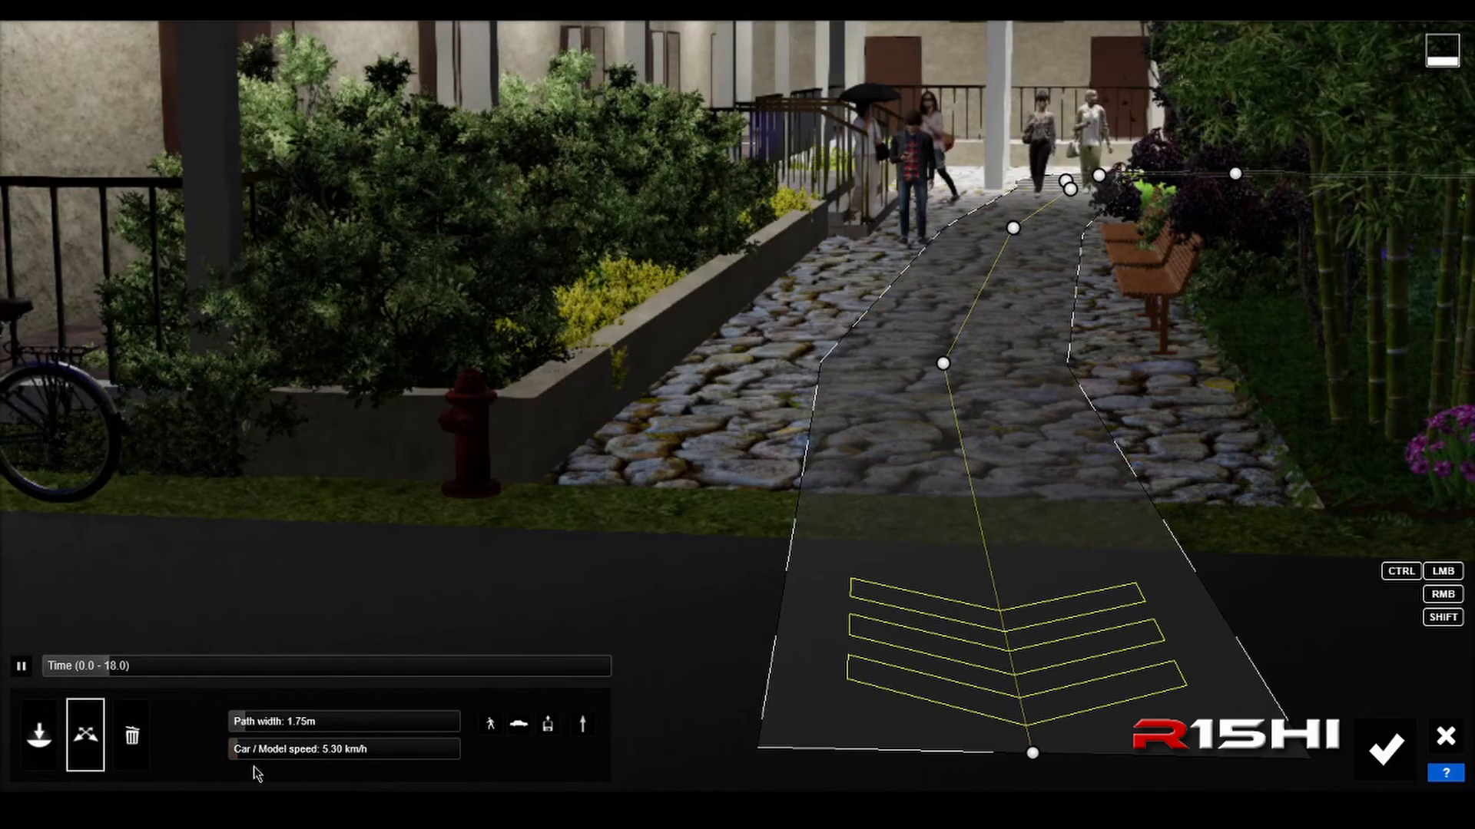
Step: Set the selected path's car/model speed to 8.18 km/h and accept the Mass Move edits
drag(244, 757, 247, 756)
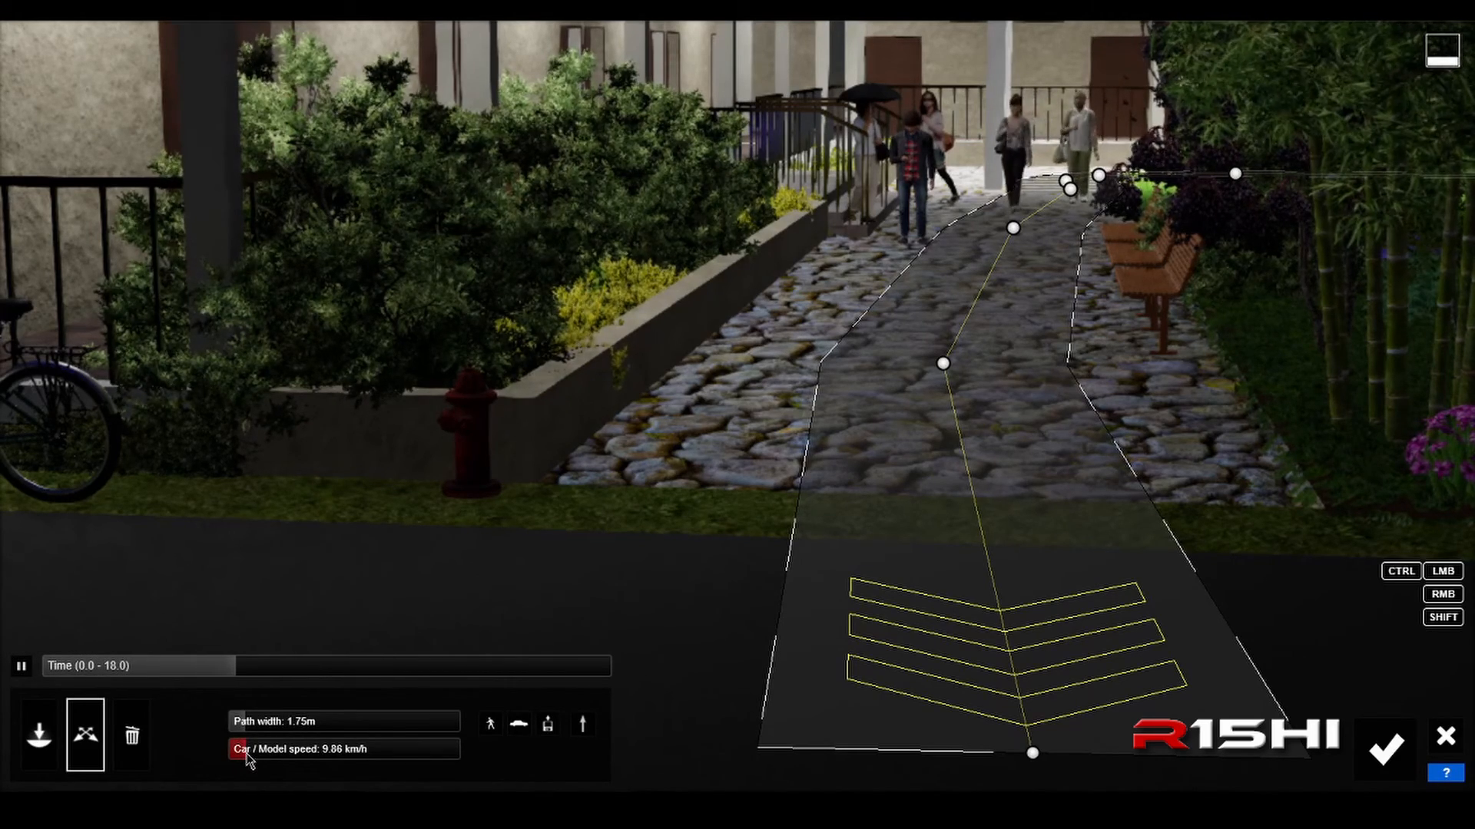
drag(247, 757, 244, 759)
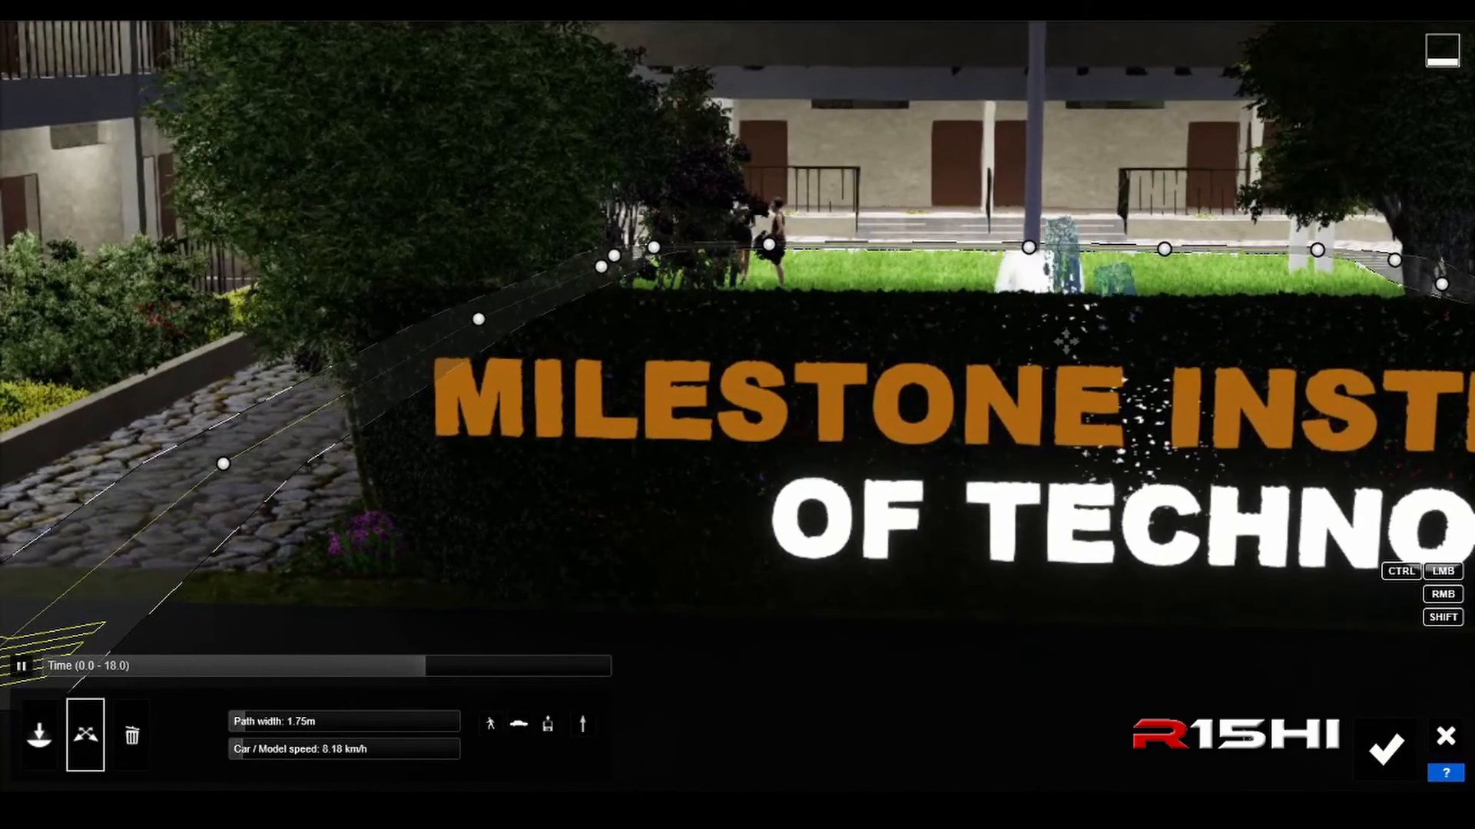
click(1383, 748)
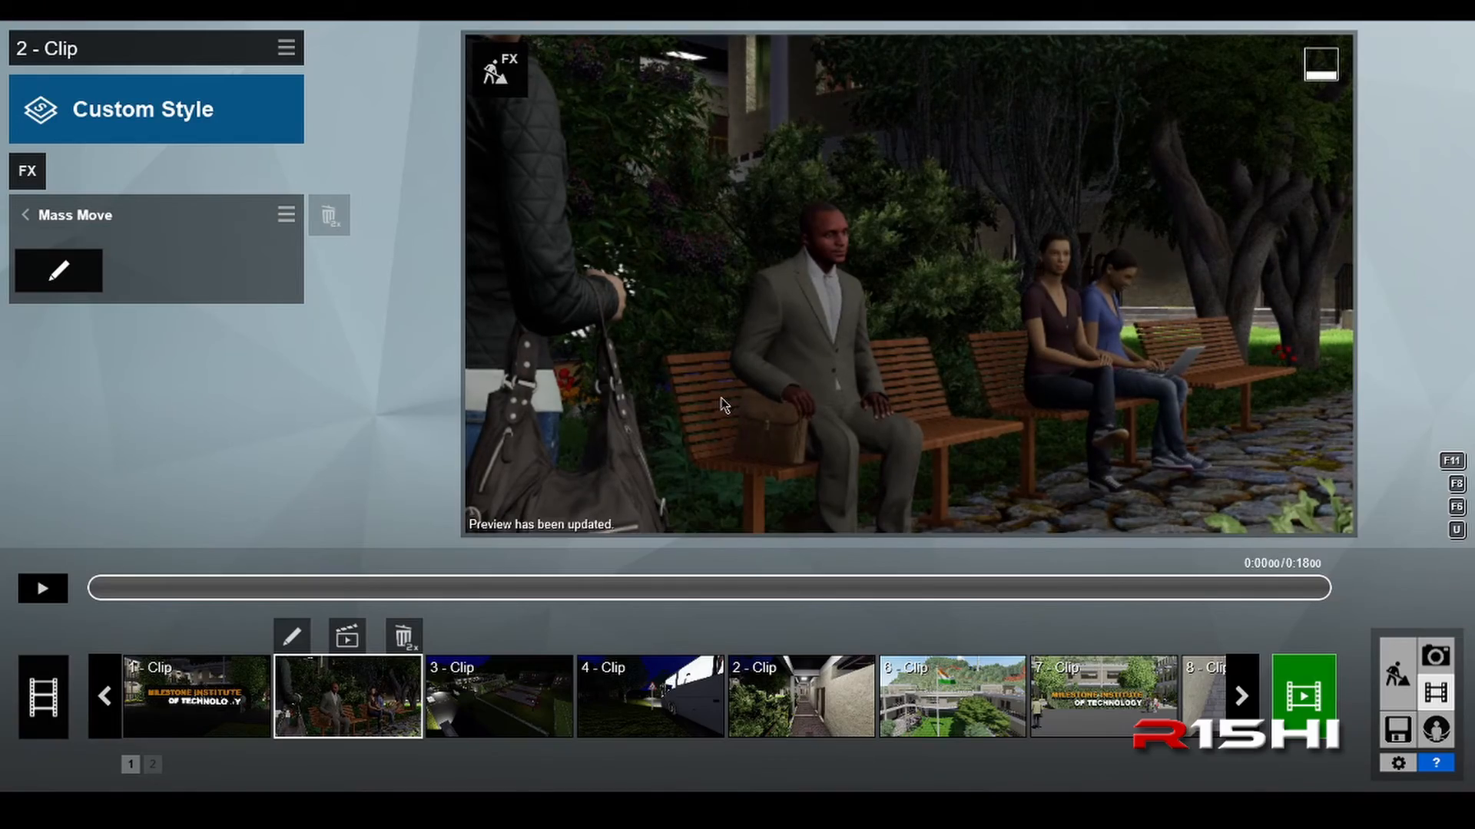
Step: Raise the sun height in Build mode to turn the night scene into daylight, and return to the movie
click(1397, 676)
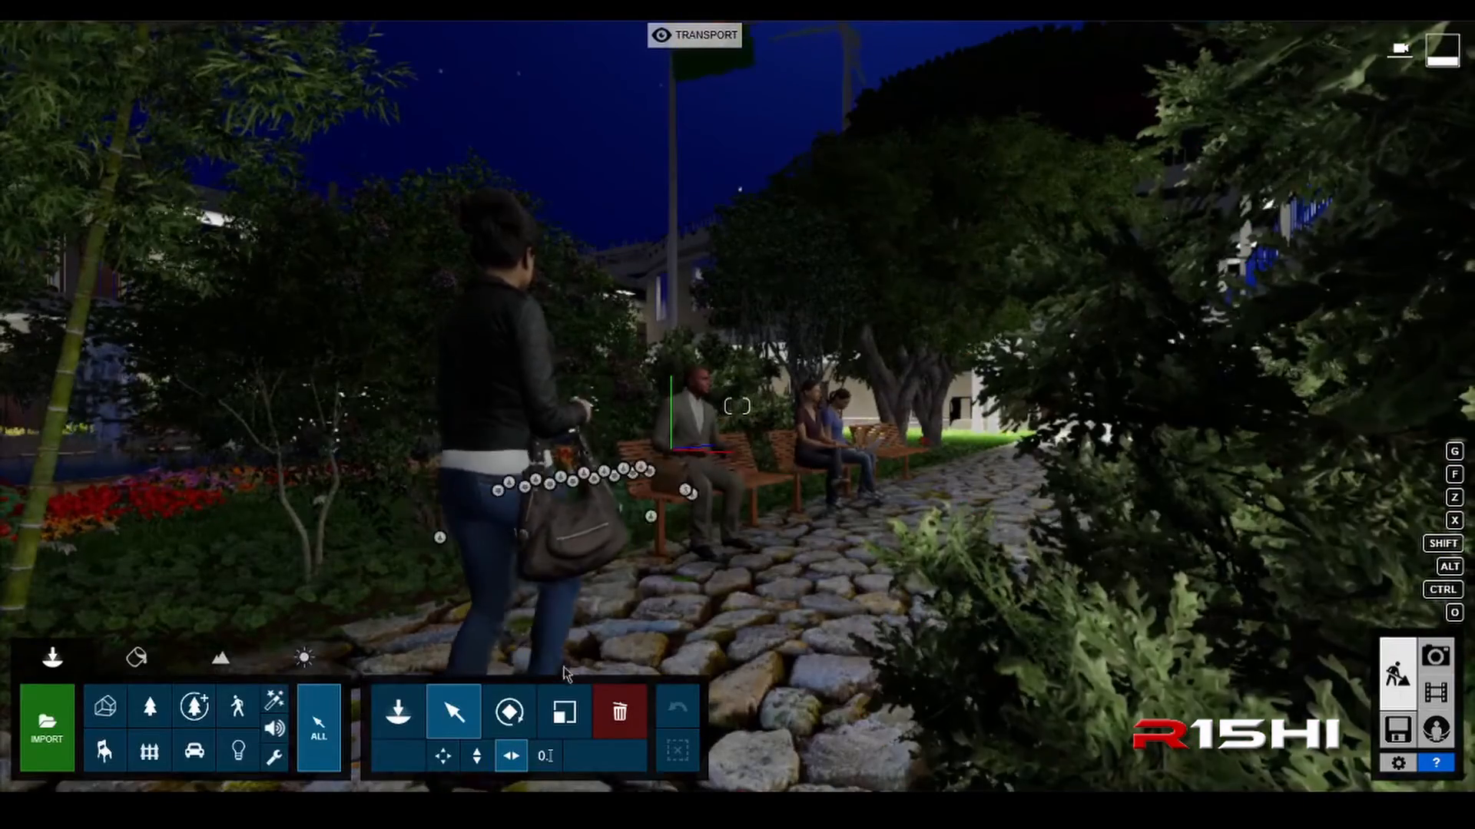
click(306, 663)
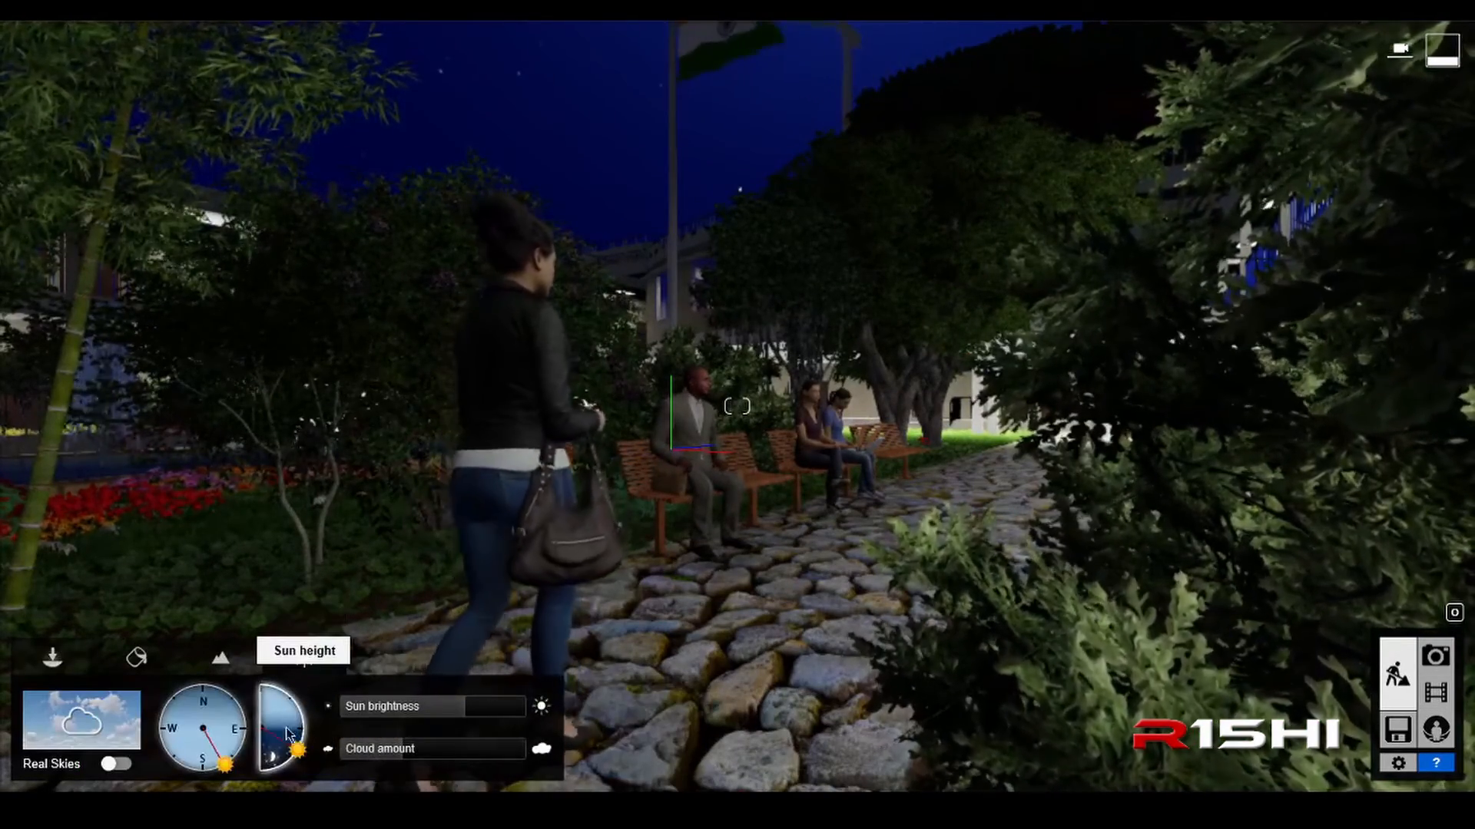
drag(295, 747, 284, 711)
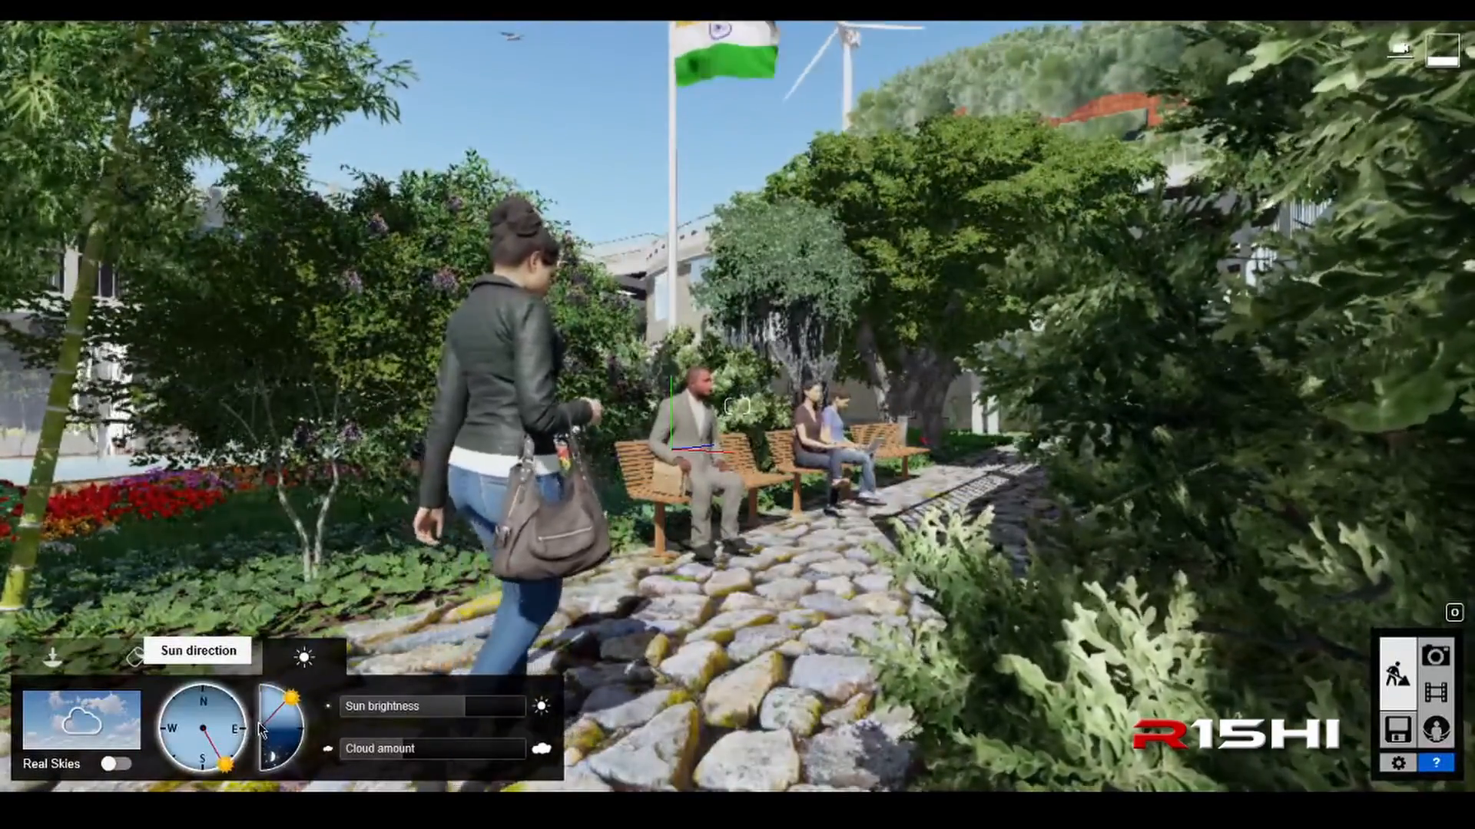
click(1435, 692)
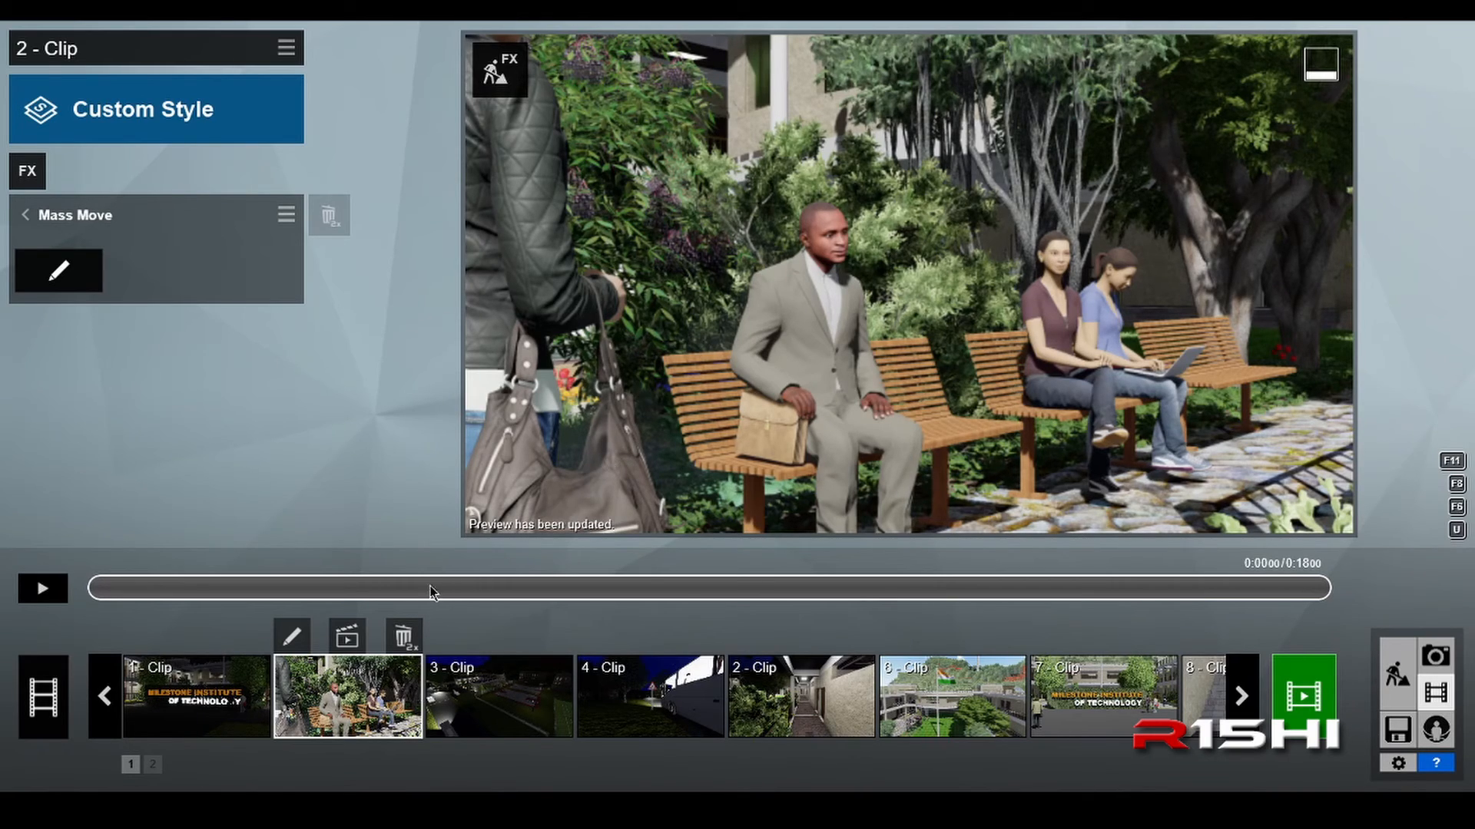
Step: Try to render the entire 2 - Clip as a Full HD 1920x1080 MP4 movie file
click(347, 638)
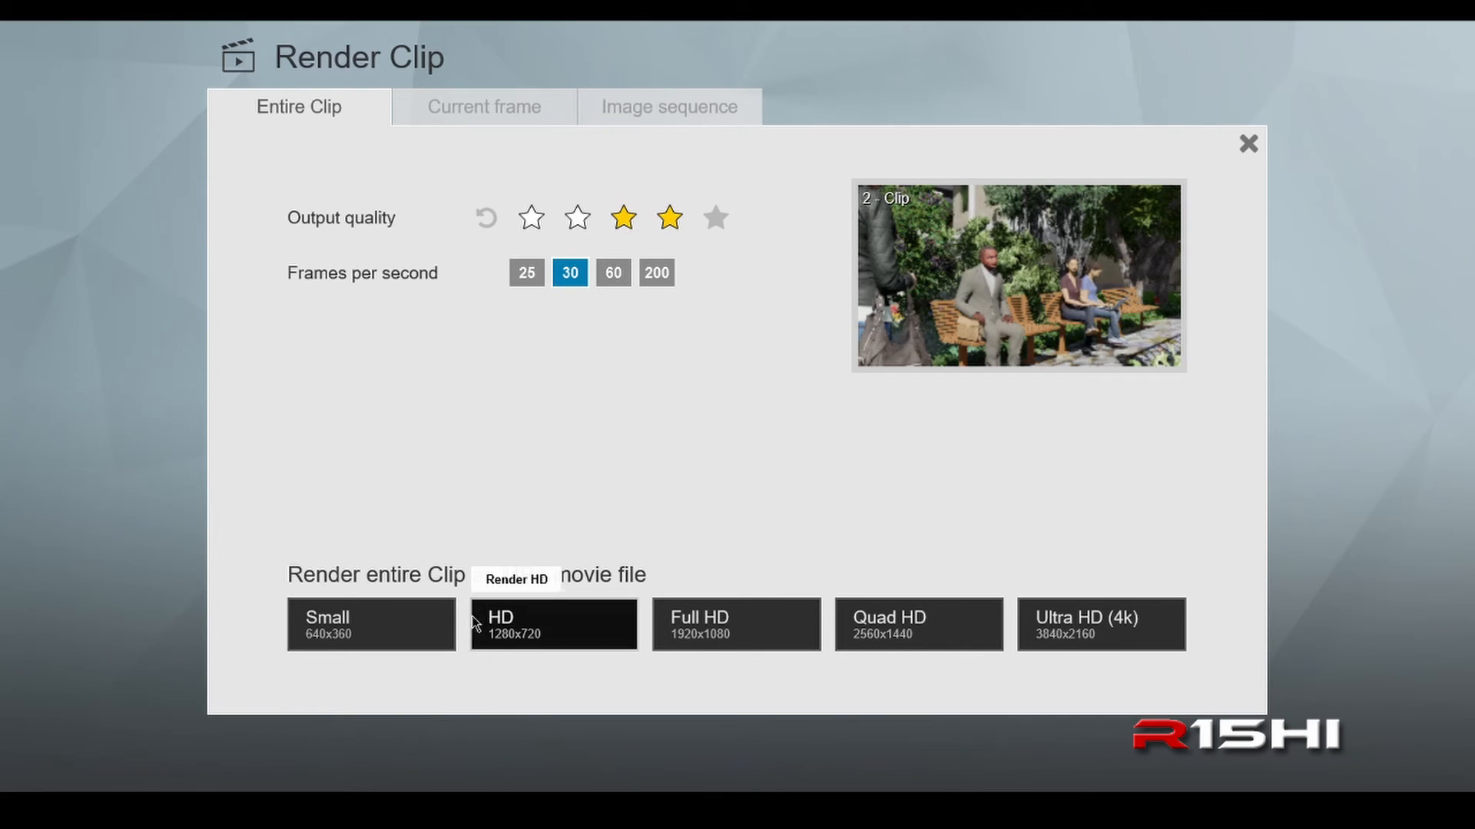
click(721, 632)
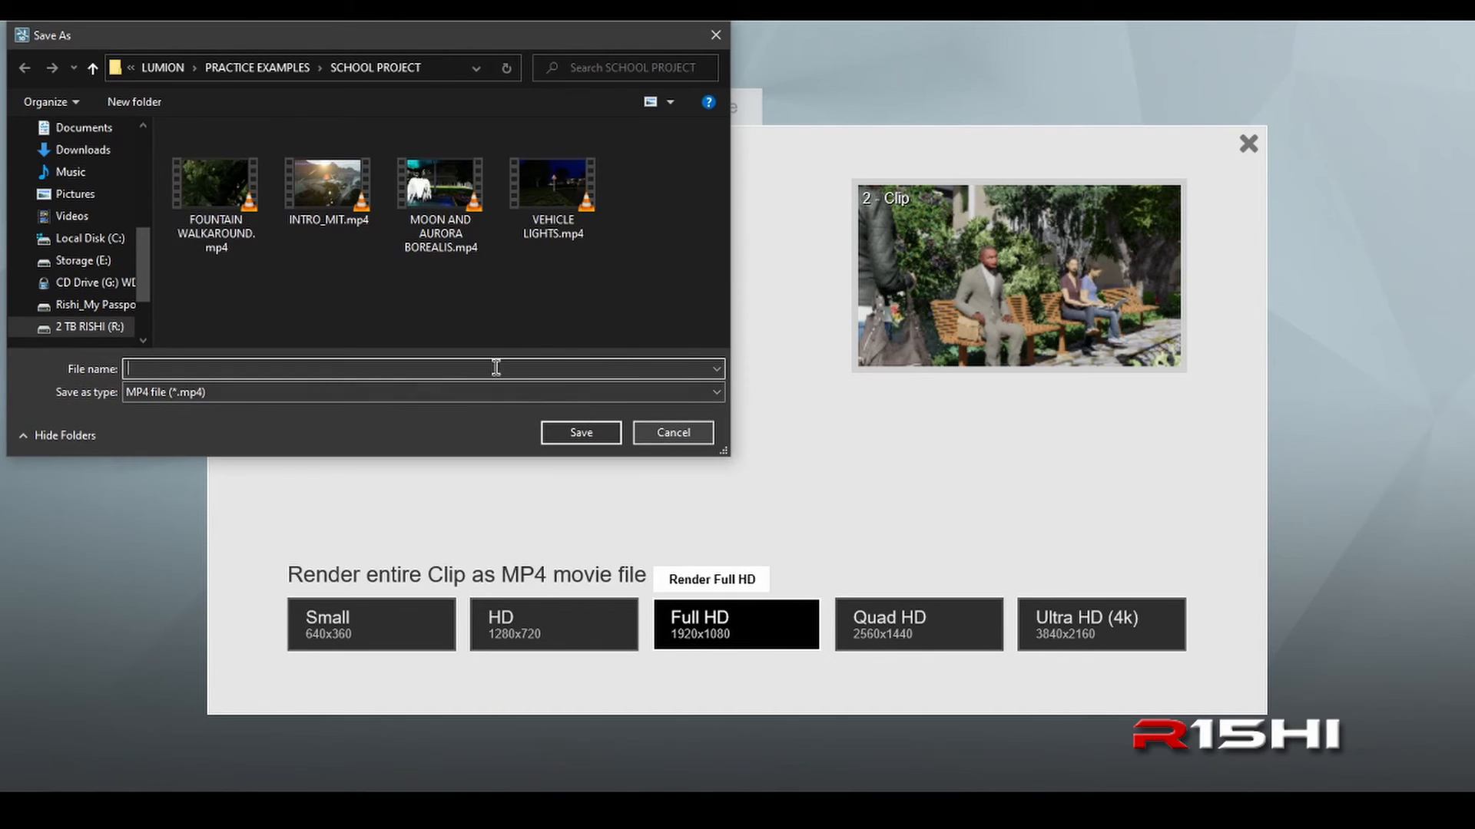
click(668, 434)
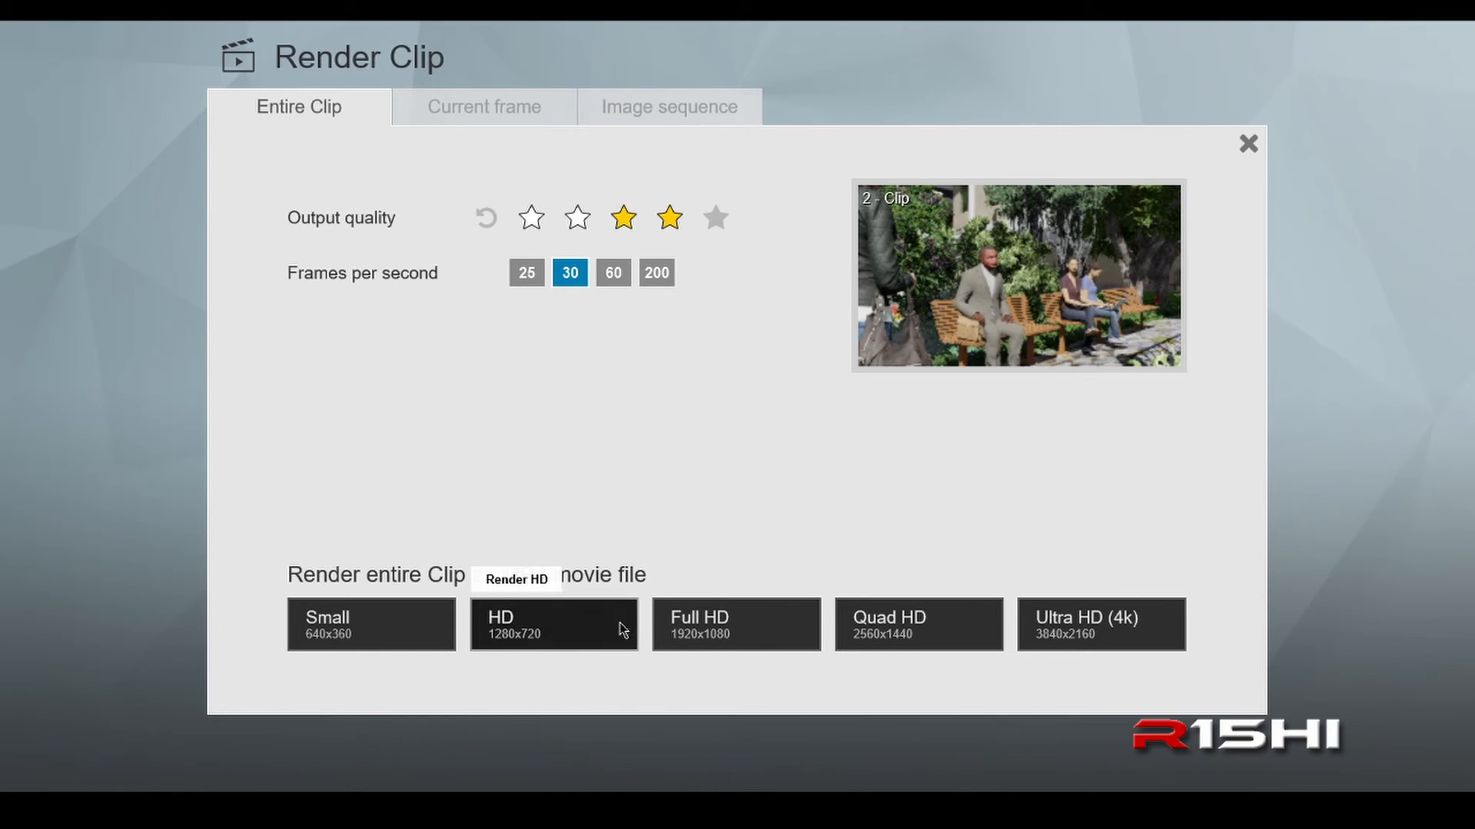
mouse_move(609, 806)
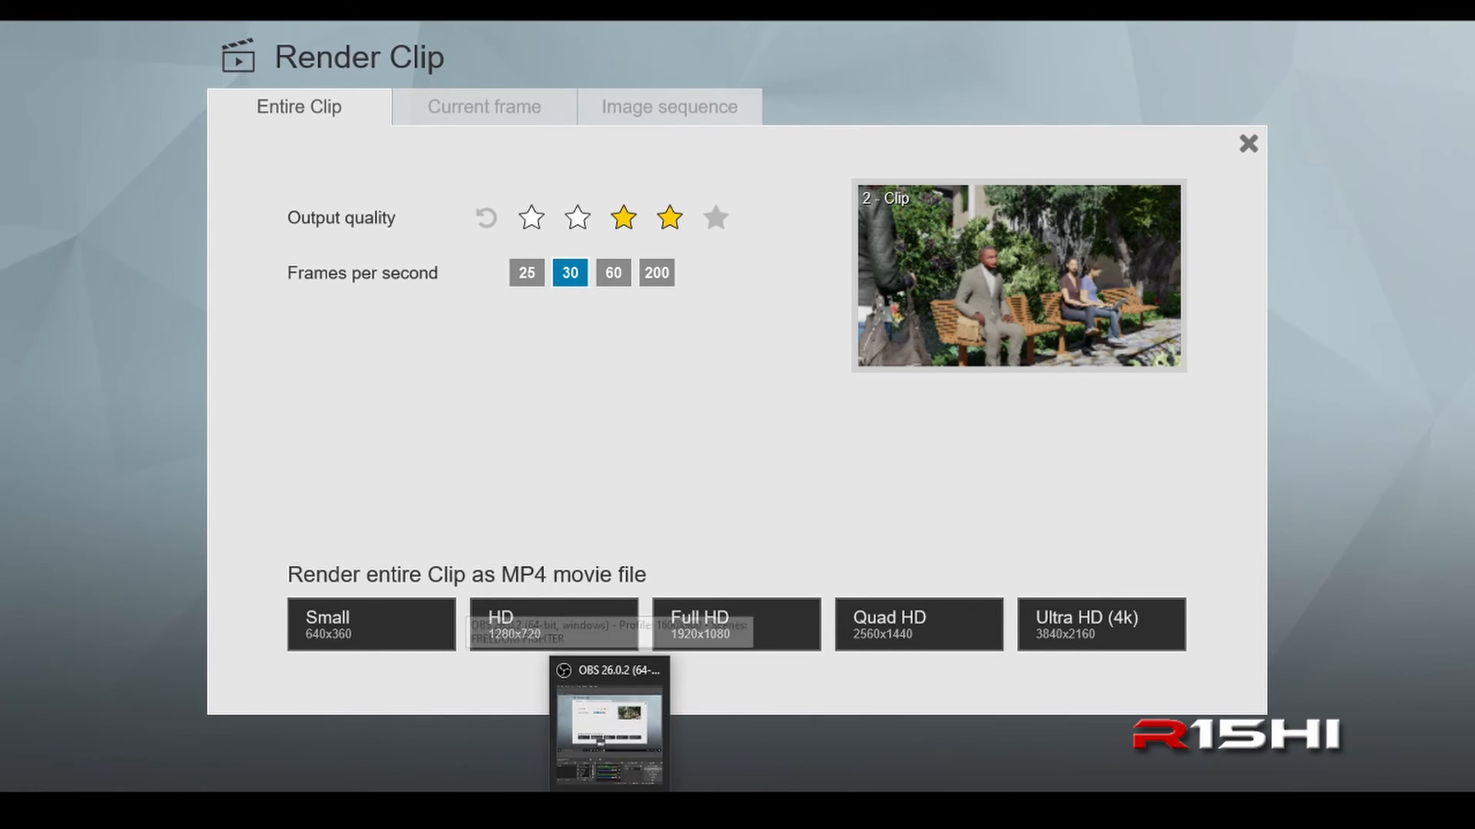
click(612, 748)
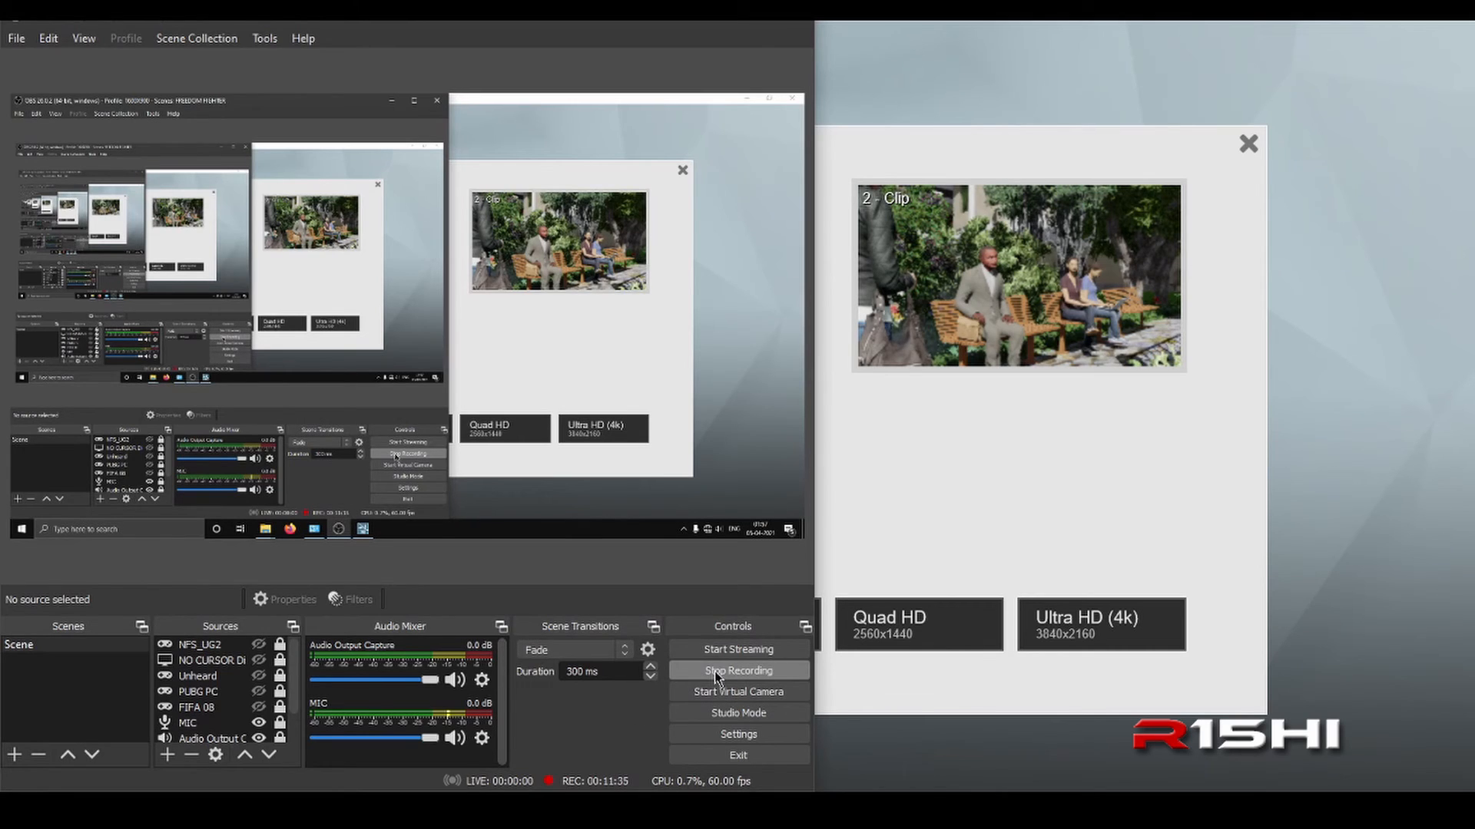
click(714, 672)
Step: Render the clip as a Full HD MP4 file named FOUNTAIN WALKAROUND in the SCHOOL PROJECT folder
click(252, 390)
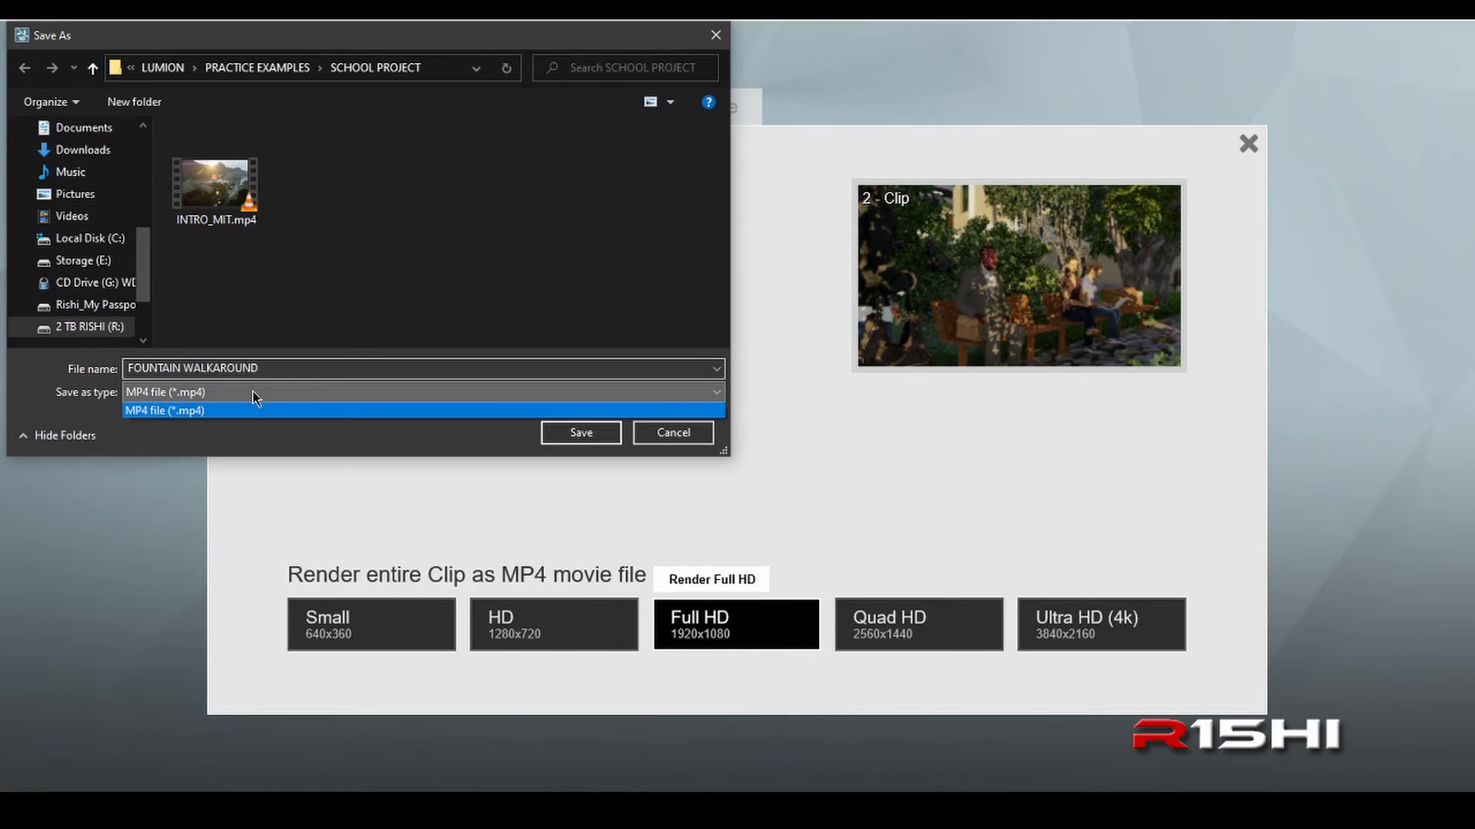
click(256, 398)
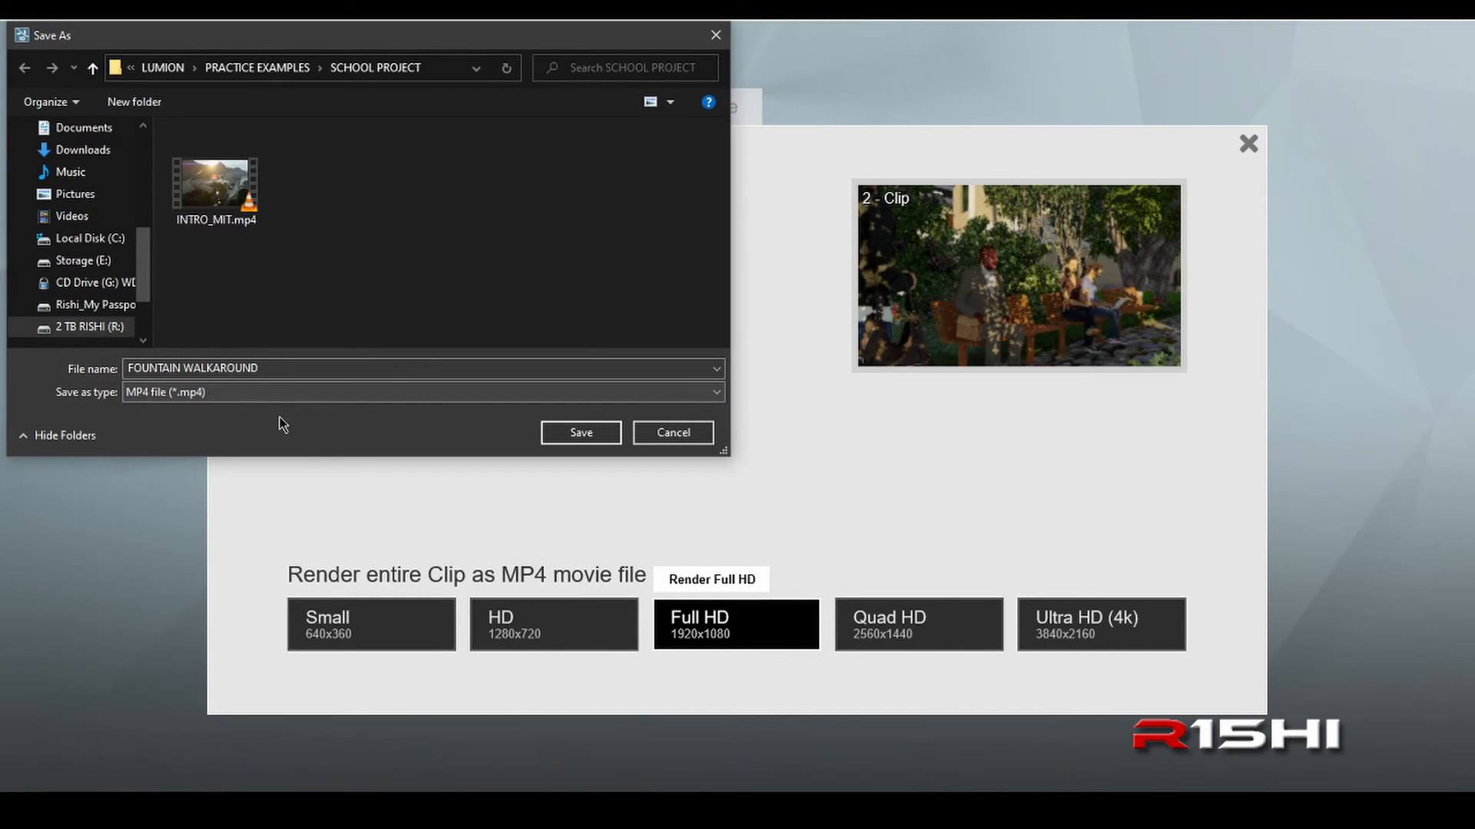
click(582, 433)
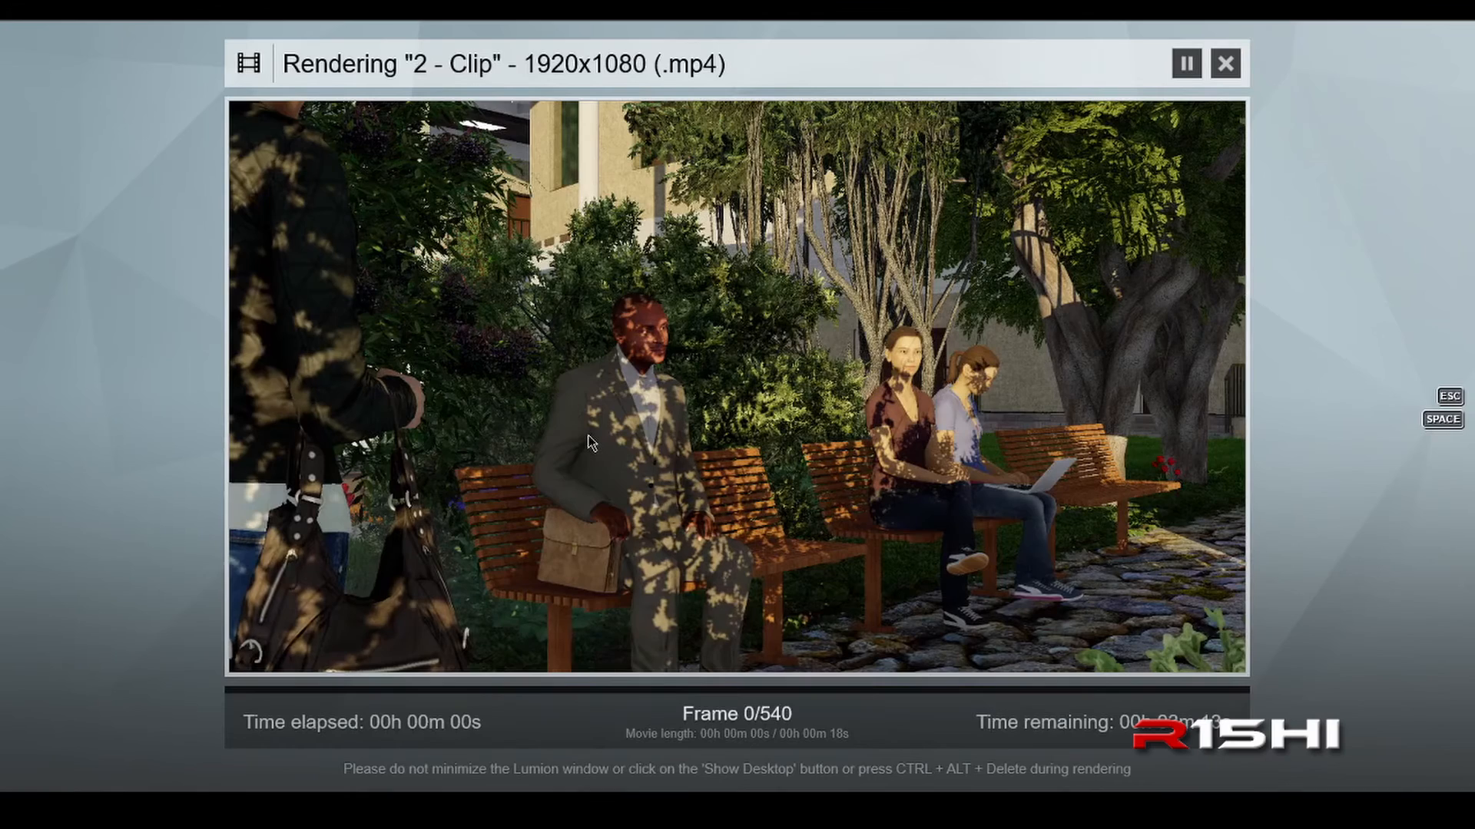
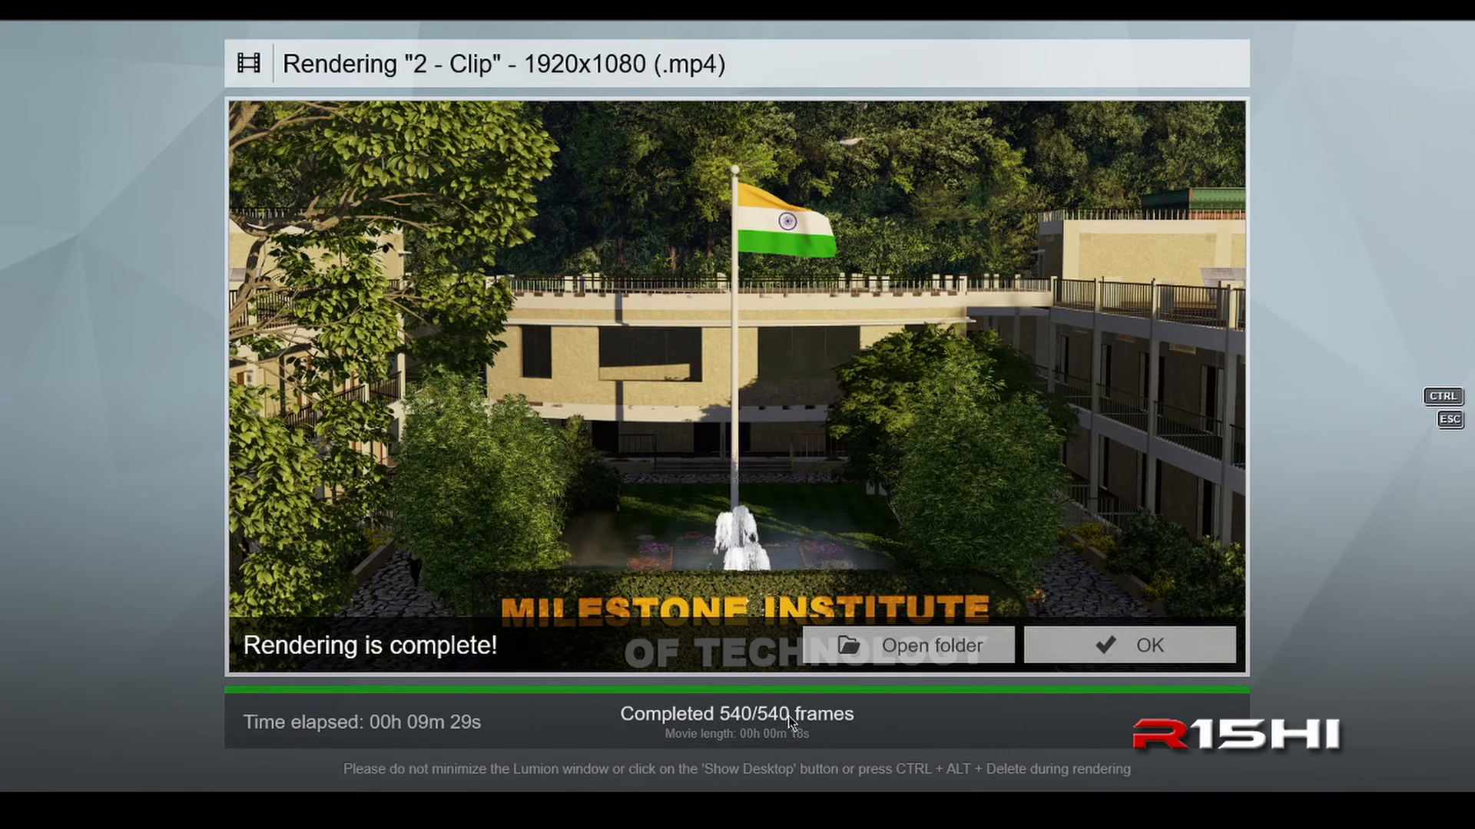
Step: Open the finished render's output folder, refresh it and play FOUNTAIN WALKAROUND.mp4
click(924, 648)
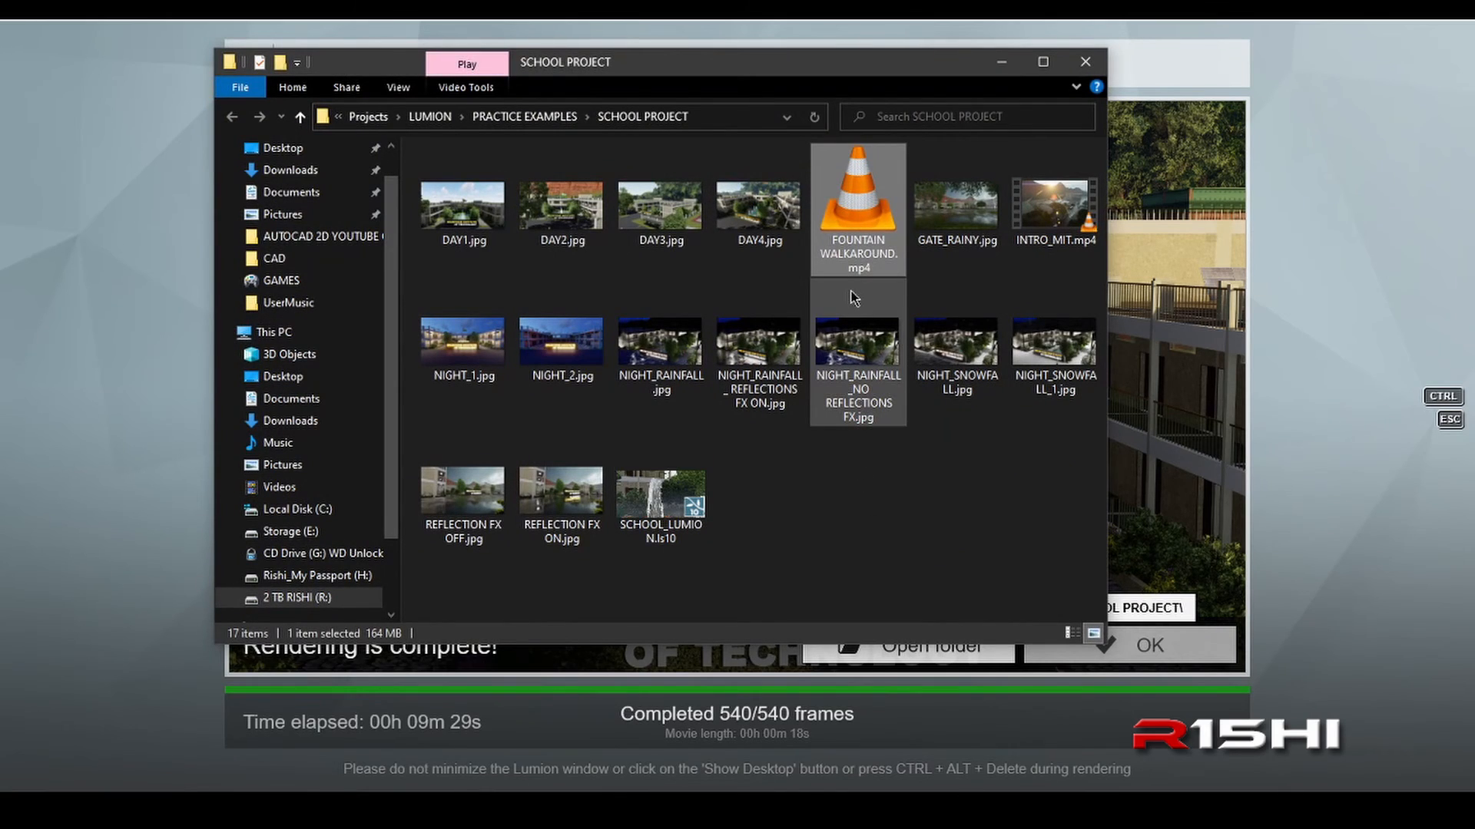
right_click(816, 528)
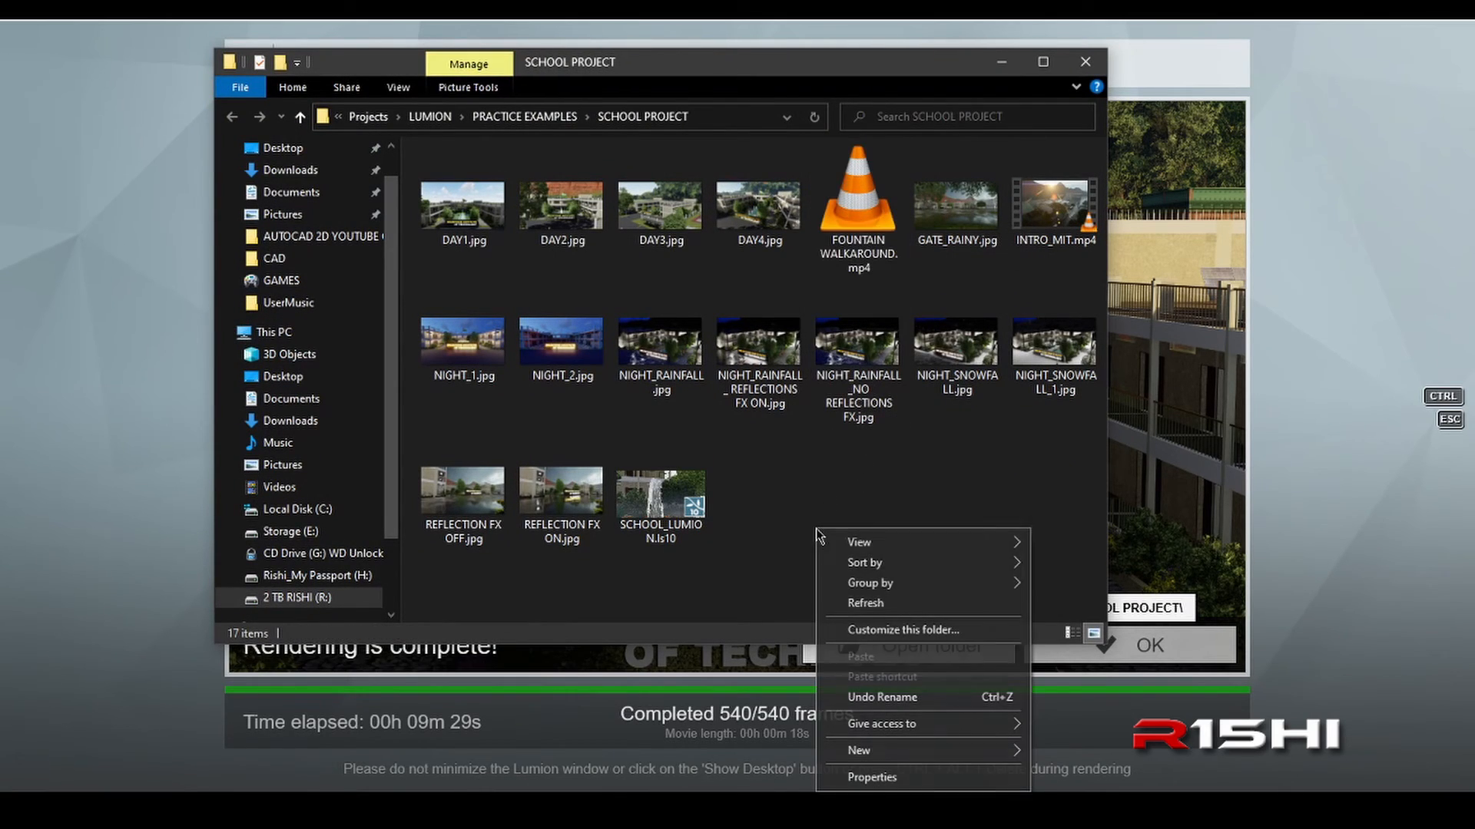
click(853, 603)
double_click(858, 215)
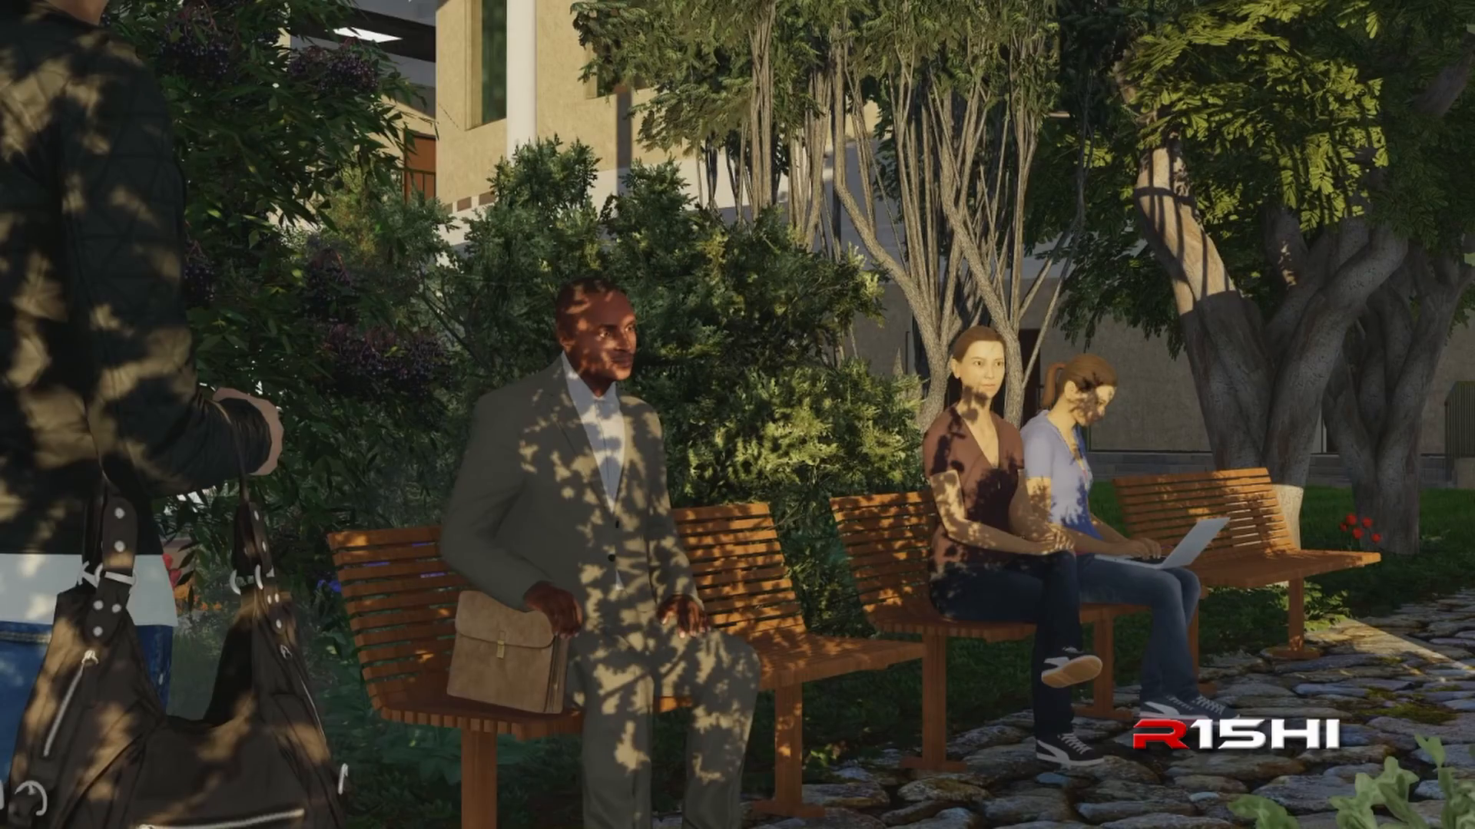
Step: Pause the rendered fountain video partway through and leave full-screen playback
key(space)
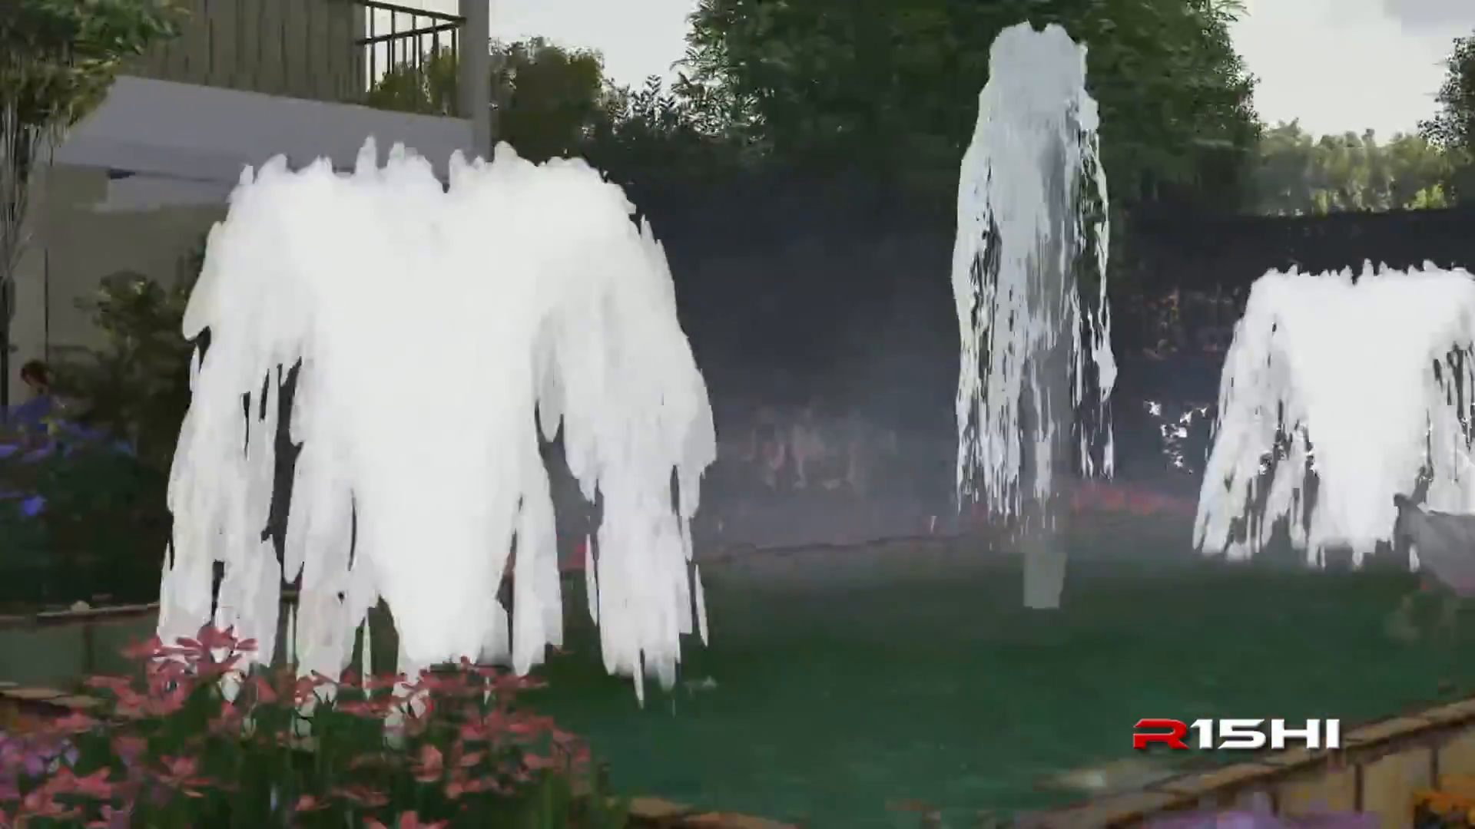
key(space)
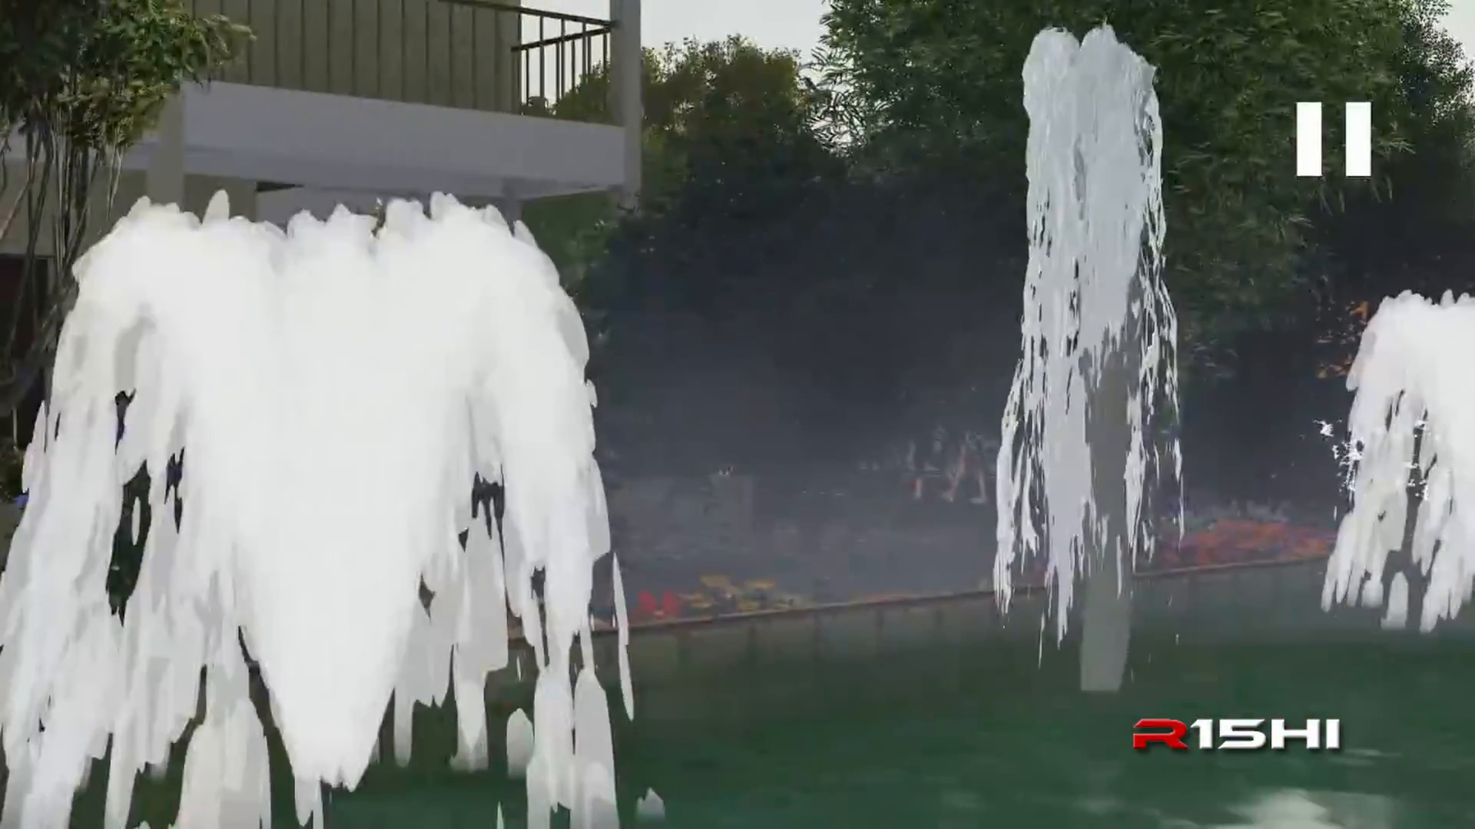
double_click(737, 593)
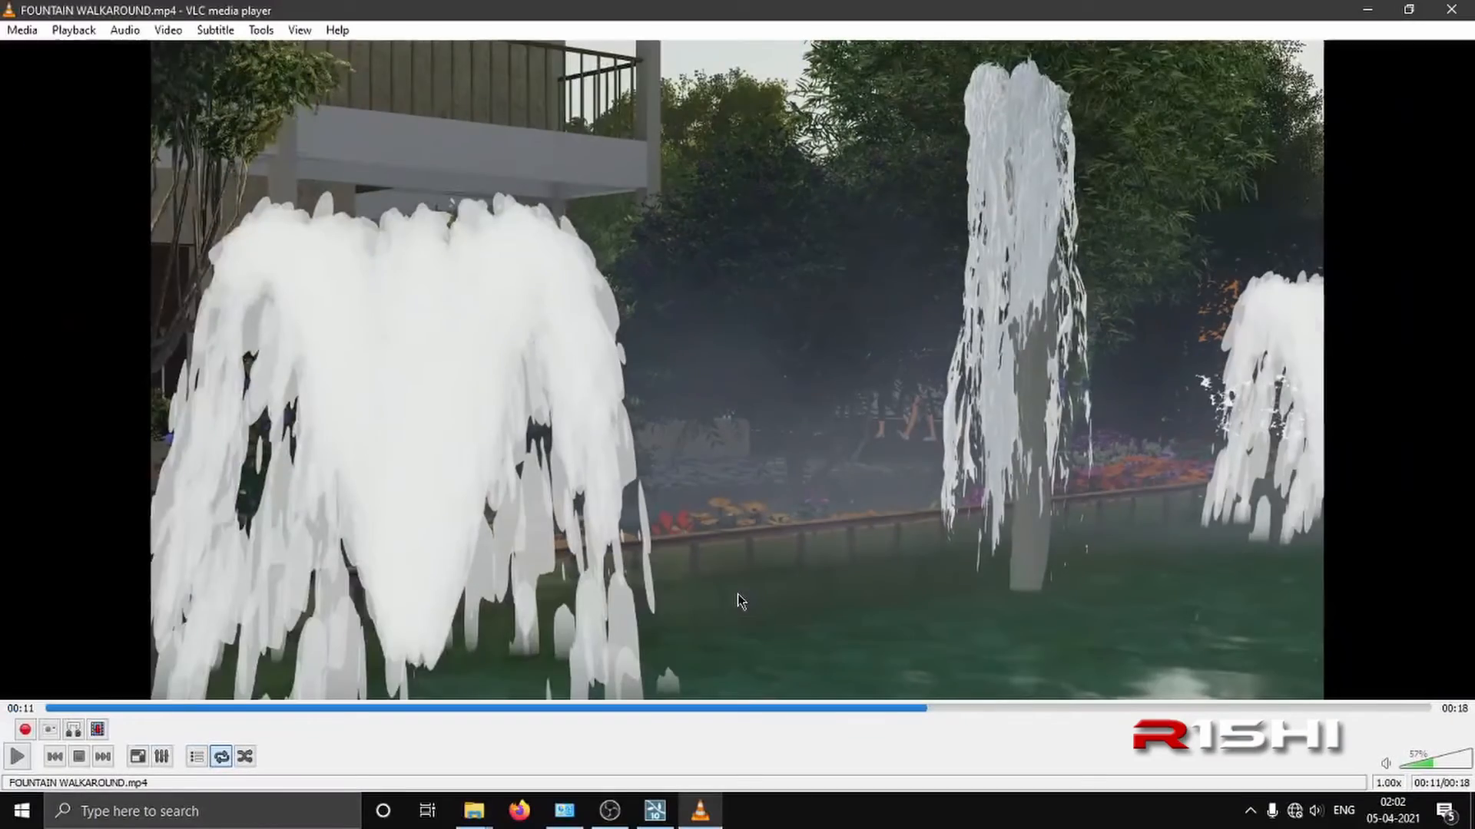
click(610, 811)
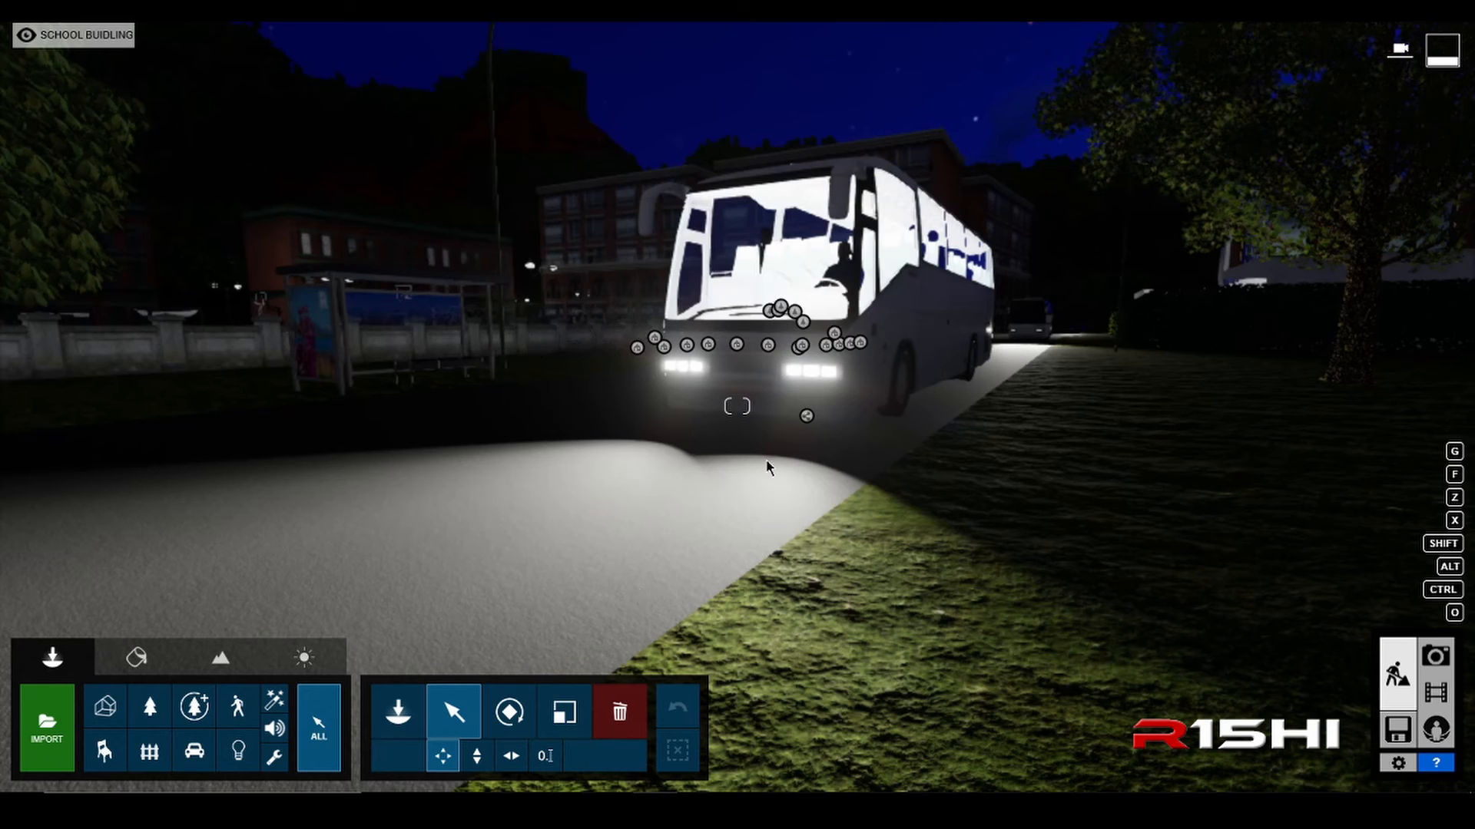
Step: Open the front bus's group for editing and select both of its headlight spotlights together
click(806, 416)
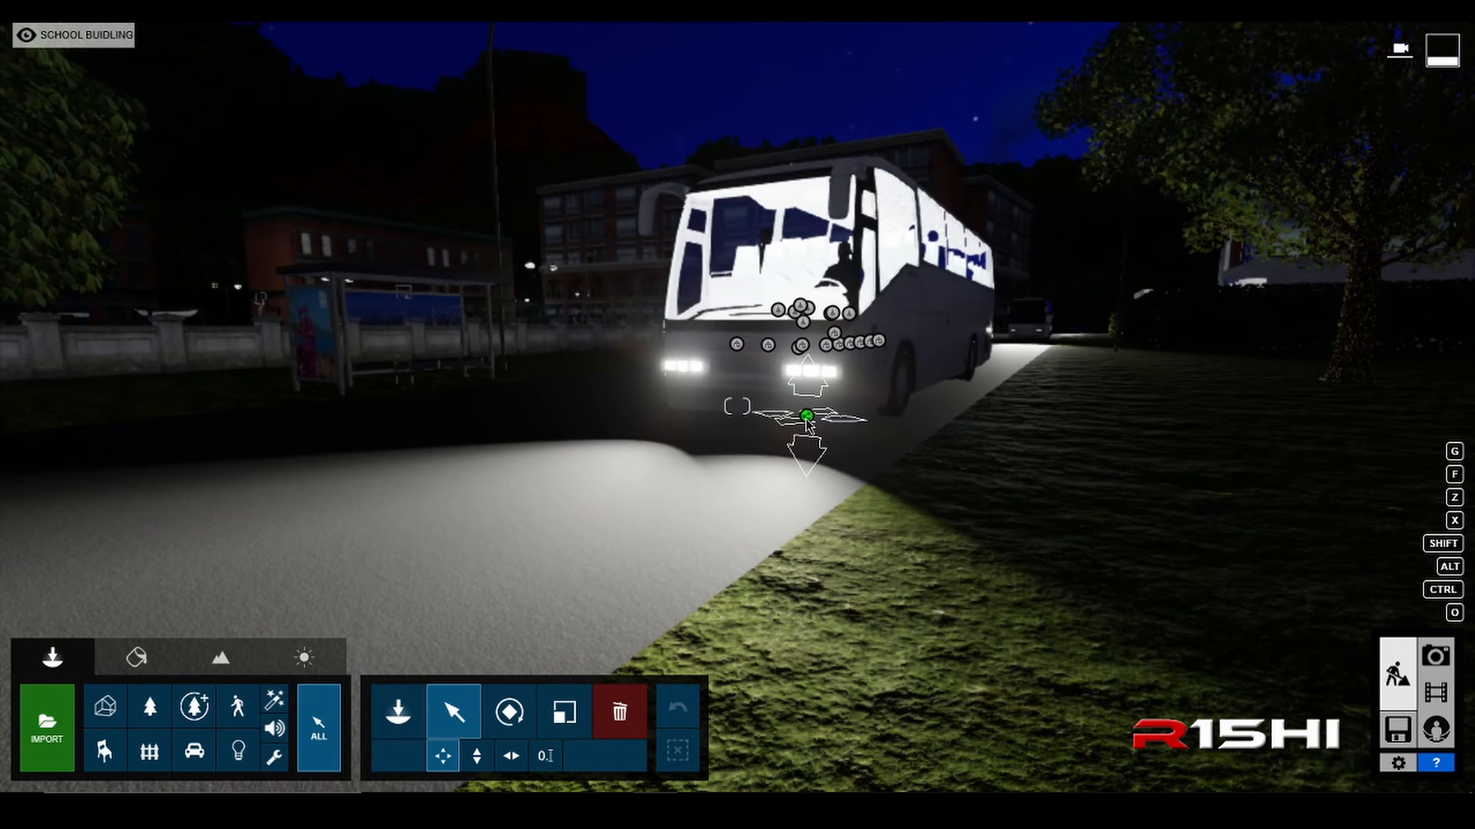
click(806, 417)
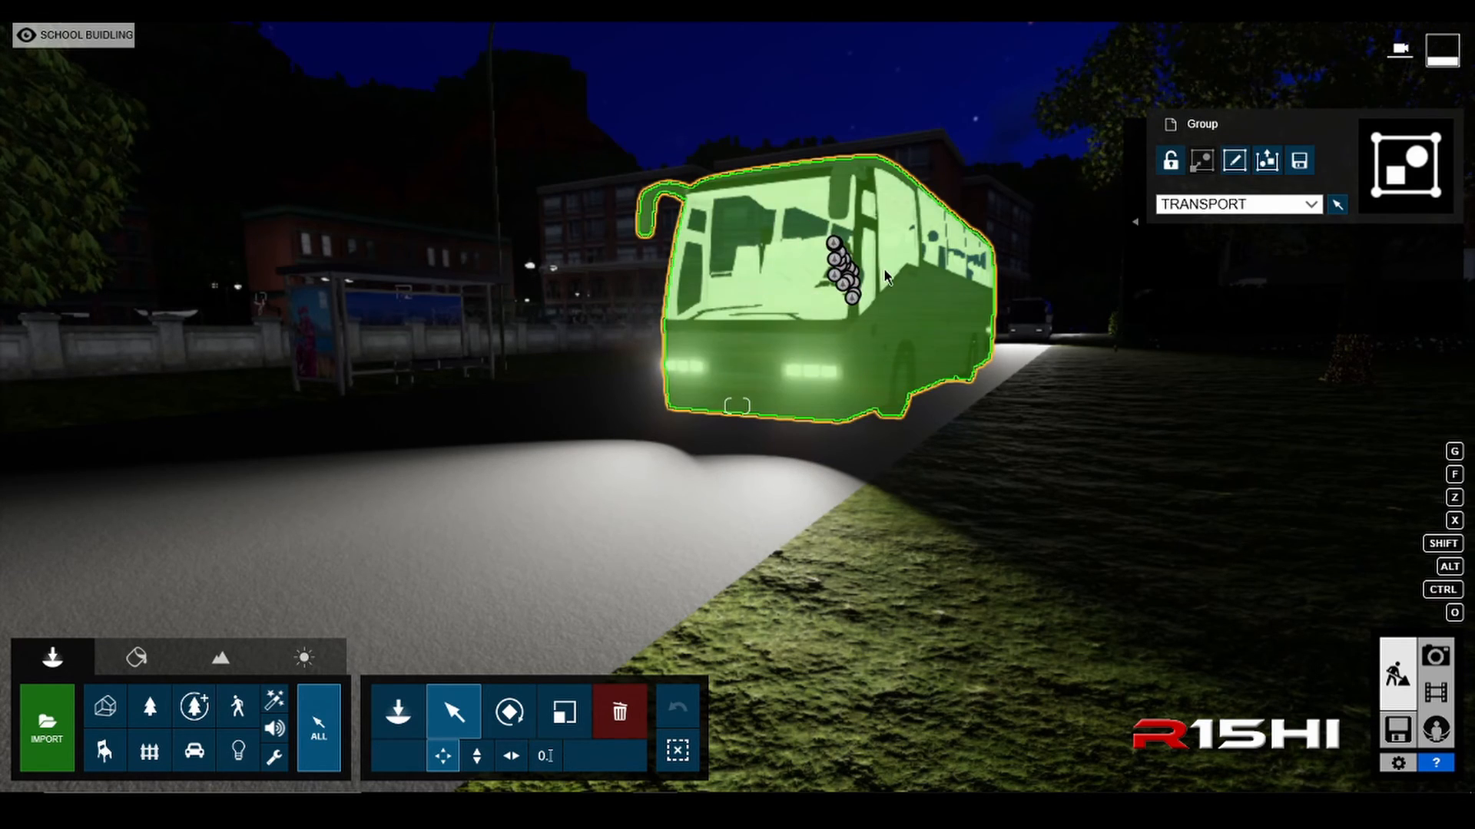
click(1234, 161)
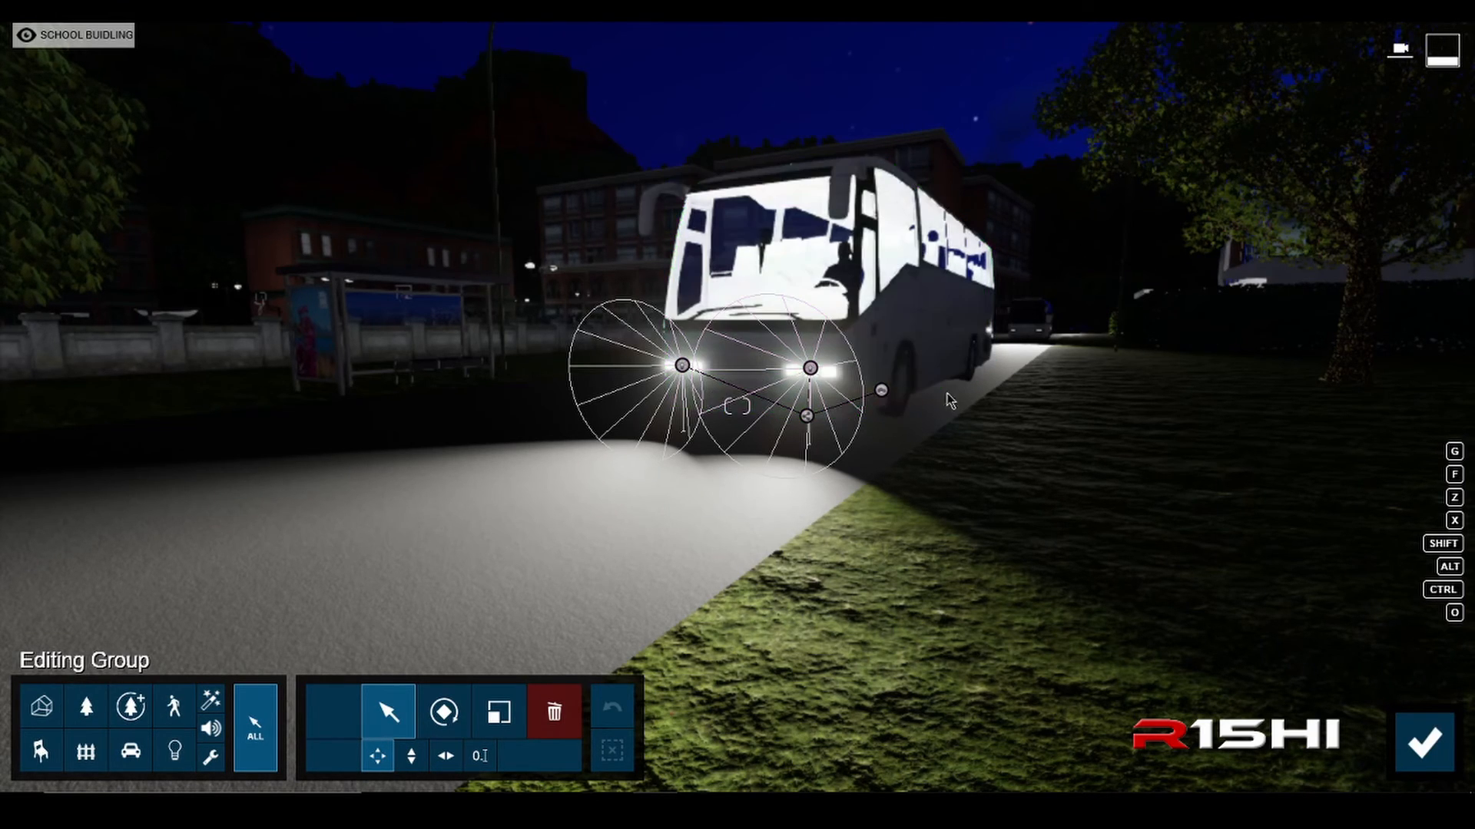
click(682, 366)
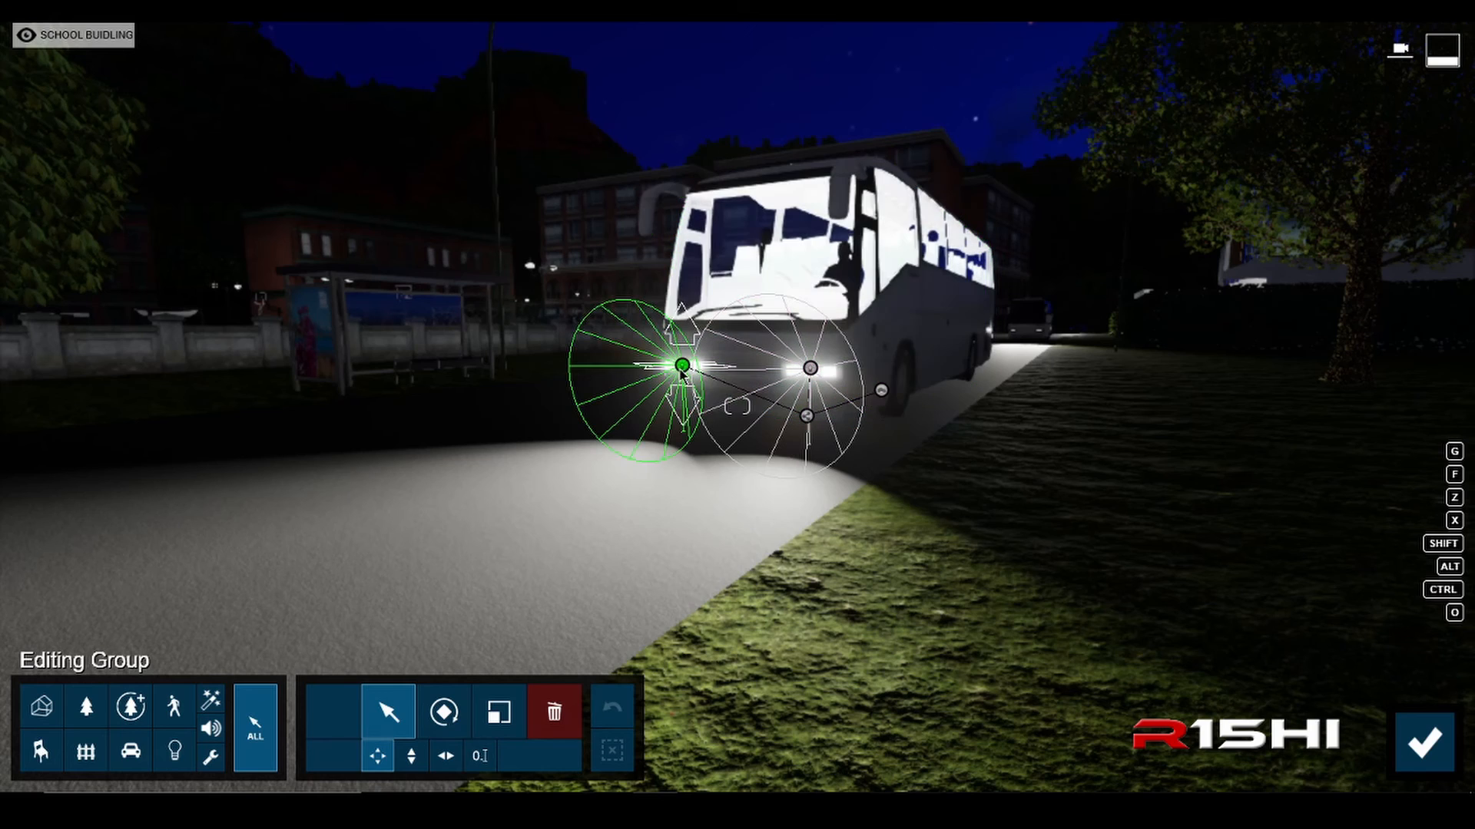
click(810, 369)
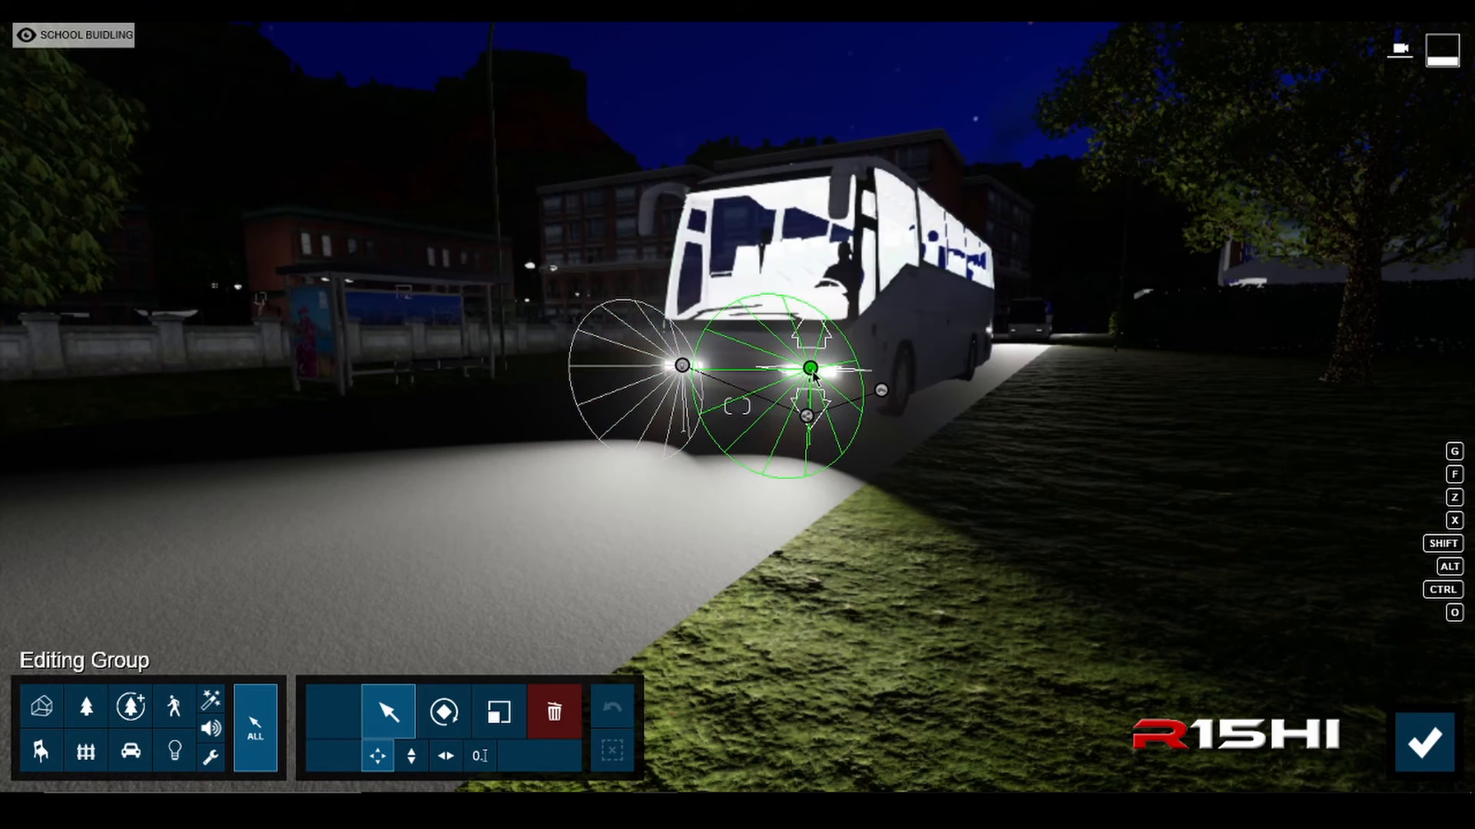
click(706, 378)
click(683, 367)
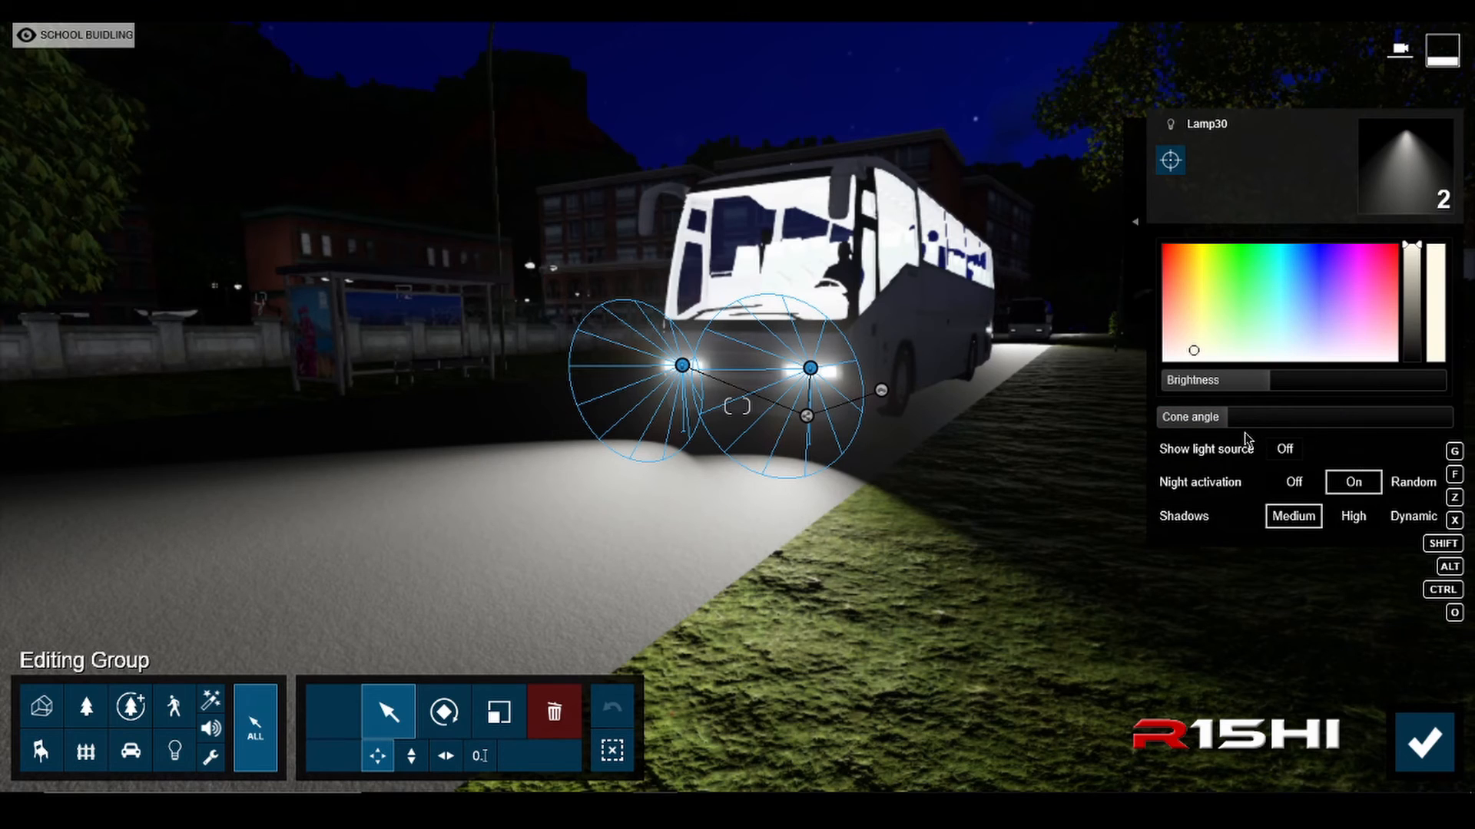
Step: Narrow both headlight spotlights' cone angle to 1.3 rad, fine-tune their brightness slightly below the original level, and confirm the group edits
drag(1258, 381, 1173, 398)
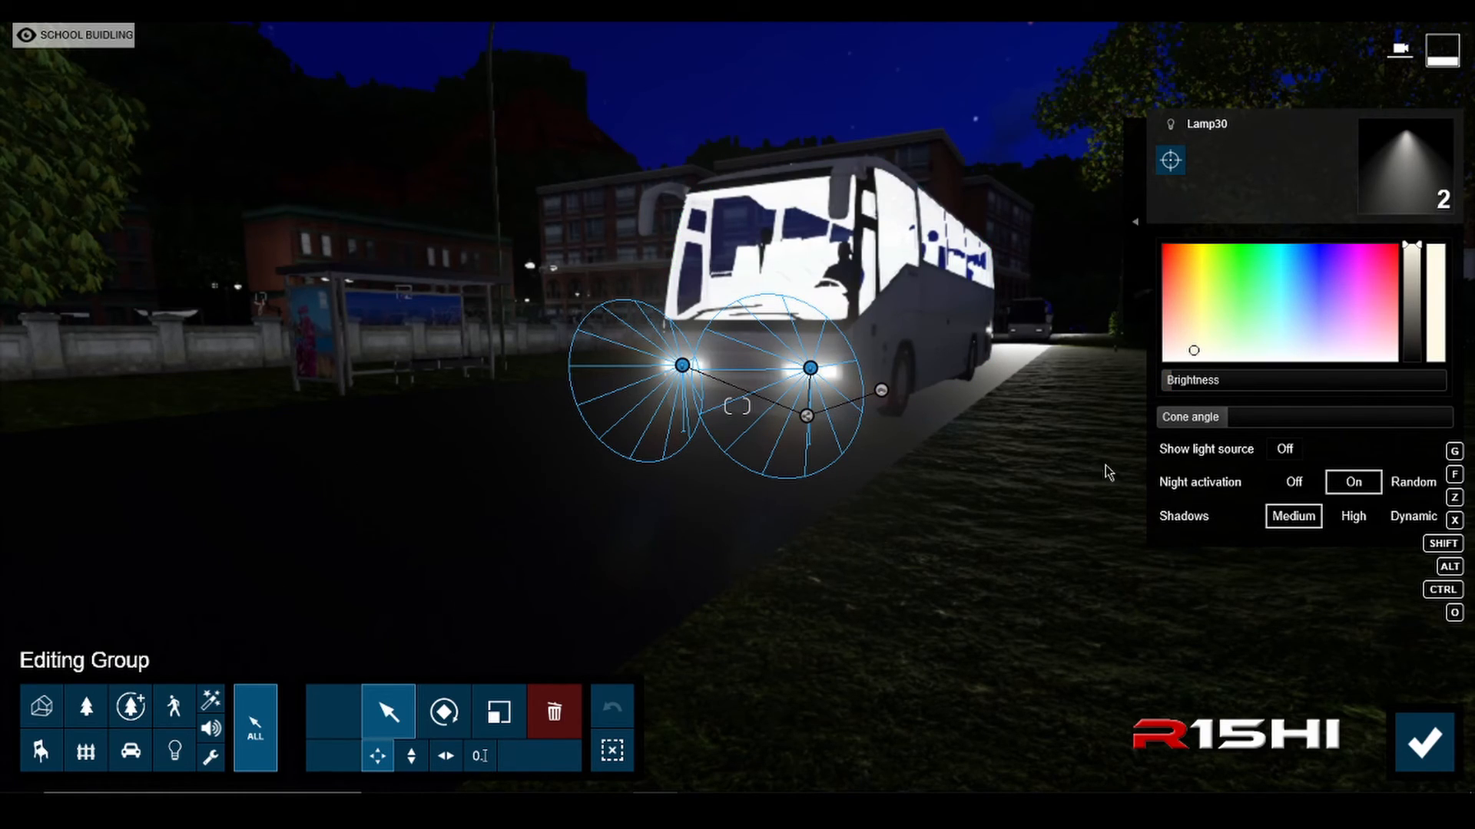
drag(1179, 394, 1201, 430)
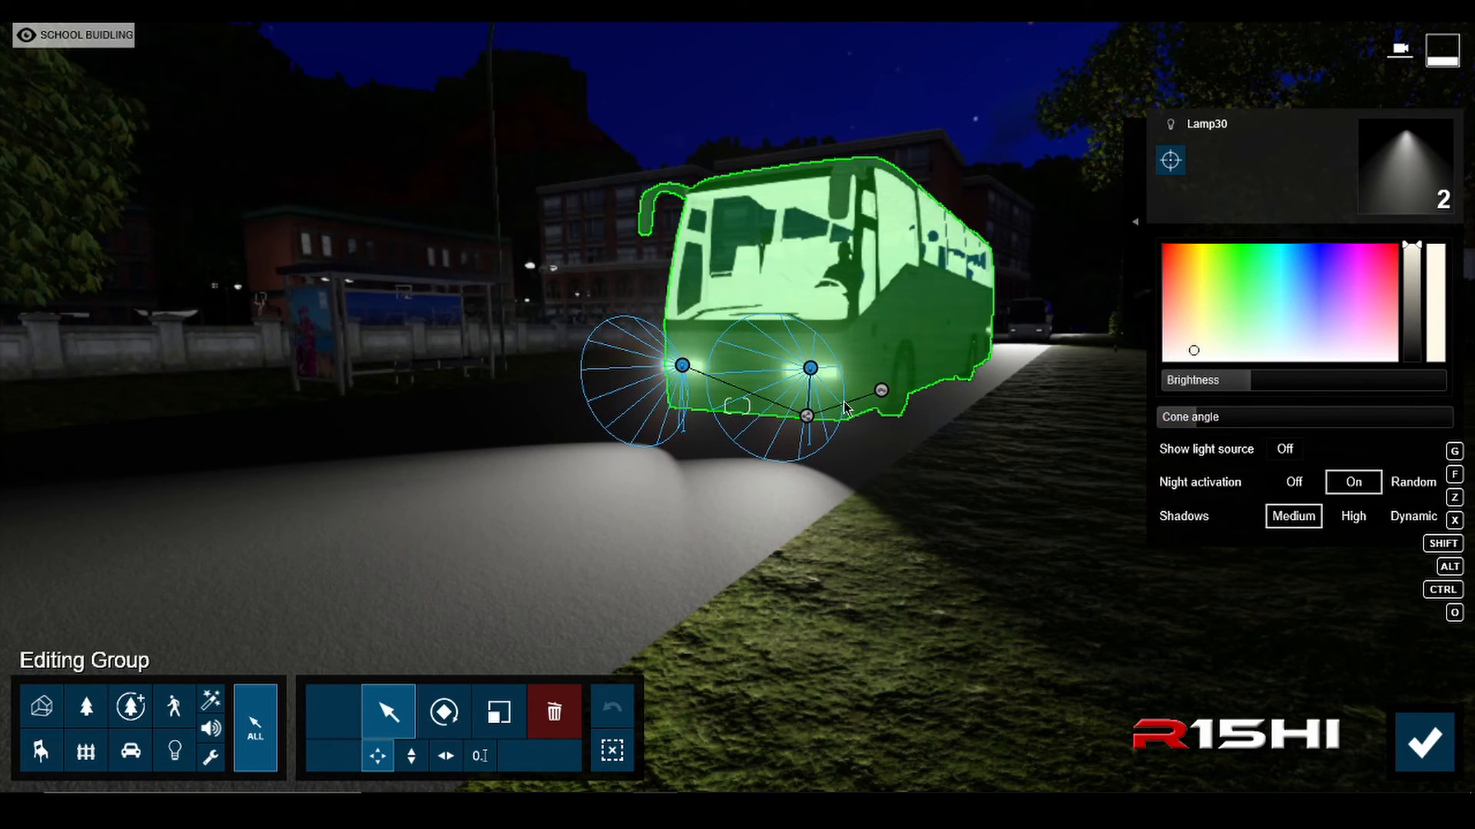
key(w)
key(d)
right_drag(859, 404, 632, 392)
key(d)
key(w)
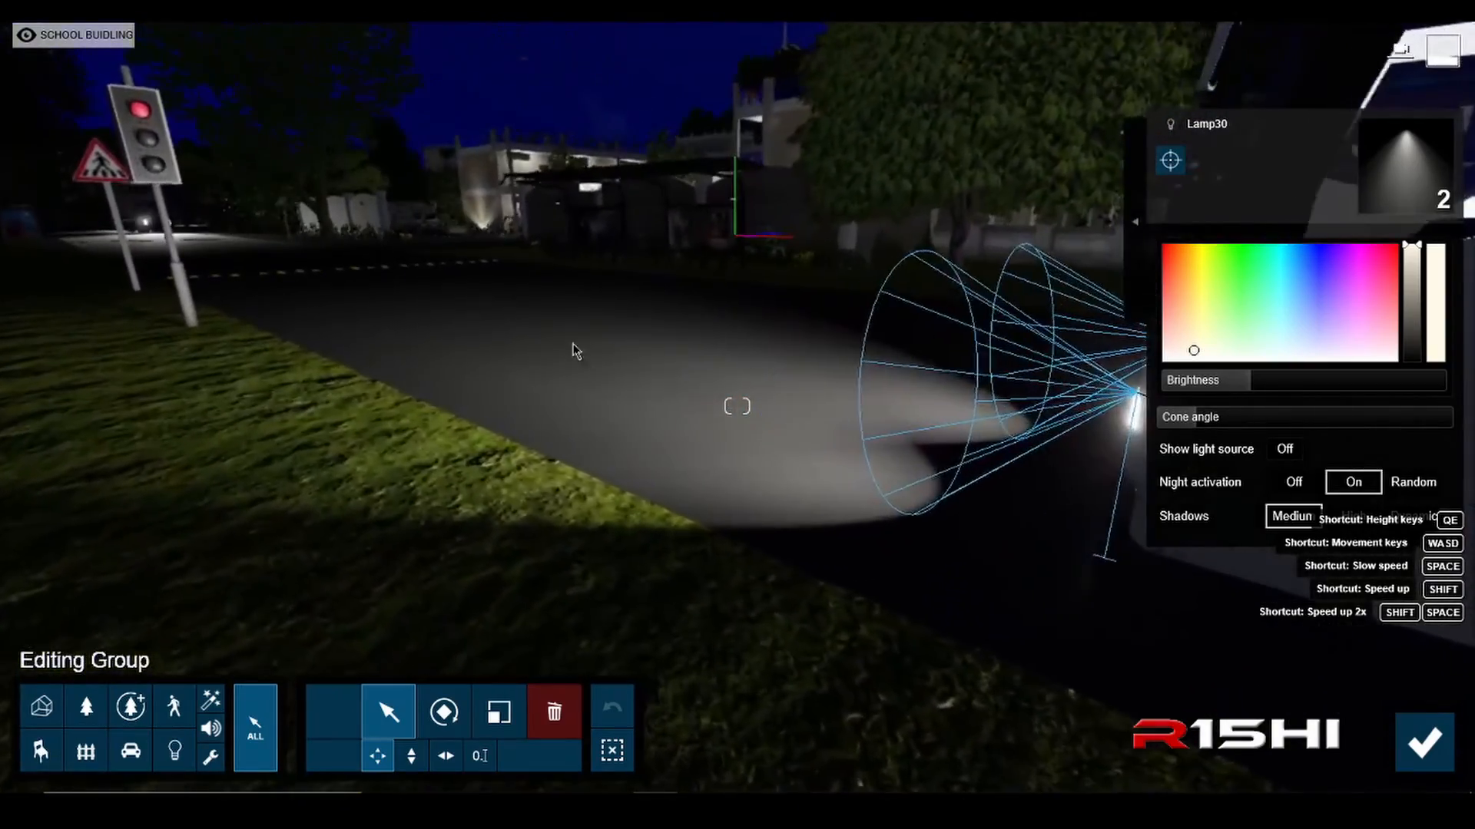
right_drag(573, 349, 483, 405)
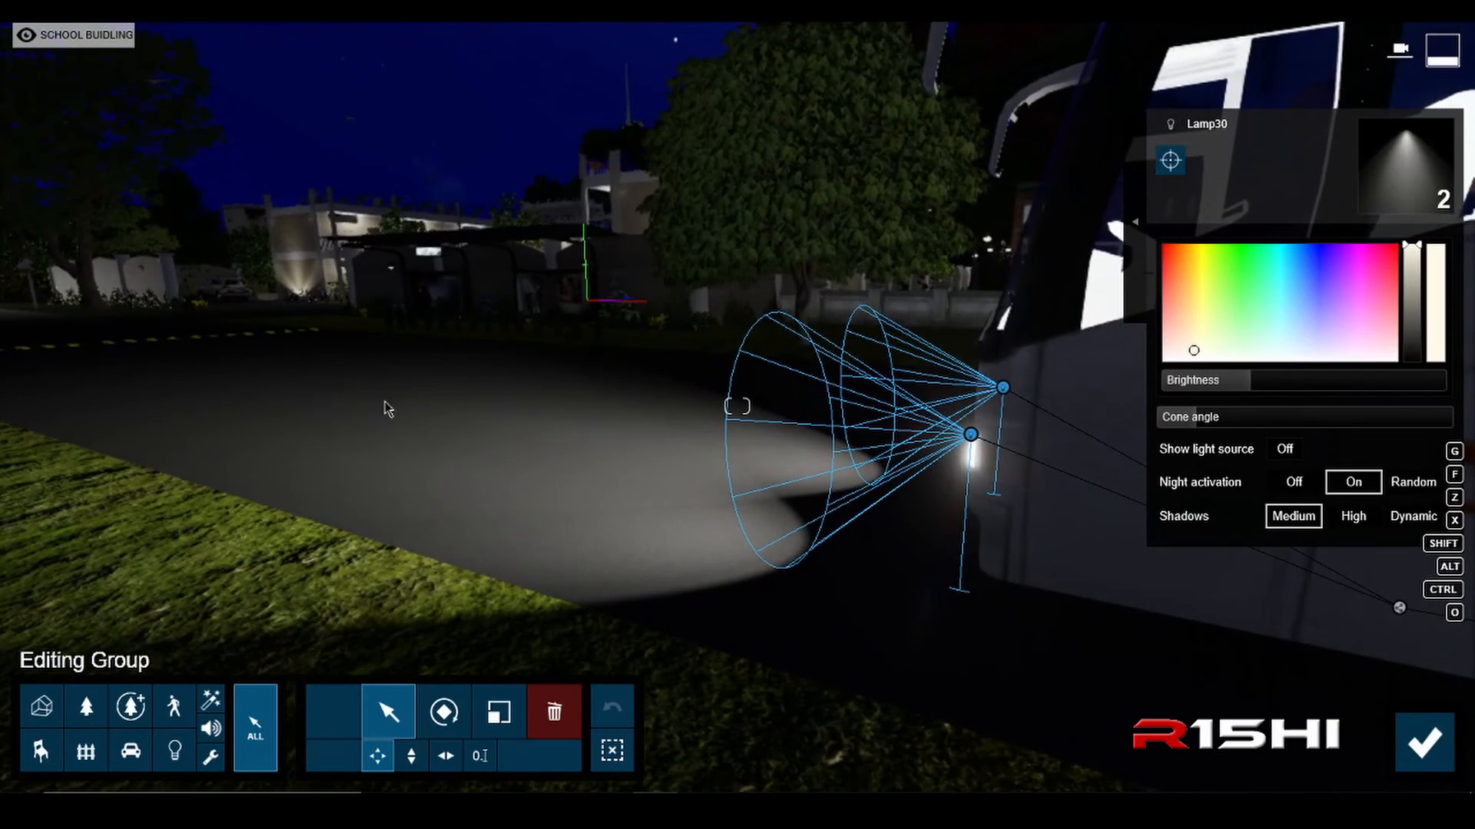
right_drag(385, 409, 514, 430)
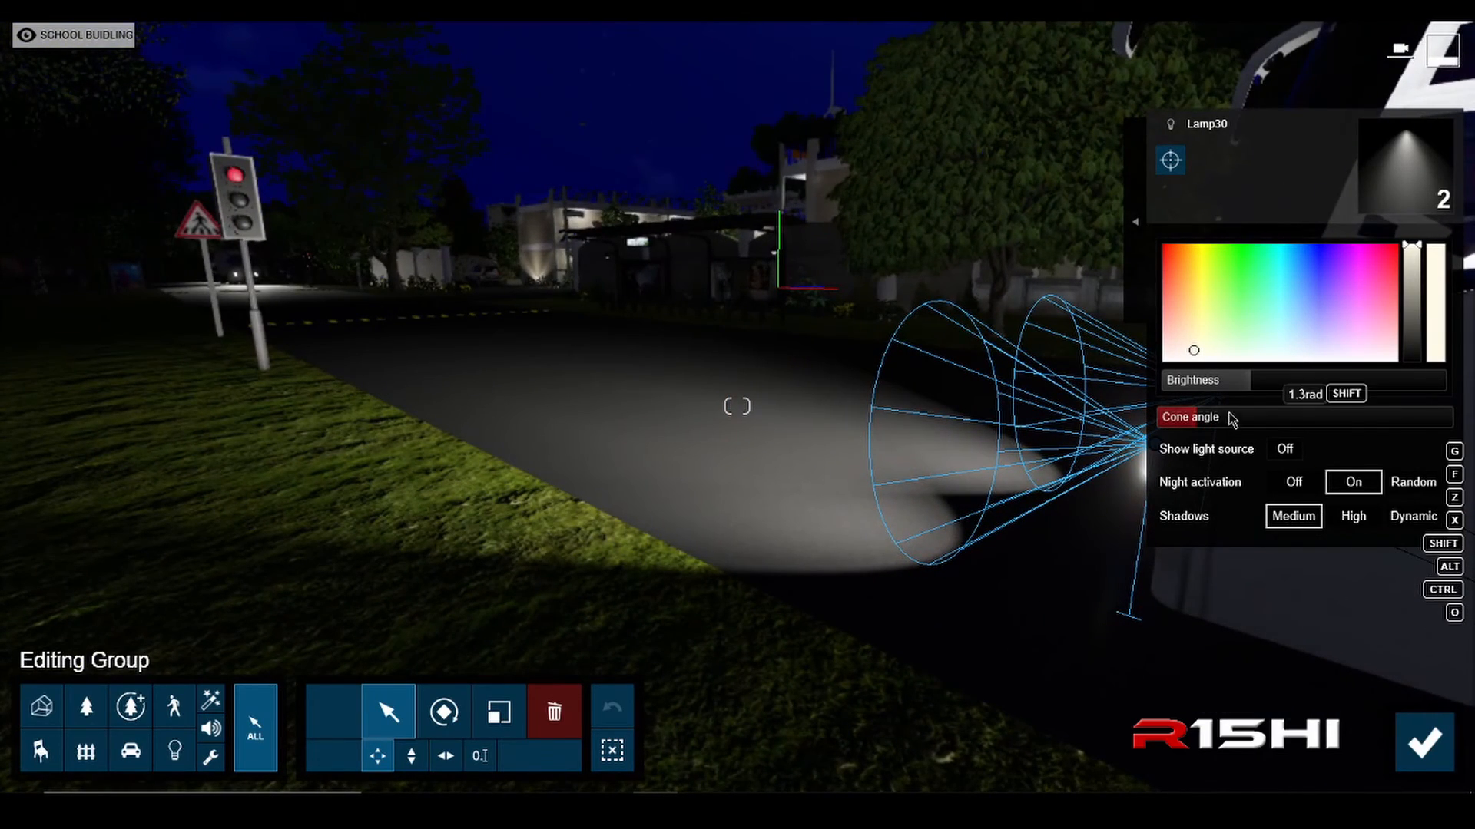
drag(1242, 385, 1269, 401)
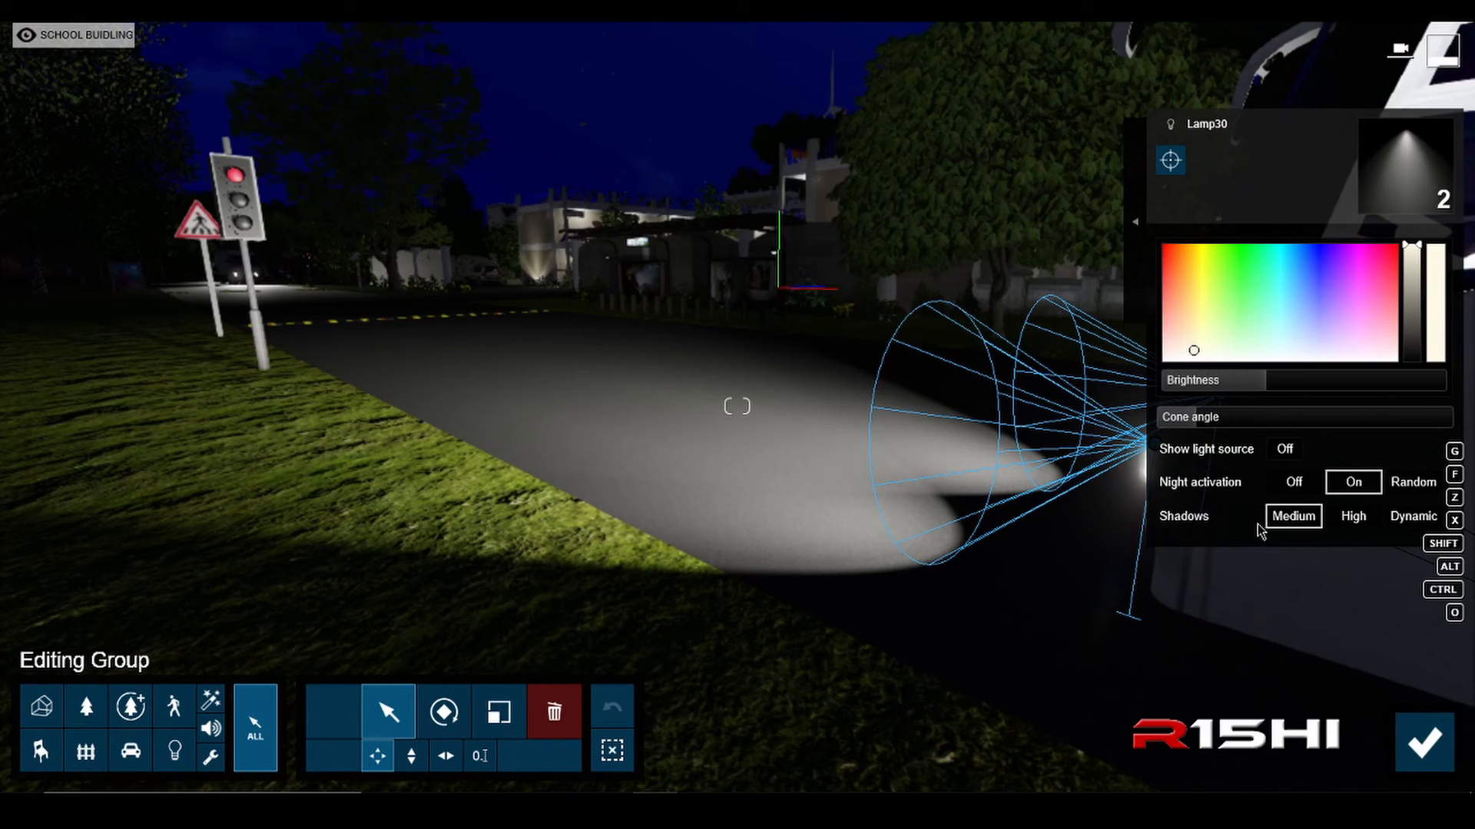
click(1424, 741)
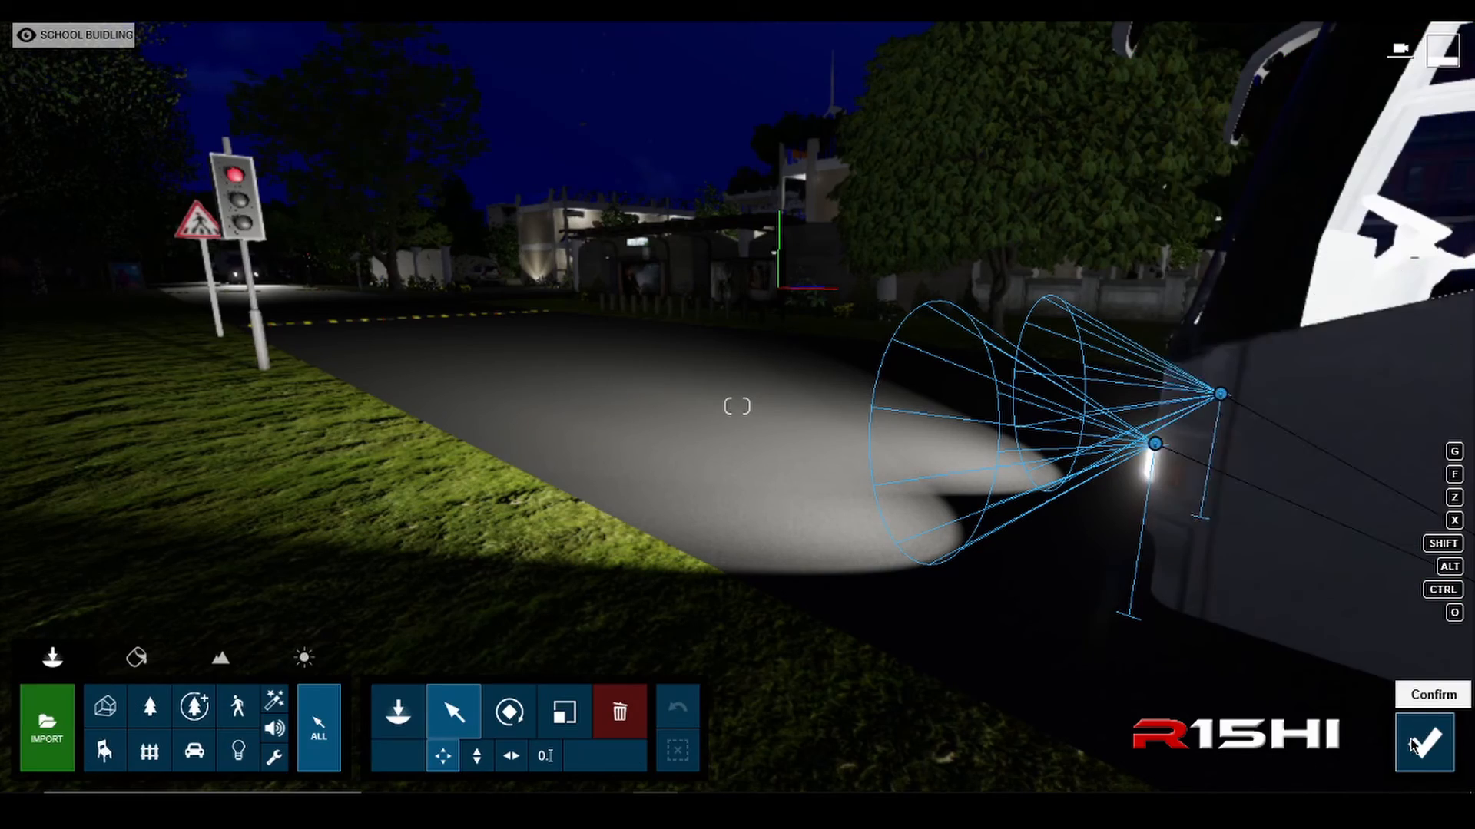
Step: Examine the bus's headlight beams on the road and its lit interior from the front and side
key(s)
right_drag(883, 477, 1083, 477)
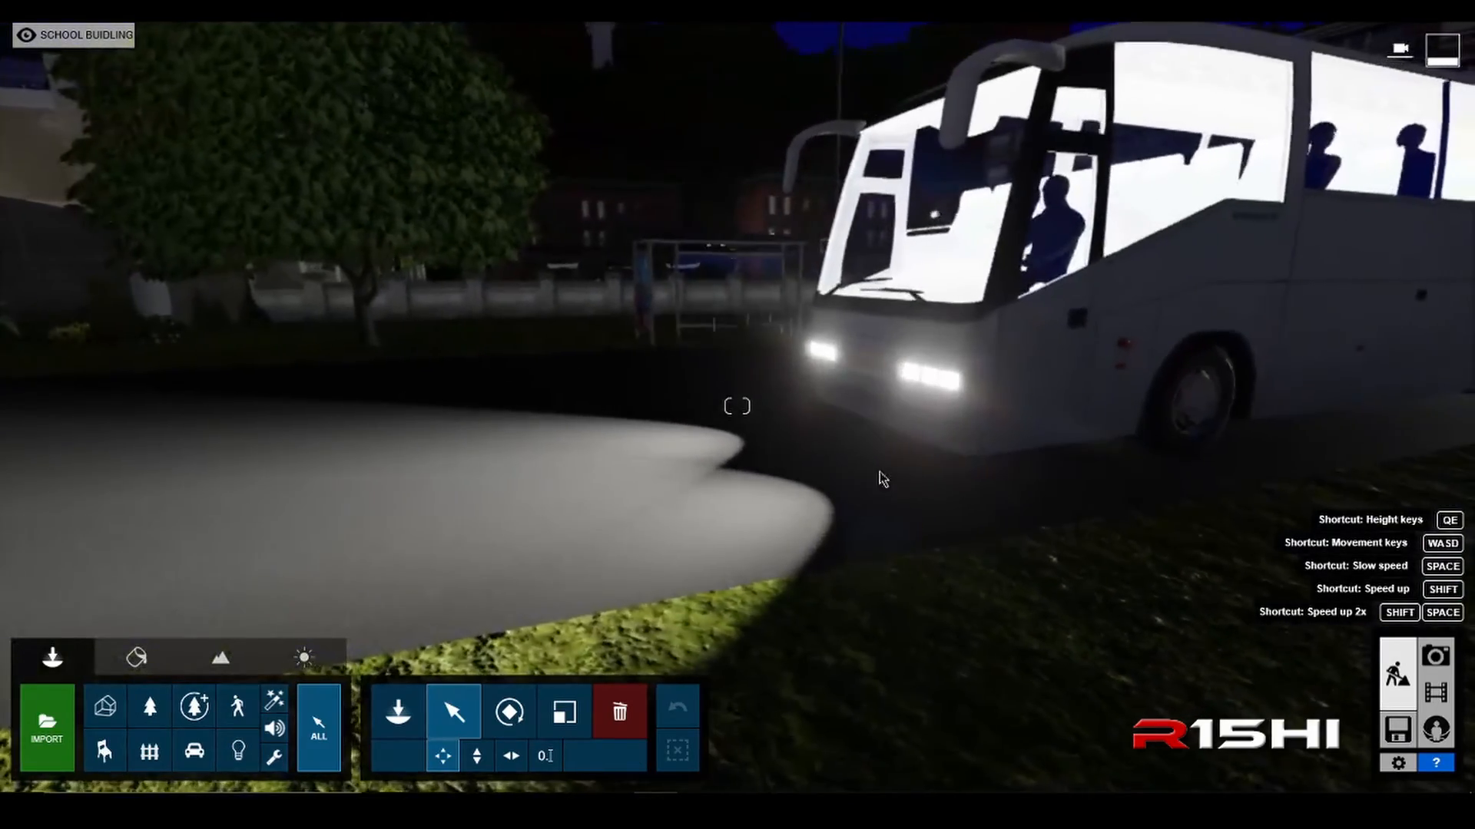
key(s)
key(a)
right_drag(887, 470, 1010, 476)
key(w)
right_drag(773, 461, 722, 468)
key(w)
key(a)
right_drag(862, 518, 880, 514)
key(d)
right_drag(1090, 474, 1310, 430)
key(q)
key(w)
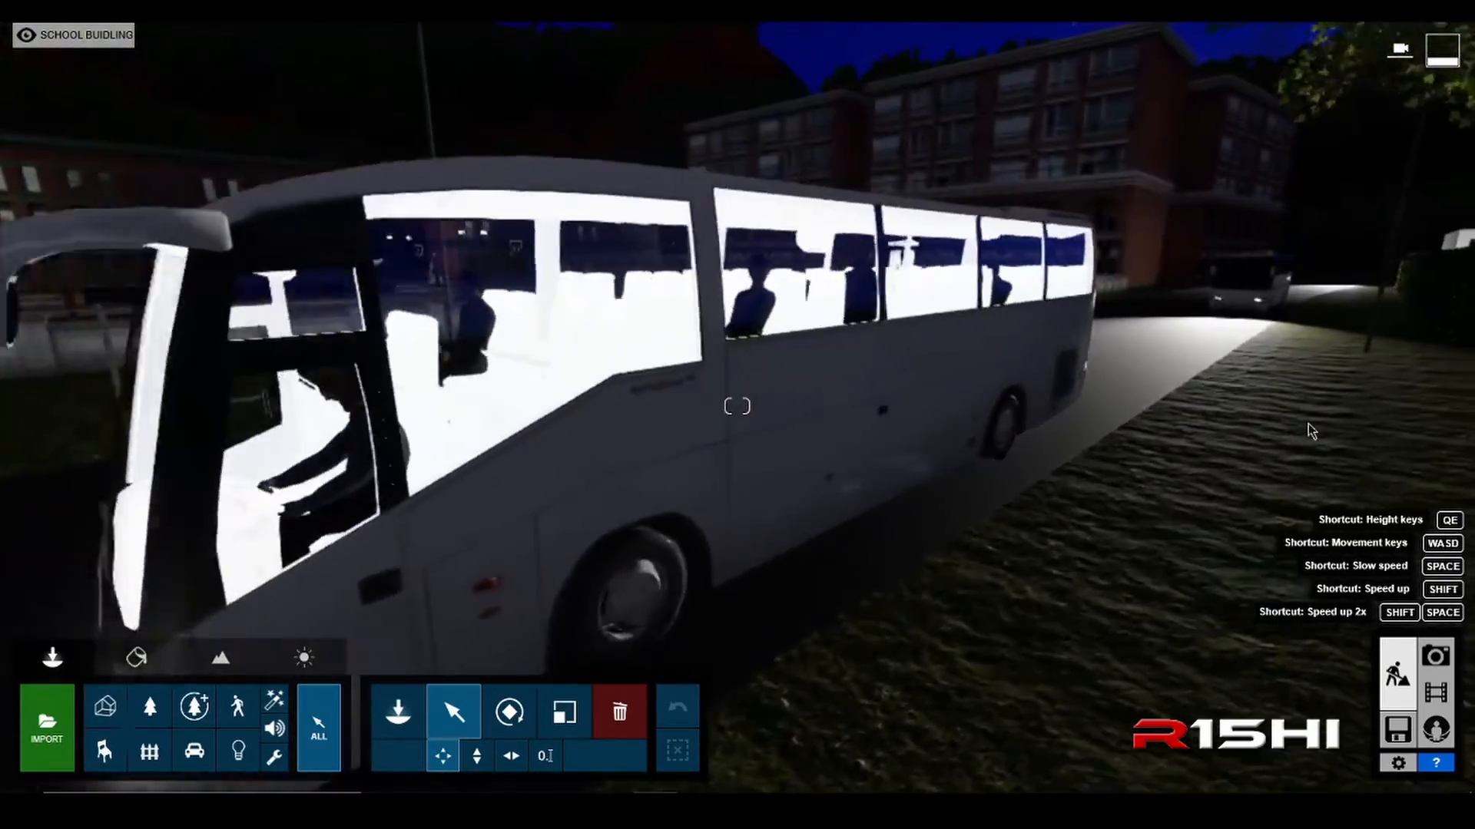
key(s)
key(a)
key(e)
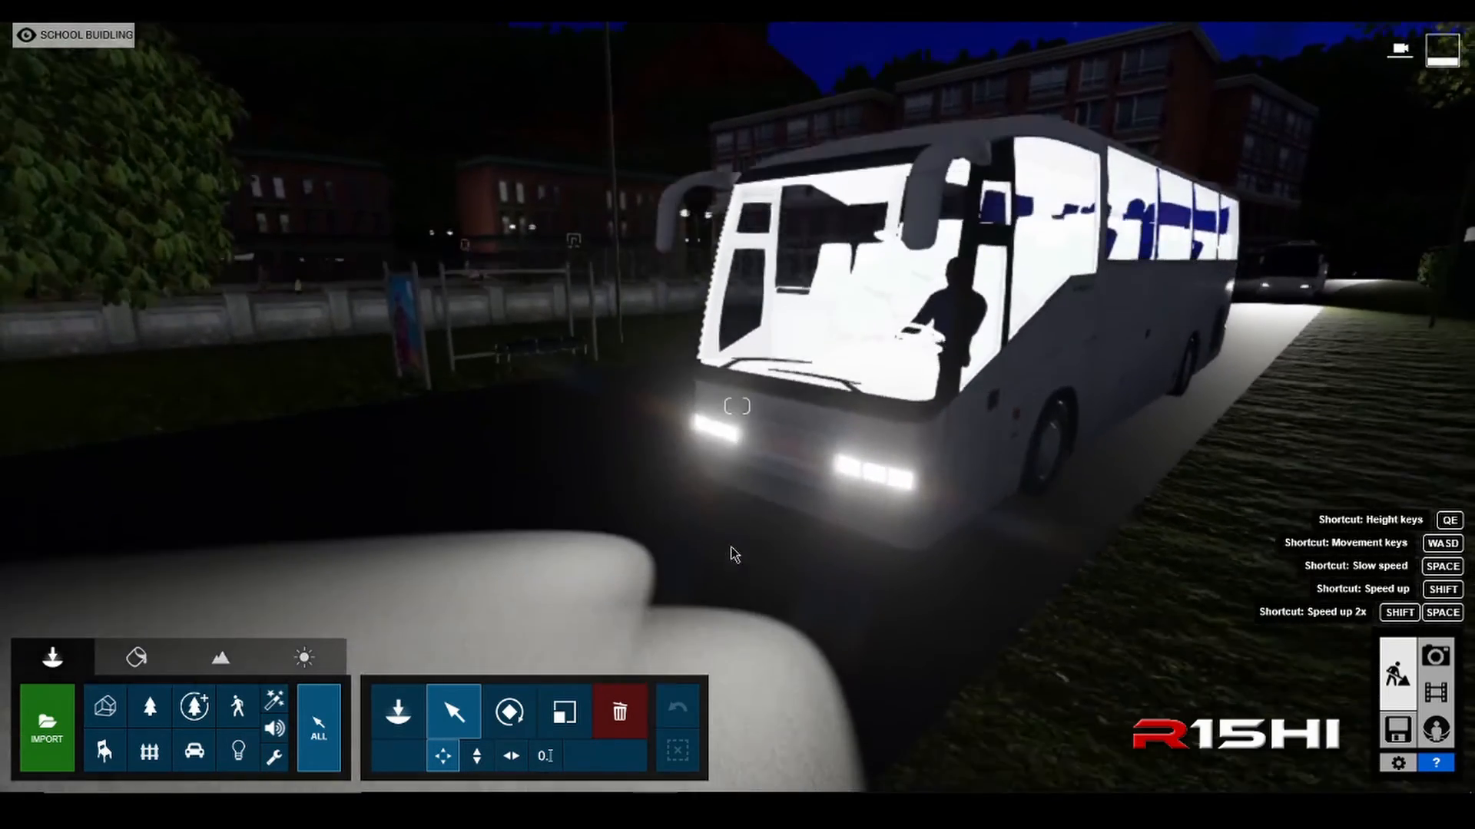
key(d)
Step: Place two of the last spotlight type on page 2 of the Lights library, one in front of each bus headlight
click(398, 713)
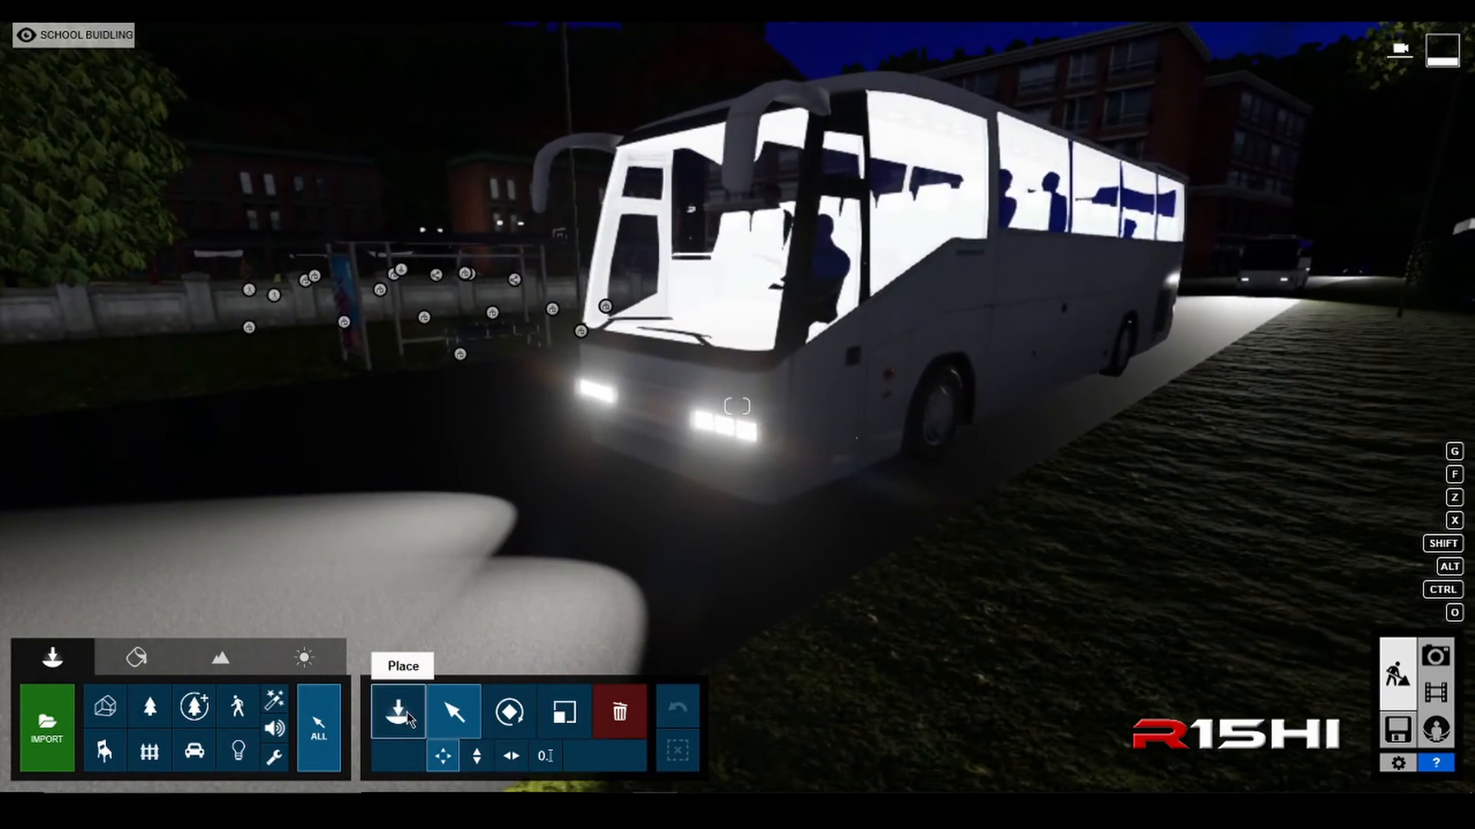
click(239, 751)
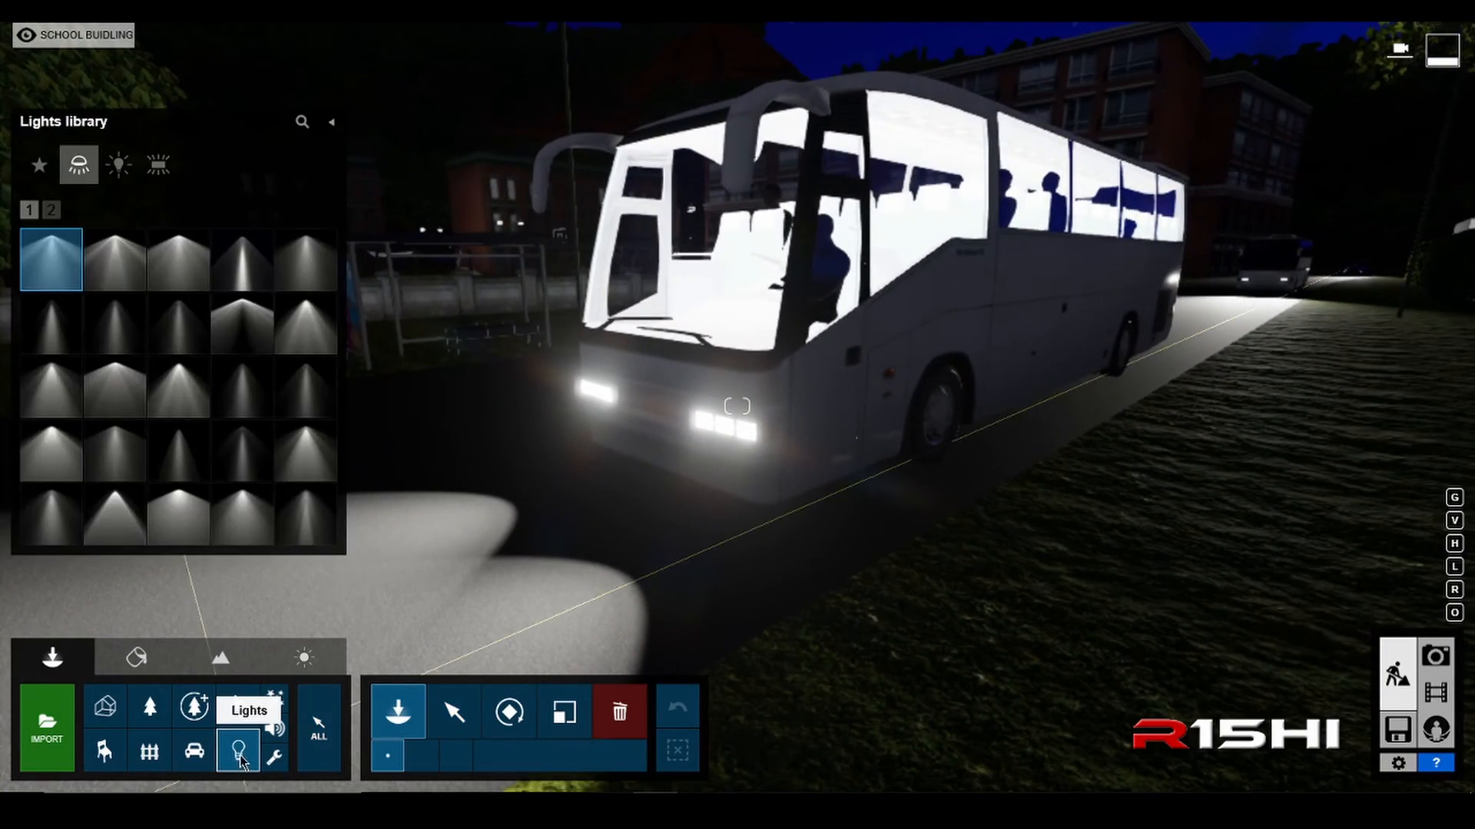
click(51, 209)
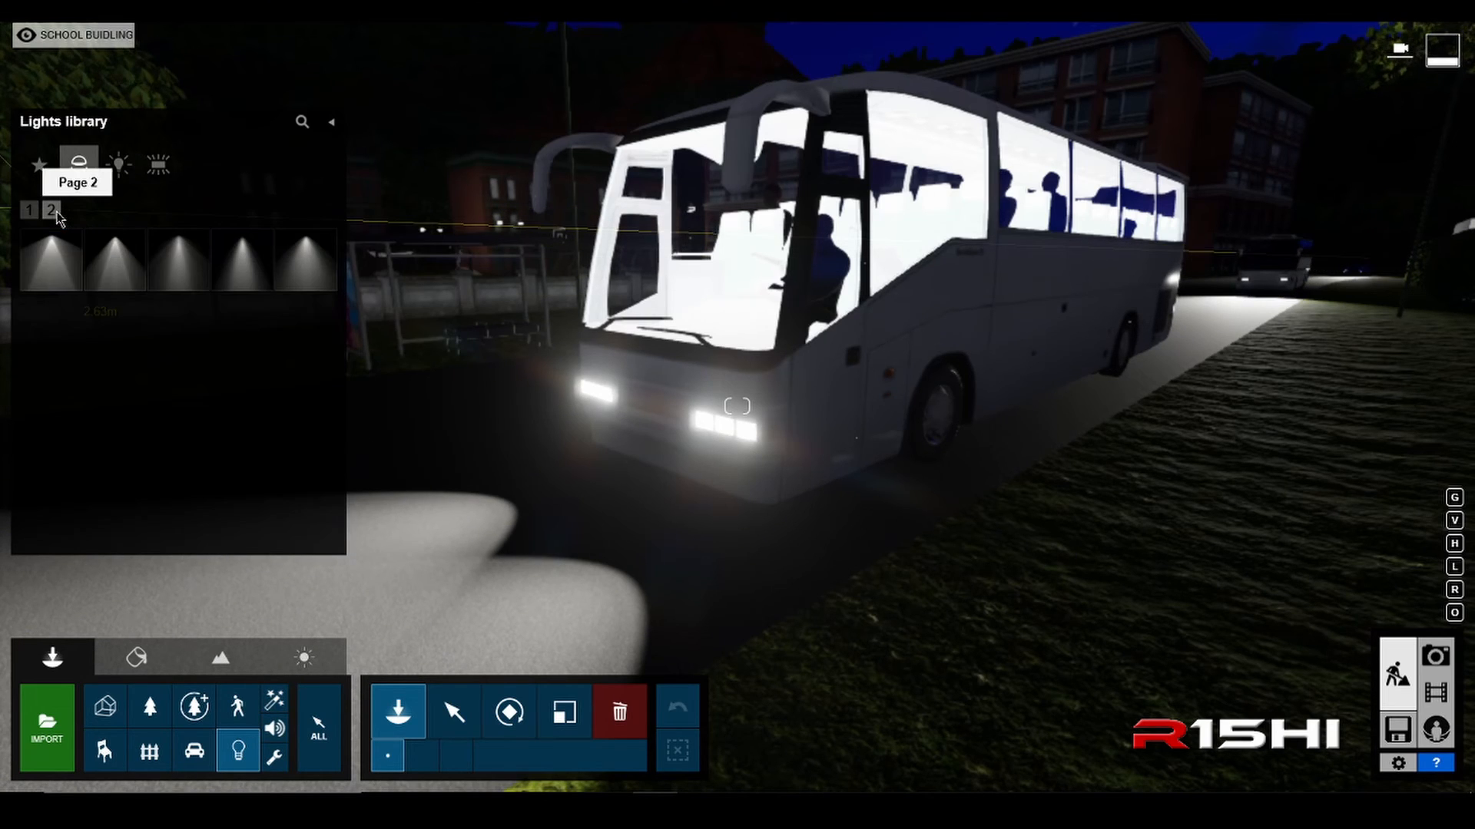
drag(305, 260, 656, 420)
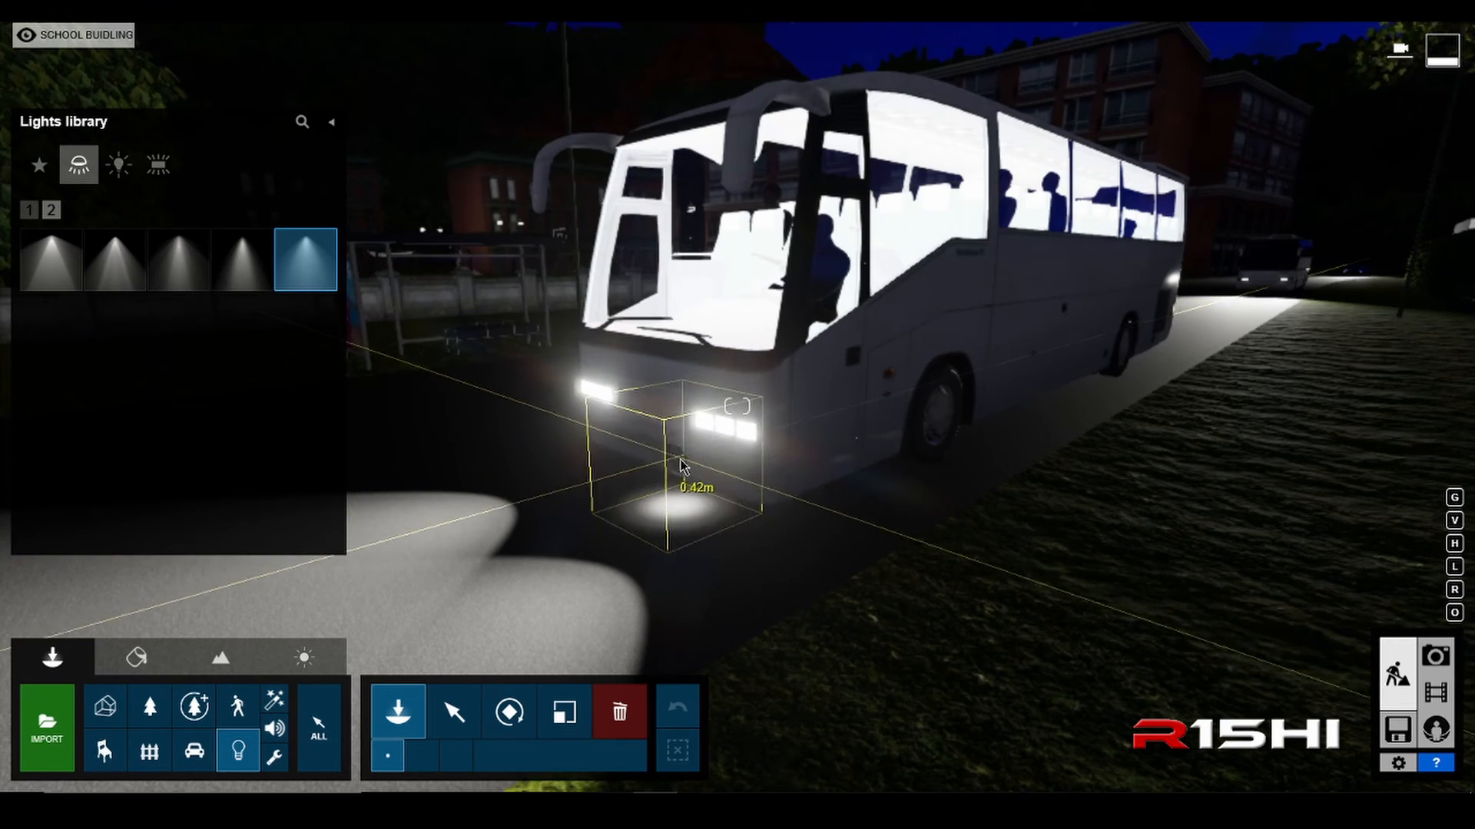
key(w)
key(a)
key(e)
key(w)
key(q)
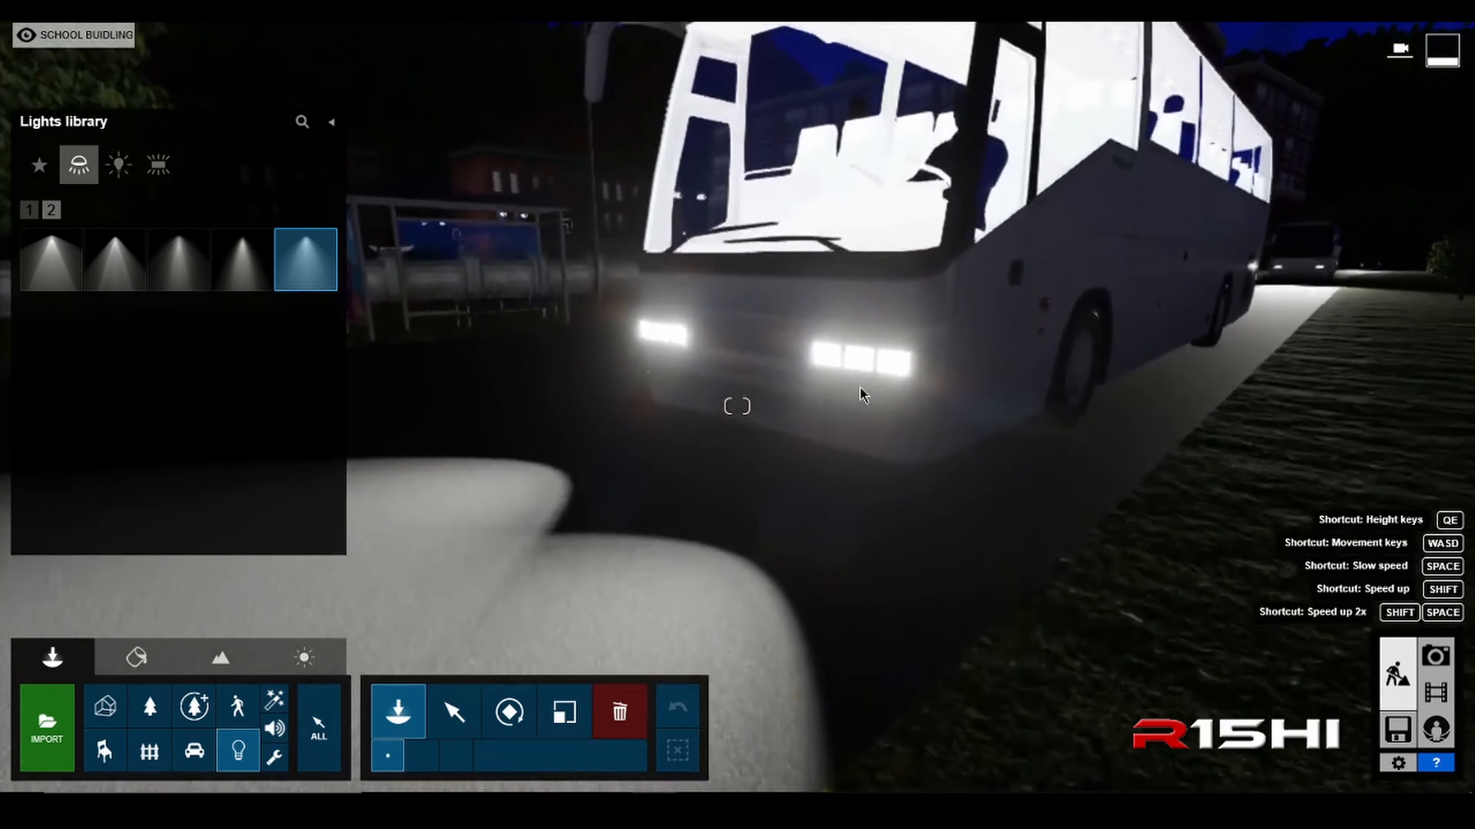
key(w)
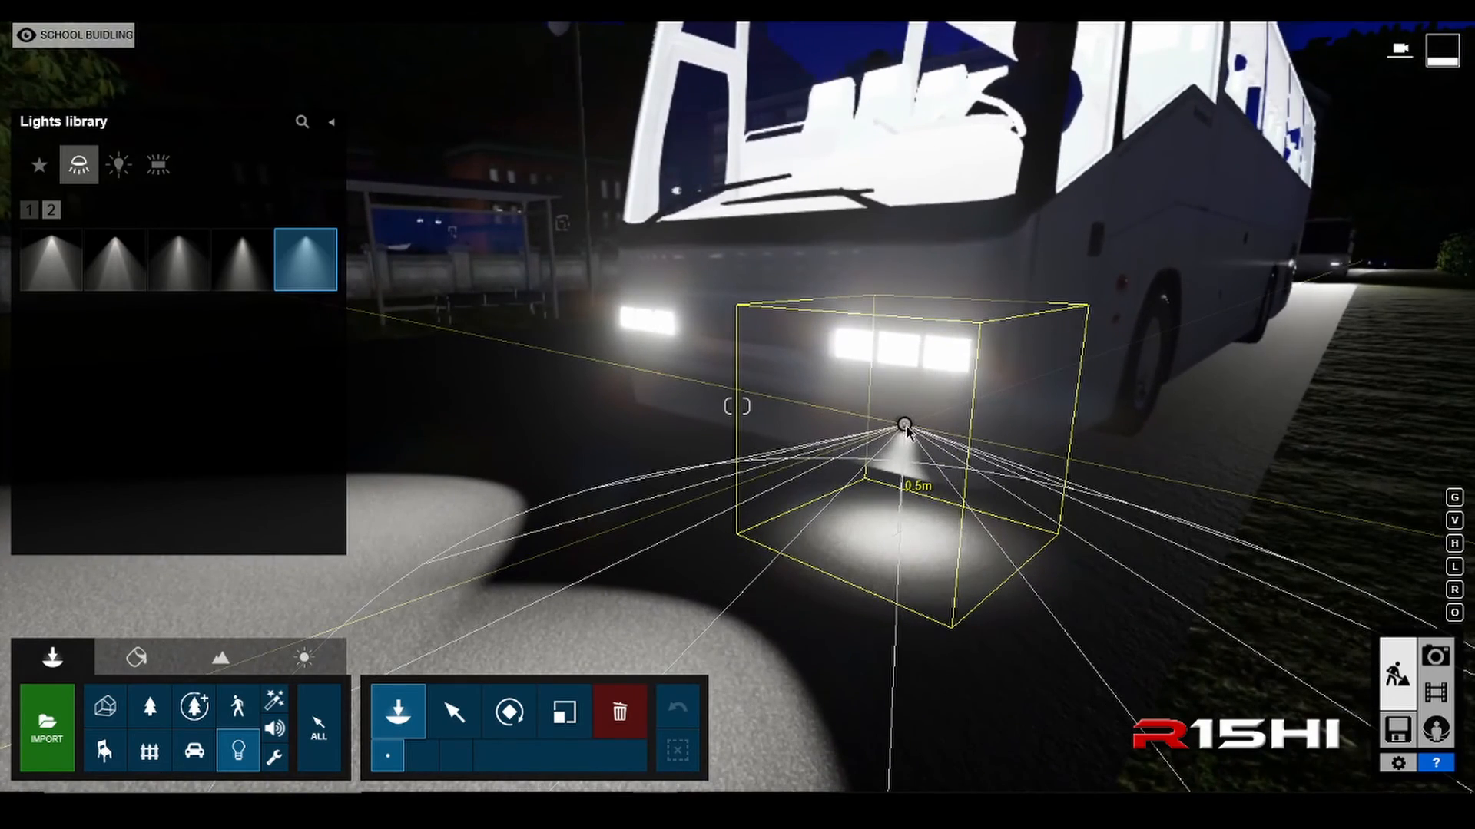
click(904, 425)
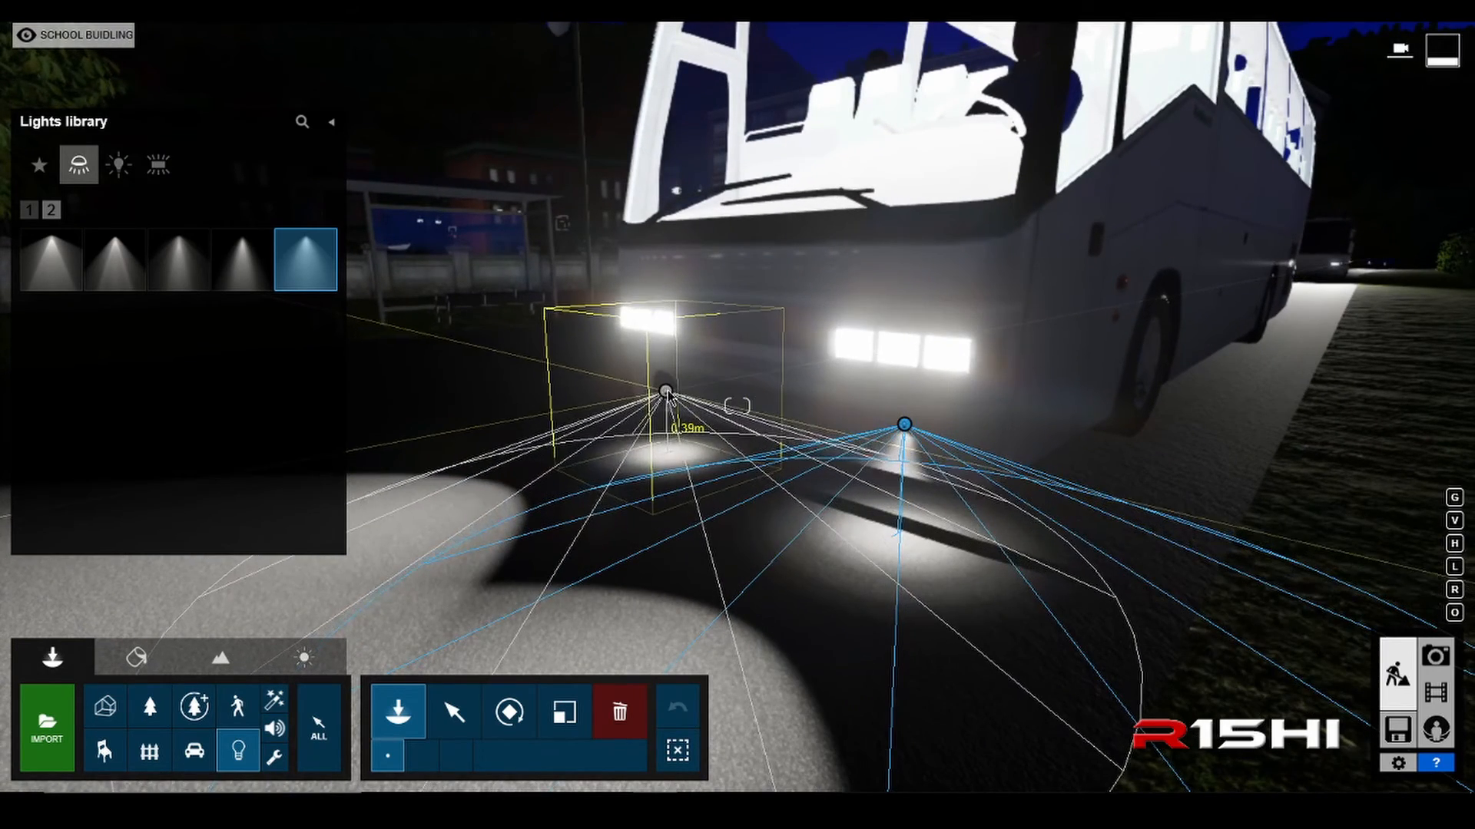
click(667, 391)
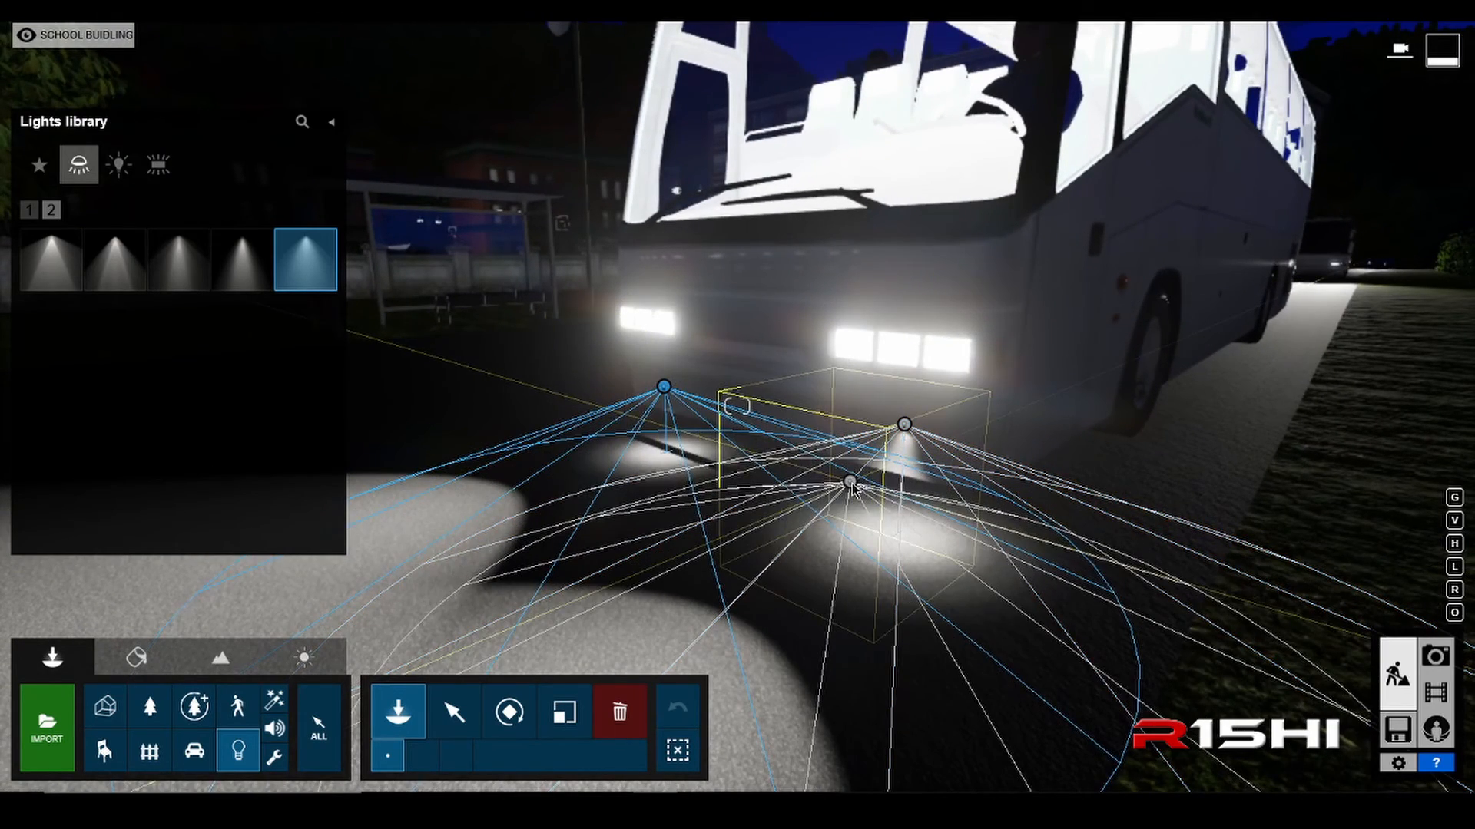
key(Escape)
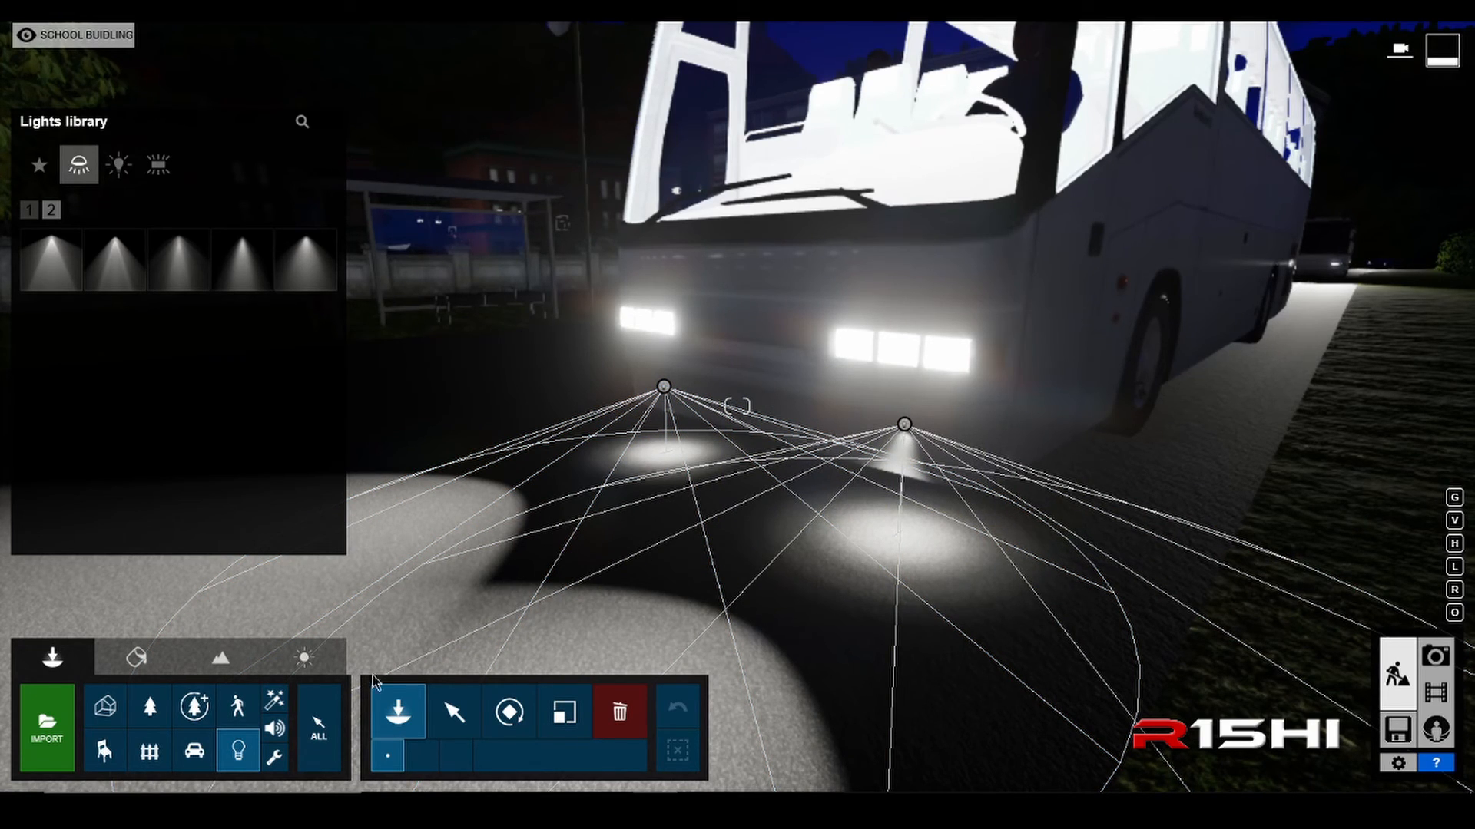
Step: Select both newly placed spotlights together and rotate their heading and pitch so they shine forward from the bus onto the road
click(470, 688)
click(904, 424)
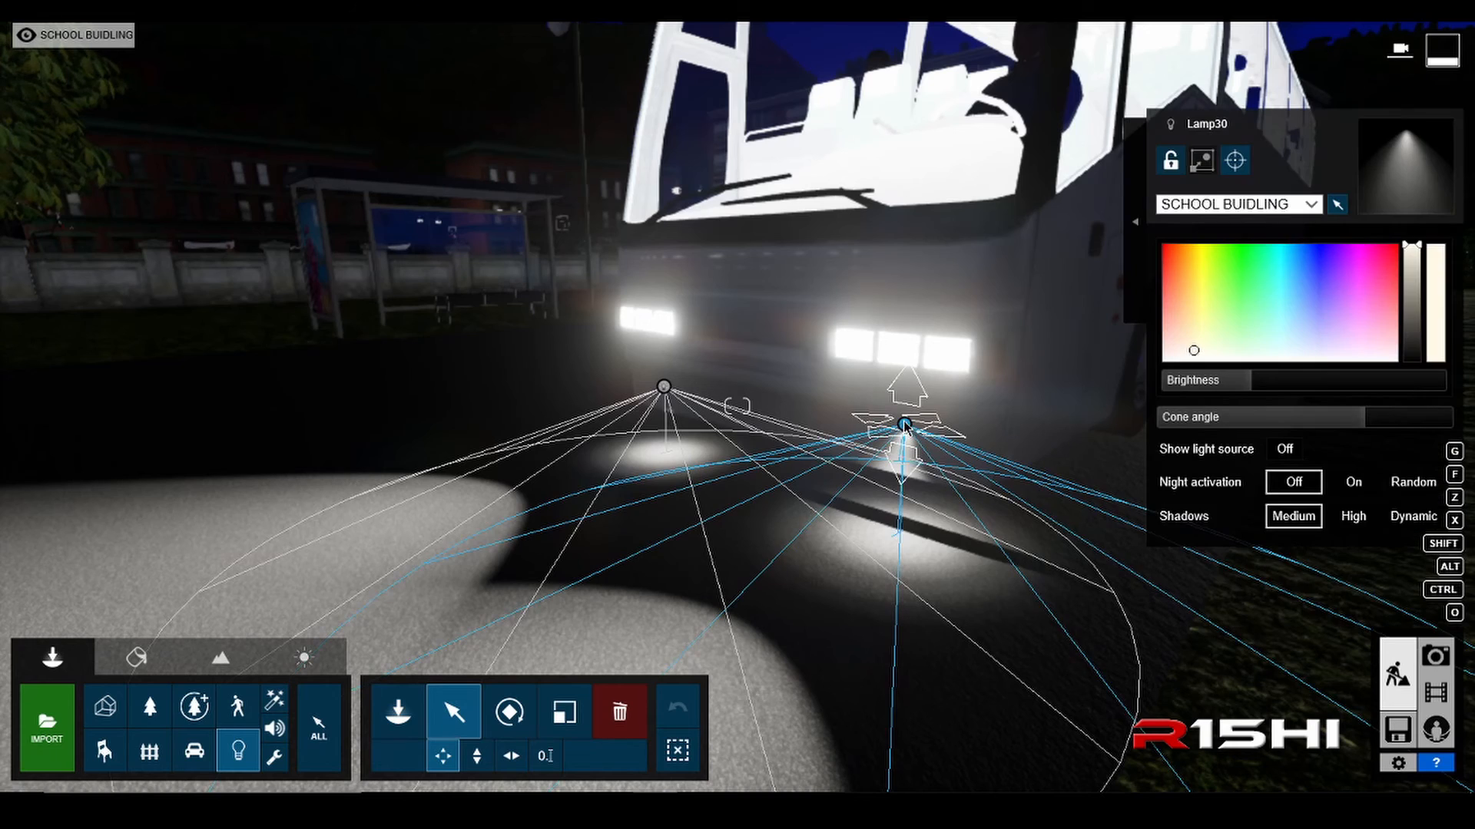
ctrl+click(663, 386)
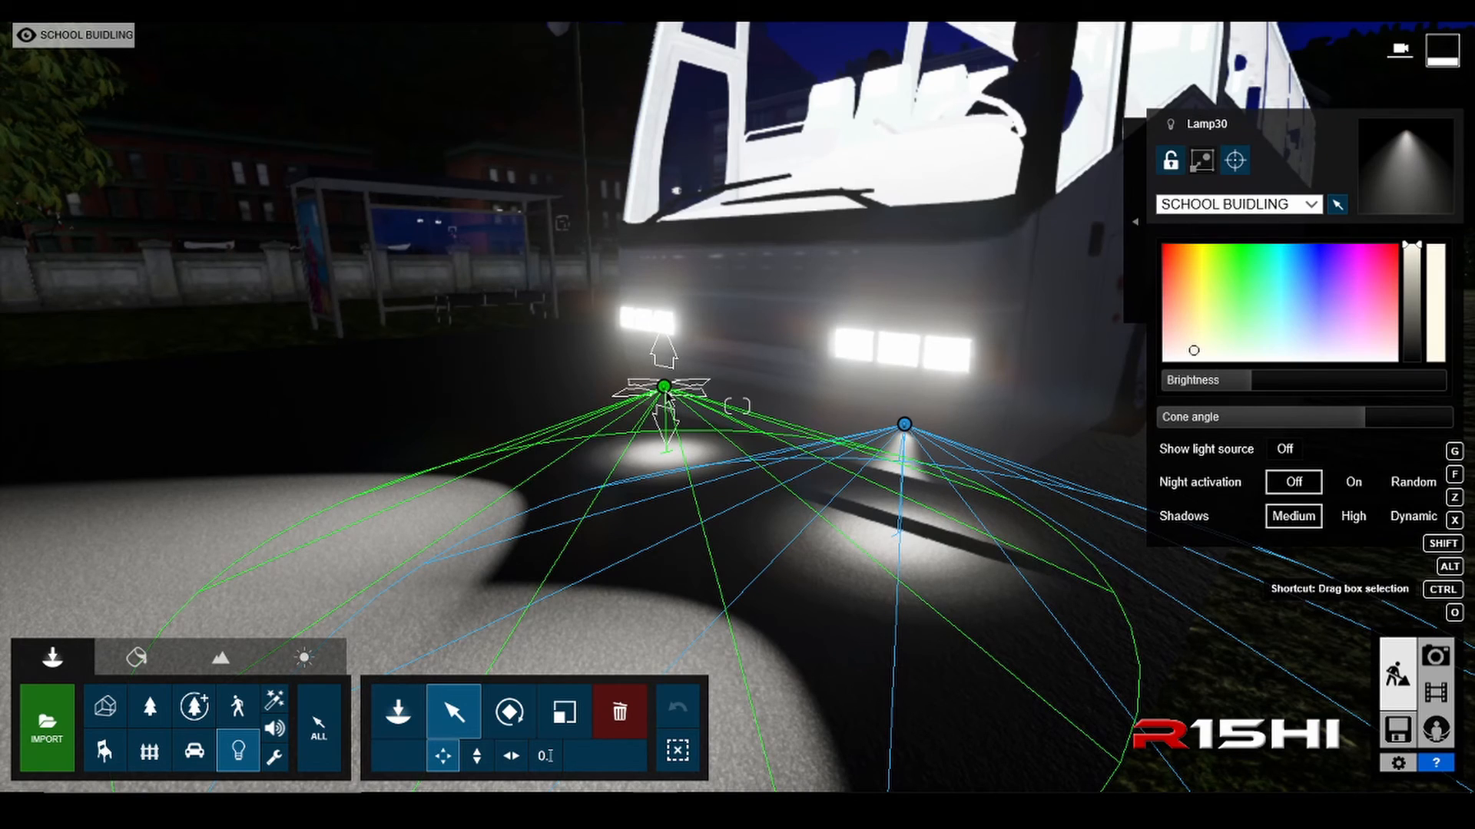
click(510, 713)
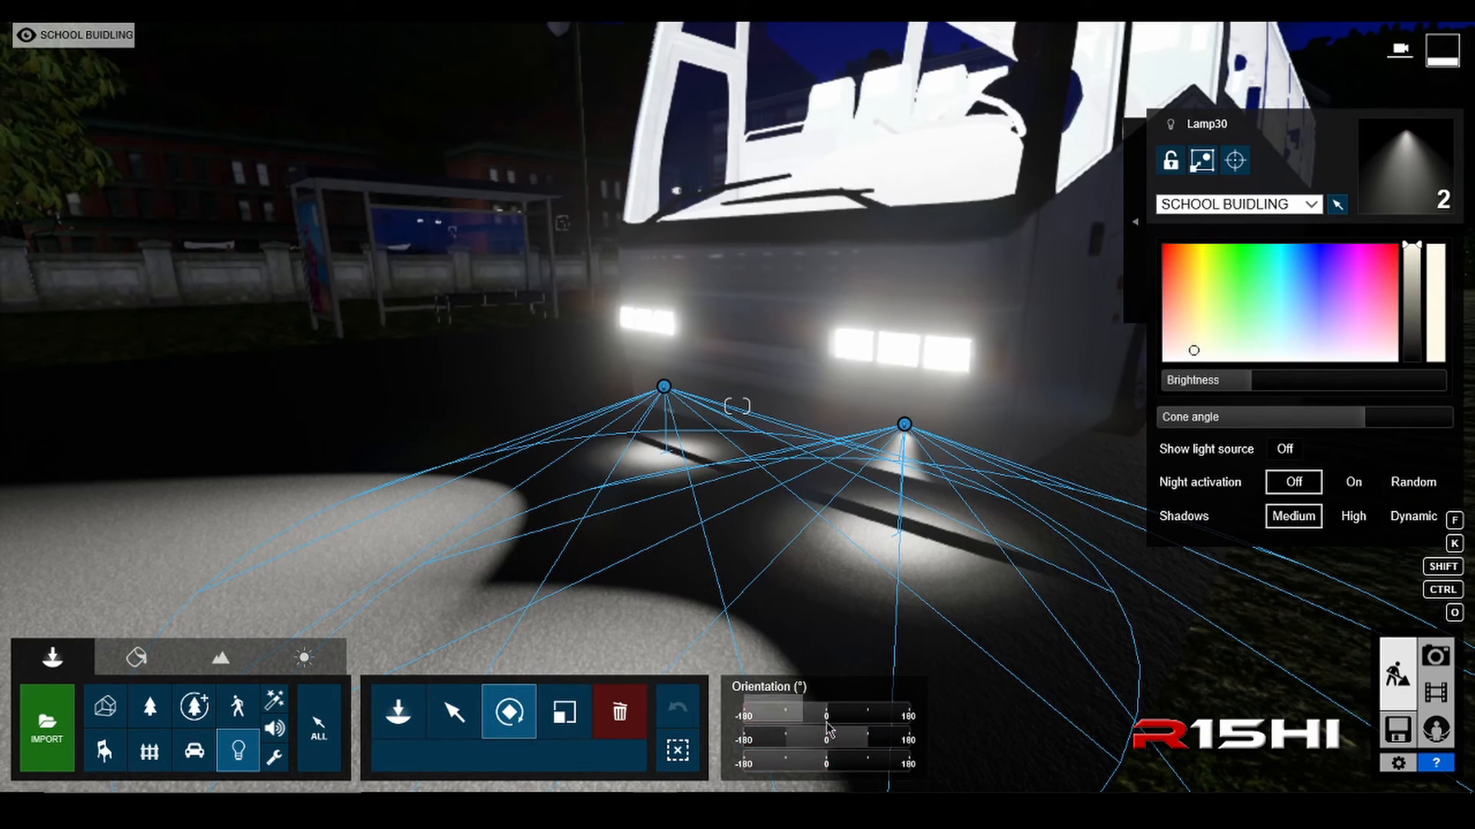
mouse_move(825, 722)
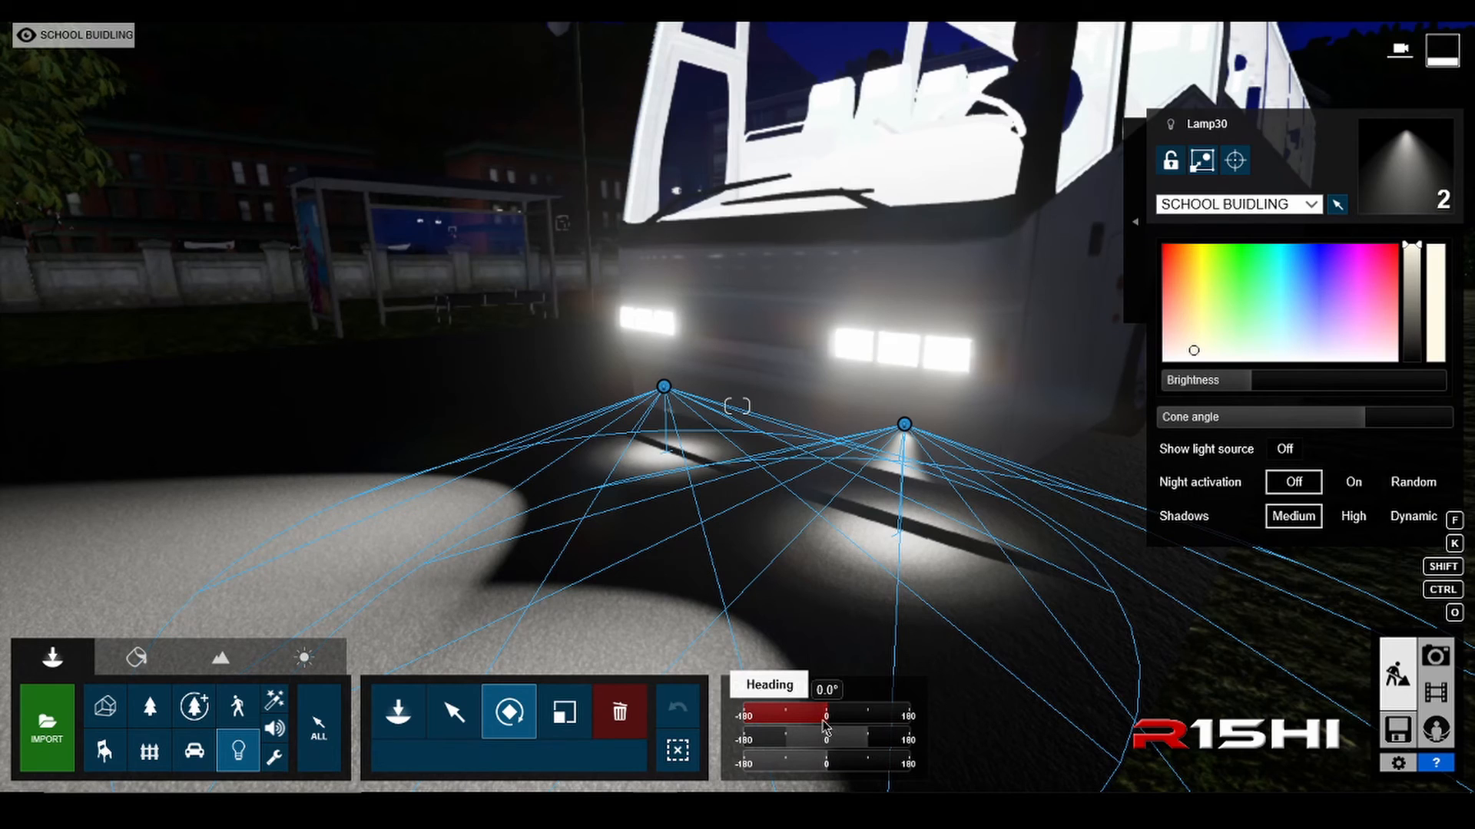
drag(826, 726, 786, 716)
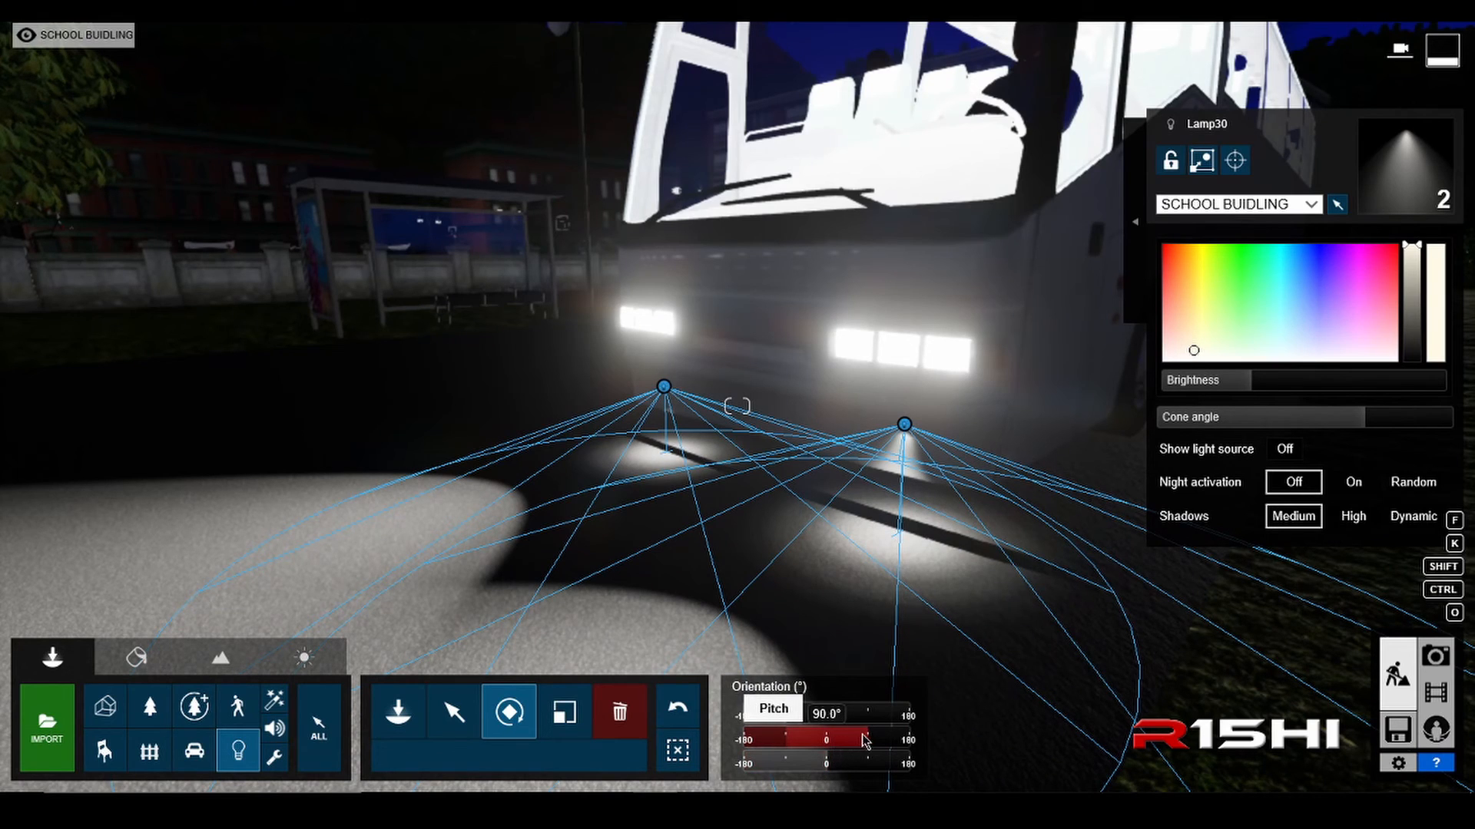
mouse_move(812, 765)
mouse_down()
mouse_move(860, 742)
mouse_move(836, 752)
mouse_up()
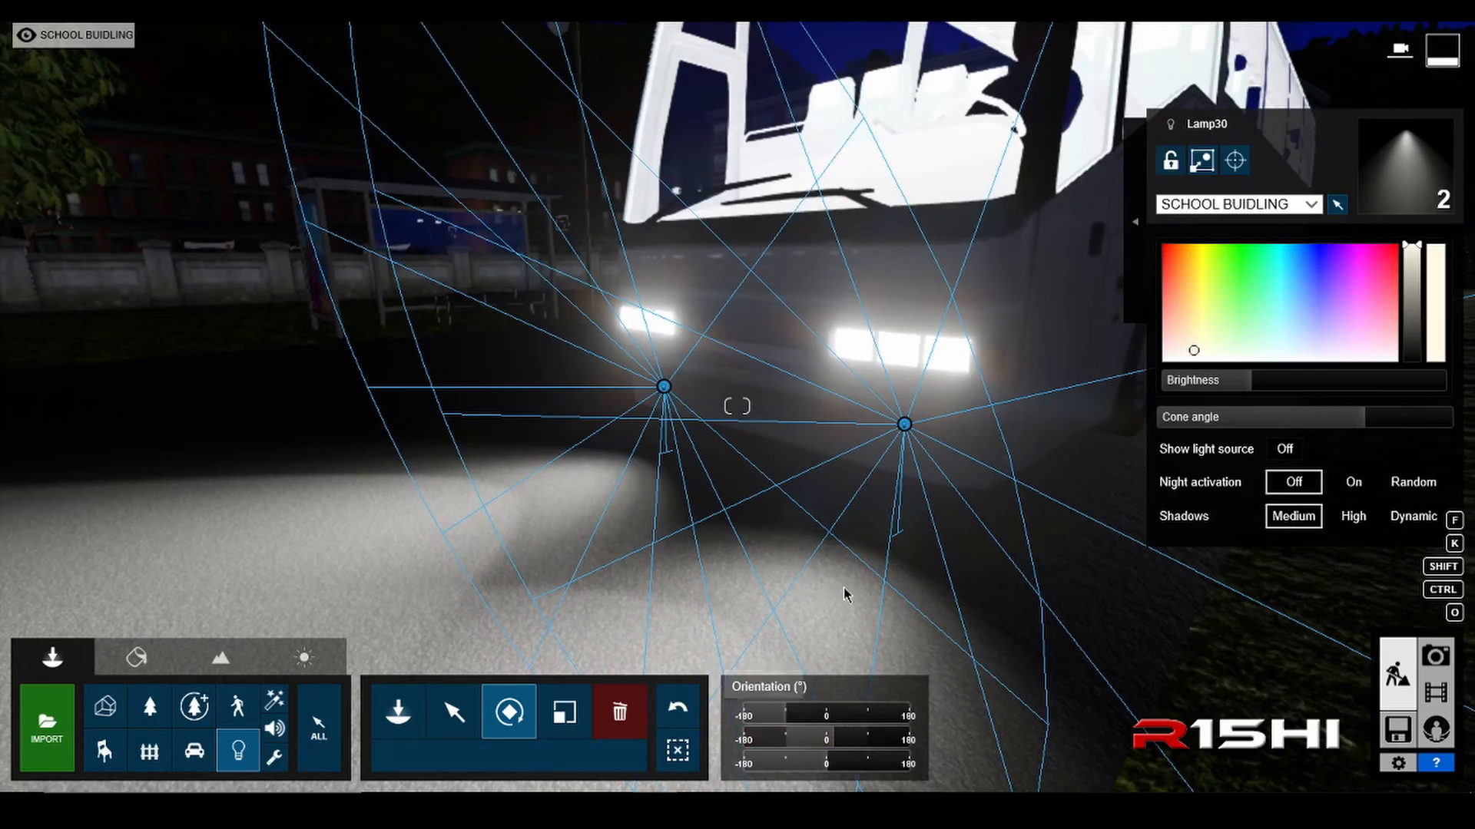
Step: Turn on Show light source and set Night activation to On for both selected spotlights
key(d)
right_drag(847, 595, 869, 599)
key(s)
key(q)
key(e)
key(a)
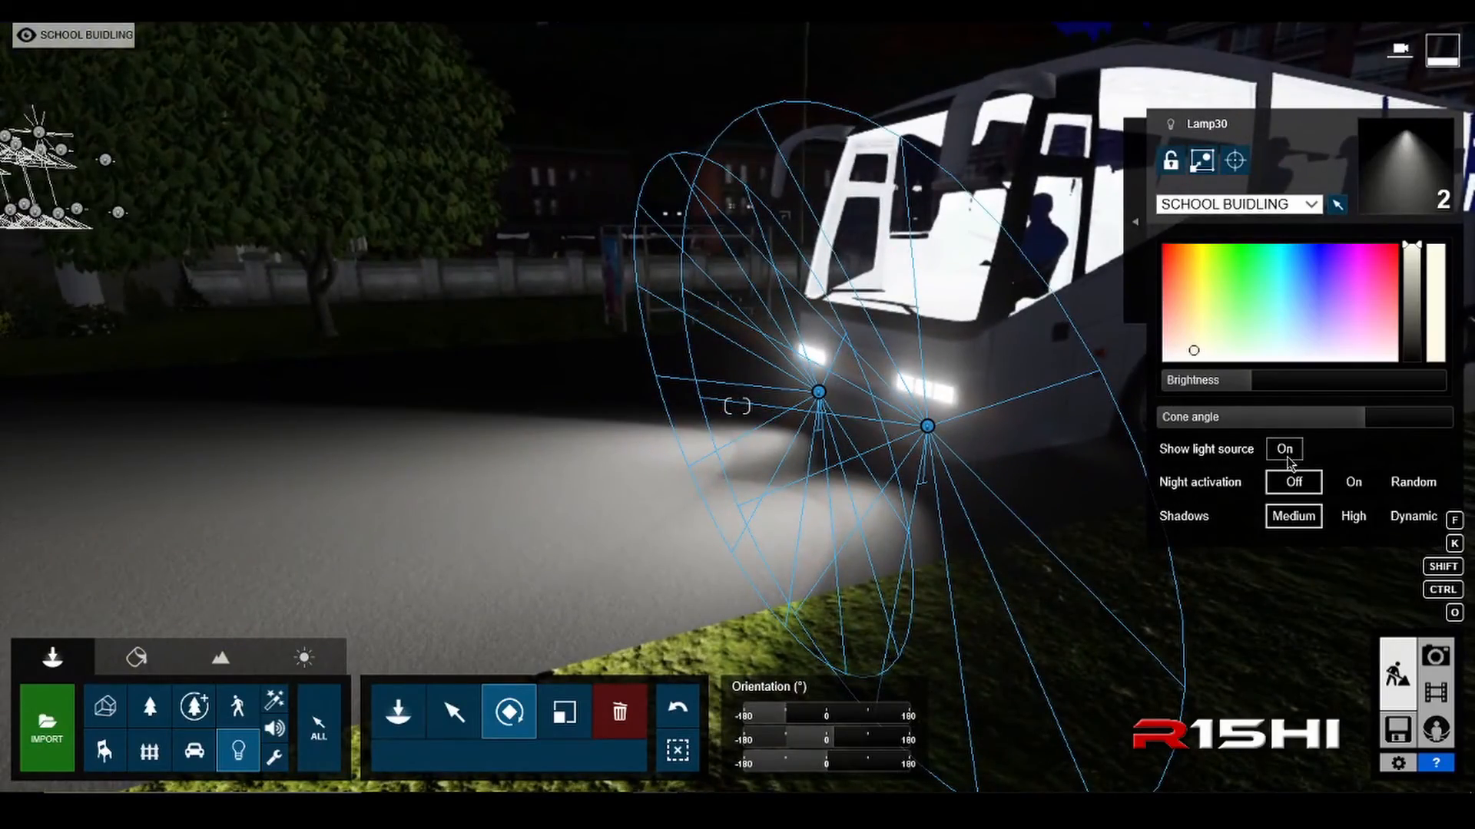
key(a)
right_drag(1221, 464, 1284, 460)
key(w)
key(d)
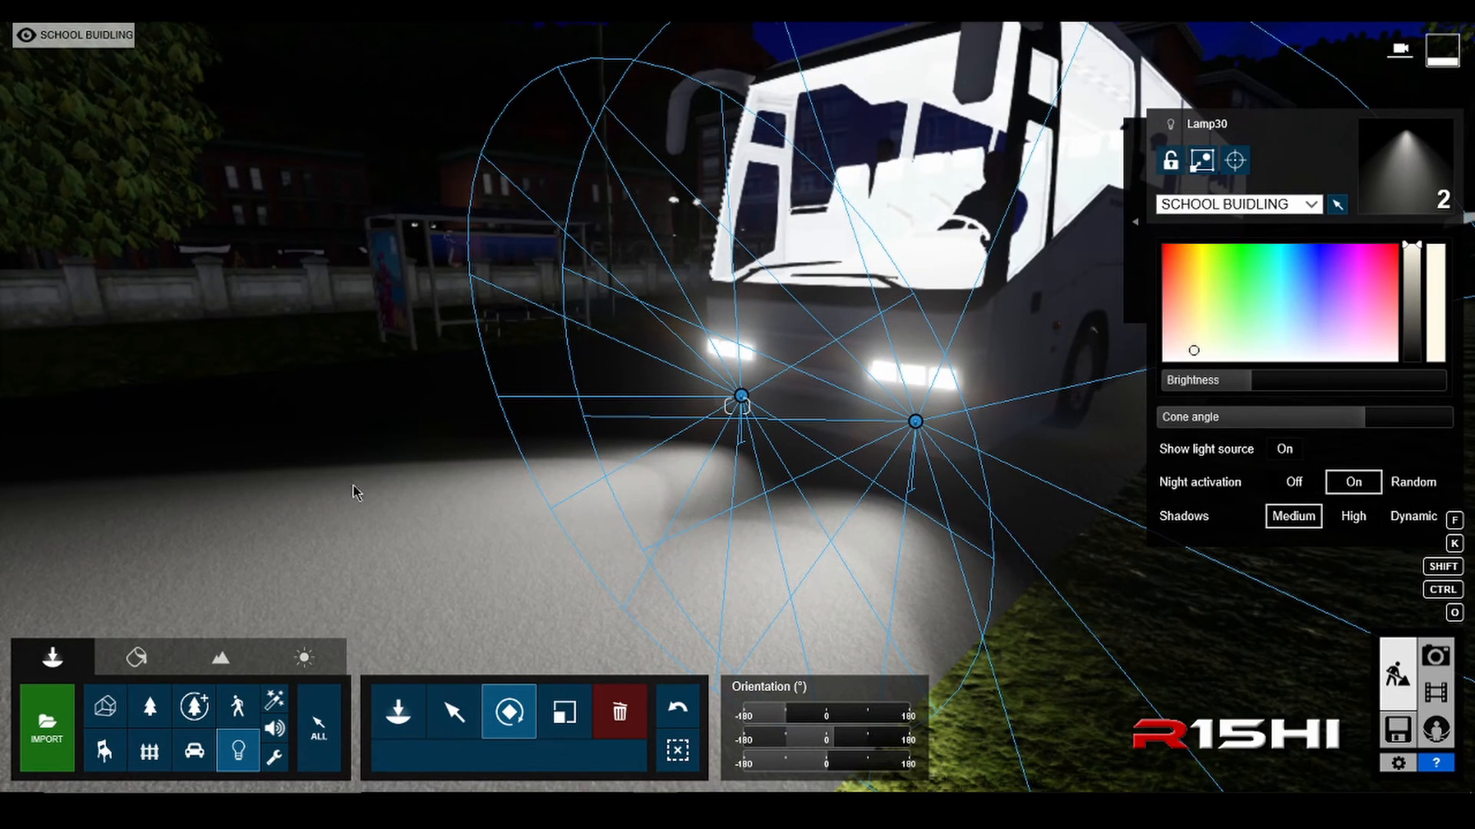
Step: Move both spotlights horizontally along the X axis, slightly farther out from the bus's front bumper
key(a)
right_drag(760, 507, 730, 510)
key(w)
key(d)
key(w)
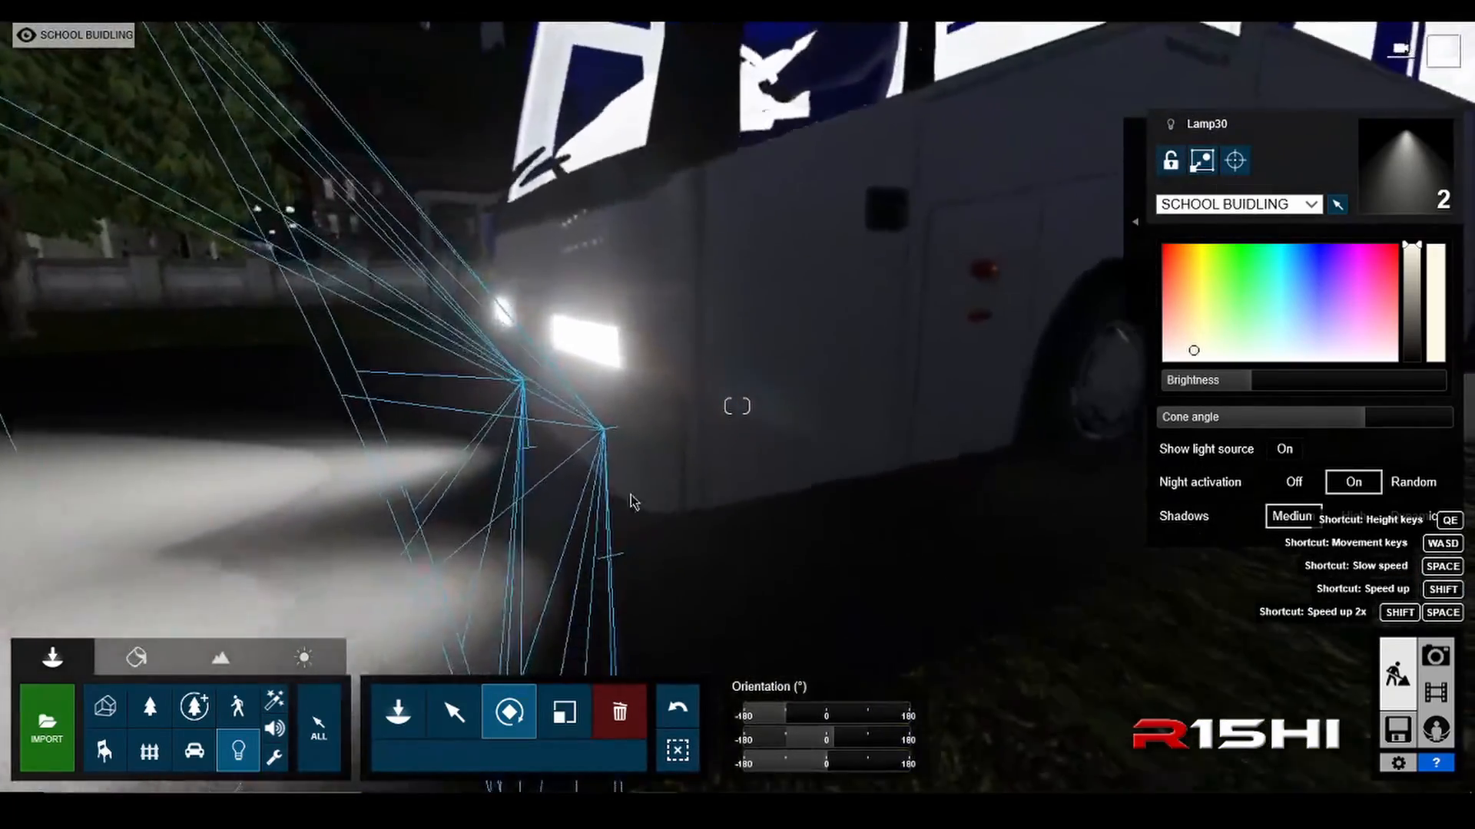
right_drag(630, 495, 606, 499)
key(a)
right_drag(537, 543, 569, 547)
key(d)
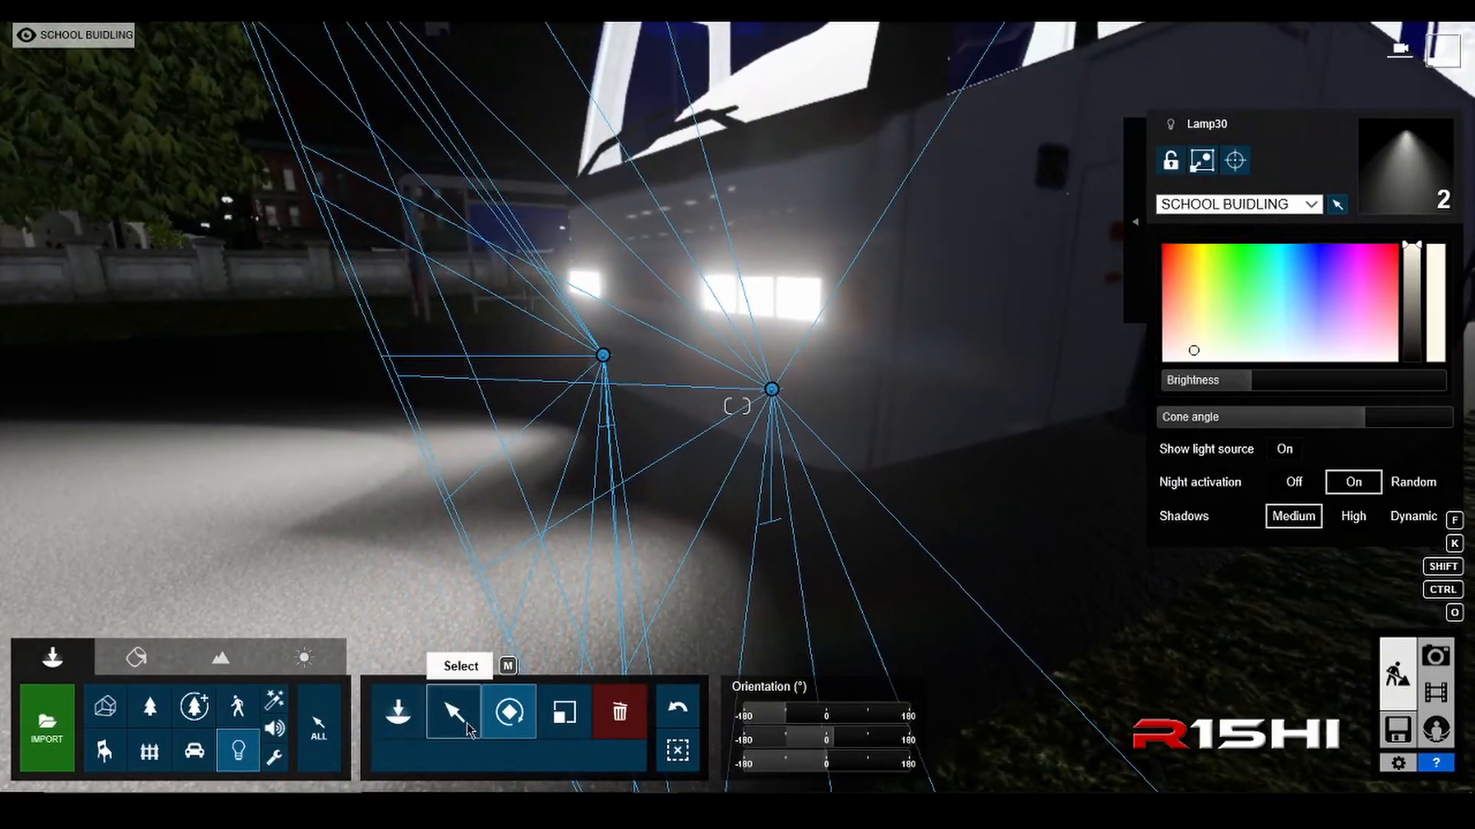
click(470, 730)
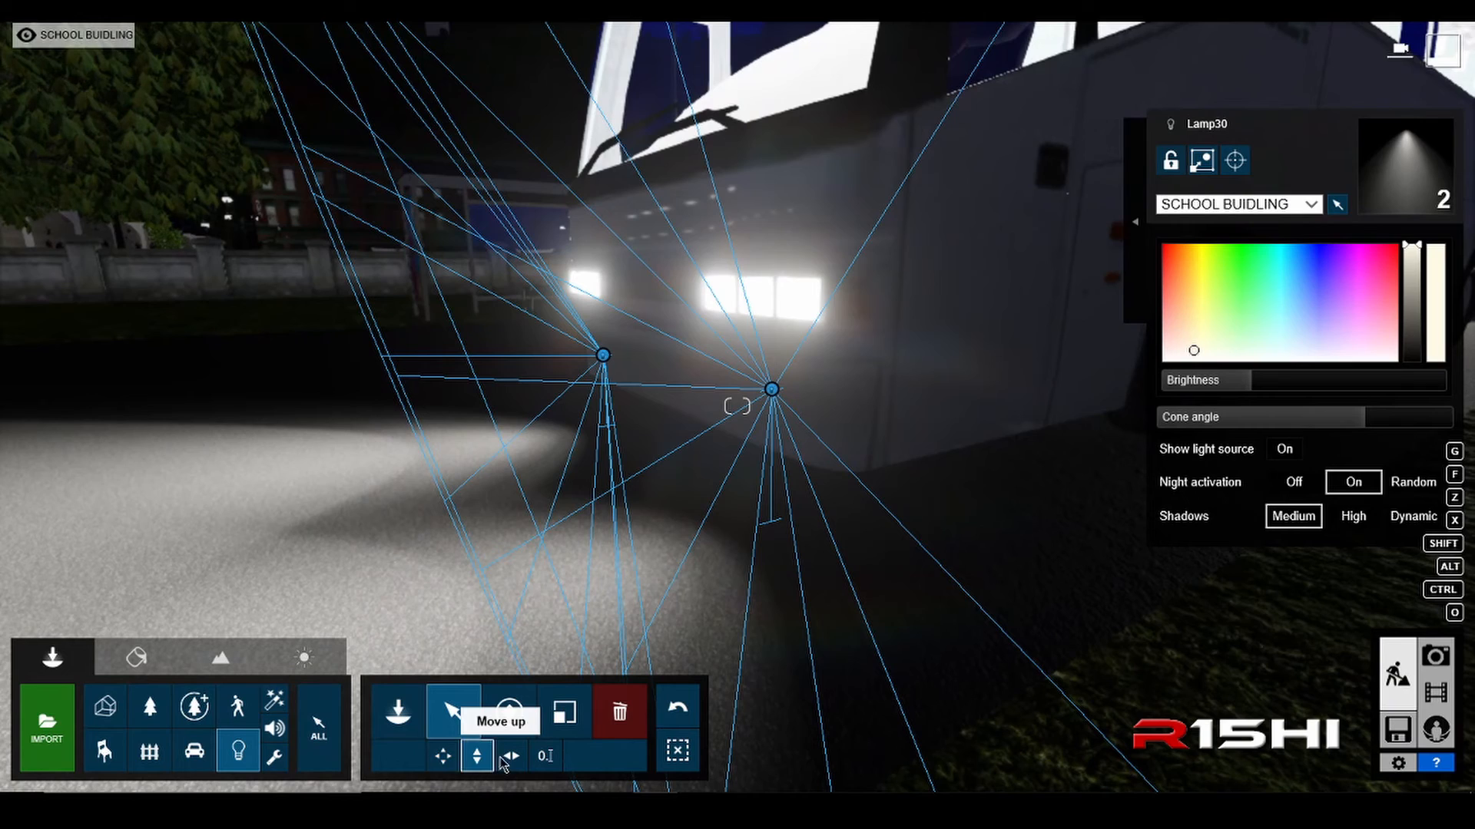
click(510, 756)
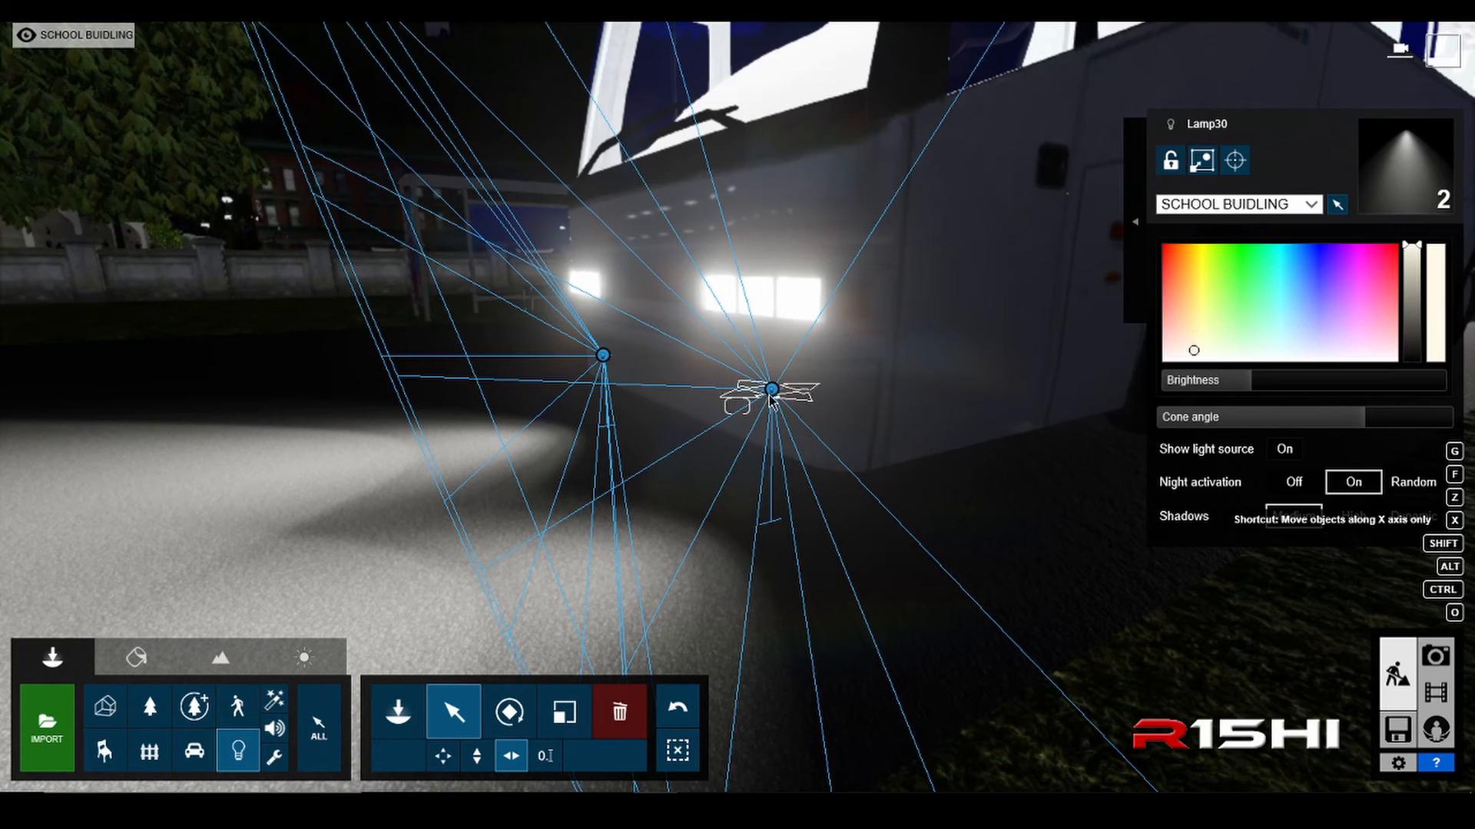
drag(772, 391, 779, 408)
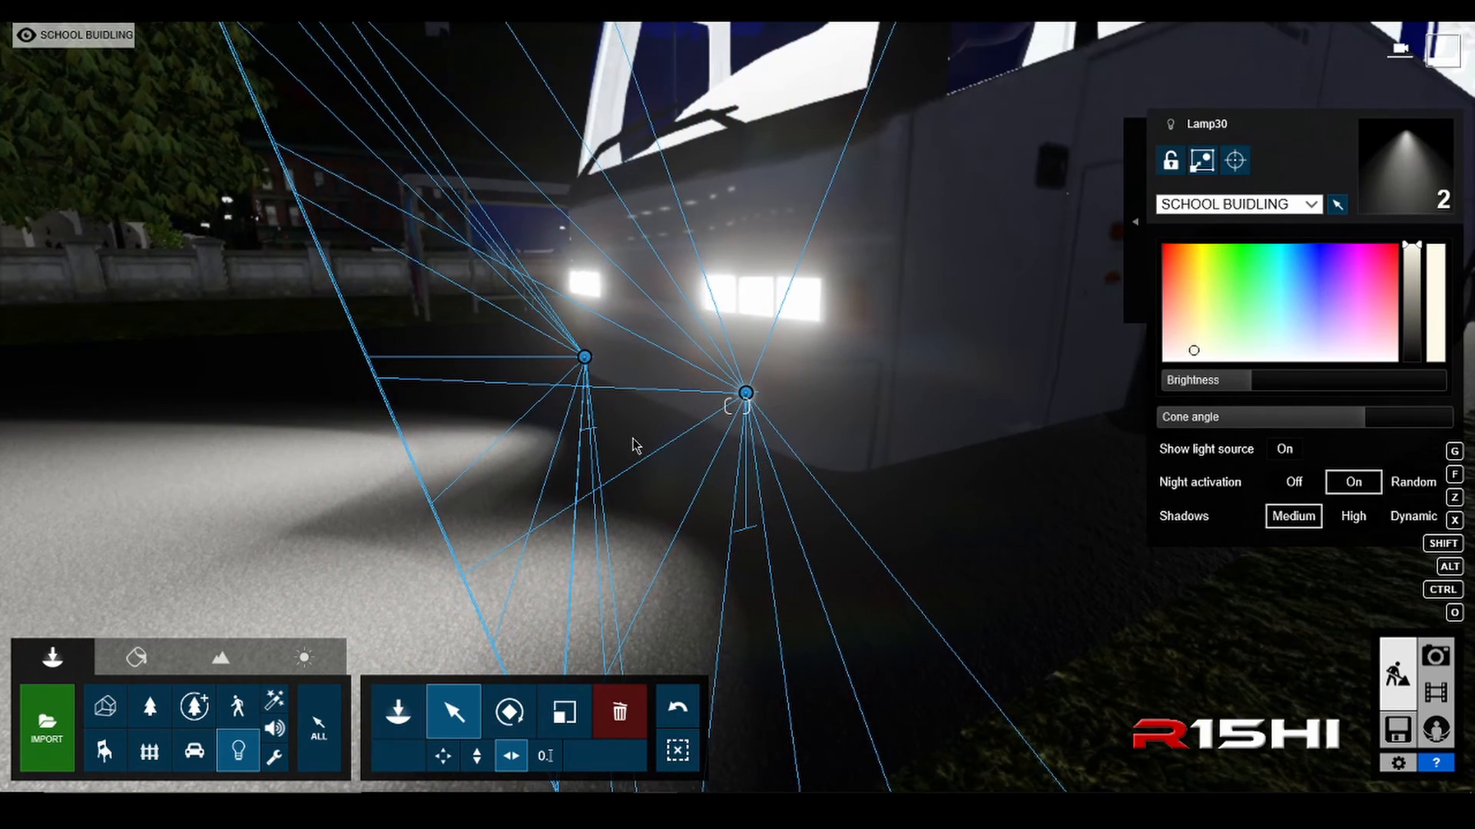
Step: Examine the two spotlights' placement below the headlights and their beams on the road from the front and side
right_drag(636, 450, 800, 432)
key(a)
key(s)
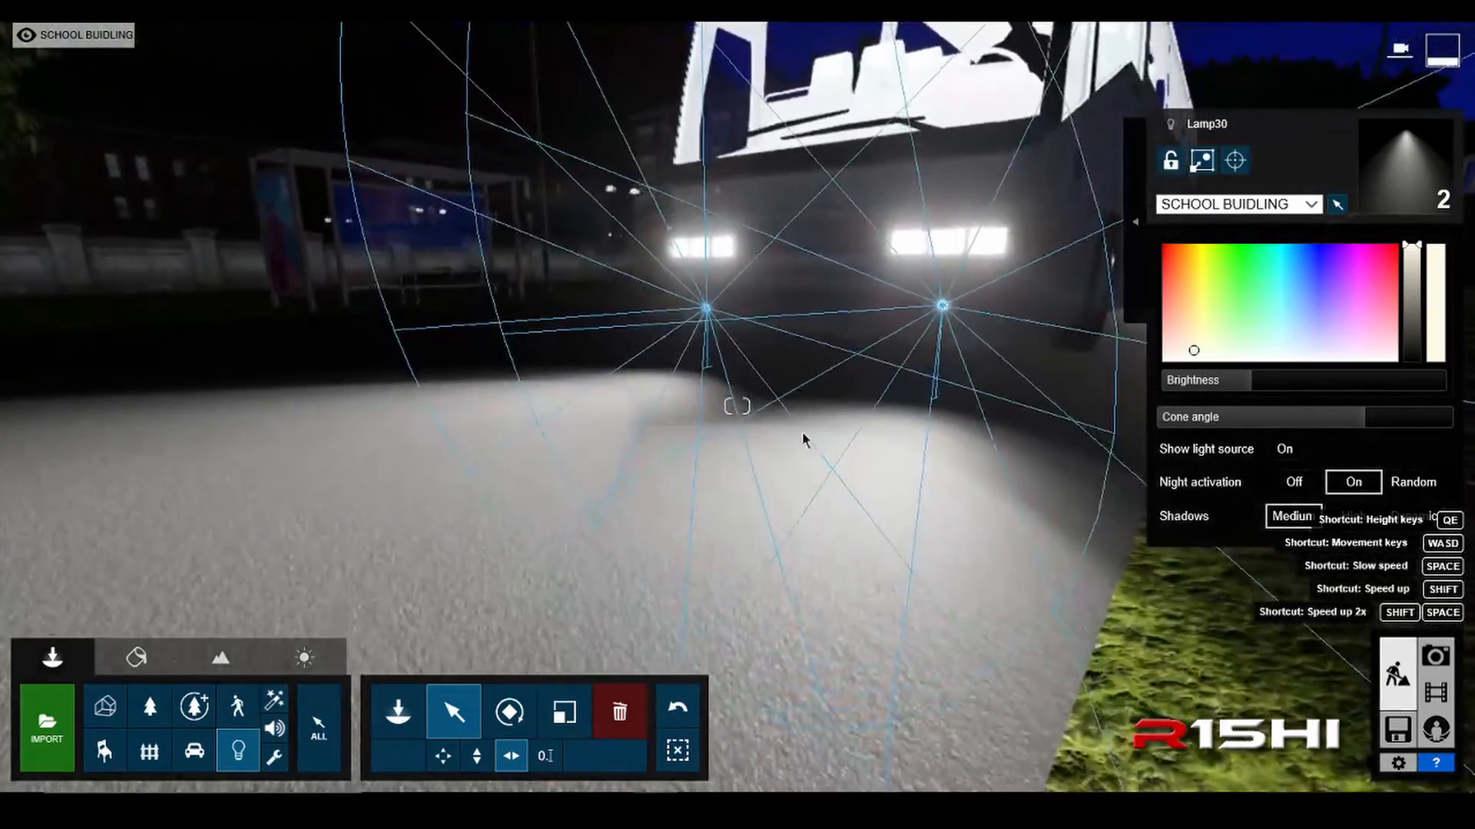
key(w)
right_drag(951, 400, 948, 397)
key(d)
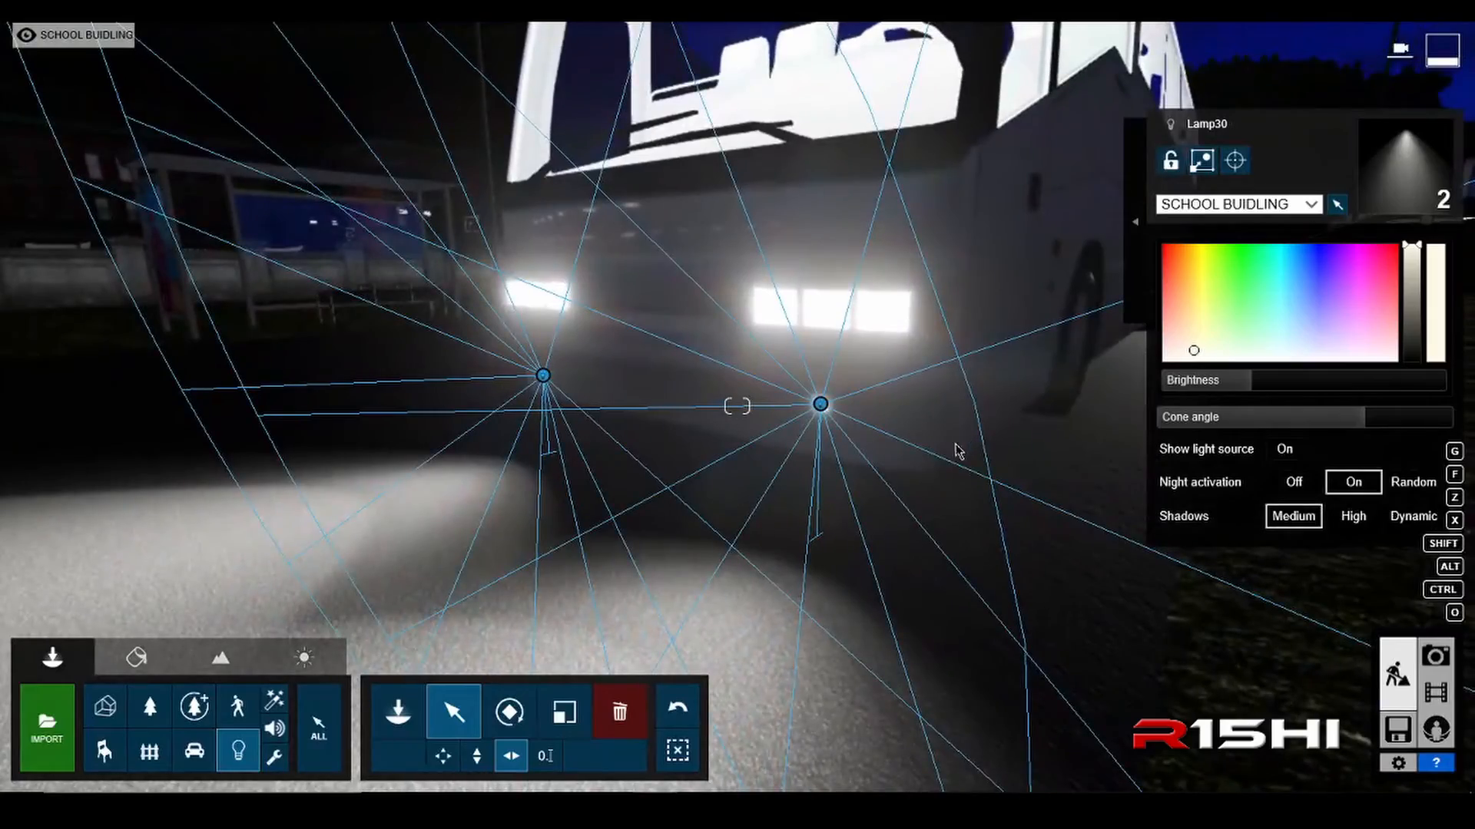
key(a)
right_drag(837, 435, 903, 435)
key(a)
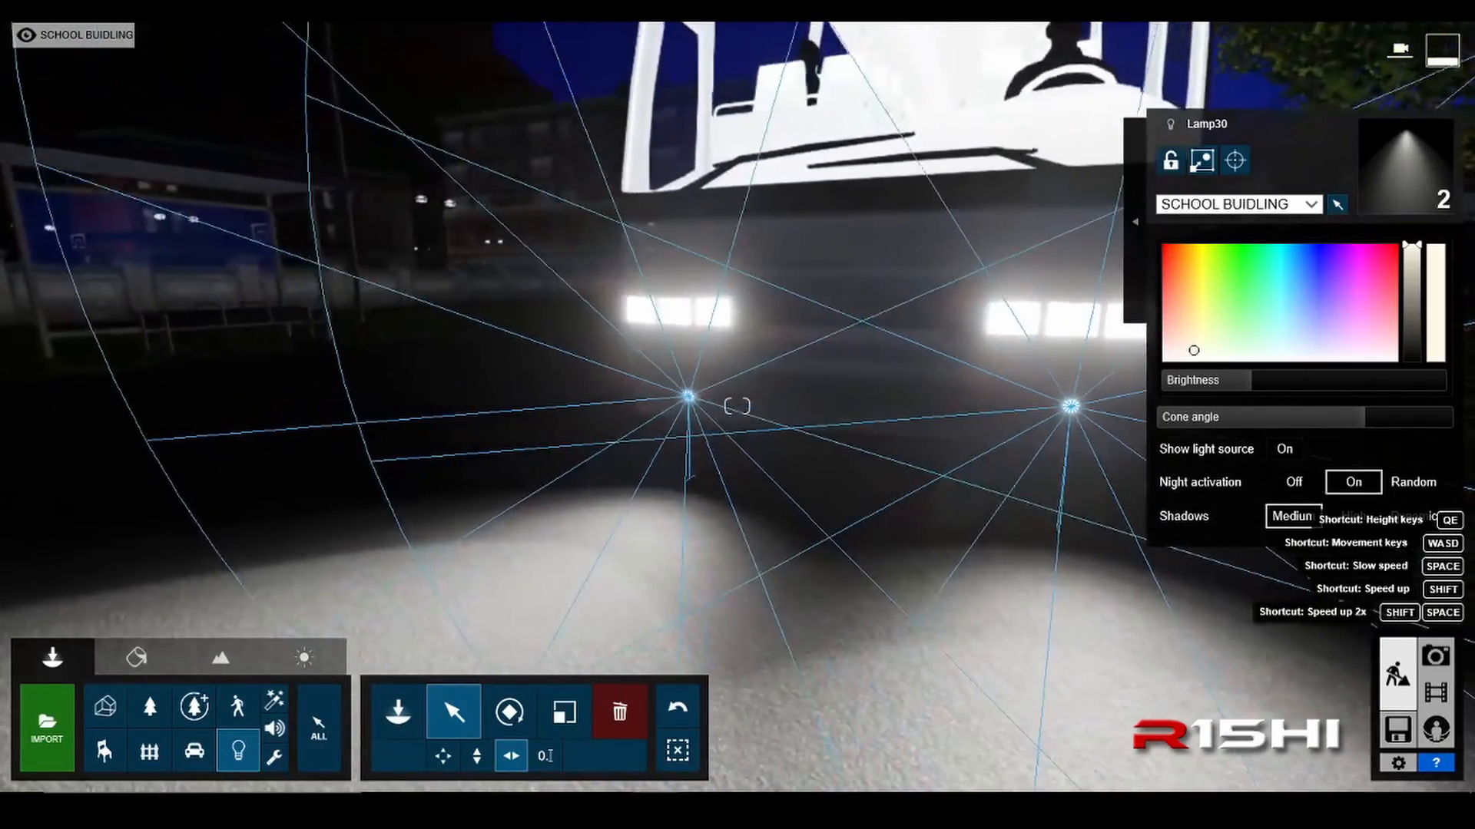
key(d)
right_drag(1090, 400, 1017, 417)
Step: Change both spotlights' light colour to a saturated yellow and check the tint on the road beside the bus
drag(1210, 289, 1205, 278)
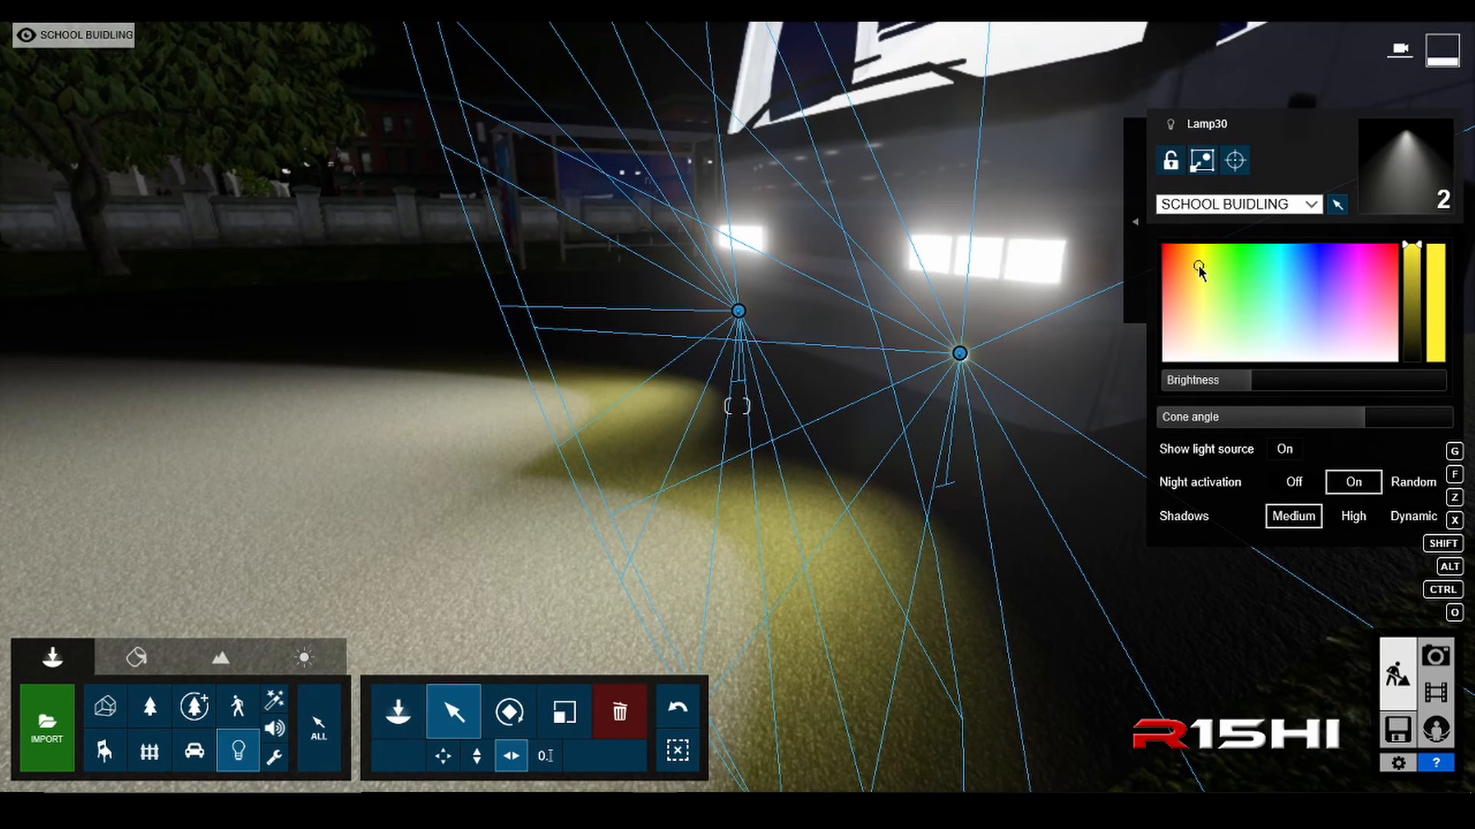
drag(1199, 263, 1204, 262)
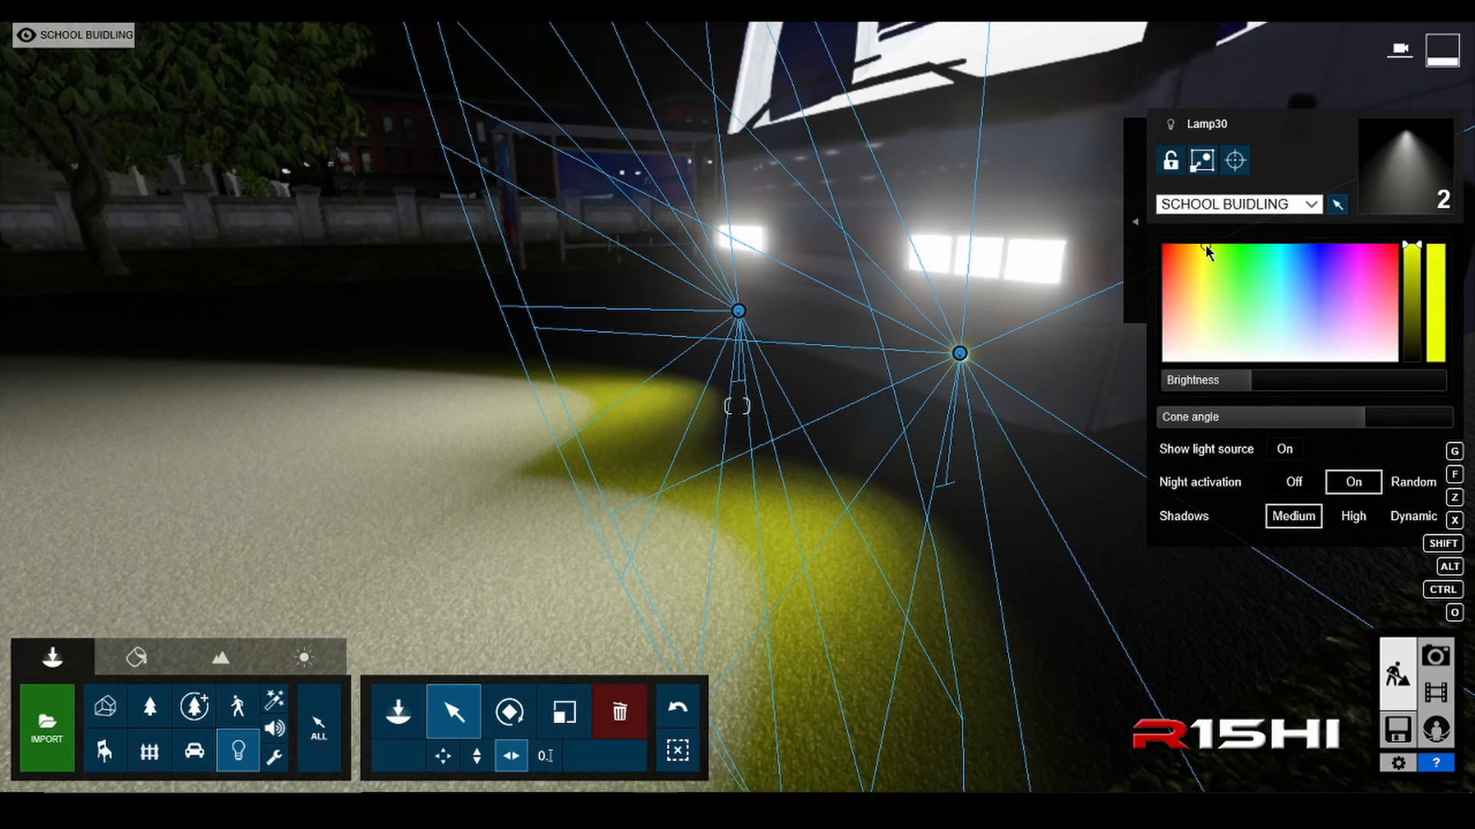
key(s)
key(d)
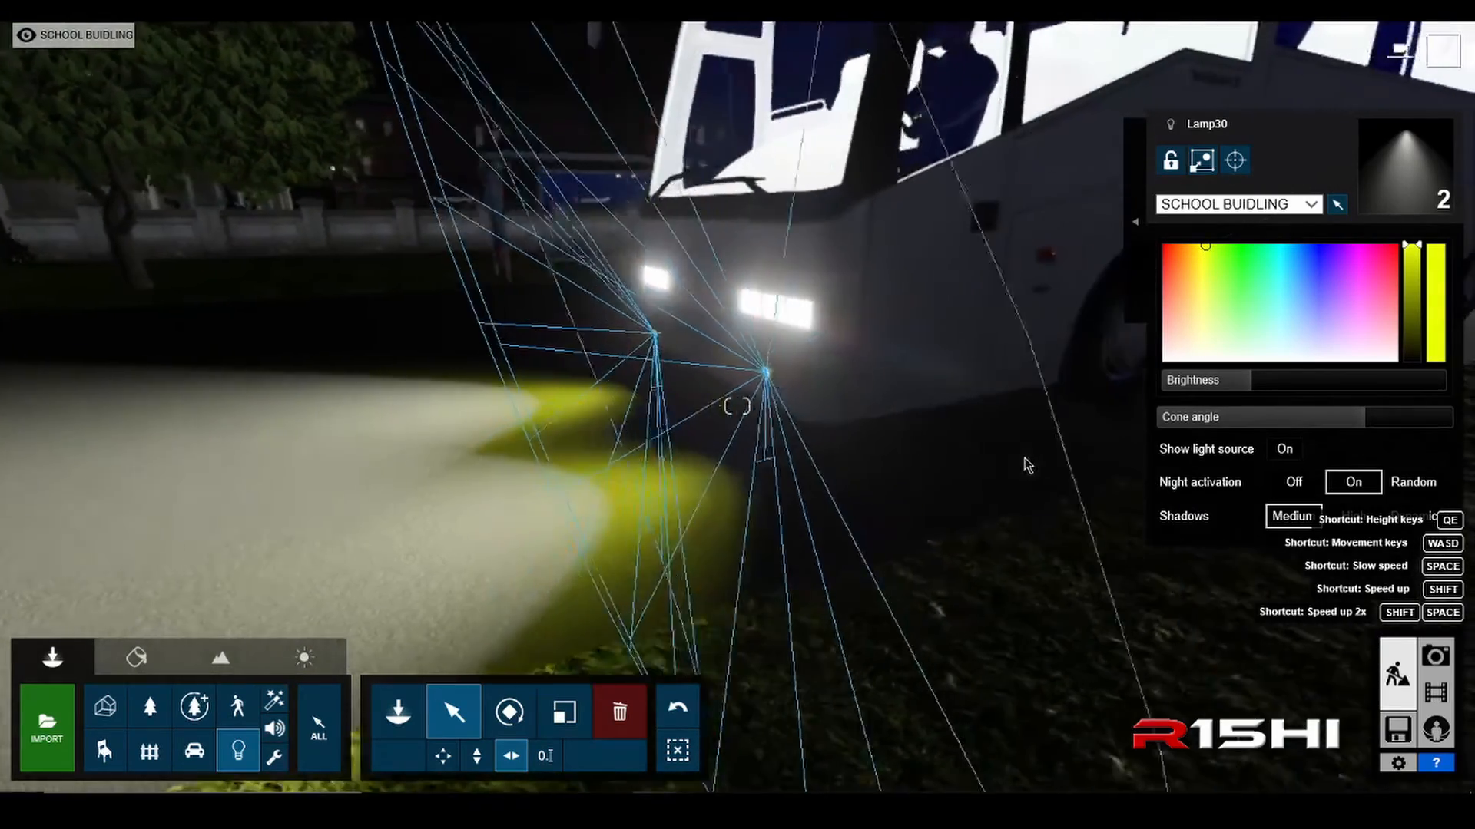
right_drag(1027, 464, 764, 500)
key(d)
key(a)
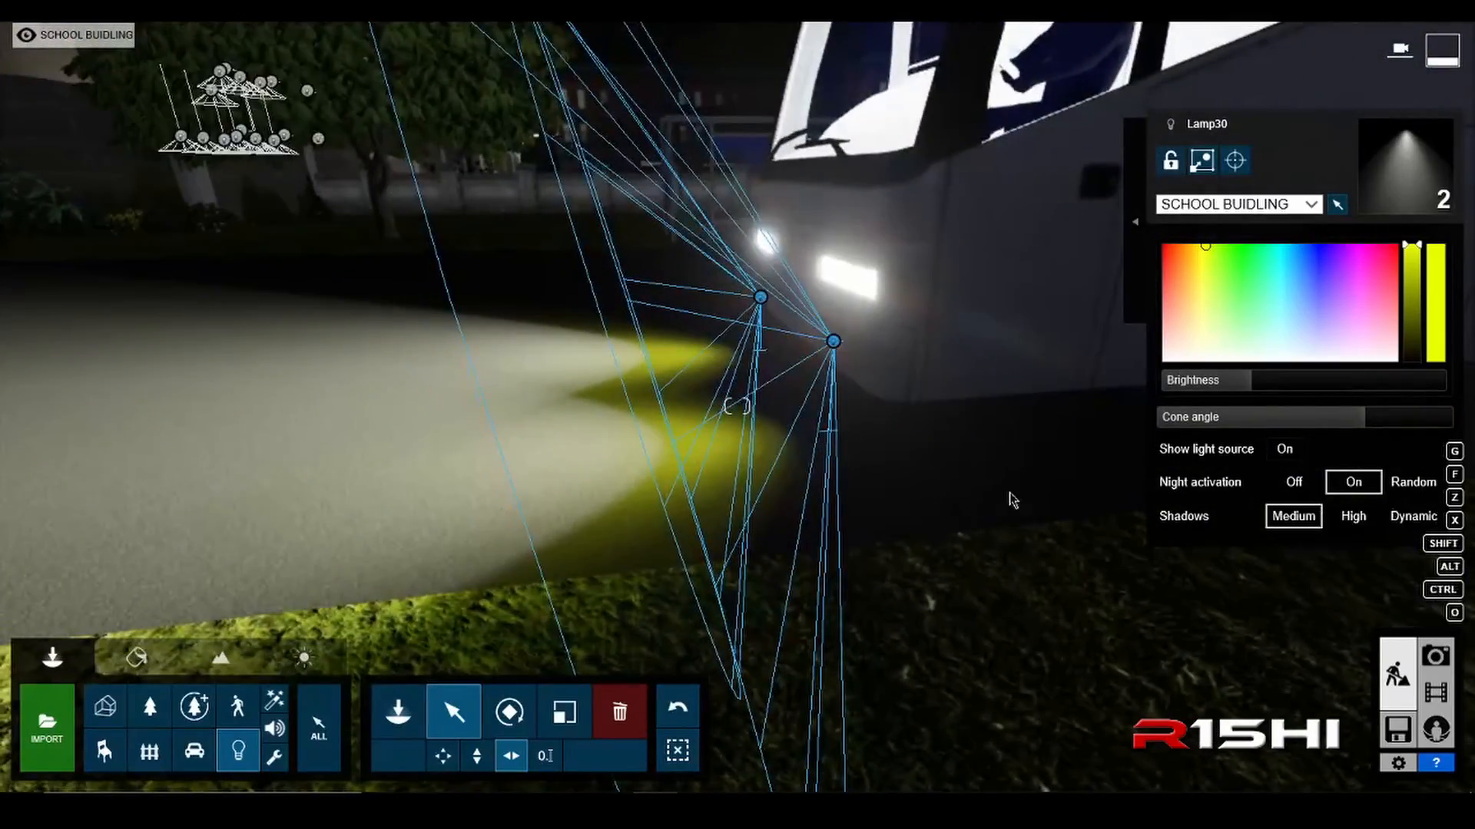
Step: Raise both yellow spotlights' brightness to 695.7 and narrow their cone angle to just under 2.2 rad
mouse_move(1334, 435)
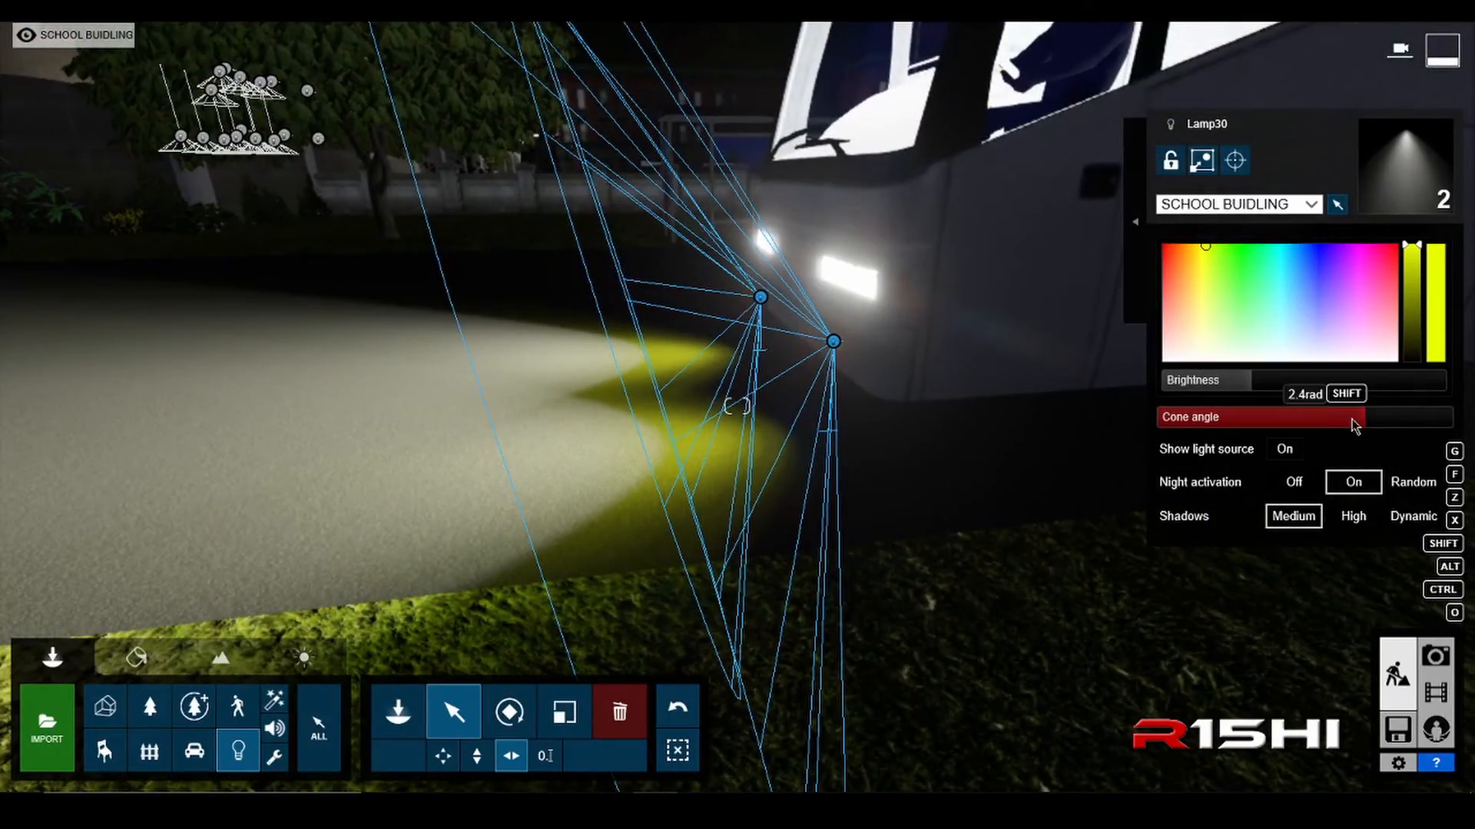
drag(1354, 427, 1264, 435)
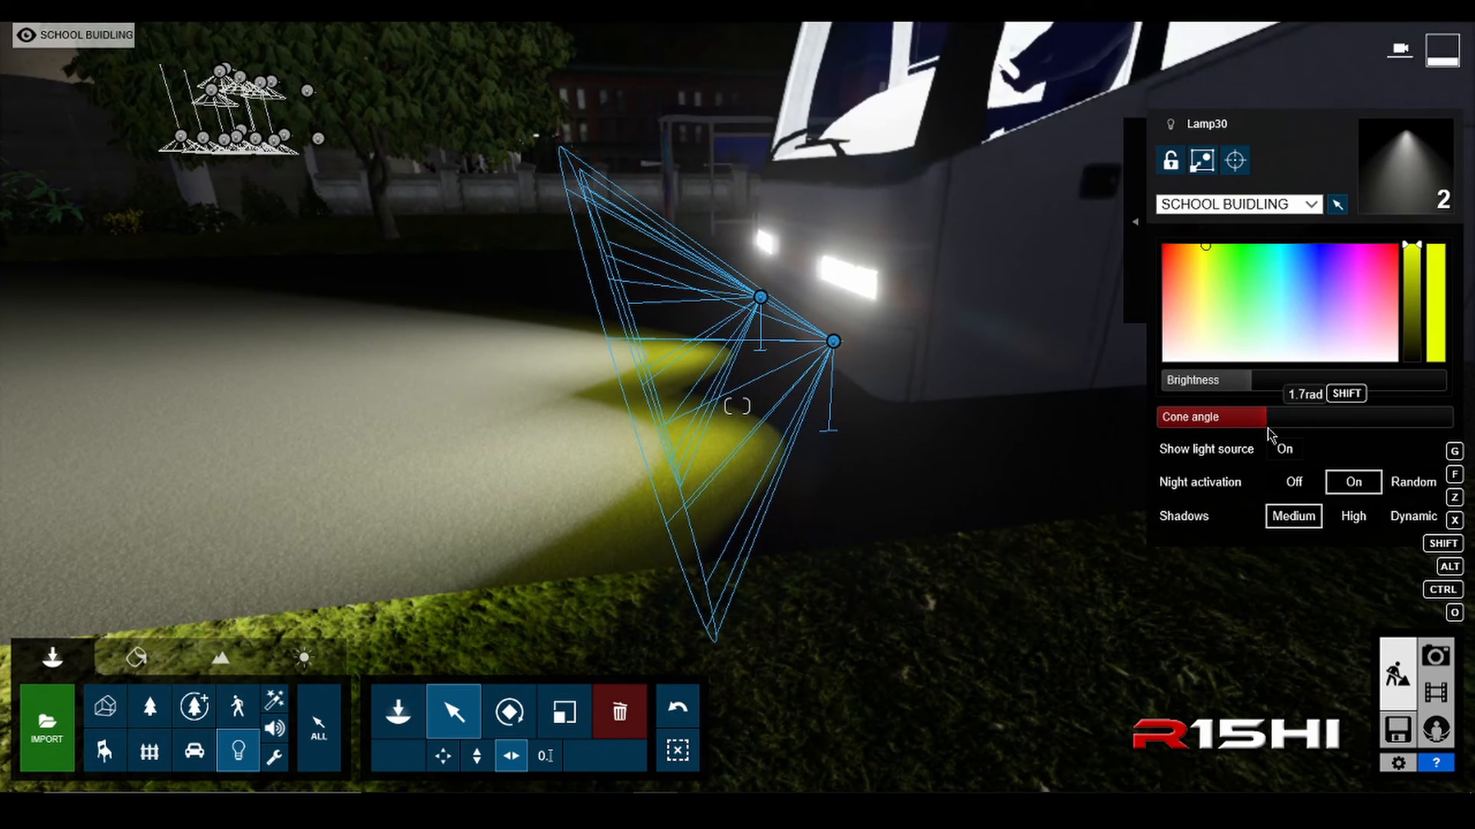
right_drag(887, 480, 946, 482)
mouse_move(1251, 383)
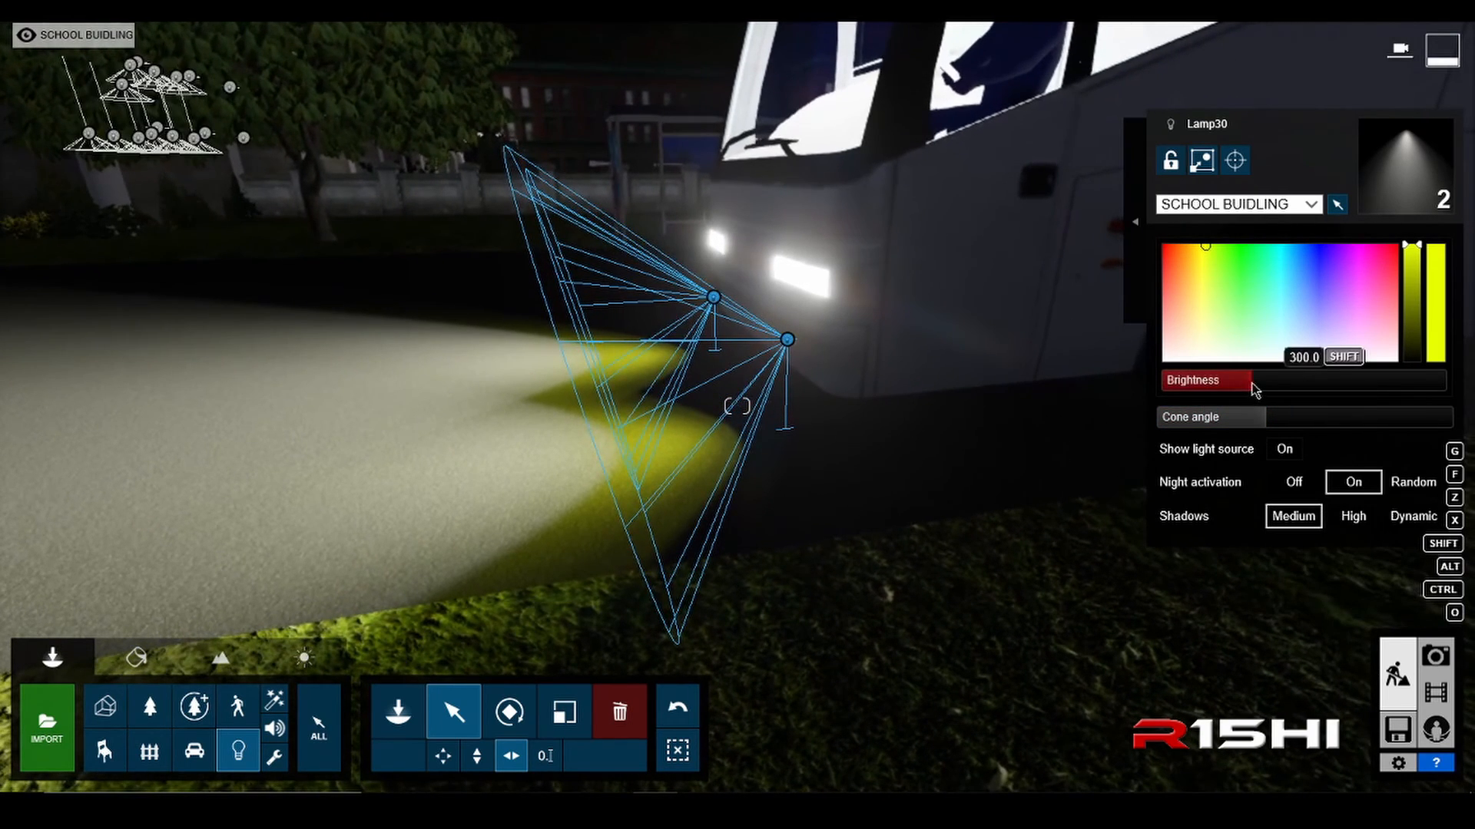
drag(1253, 390, 1271, 392)
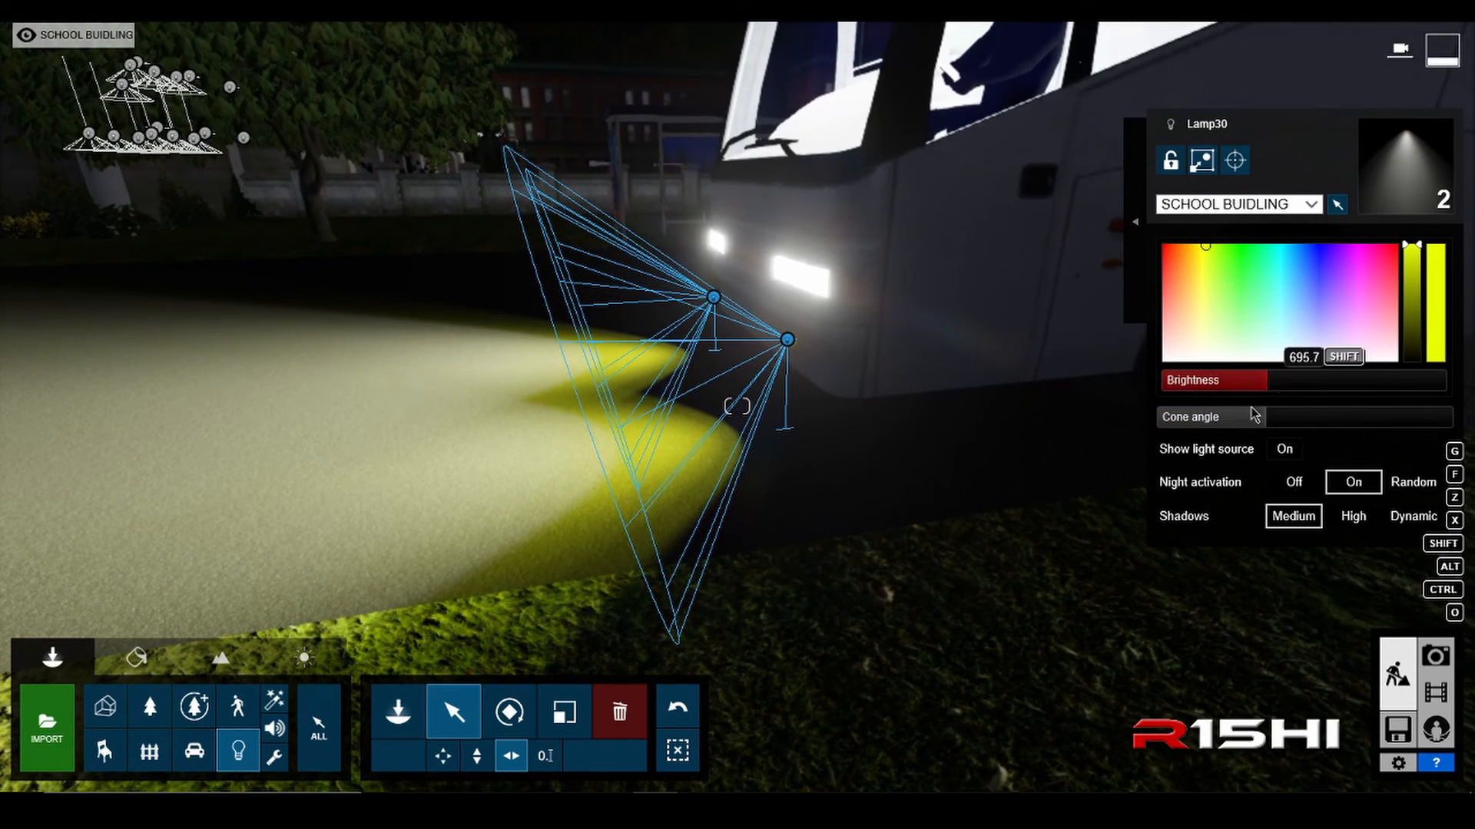
mouse_move(1267, 423)
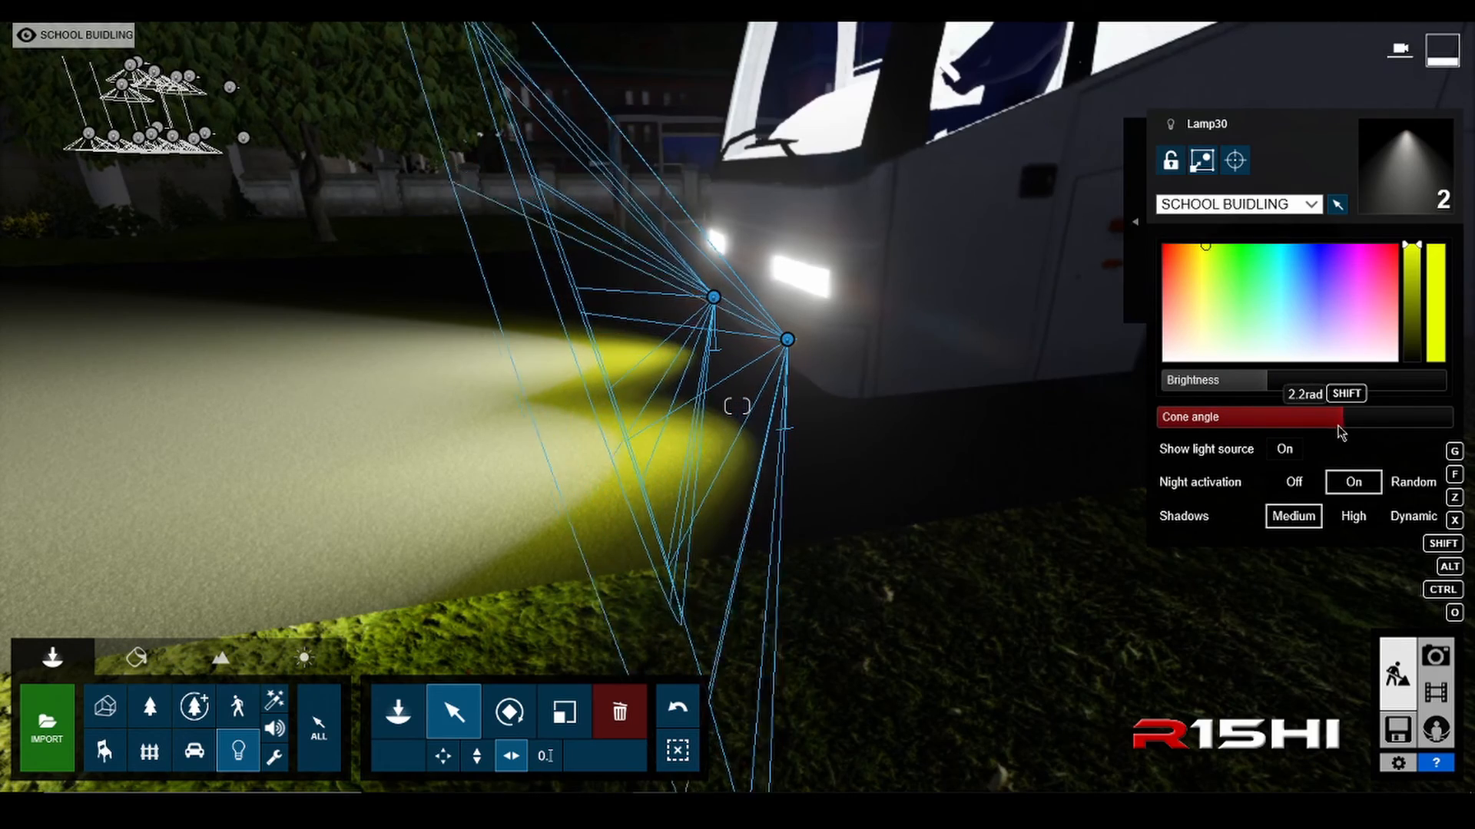
drag(1331, 435, 1325, 435)
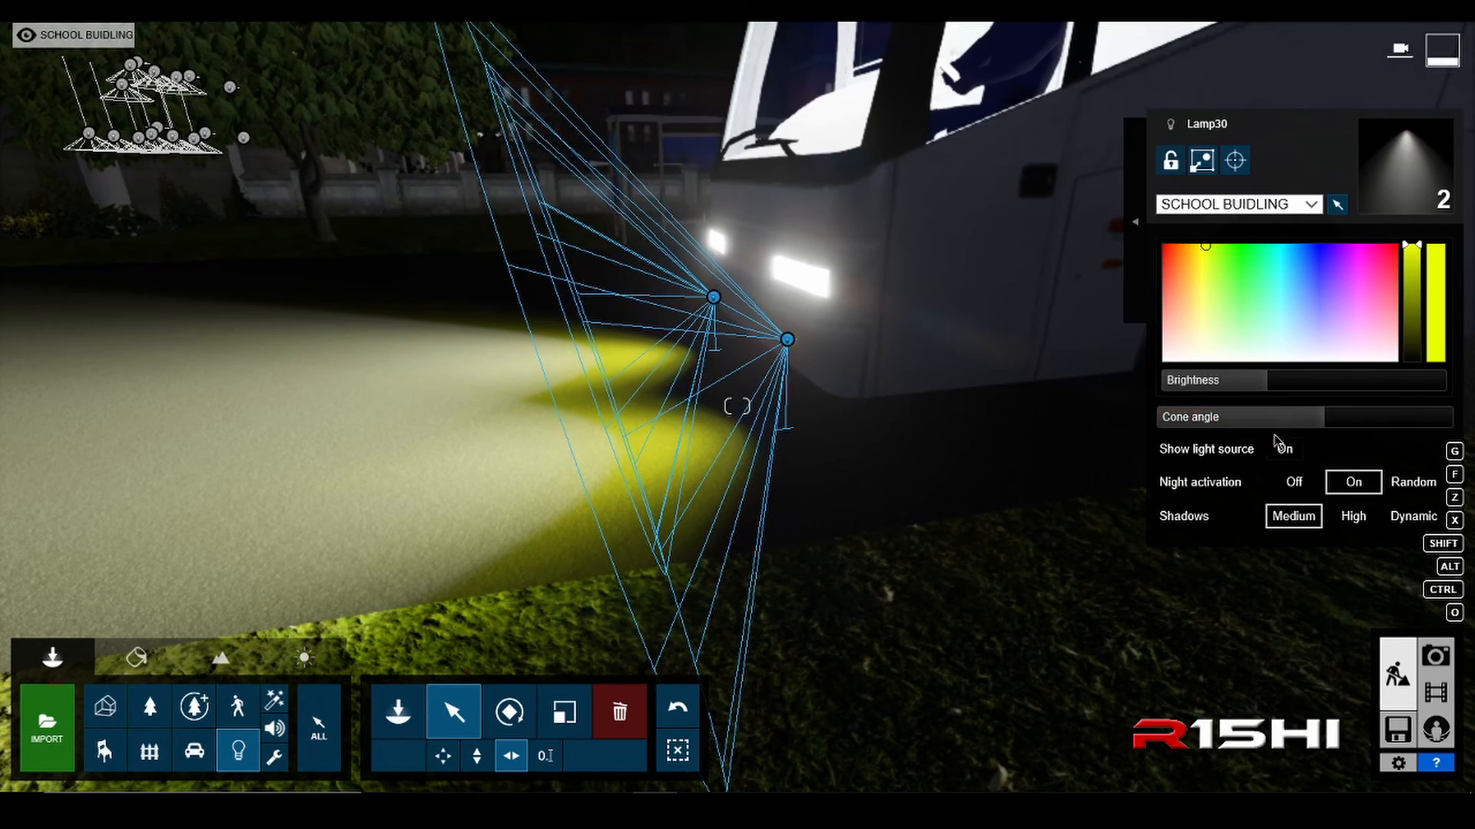
Step: Examine the yellow and white beams in front of the bus from closer, farther and higher viewpoints
key(d)
right_drag(798, 430, 784, 493)
key(a)
key(a)
key(d)
key(d)
right_drag(1014, 563, 961, 563)
key(q)
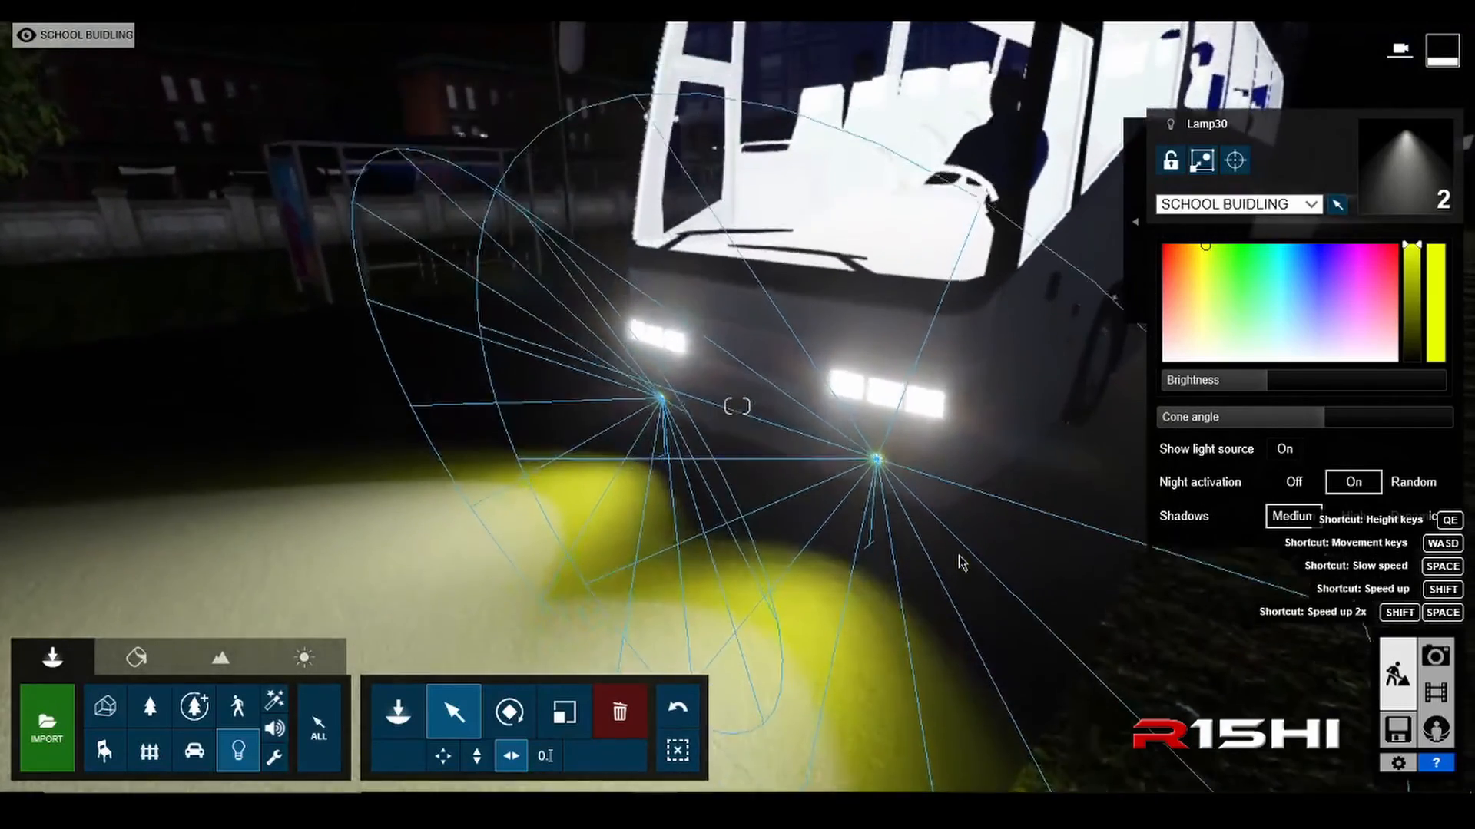
key(s)
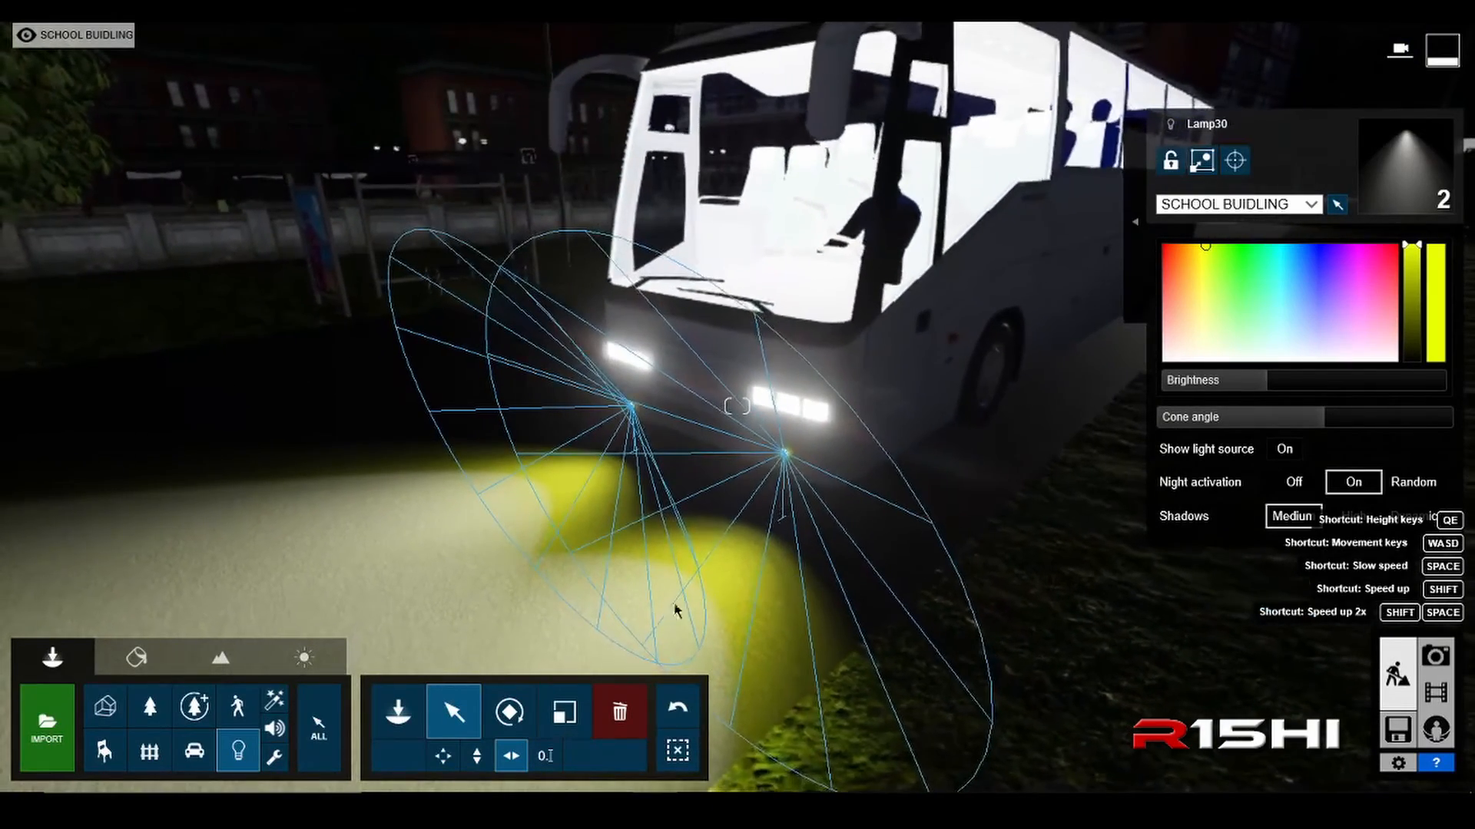
Step: Enable selection across all categories, add the bus's group to the spotlight selection, and combine all three into one group
click(319, 725)
key(d)
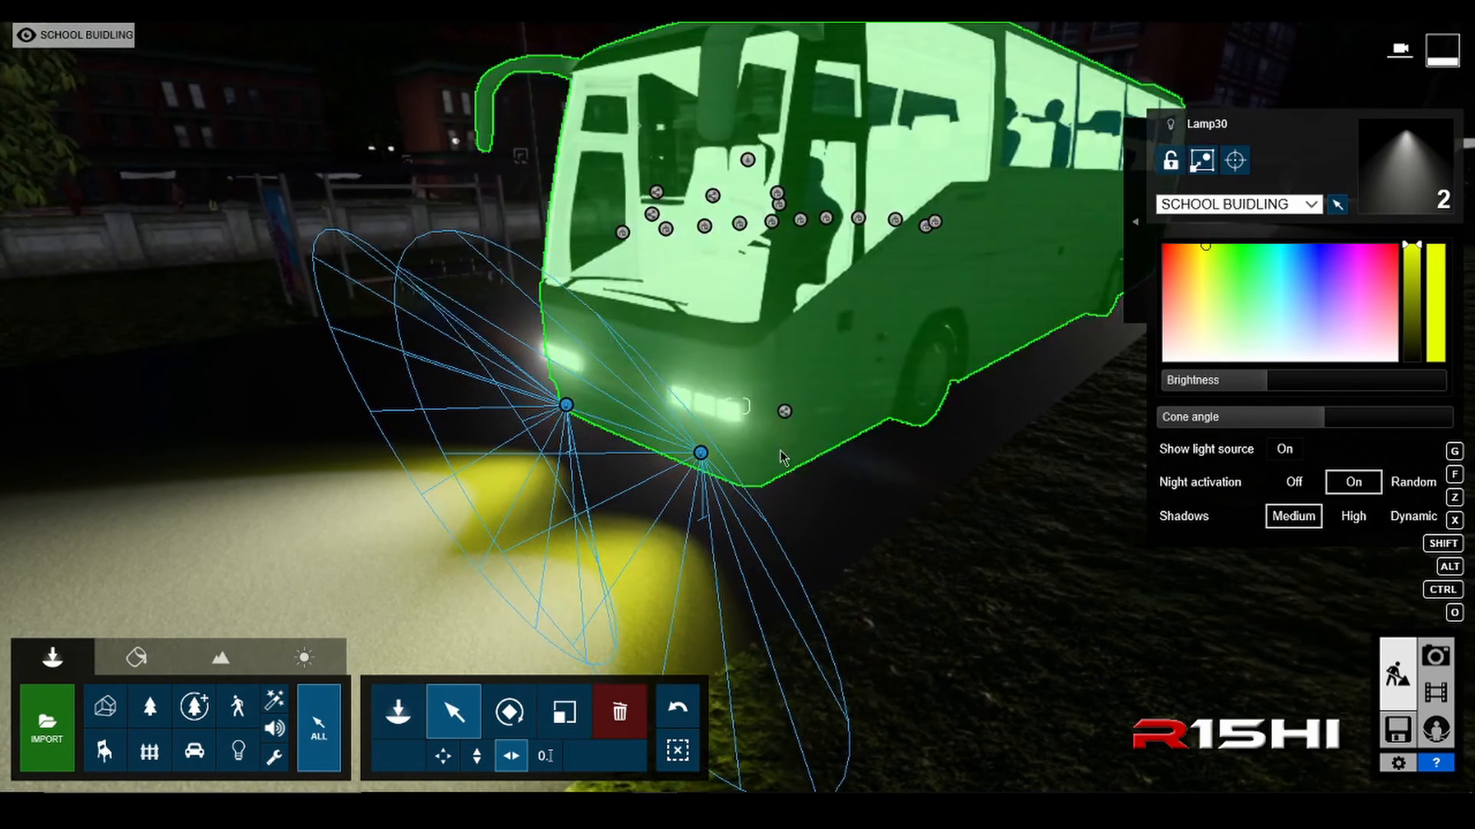
ctrl+click(791, 413)
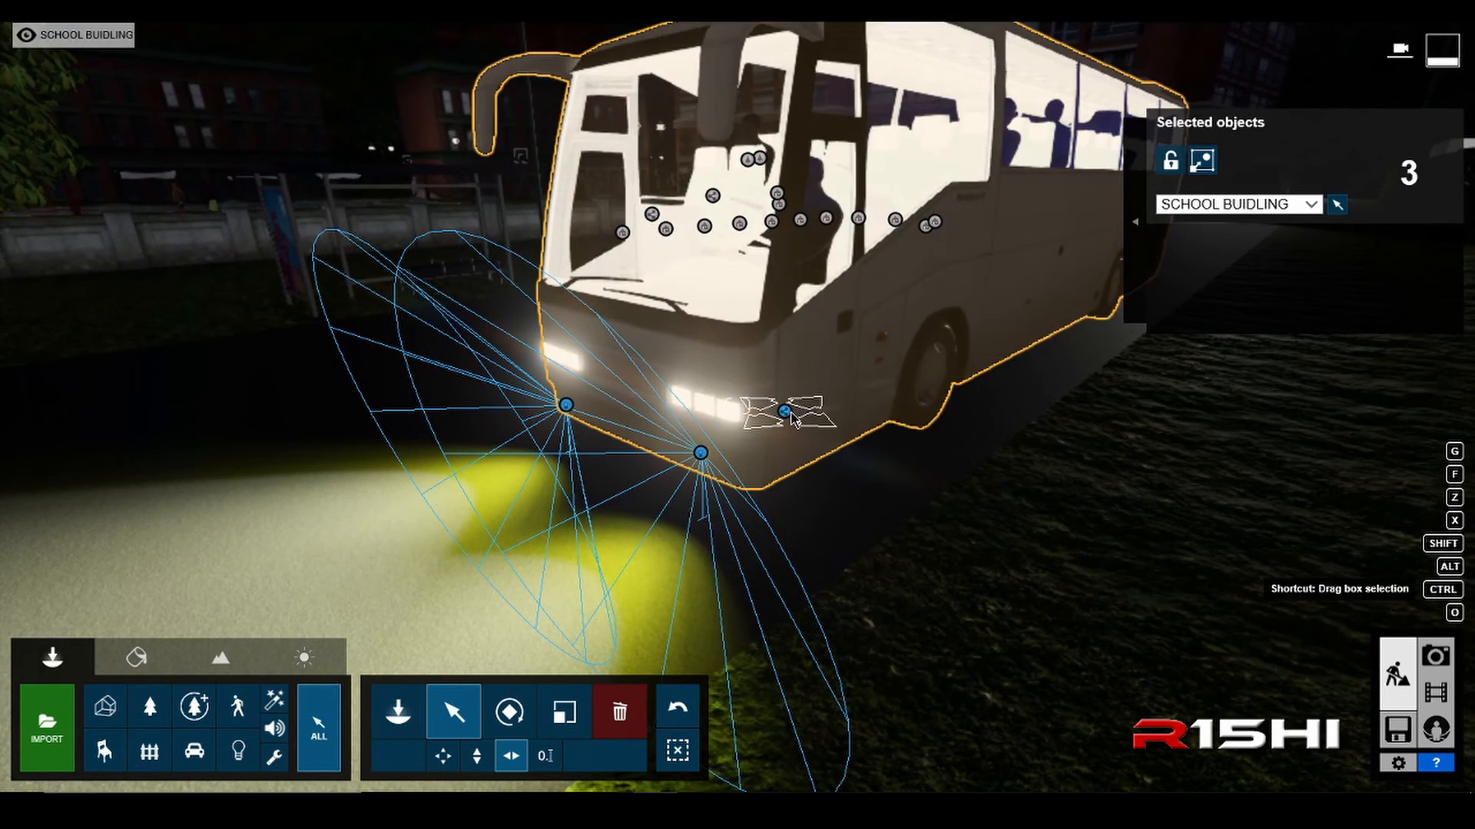
click(1203, 161)
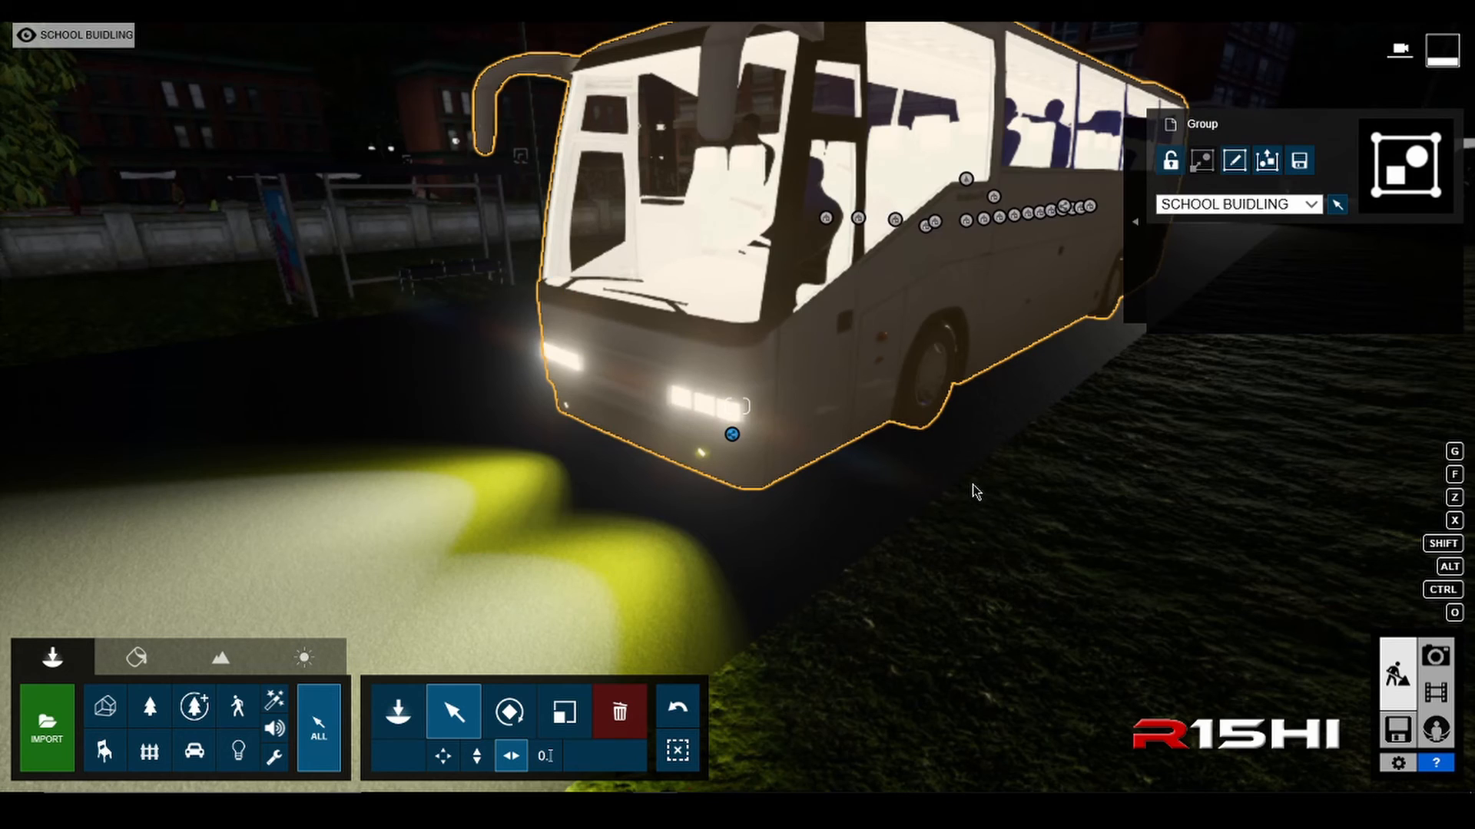
scroll(753, 535, down, 1)
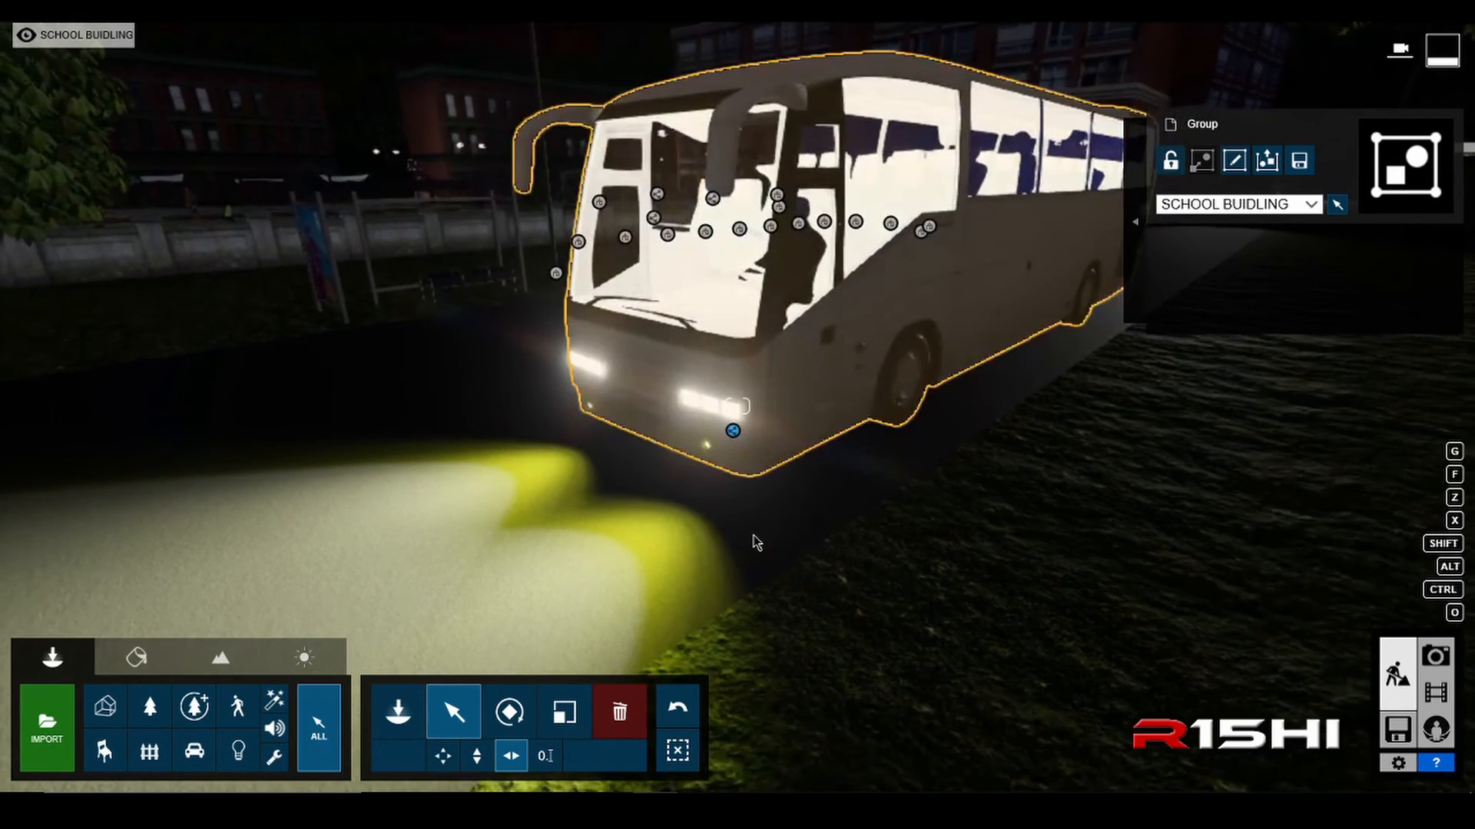
Step: Ungroup the bus and its headlight spotlights, restrict selection to the transport category, and clear the selection
click(733, 431)
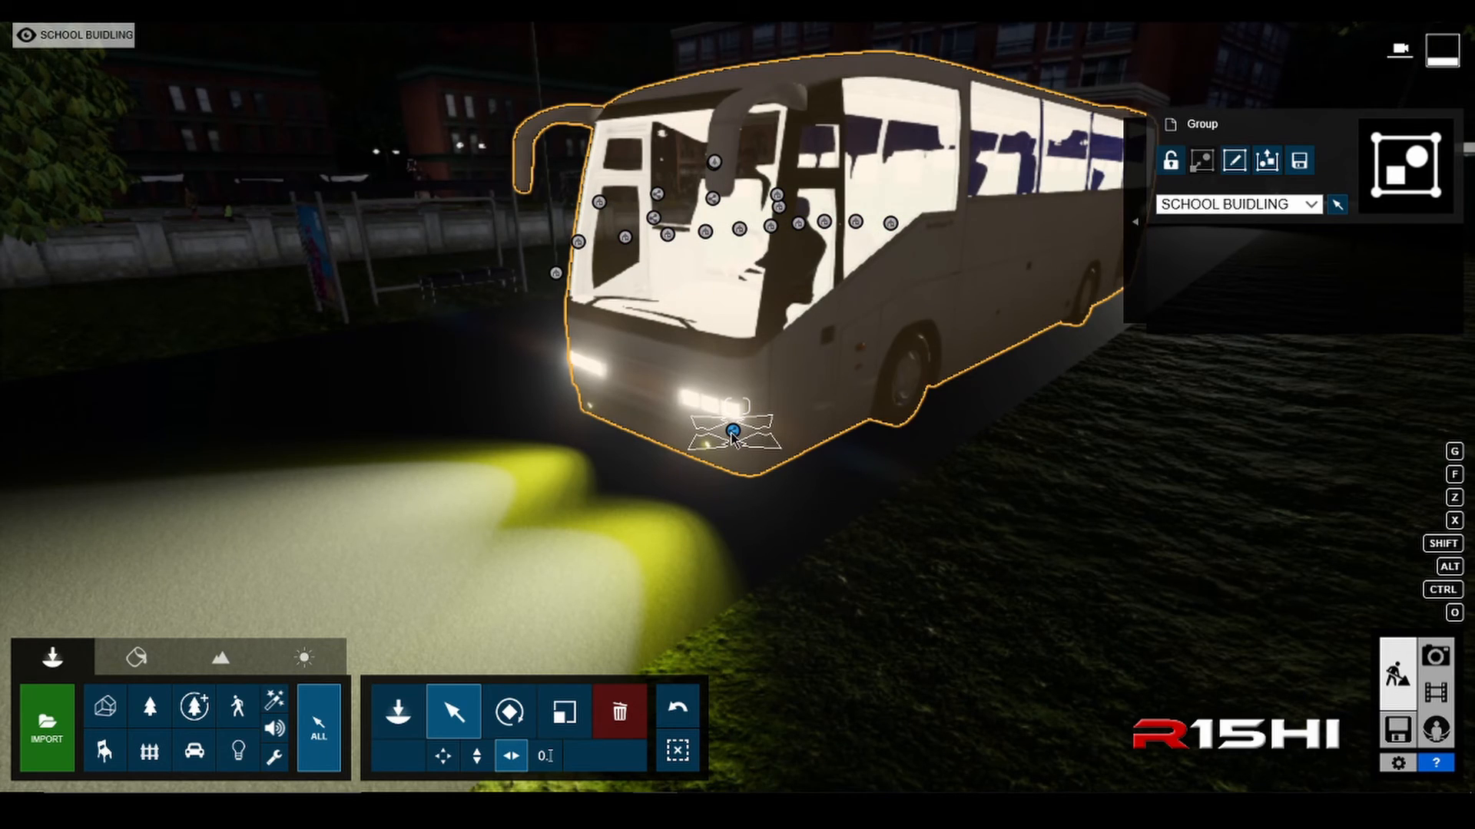
click(1266, 160)
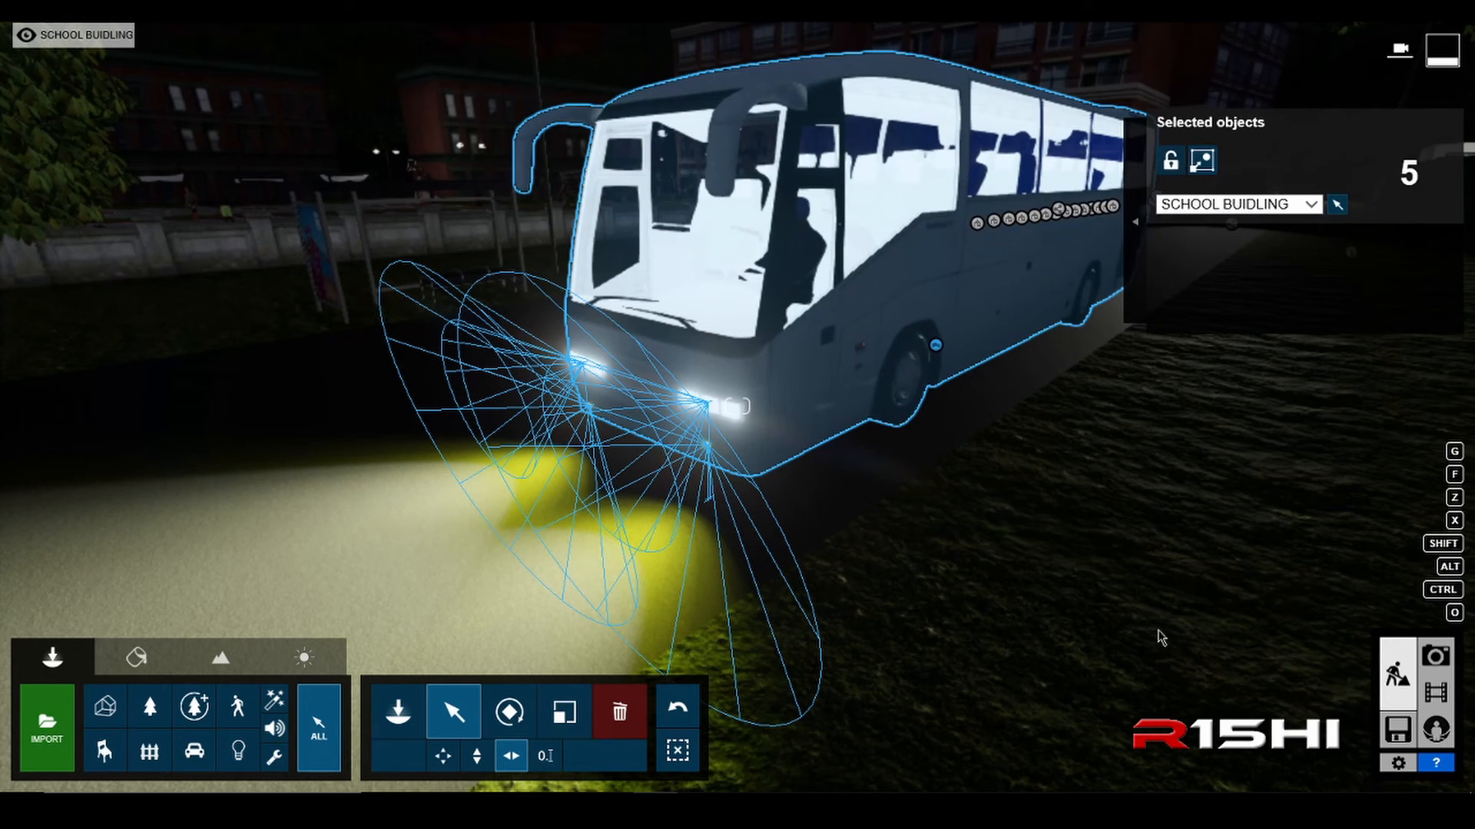
key(ctrl)
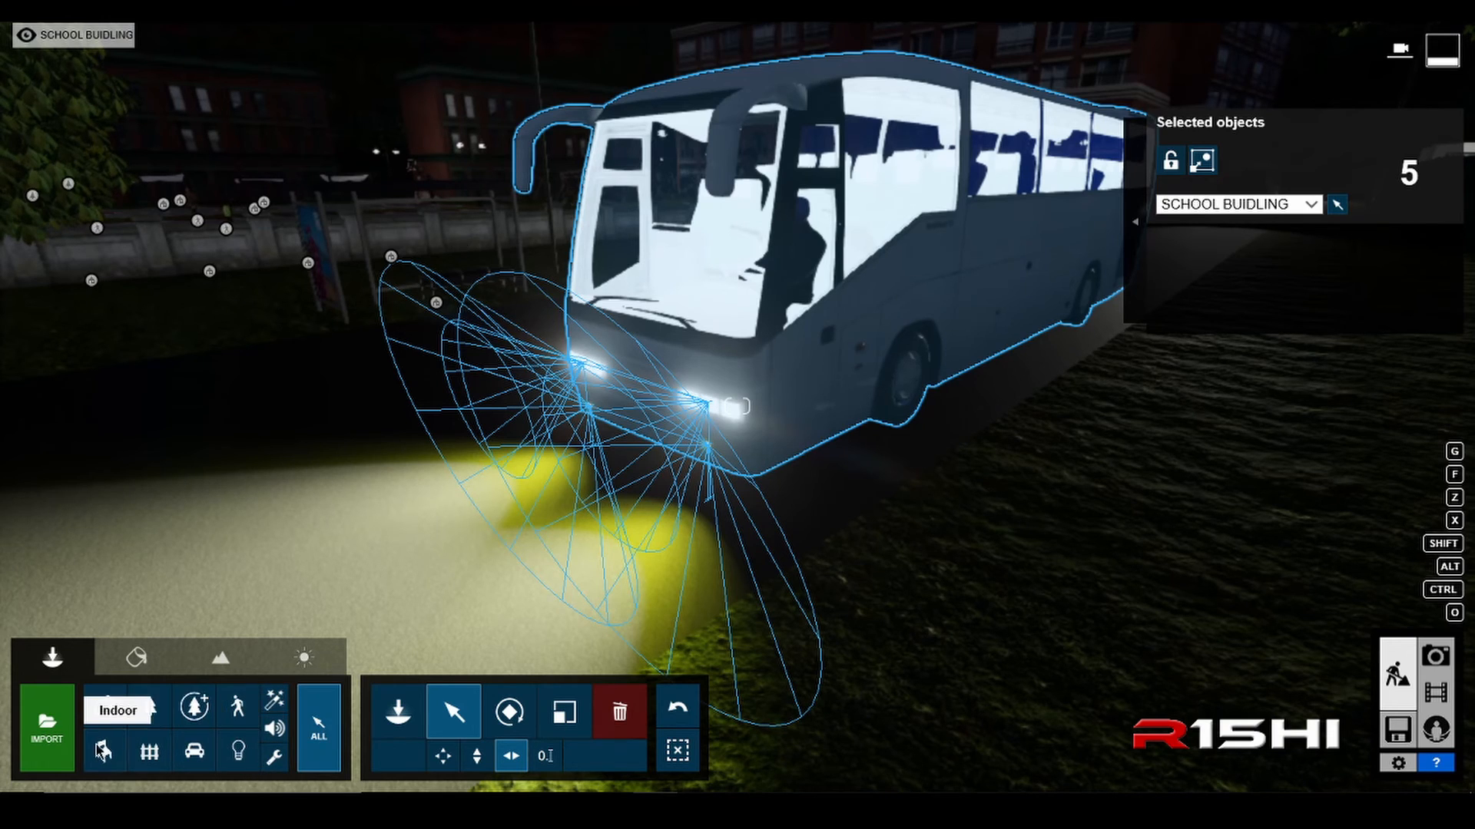
click(195, 751)
ctrl+click(1020, 529)
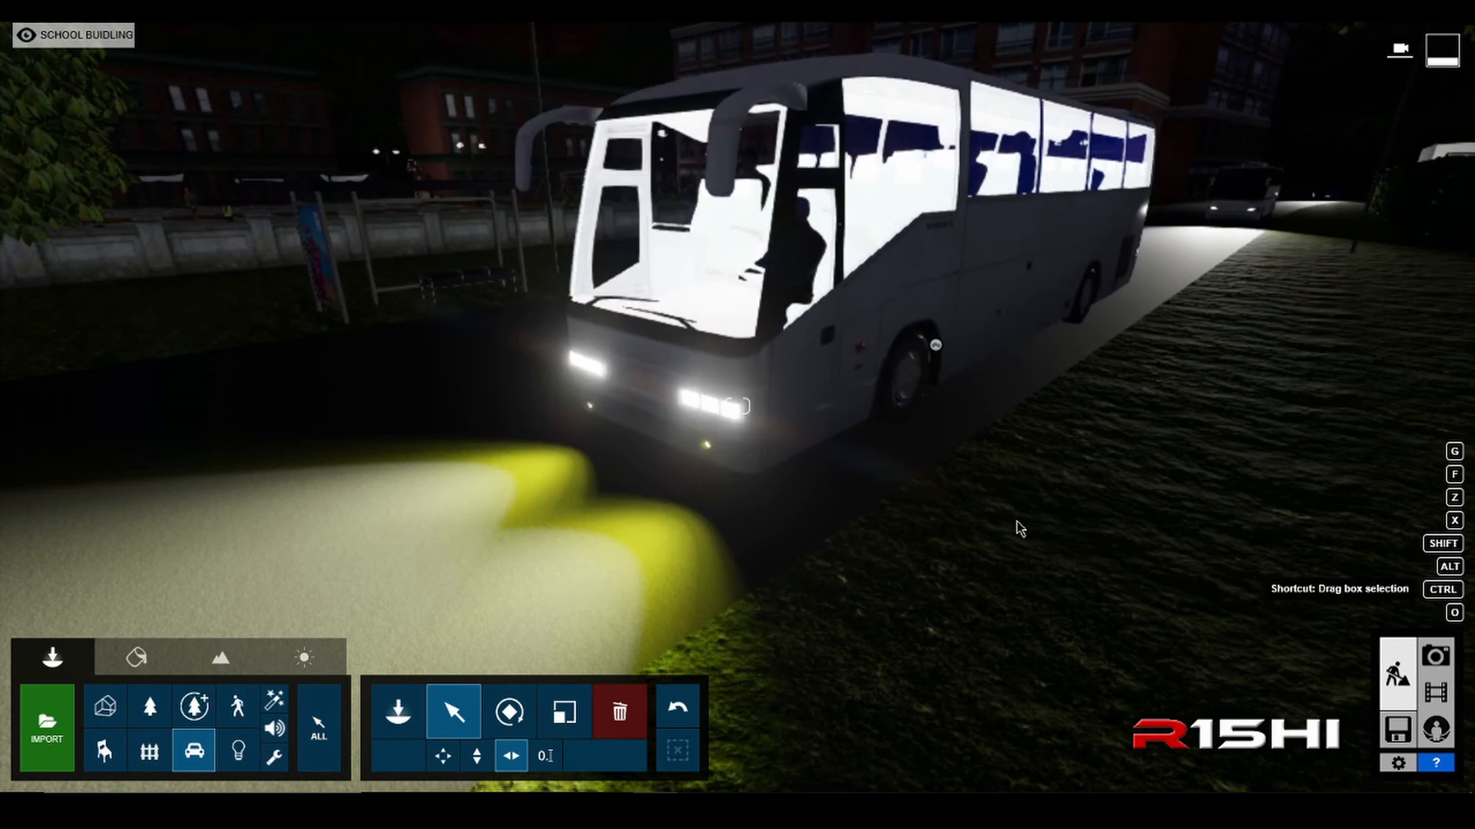
Step: Enable selection across all categories and select the coach together with its two white and two yellow headlight spotlights
click(322, 728)
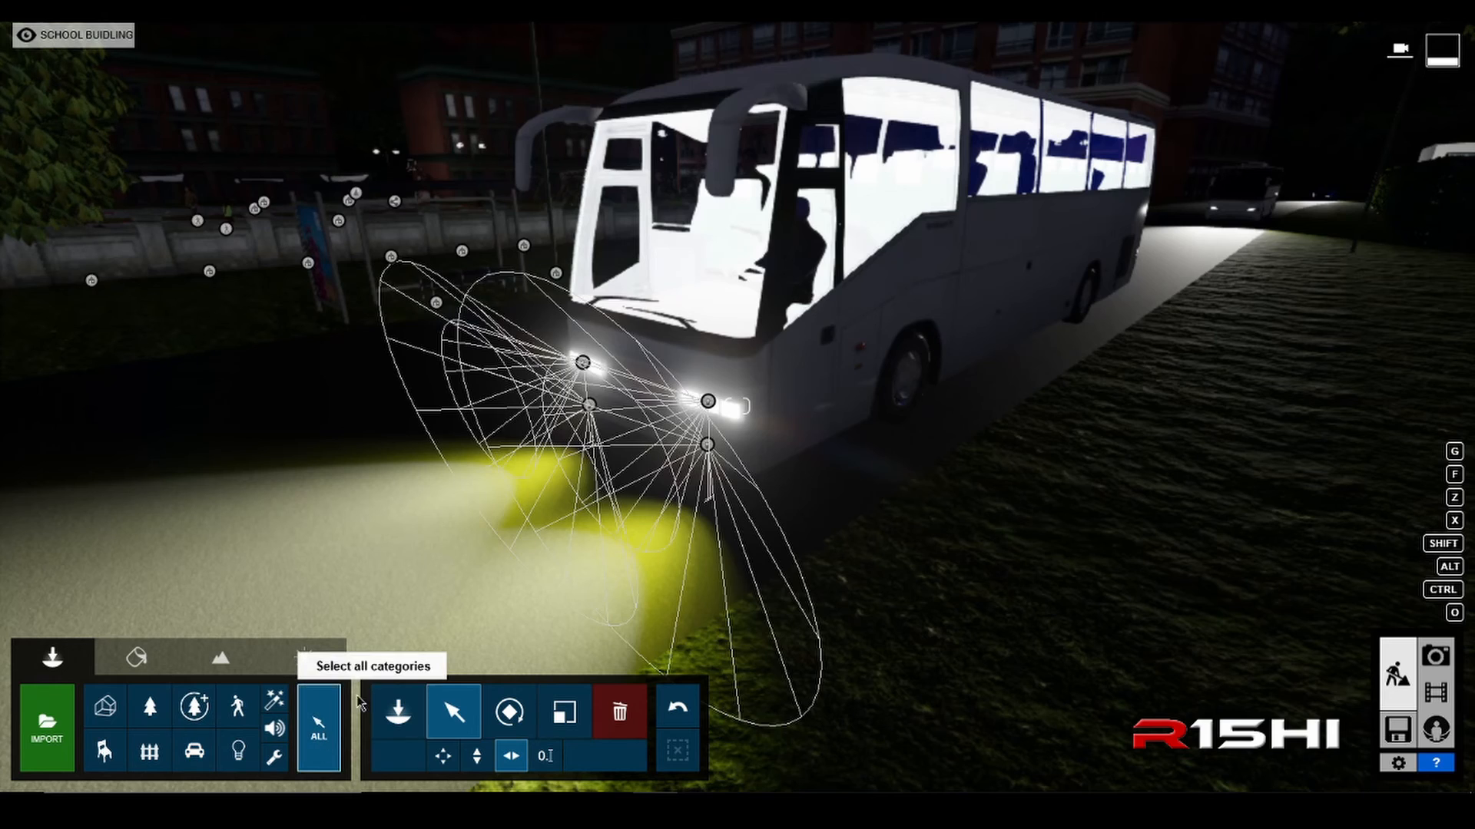
click(933, 350)
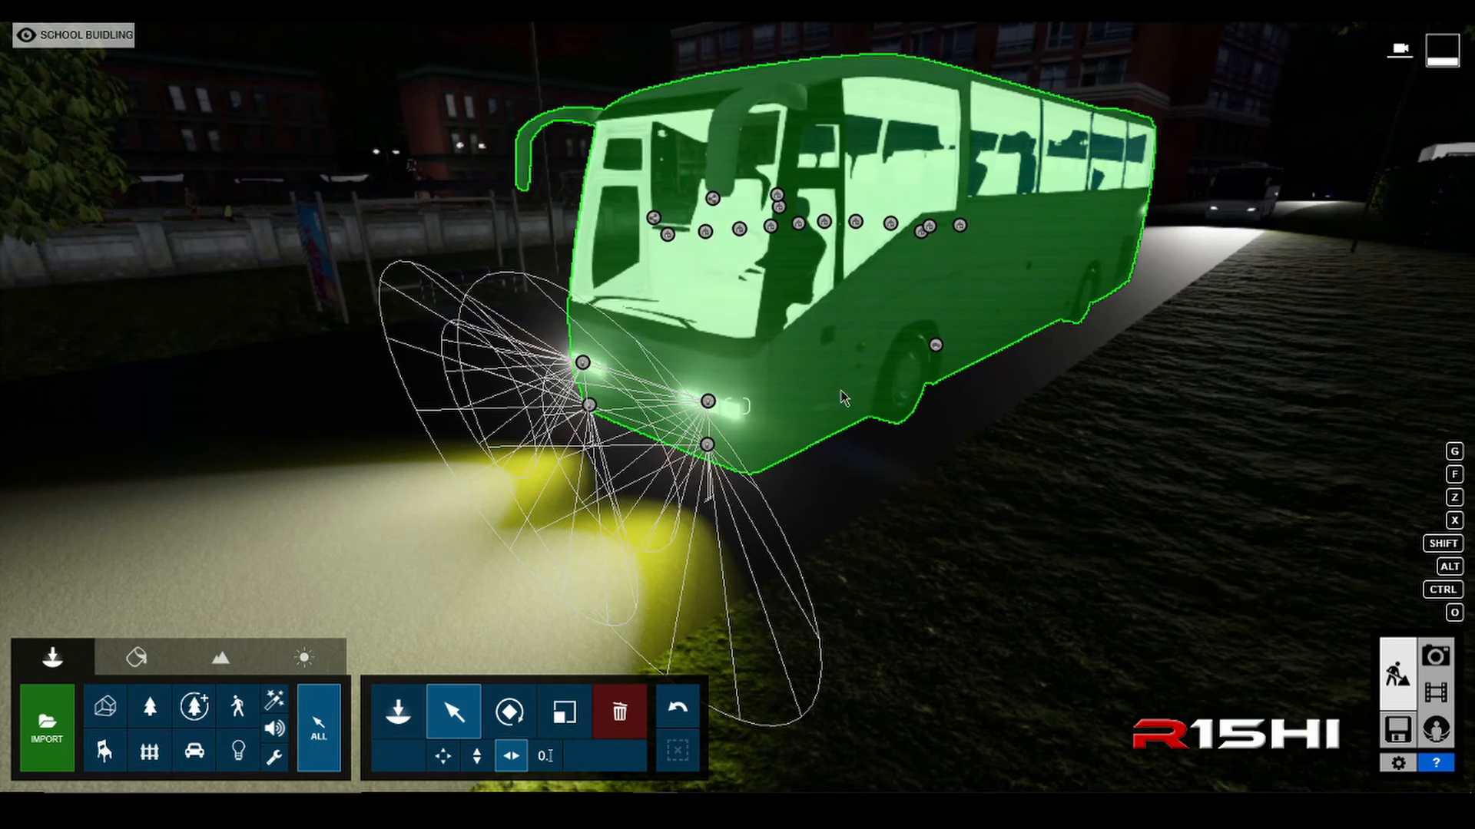
click(933, 350)
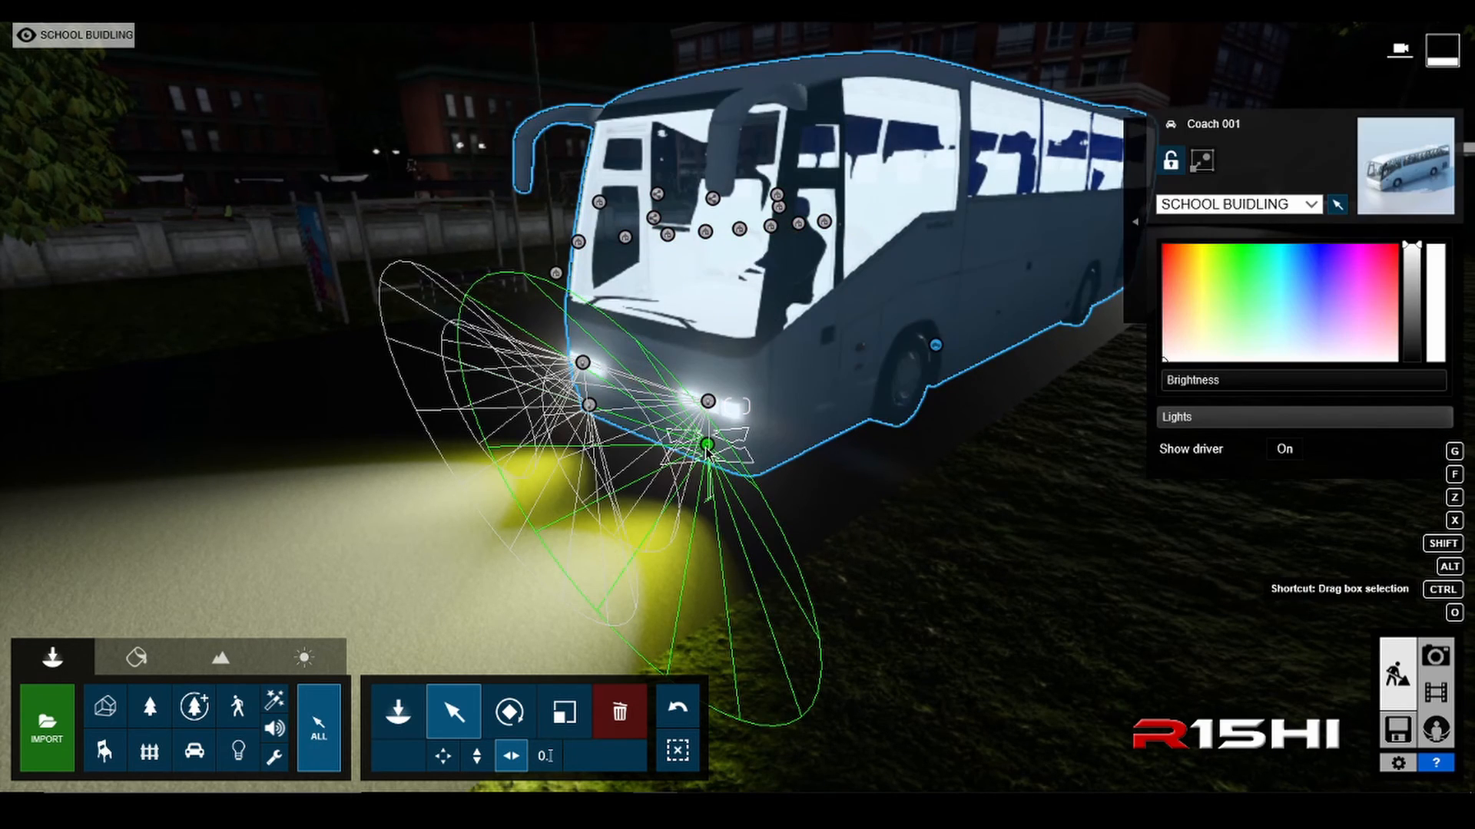
ctrl+click(707, 446)
ctrl+click(588, 405)
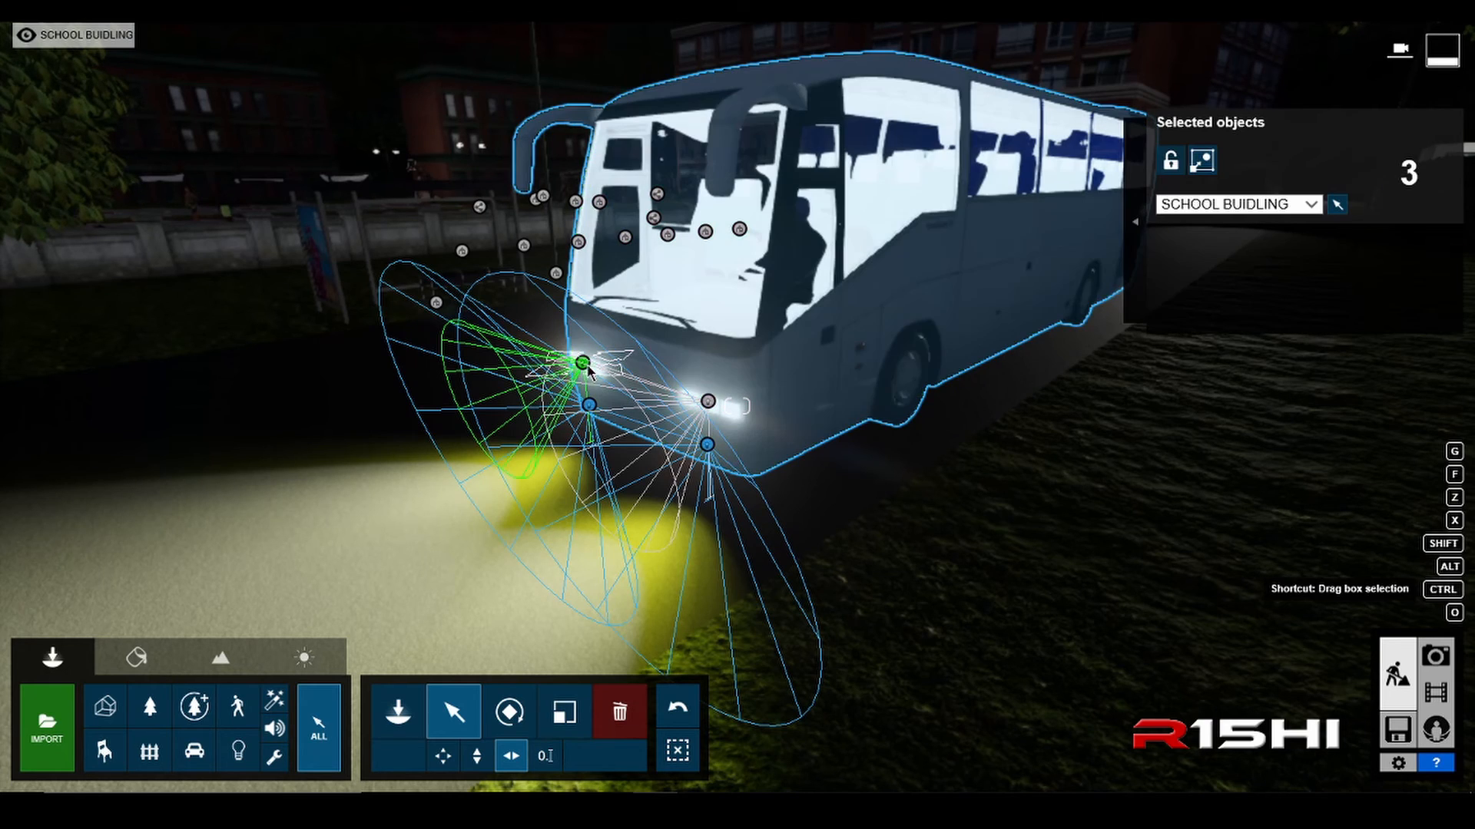
ctrl+click(582, 363)
ctrl+click(707, 402)
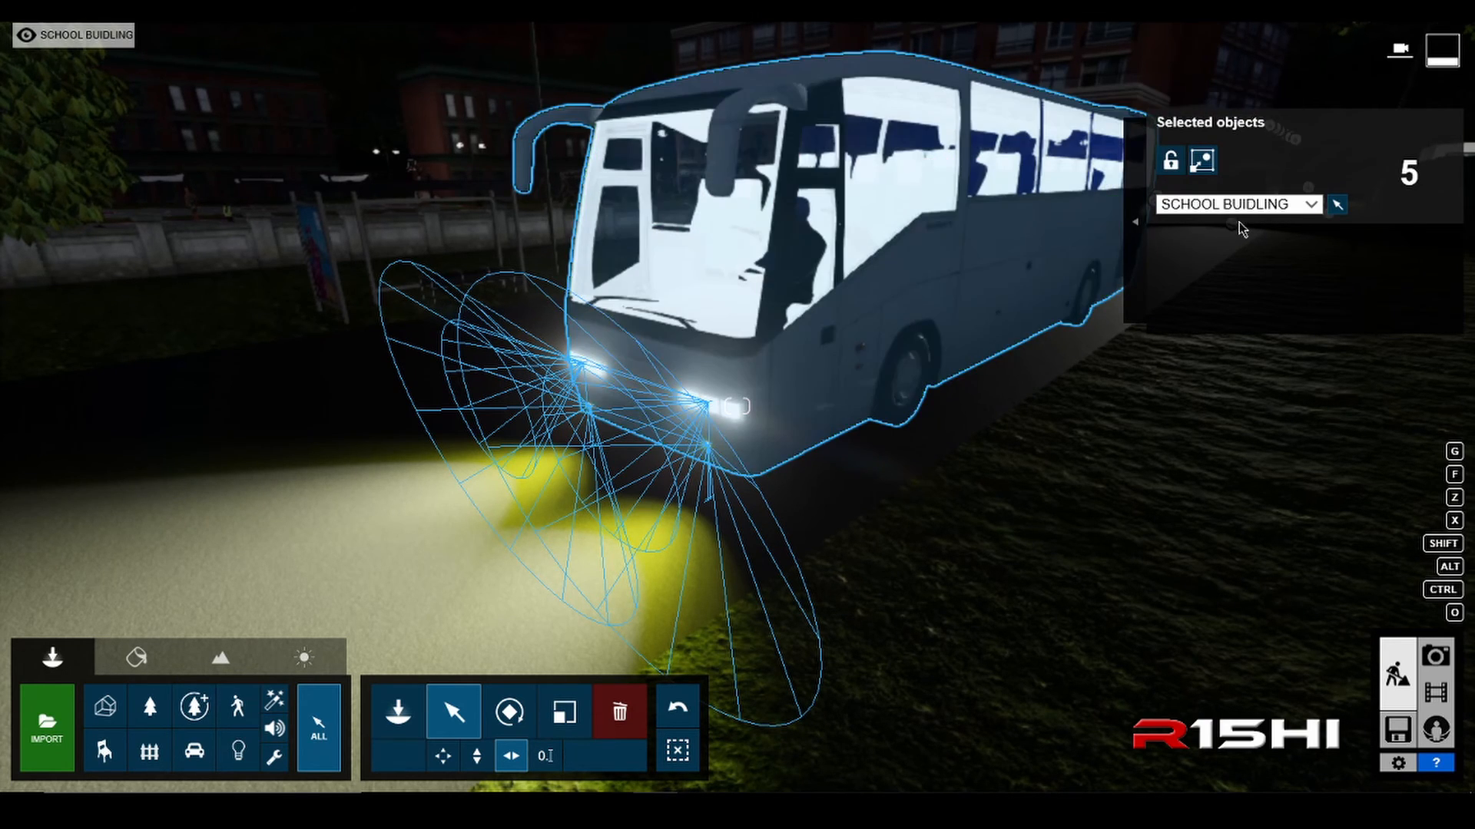
Step: Move the selected coach and its four spotlights to the TRANSPORT layer
click(1310, 205)
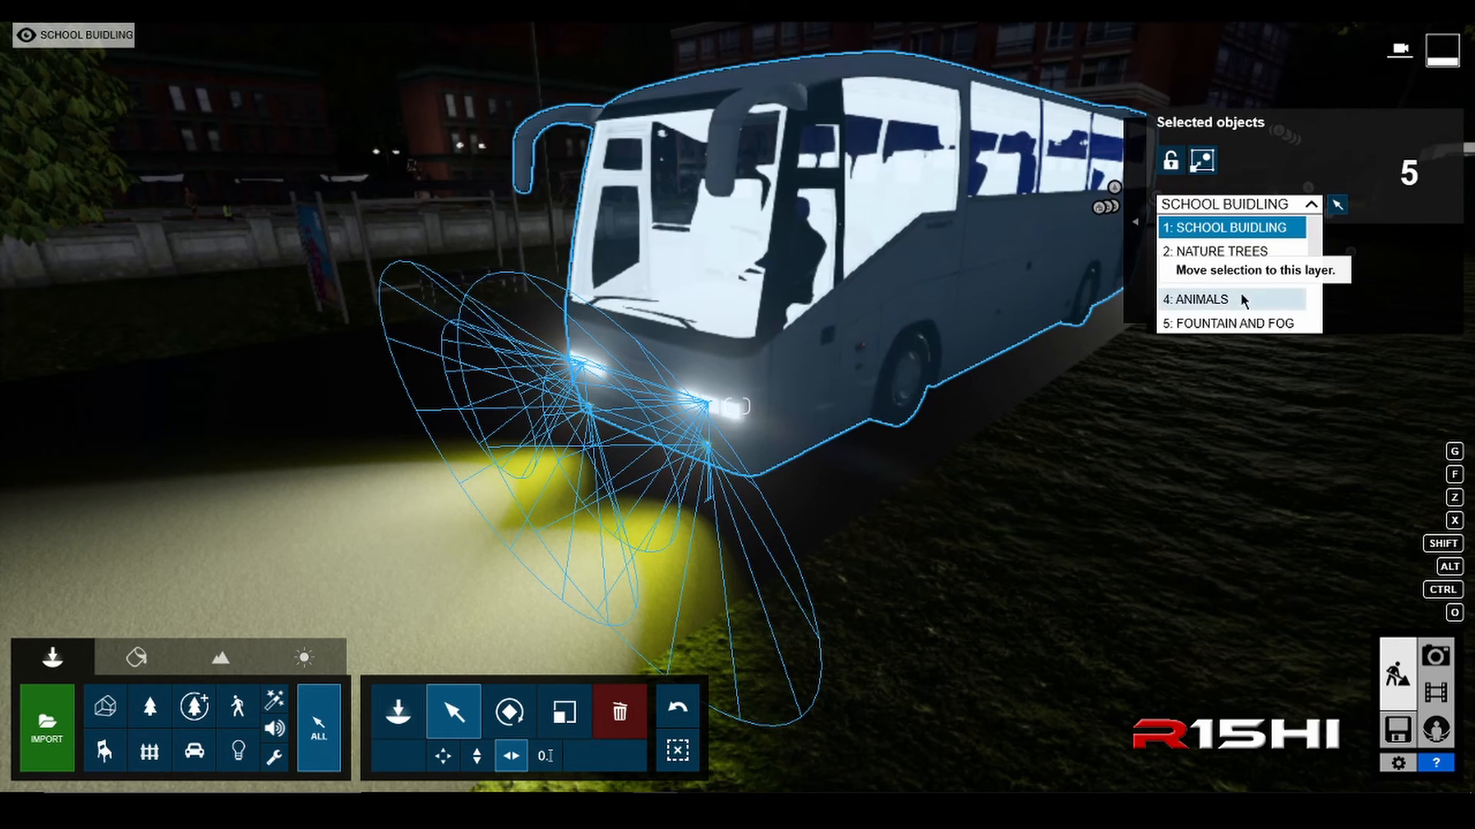
scroll(1244, 298, down, 2)
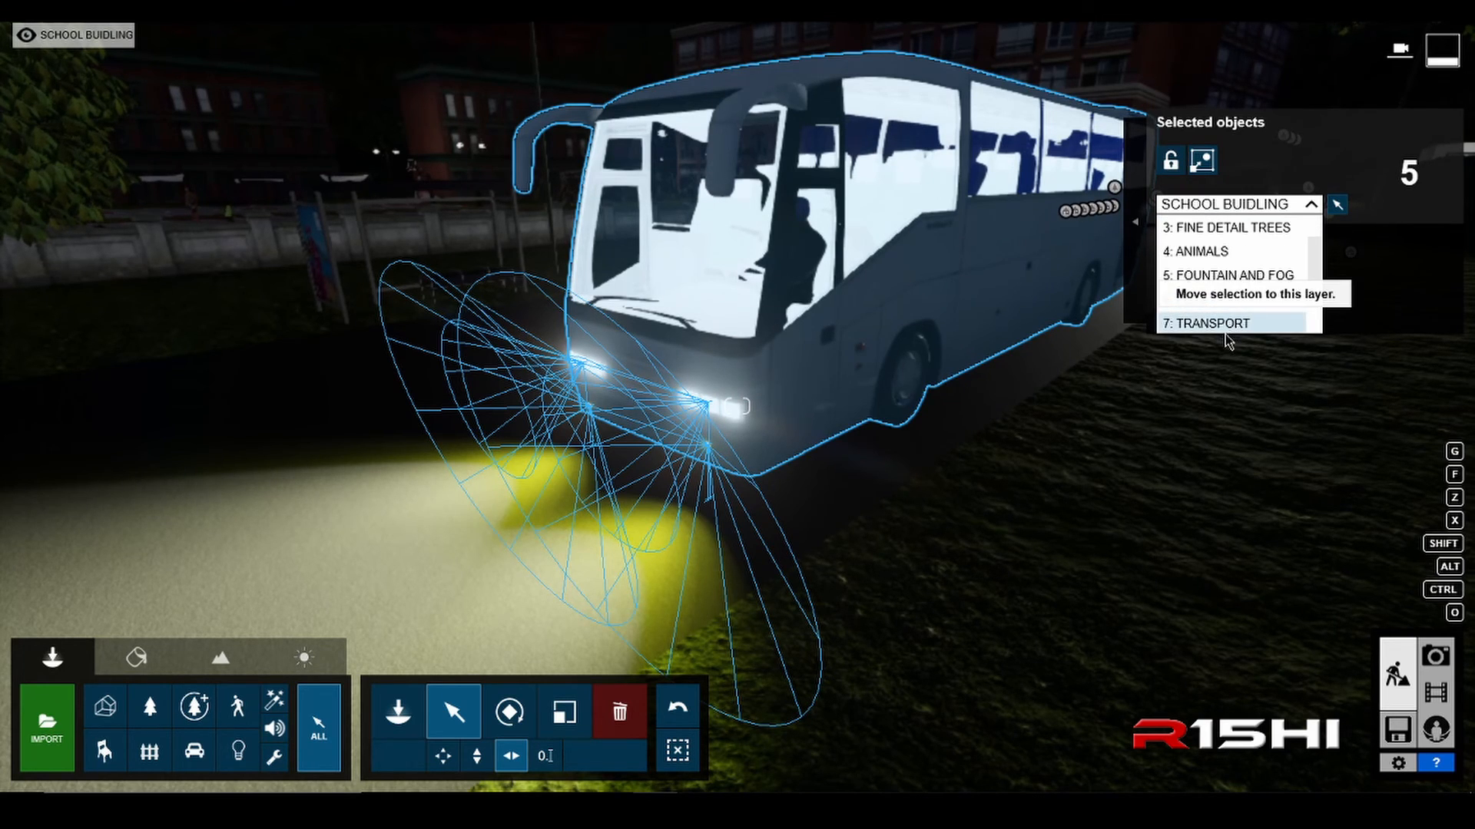
click(1223, 323)
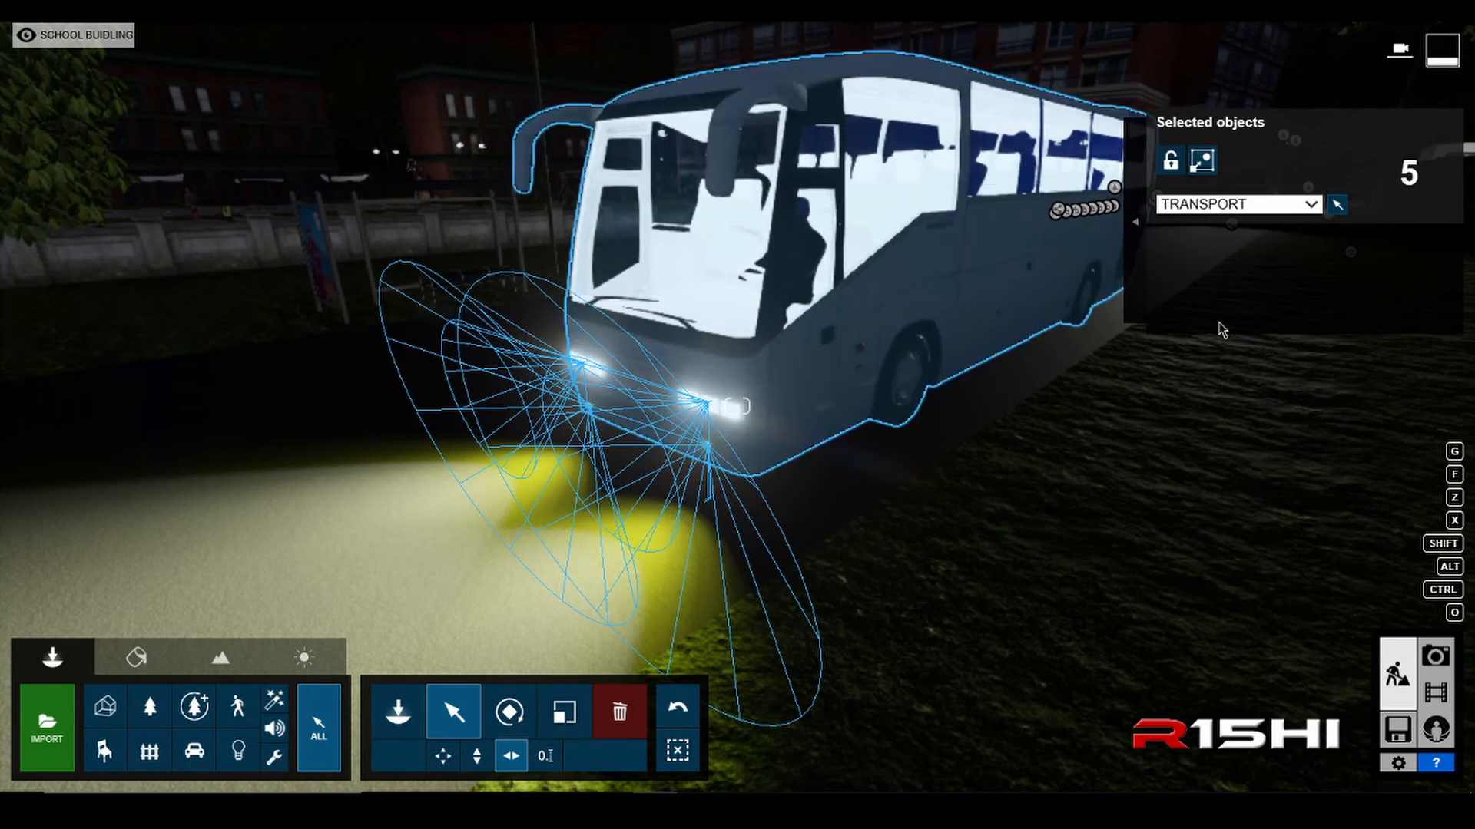
Step: Group the coach with its four spotlights and assign the group to the TRANSPORT layer
click(1202, 160)
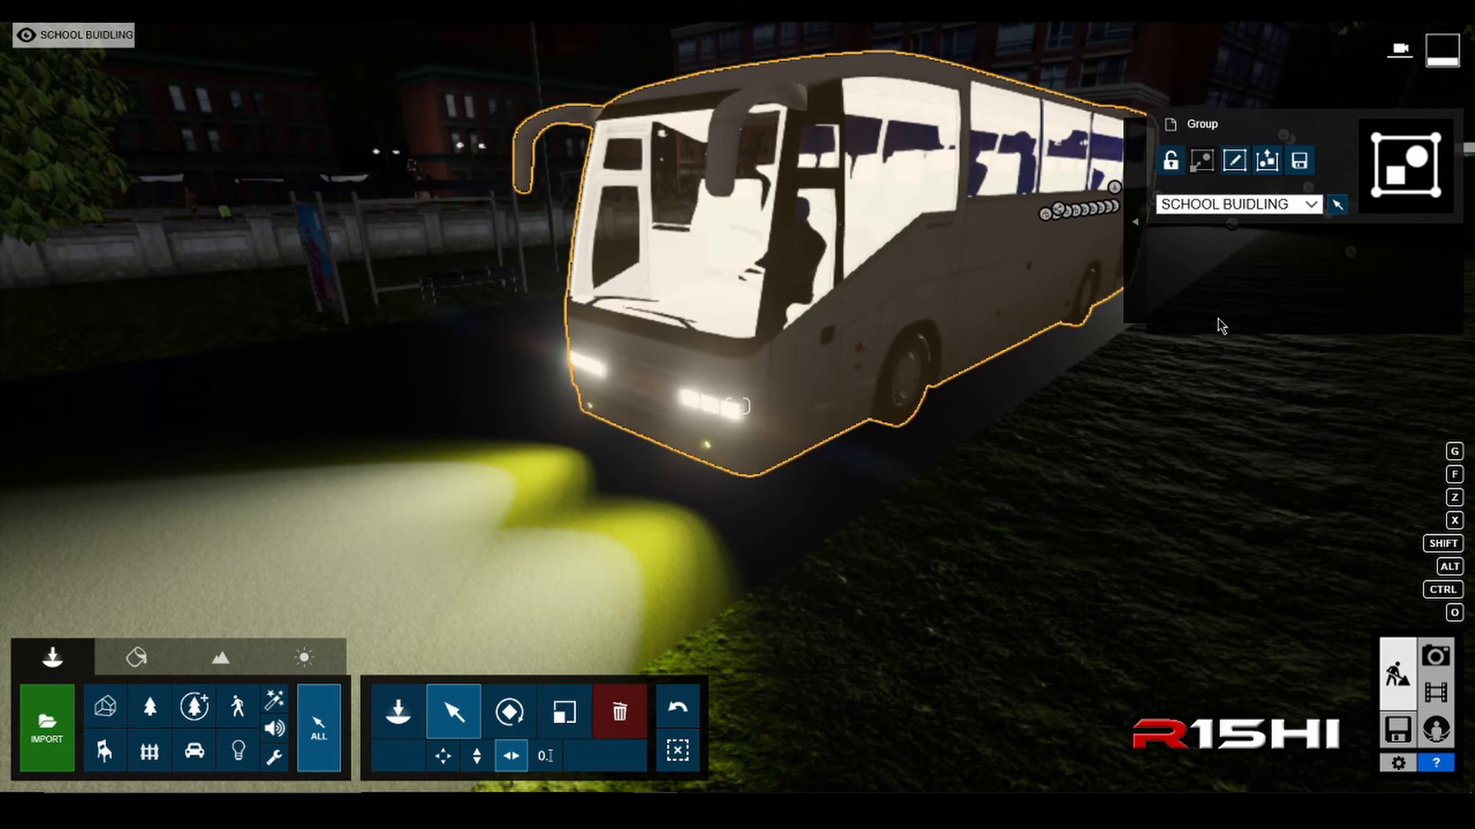
click(1228, 204)
scroll(1227, 325, down, 1)
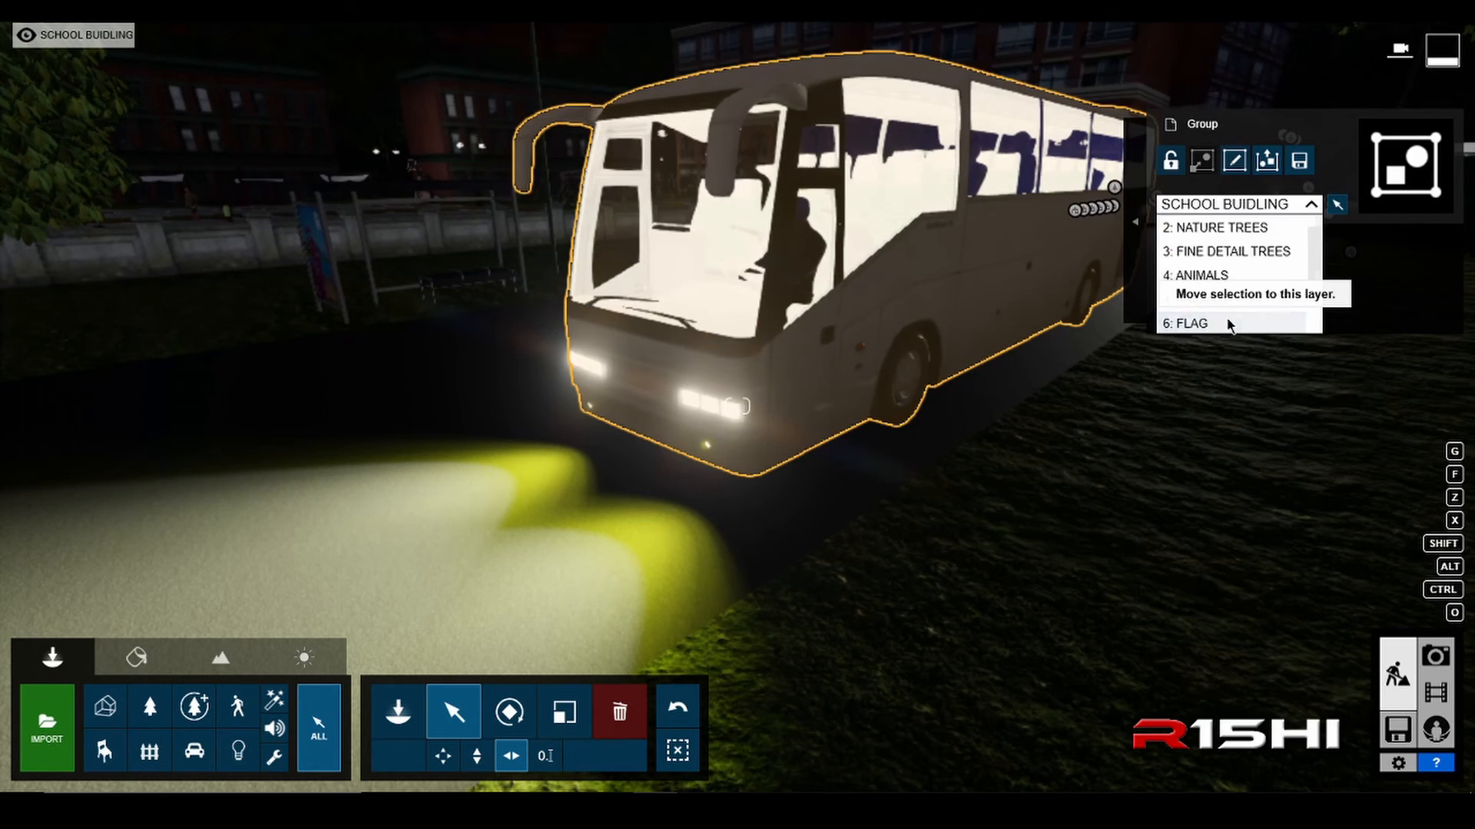
scroll(1227, 326, down, 1)
click(1227, 326)
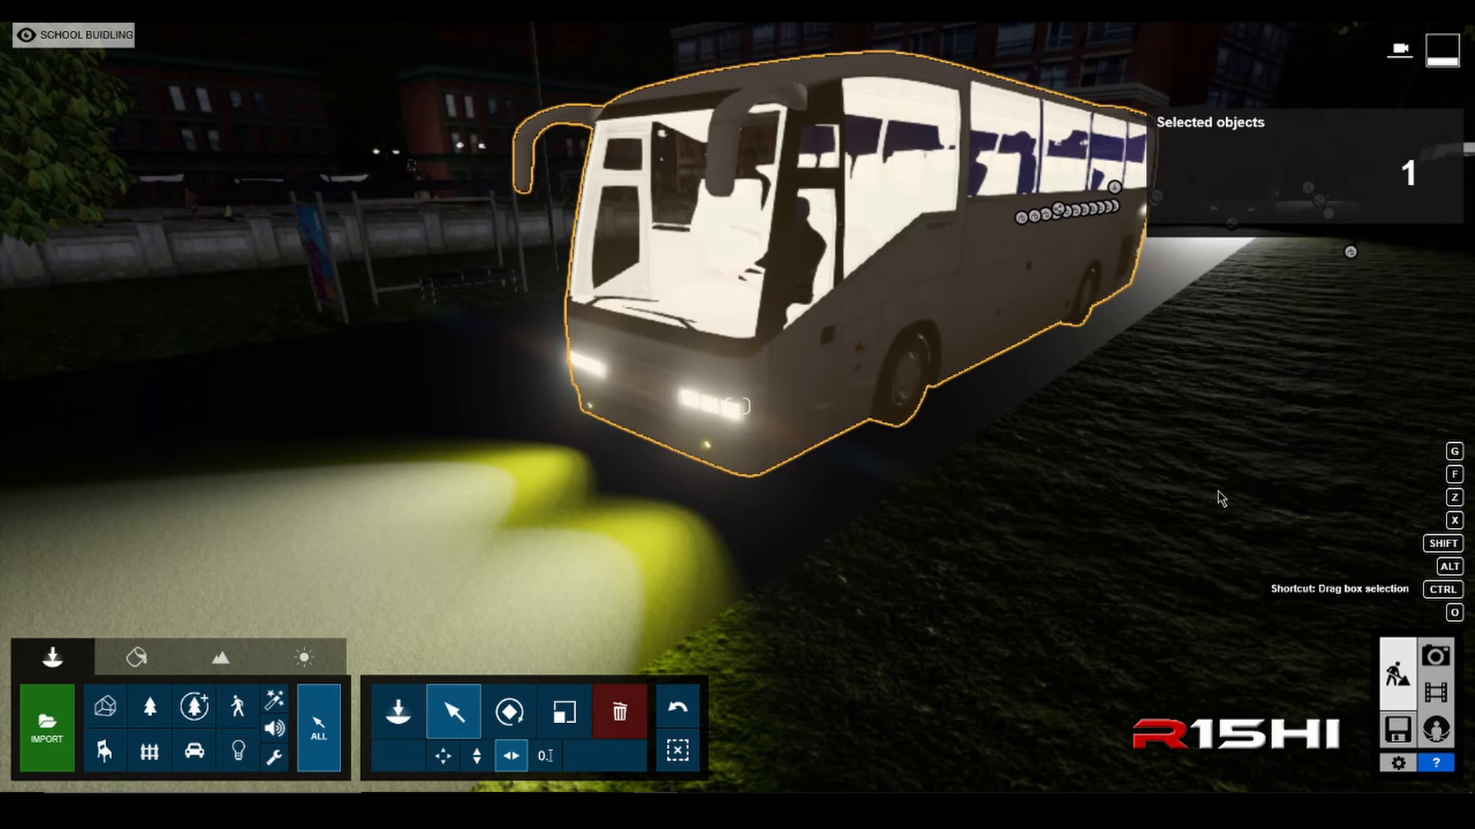
Step: Make TRANSPORT the active layer, restrict selection to the transport category, and clear the selection
mouse_move(495, 40)
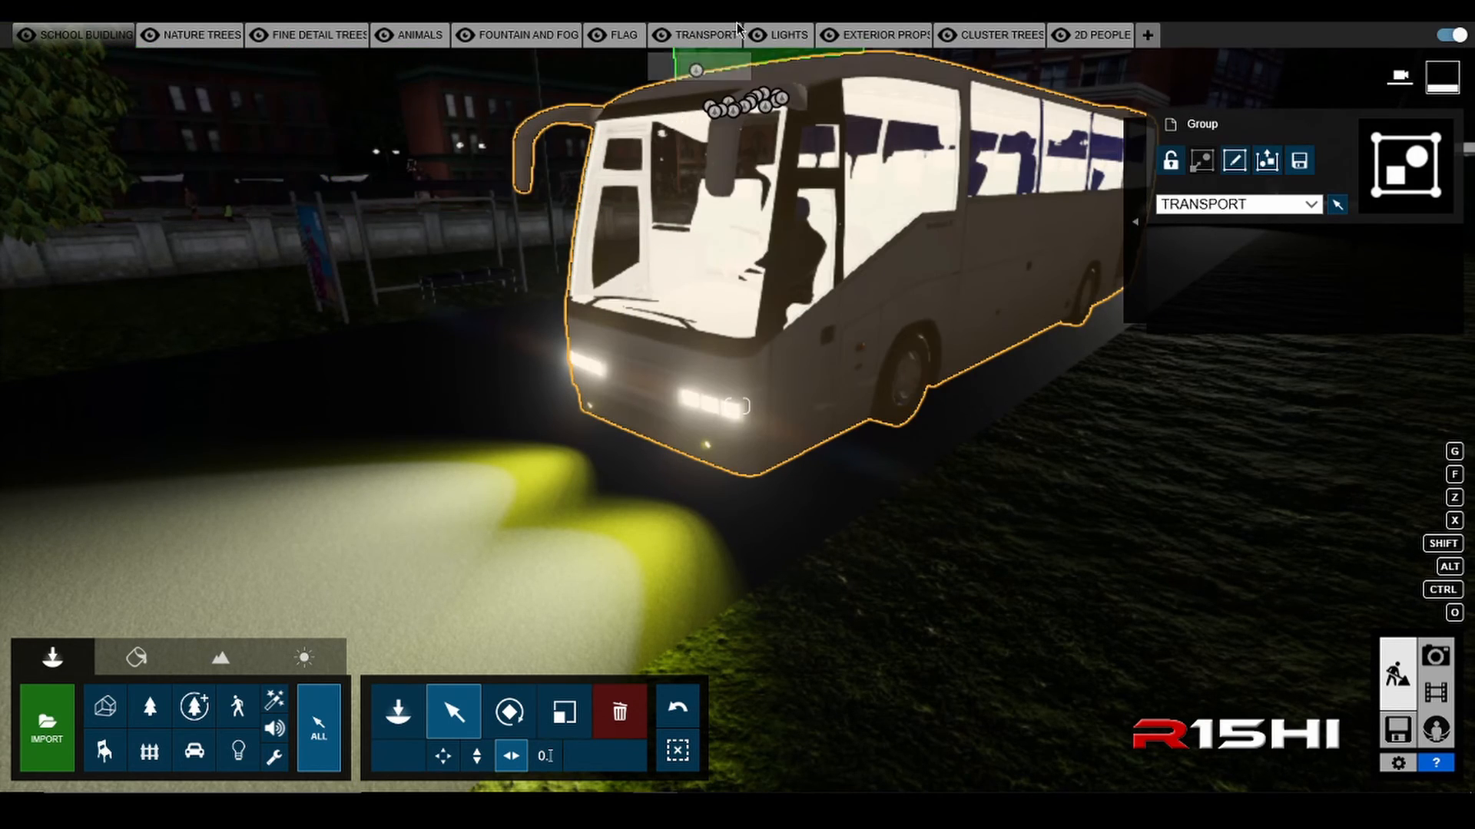
click(701, 34)
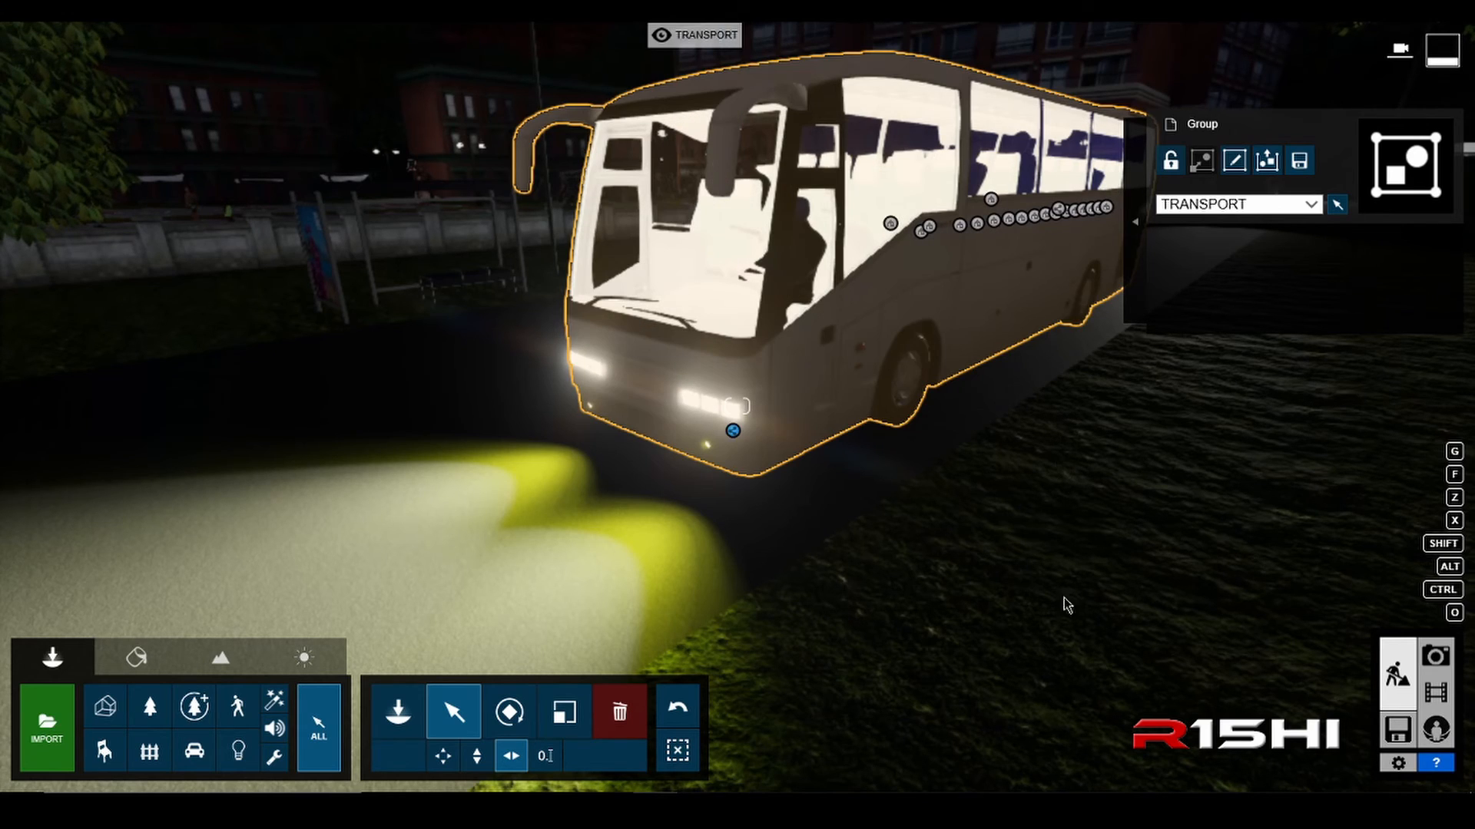
key(ctrl)
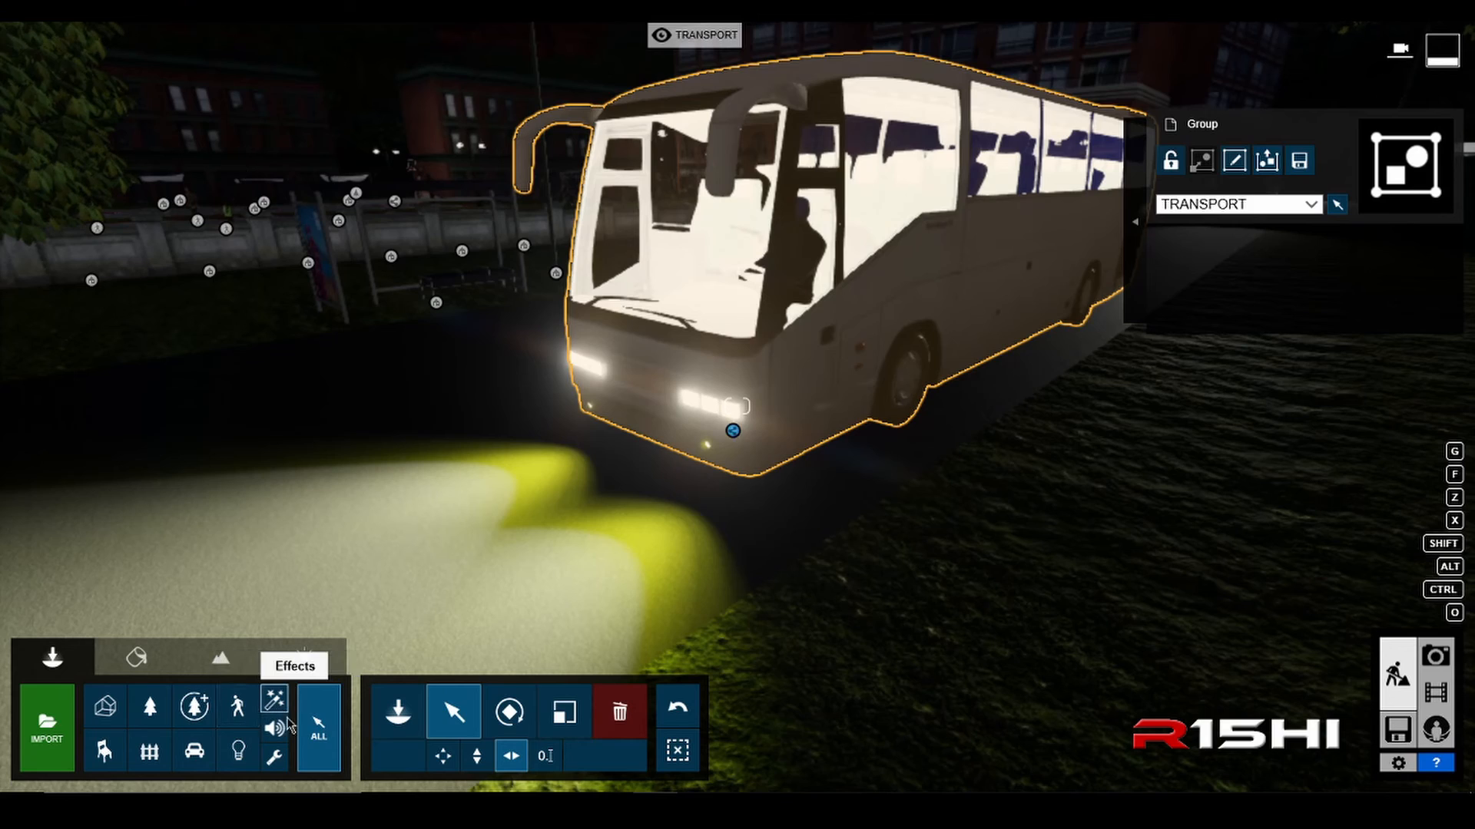
click(196, 752)
click(976, 591)
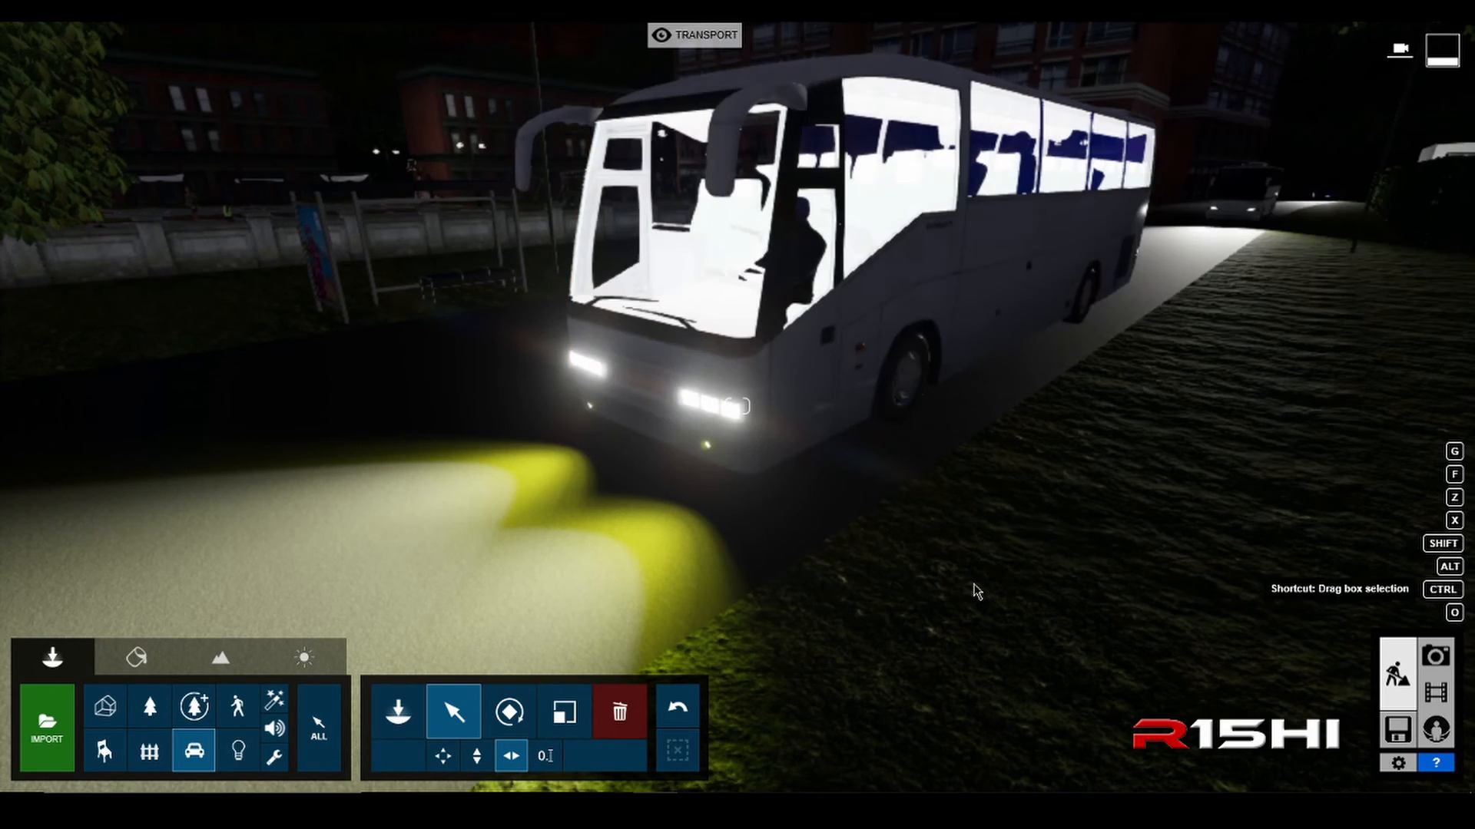
Step: Examine the coach's front and its yellow and white headlight beams from different nearby viewpoints
key(d)
right_drag(976, 579, 883, 578)
key(a)
key(e)
key(s)
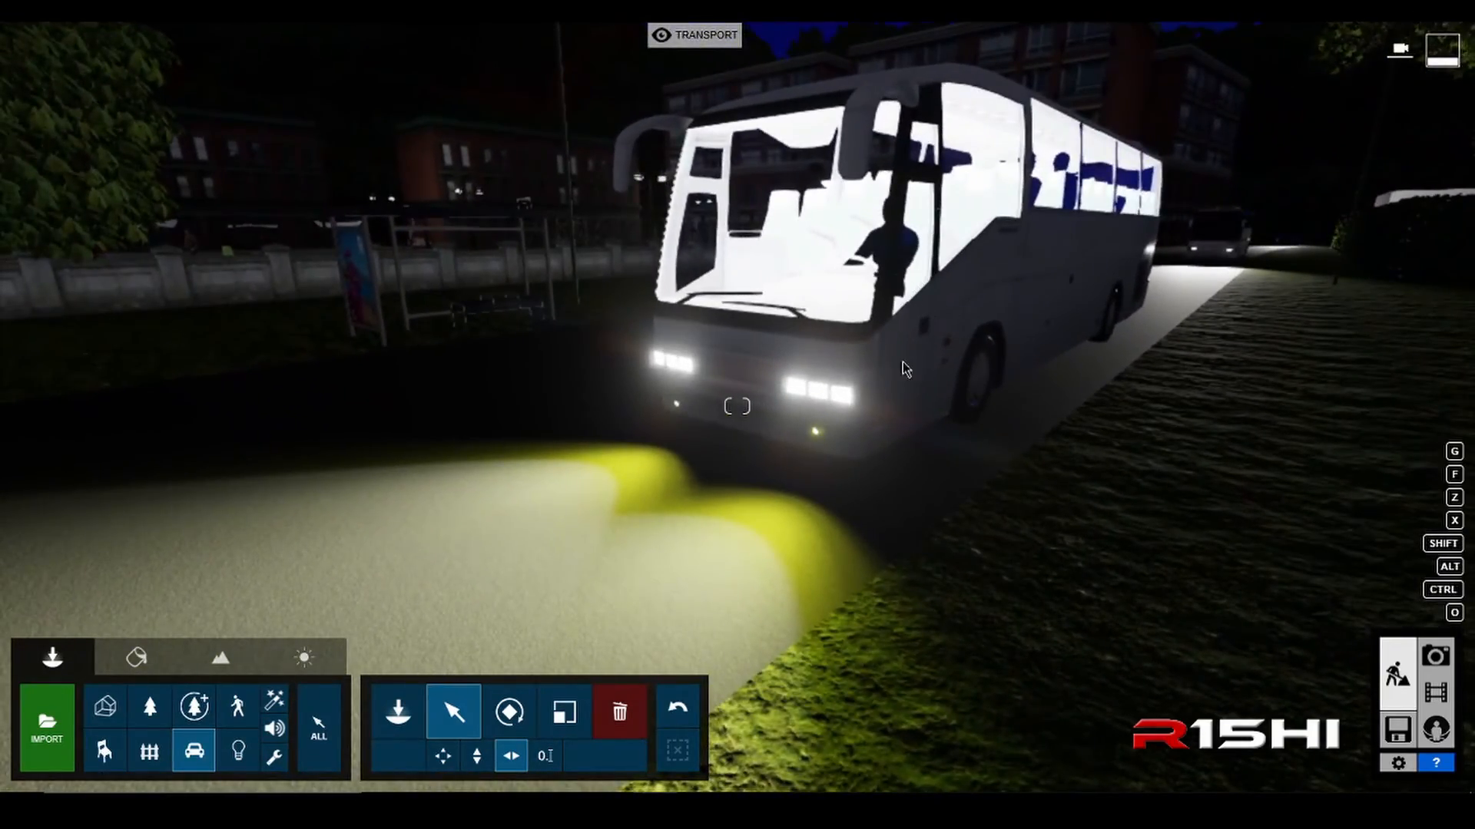
key(d)
right_drag(1007, 518, 868, 518)
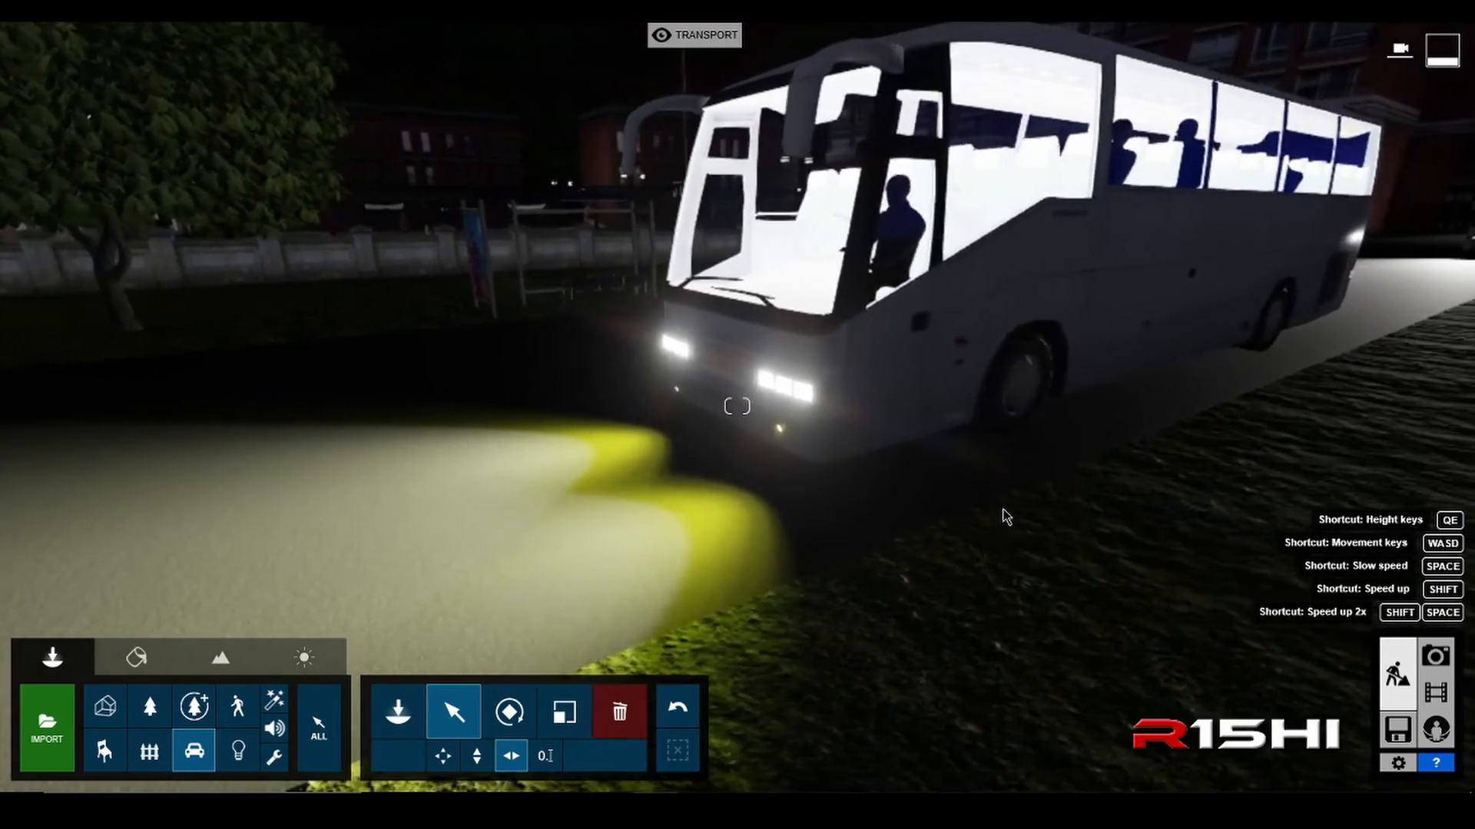
key(s)
key(a)
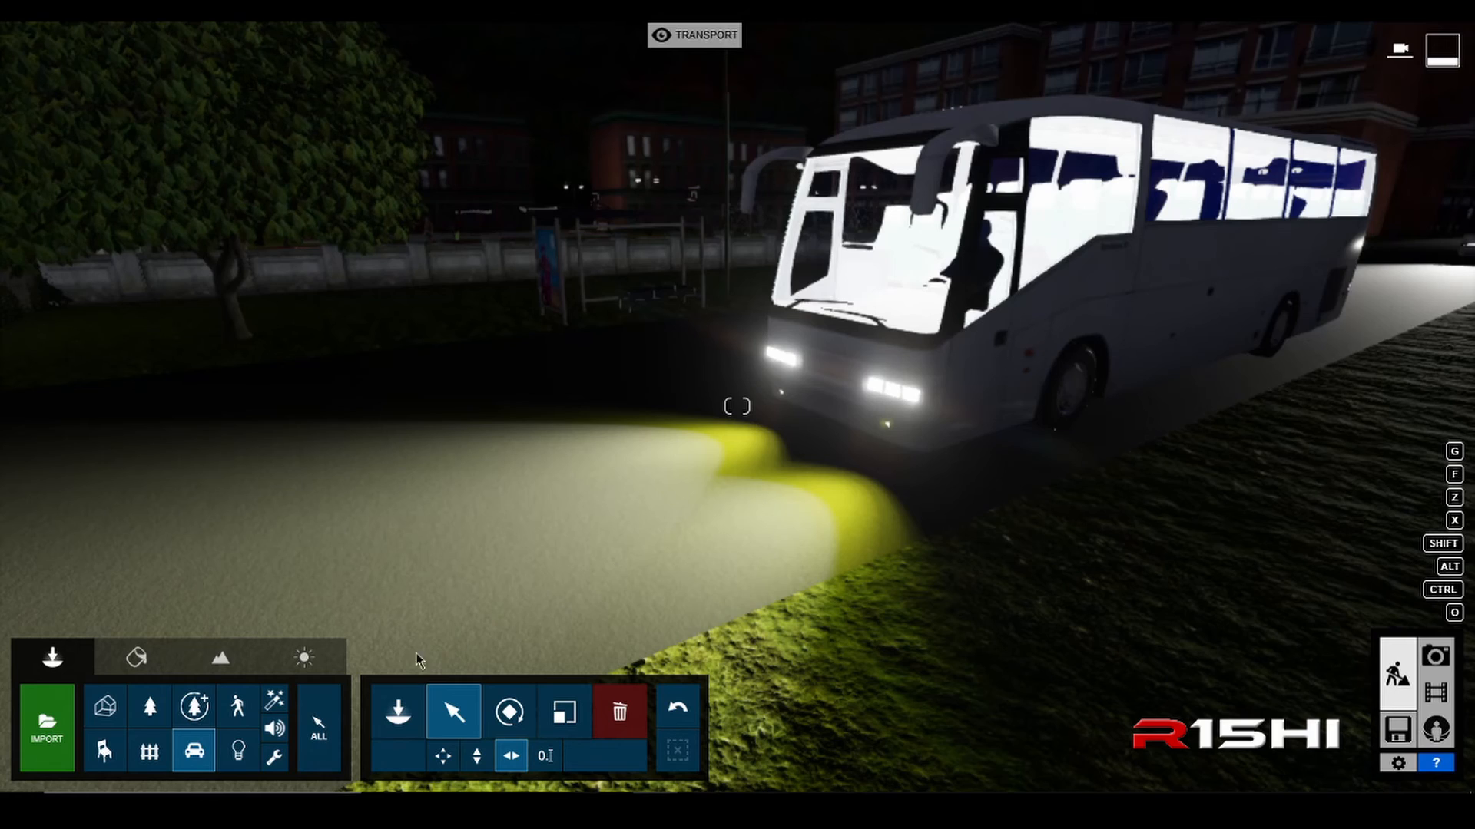
Step: Try moving the coach group along the road with all categories selectable, and undo the move
click(319, 725)
click(900, 440)
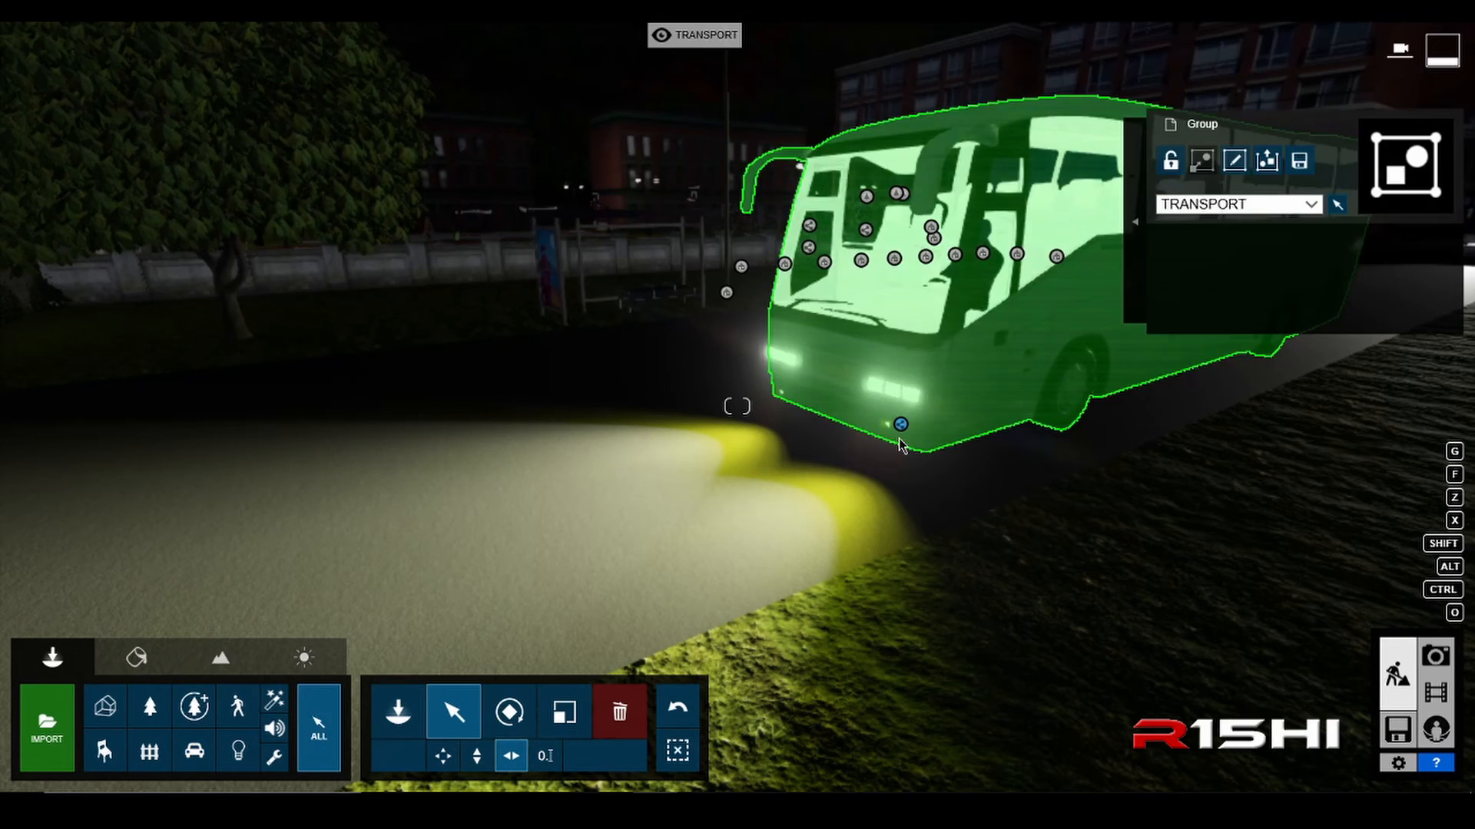
drag(906, 429, 845, 391)
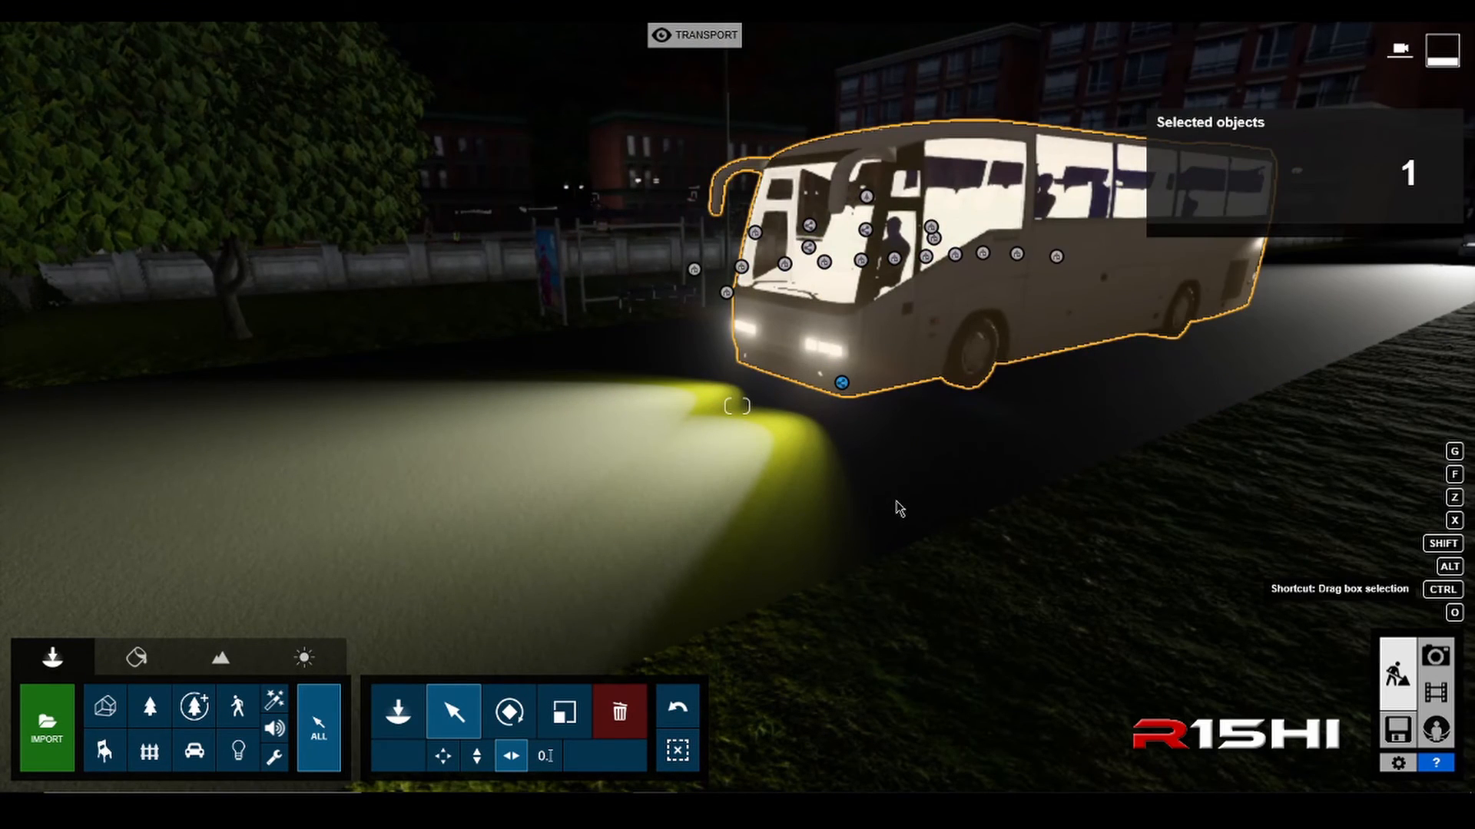
click(691, 720)
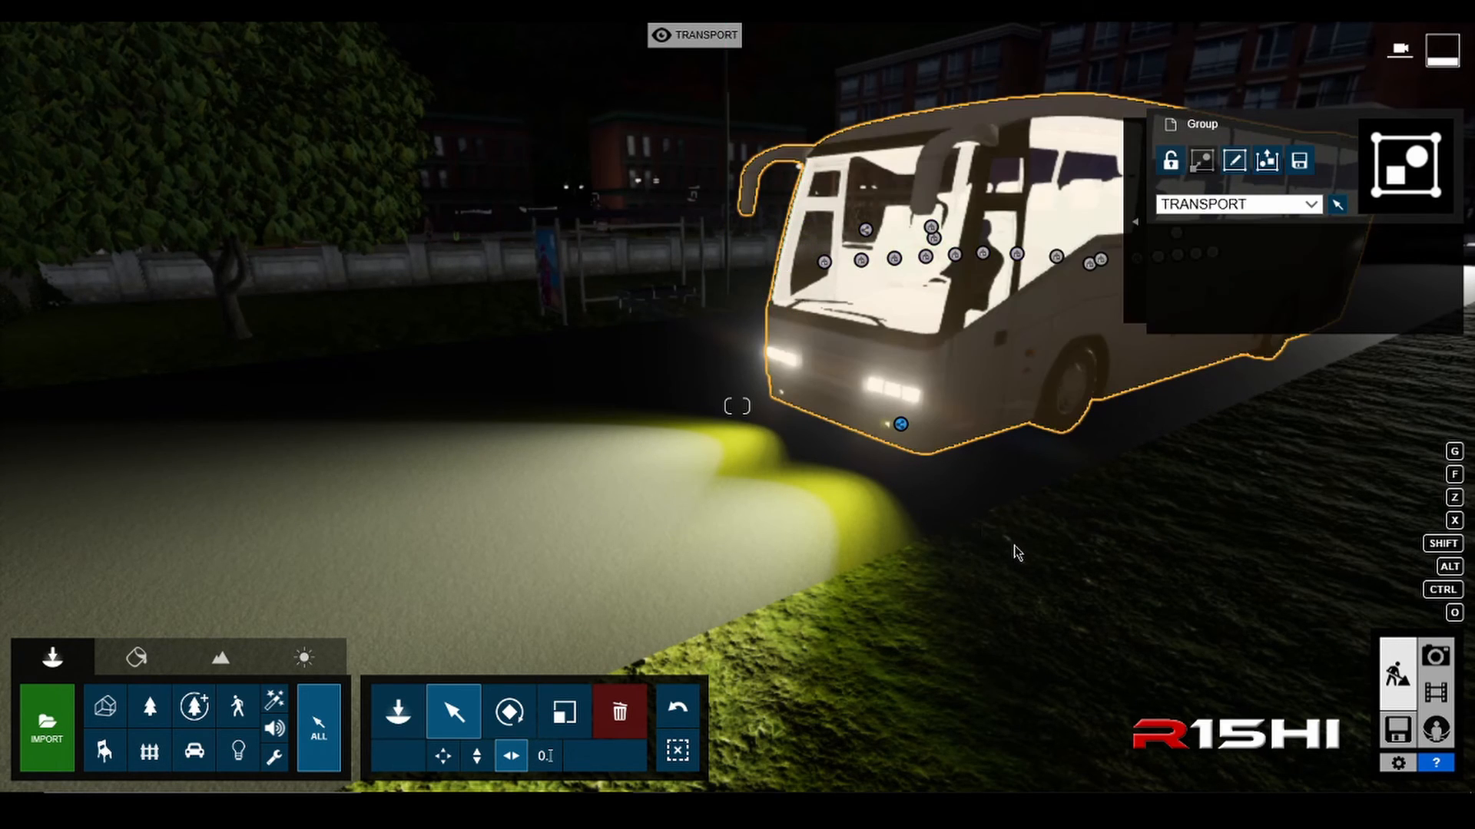
Step: Examine the coach's headlight beams on the road from a raised, more distant viewpoint in front of it
key(s)
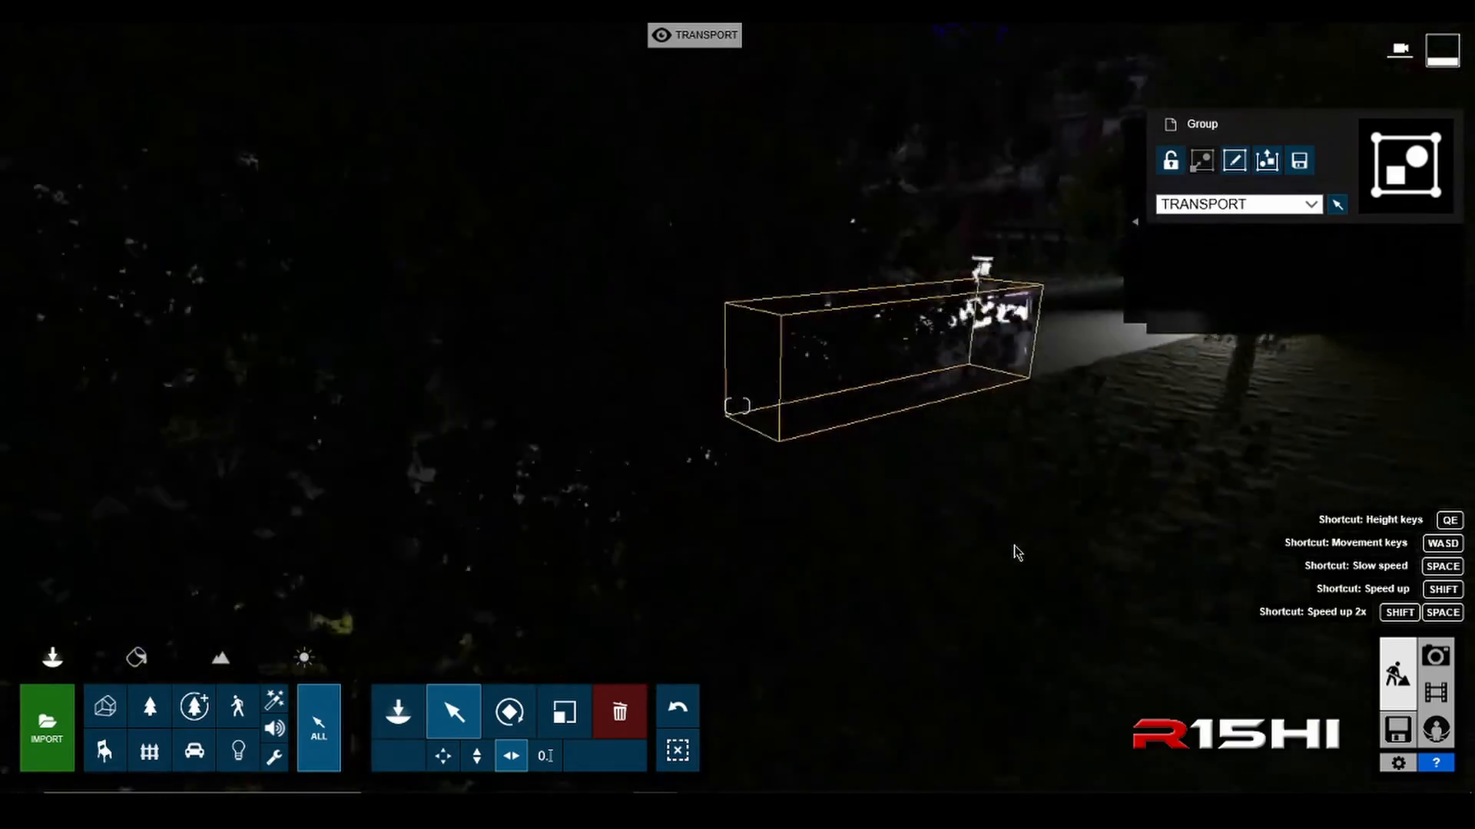
mouse_move(1017, 553)
right_down()
mouse_move(878, 566)
mouse_move(1014, 550)
right_up()
key(a)
key(a)
right_drag(753, 556, 879, 550)
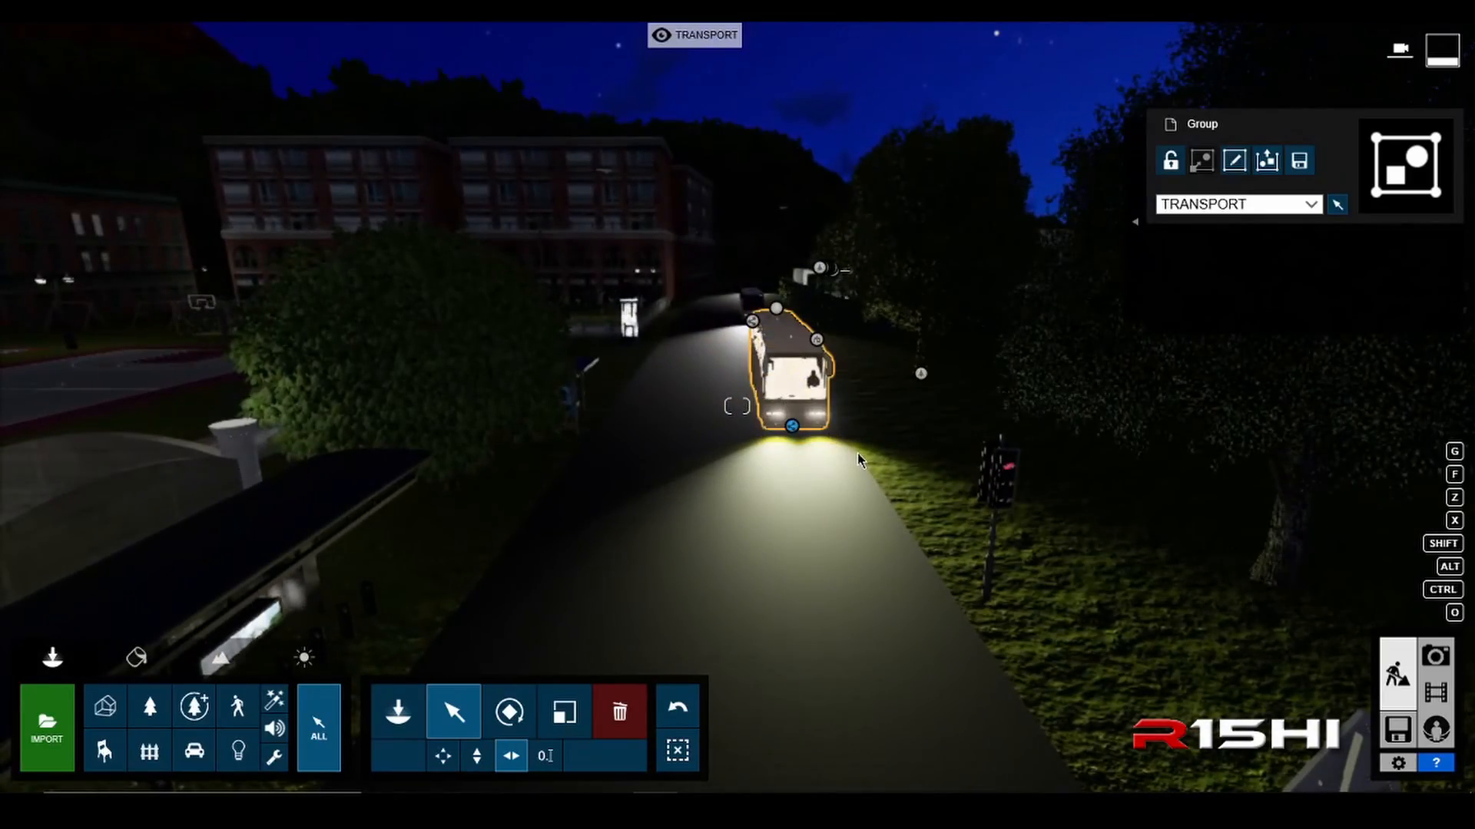
right_drag(857, 453, 235, 449)
right_drag(775, 464, 854, 323)
Step: Examine the headlights and beam of the off-road vehicle farther along the road
key(w)
key(q)
key(w)
right_drag(891, 491, 964, 426)
key(w)
key(w)
key(q)
key(w)
right_drag(1048, 401, 941, 496)
key(e)
key(w)
key(w)
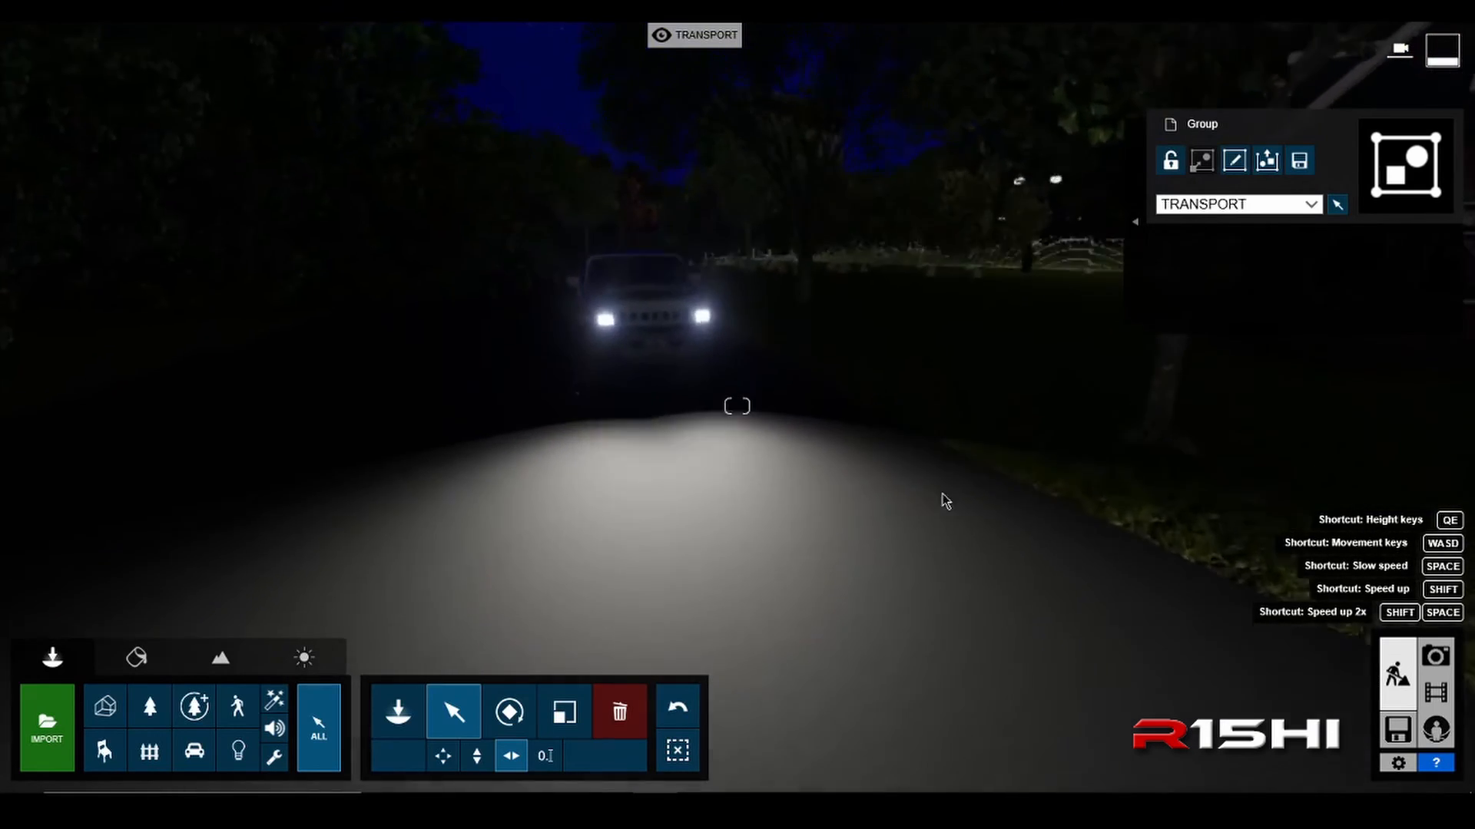
Step: Open the off-road vehicle's group for editing to inspect its headlight spotlights, and close the group
key(a)
right_drag(786, 512, 834, 510)
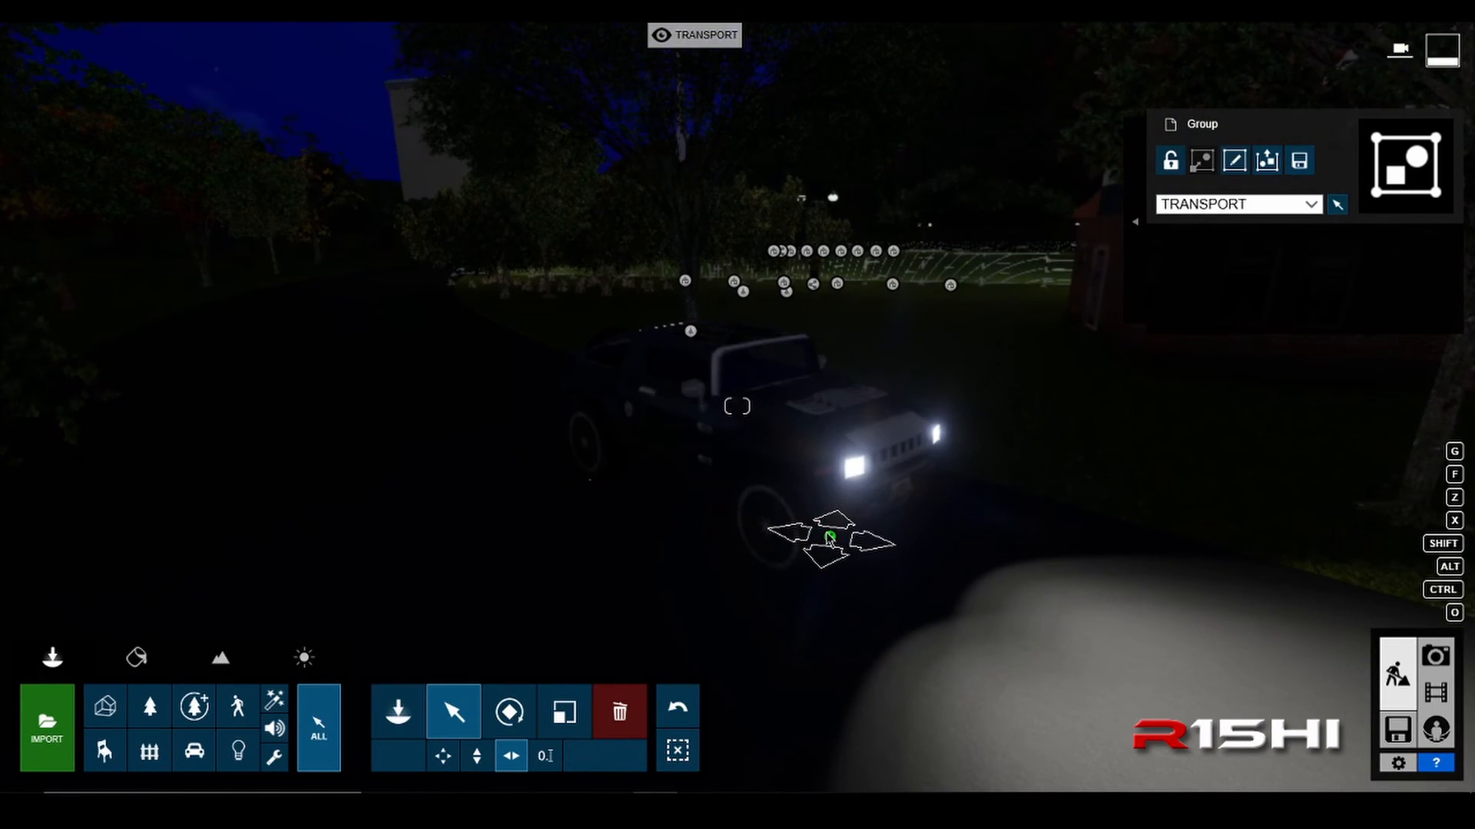
click(1234, 161)
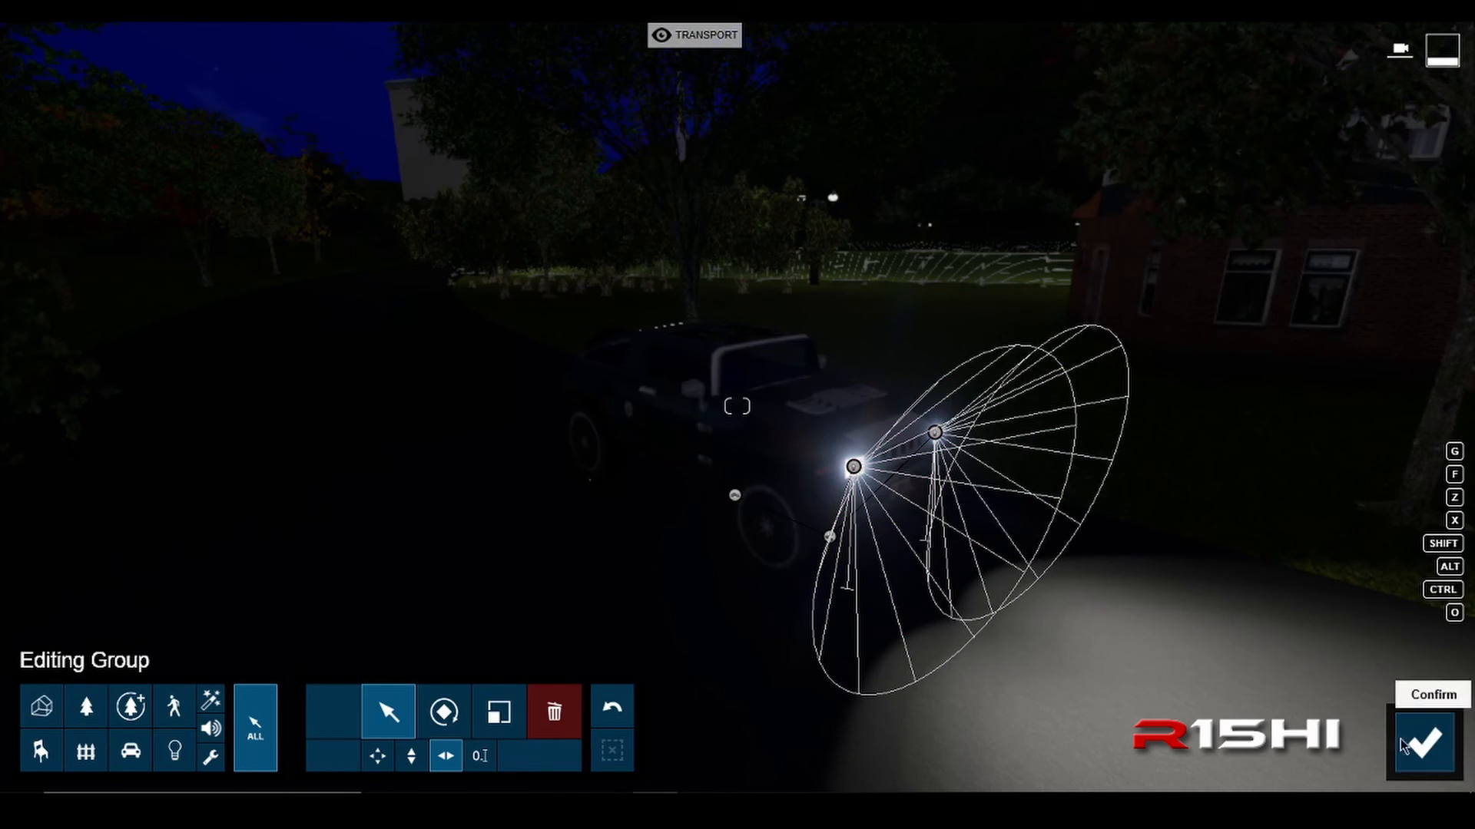
click(1423, 741)
Step: Examine the lit vehicles along the campus road from higher aerial viewpoints
key(a)
mouse_move(738, 406)
right_down()
mouse_move(887, 419)
mouse_move(595, 400)
mouse_move(722, 404)
right_up()
key(d)
key(a)
right_drag(829, 670, 1045, 623)
key(w)
key(q)
right_drag(1044, 553, 1175, 604)
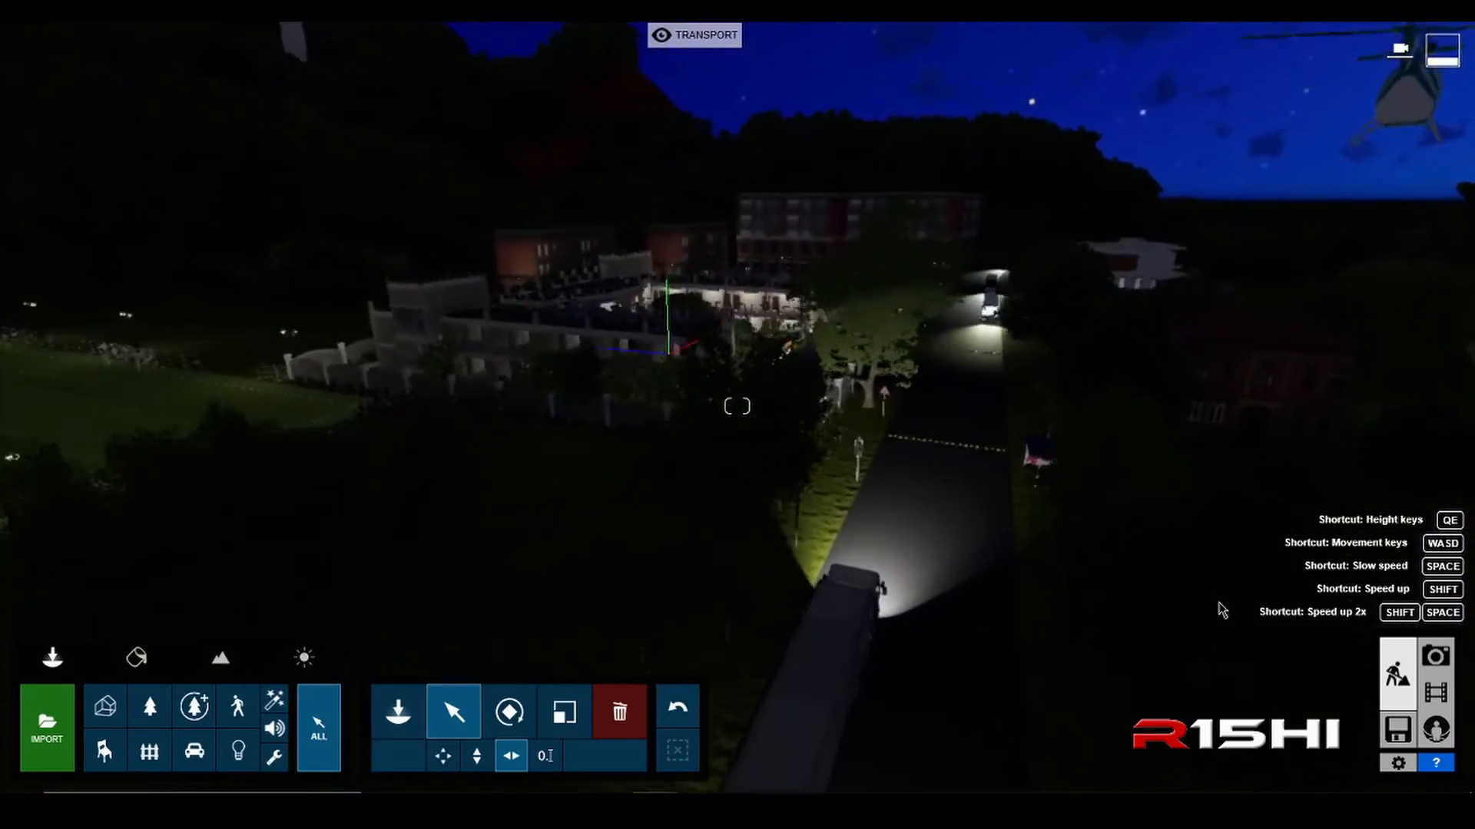
right_drag(1030, 584, 955, 510)
key(w)
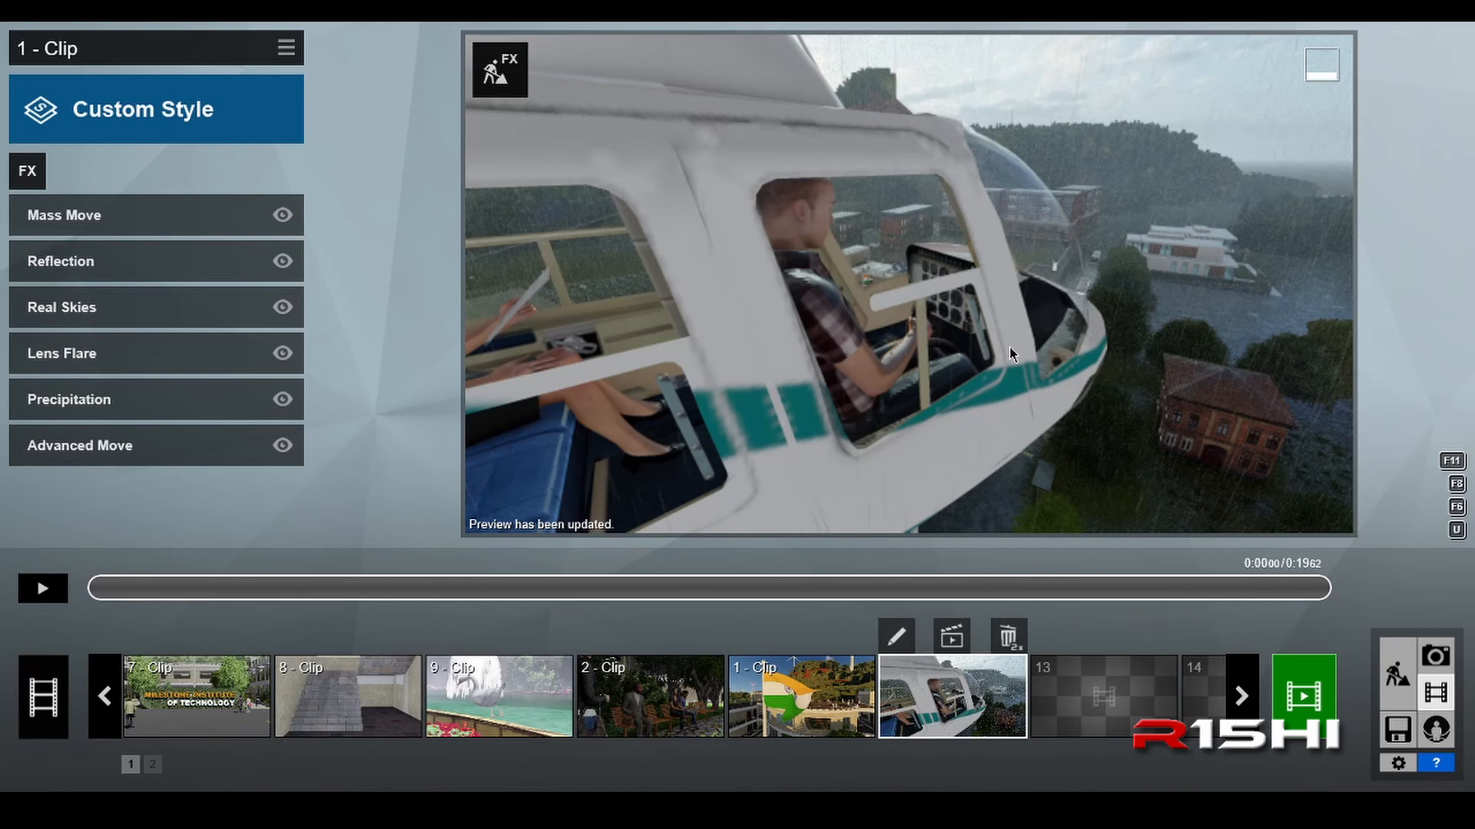
Step: Play the helicopter clip and disable its Mass Move, Reflection, Real Skies, Lens Flare, Precipitation and Advanced Move effects
click(43, 589)
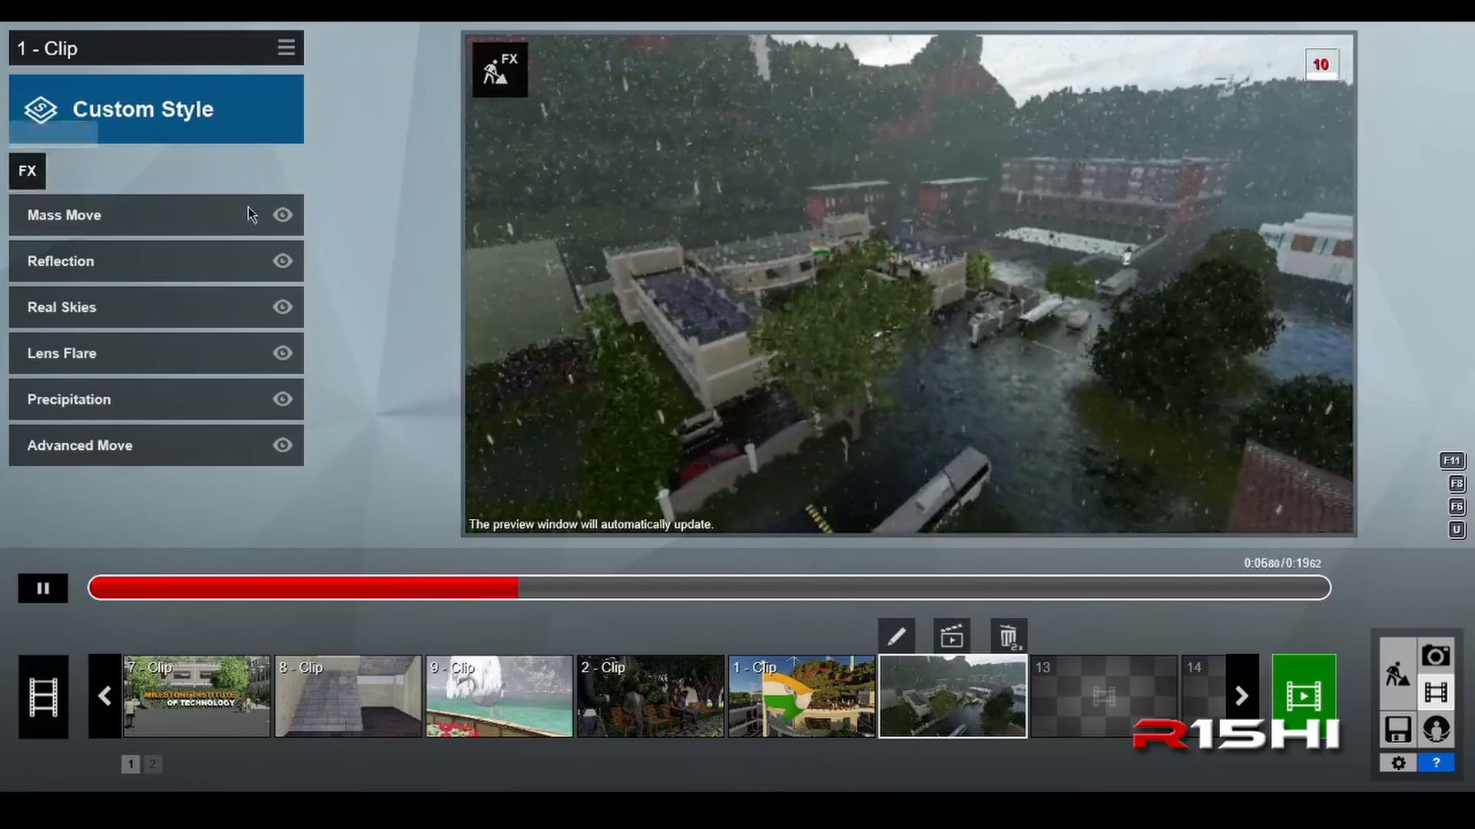
click(282, 215)
click(282, 261)
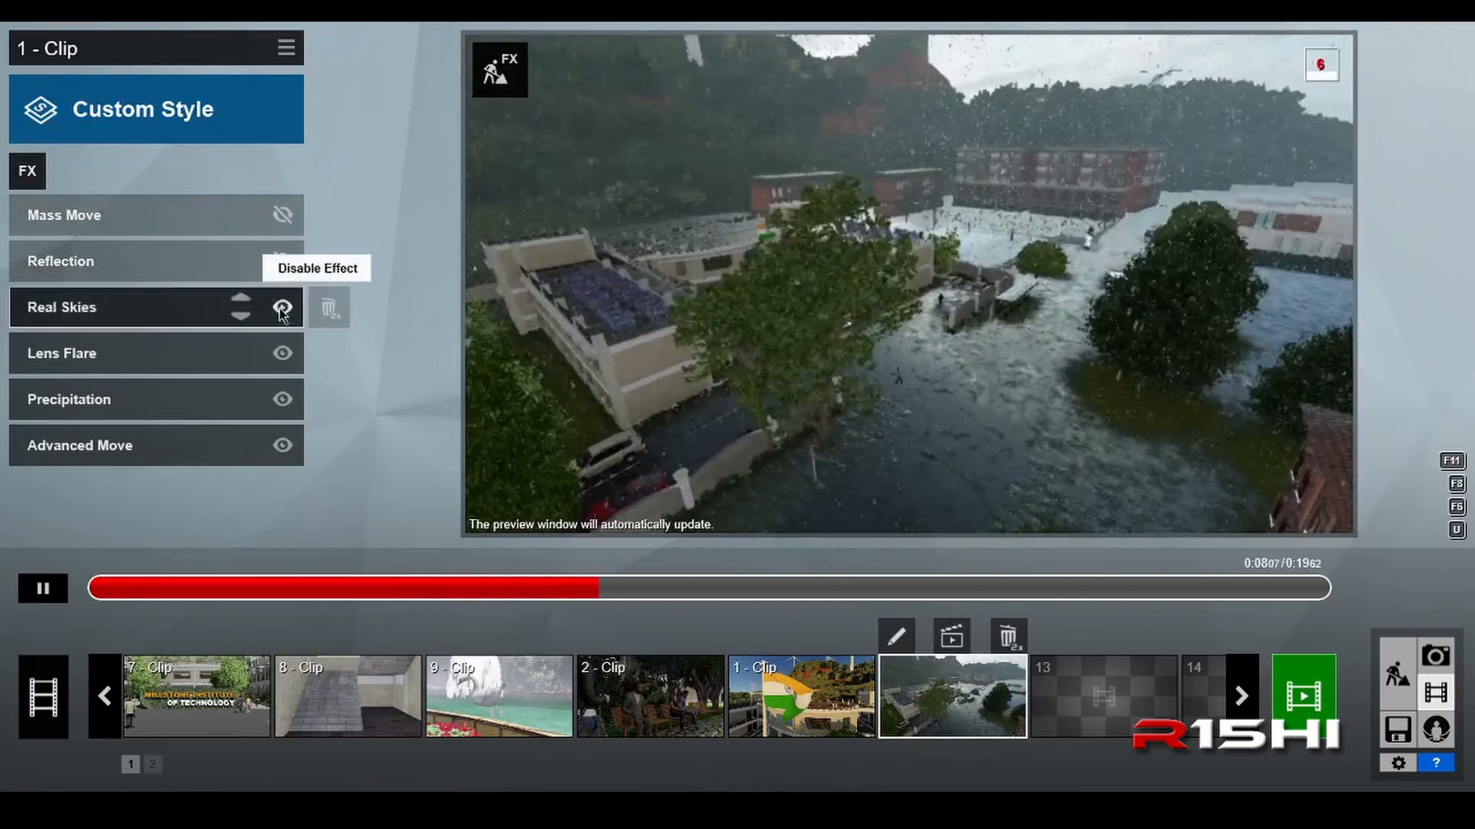
click(283, 307)
click(283, 353)
click(283, 400)
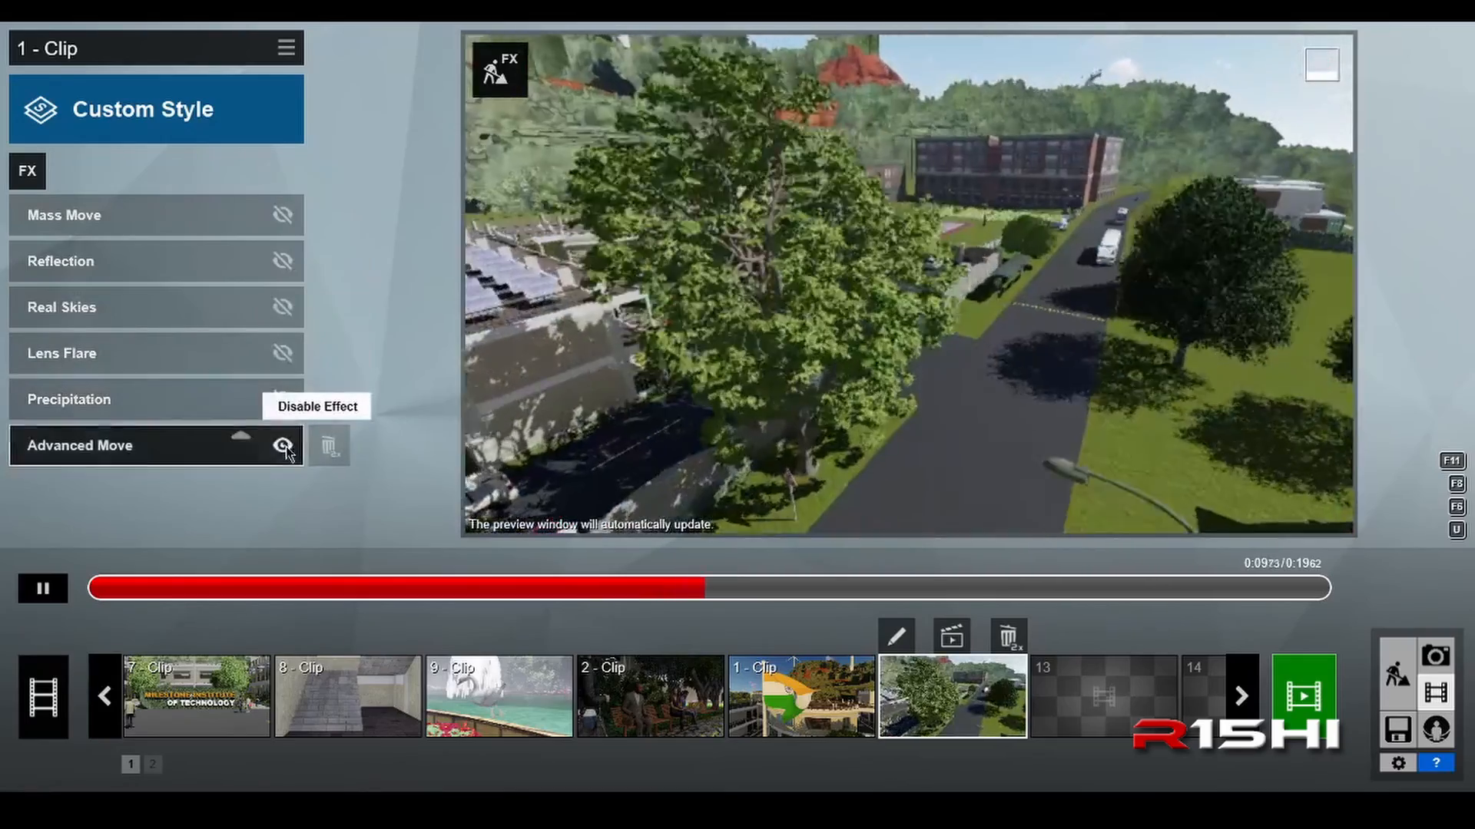
click(283, 445)
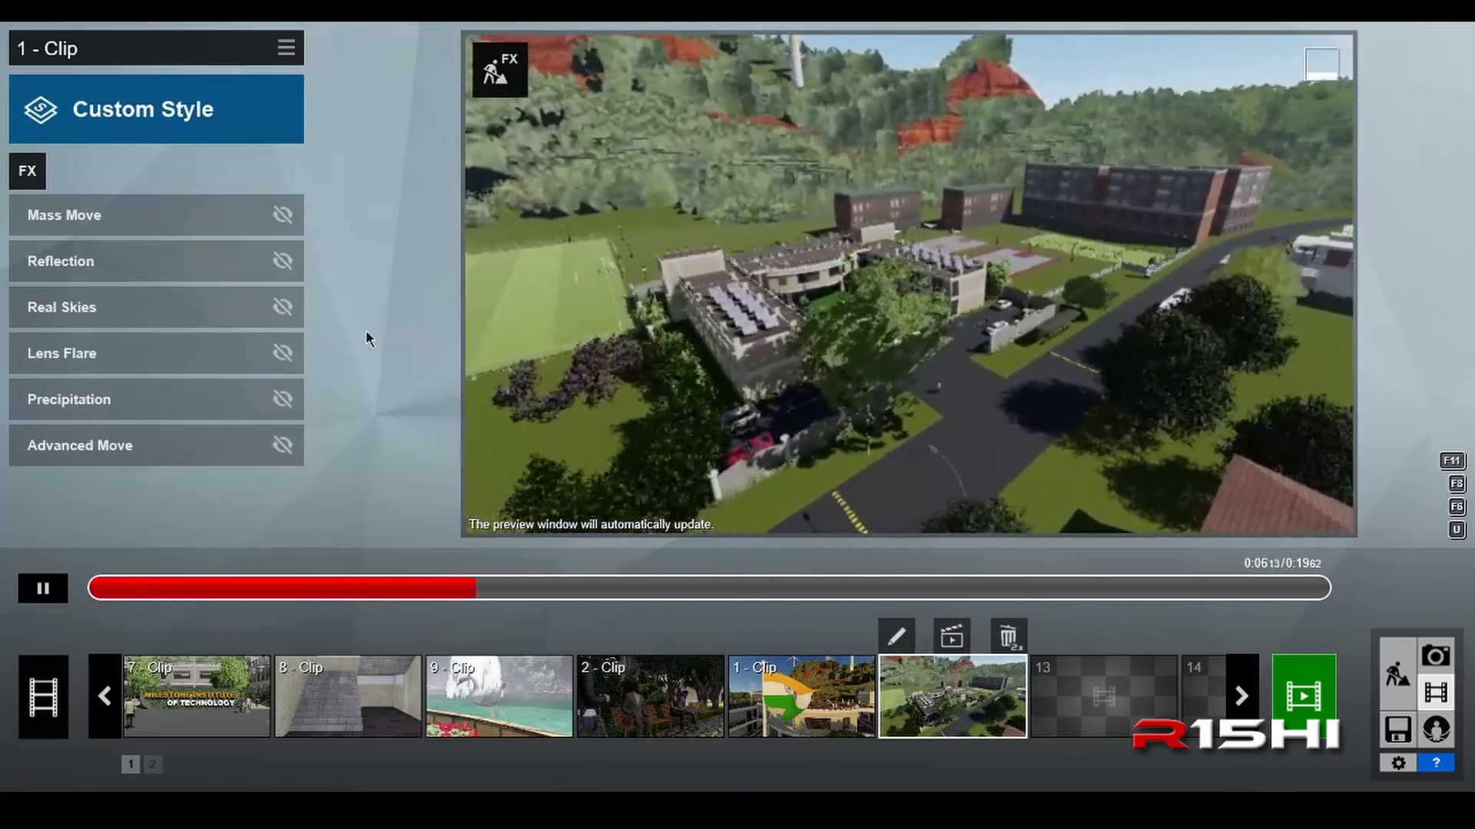
Step: Re-enable the clip's Mass Move, Reflection, Real Skies, Lens Flare, Precipitation and Advanced Move effects one after another
click(283, 216)
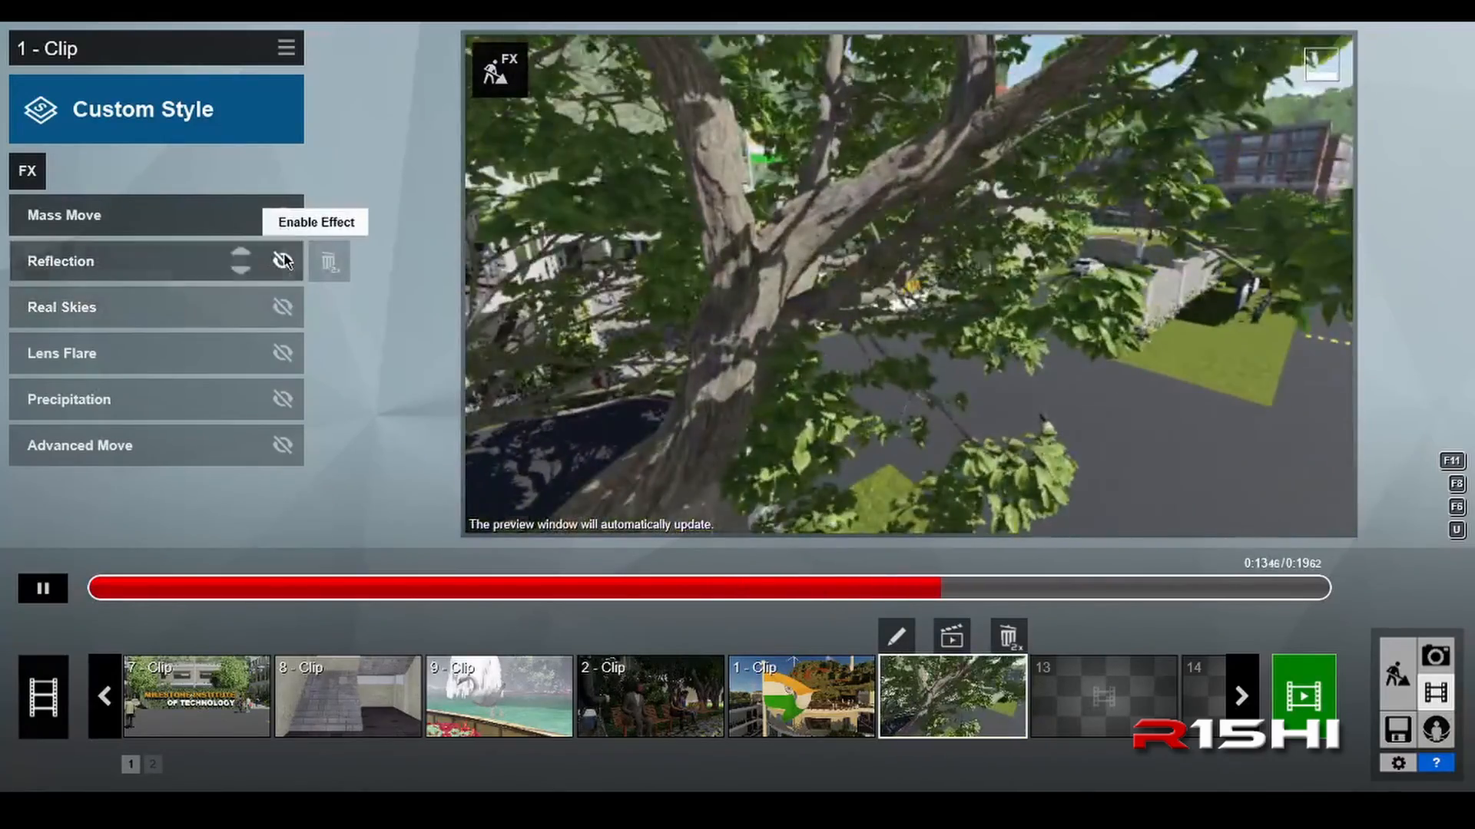
click(283, 261)
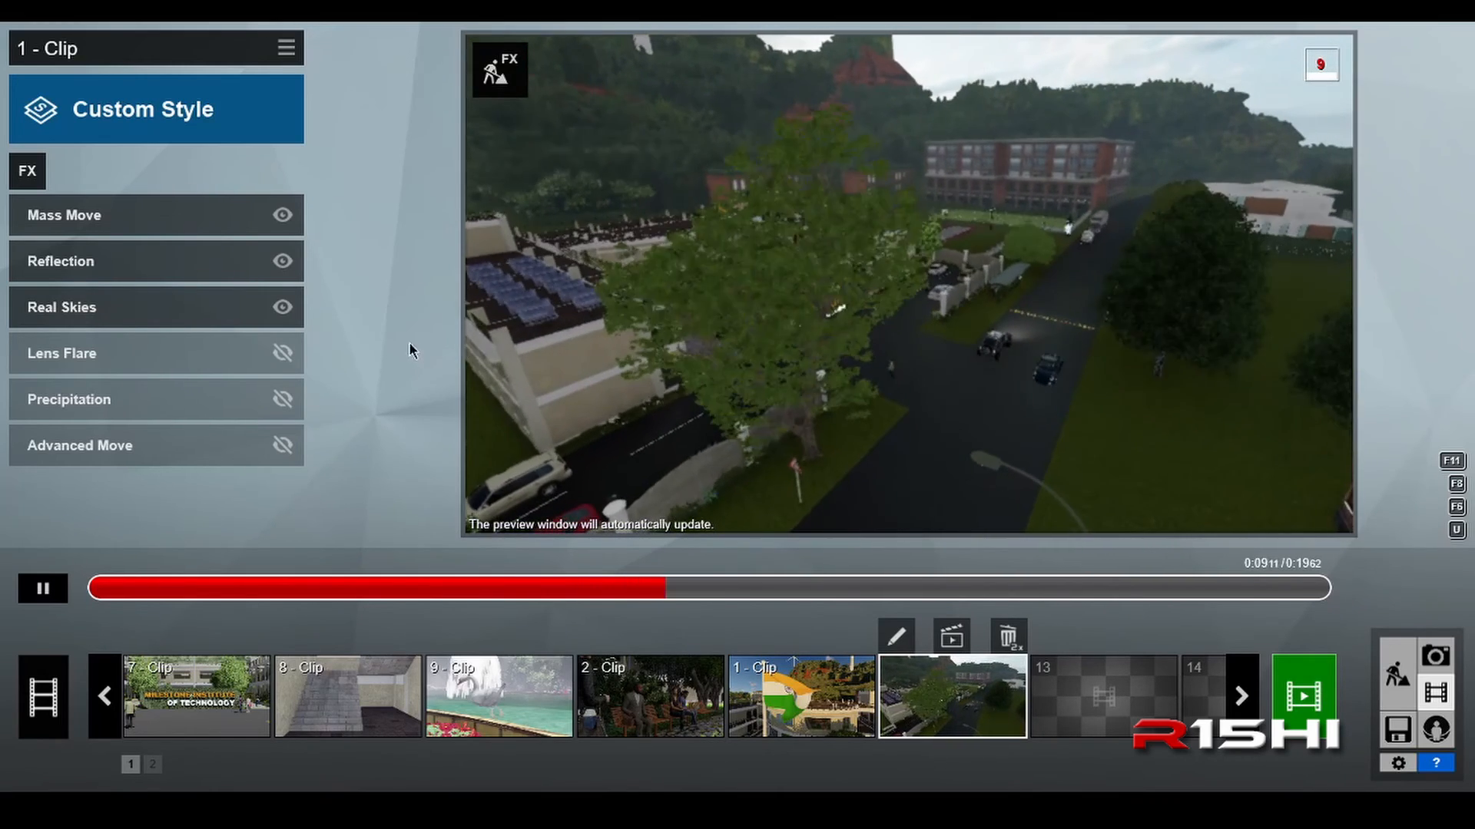
click(281, 357)
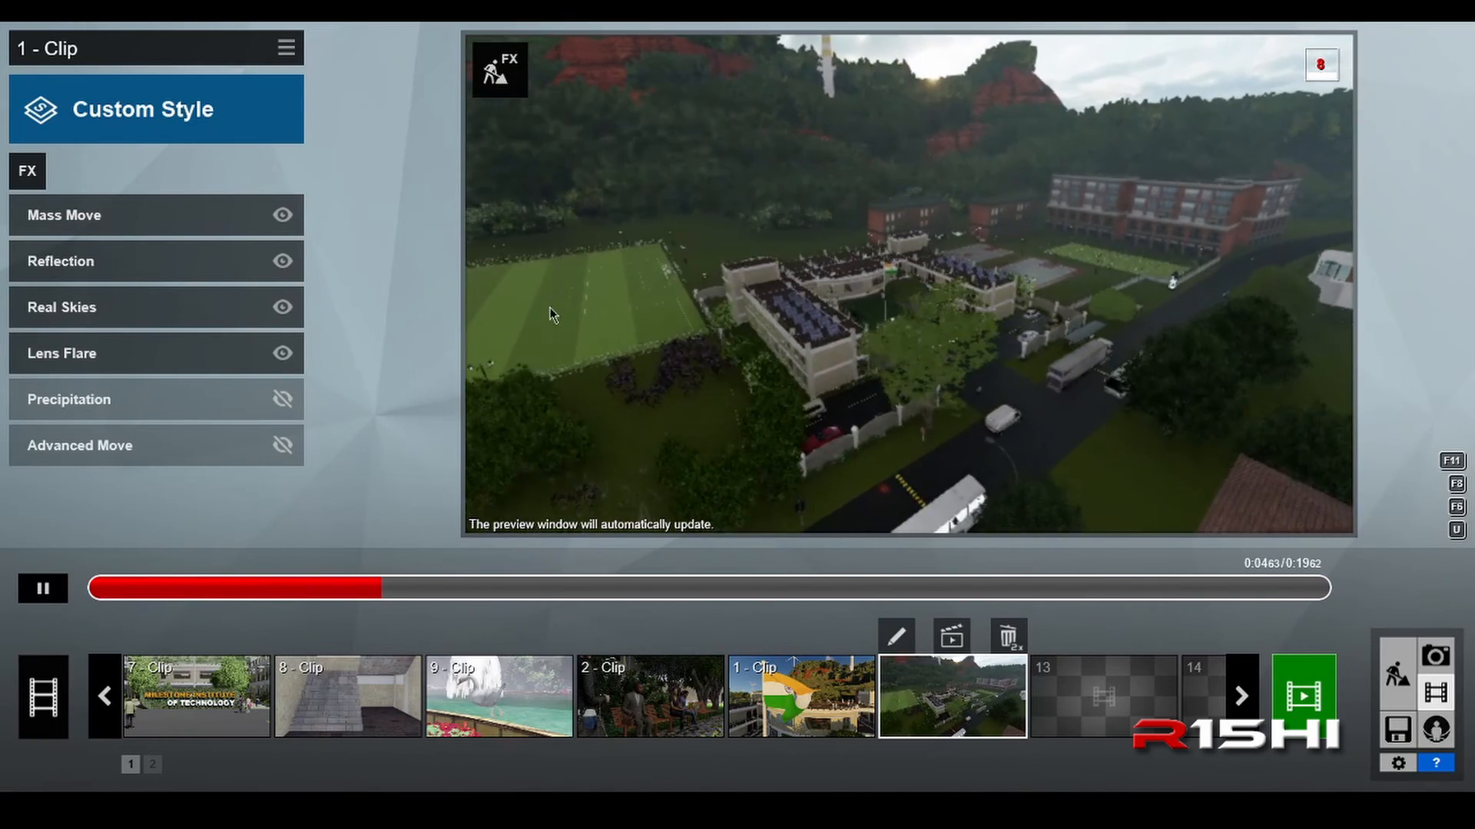
click(281, 410)
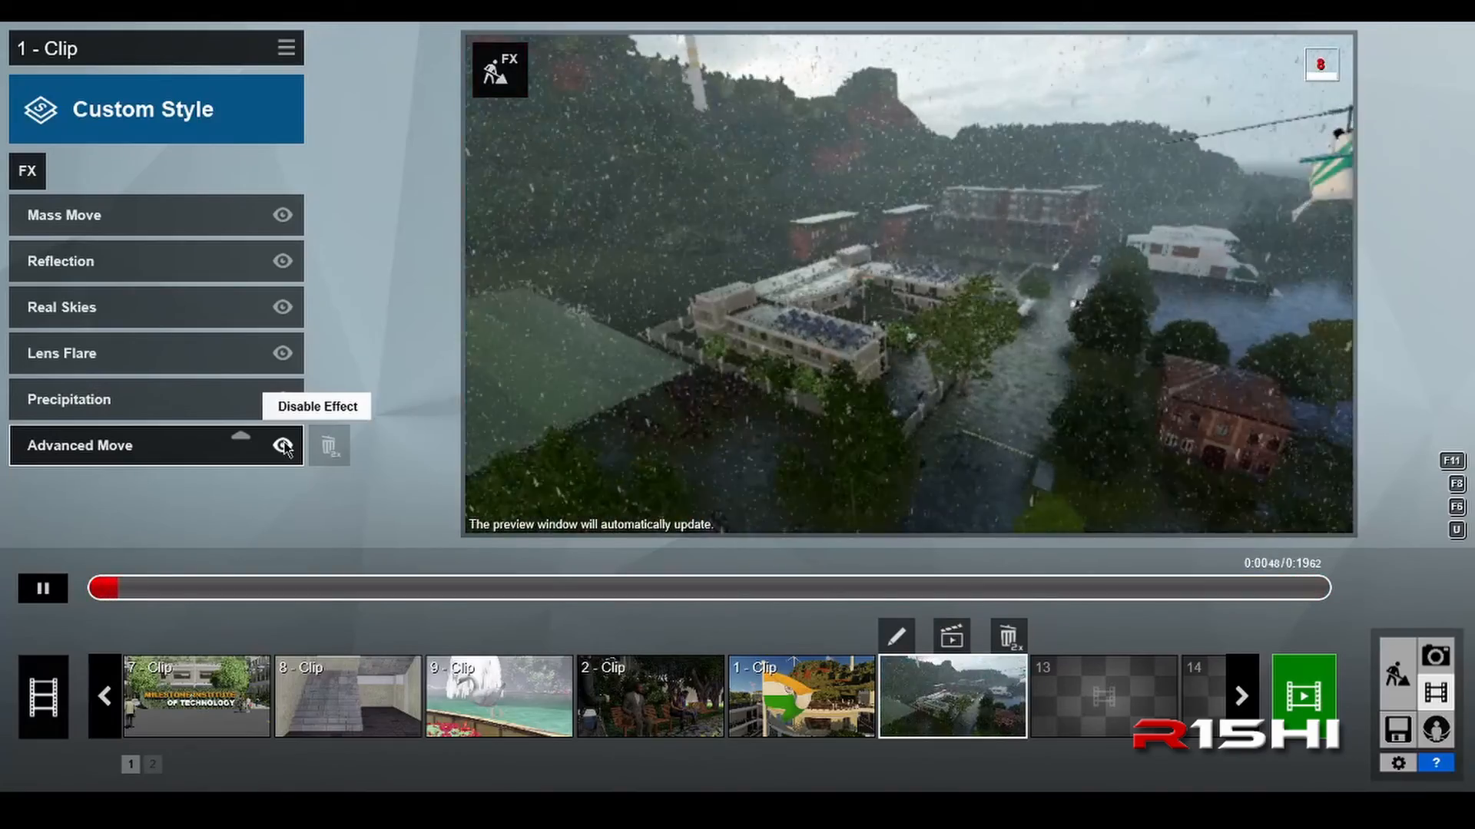
click(283, 446)
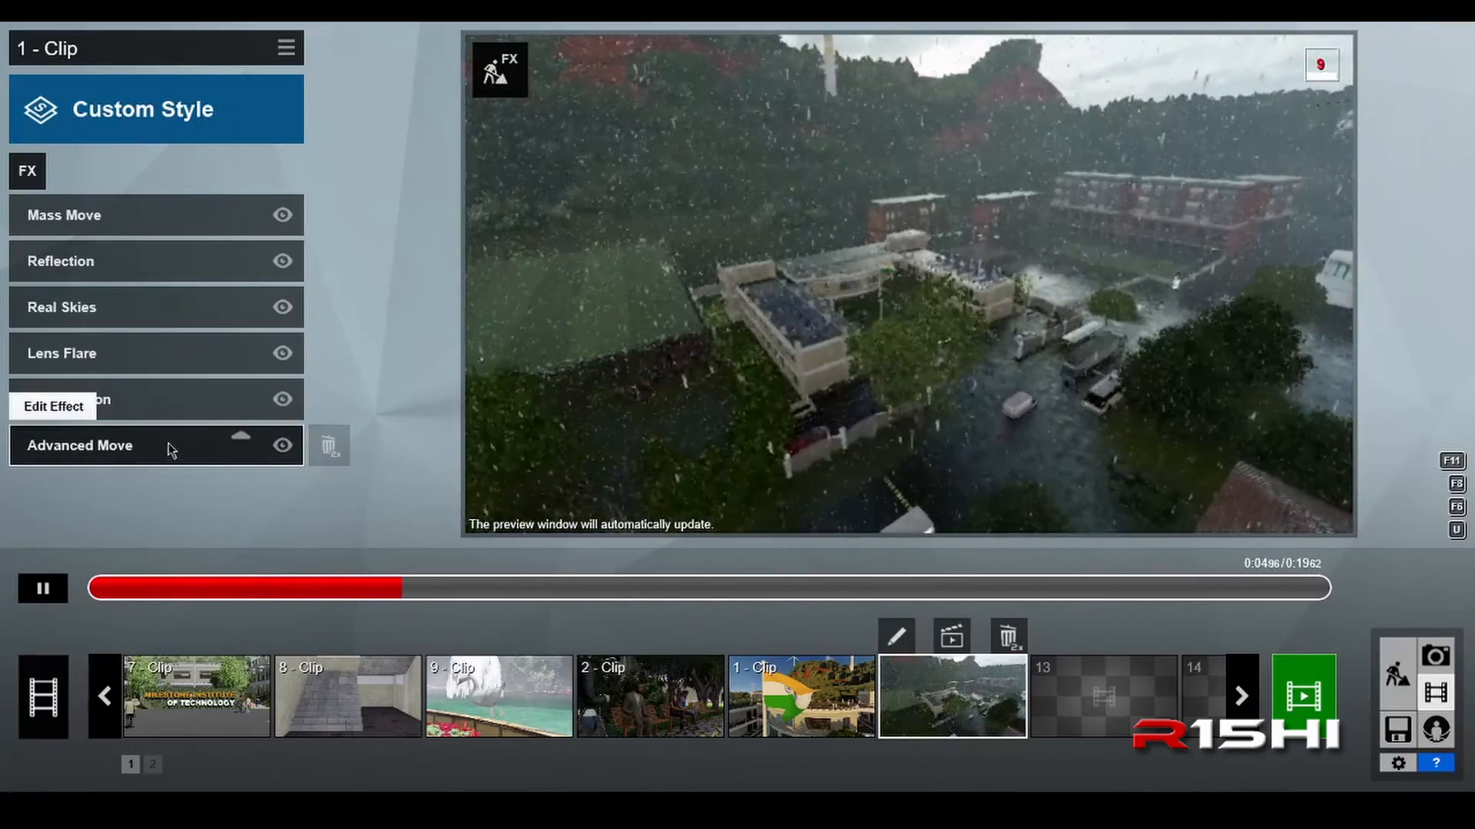
Step: Open the Mass Move effect for path editing, examine the vehicle path along the campus road, and return to the effects list
mouse_move(140, 222)
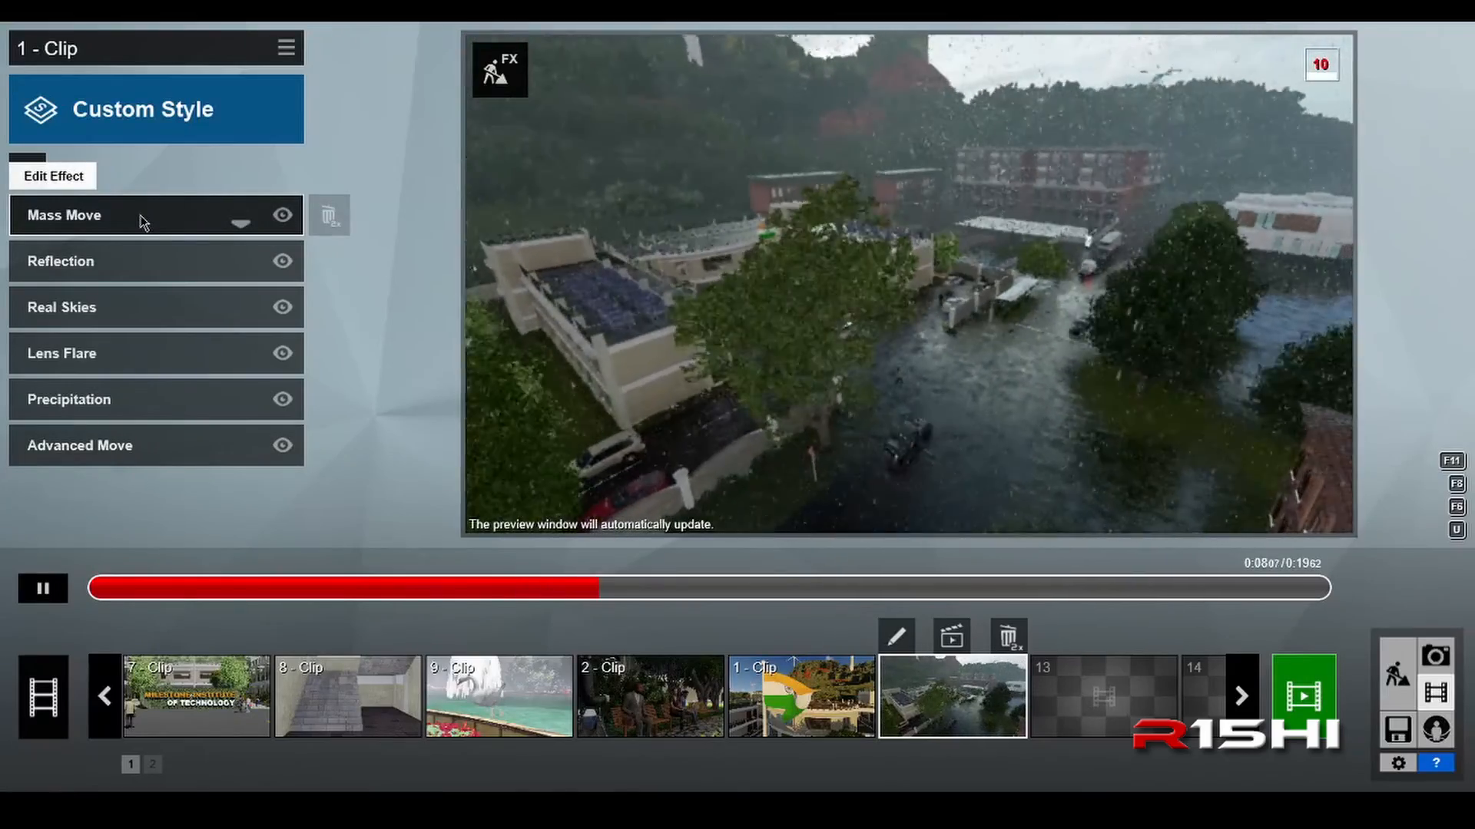
click(140, 222)
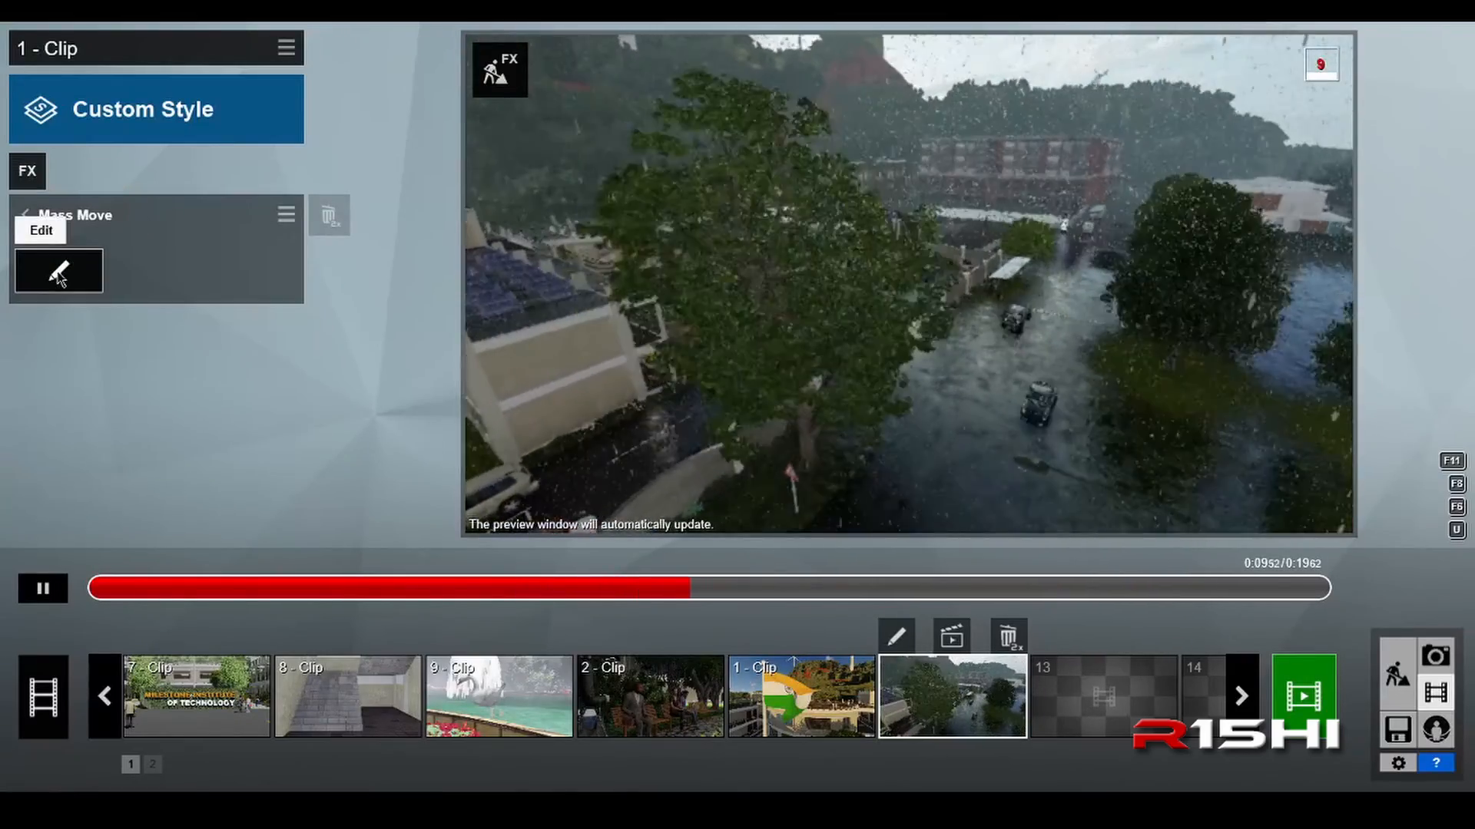
click(58, 271)
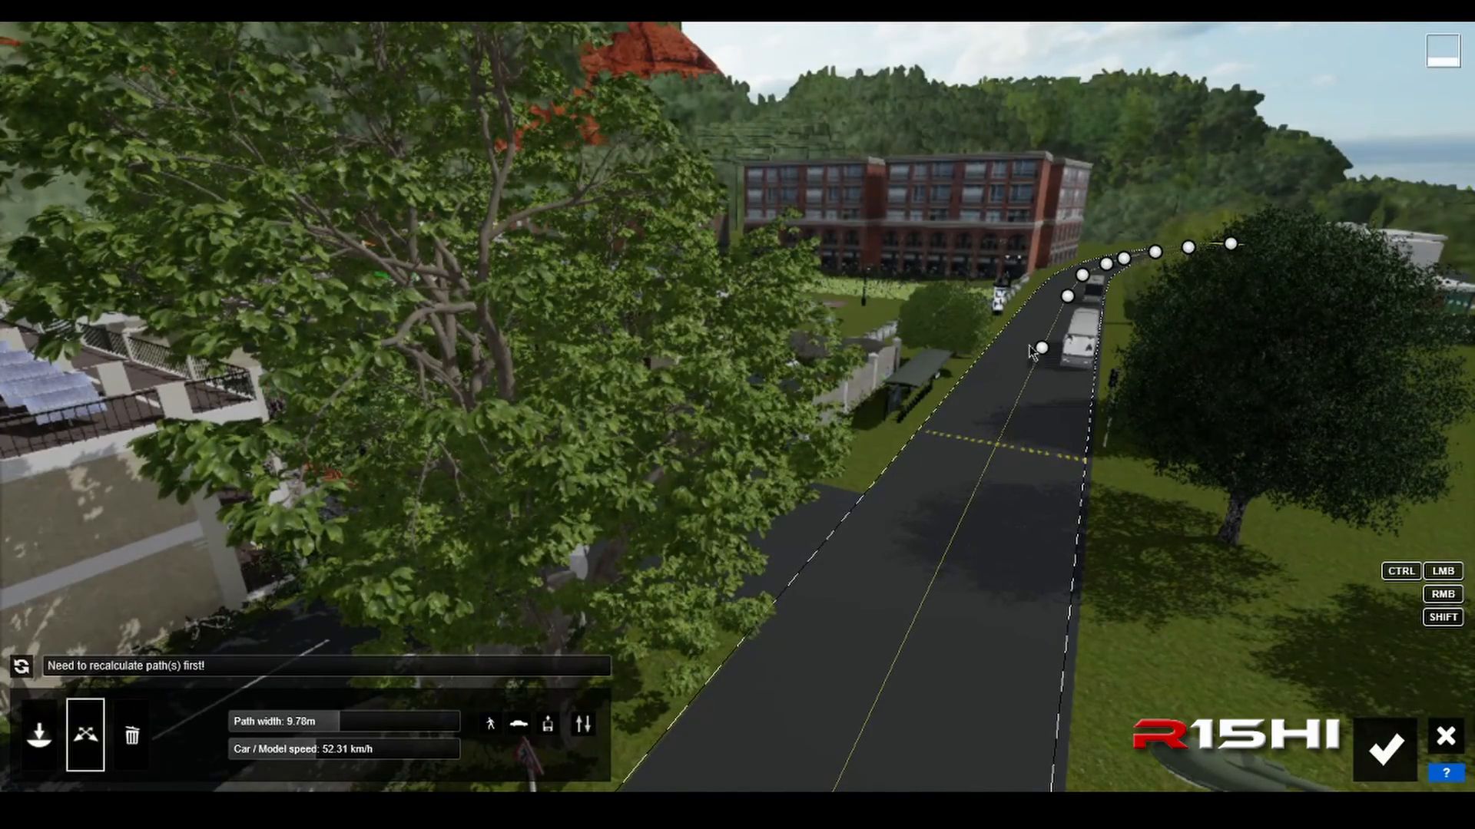
right_drag(959, 430, 951, 529)
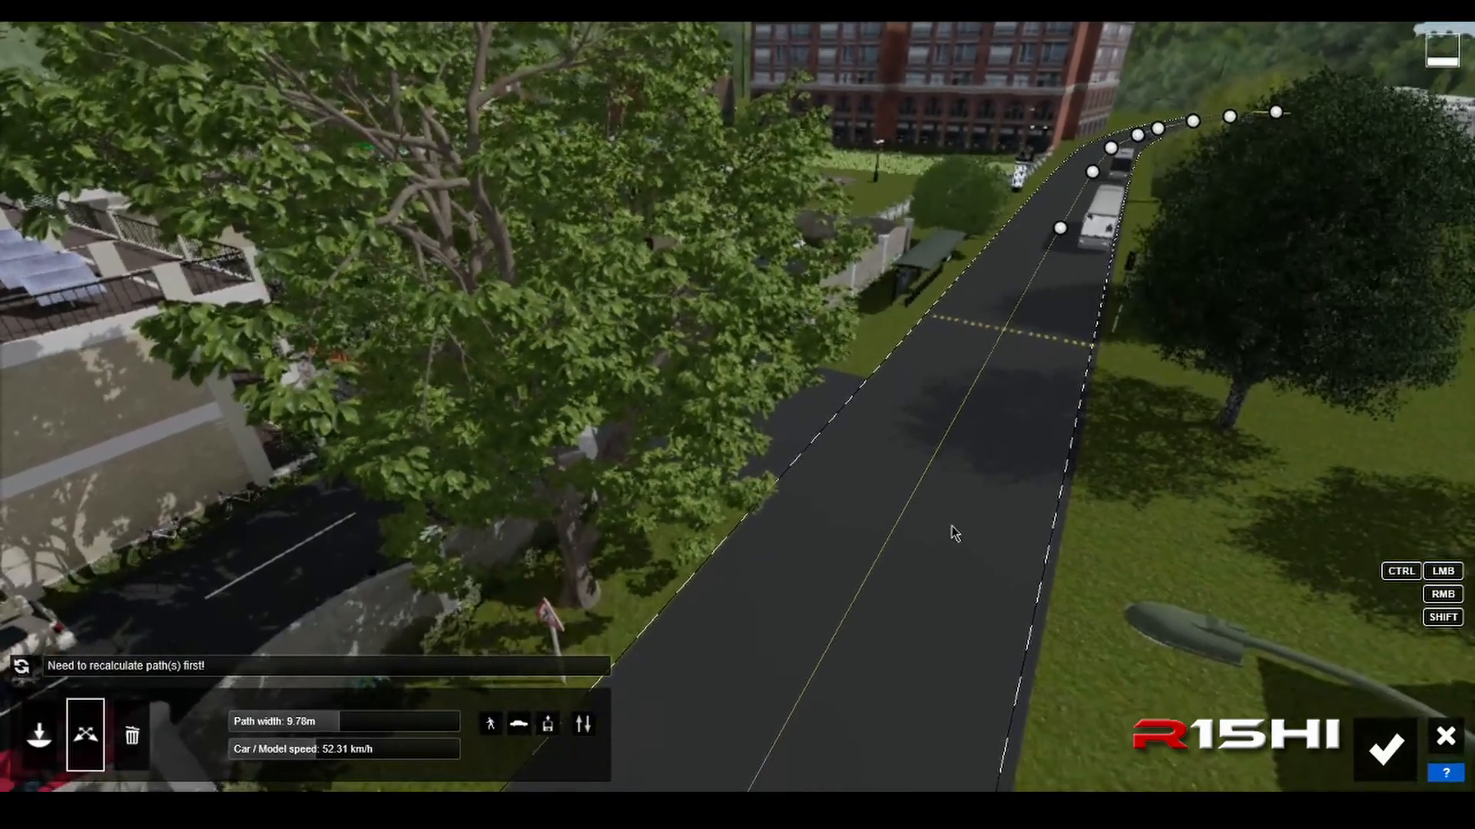
key(s)
key(s)
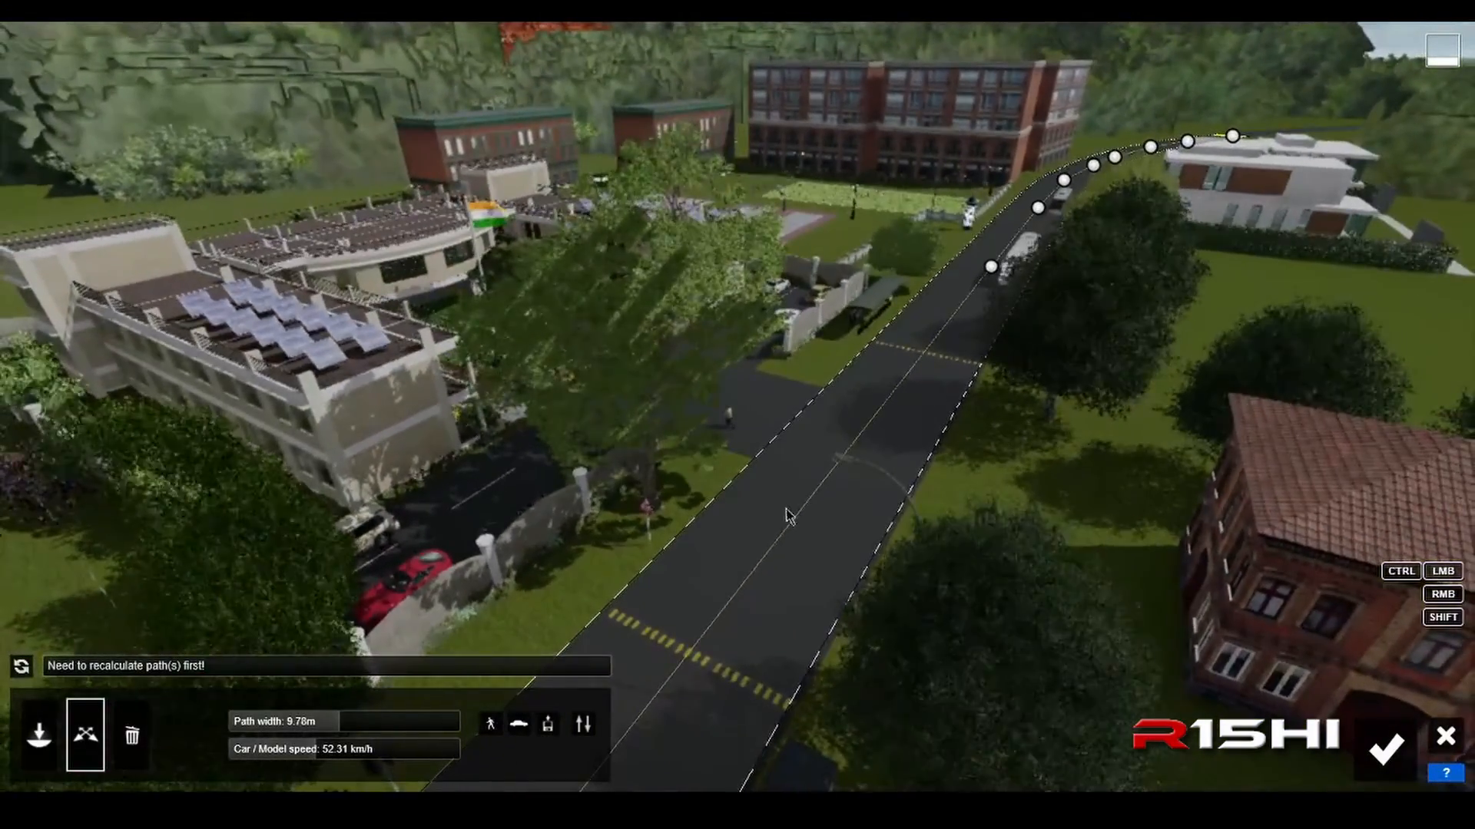
right_drag(785, 507, 822, 511)
key(a)
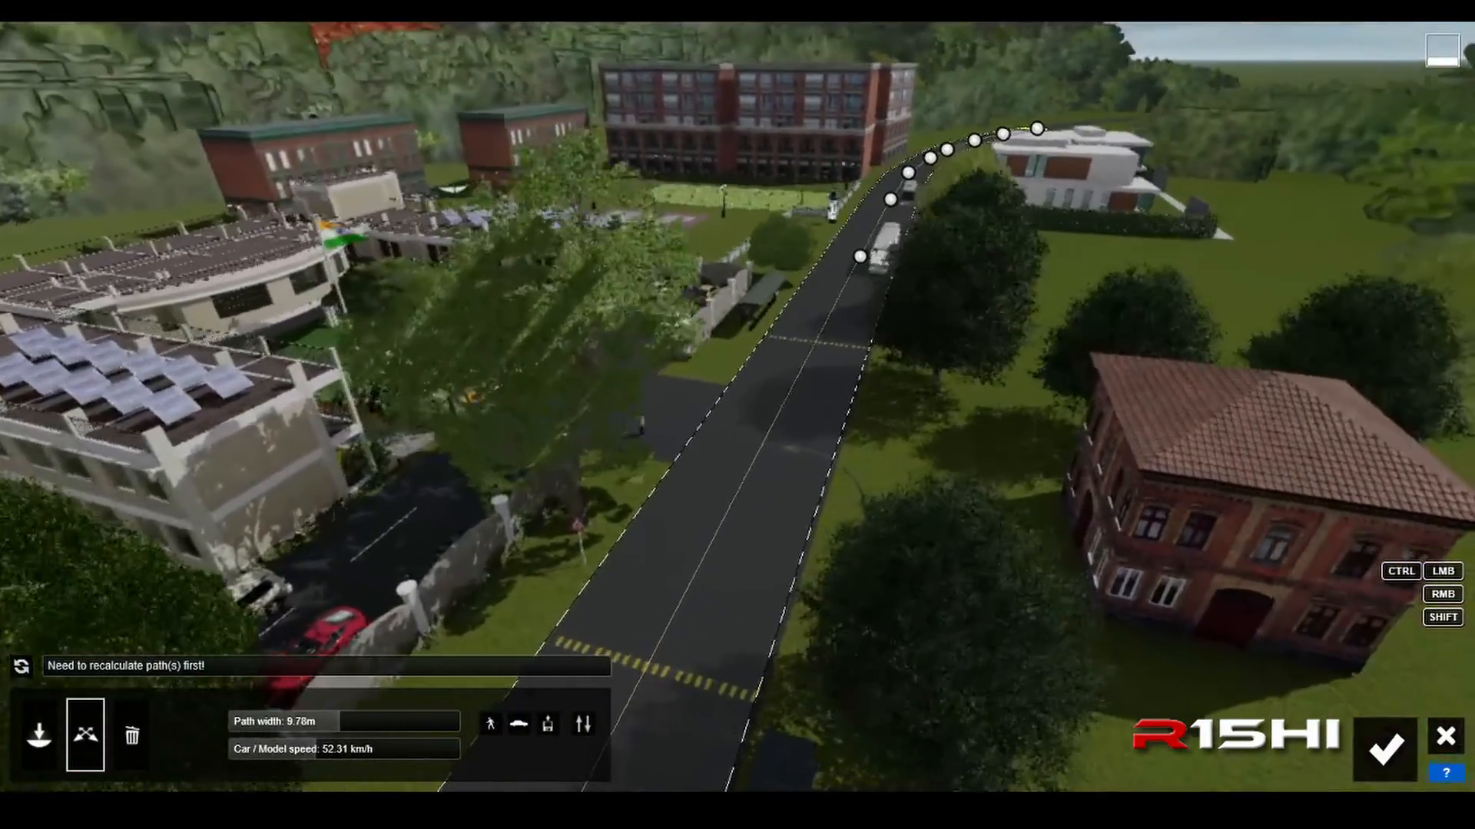
key(a)
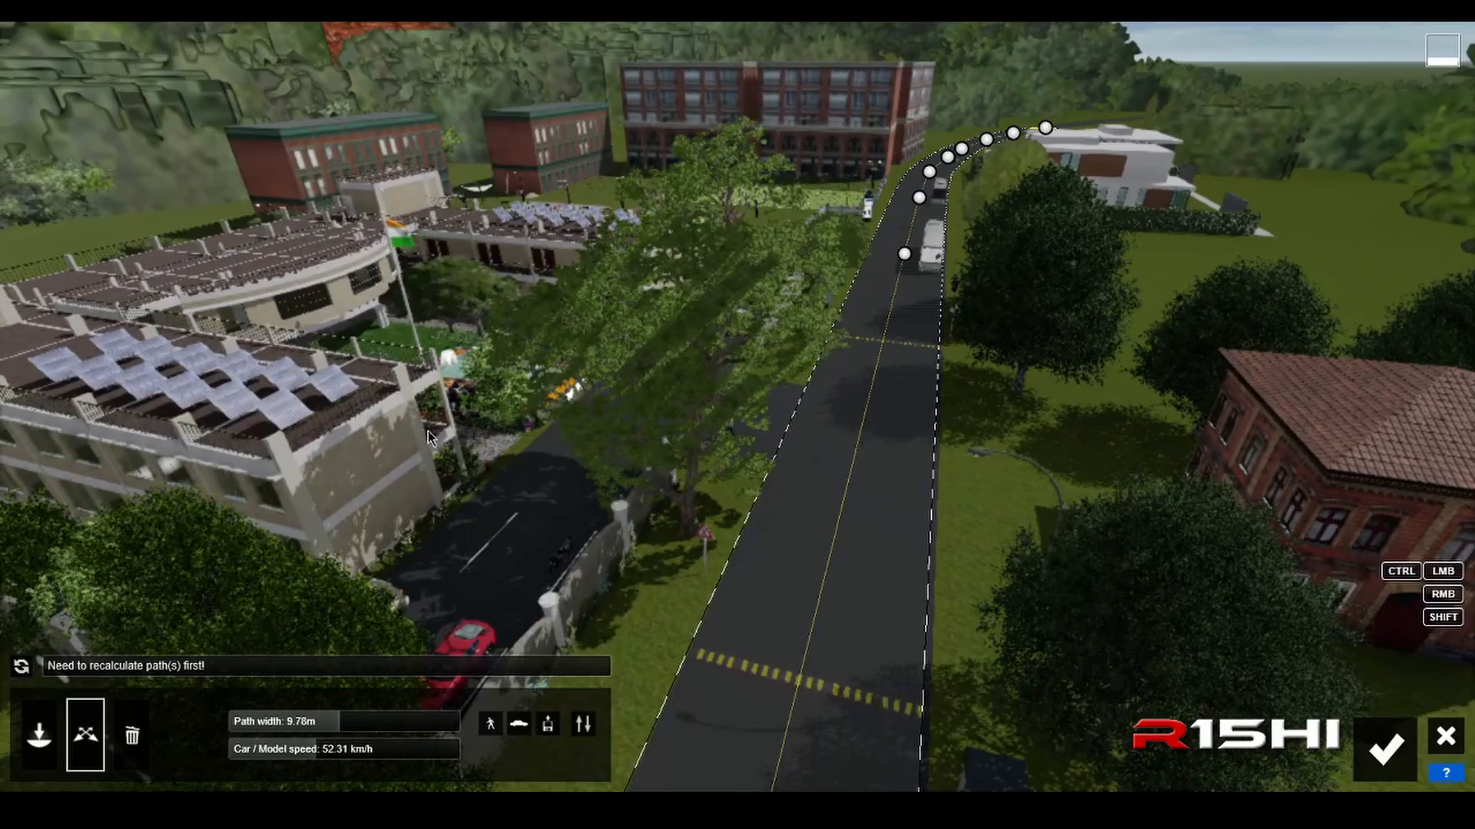
key(a)
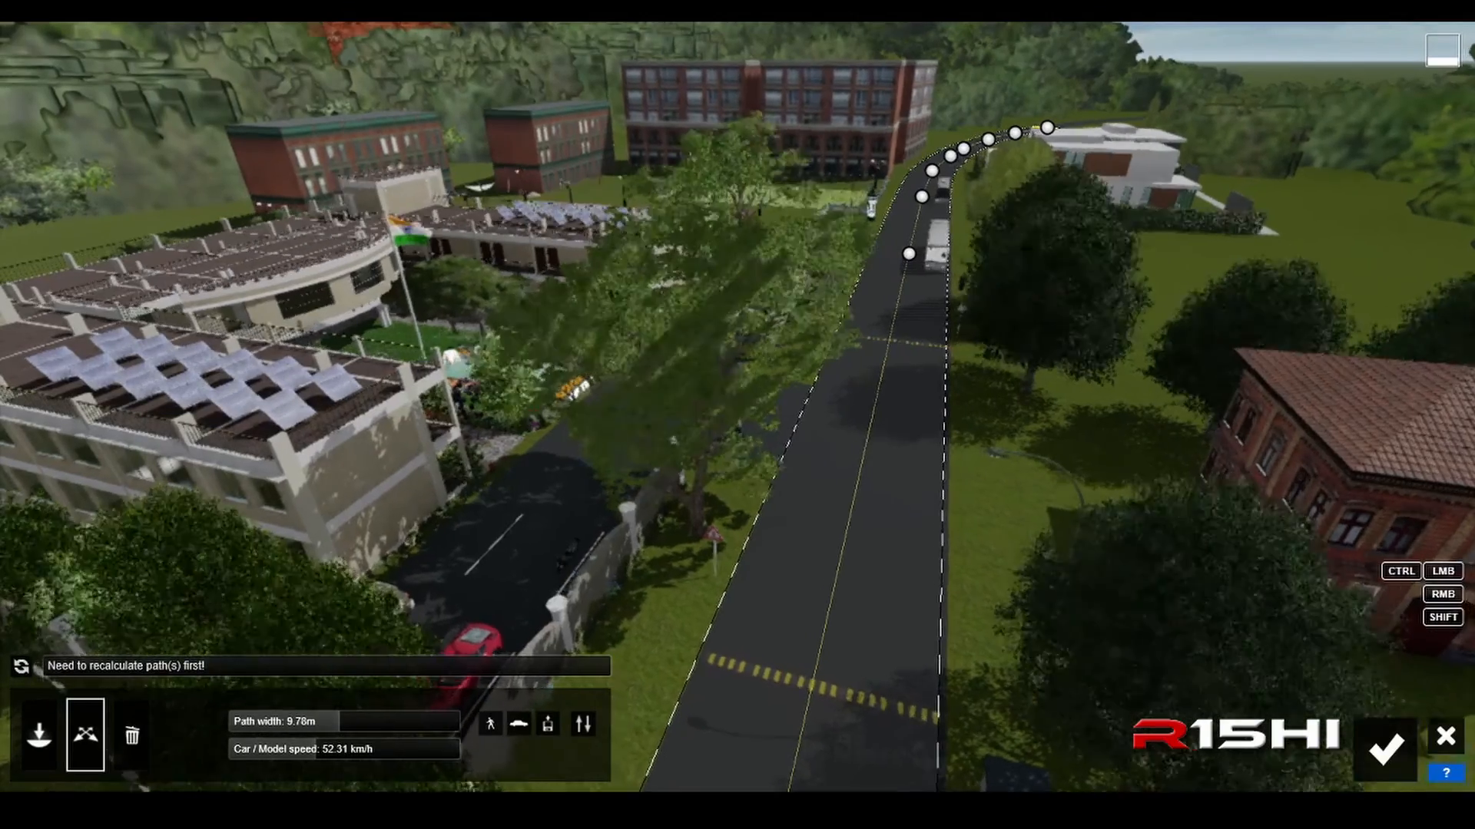
right_drag(820, 465, 877, 421)
key(d)
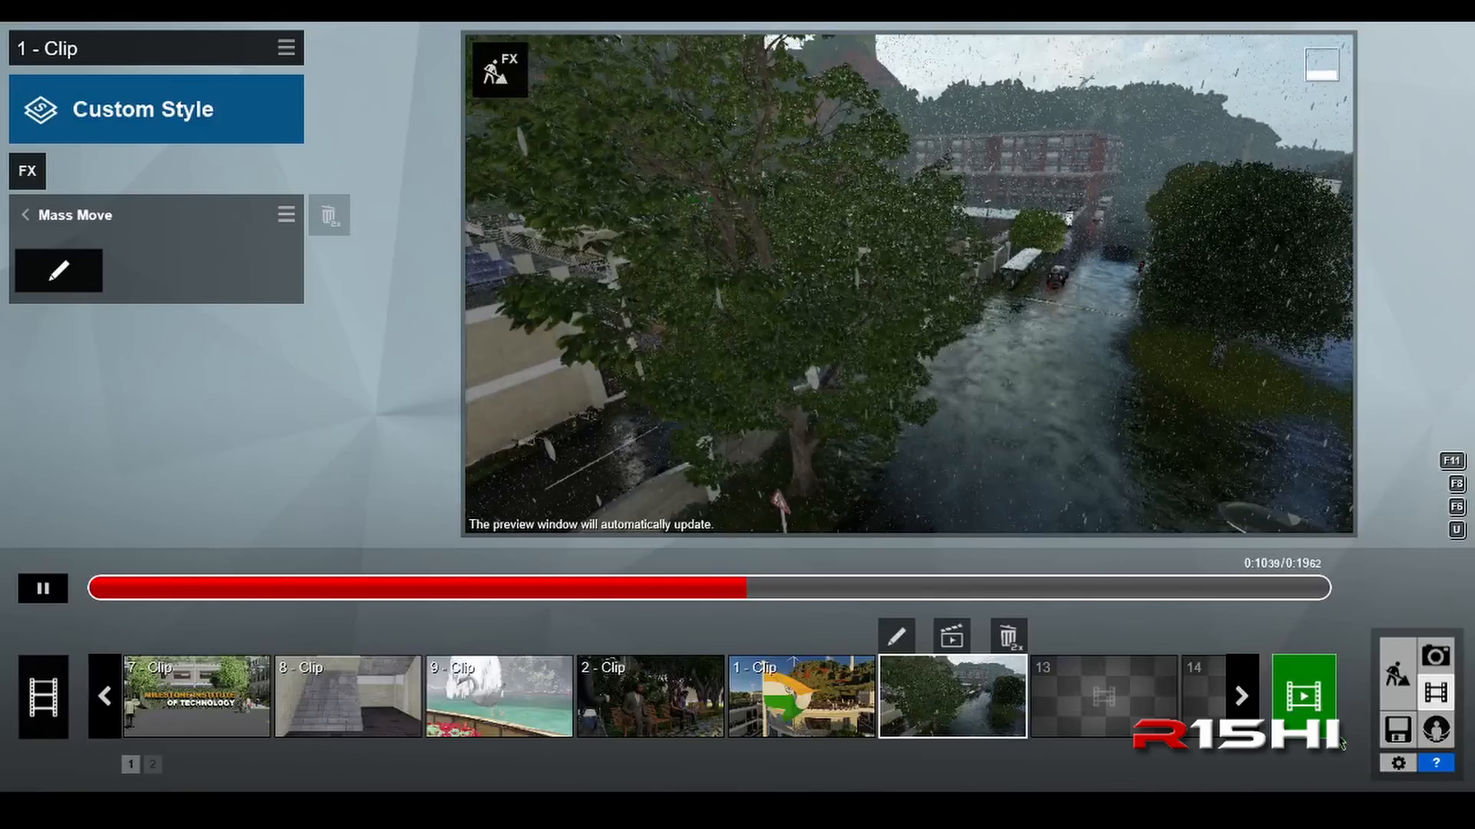
click(26, 215)
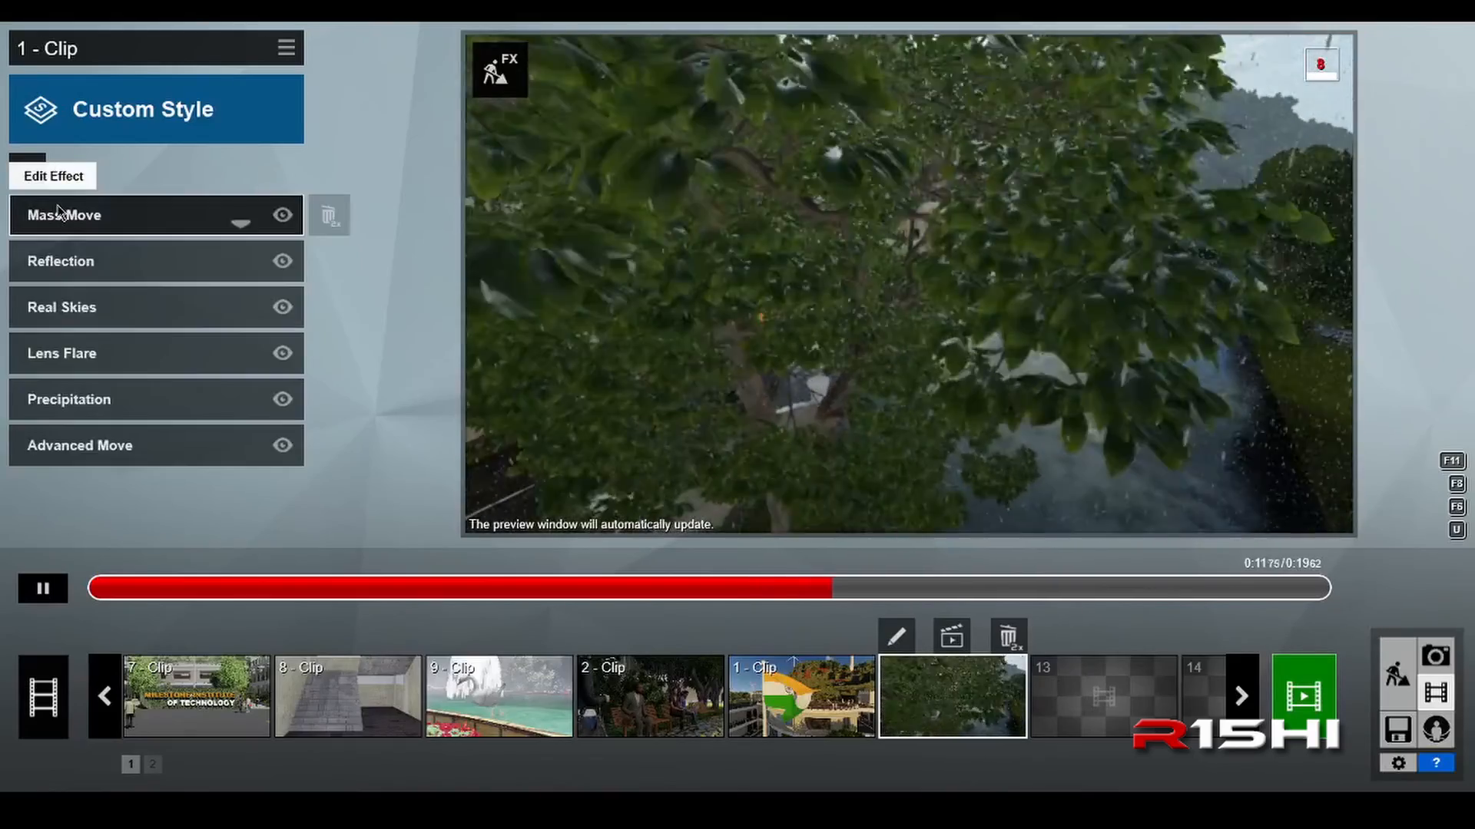
Step: Open the Reflection effect's planes for editing, inspect the plane covering the campus ground, and return to the effects list
click(119, 267)
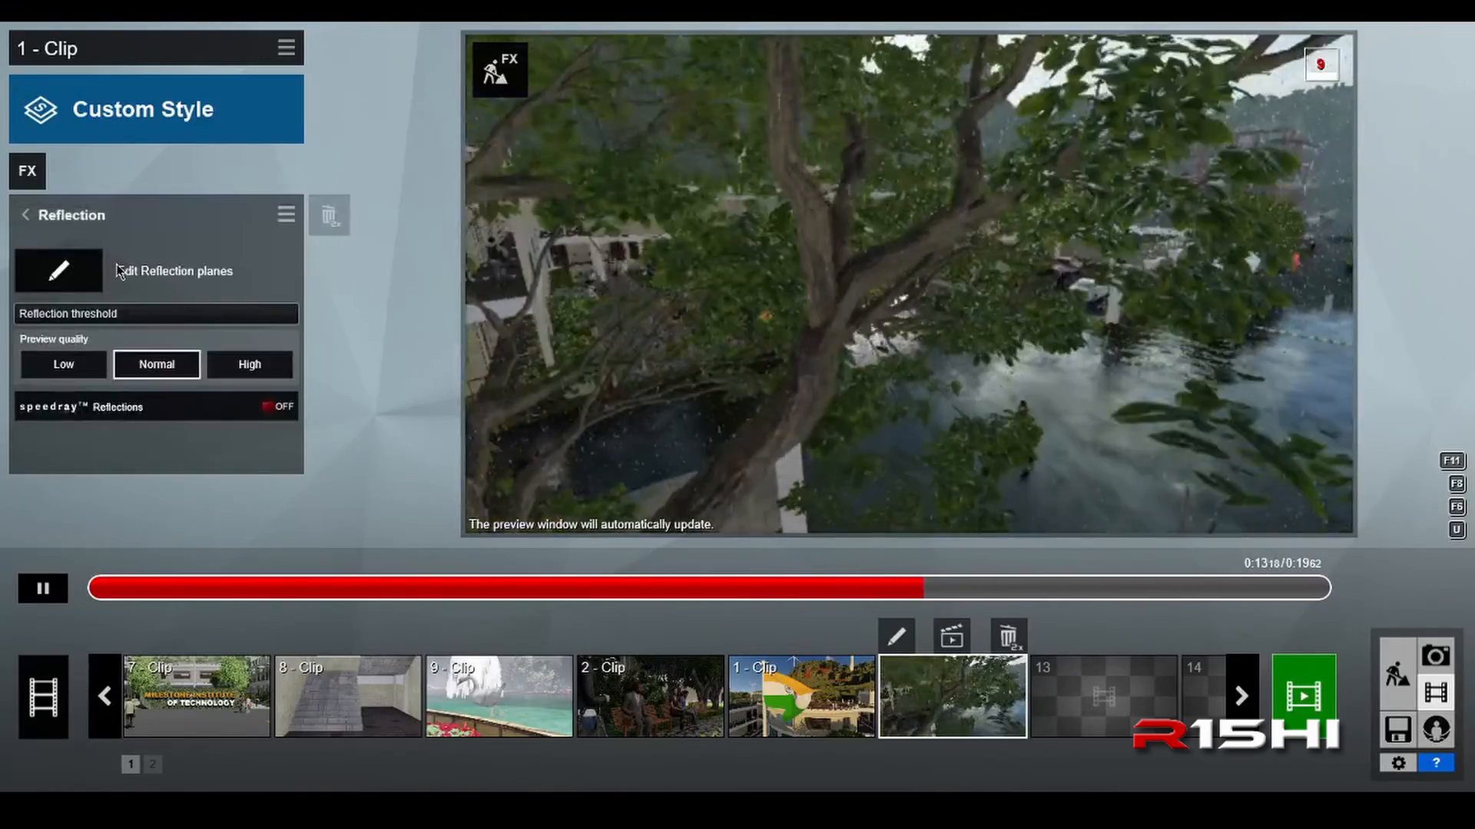
click(59, 270)
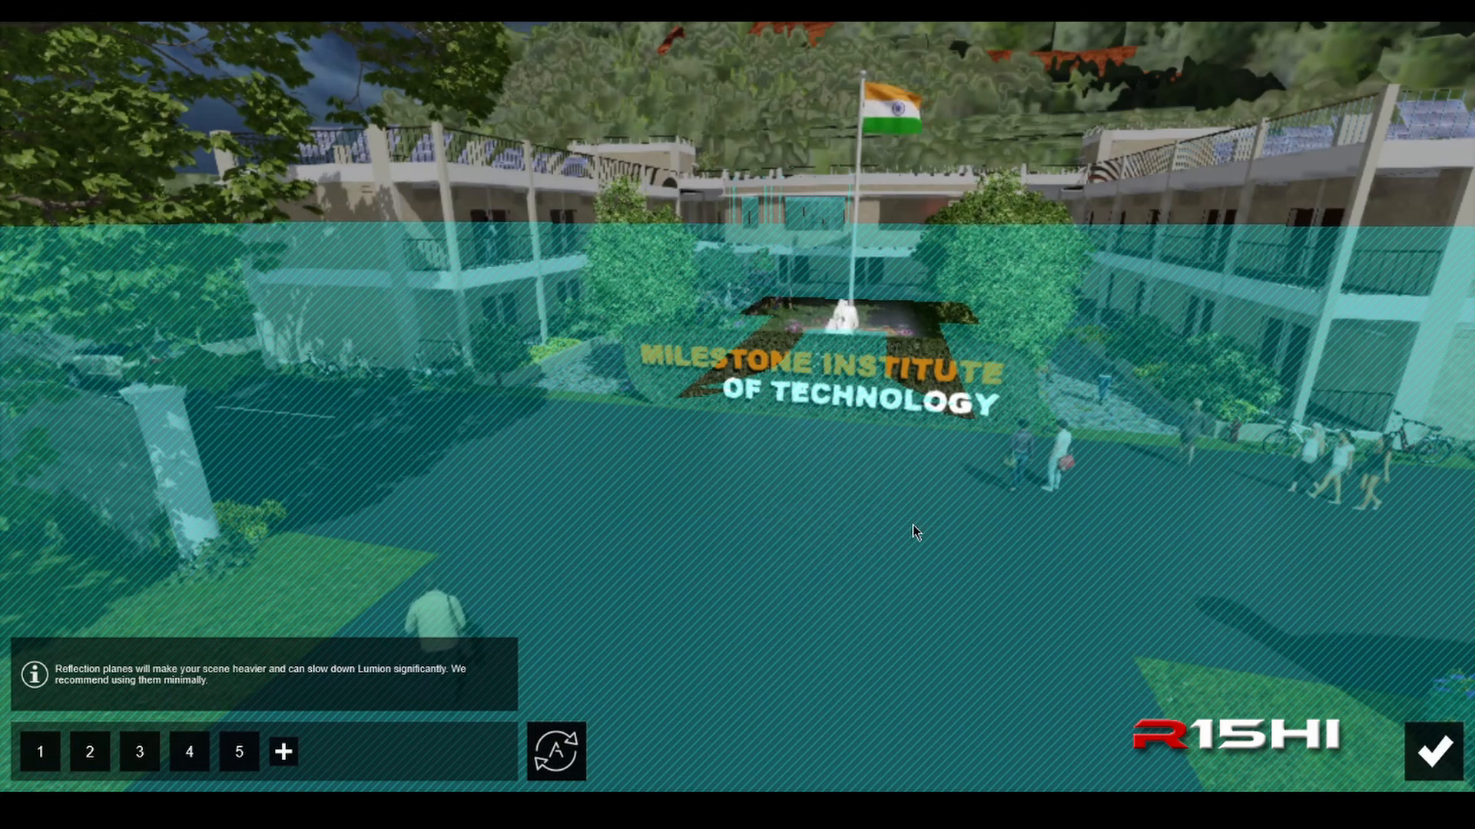
click(1433, 750)
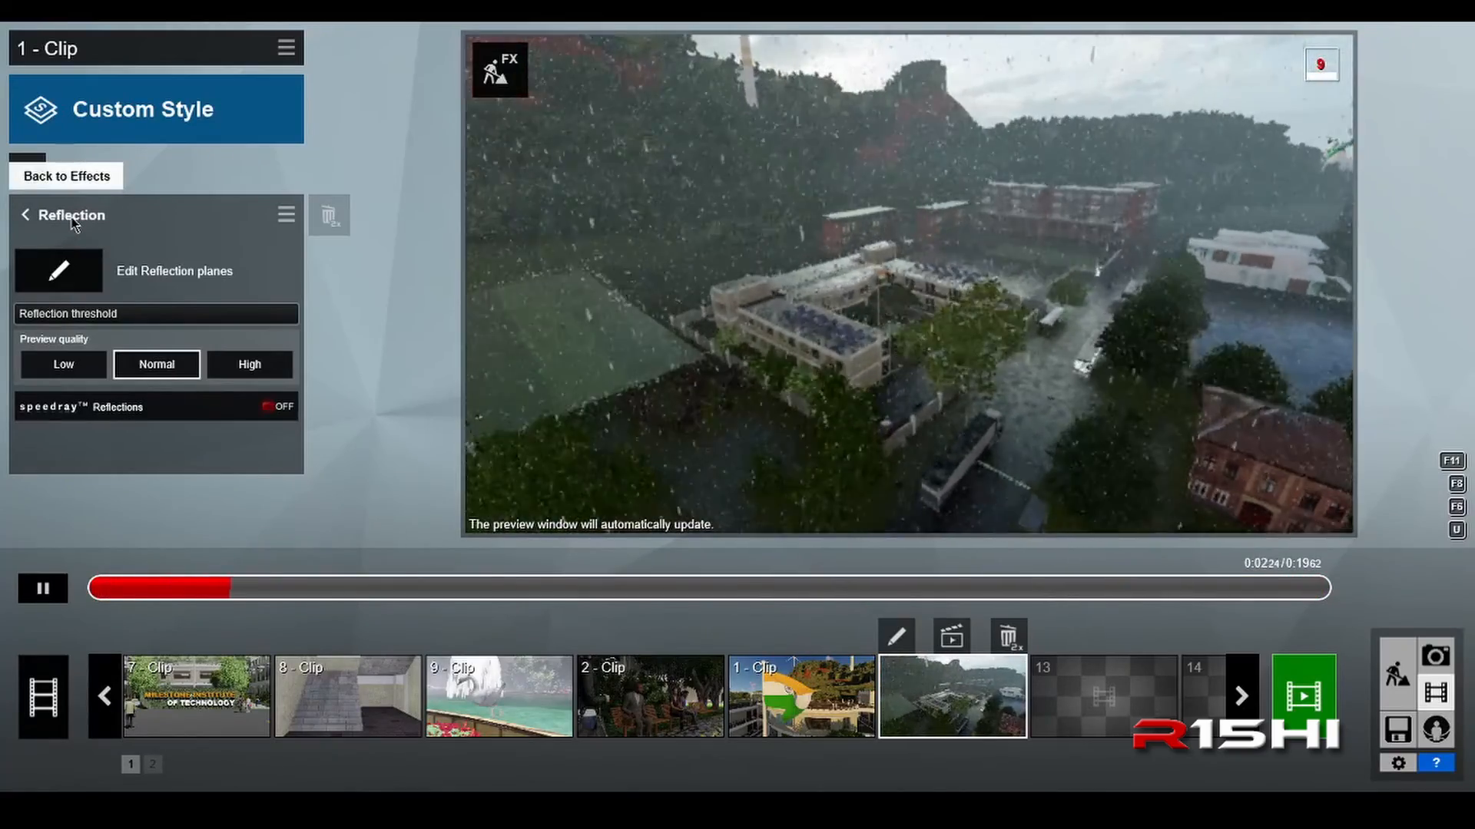
click(74, 219)
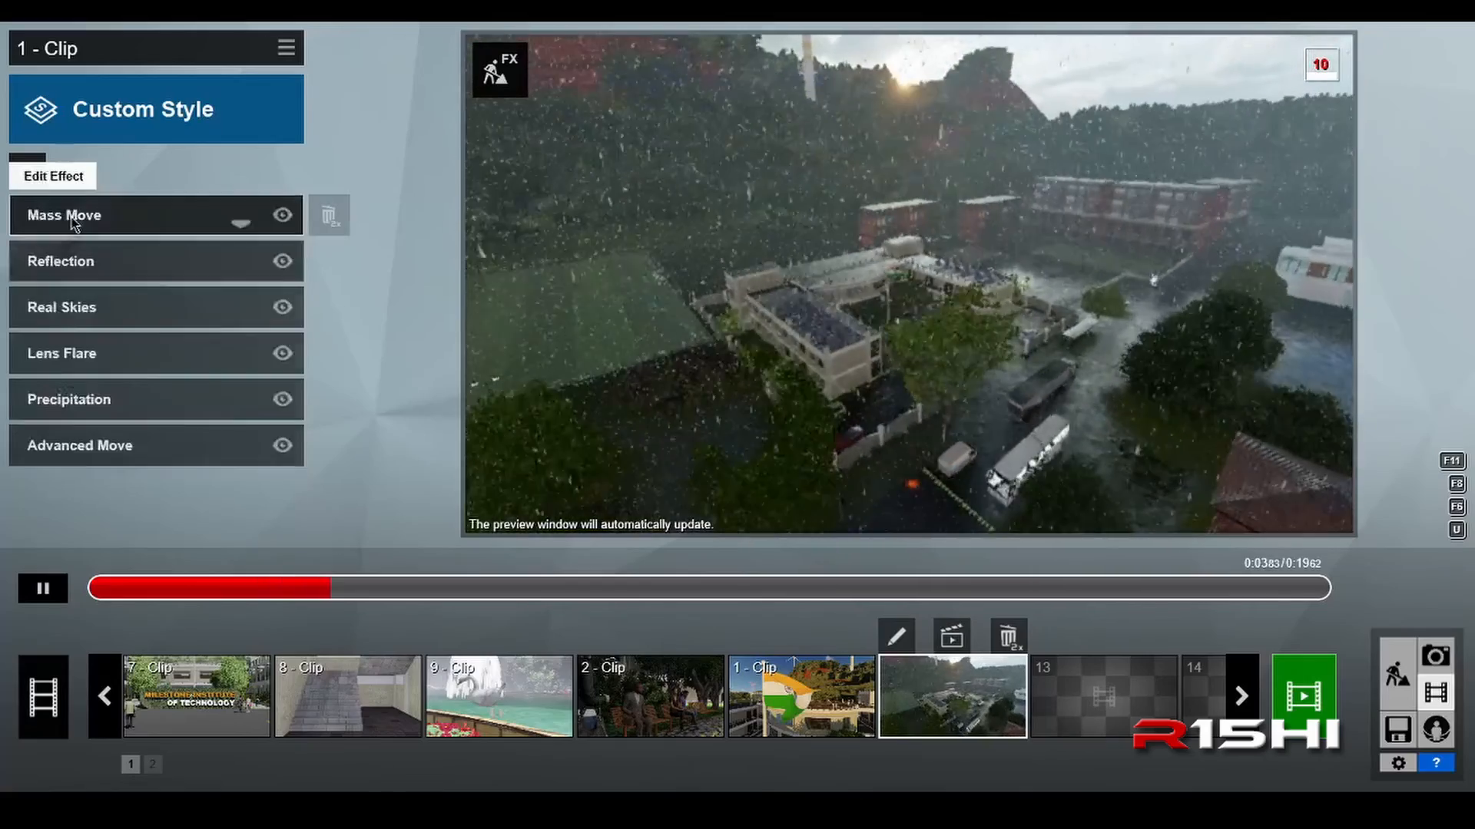
Step: Browse the Cloudy, Evening, Morning and Overcast skies of the Real Skies effect and close the selection without changing the sky
click(131, 317)
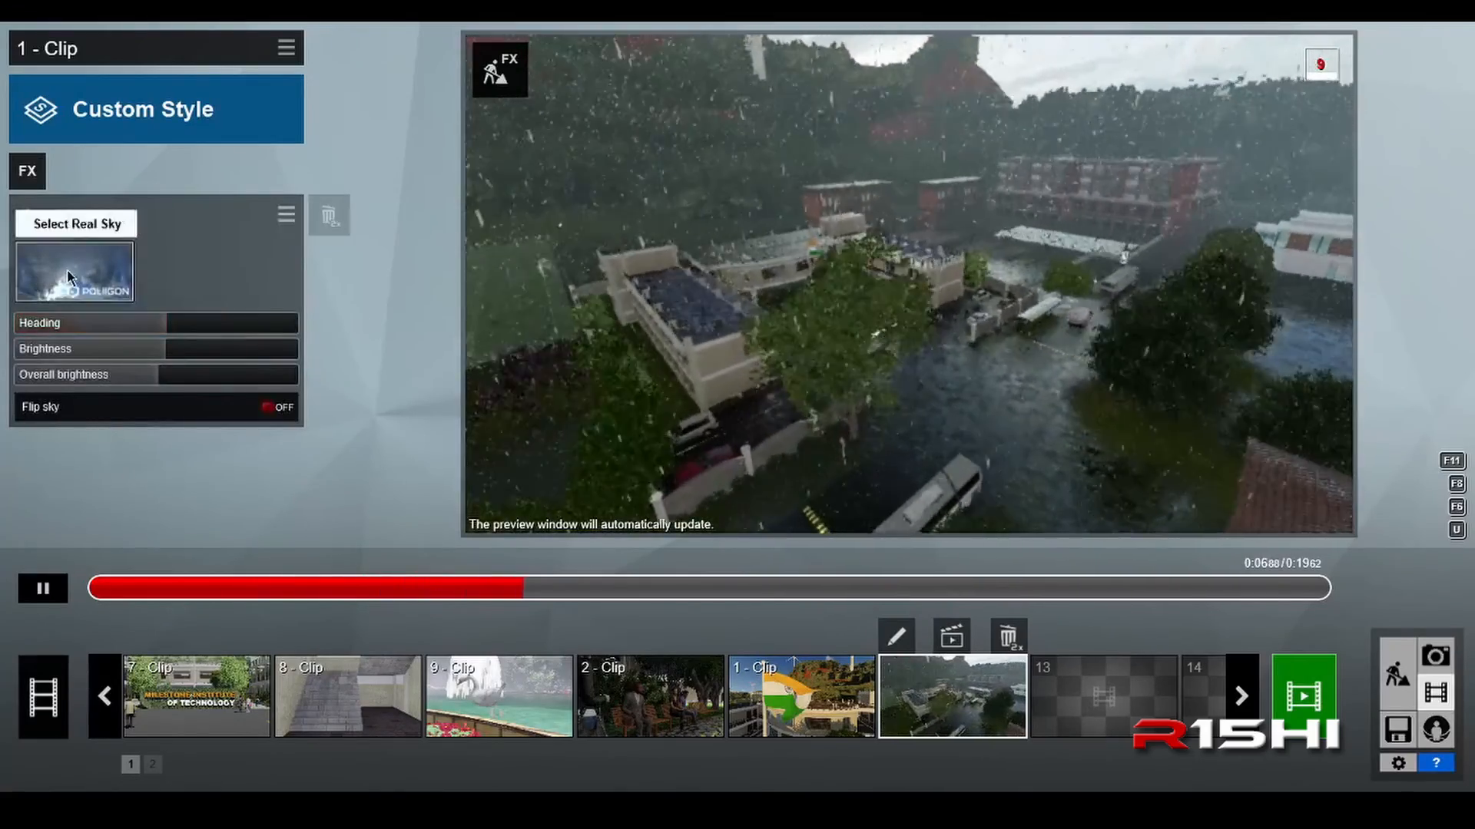
click(67, 277)
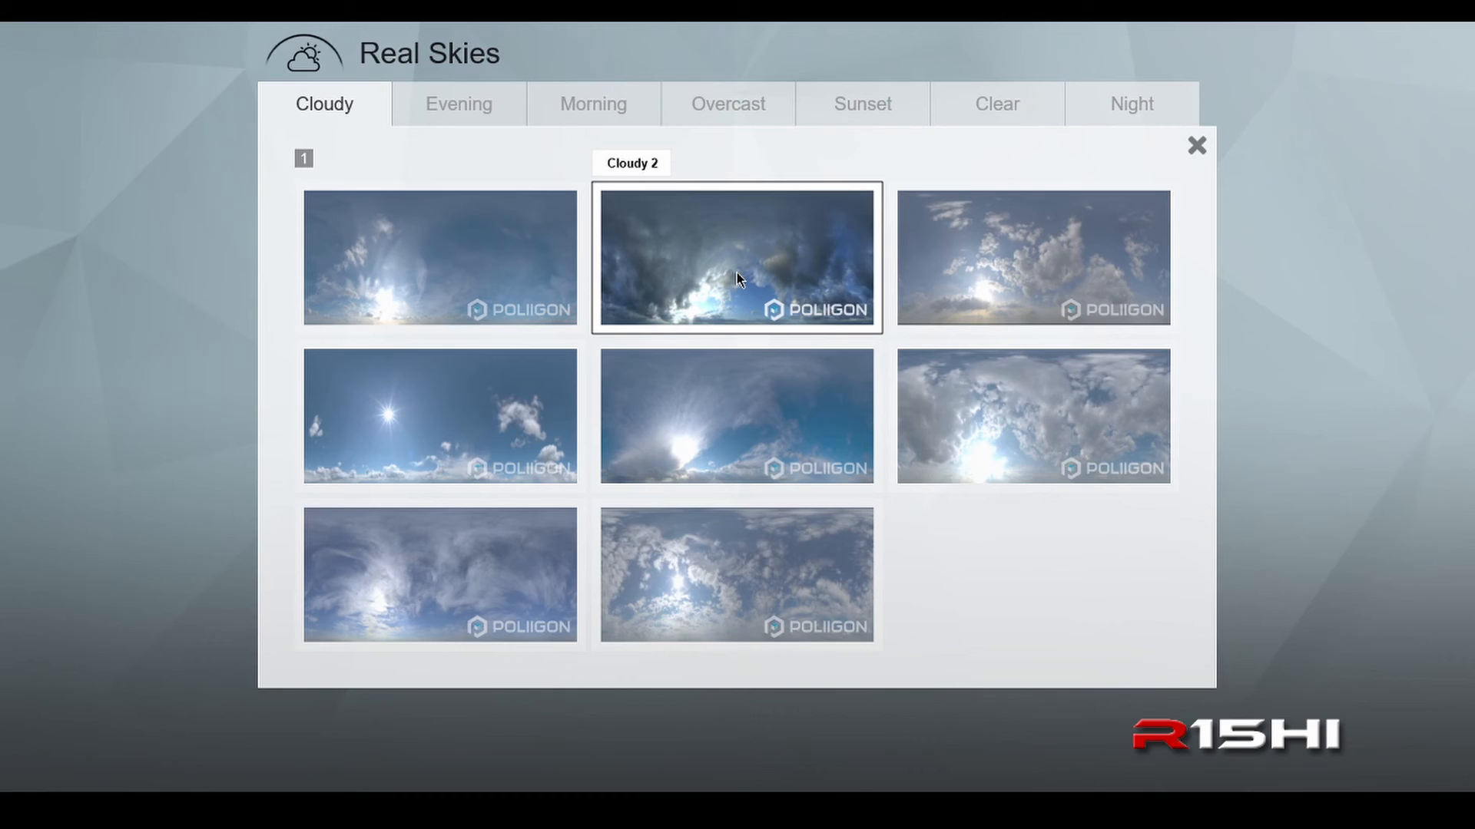
click(462, 109)
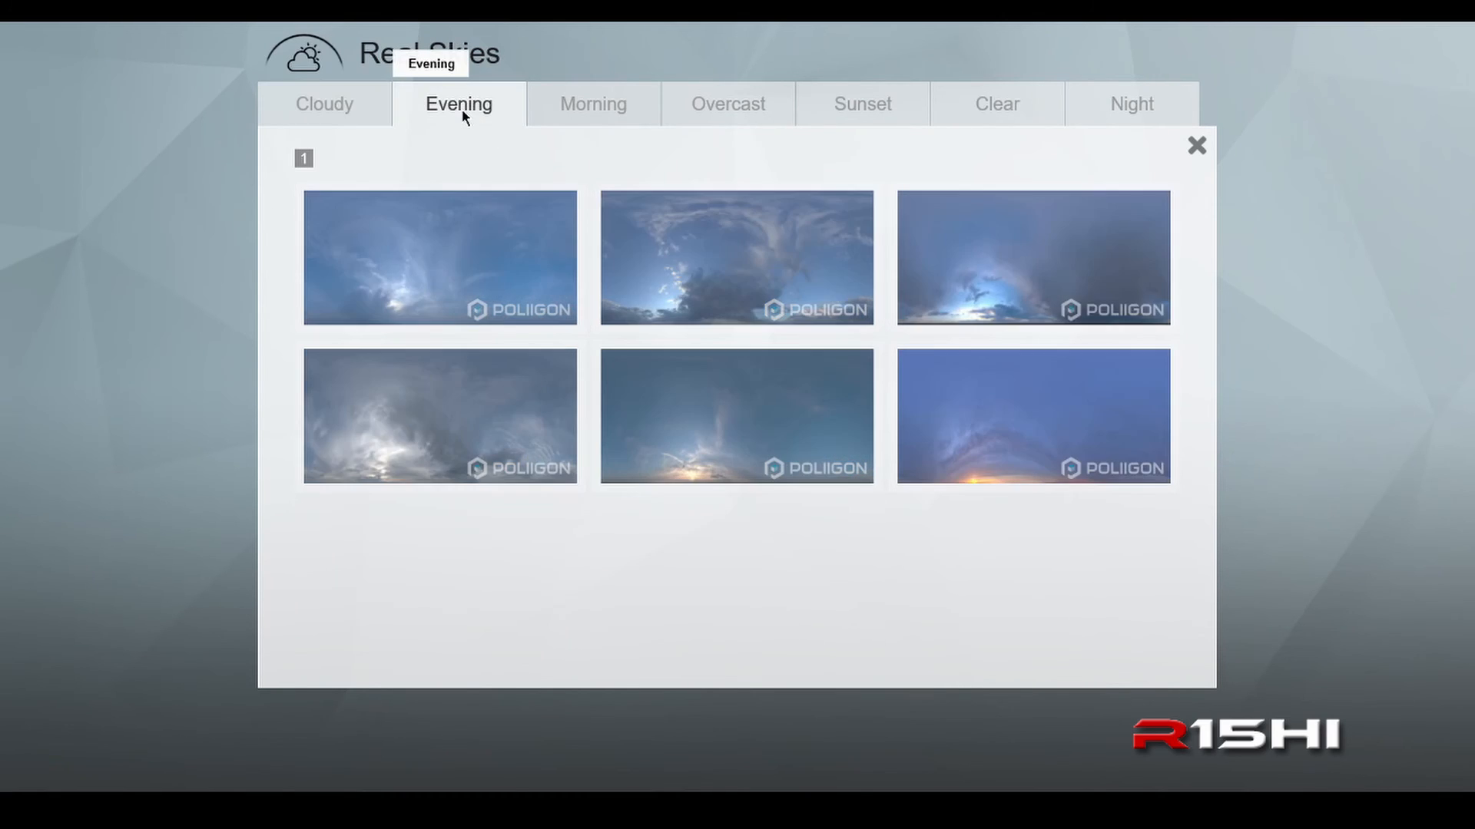
click(619, 115)
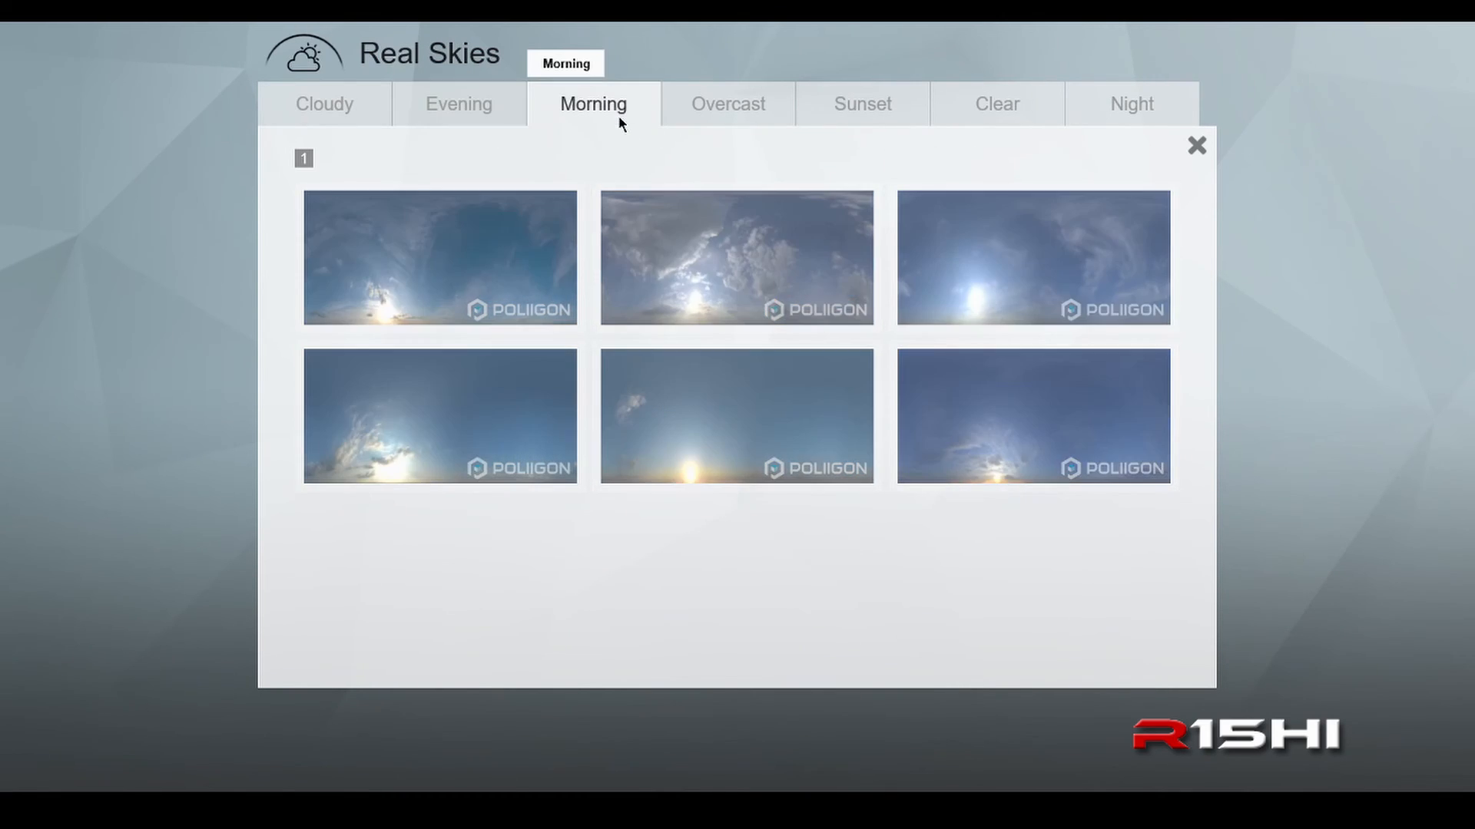
click(716, 114)
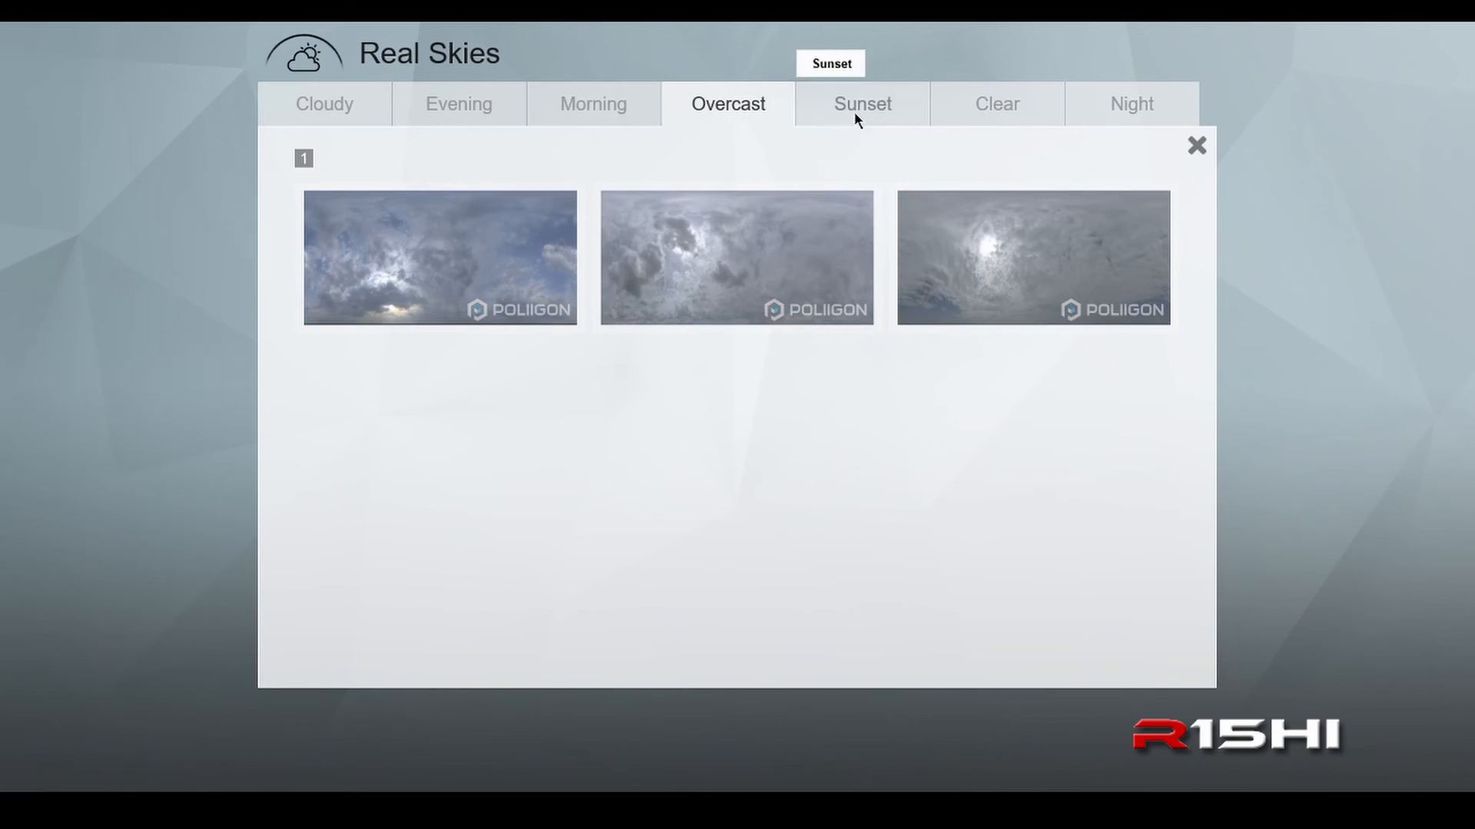
click(323, 117)
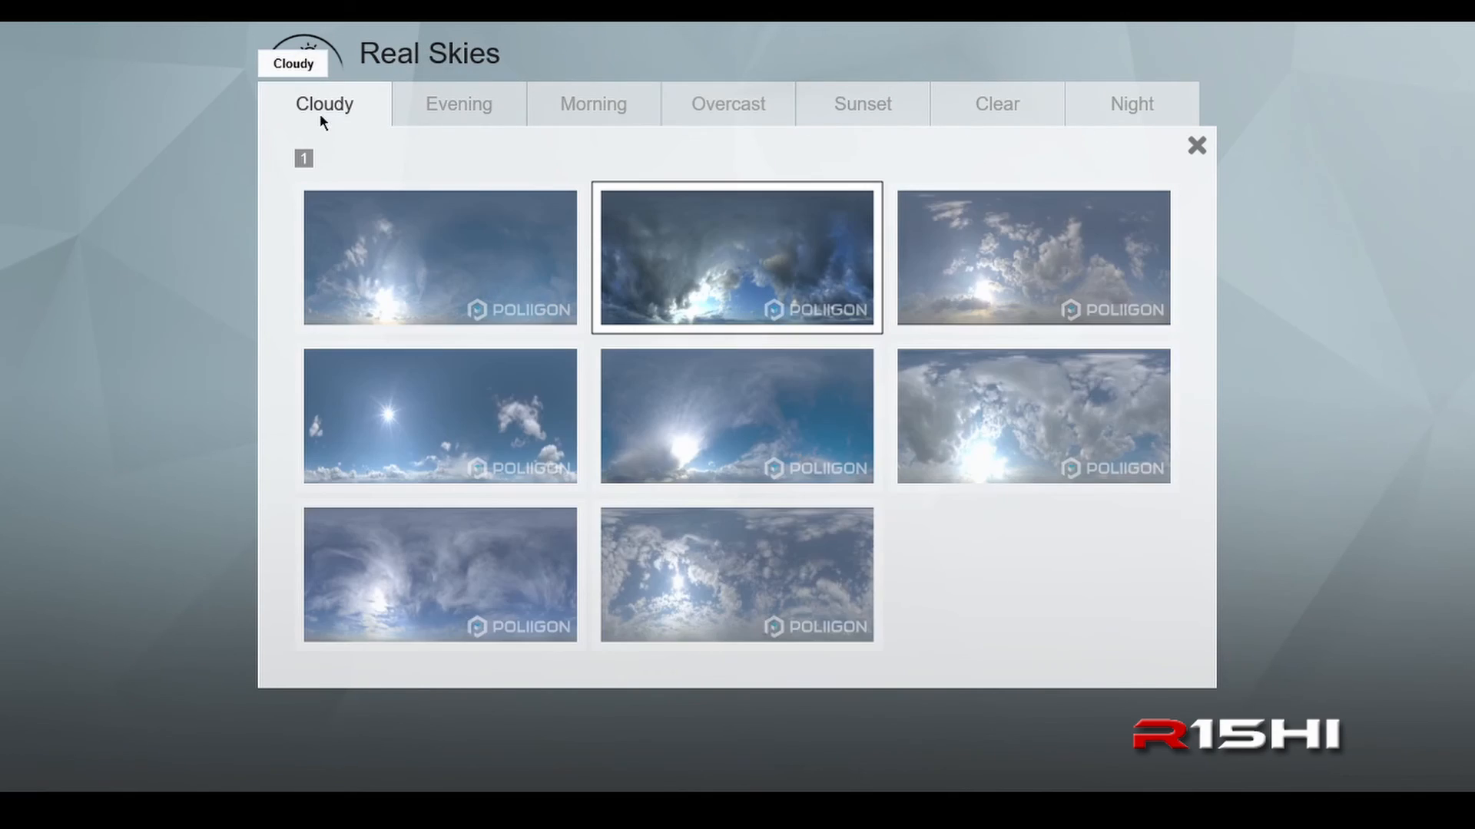
click(1196, 147)
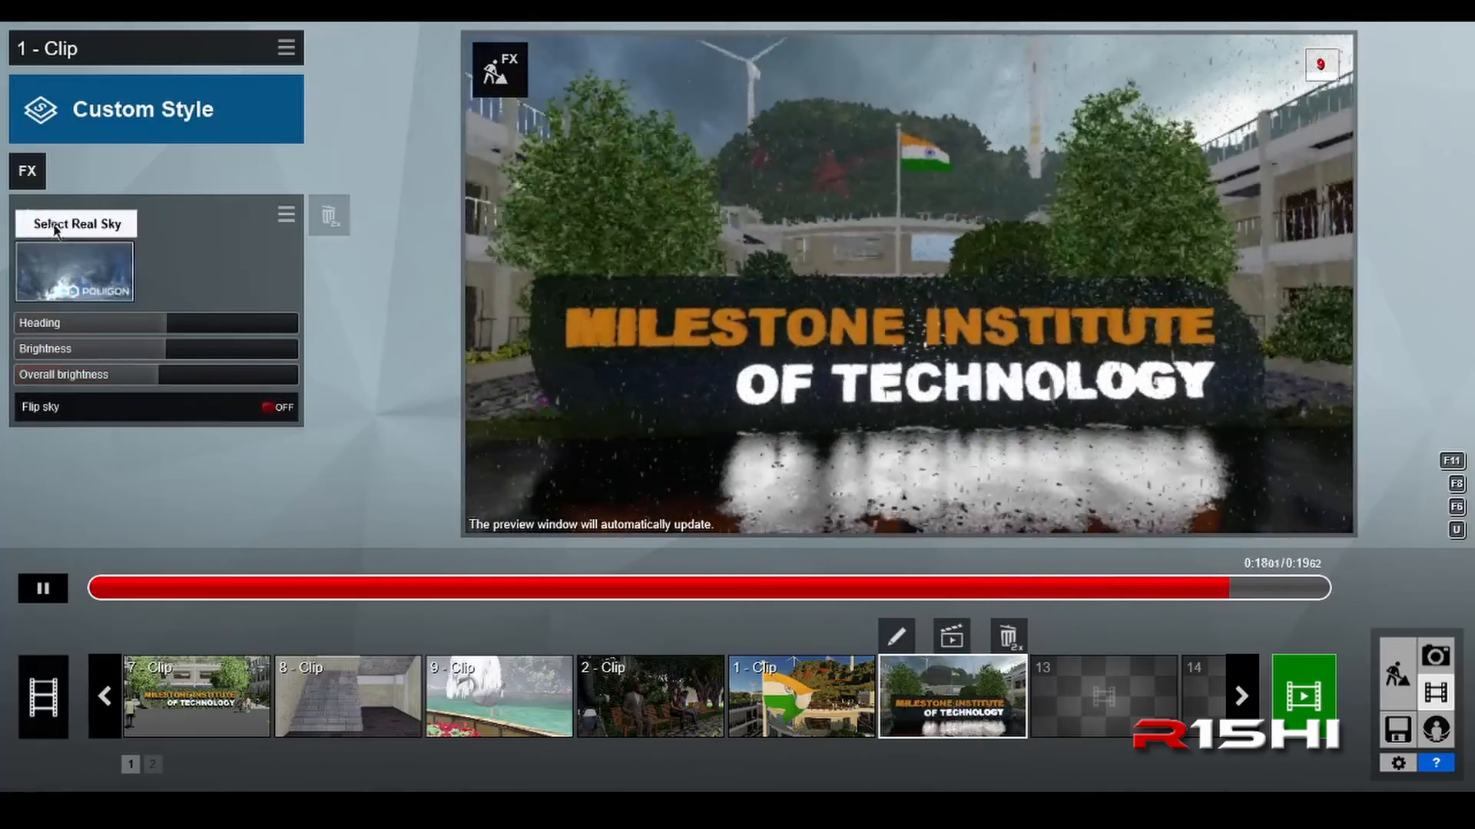
click(59, 216)
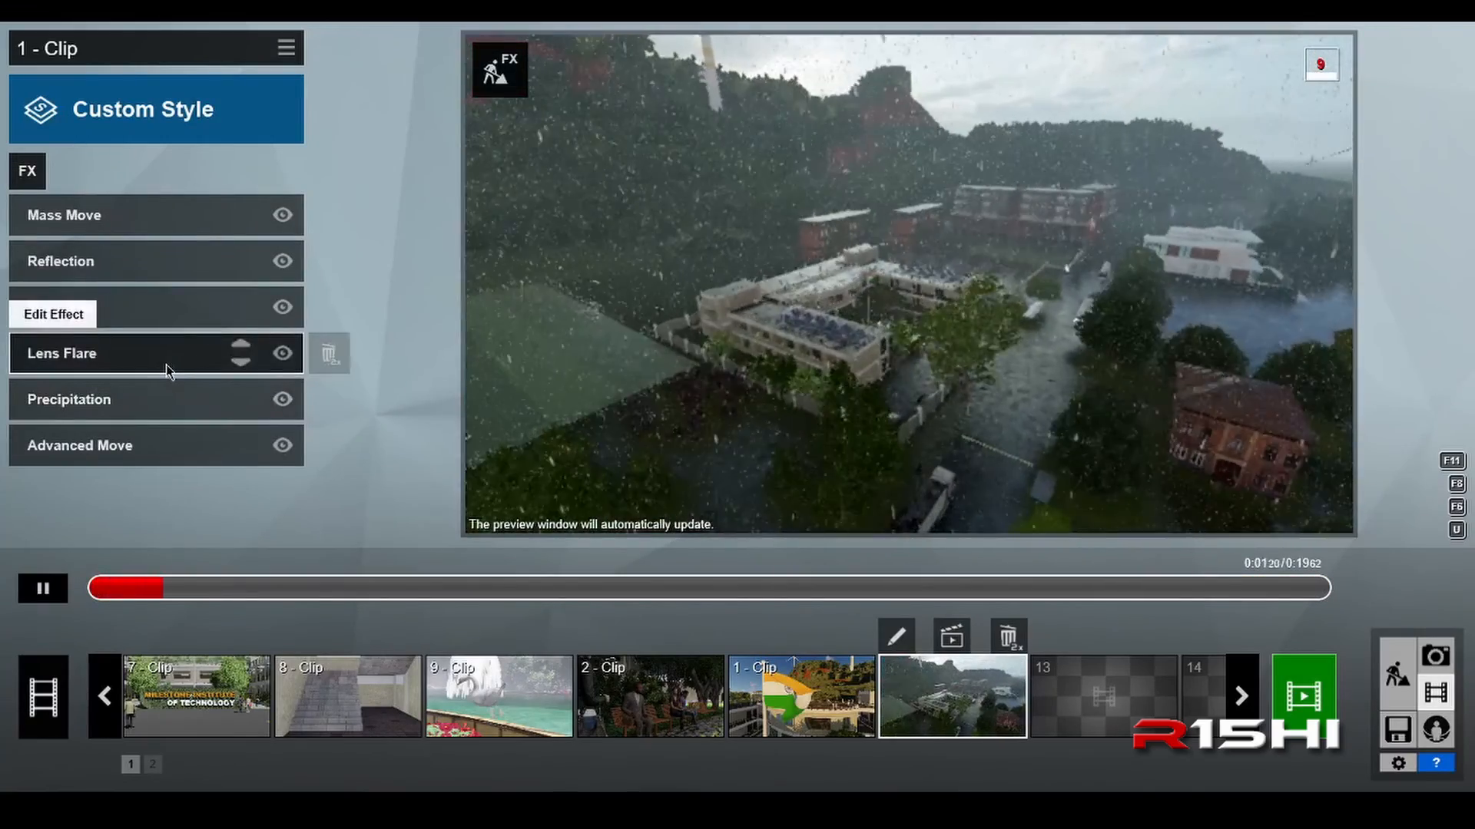
Step: Pause the clip at about 0:03 and slightly increase the Lens Flare effect's streak intensity
click(166, 365)
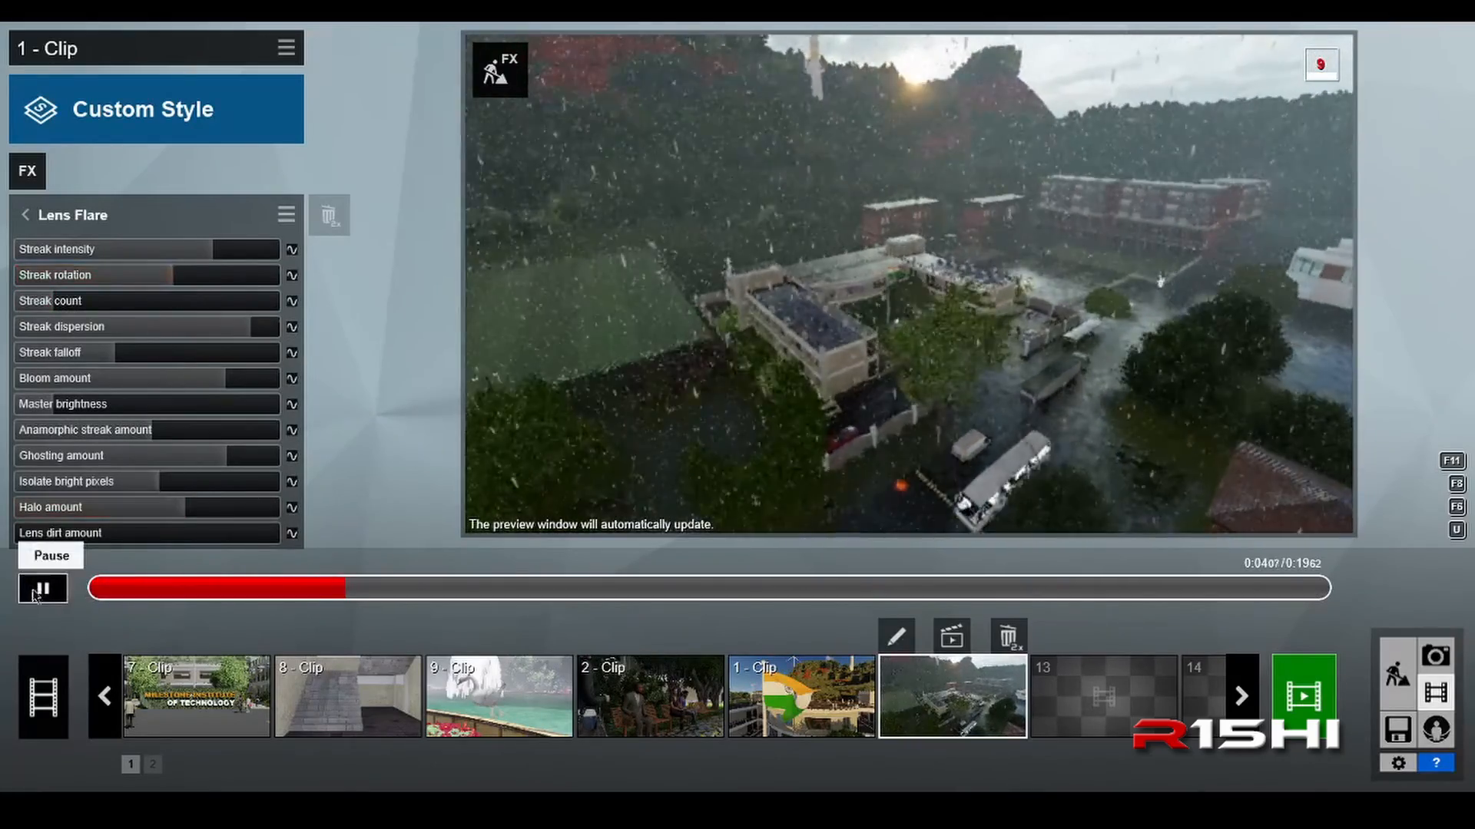
mouse_move(243, 588)
mouse_down()
mouse_move(131, 594)
mouse_move(286, 586)
mouse_up()
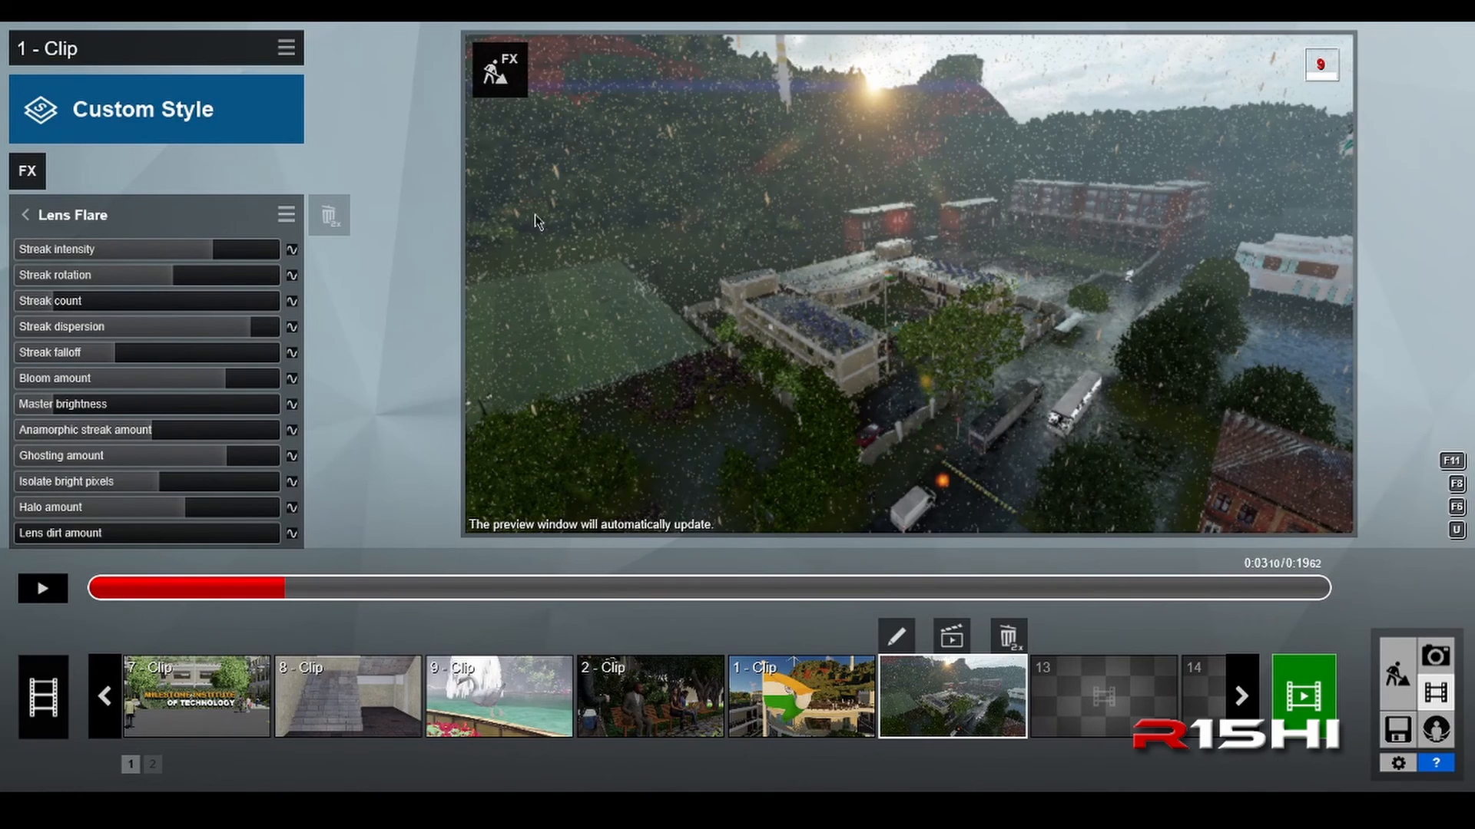
click(216, 252)
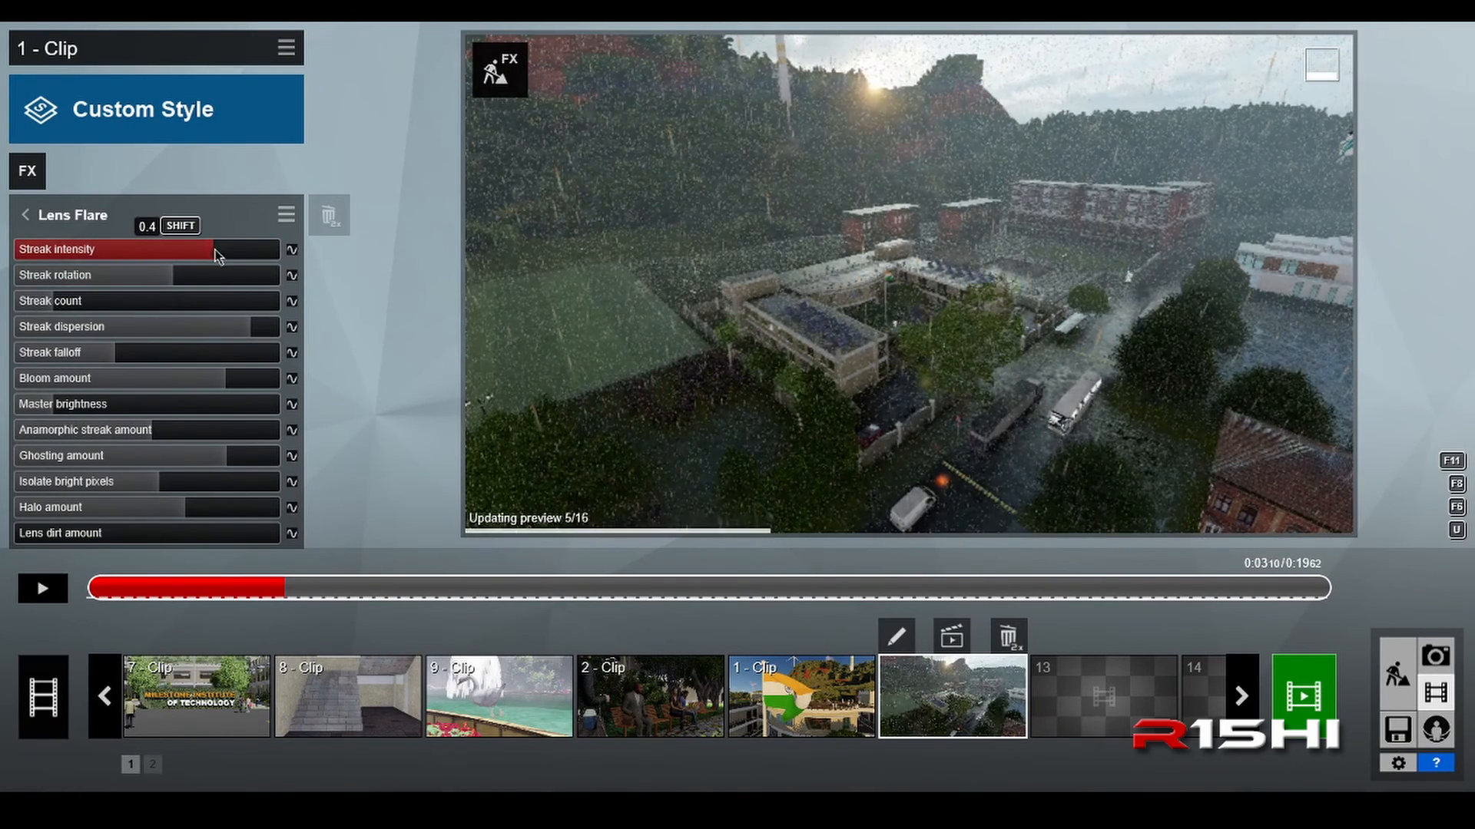
drag(216, 252, 218, 257)
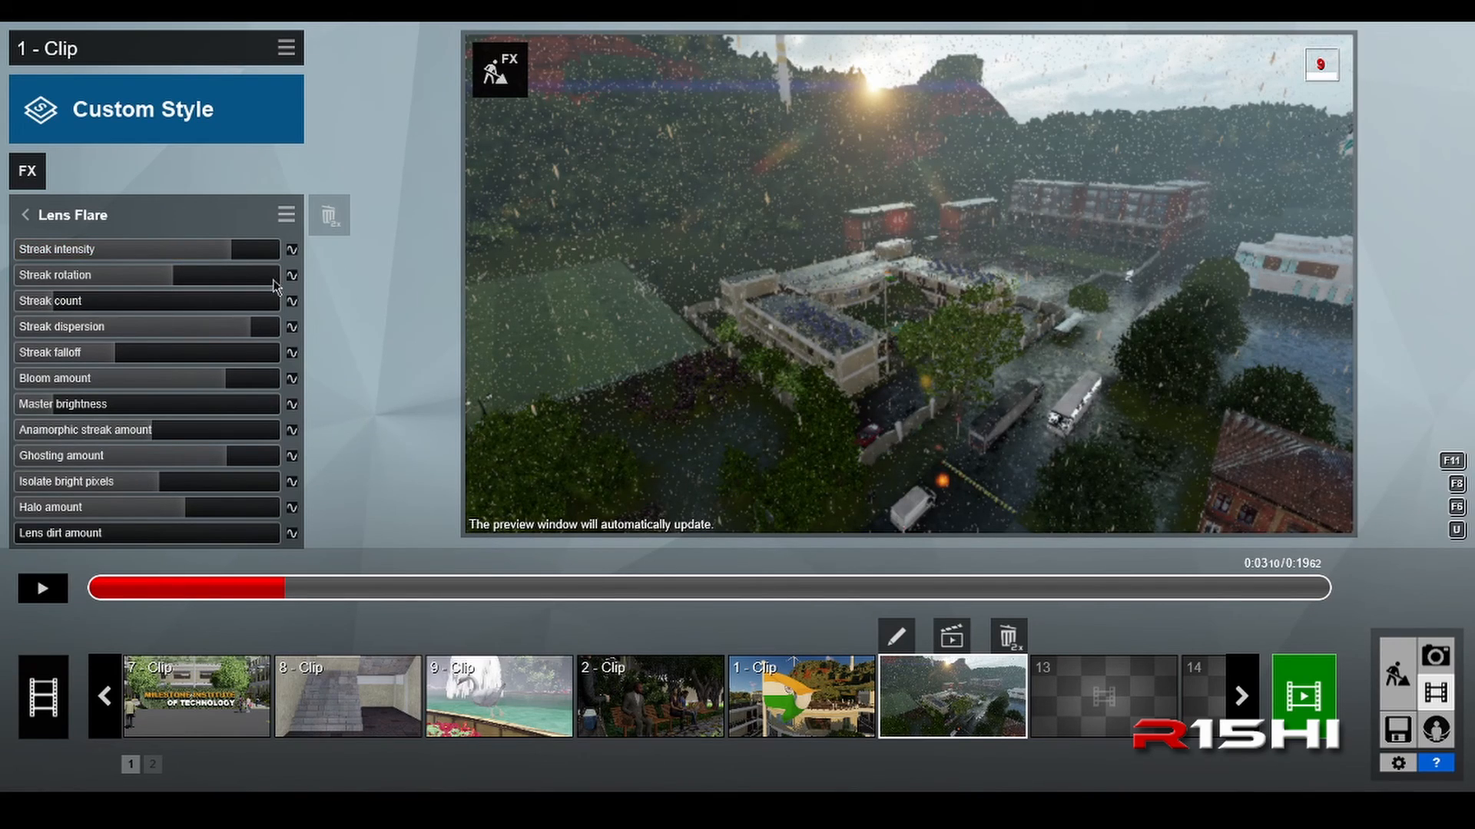
Step: Fine-tune the Lens Flare streaks with lower dispersion and falloff, and slightly reduce the bloom amount
click(168, 285)
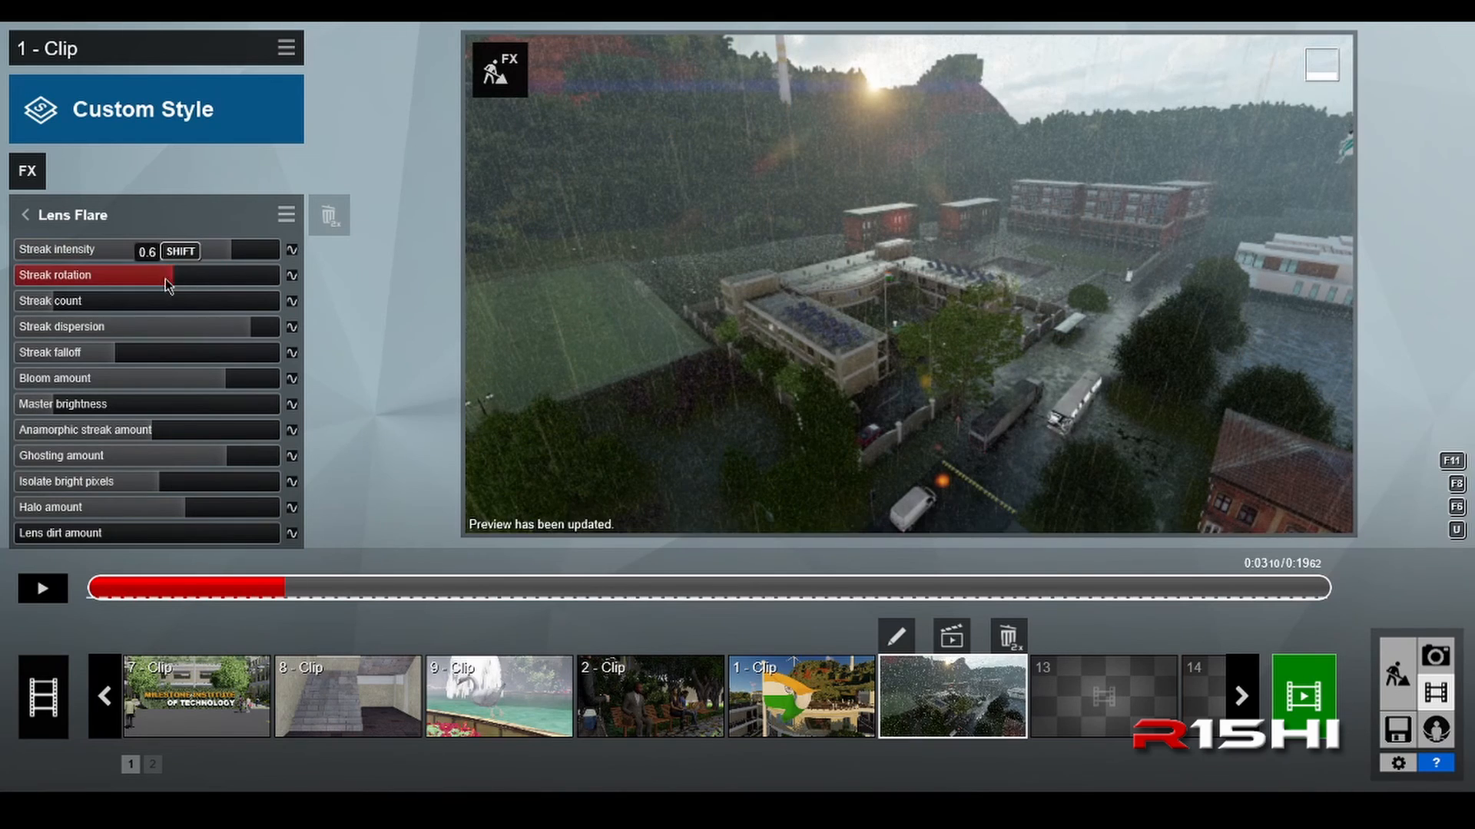
drag(166, 280, 179, 270)
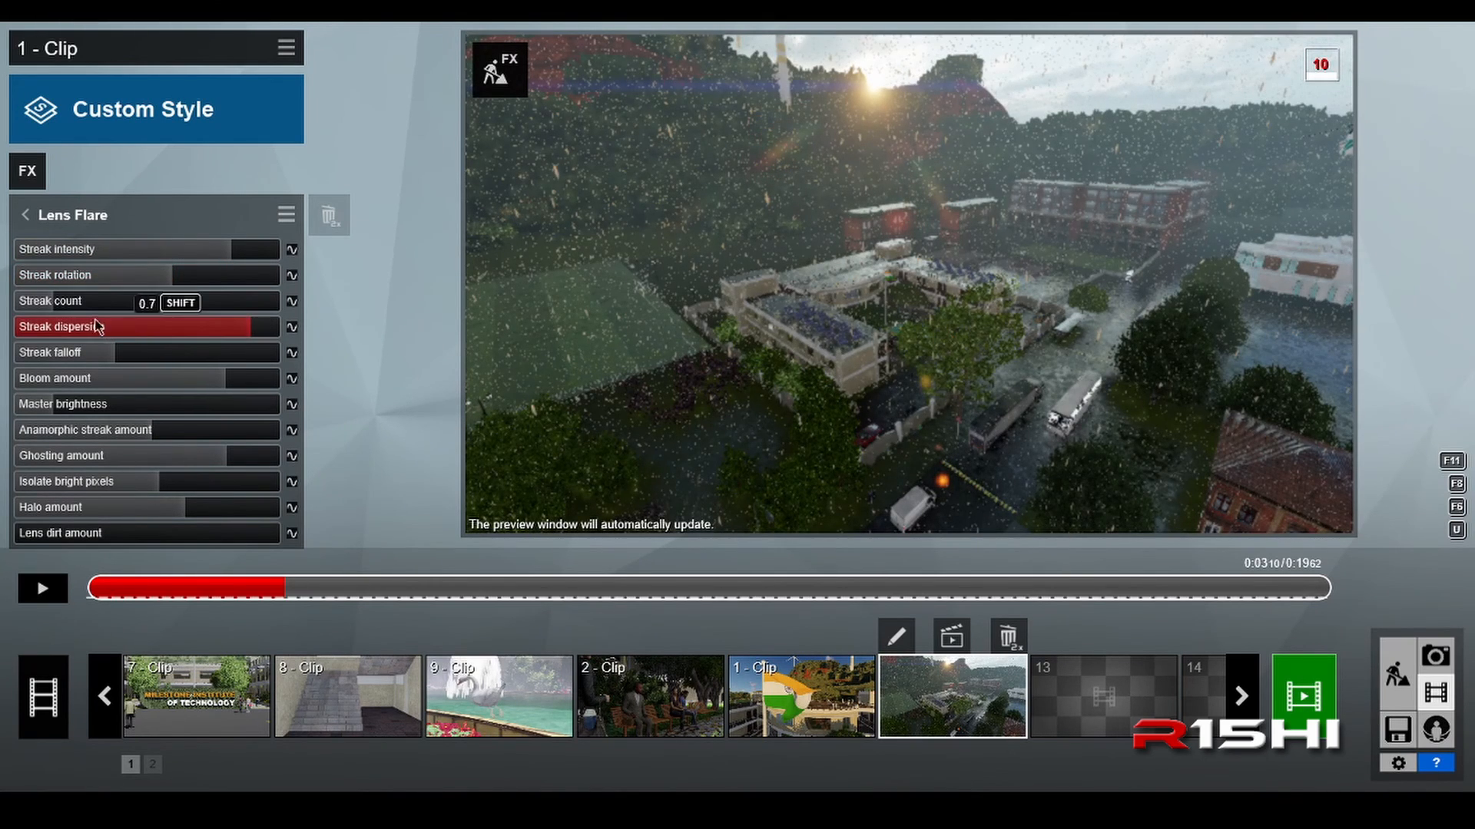
mouse_move(79, 306)
mouse_down()
mouse_move(156, 300)
mouse_move(74, 309)
mouse_up()
drag(240, 335, 174, 339)
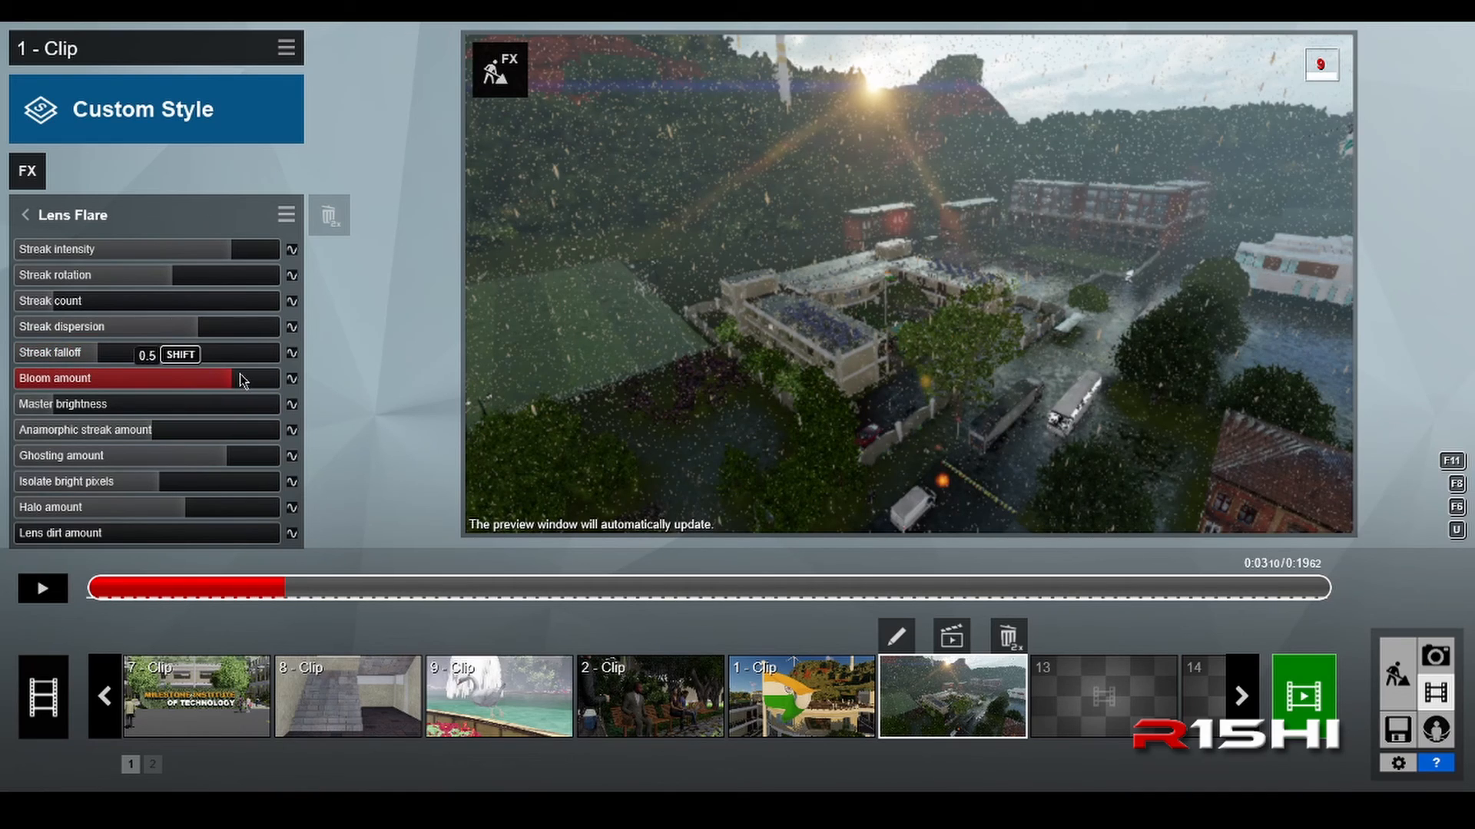
mouse_move(225, 382)
mouse_down()
mouse_move(117, 393)
mouse_move(238, 377)
mouse_up()
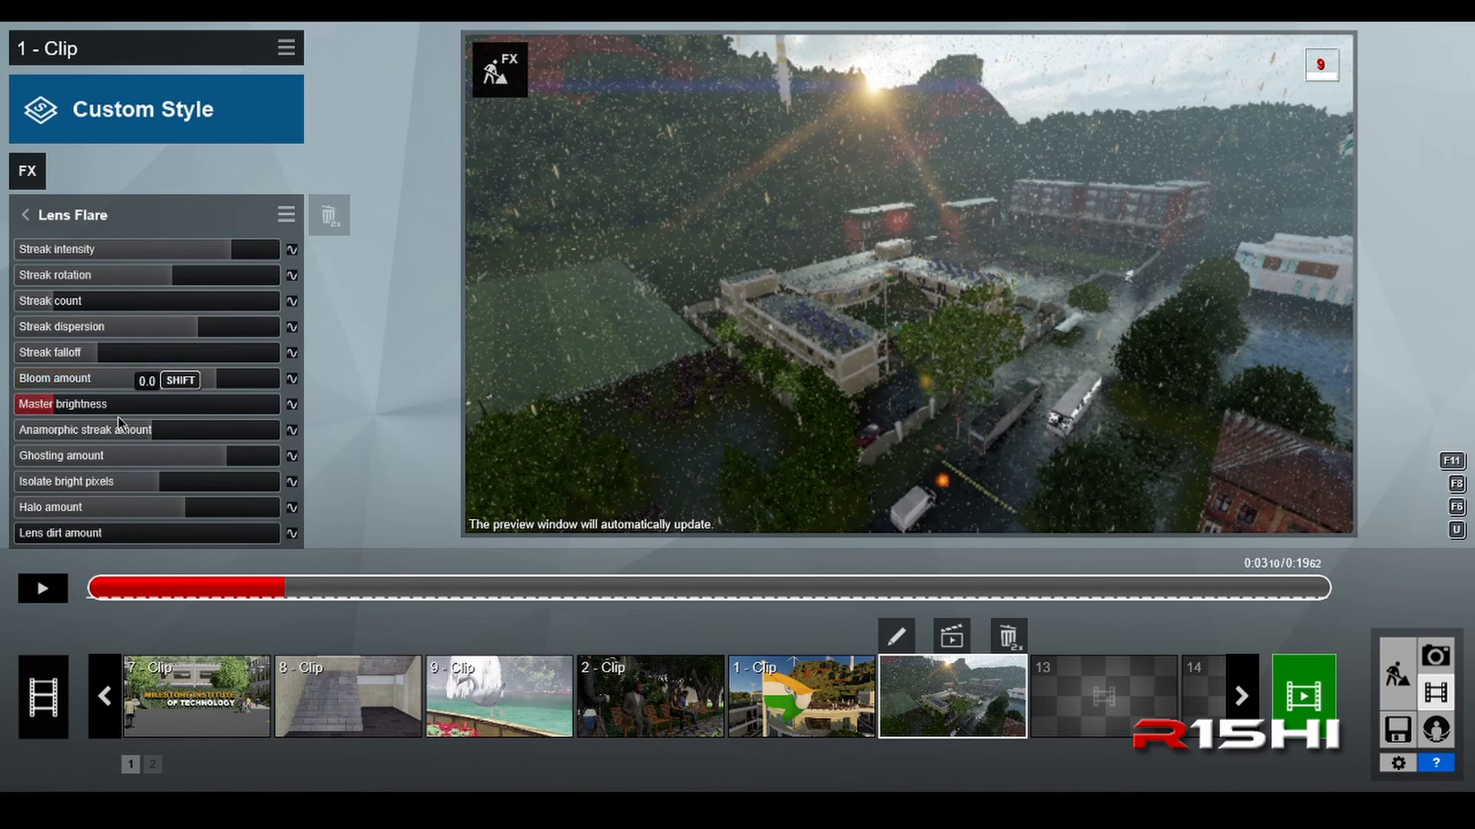
Step: Fine-tune the Lens Flare with slightly higher master brightness, ghosting and halo, and slightly lower anamorphic streaks and bright-pixel isolation
mouse_move(57, 410)
mouse_down()
mouse_move(87, 407)
mouse_move(63, 414)
mouse_up()
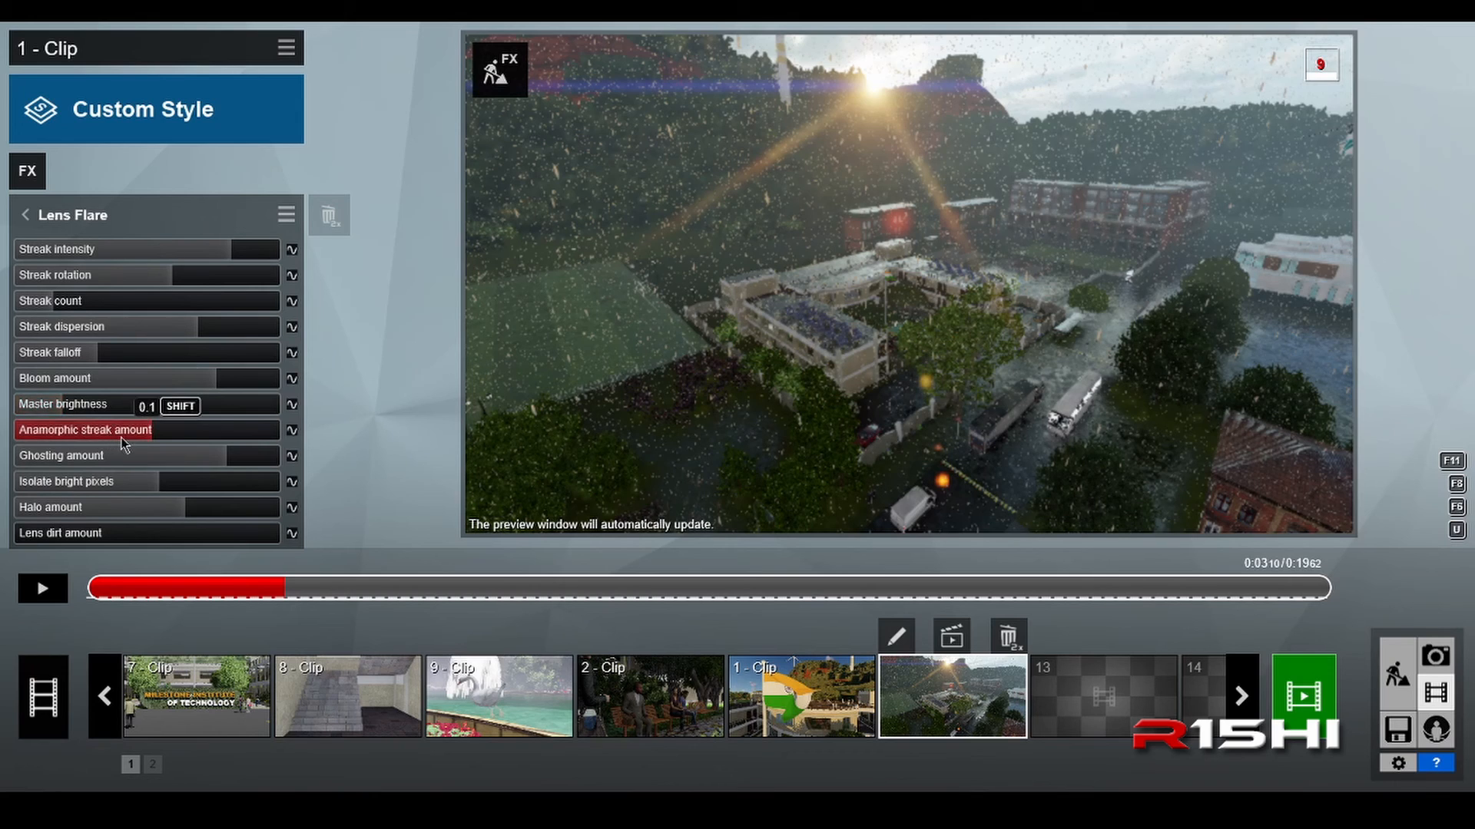
mouse_move(153, 430)
mouse_down()
mouse_move(167, 432)
mouse_move(52, 444)
mouse_up()
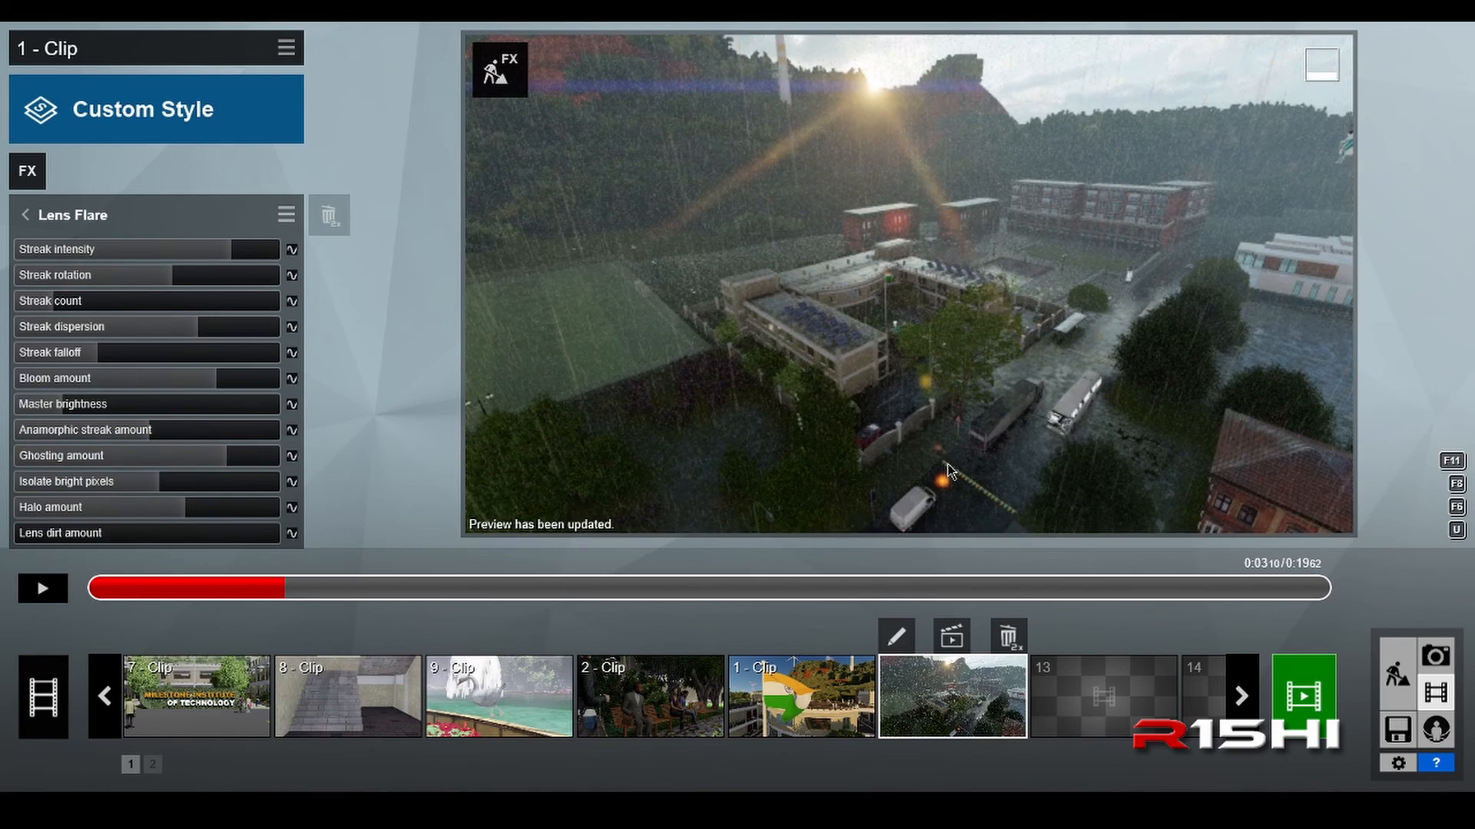
drag(218, 464, 113, 482)
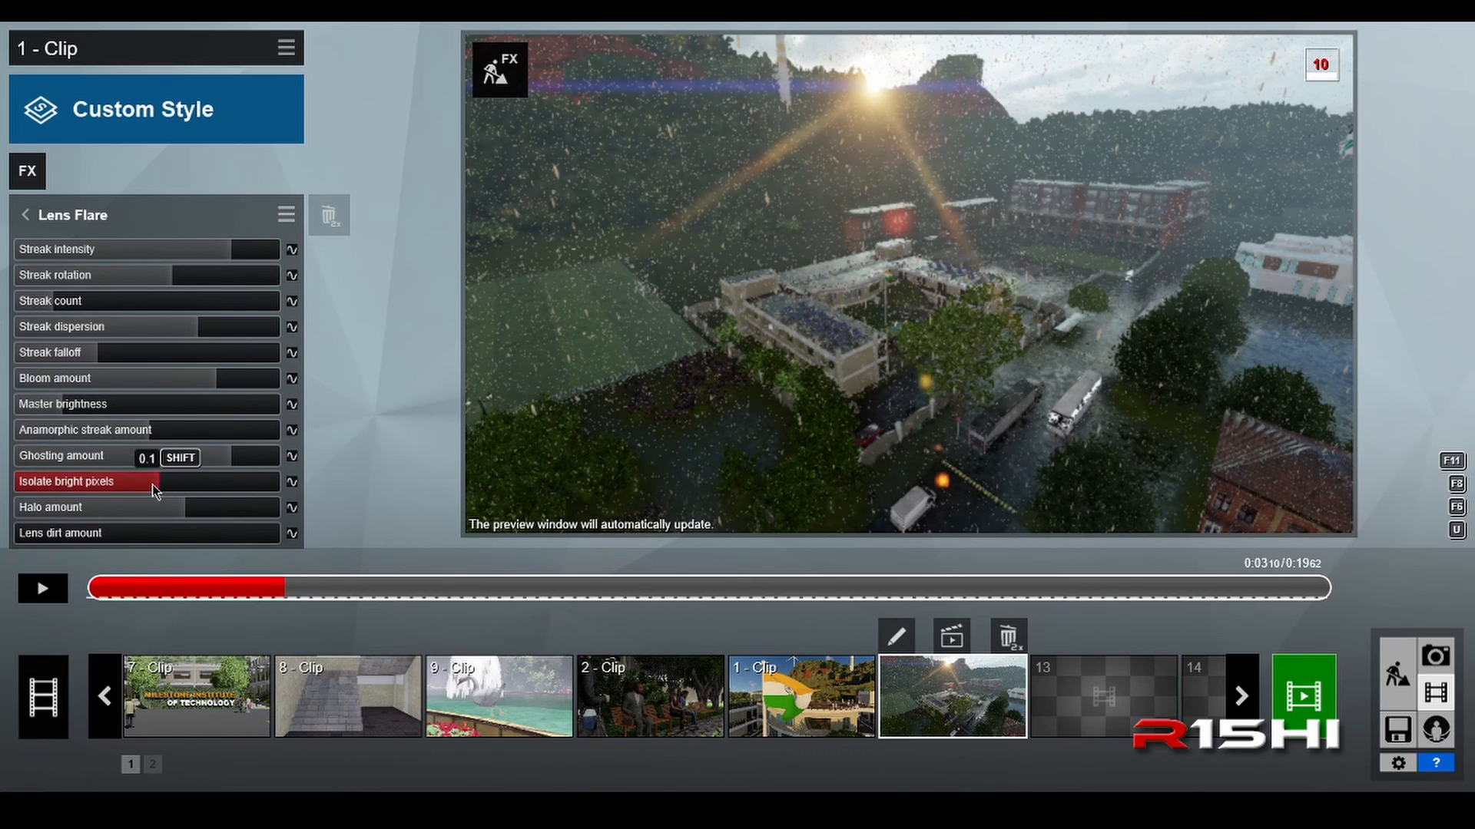
mouse_move(157, 485)
mouse_down()
mouse_move(116, 496)
mouse_move(134, 498)
mouse_up()
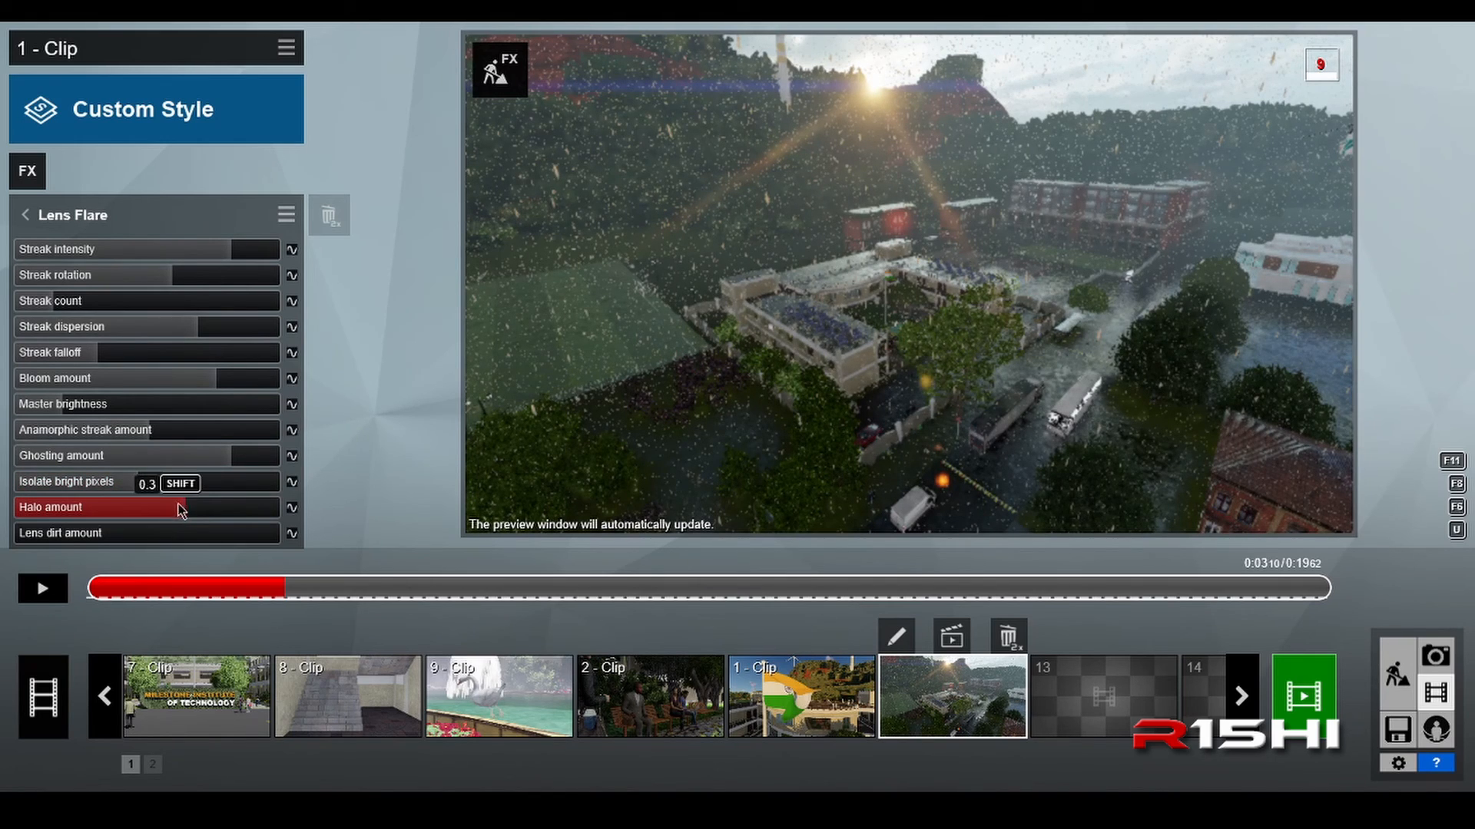
mouse_move(175, 505)
mouse_down()
mouse_move(90, 501)
mouse_move(168, 476)
mouse_move(195, 484)
mouse_up()
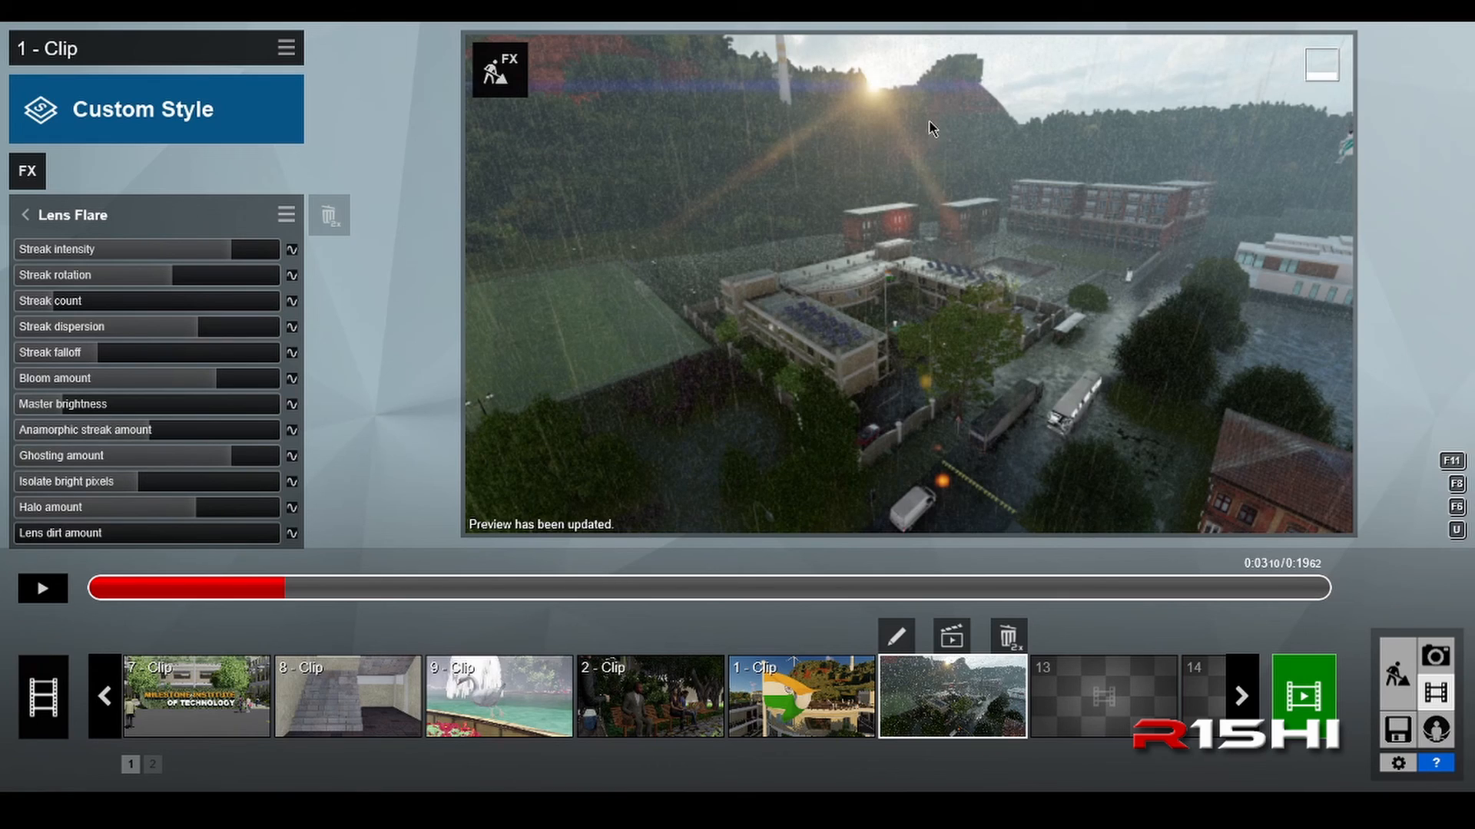
Step: Review the clip's Precipitation effect settings and return to the effects list
click(34, 224)
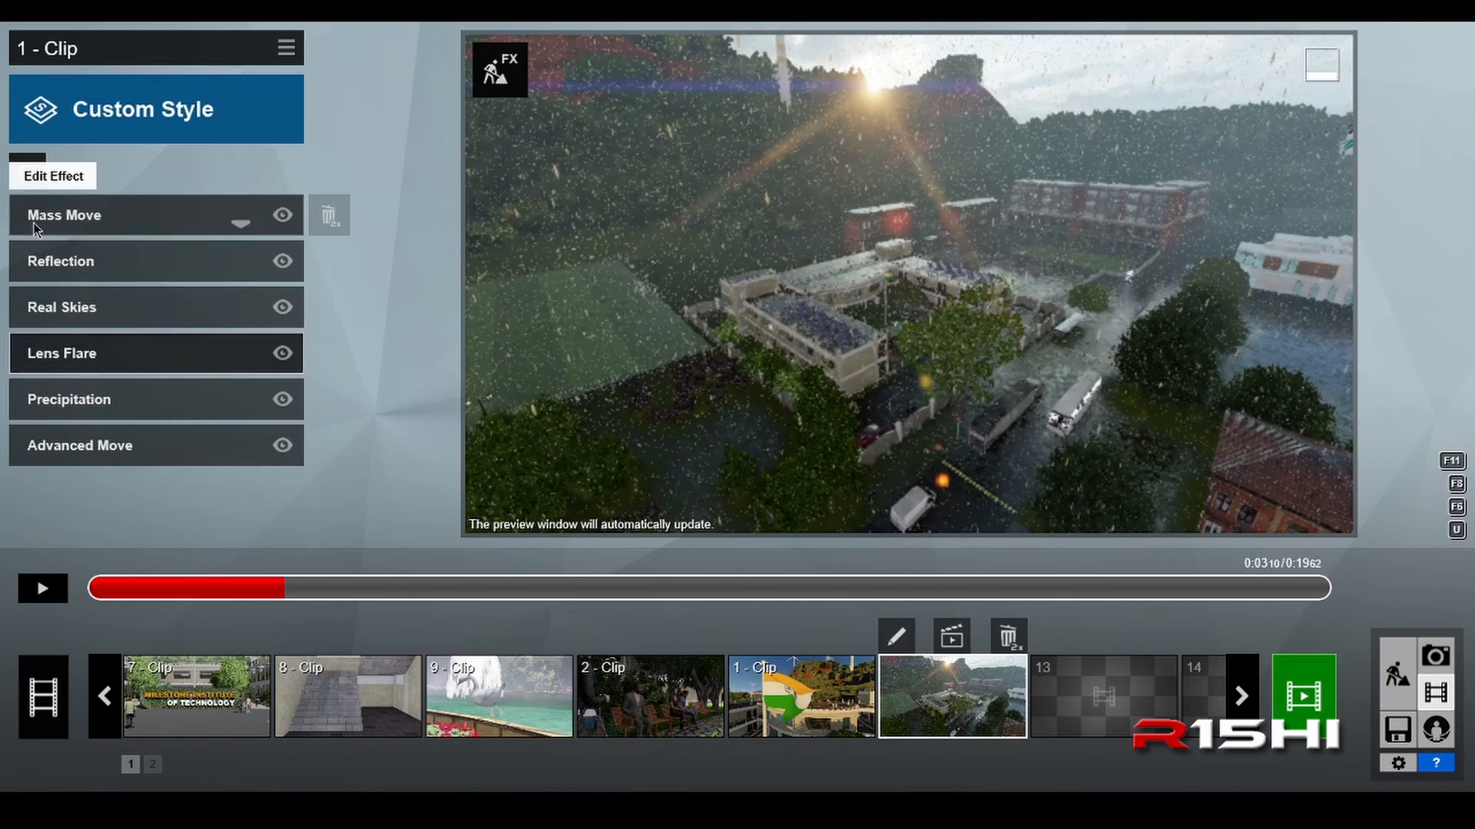
click(140, 414)
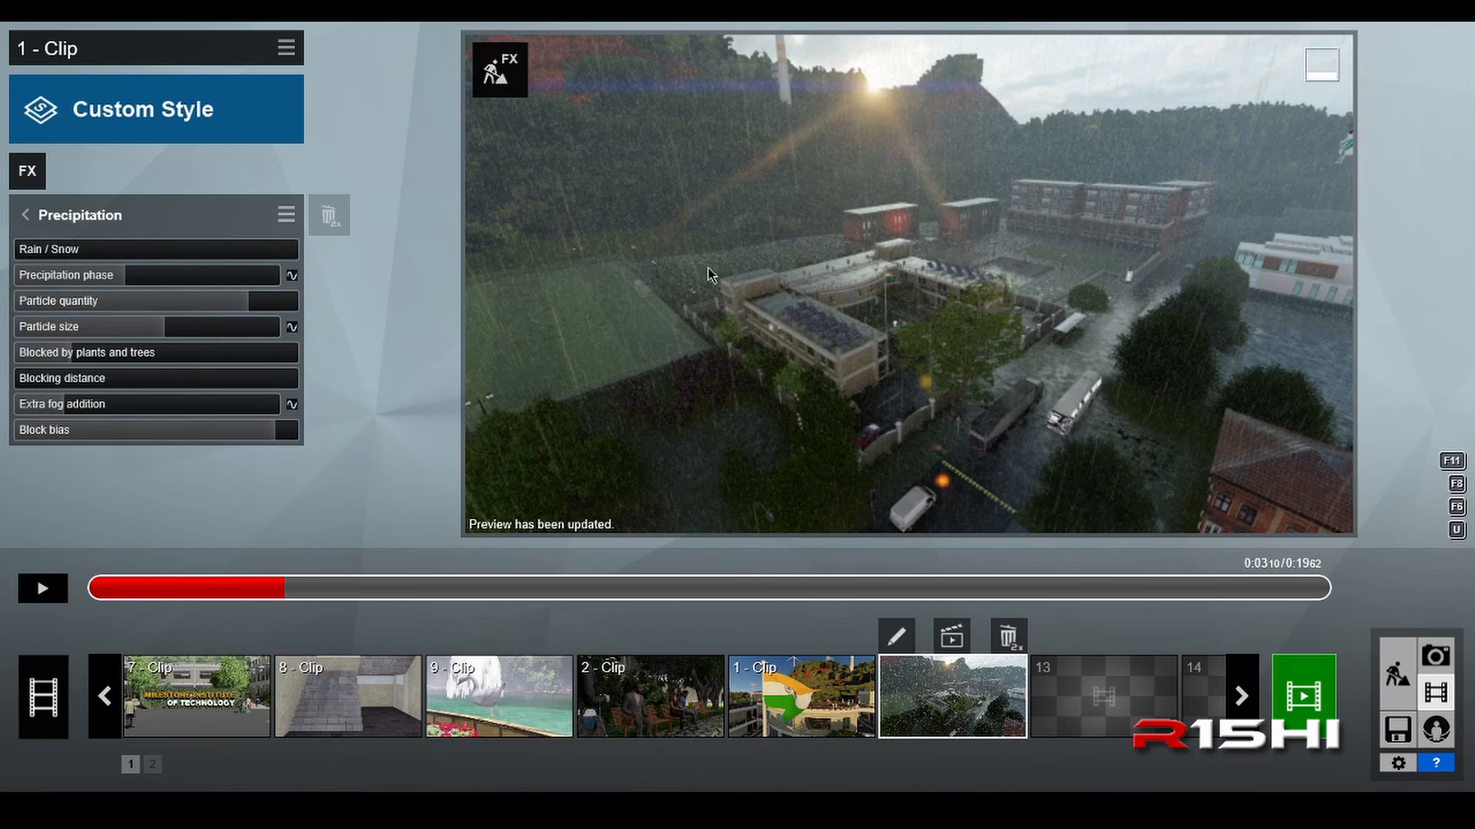
click(27, 215)
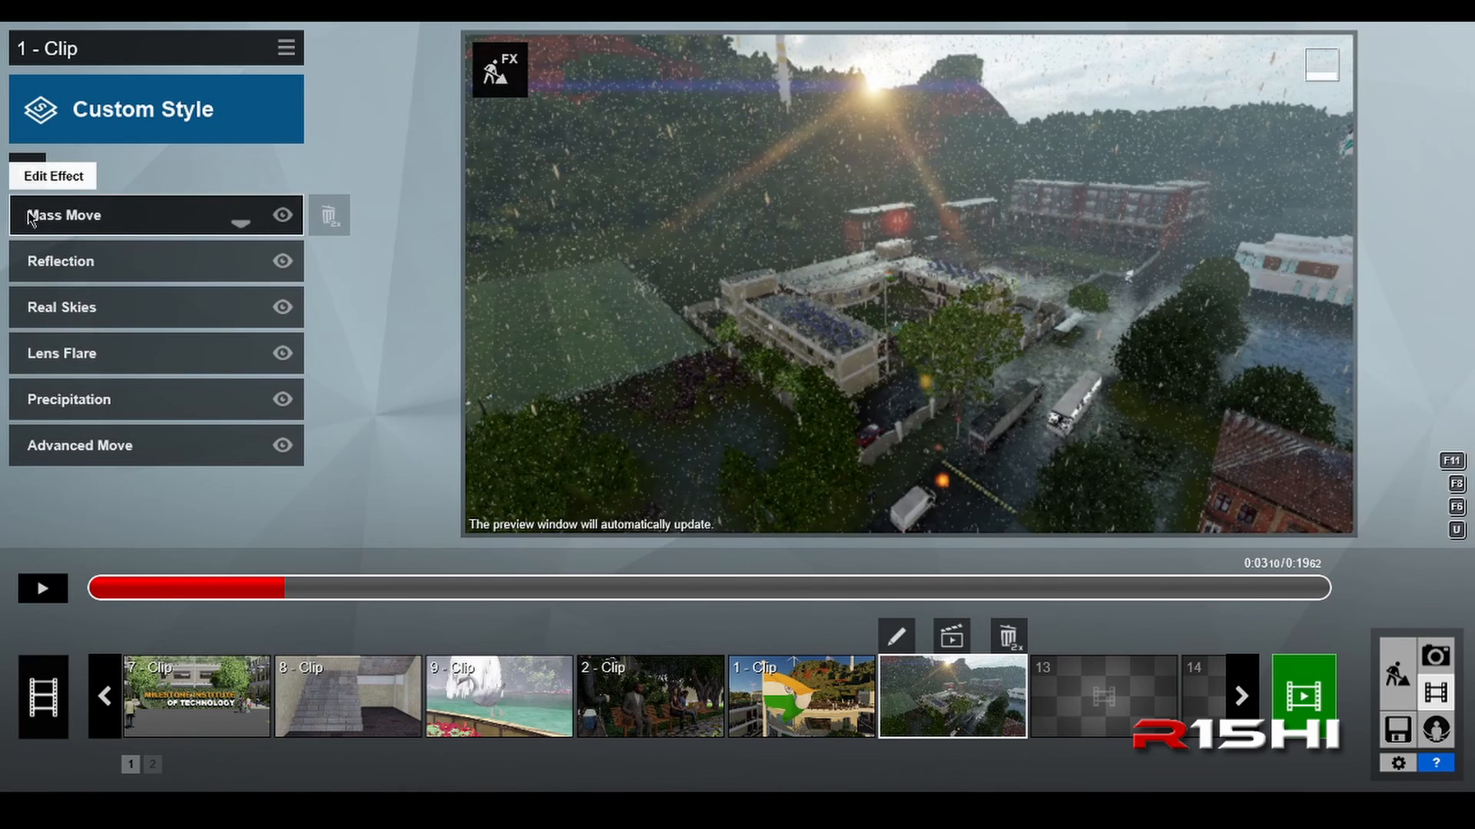
Step: Open the Advanced Move effect's editor, preview the helicopter's flight over the campus, rewind the time to the start and leave the editor
click(158, 455)
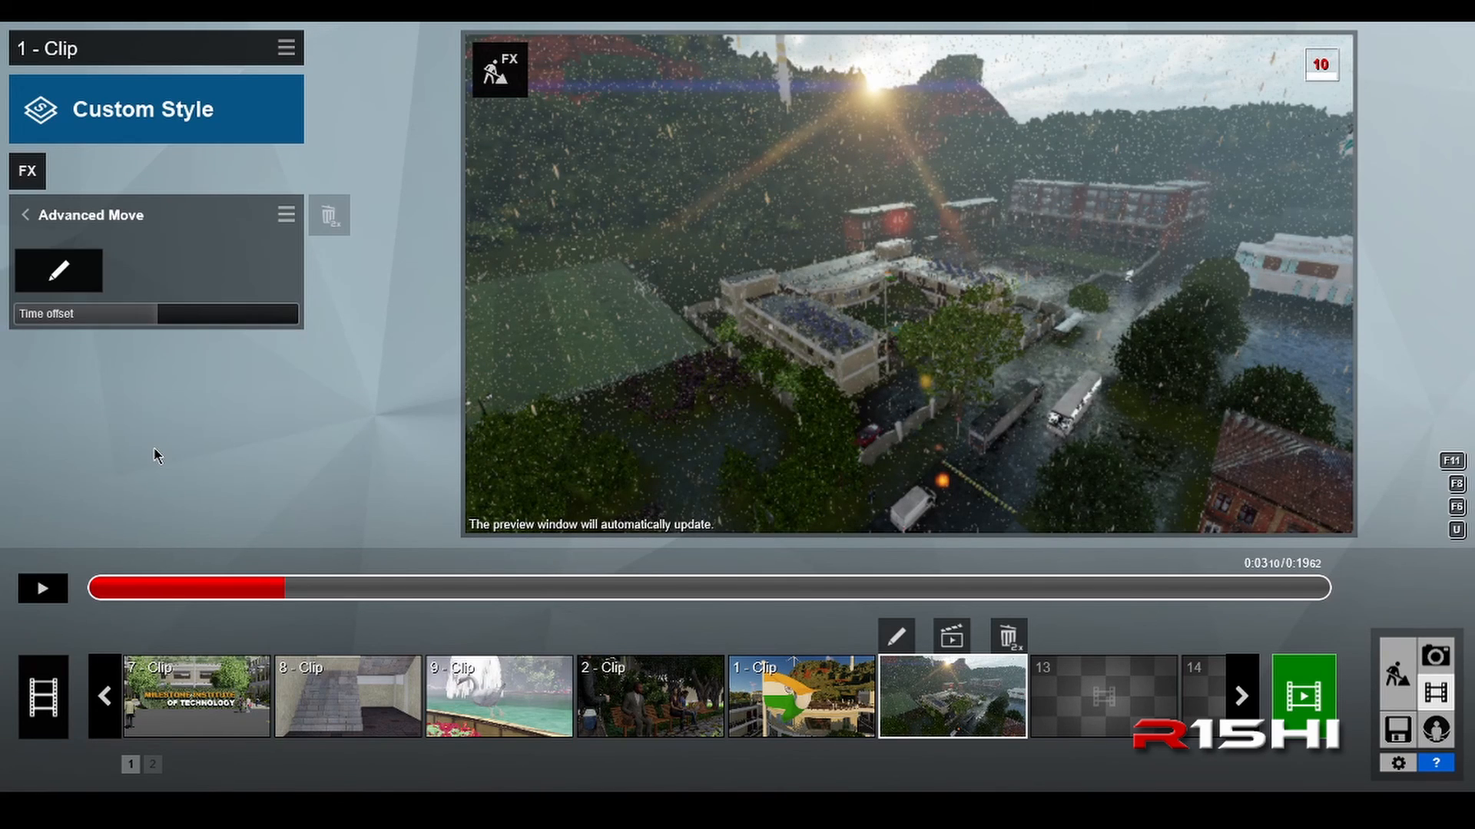
click(60, 271)
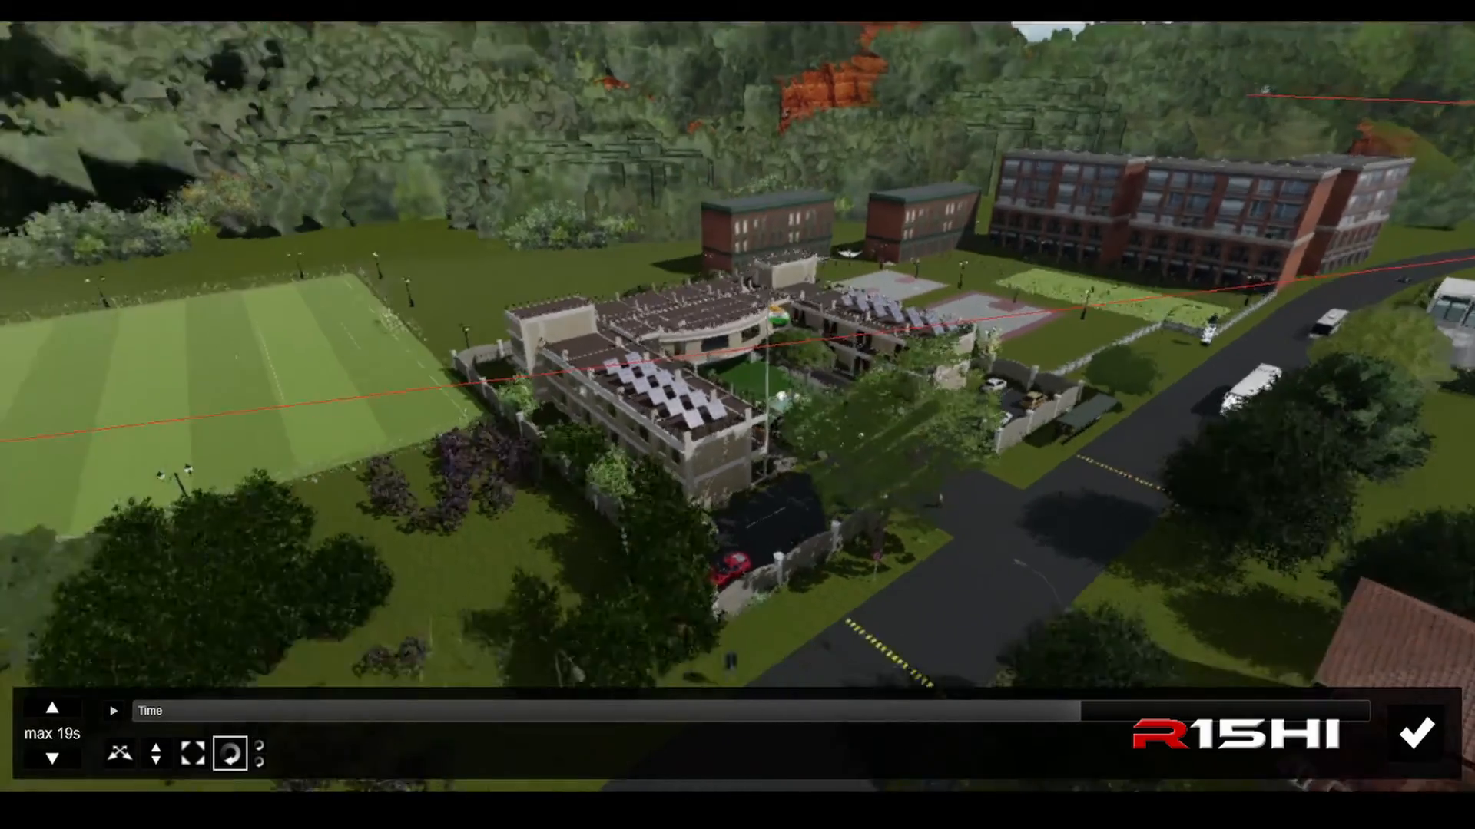
right_drag(653, 199, 593, 269)
key(s)
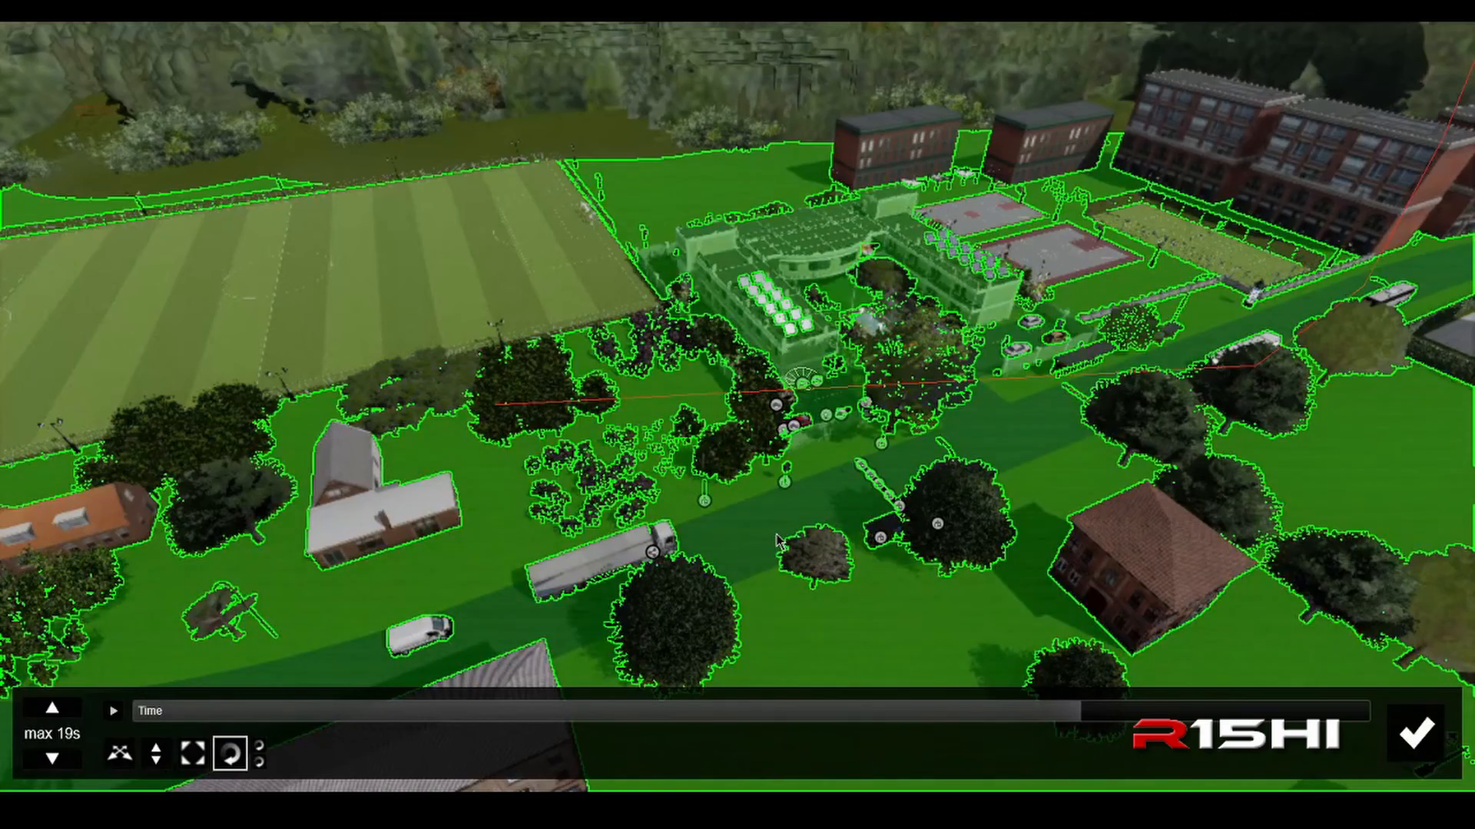
scroll(776, 536, down, 2)
mouse_move(1071, 707)
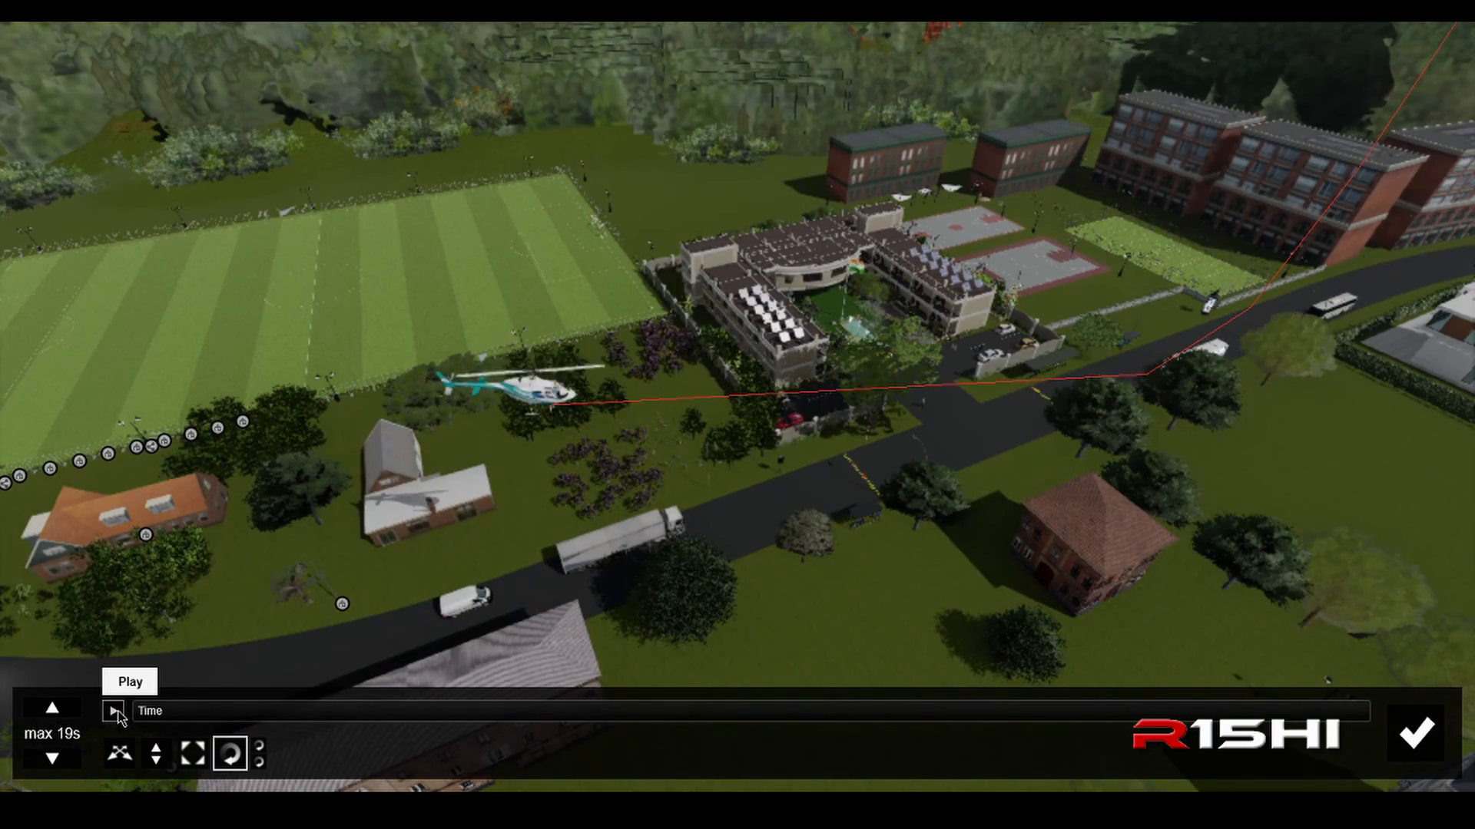
click(115, 713)
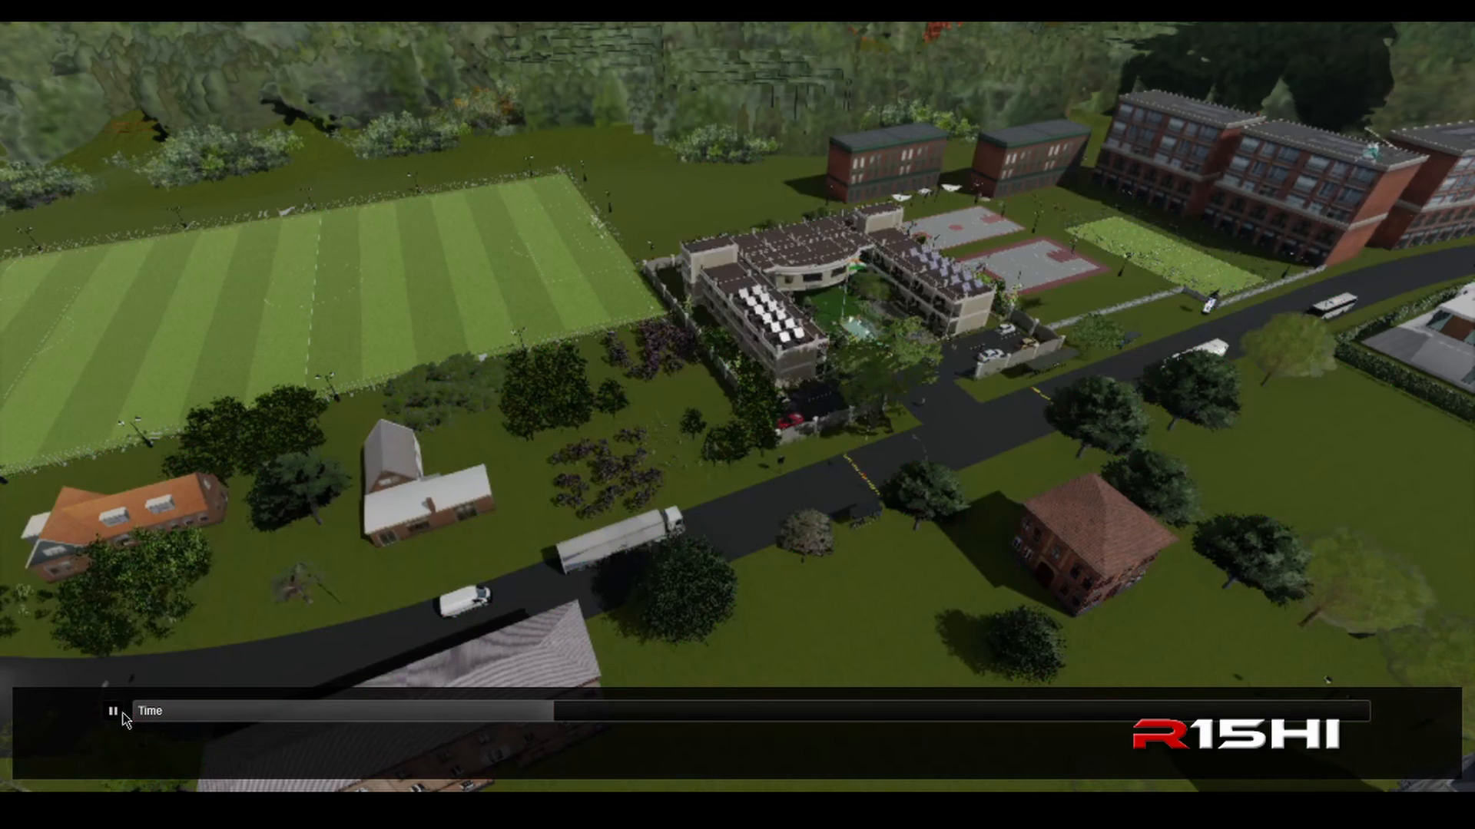
click(113, 711)
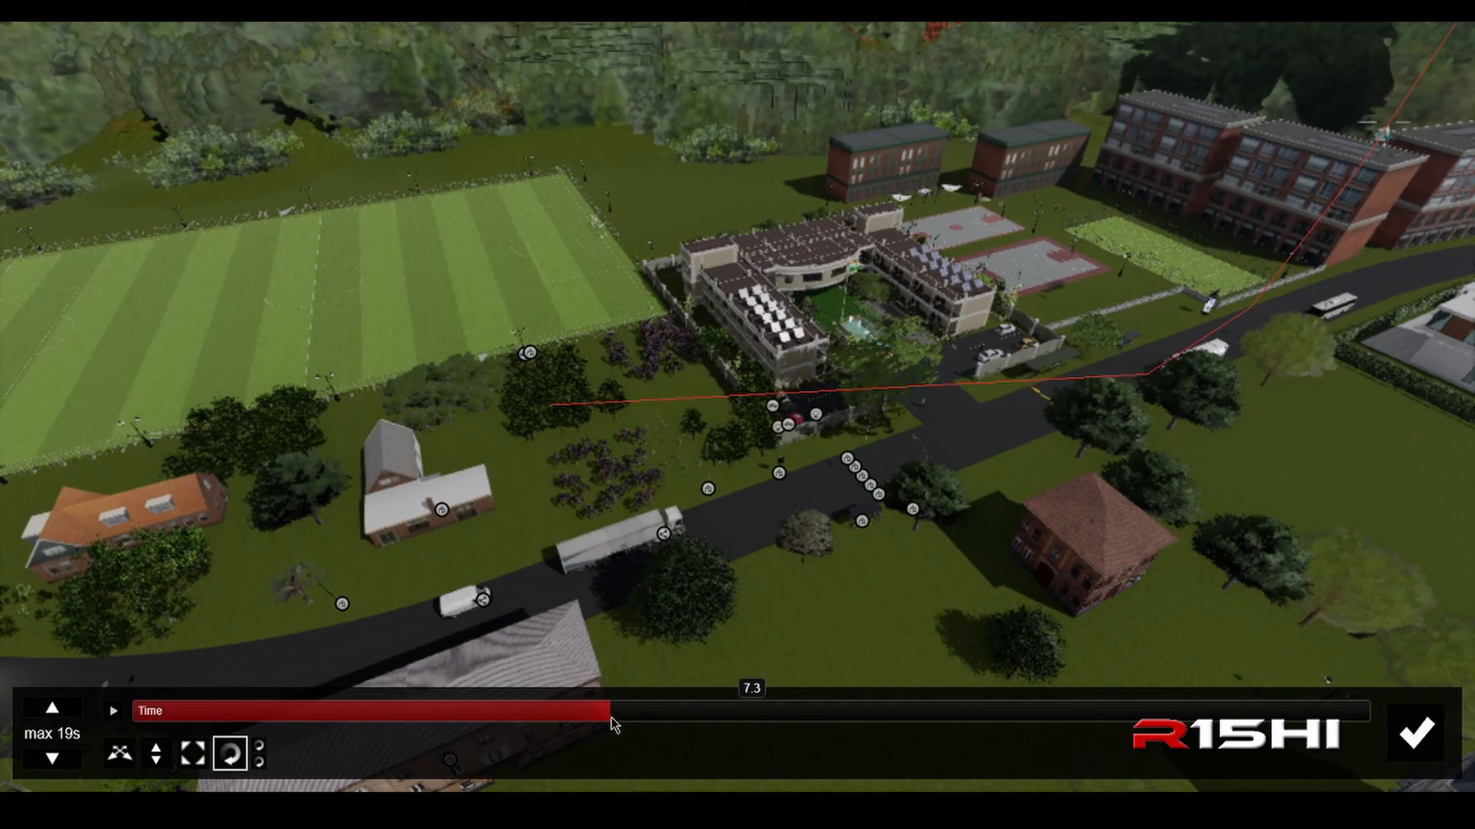
drag(610, 721, 83, 735)
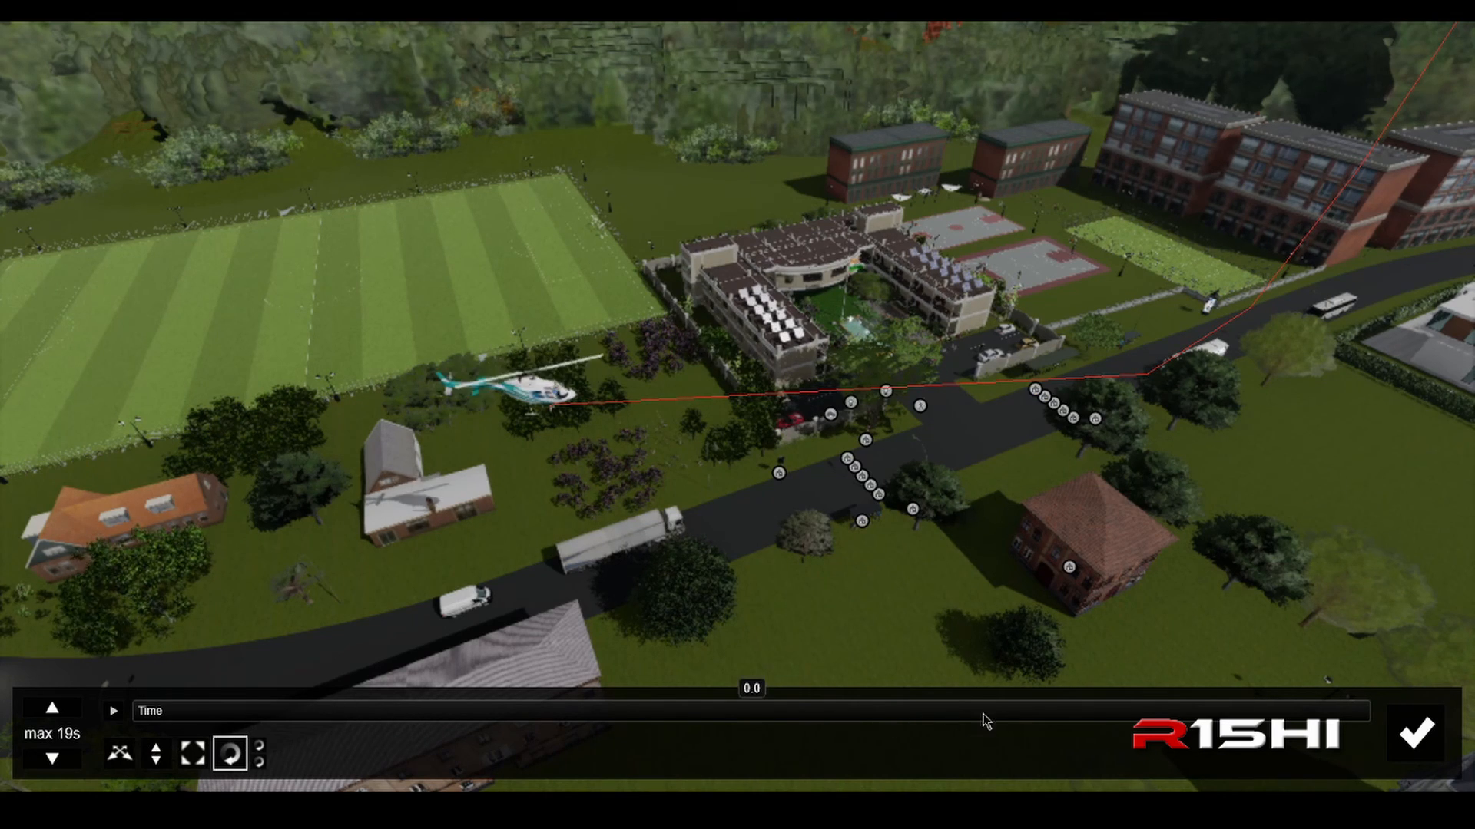
click(1422, 742)
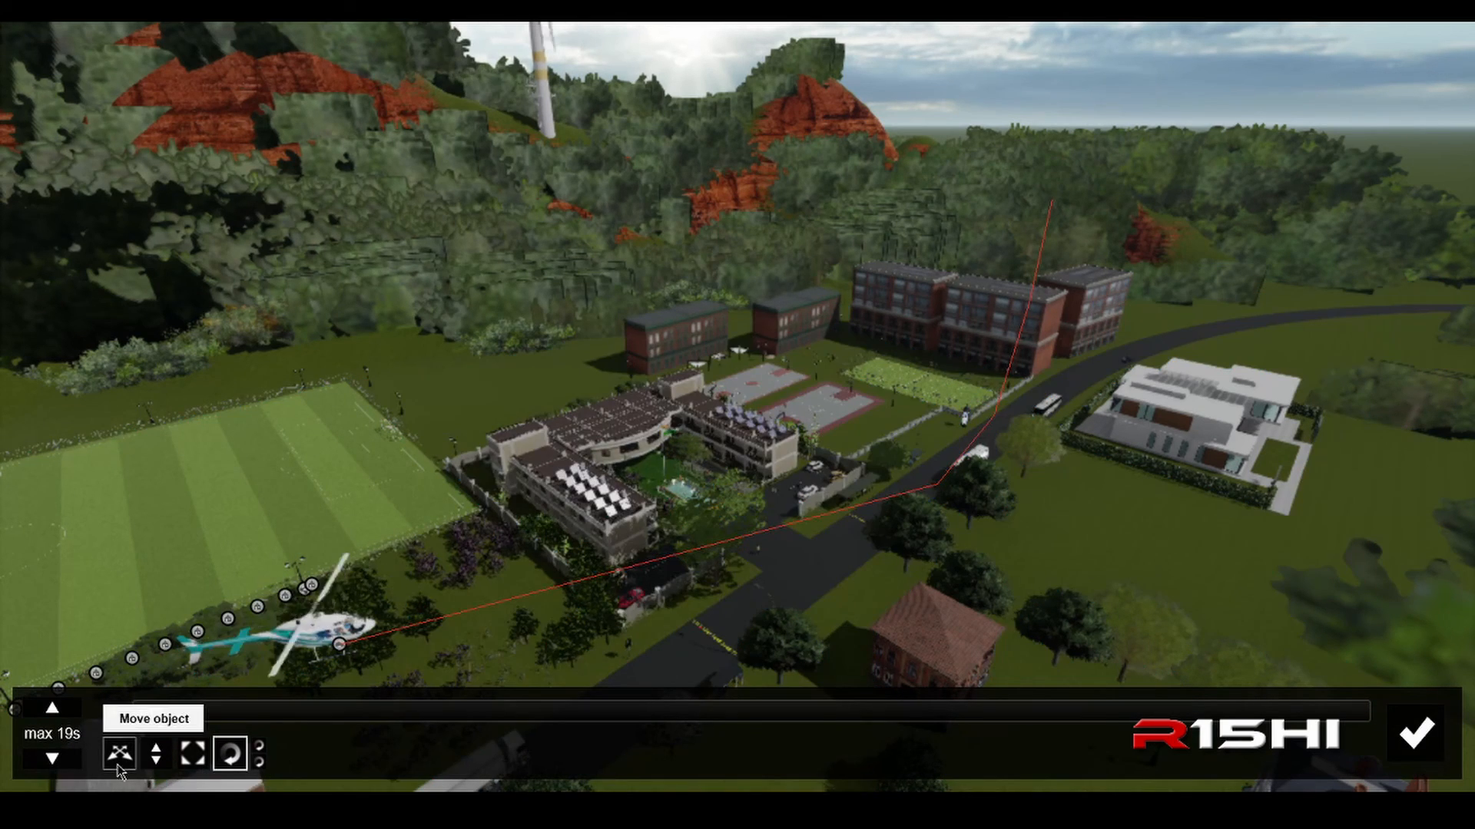
Step: Check the helicopter's flight path in the Advanced Move editor with the time set near the end
click(1298, 712)
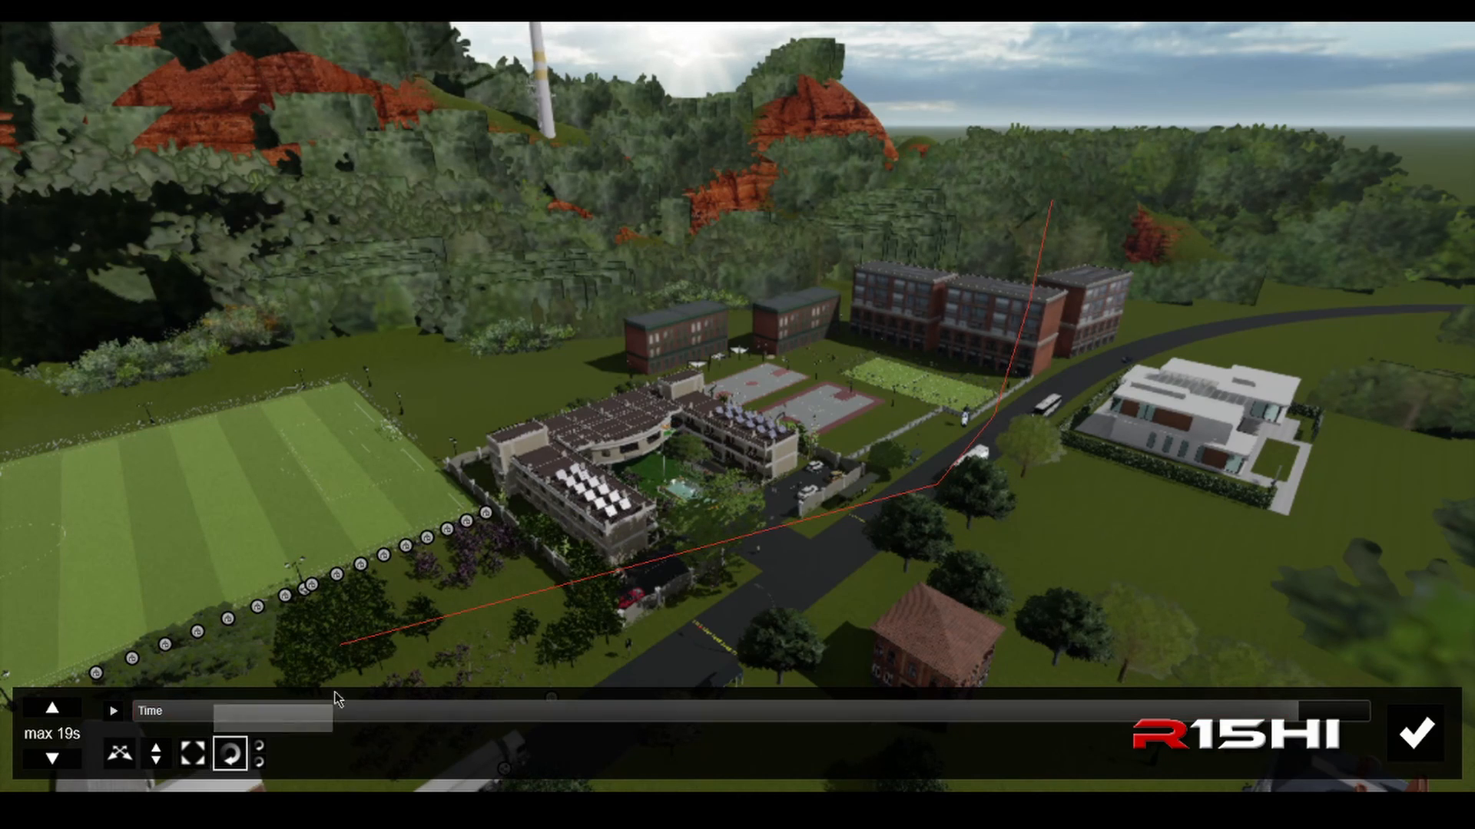
key(d)
right_drag(949, 454, 942, 573)
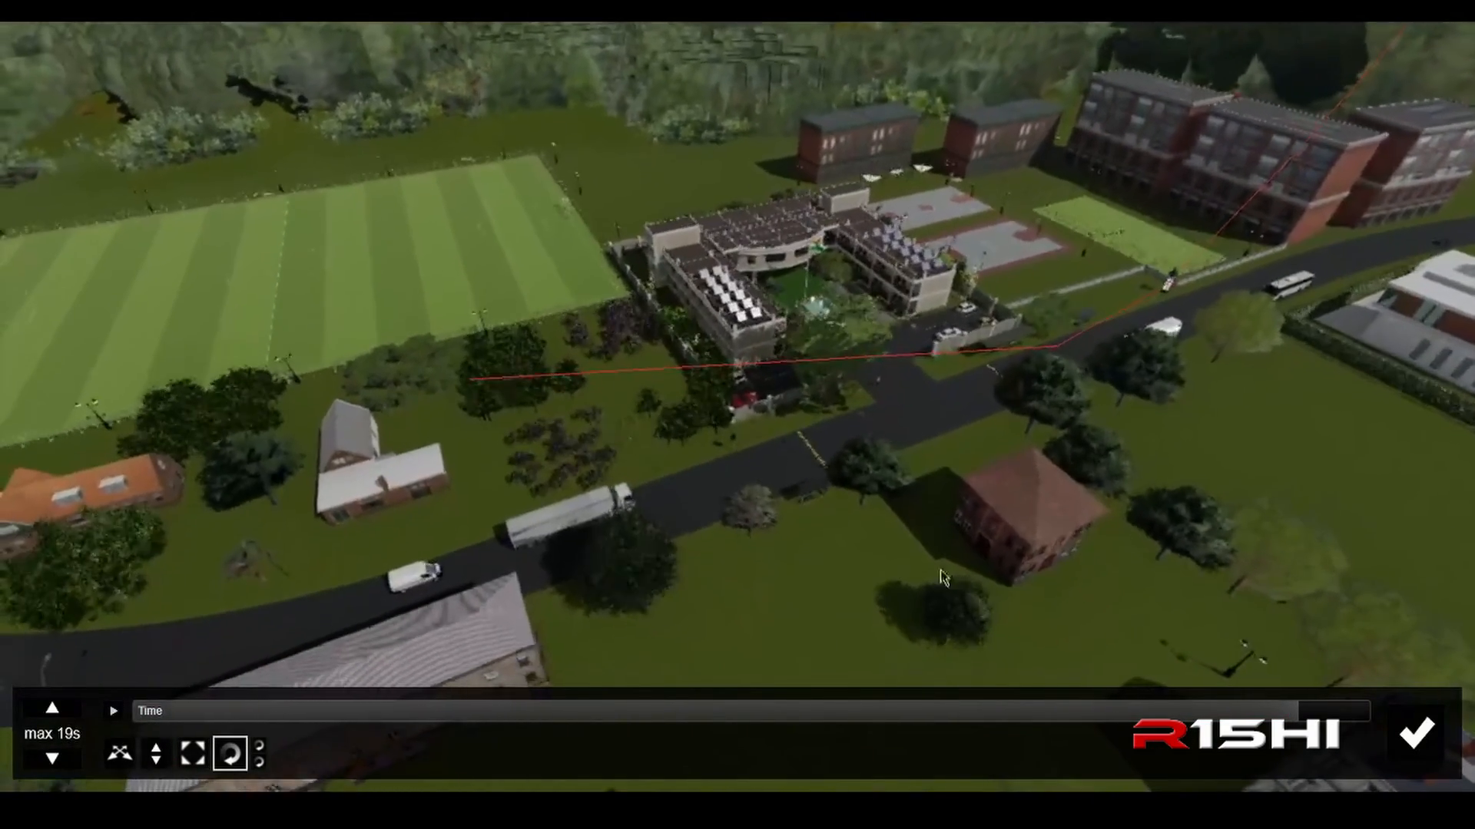
Step: Rotate the helicopter's heading slightly at a point early in its Advanced Move path and accept the edit
drag(1290, 711, 192, 748)
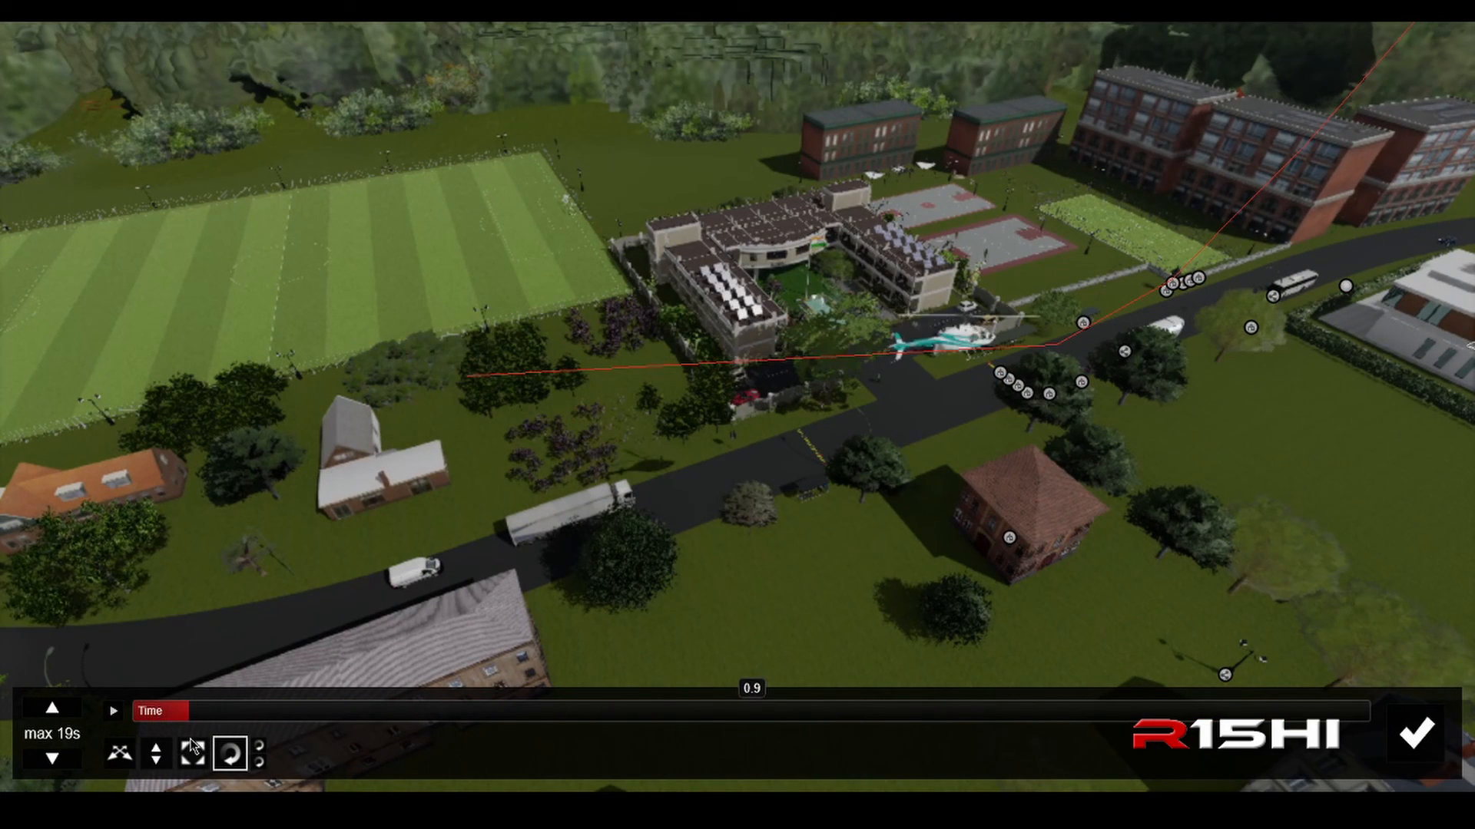
click(232, 756)
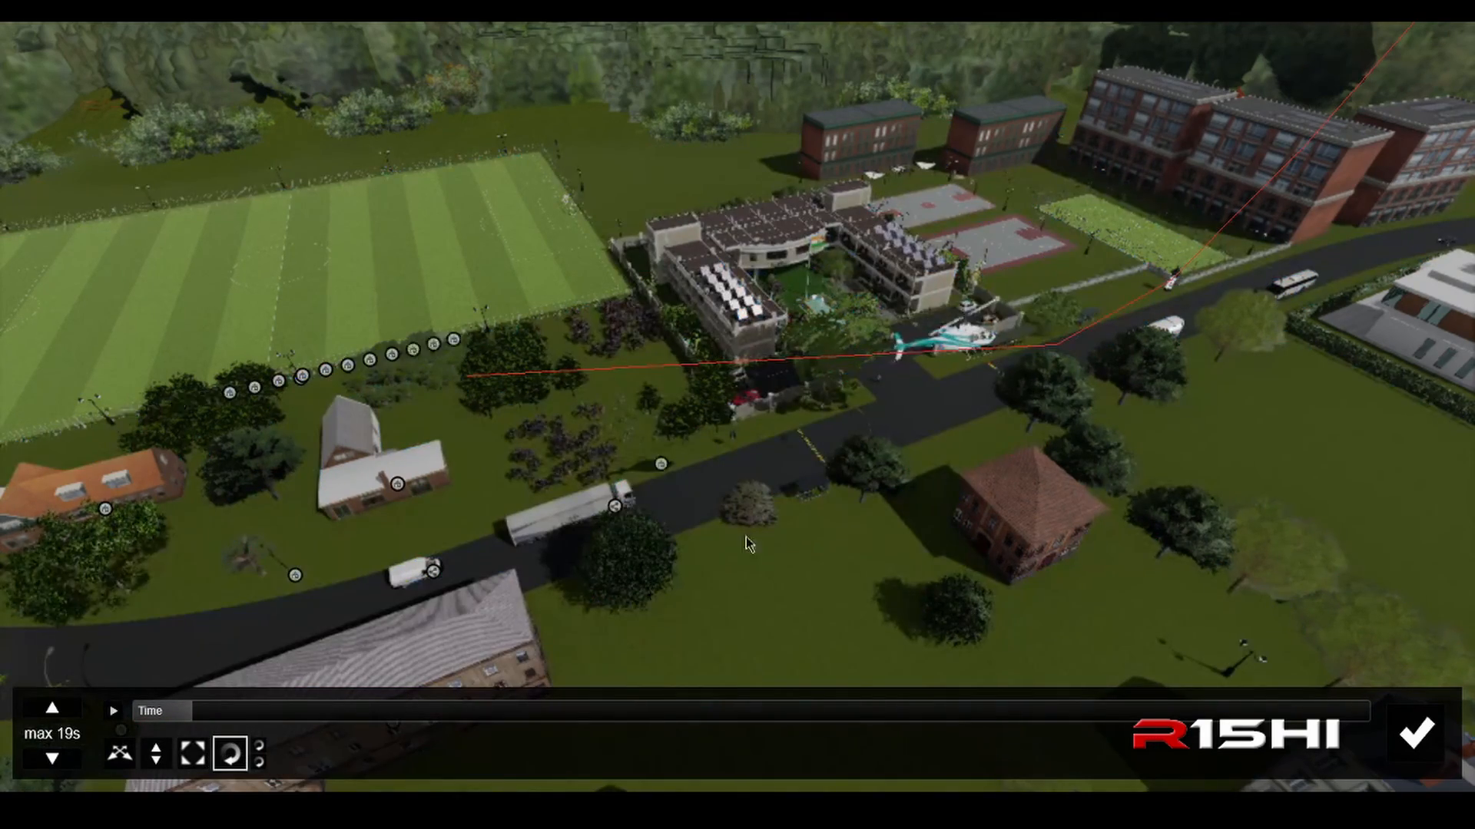
key(w)
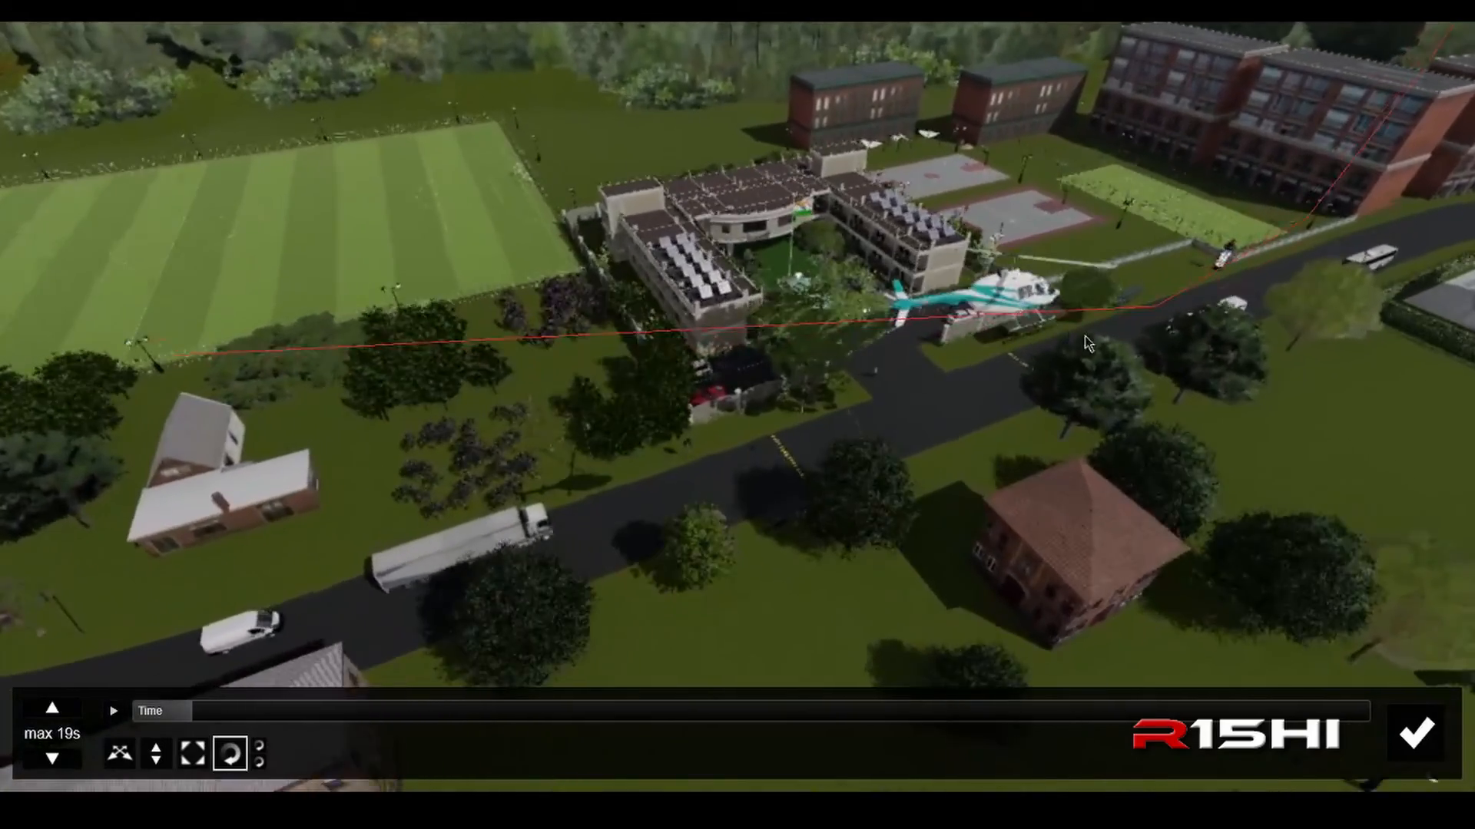
right_drag(1090, 342, 662, 369)
key(s)
key(d)
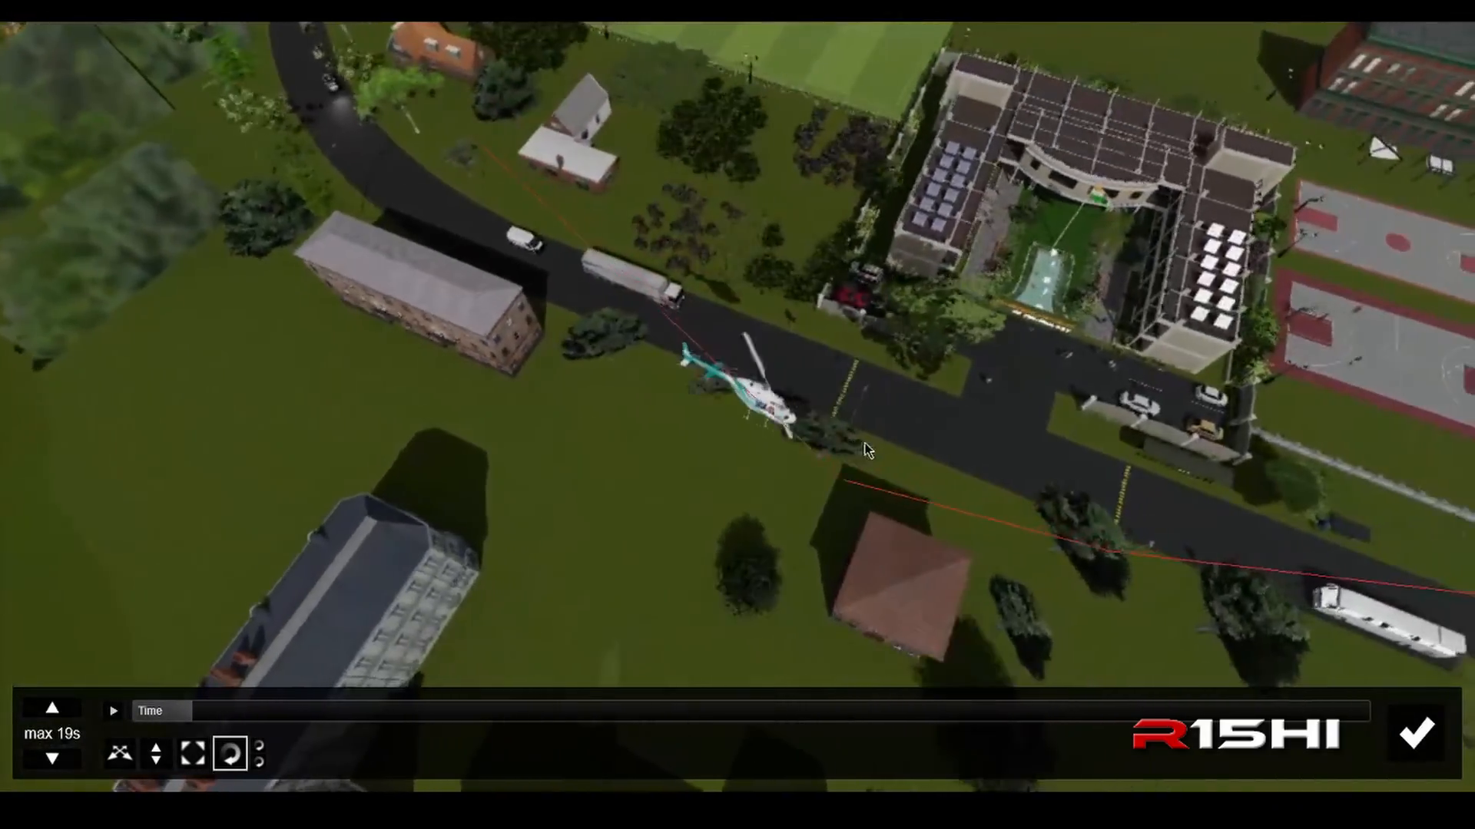
key(w)
key(a)
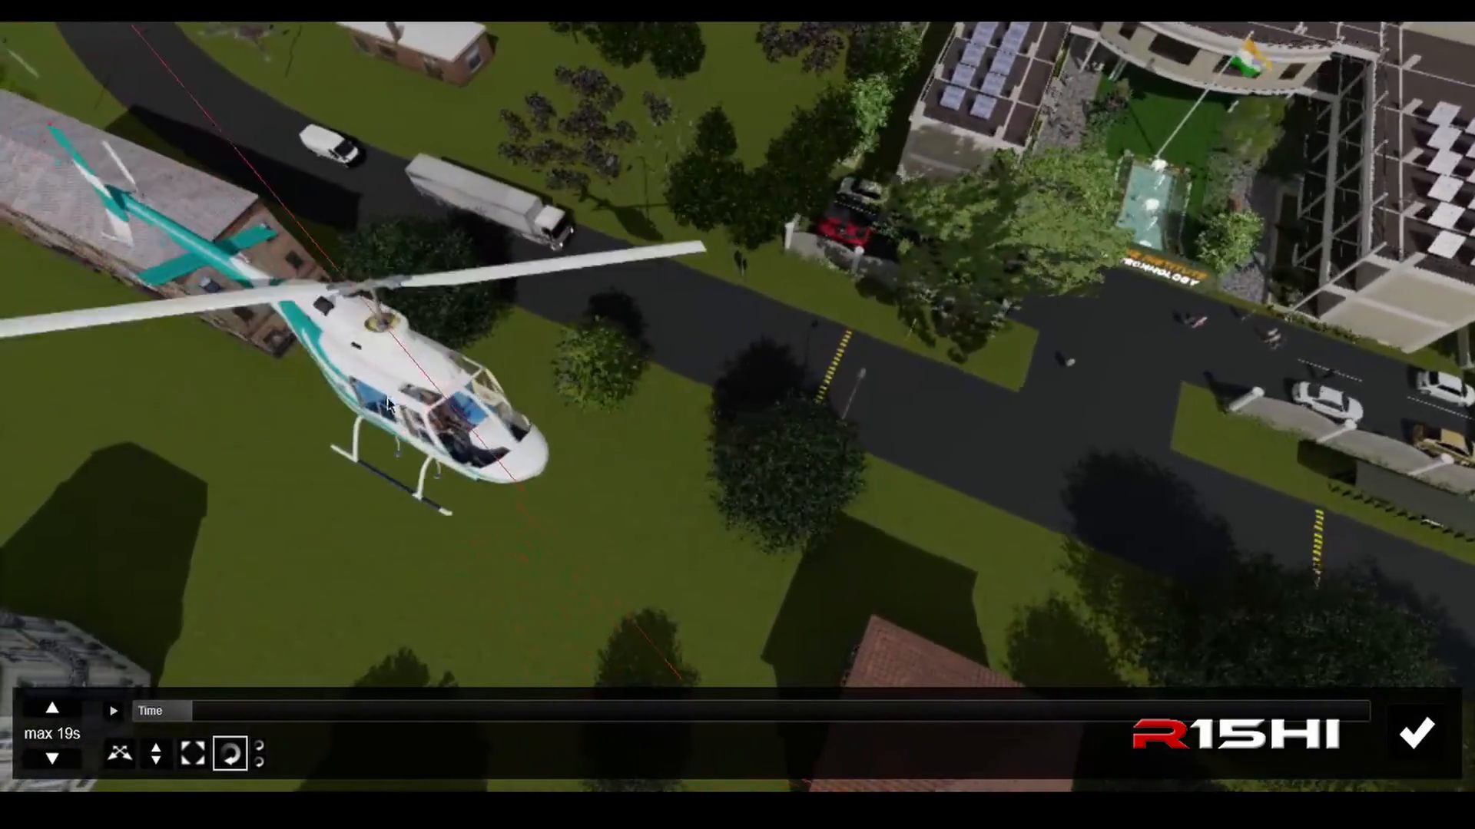
key(a)
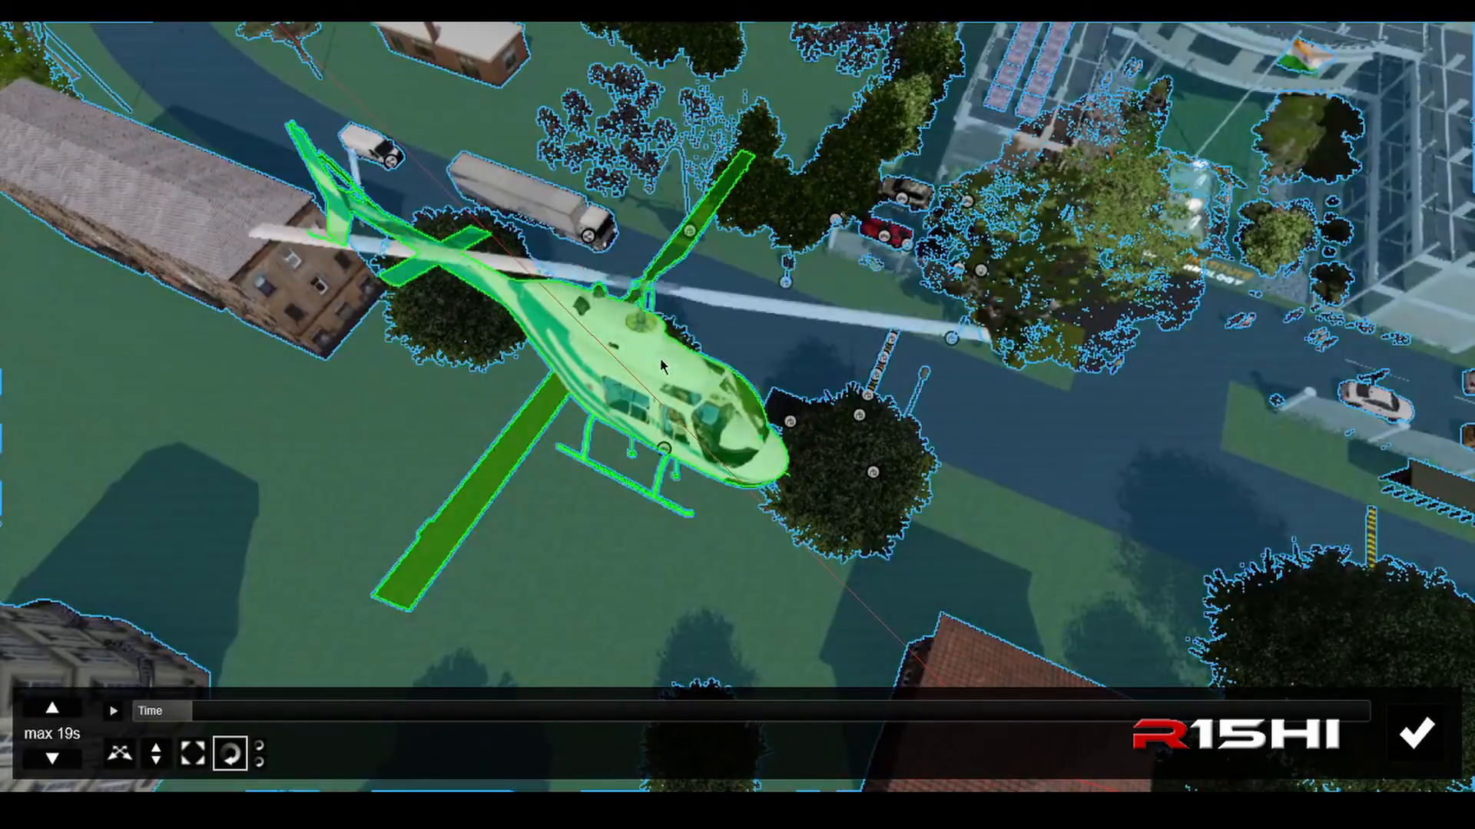
click(660, 368)
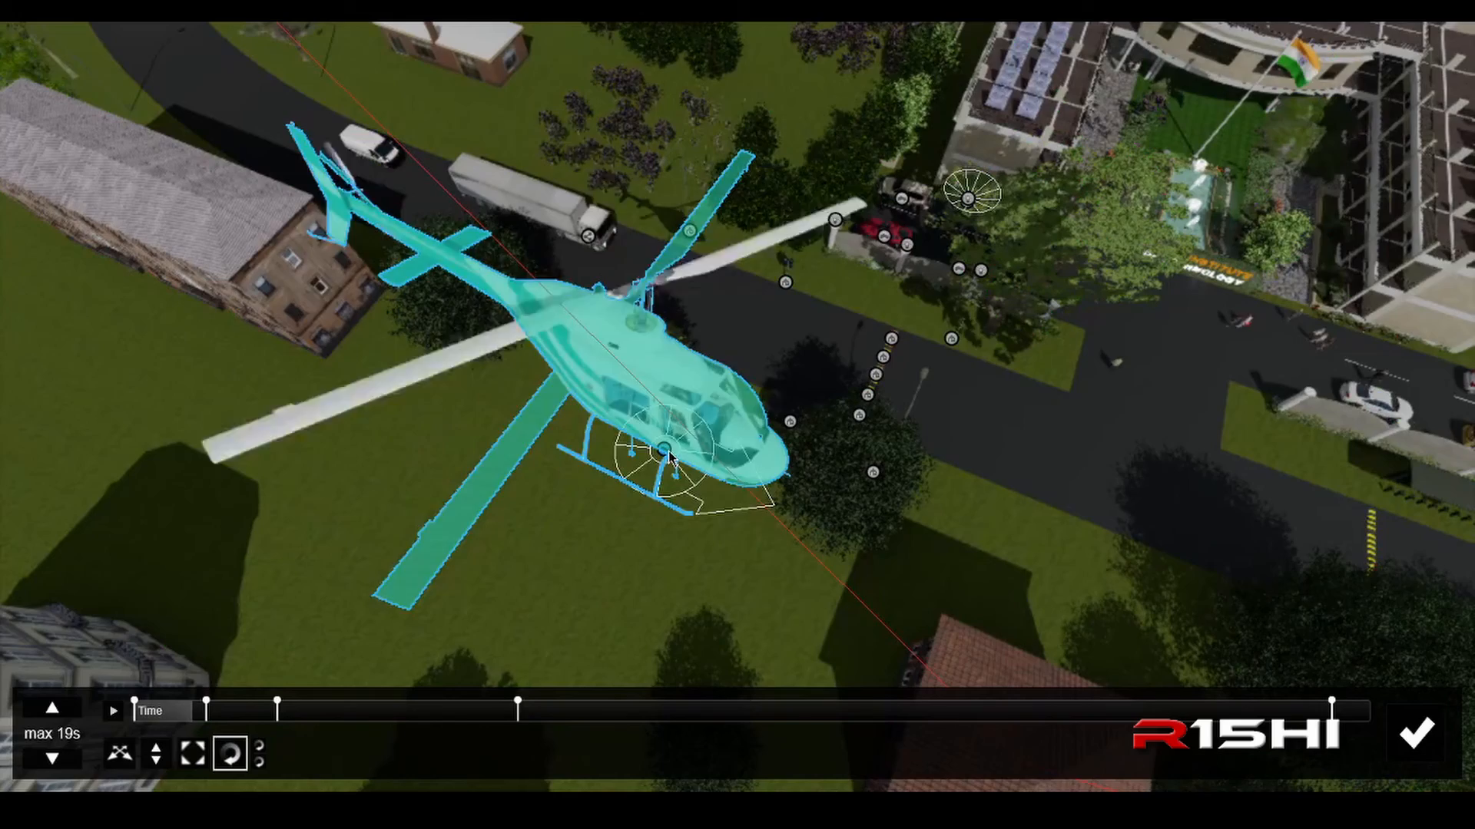
mouse_move(664, 449)
mouse_down()
mouse_move(699, 450)
mouse_move(690, 461)
mouse_up()
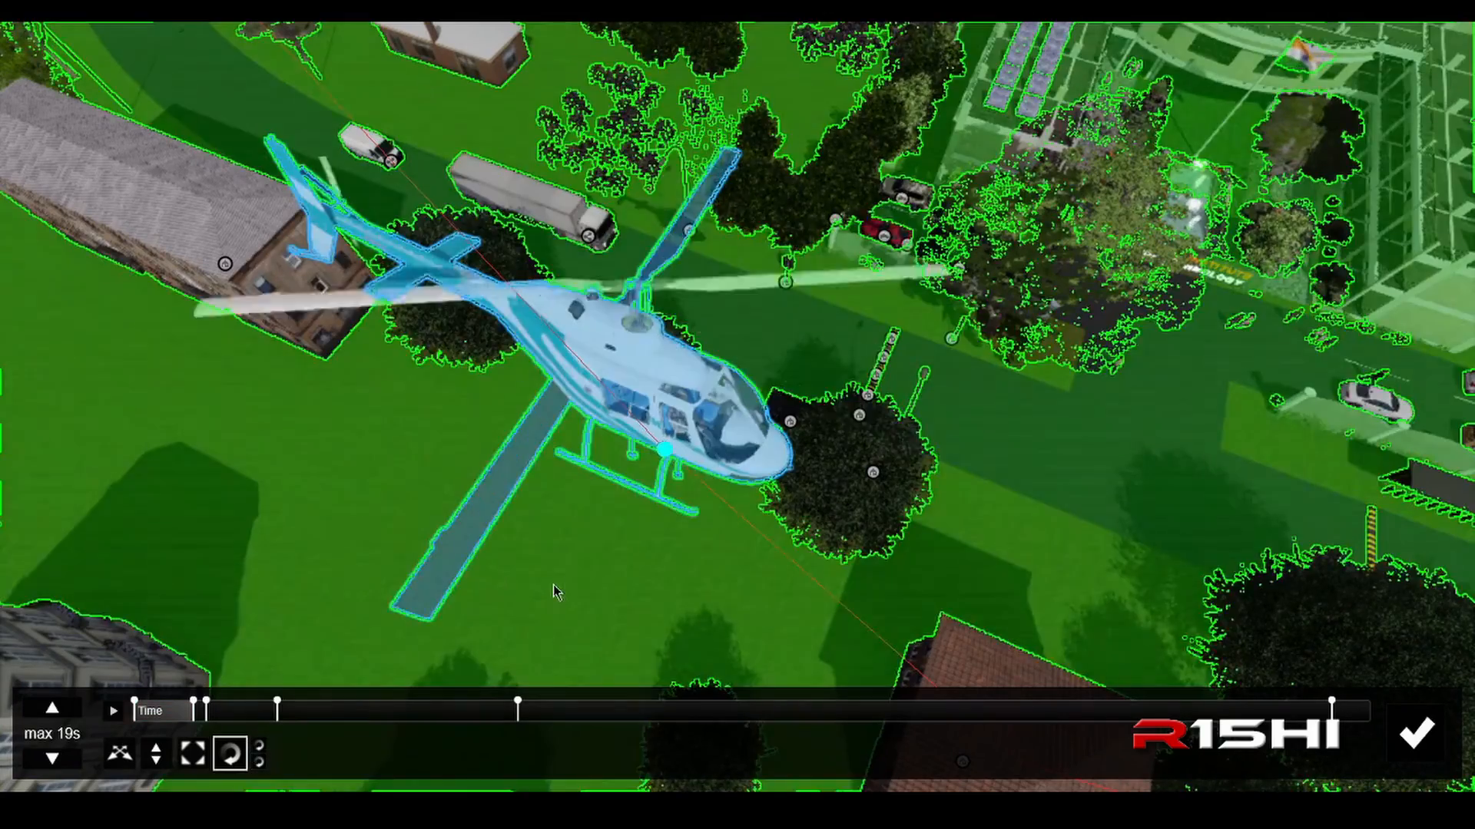
click(553, 592)
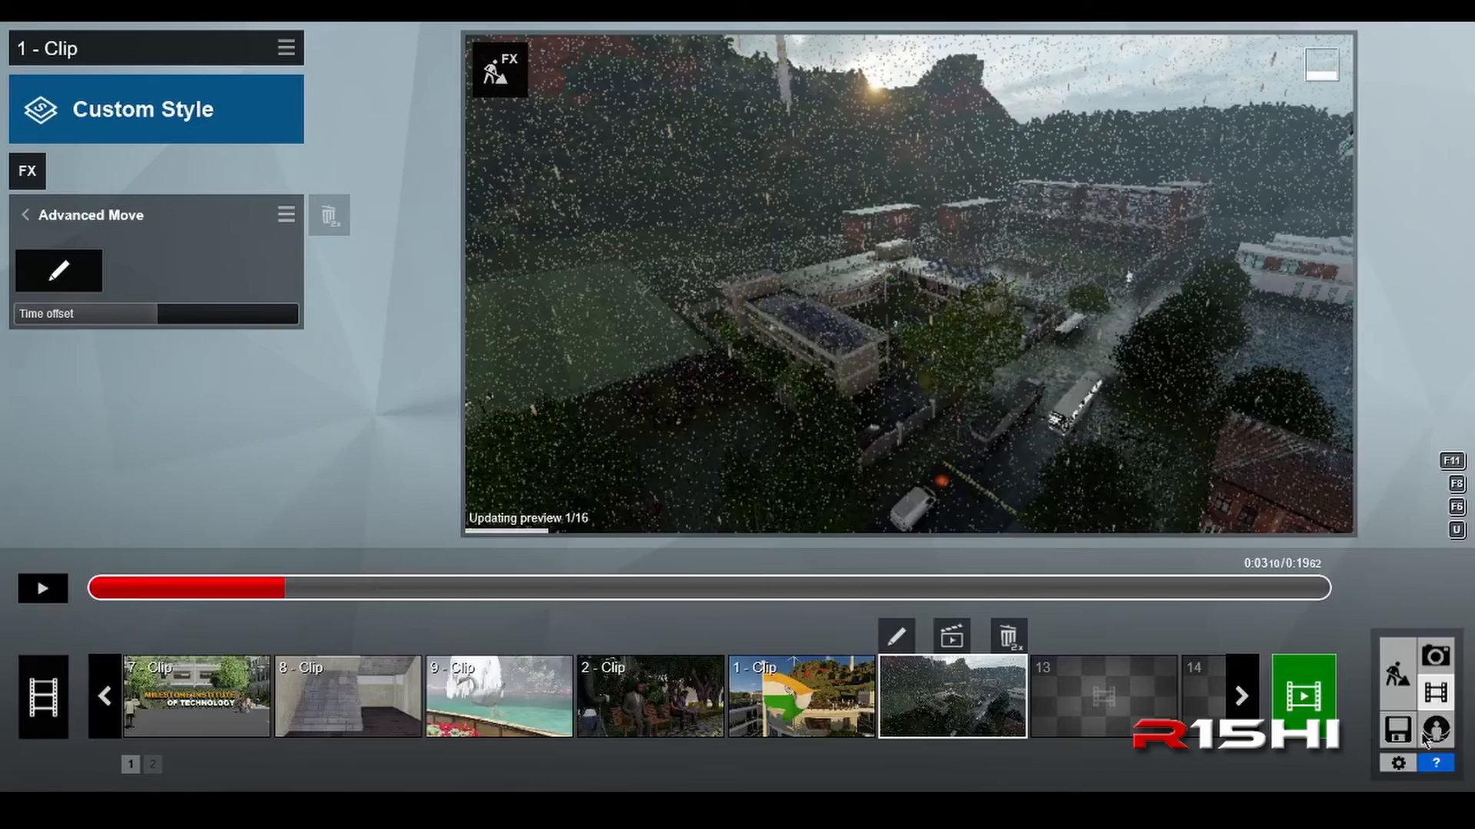
click(1415, 733)
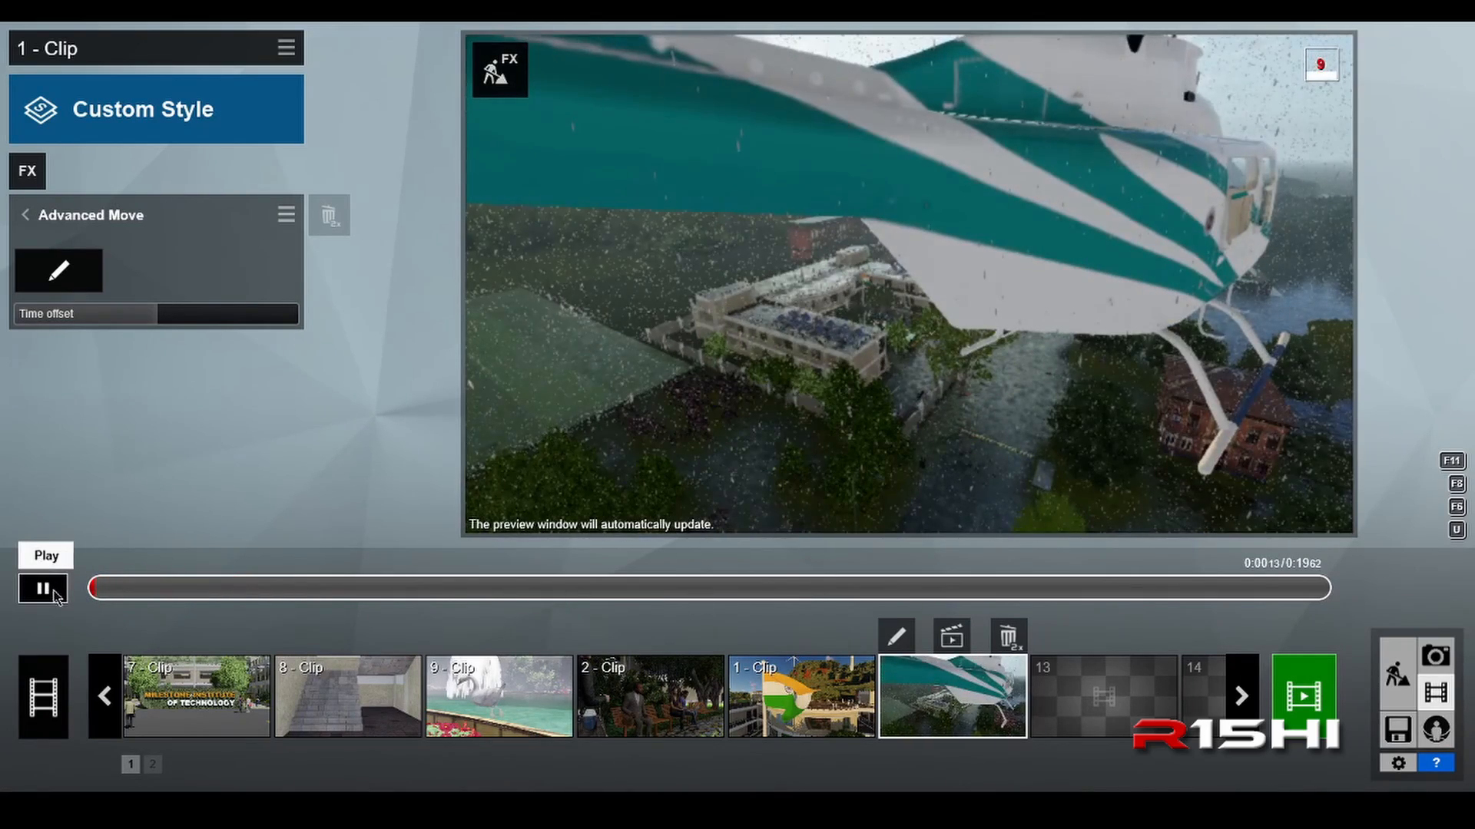
Step: Play the clip to check the helicopter's flight, pause at about 0:05 and return to the effects list
click(57, 597)
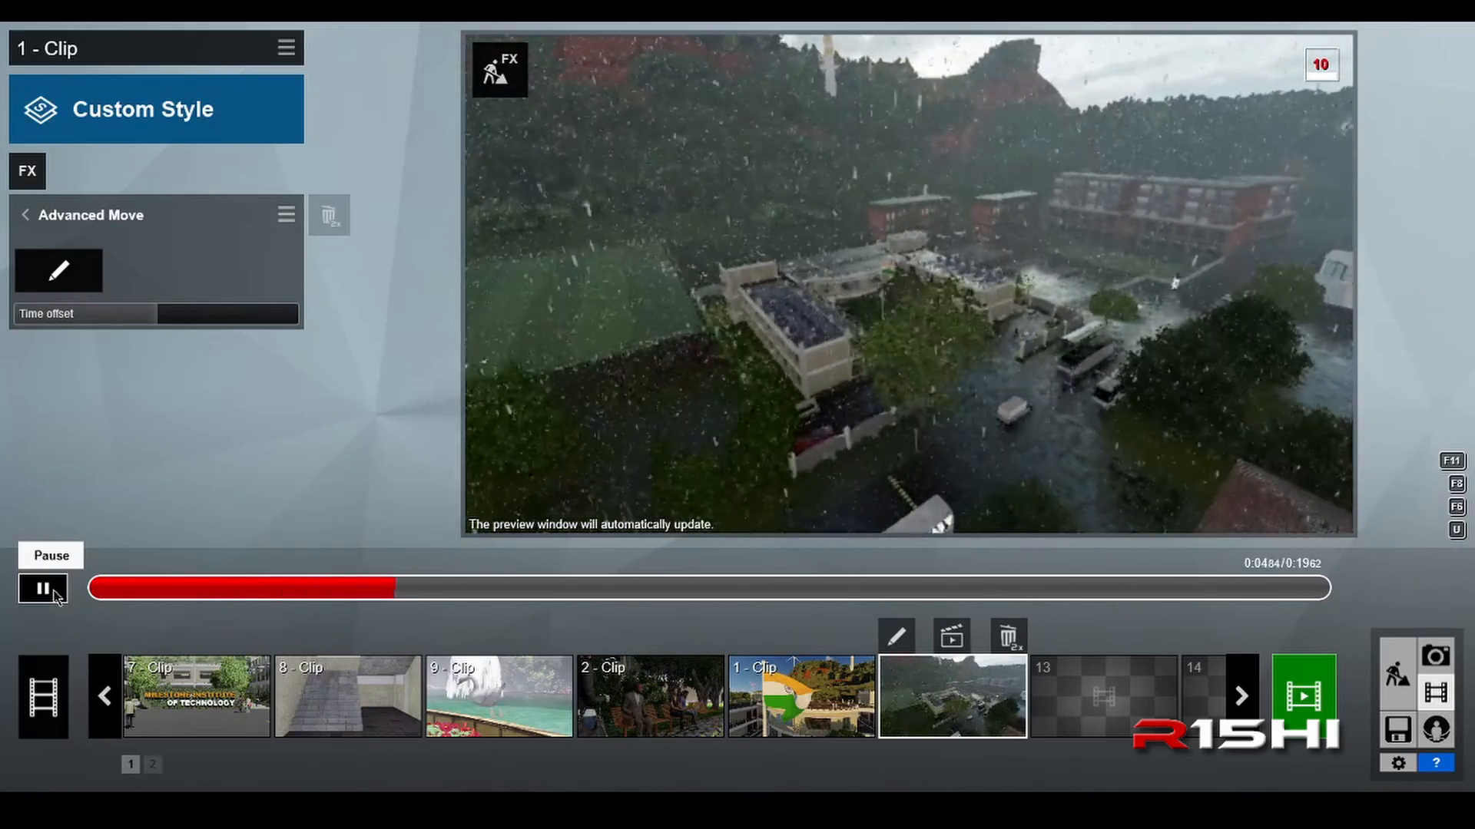
click(57, 597)
click(100, 218)
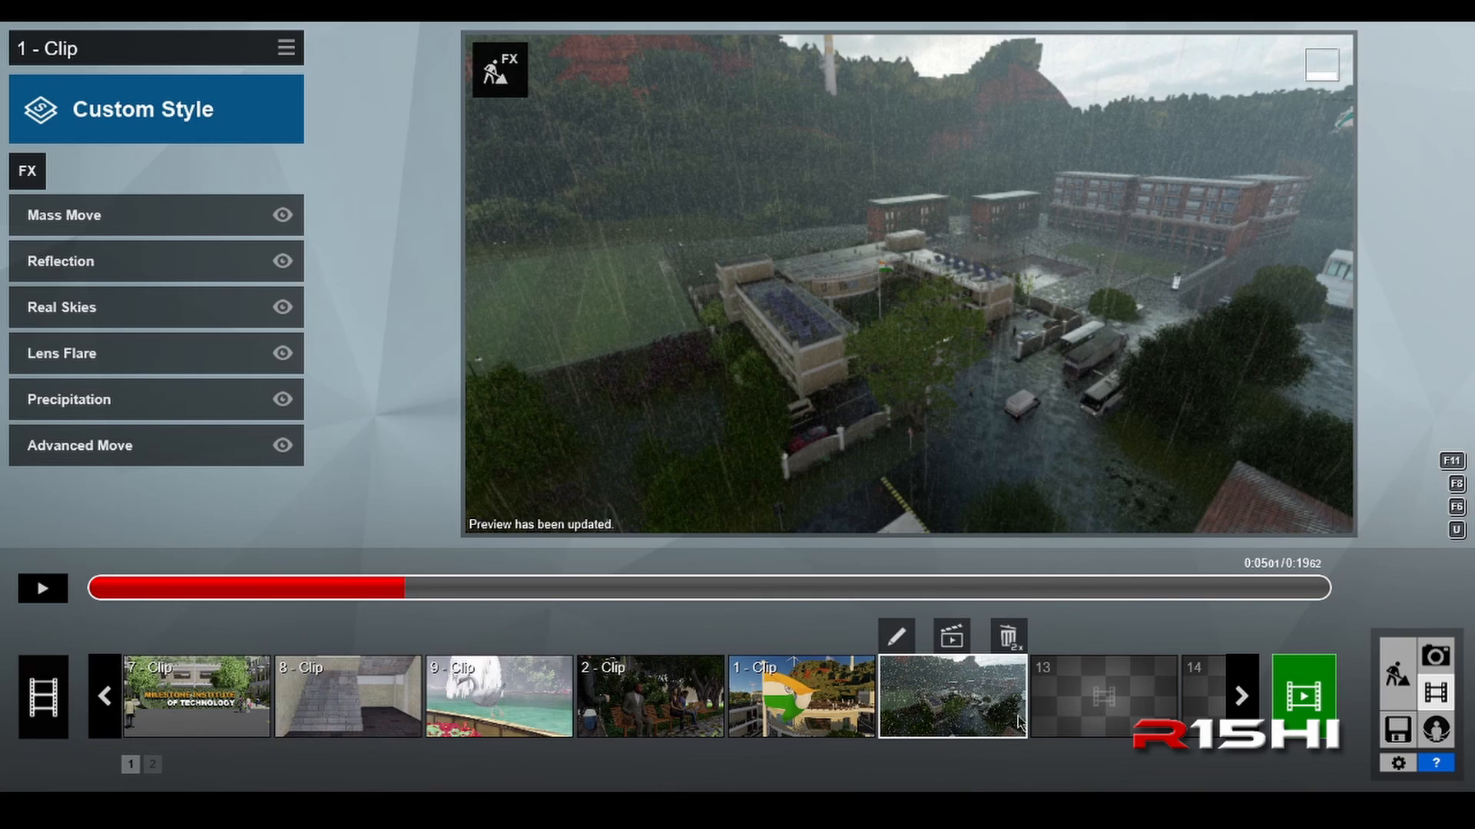
Step: Browse through the movie's clip strip in both directions to review all clips
click(1242, 697)
click(1242, 697)
click(1241, 698)
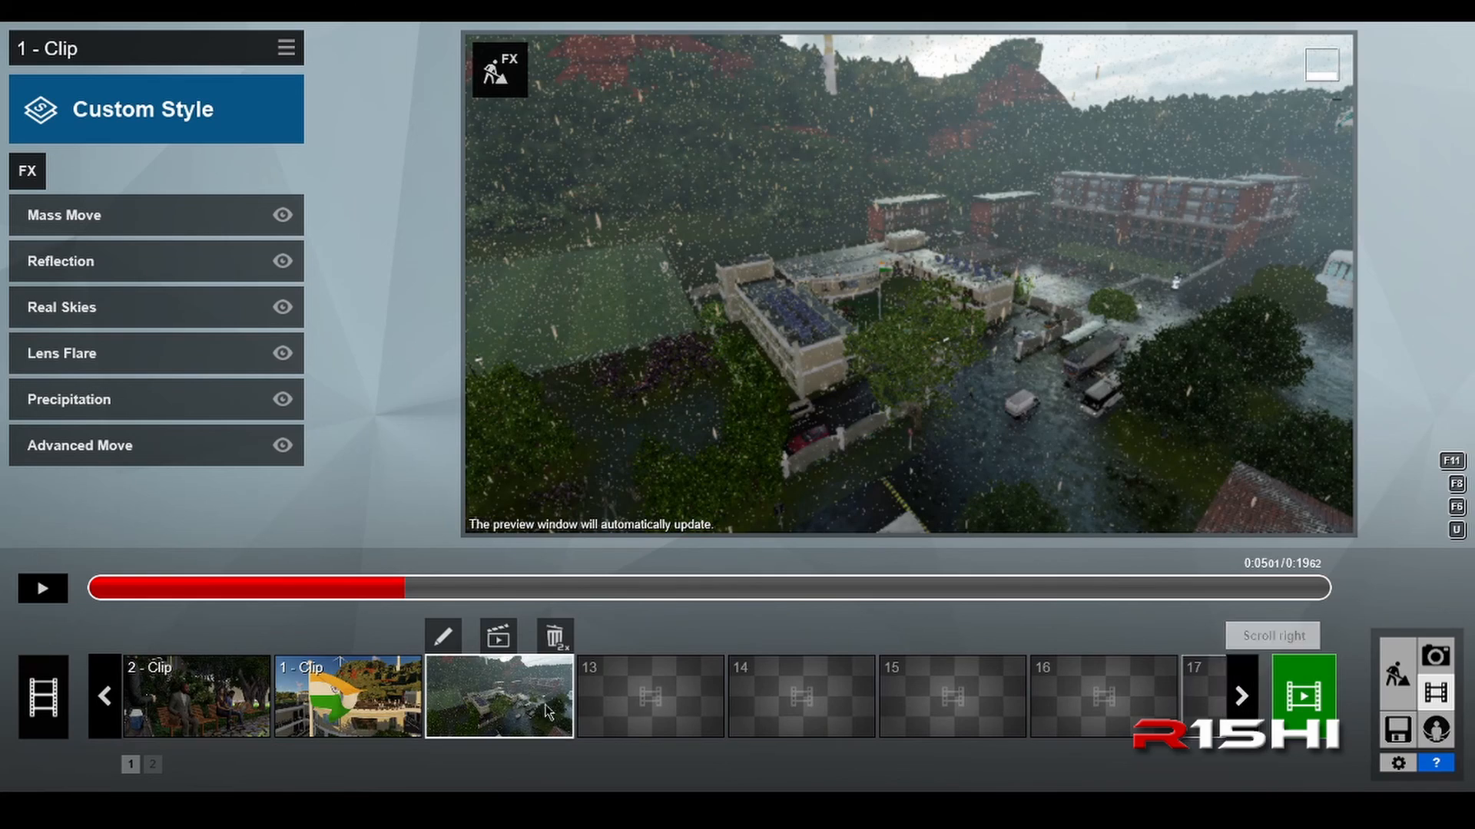
click(118, 721)
click(118, 722)
click(118, 722)
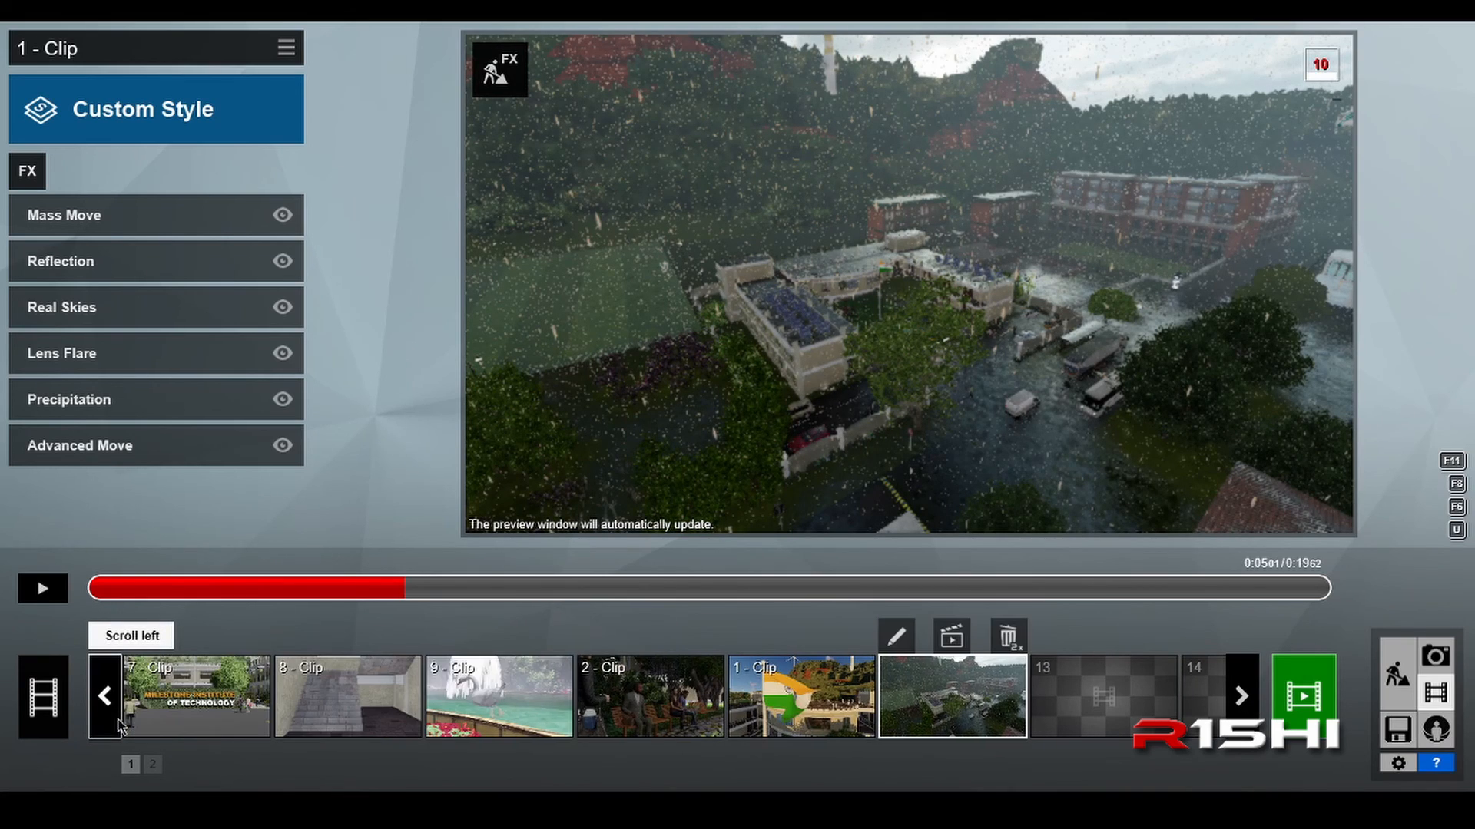
click(118, 722)
click(118, 722)
click(118, 722)
click(118, 722)
click(119, 722)
click(118, 722)
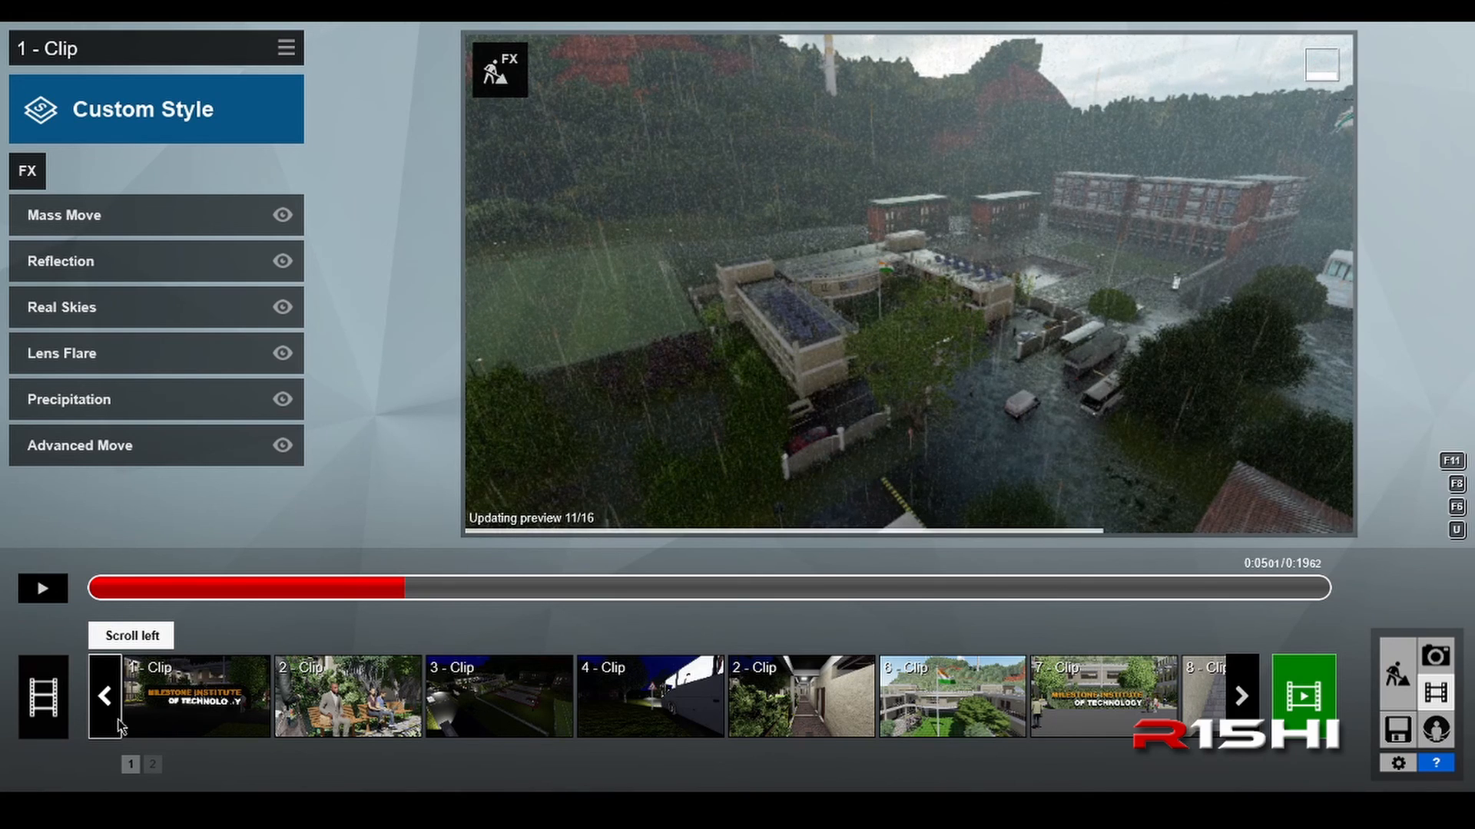
click(1241, 696)
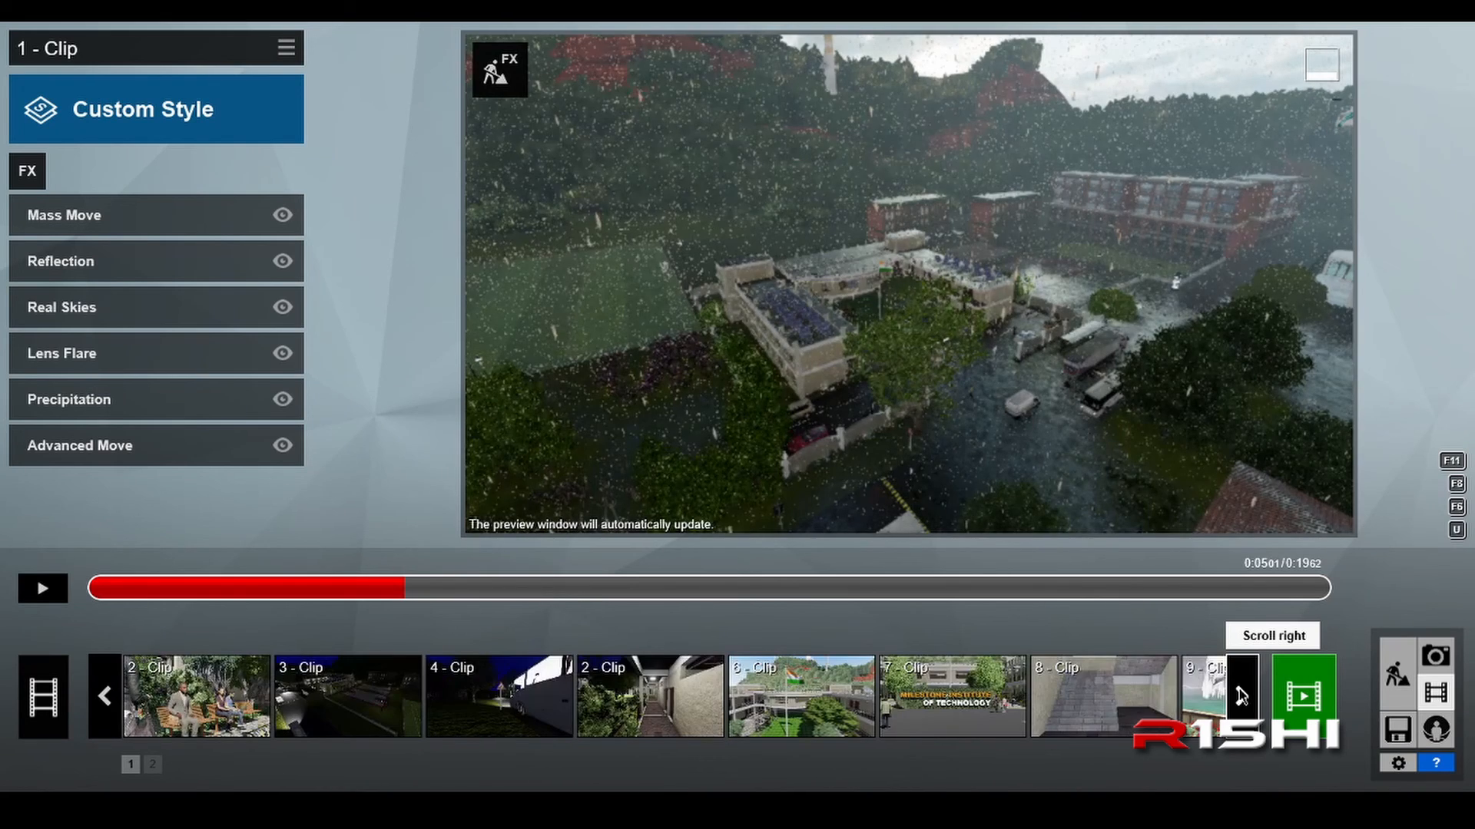
click(1241, 696)
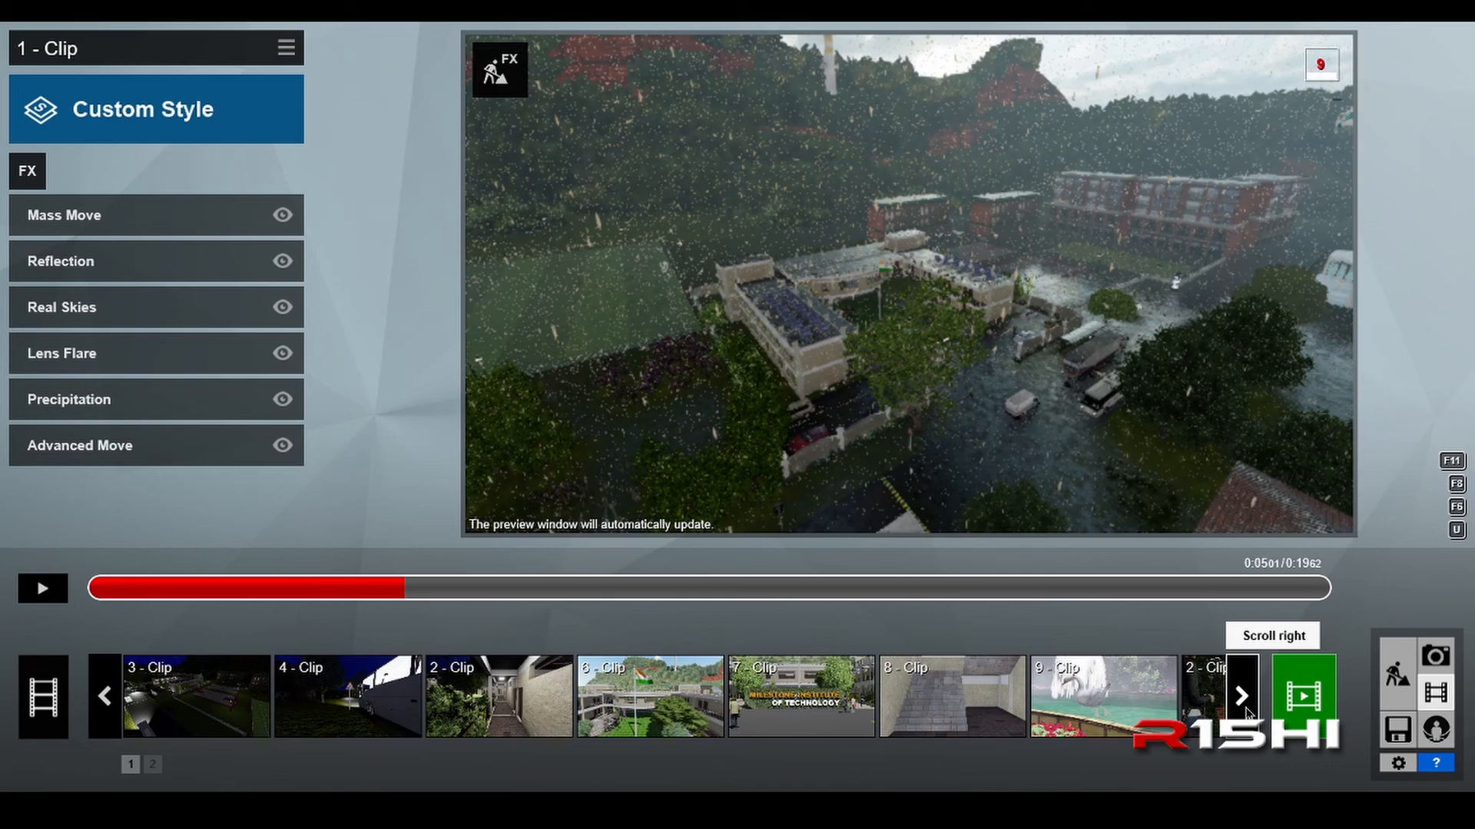
click(1241, 695)
click(1241, 696)
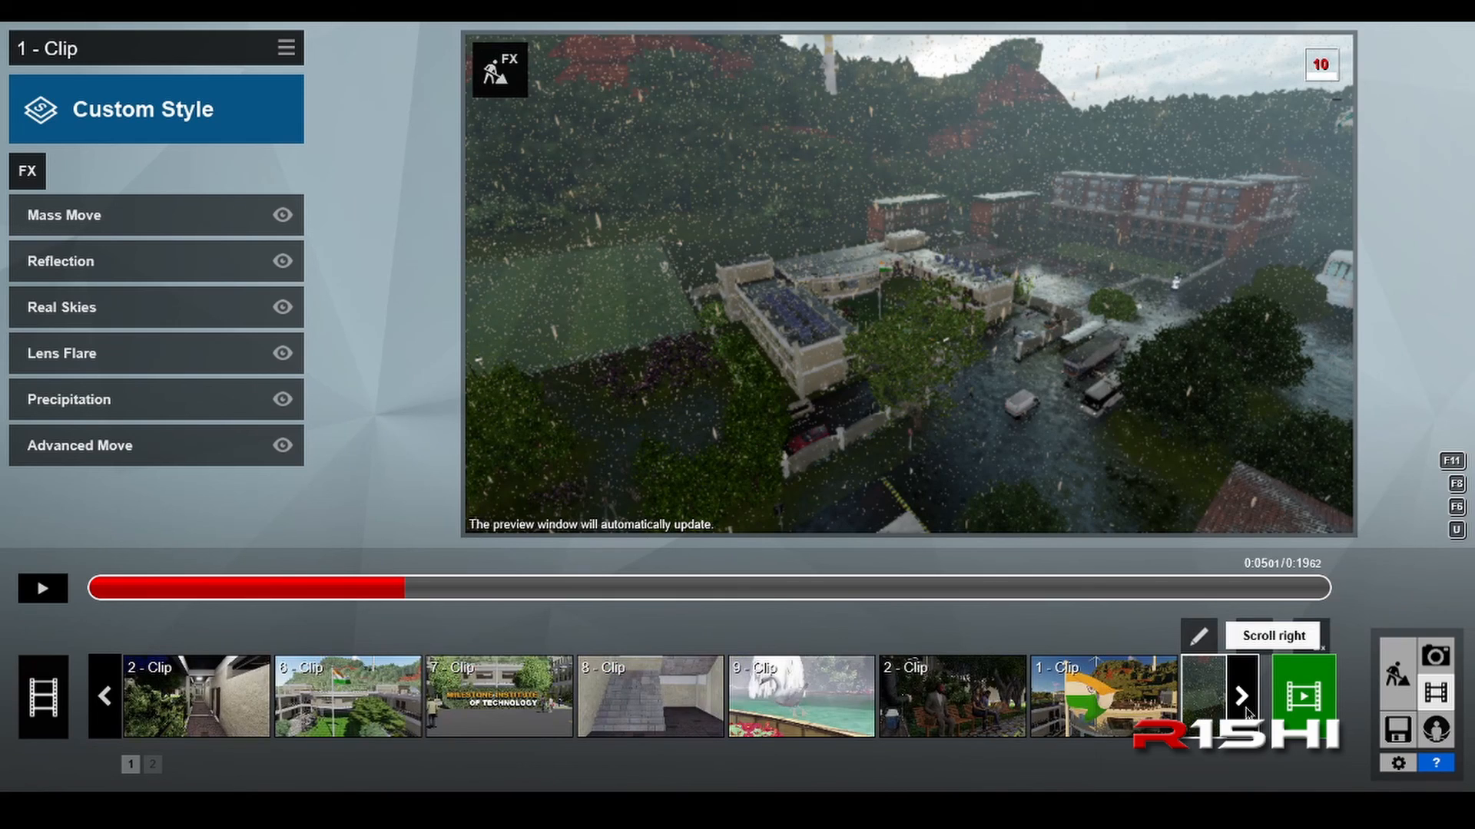
Step: Select the night clip with the flag and fountain and play it to about 0:03
click(1241, 696)
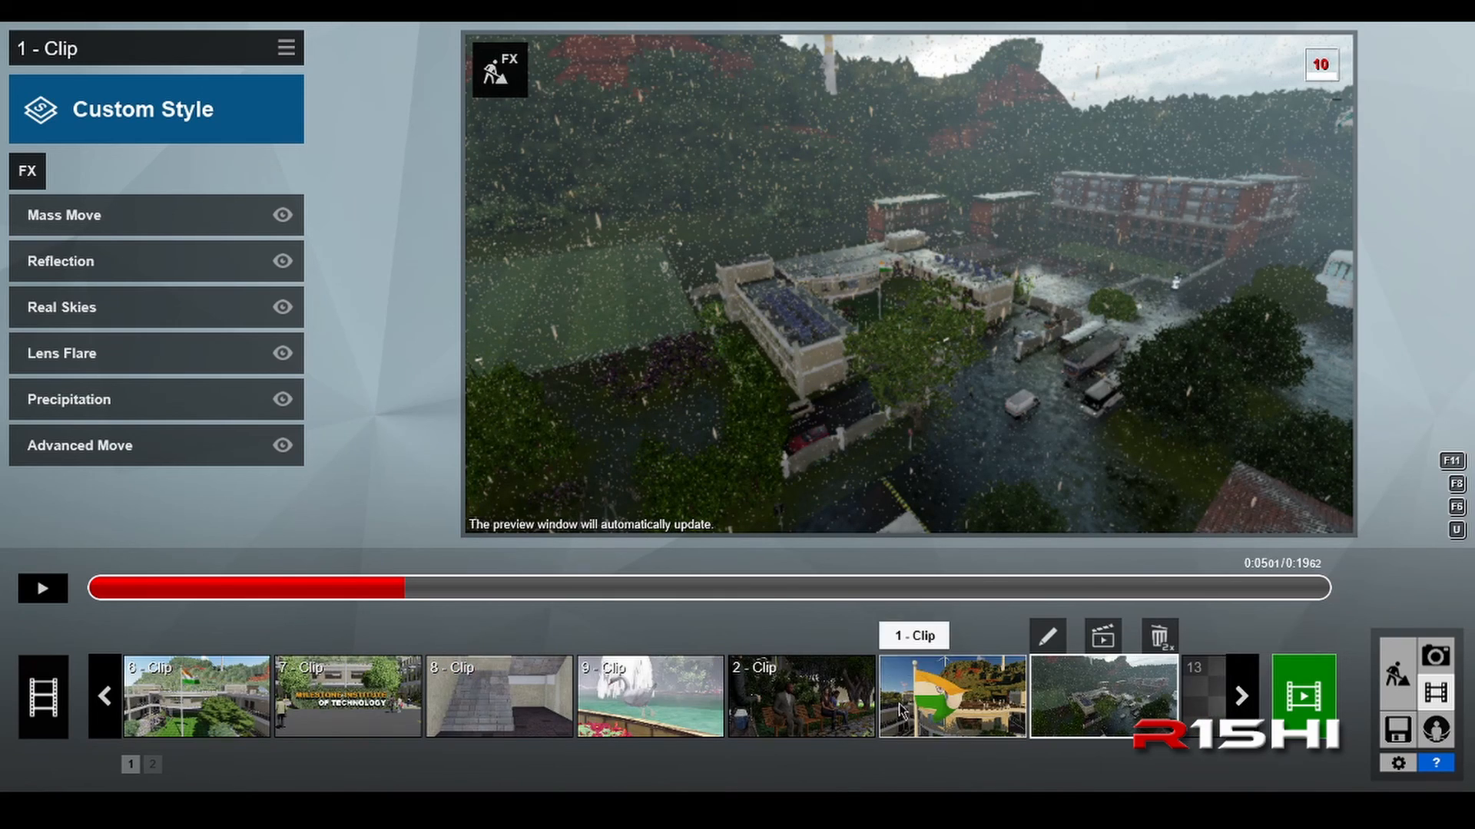
click(940, 703)
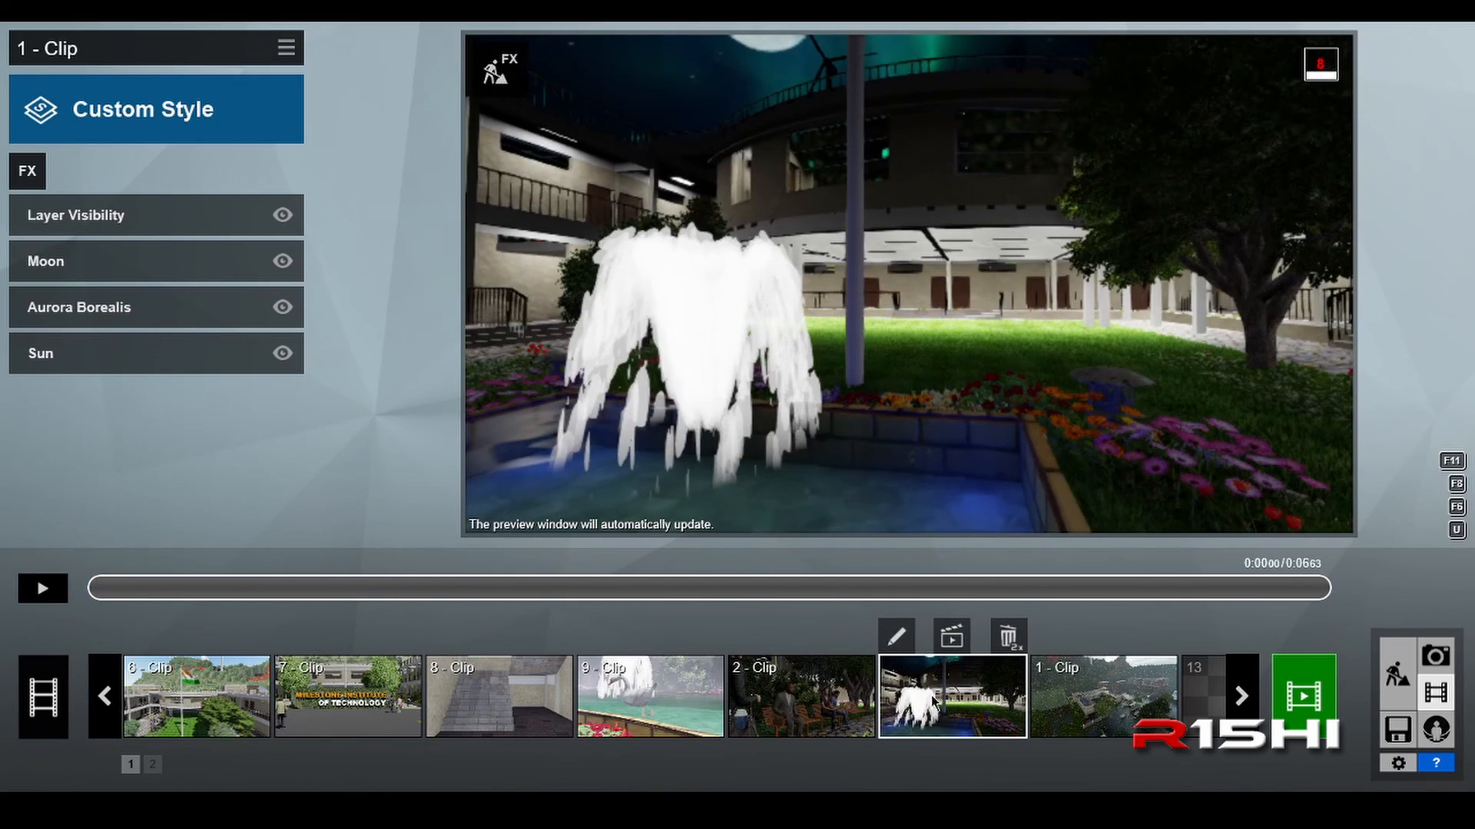
click(43, 590)
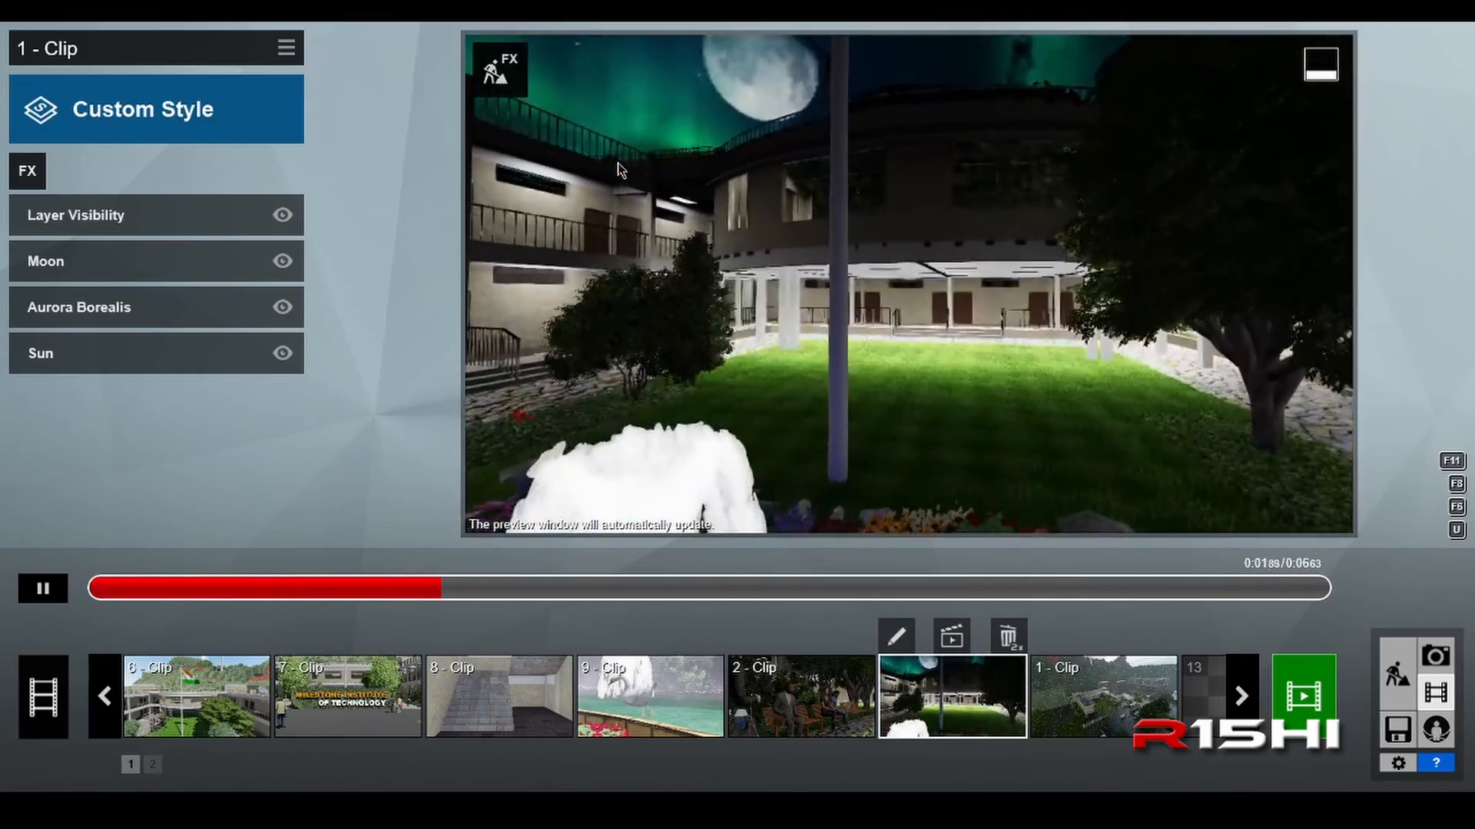
click(44, 578)
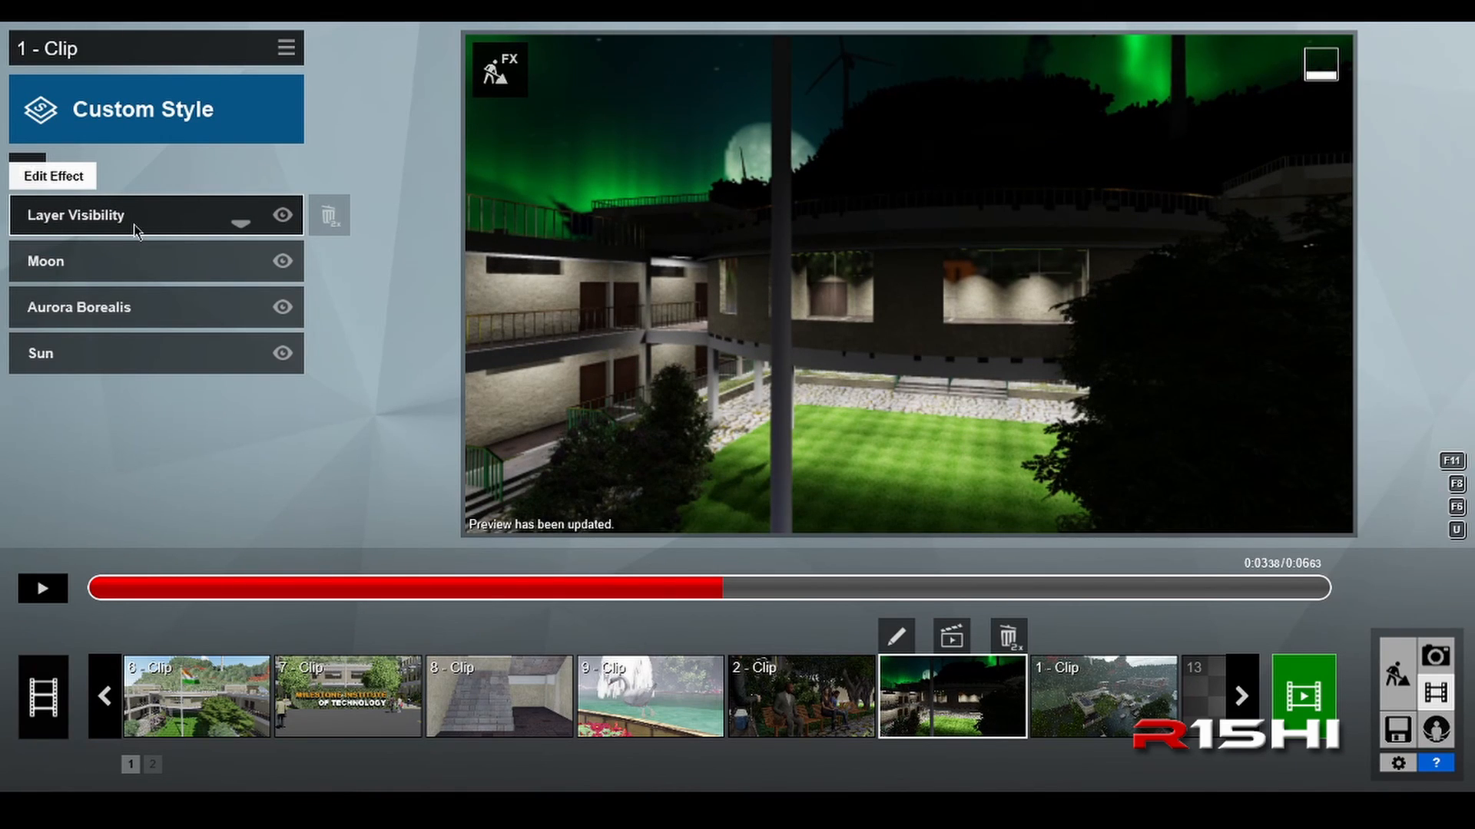
Step: Examine which layers are enabled in the Layer Visibility effect at the clip's start, and return to the effects list
click(134, 225)
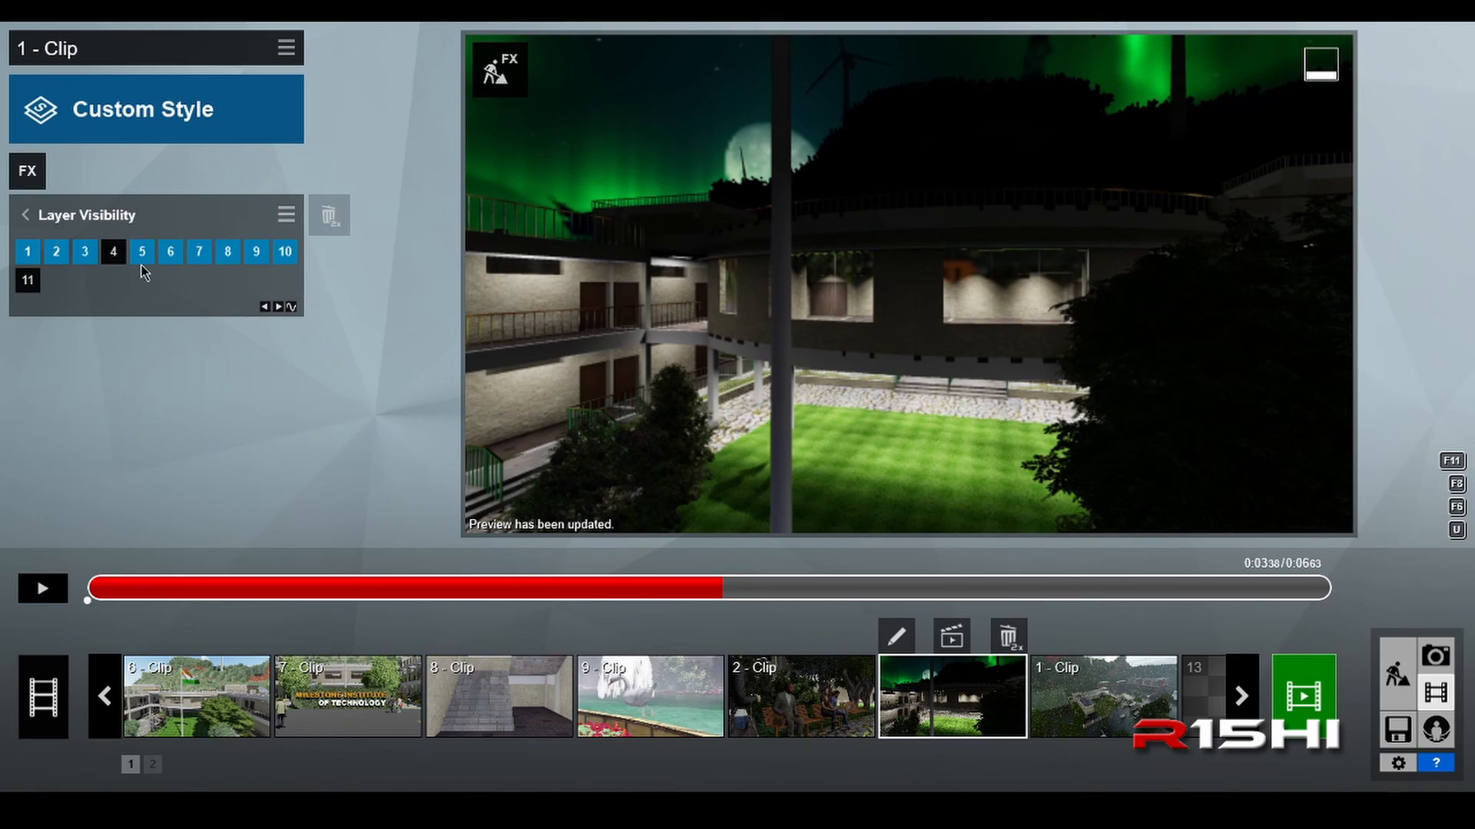
drag(147, 589, 81, 592)
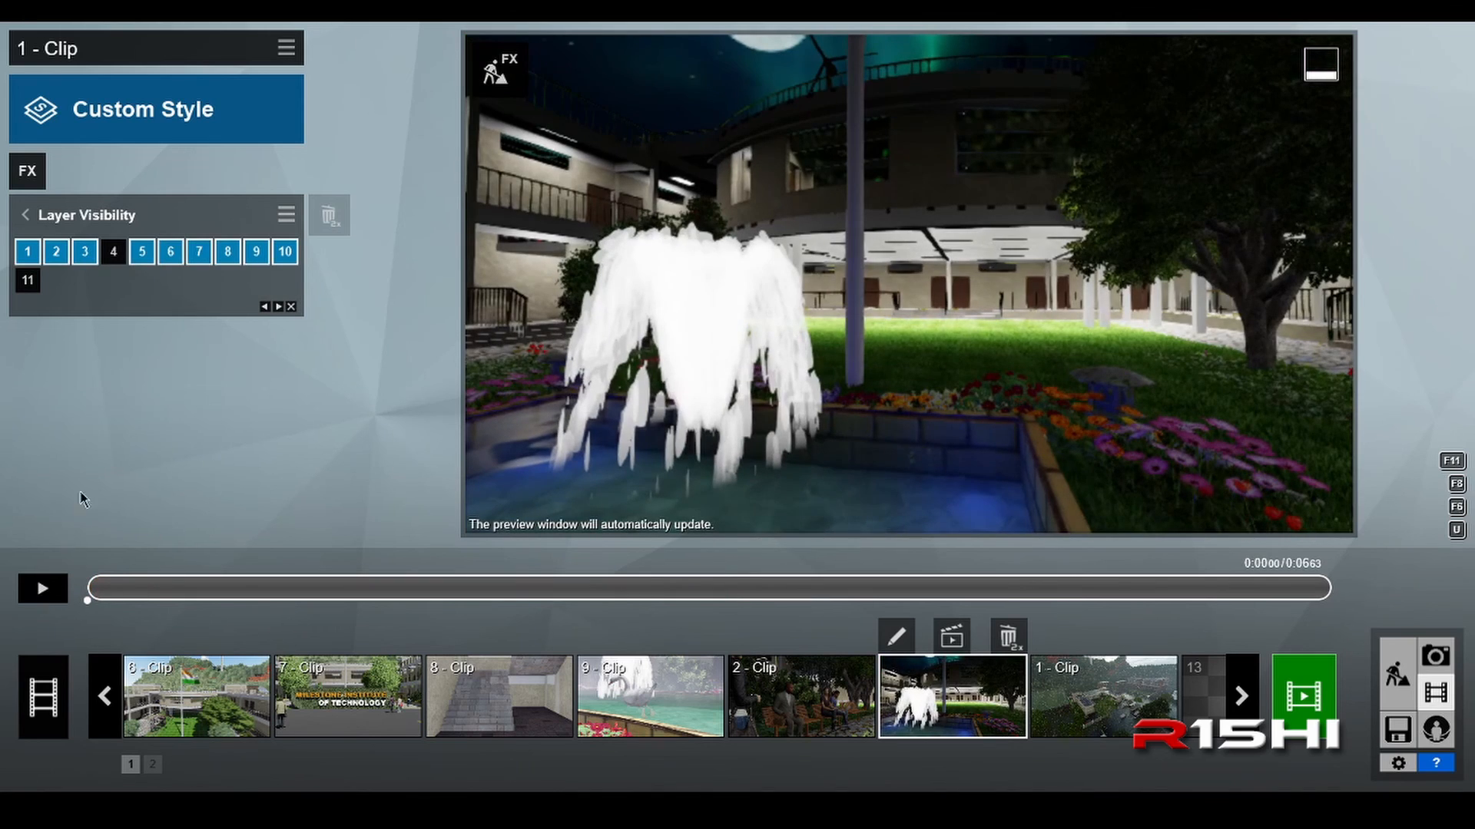
click(113, 252)
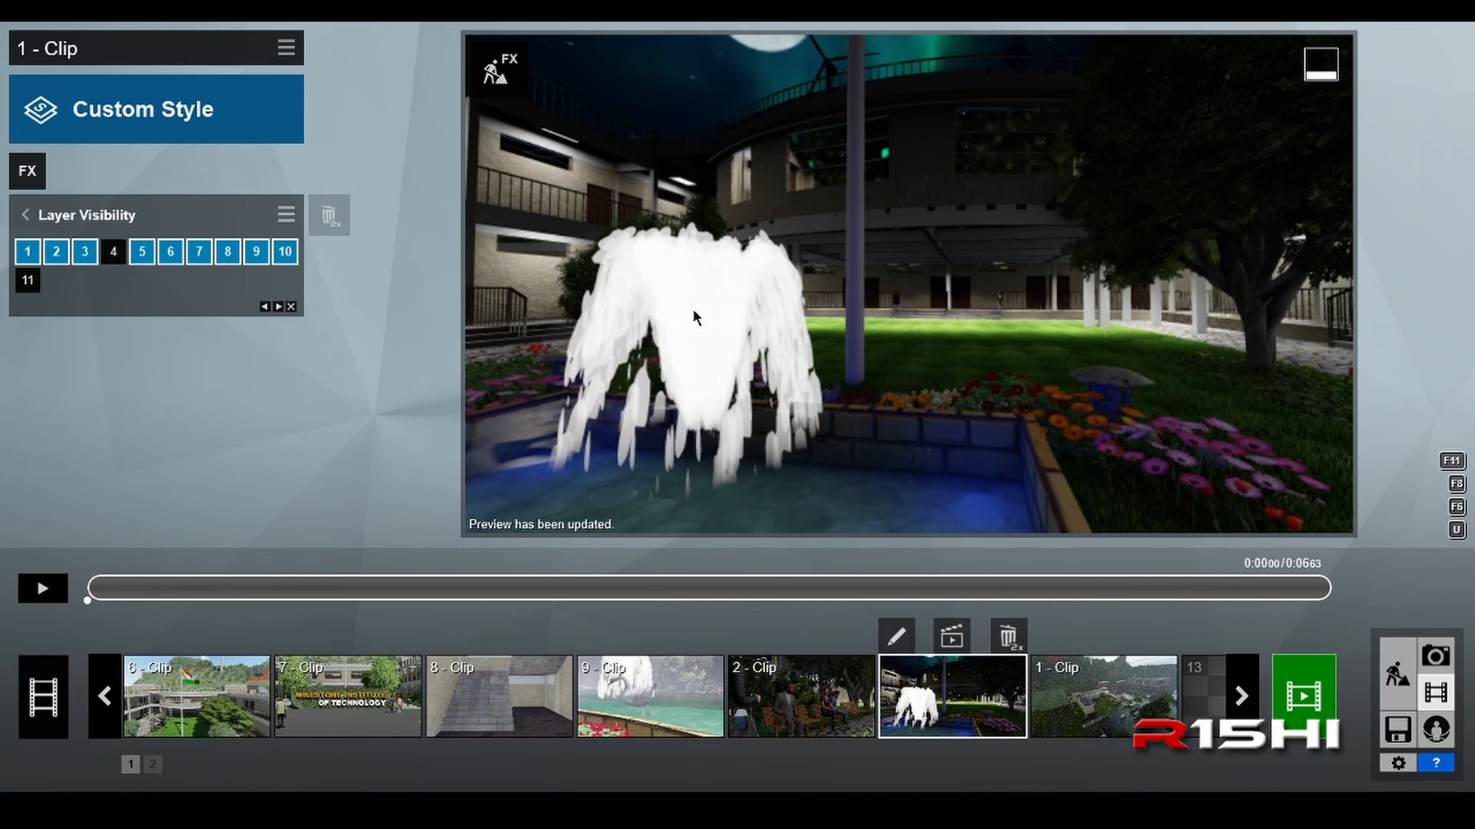
click(25, 215)
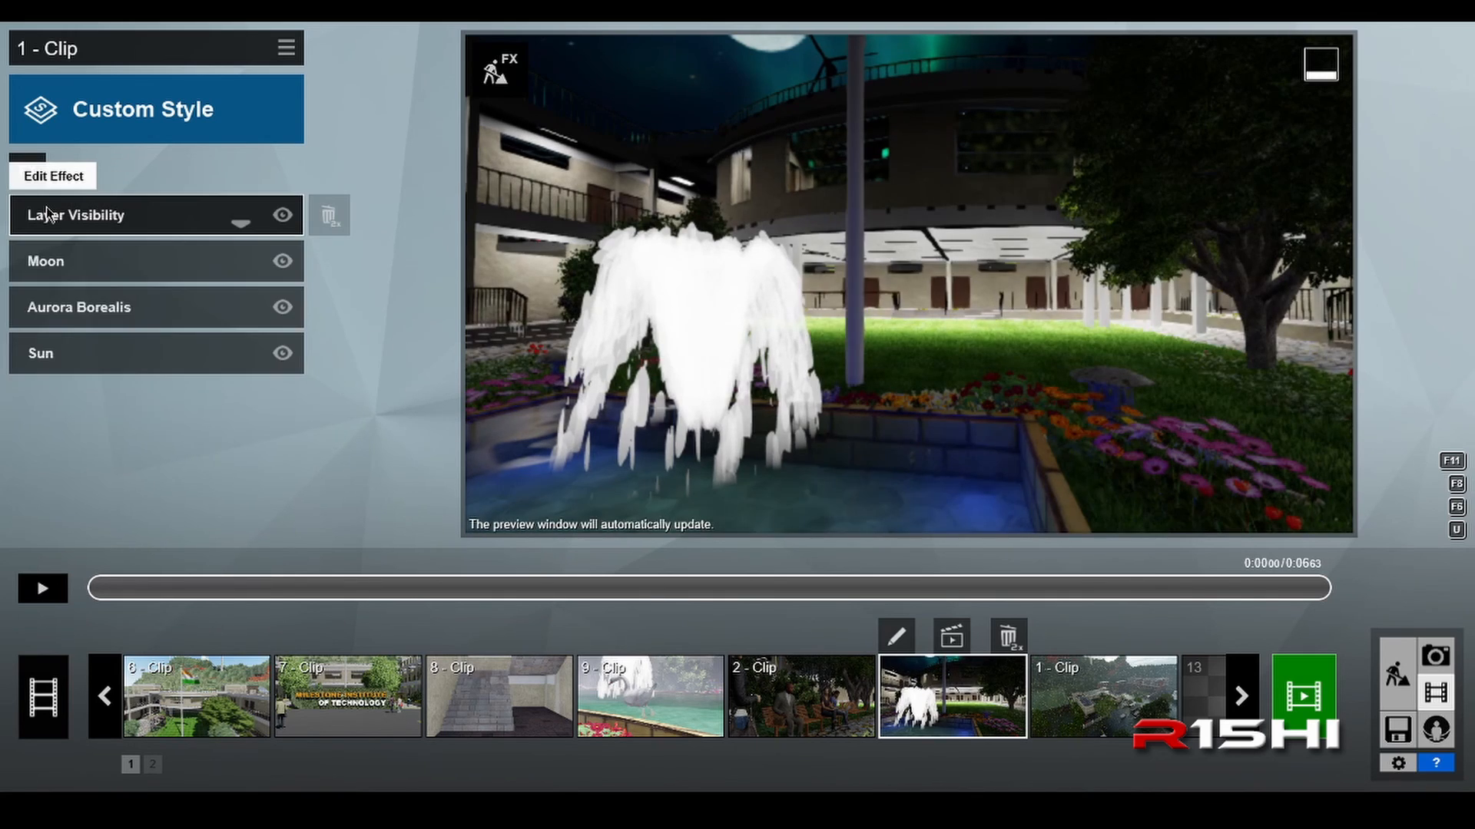
Step: Check the Moon effect's settings and look through the Sky category of clip effects without adding any
click(165, 269)
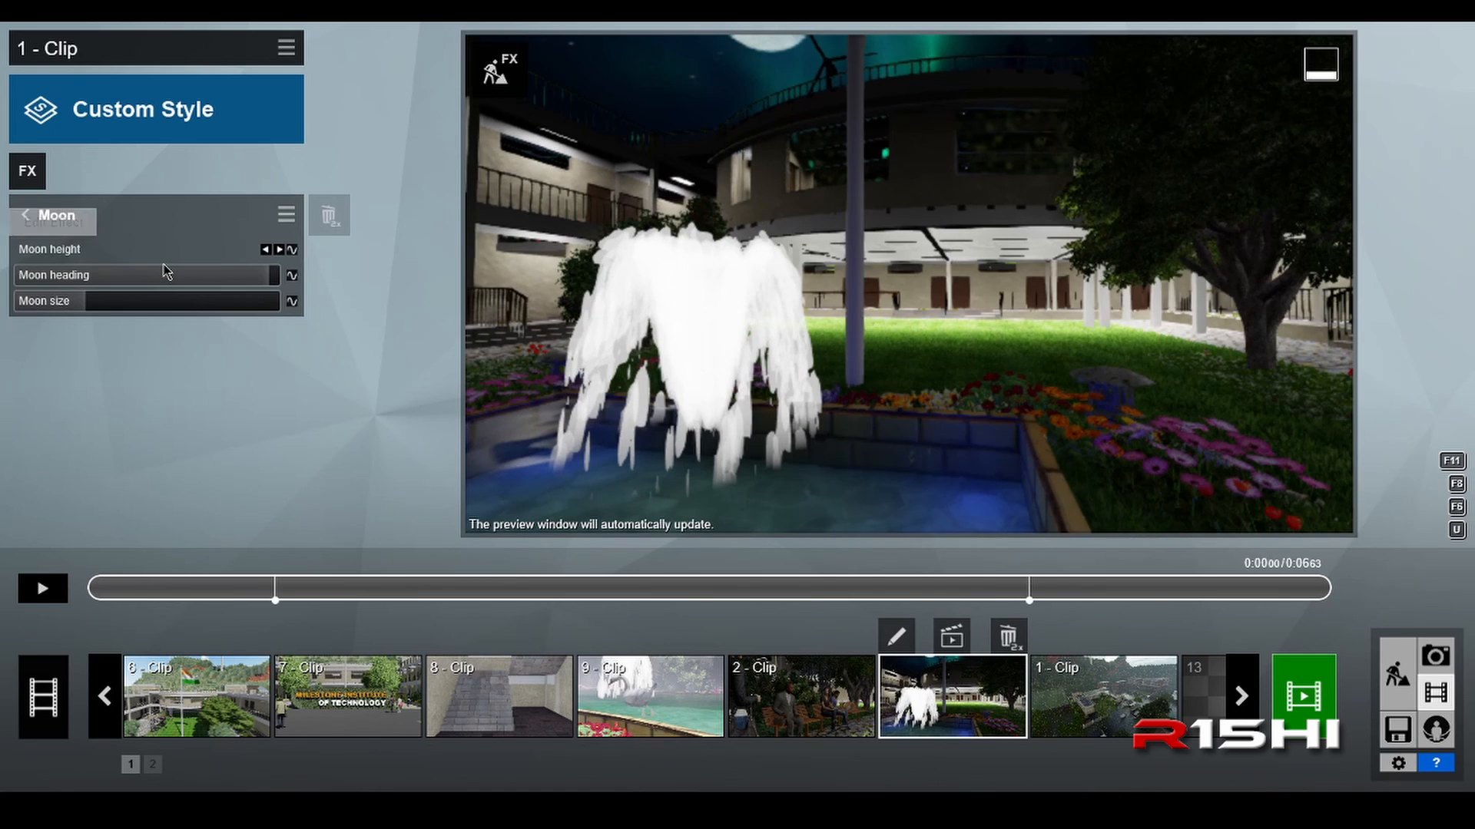
click(25, 215)
click(29, 182)
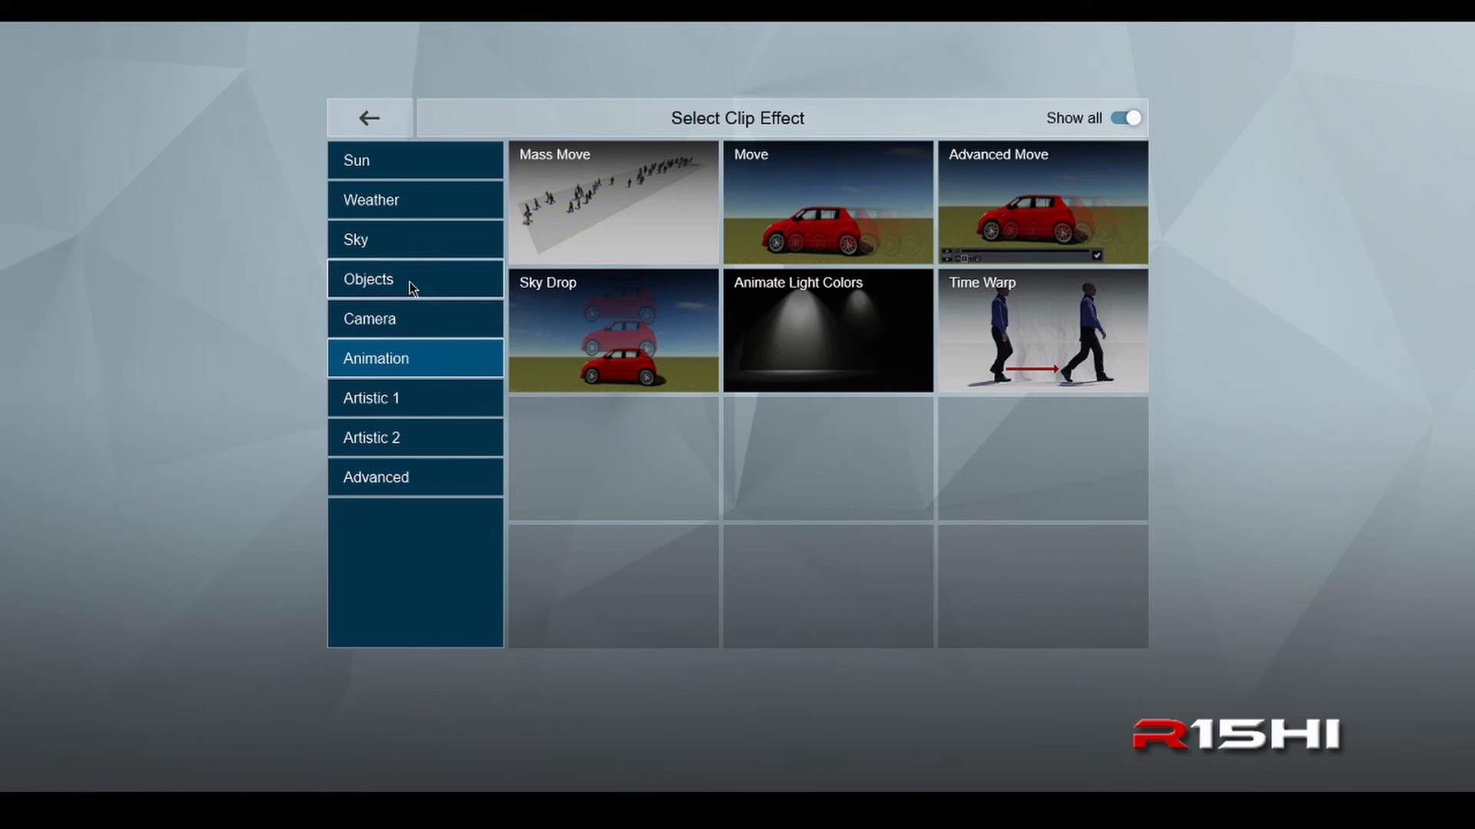
click(398, 251)
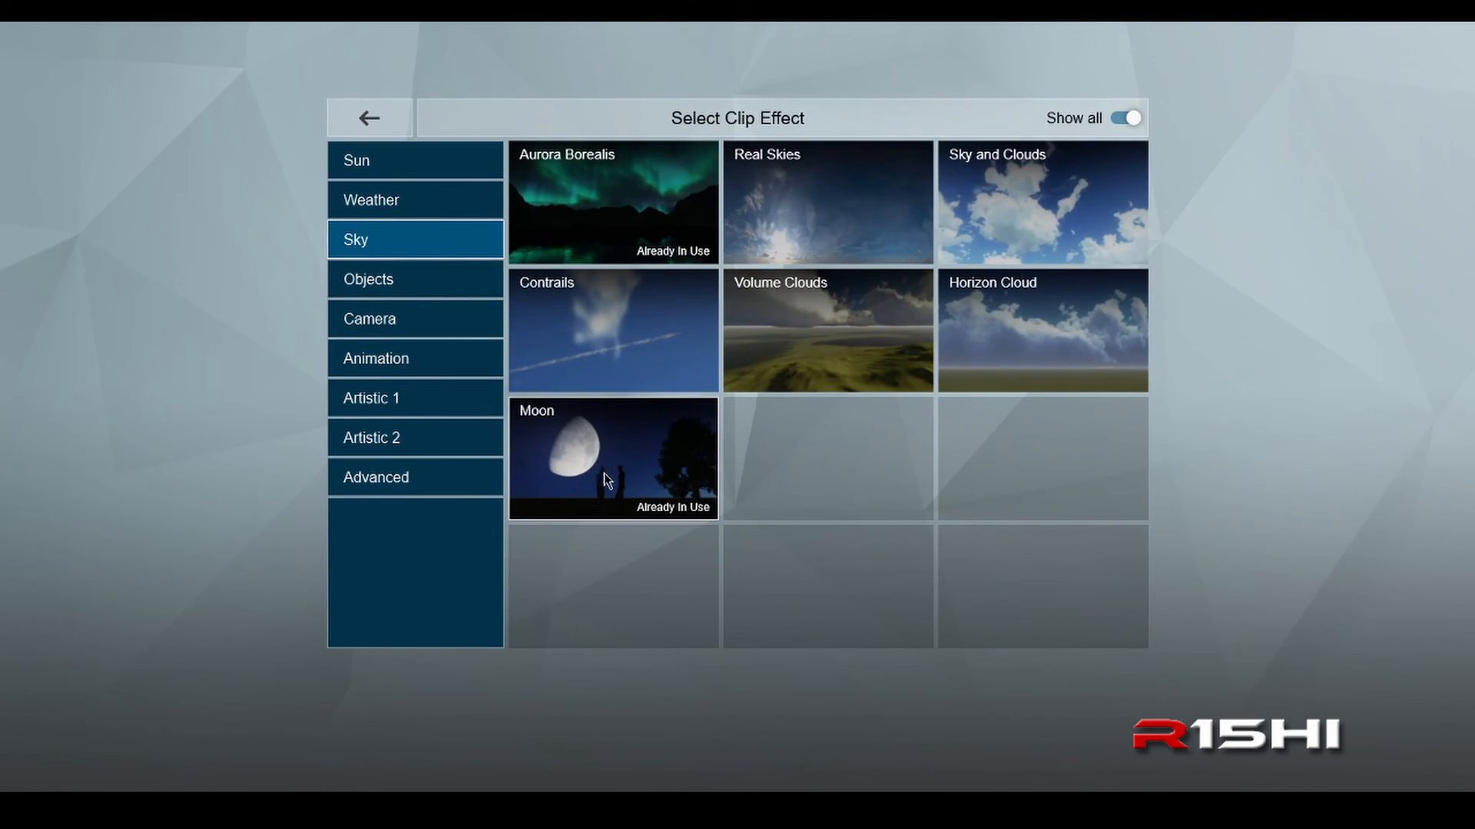
click(376, 123)
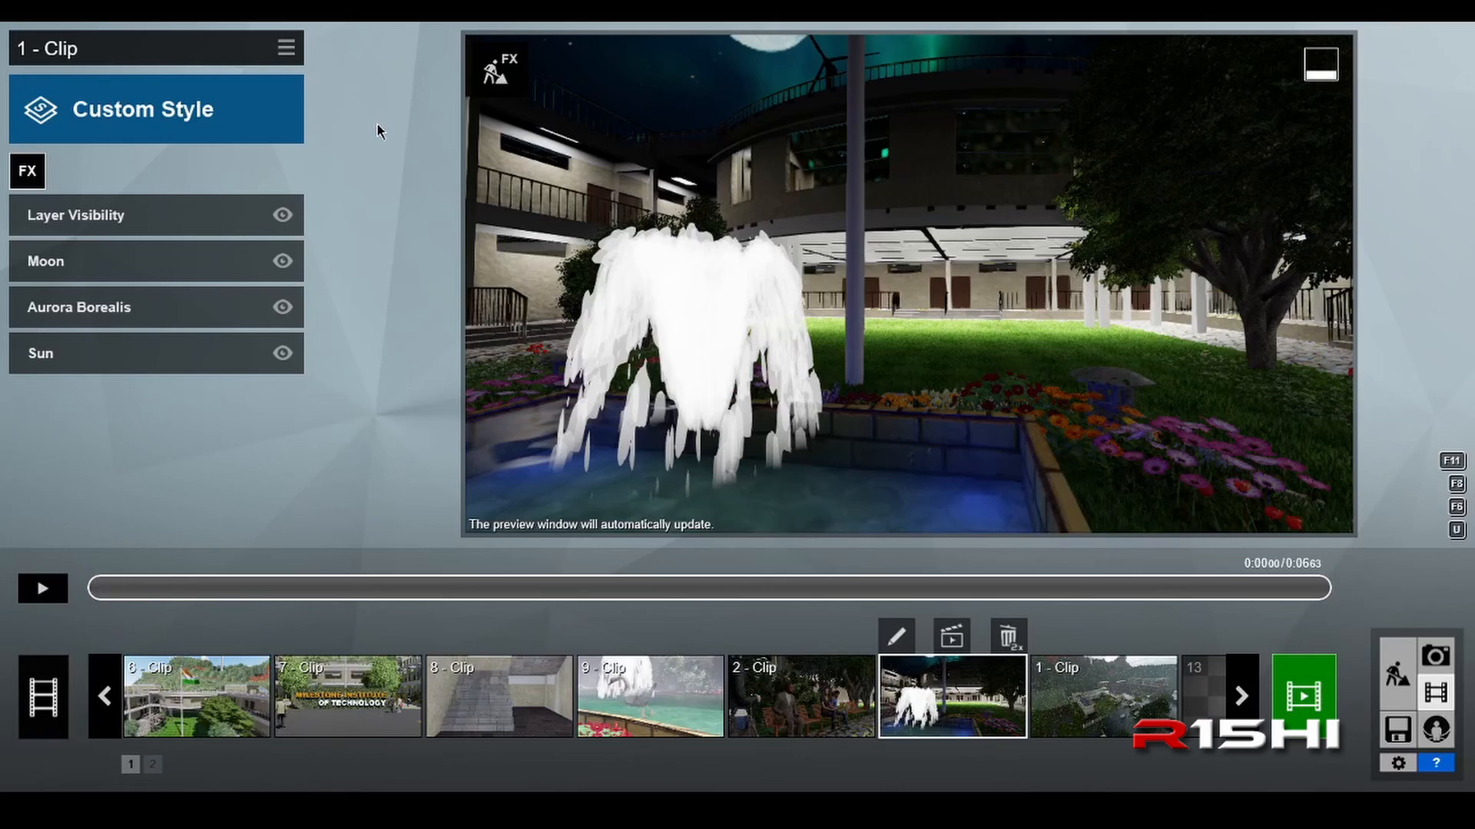
Step: Reduce the Moon size slightly, checking the moon at about 0:02, and return to the clip's start
click(154, 270)
drag(156, 273, 272, 281)
mouse_move(85, 301)
mouse_down()
mouse_move(121, 299)
mouse_move(65, 311)
mouse_move(81, 311)
mouse_up()
drag(105, 587, 455, 591)
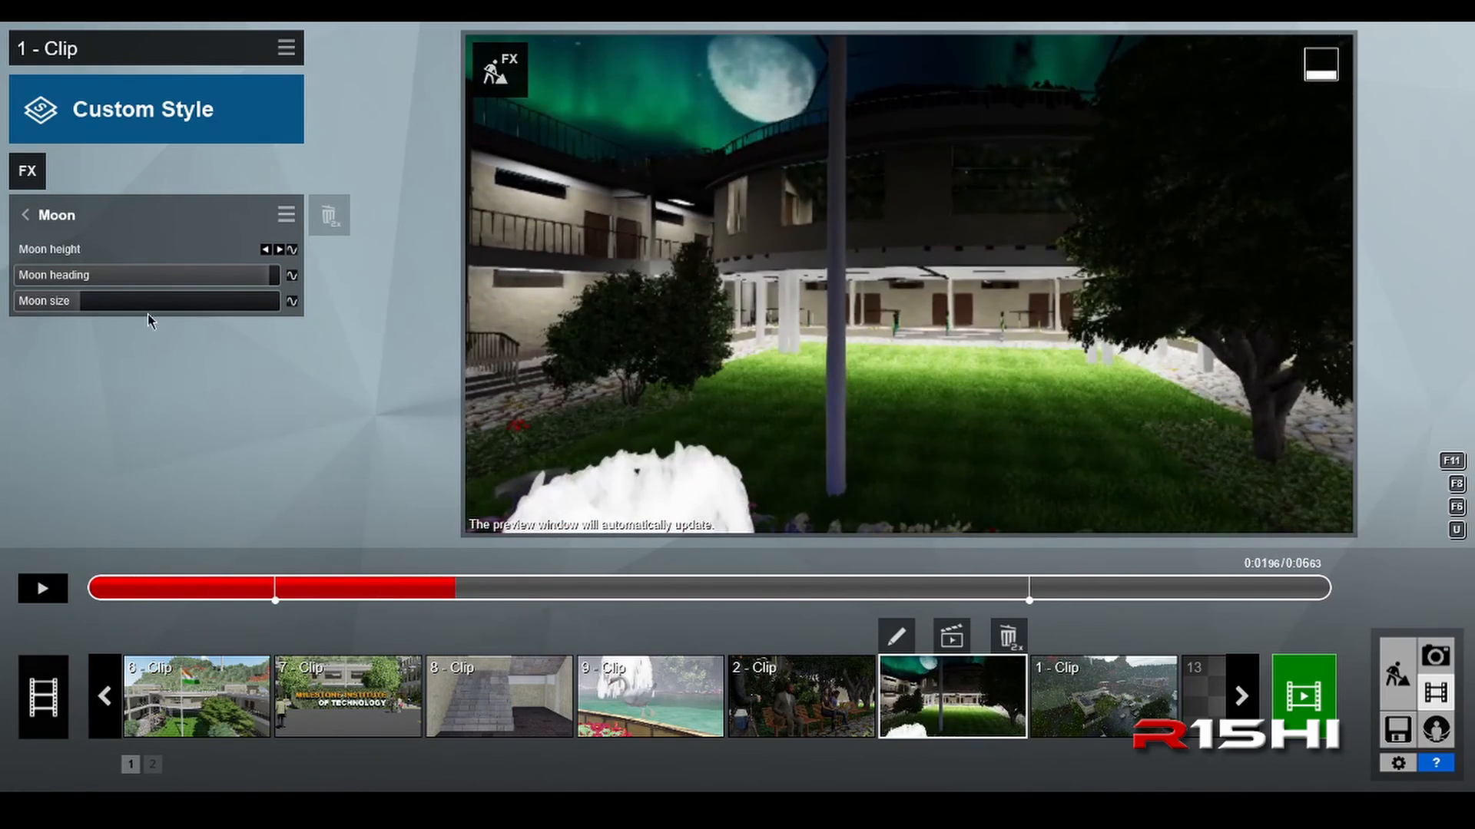
mouse_move(67, 312)
mouse_down()
mouse_move(102, 307)
mouse_move(67, 312)
mouse_up()
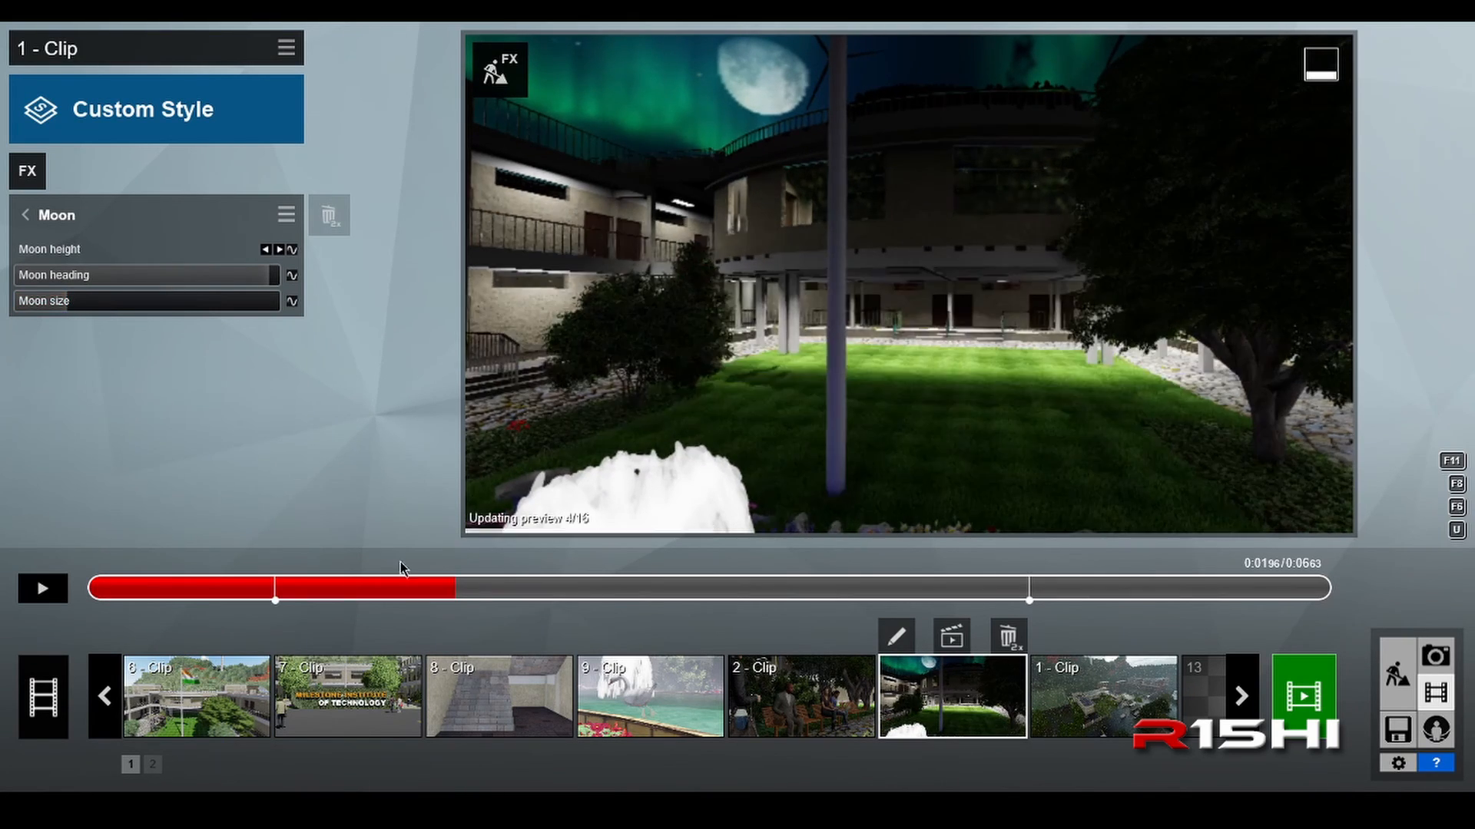
drag(457, 578, 22, 581)
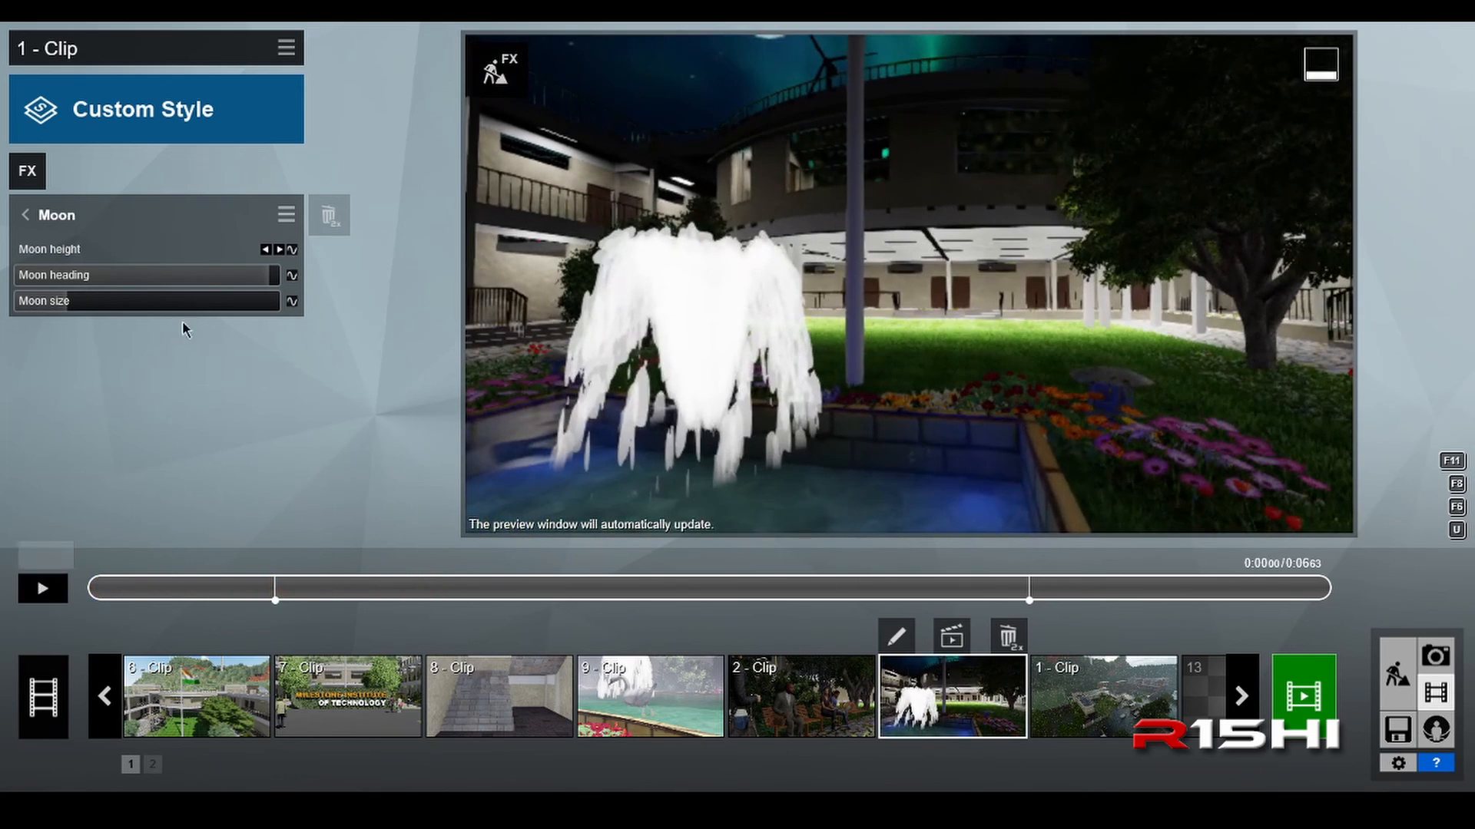
Step: Recreate the Moon height keyframe at 0:01.00 and raise its value to about 46°
click(267, 250)
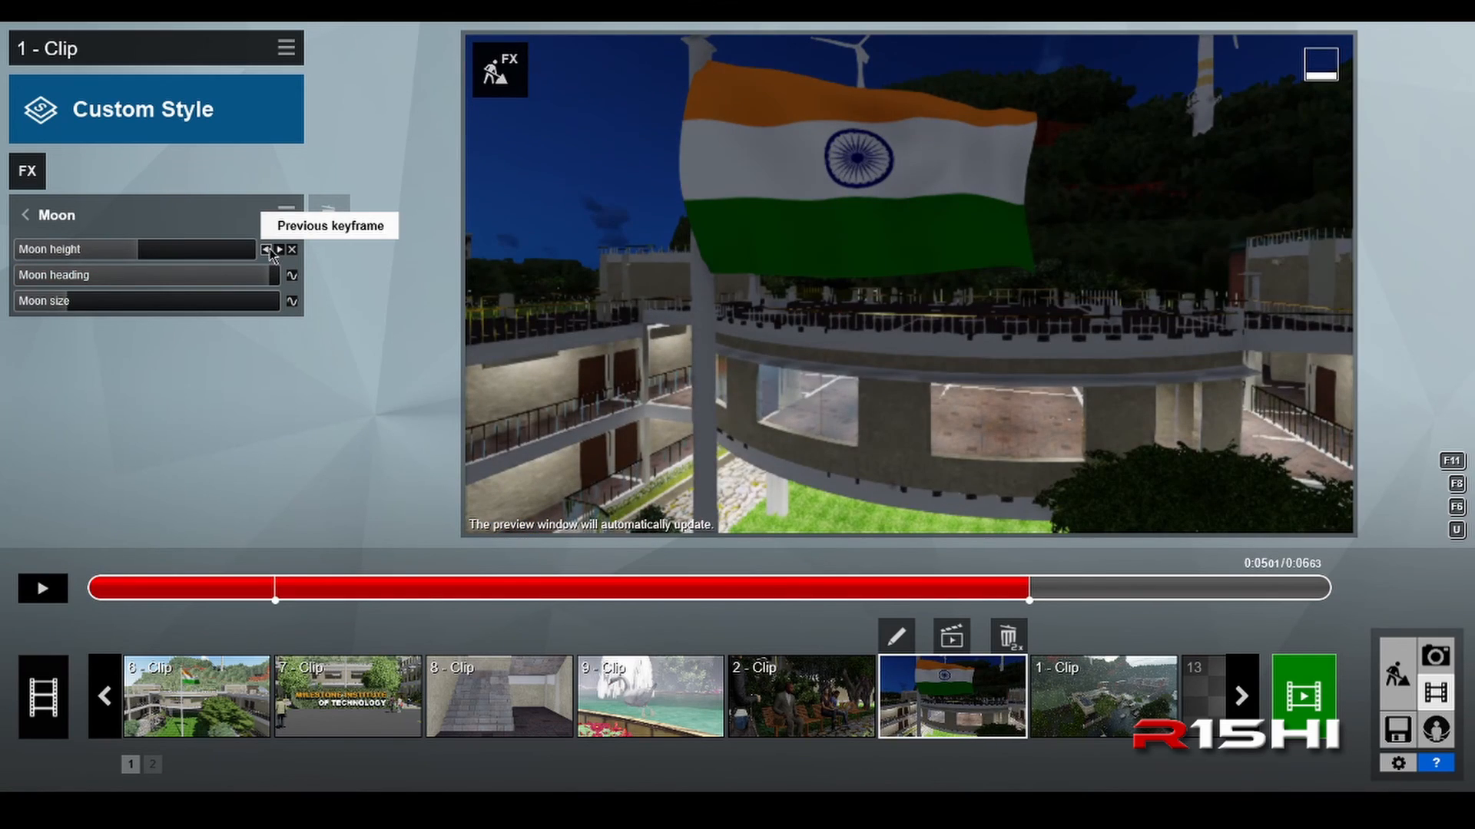
click(267, 250)
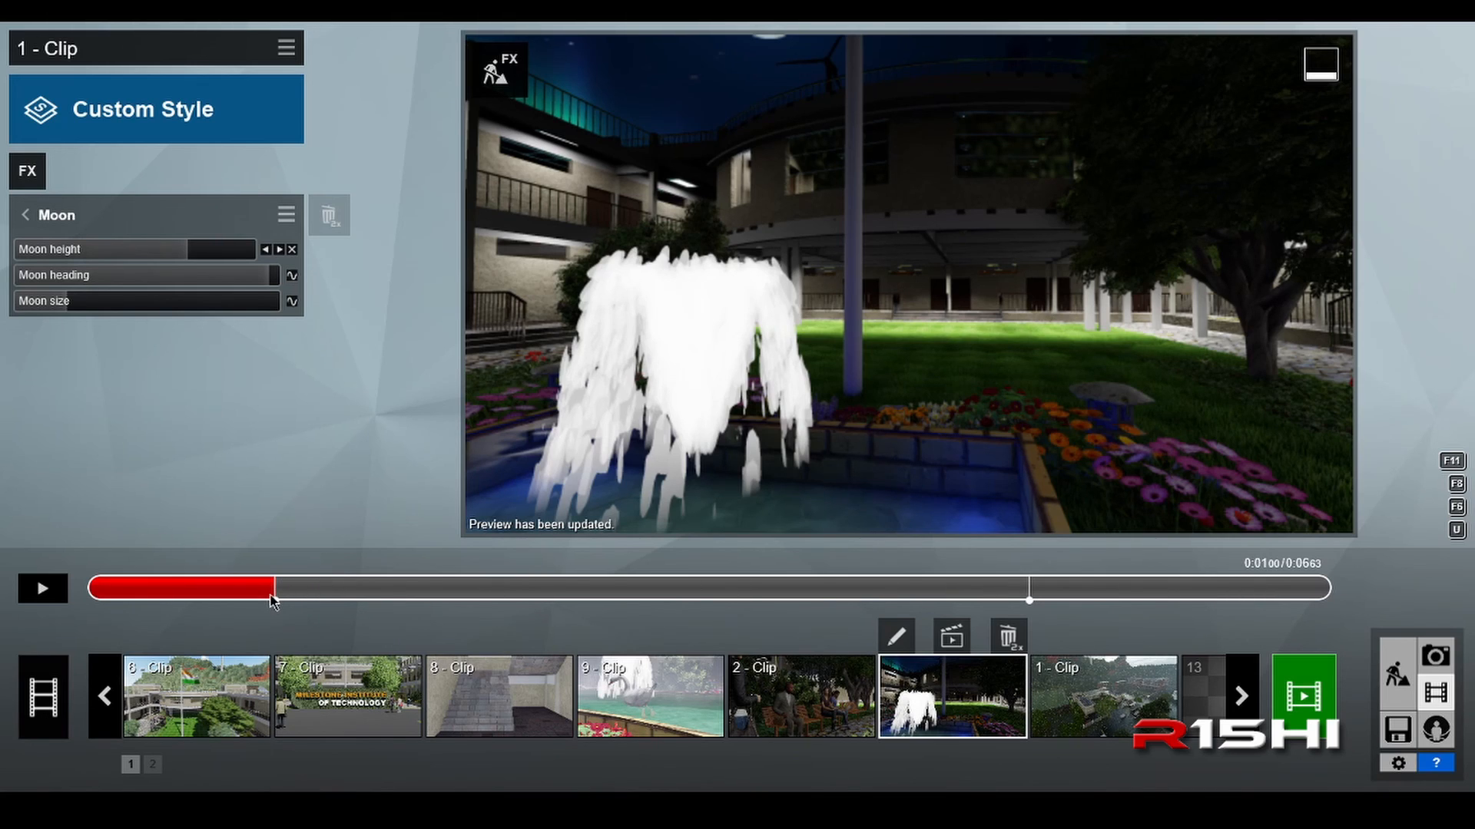
click(292, 249)
click(293, 250)
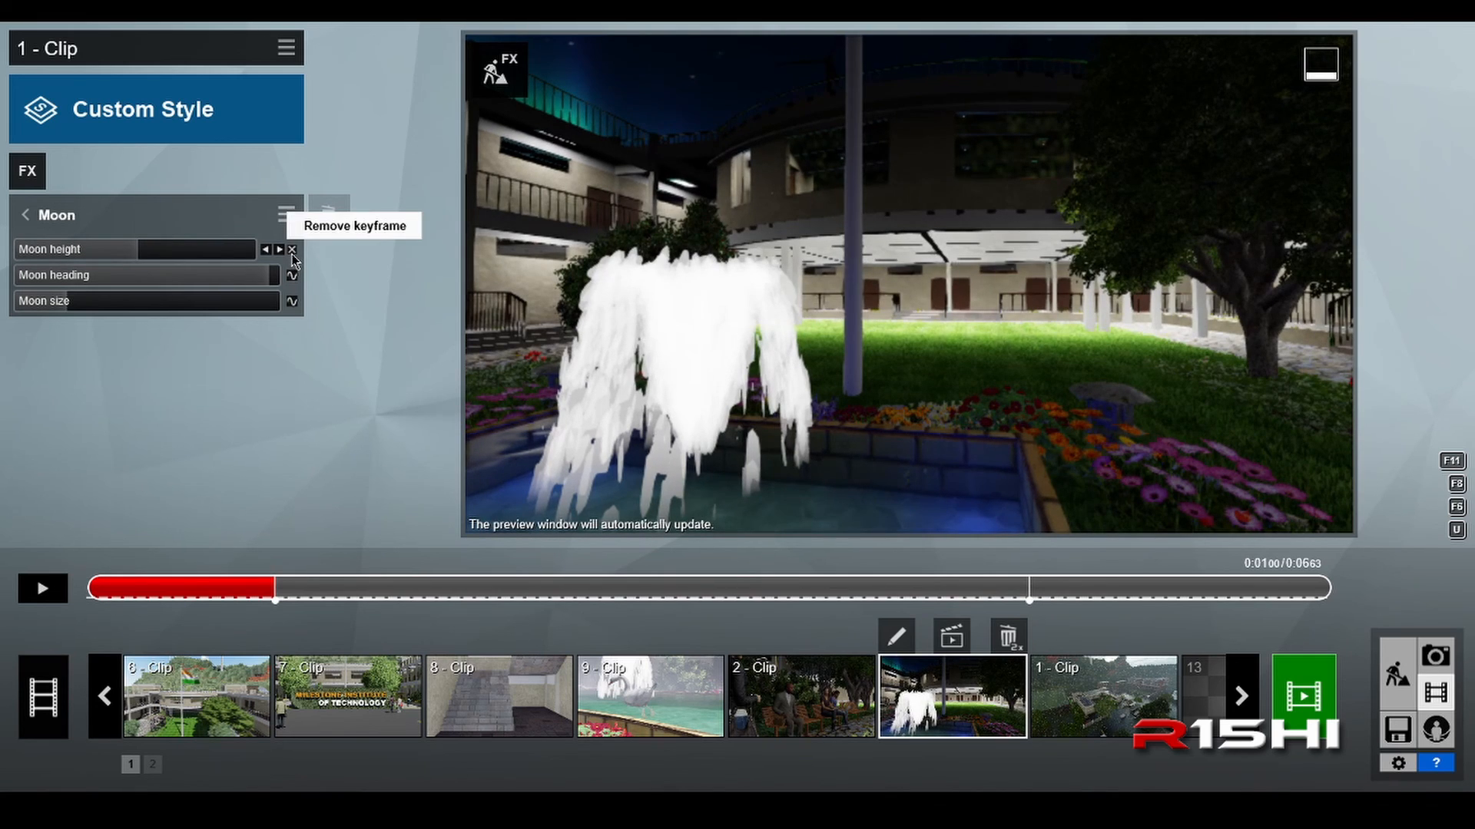
click(293, 250)
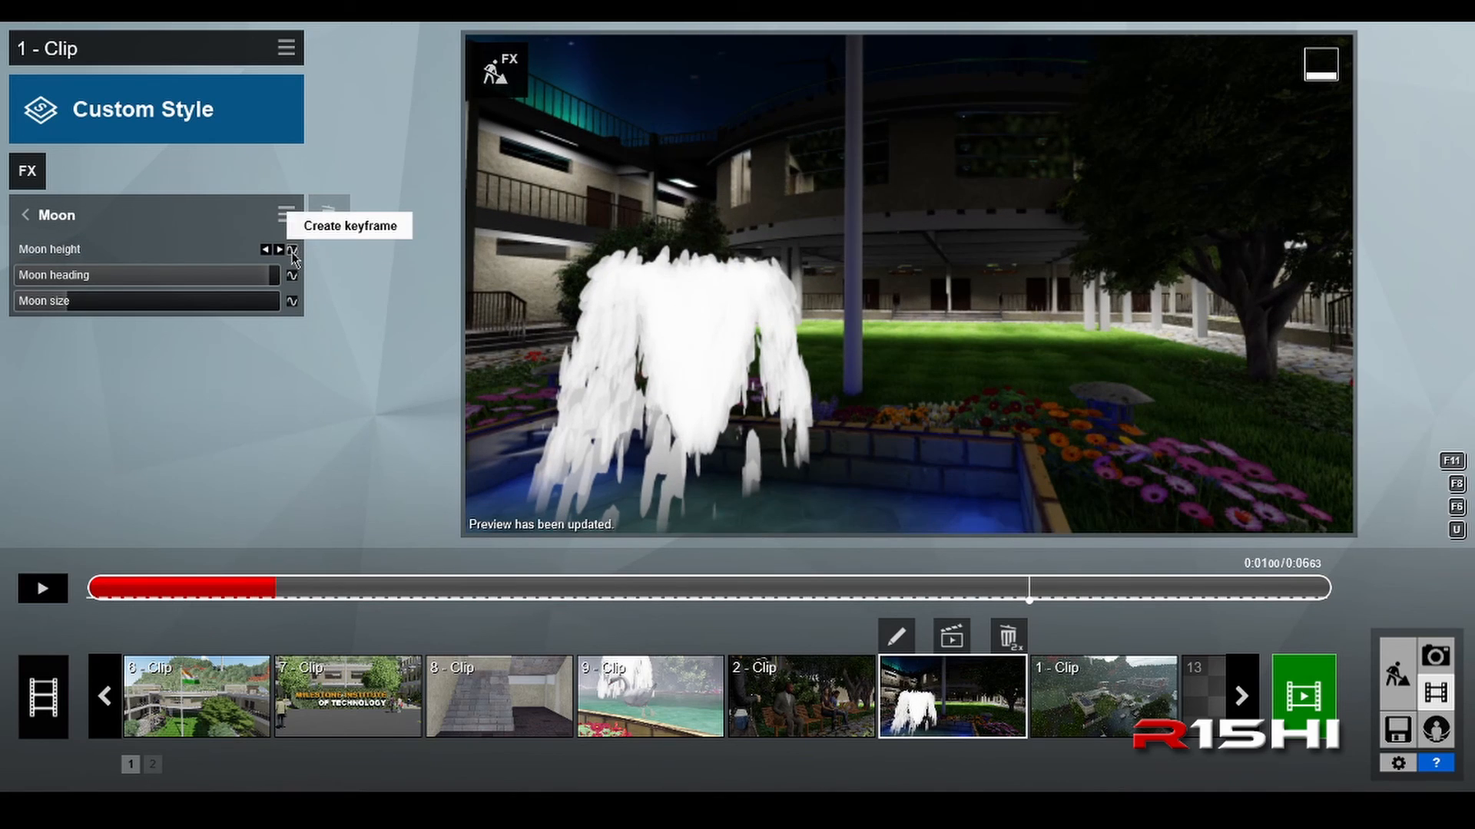
click(293, 251)
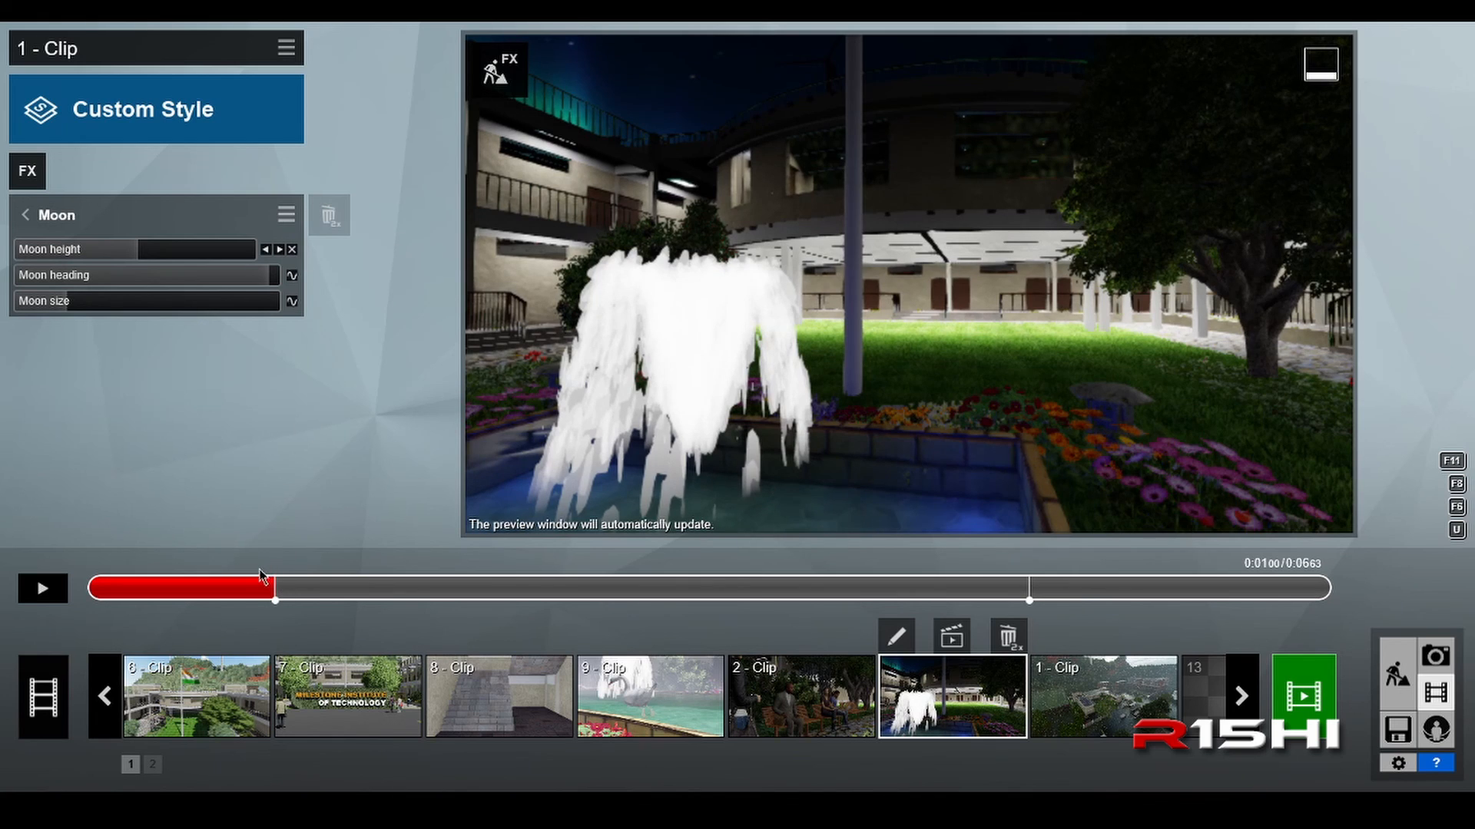
drag(144, 254, 196, 250)
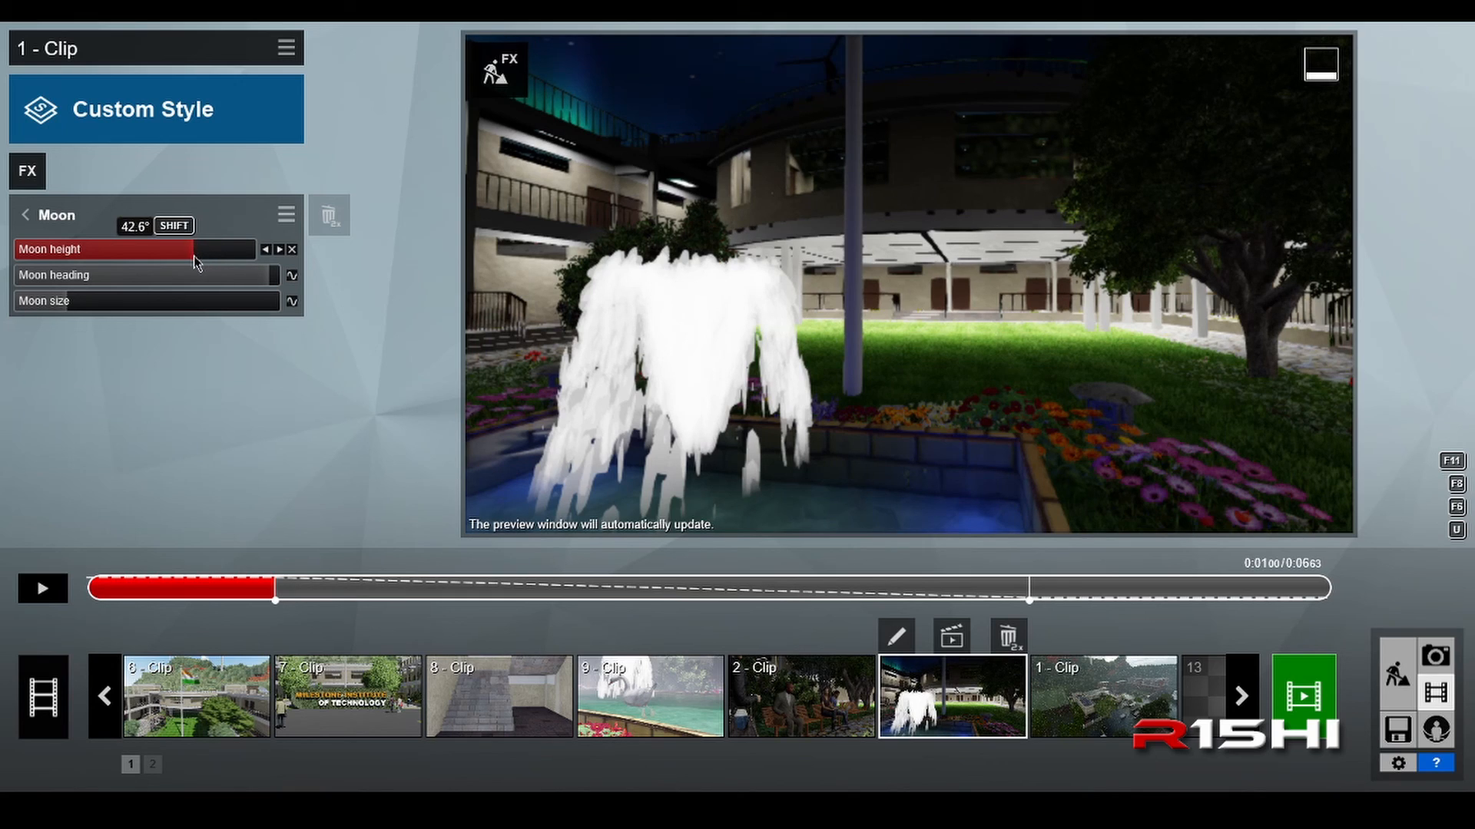
mouse_move(195, 261)
mouse_down()
mouse_move(233, 262)
mouse_move(195, 264)
mouse_up()
drag(198, 261, 198, 262)
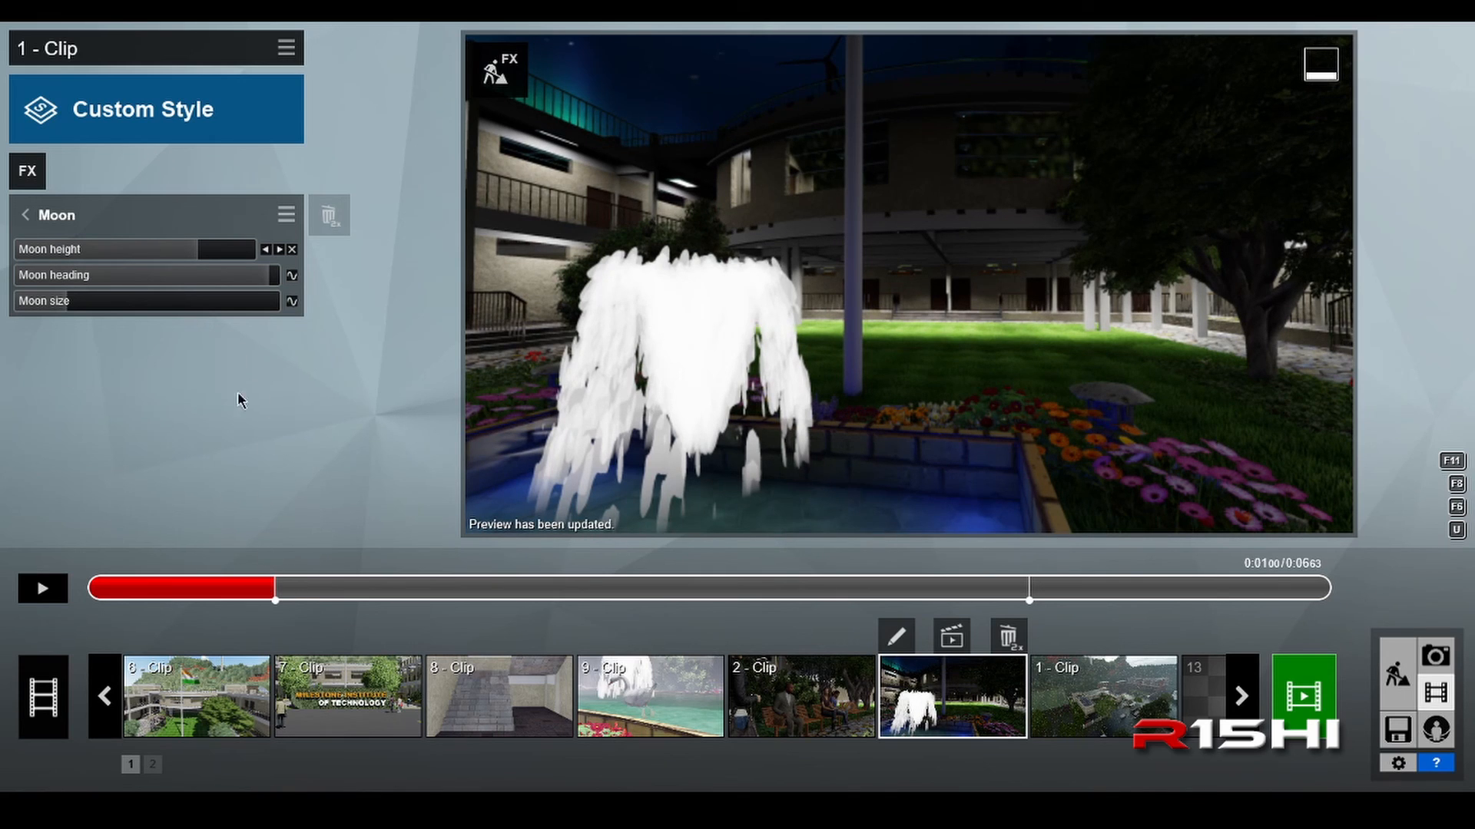
Step: Recreate the Moon height keyframe at 0:05.01 with a lower moon, and return to the effects list at the clip's start
drag(294, 595, 1030, 590)
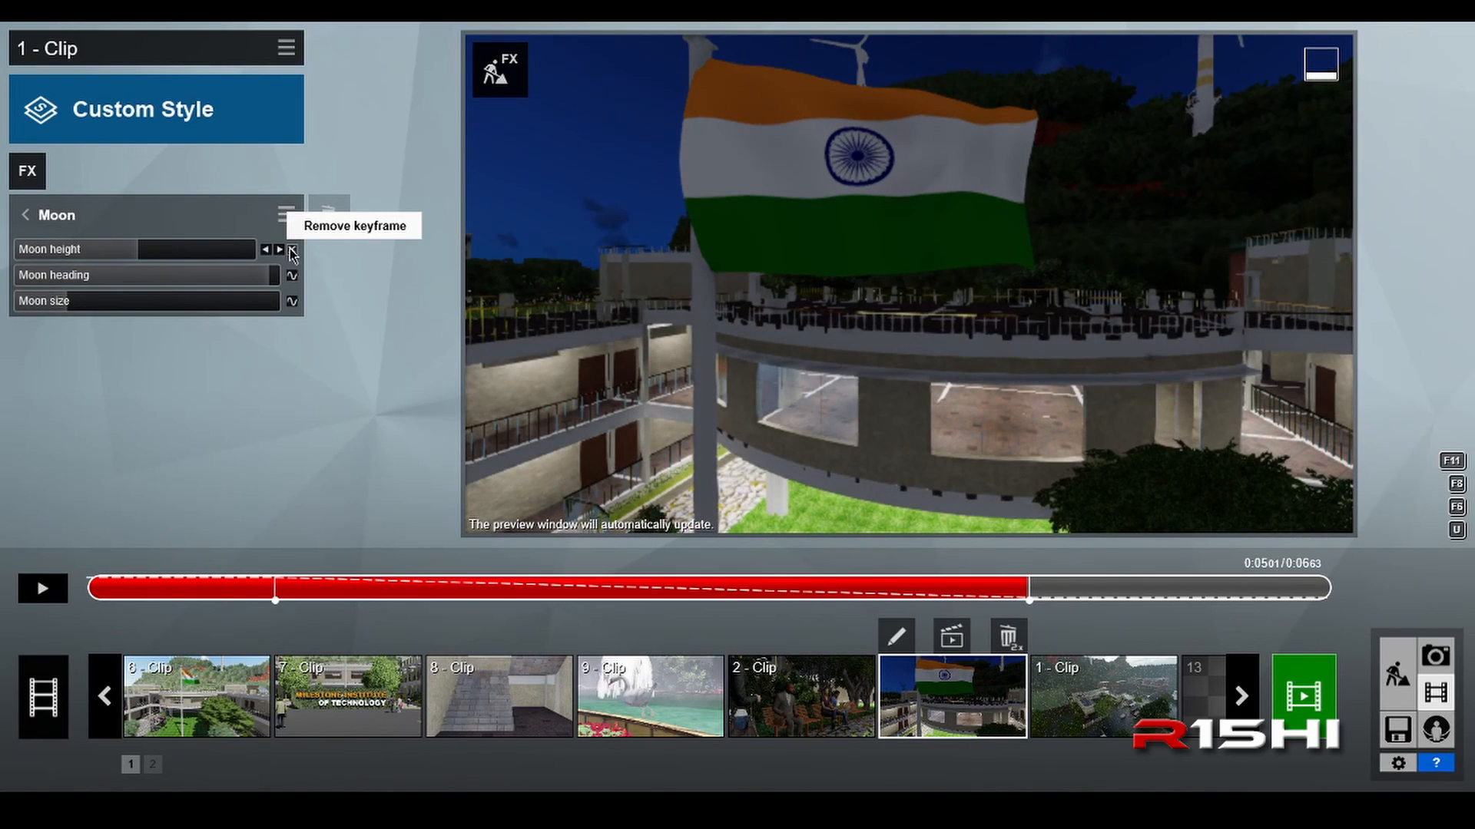
click(293, 251)
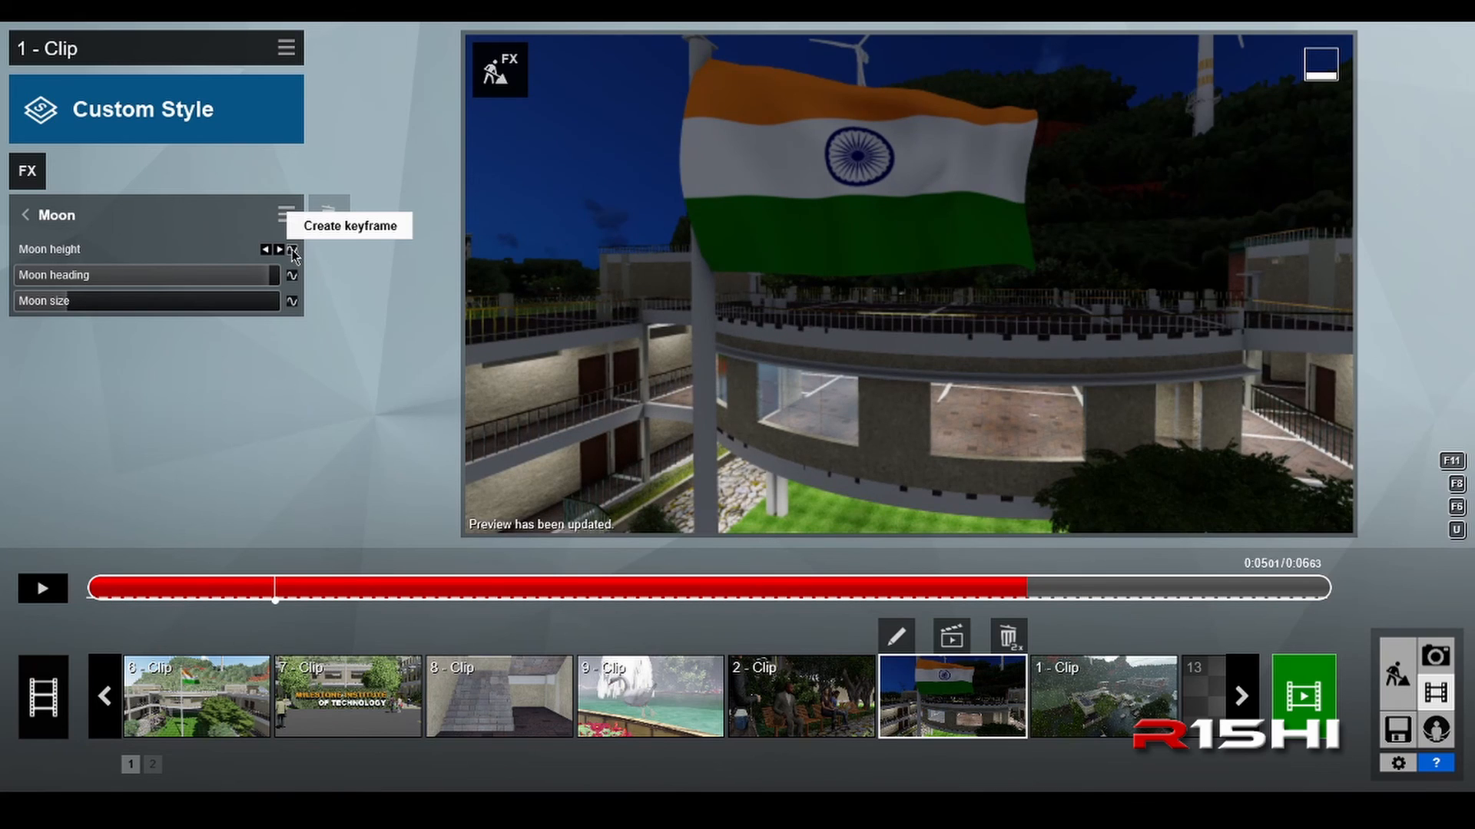
click(292, 250)
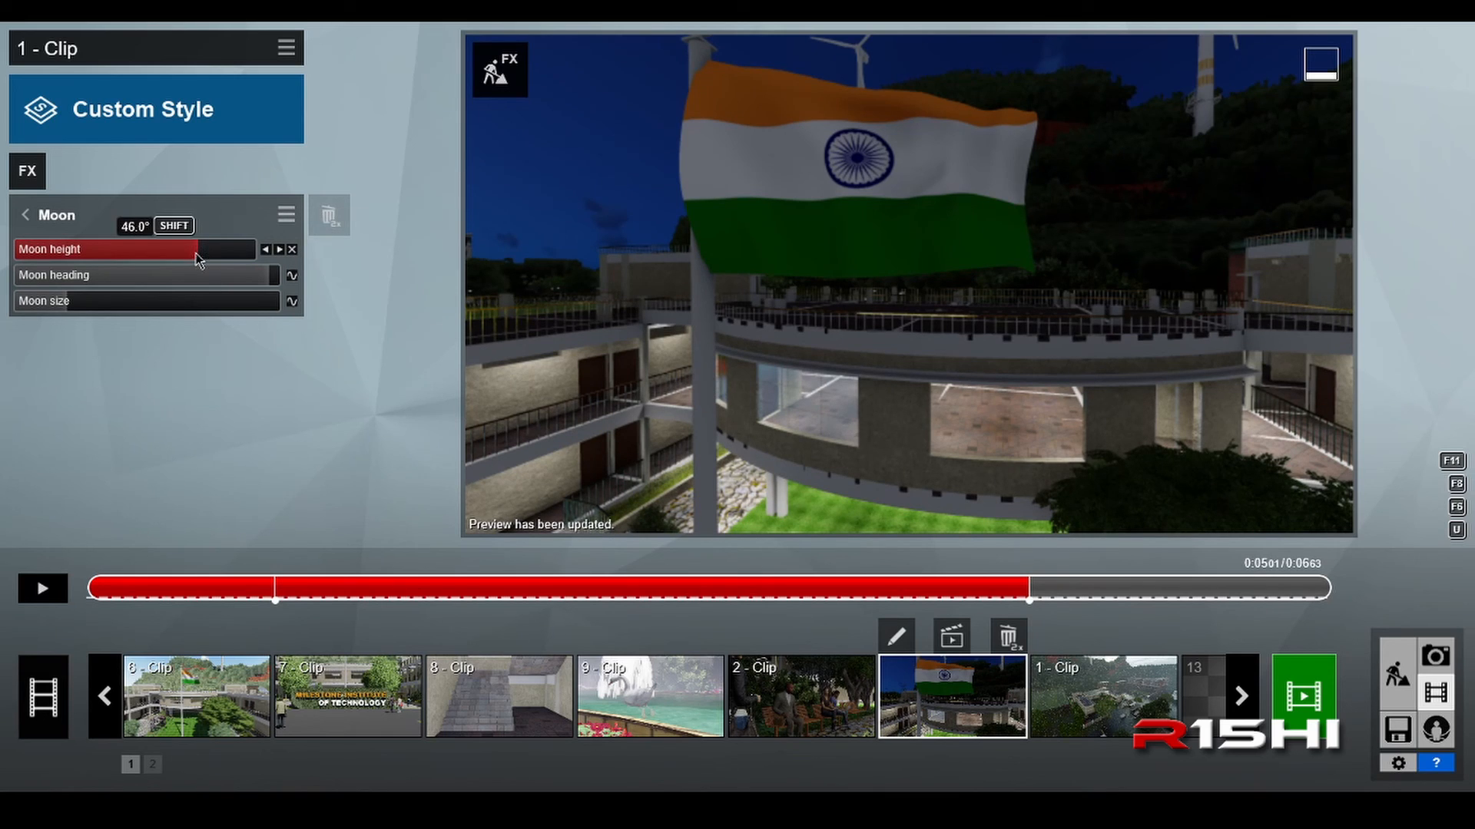
drag(197, 257, 142, 253)
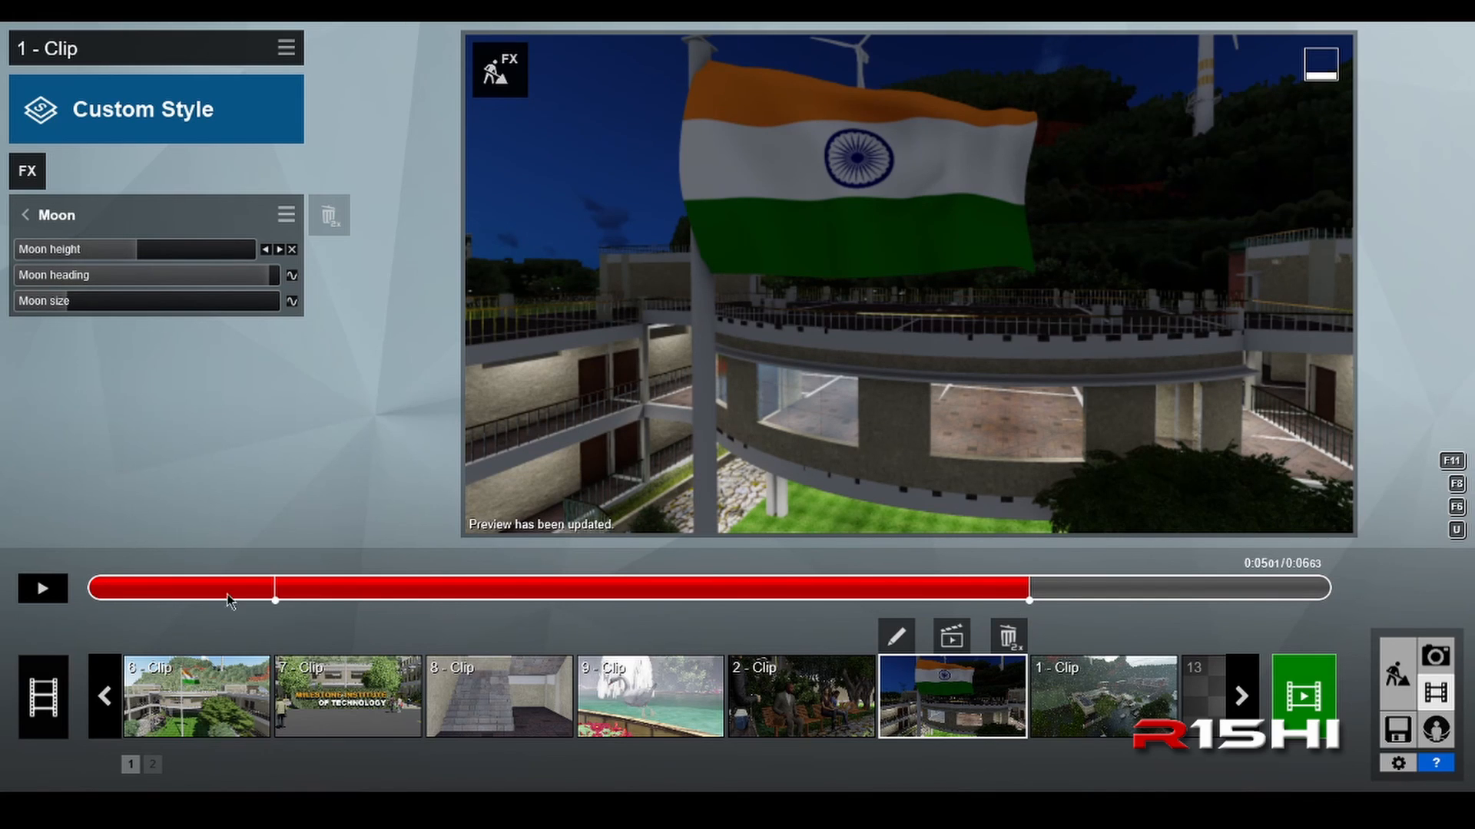
click(109, 592)
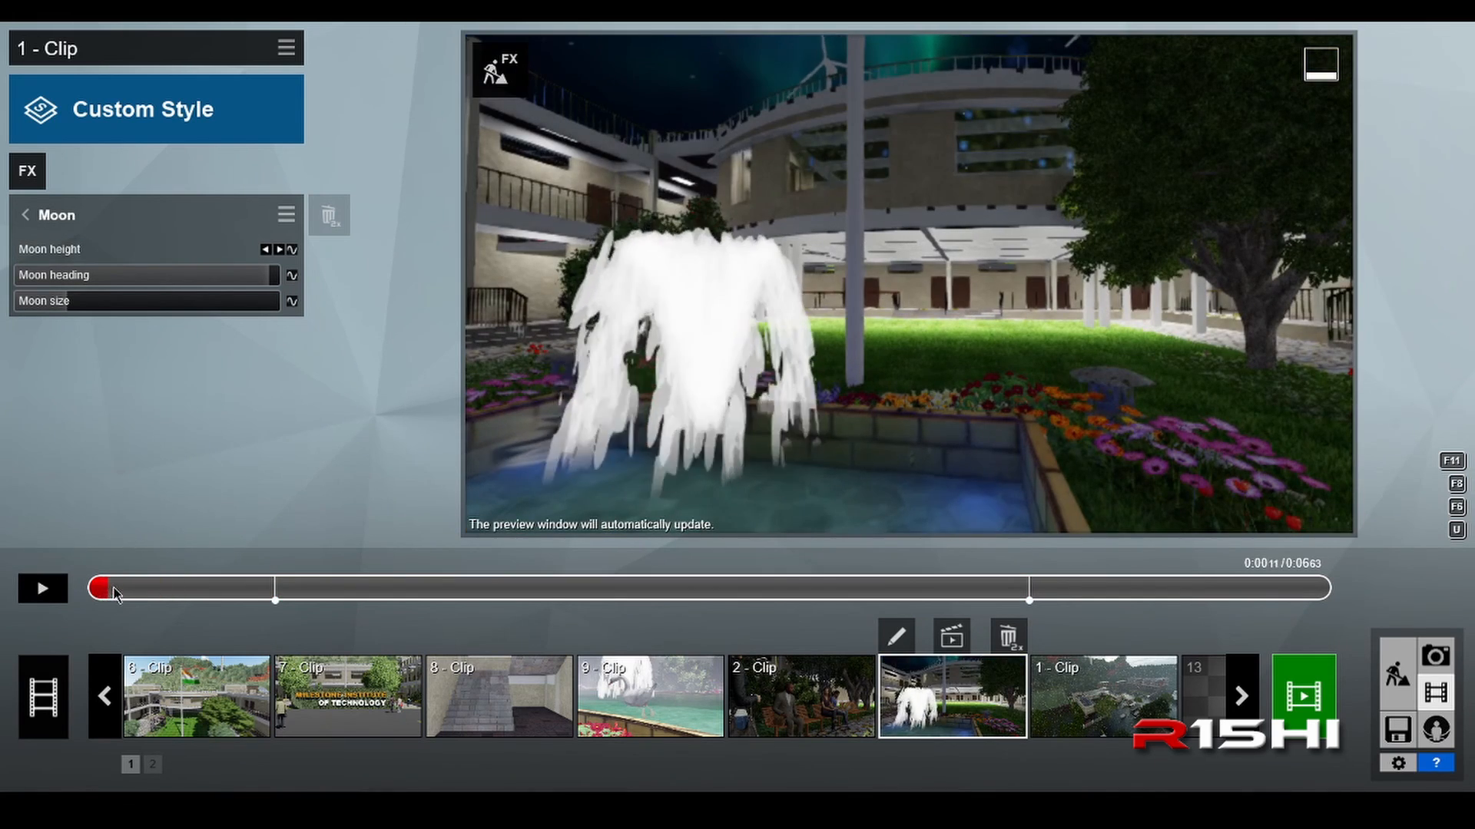
drag(113, 591, 63, 577)
click(55, 218)
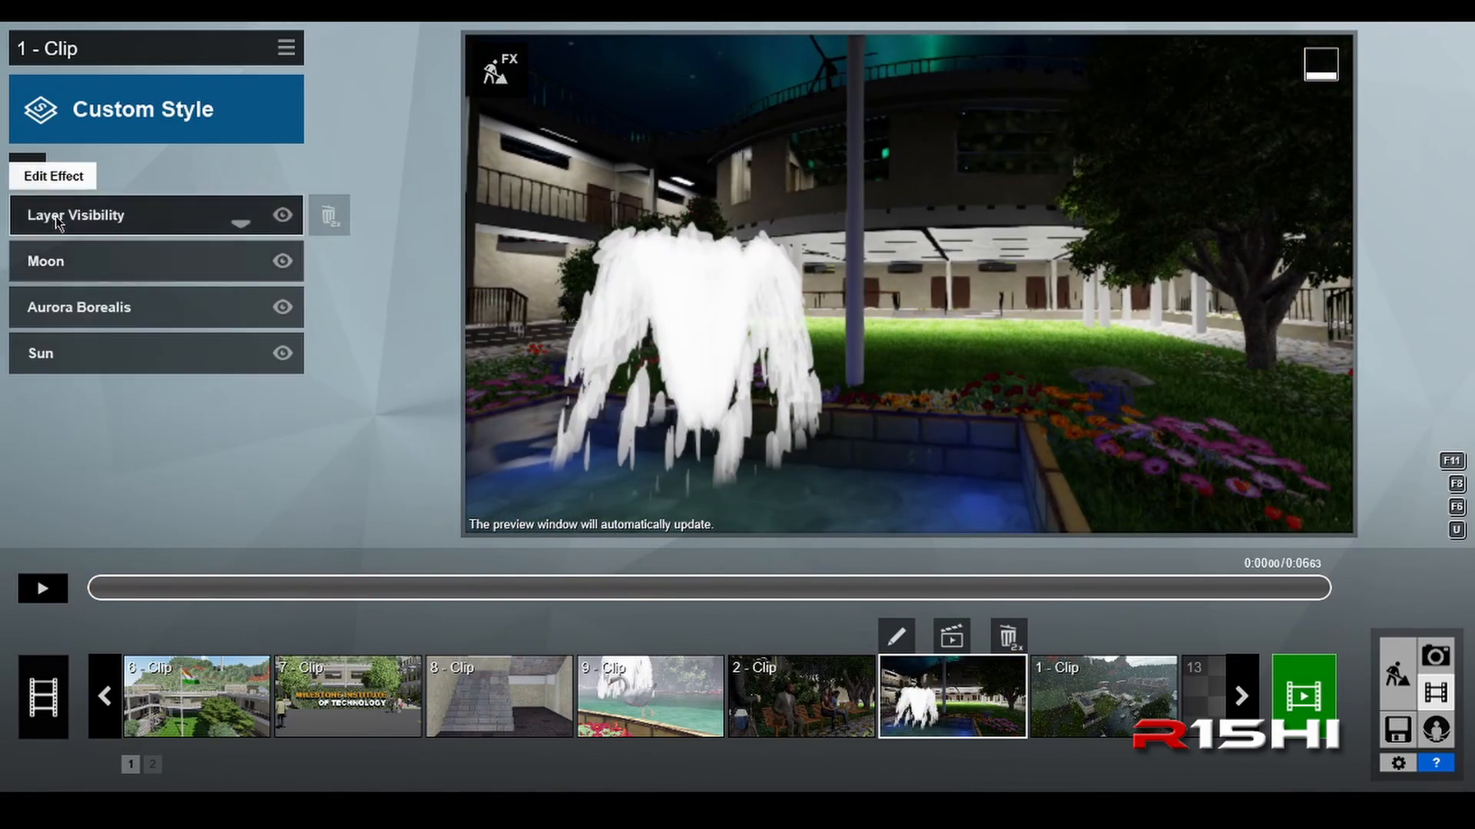
Step: Examine the Sun effect's height keyframe at 0:01.79 and the lighting at the end of the clip
click(75, 356)
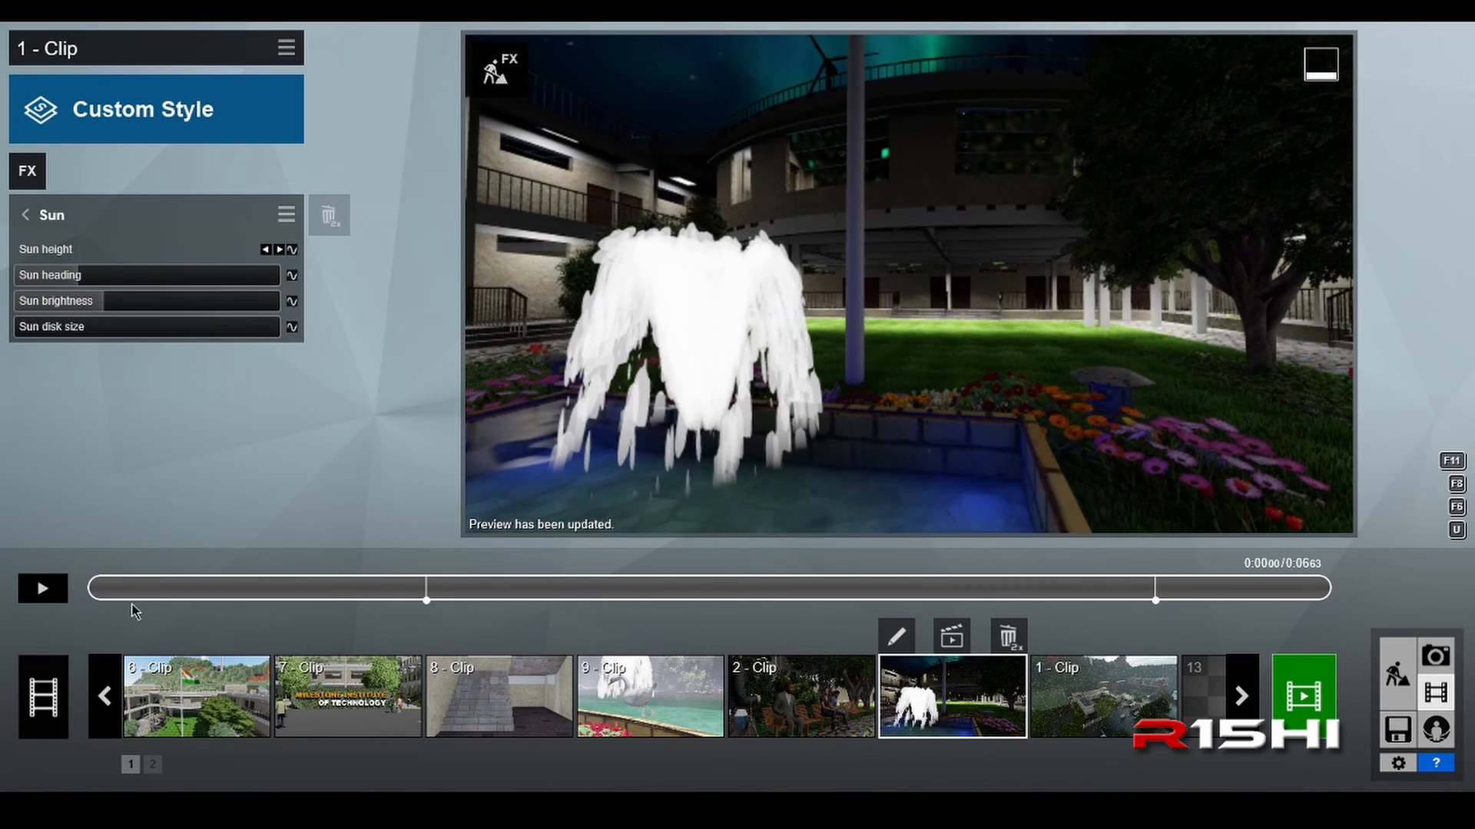
drag(134, 591, 425, 599)
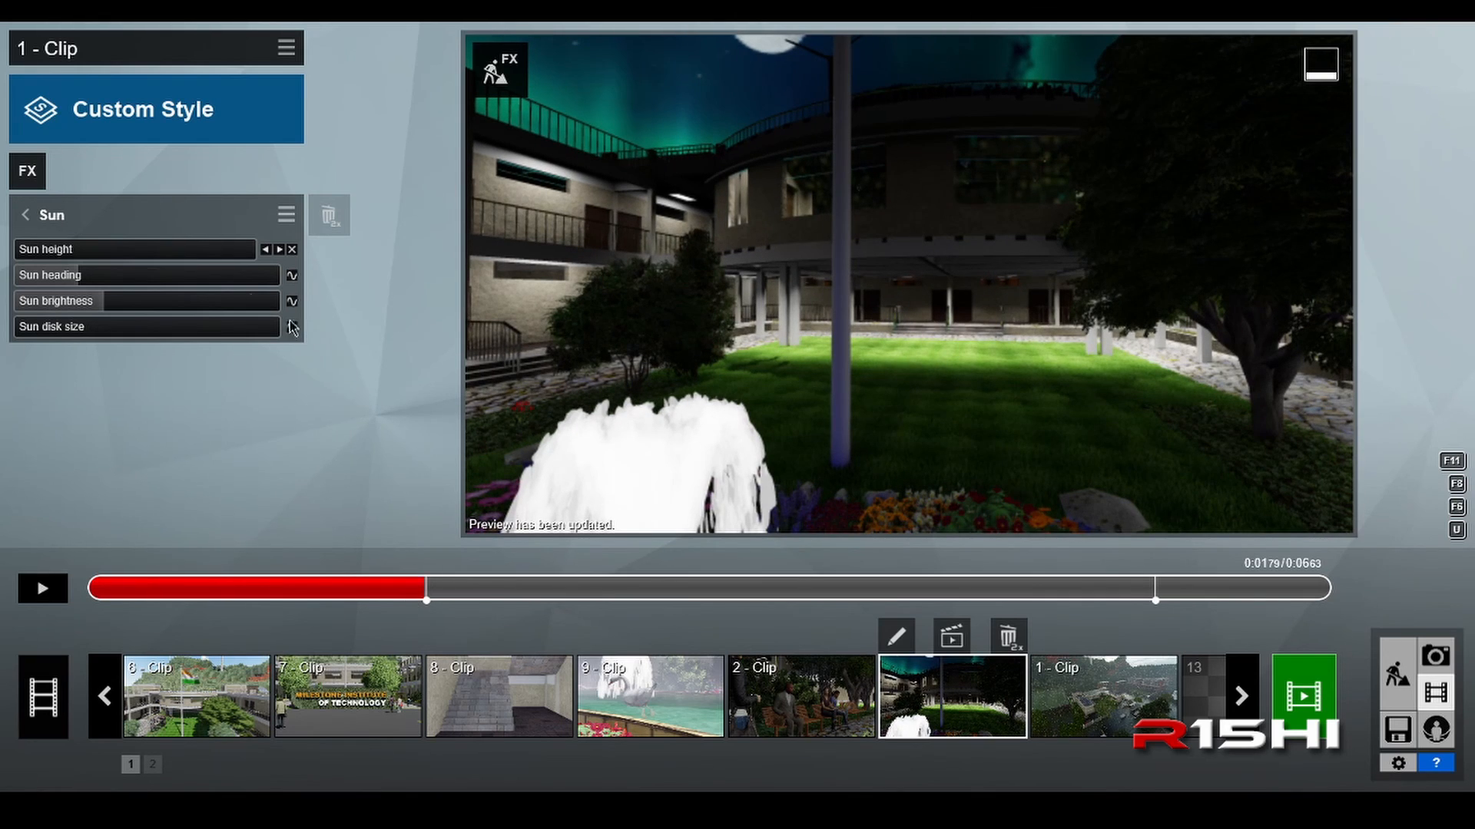
mouse_move(46, 252)
drag(461, 595, 1383, 603)
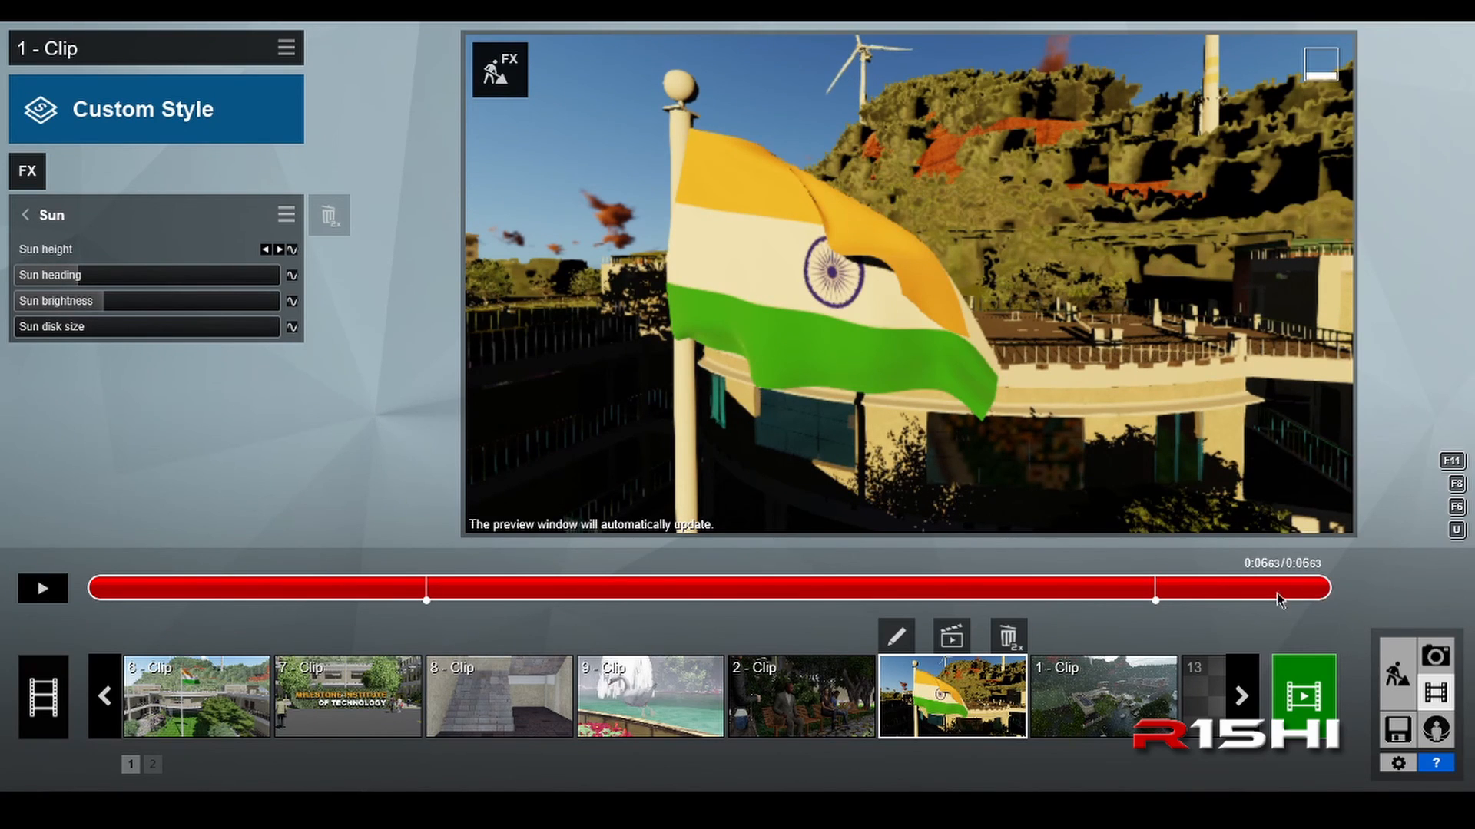
Step: Remove the Sun height keyframes at 0:05.69 and 0:01.80 of the flag clip
click(1160, 602)
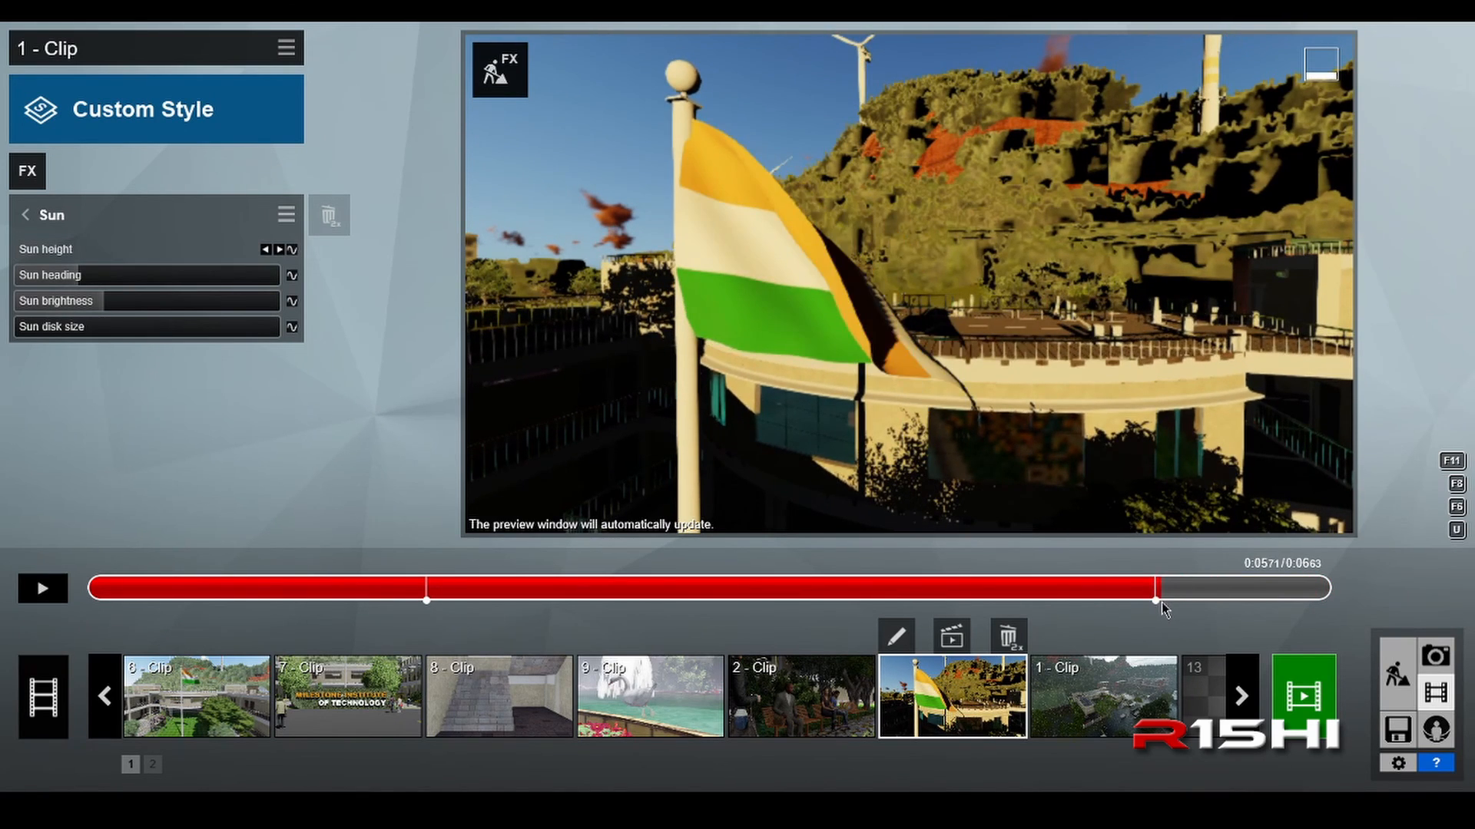
drag(1160, 604, 1158, 603)
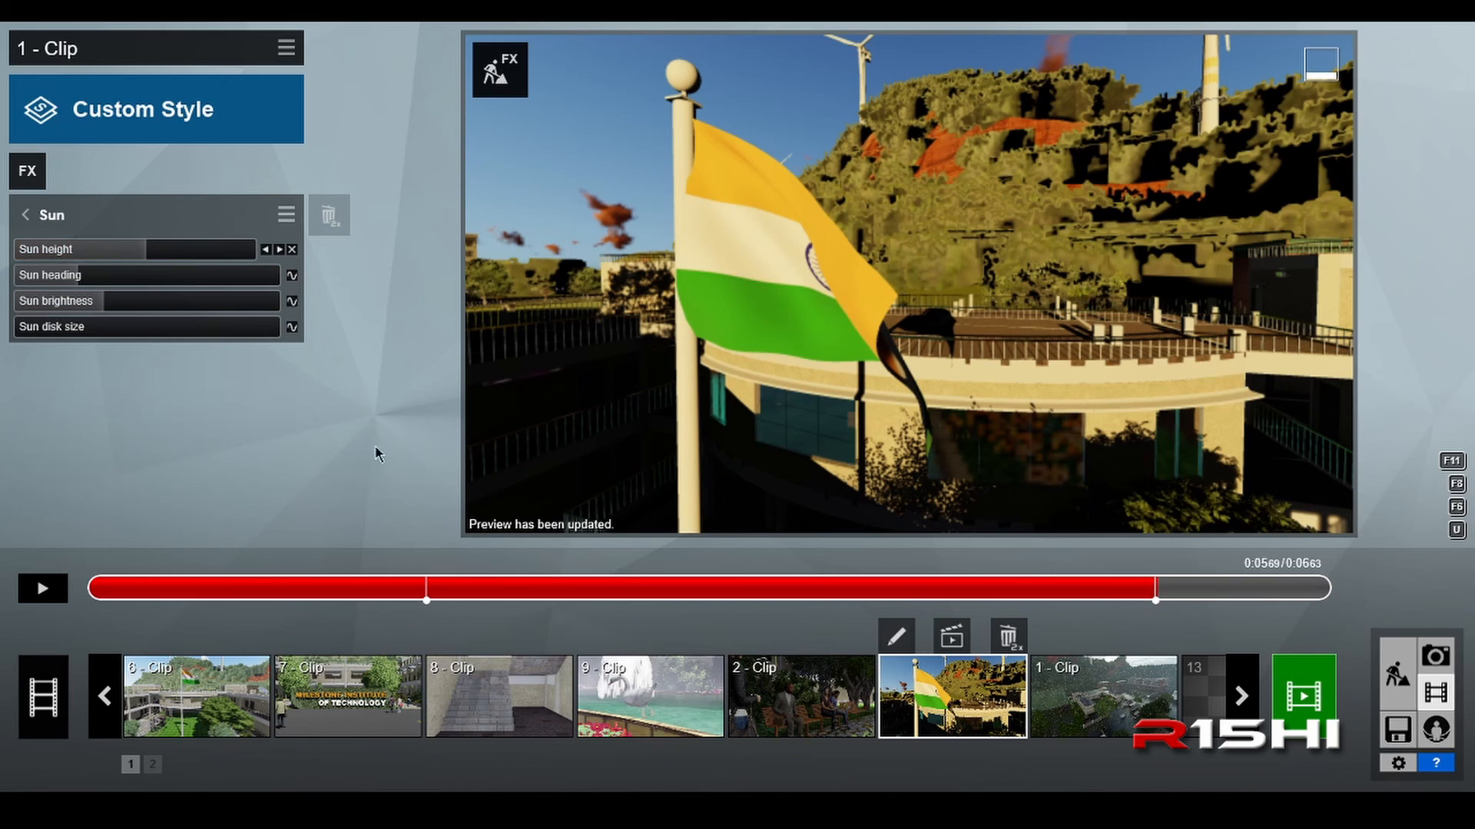
click(292, 249)
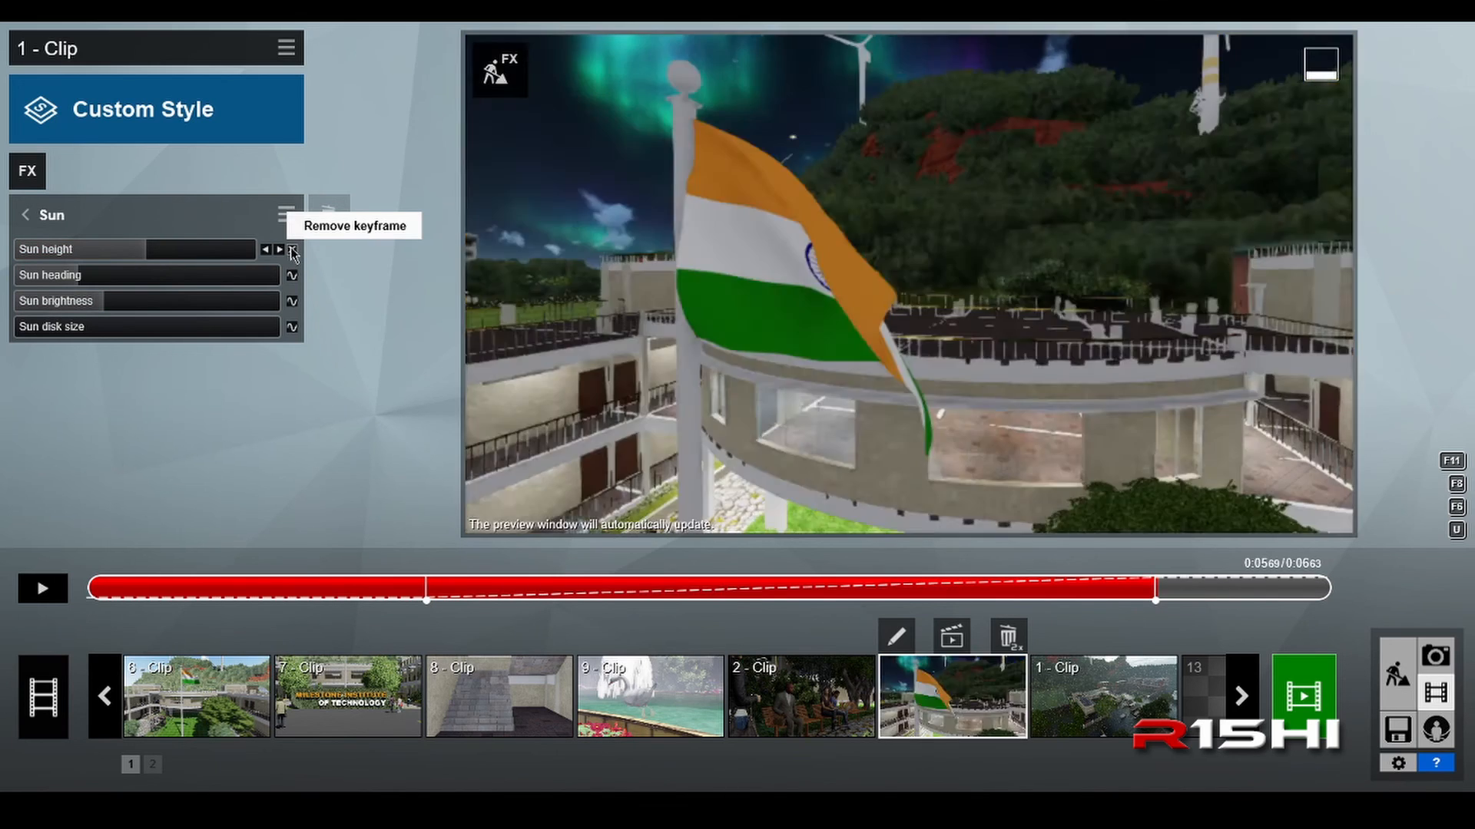
click(268, 249)
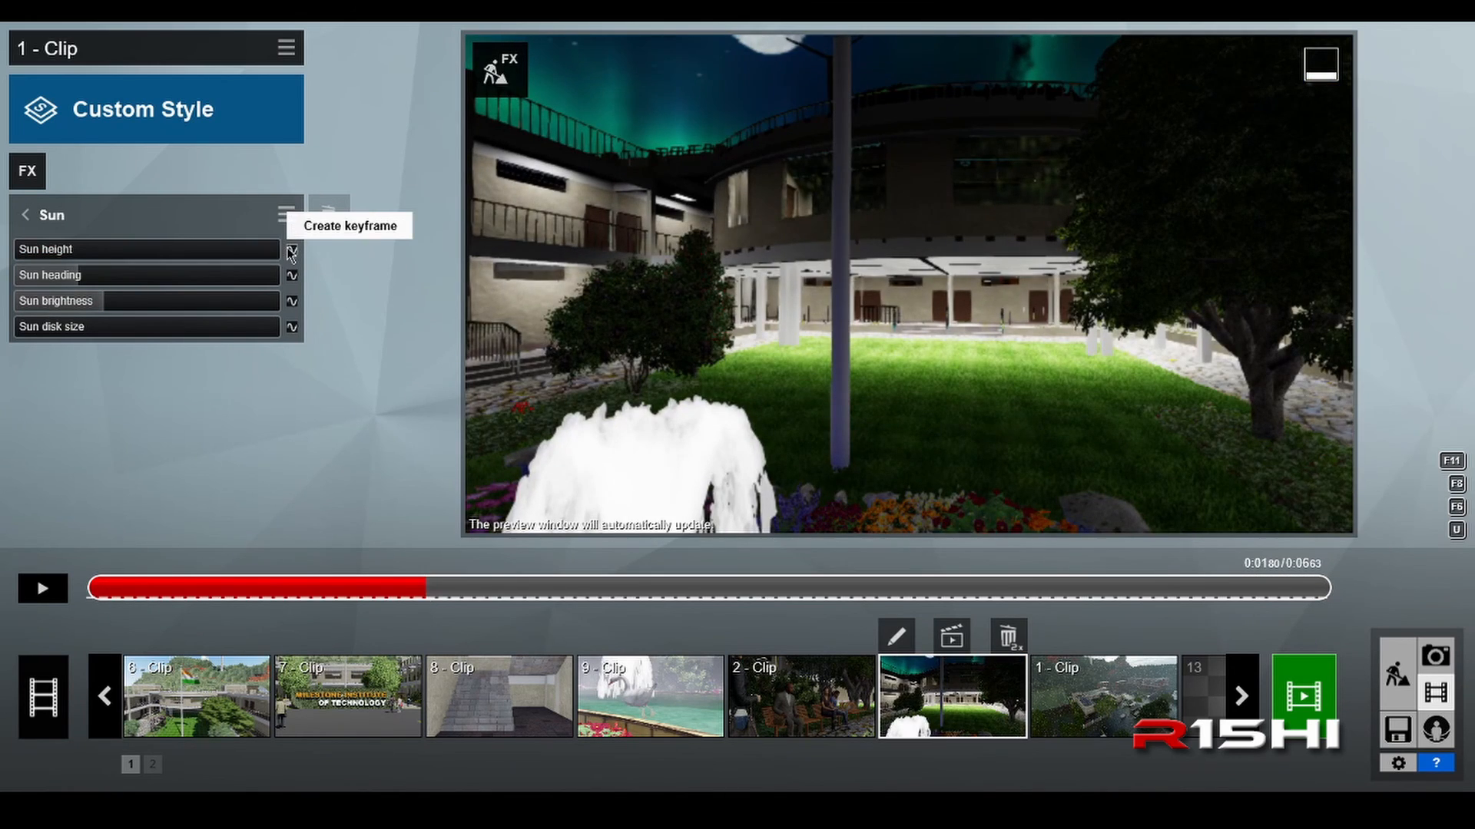
Step: Create Sun height keyframes at 0:01.34 with -90.0° and at 0:05.48 with the sun raised to daylight
drag(422, 592, 332, 593)
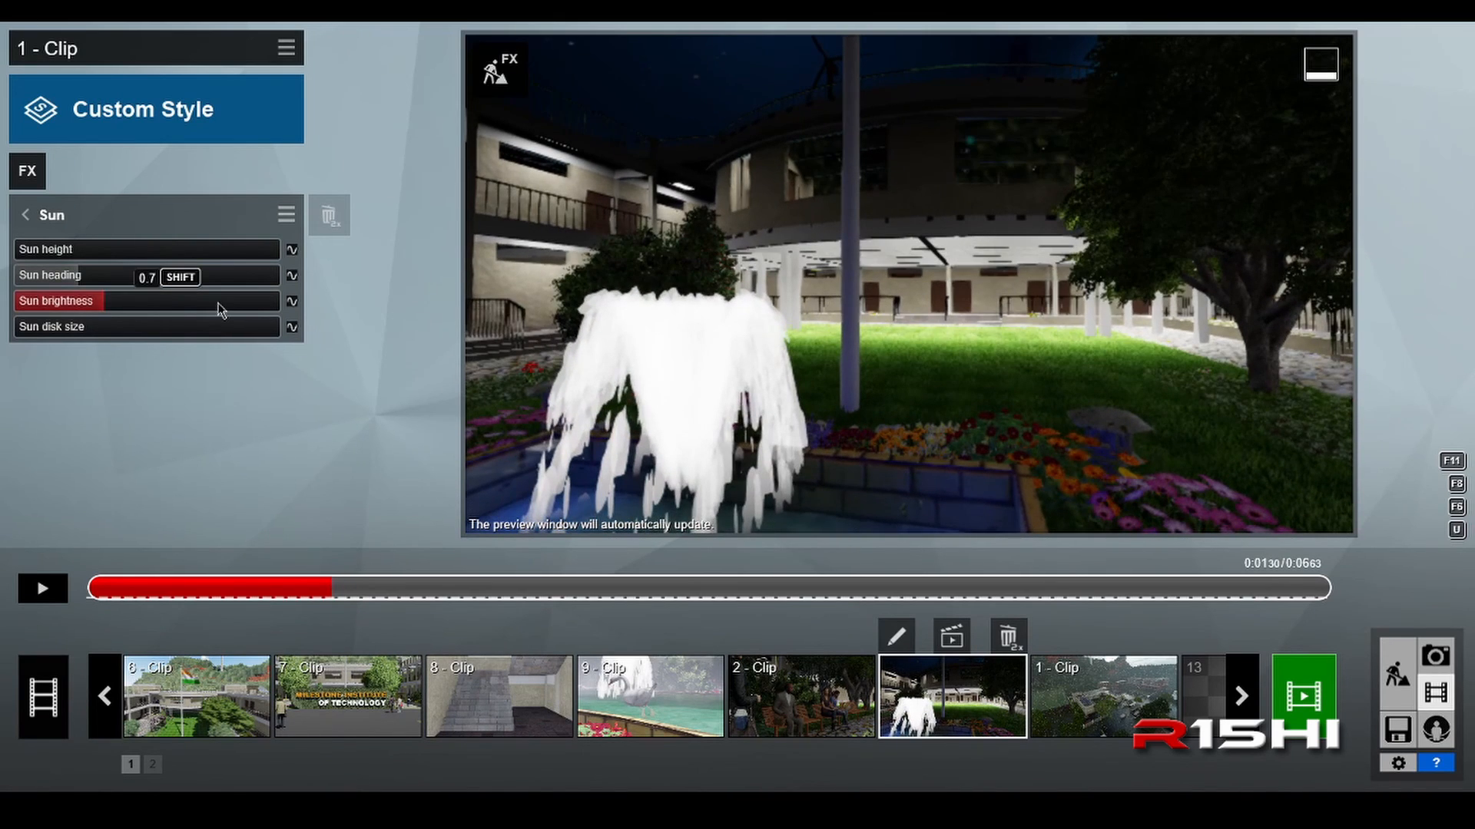
click(293, 251)
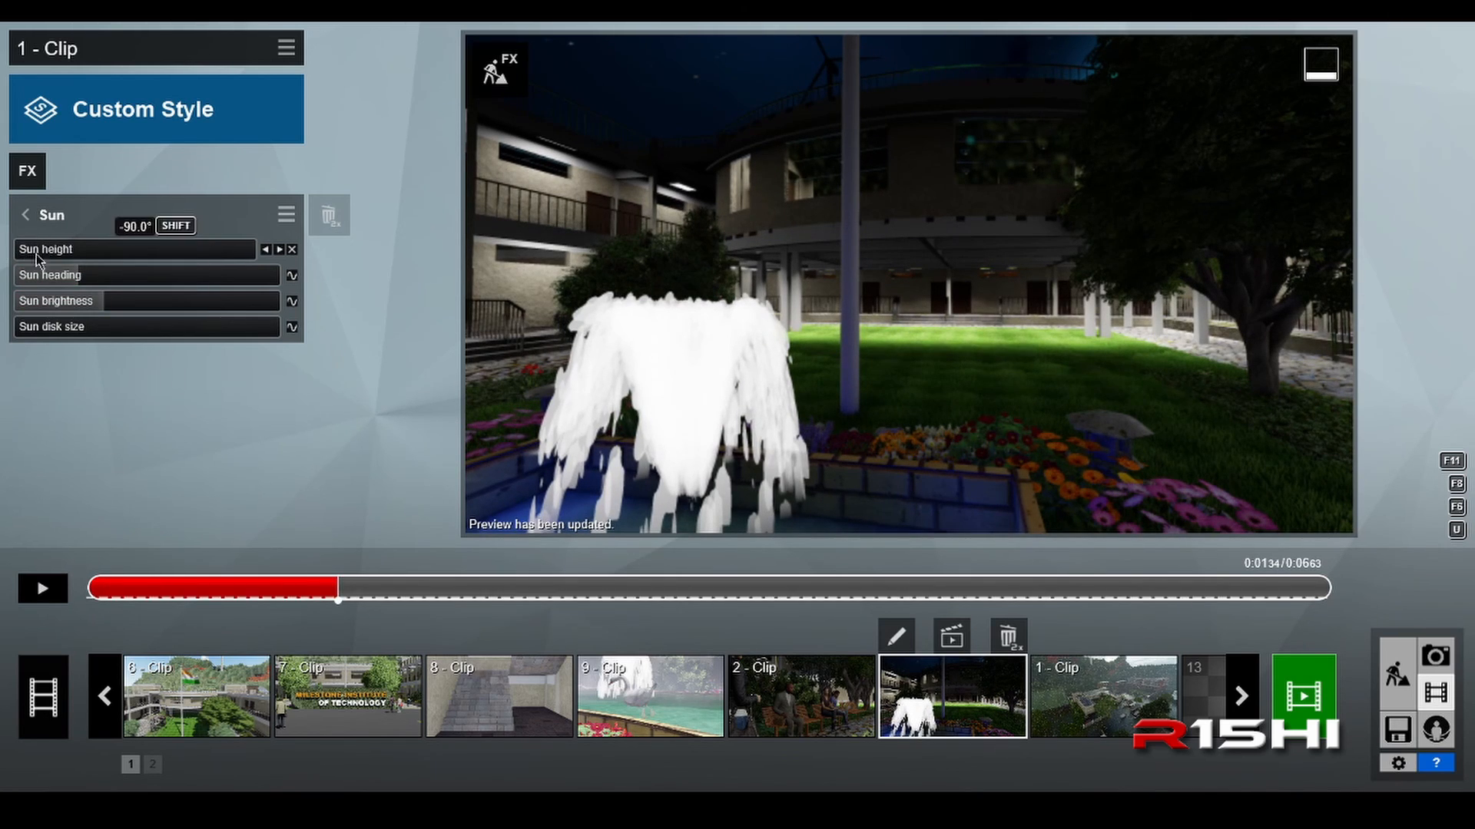
drag(336, 591, 1118, 601)
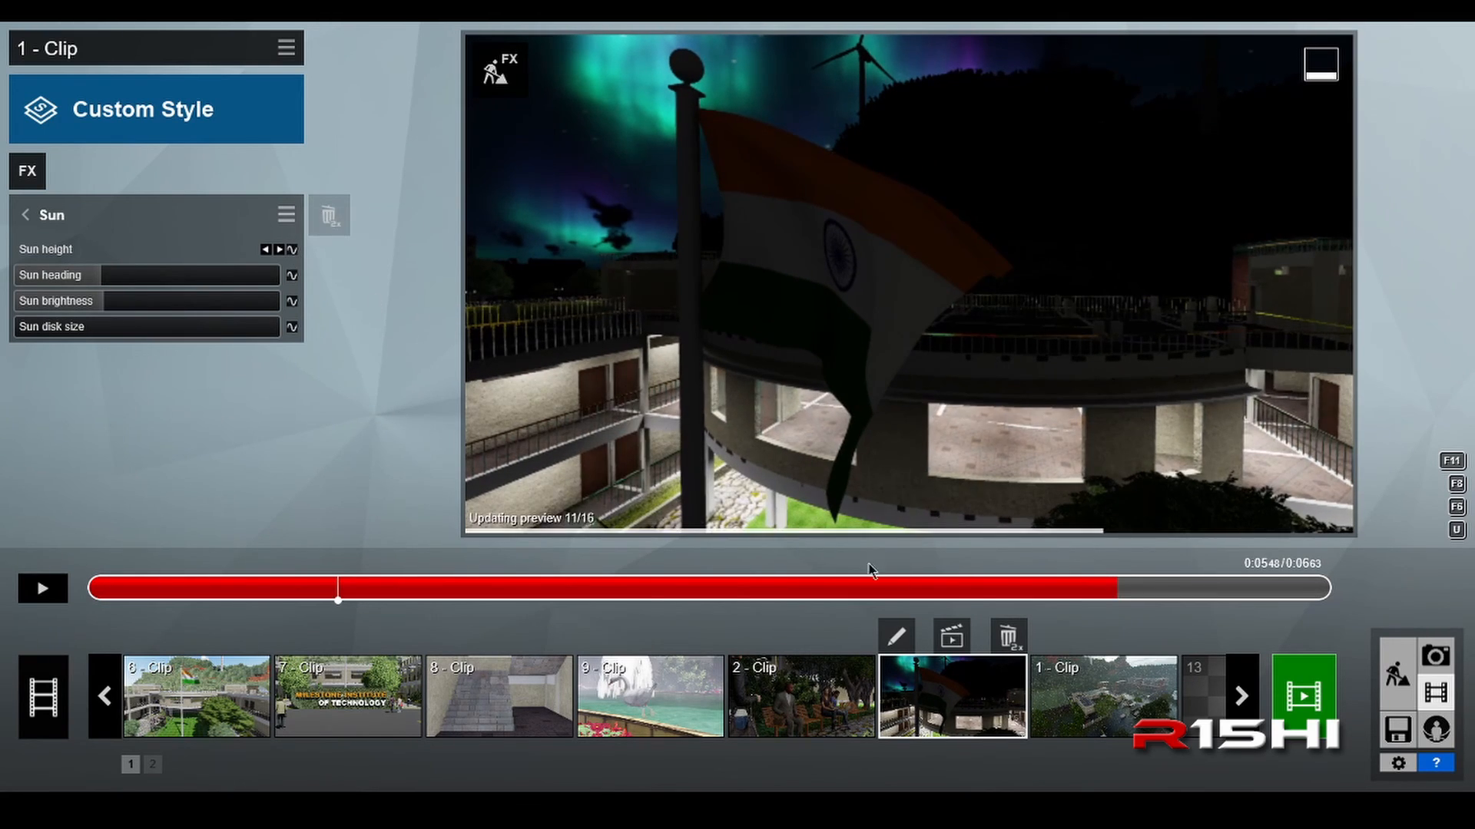
click(292, 250)
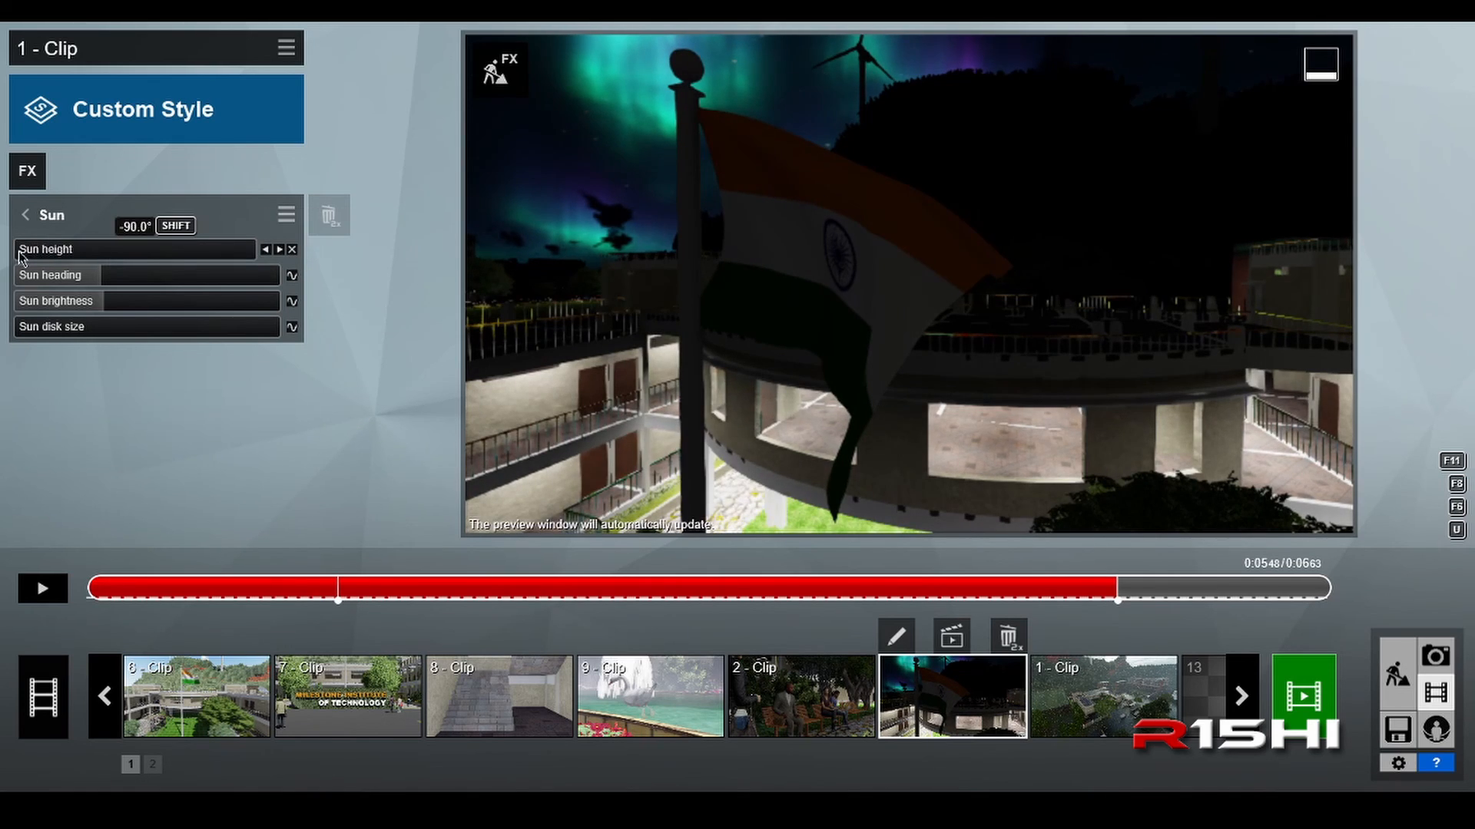
drag(21, 255, 152, 268)
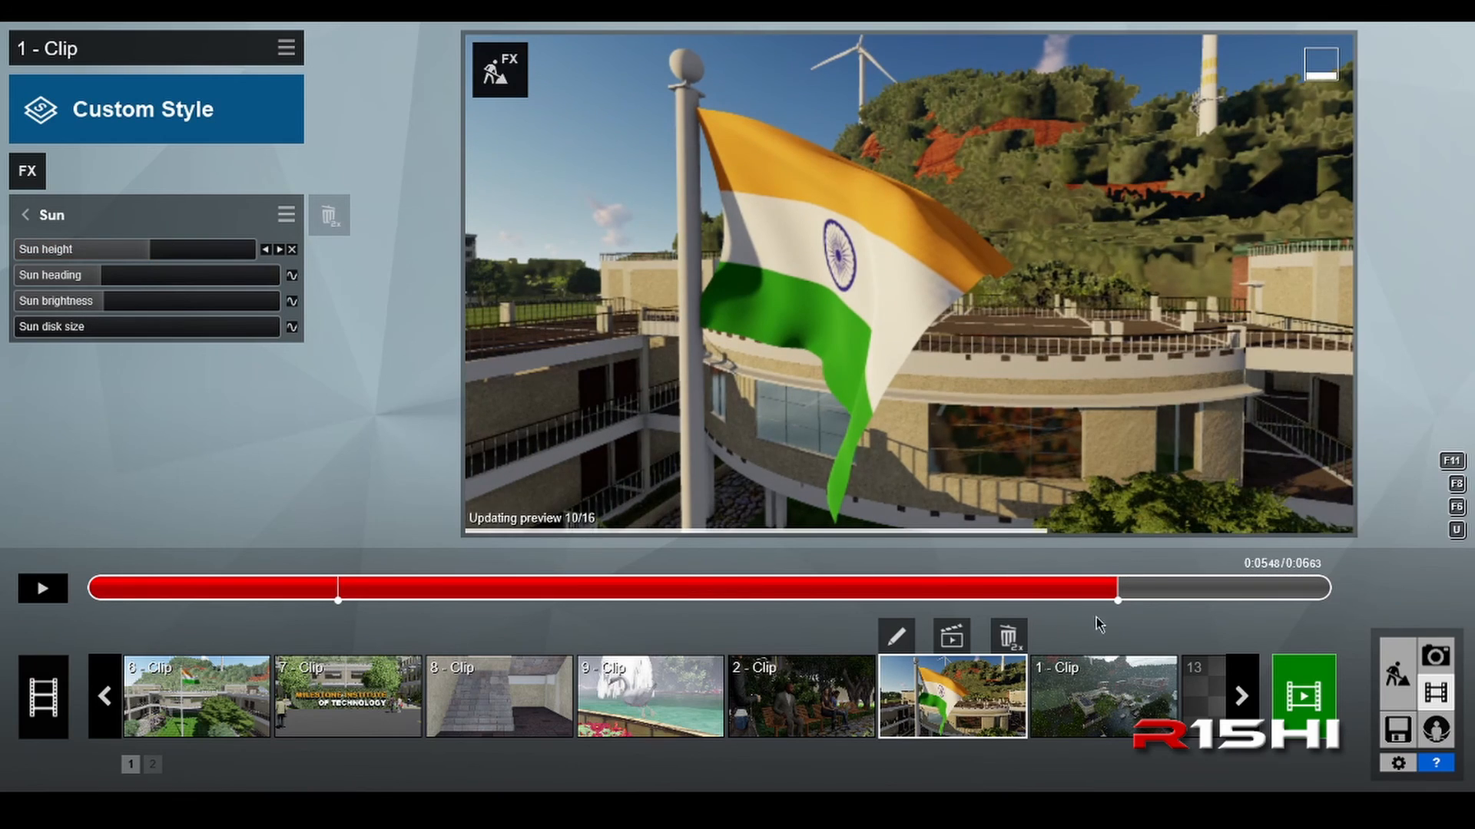
Step: Play the clip to check the sun's rise, and open the Aurora Borealis effect's settings
click(38, 593)
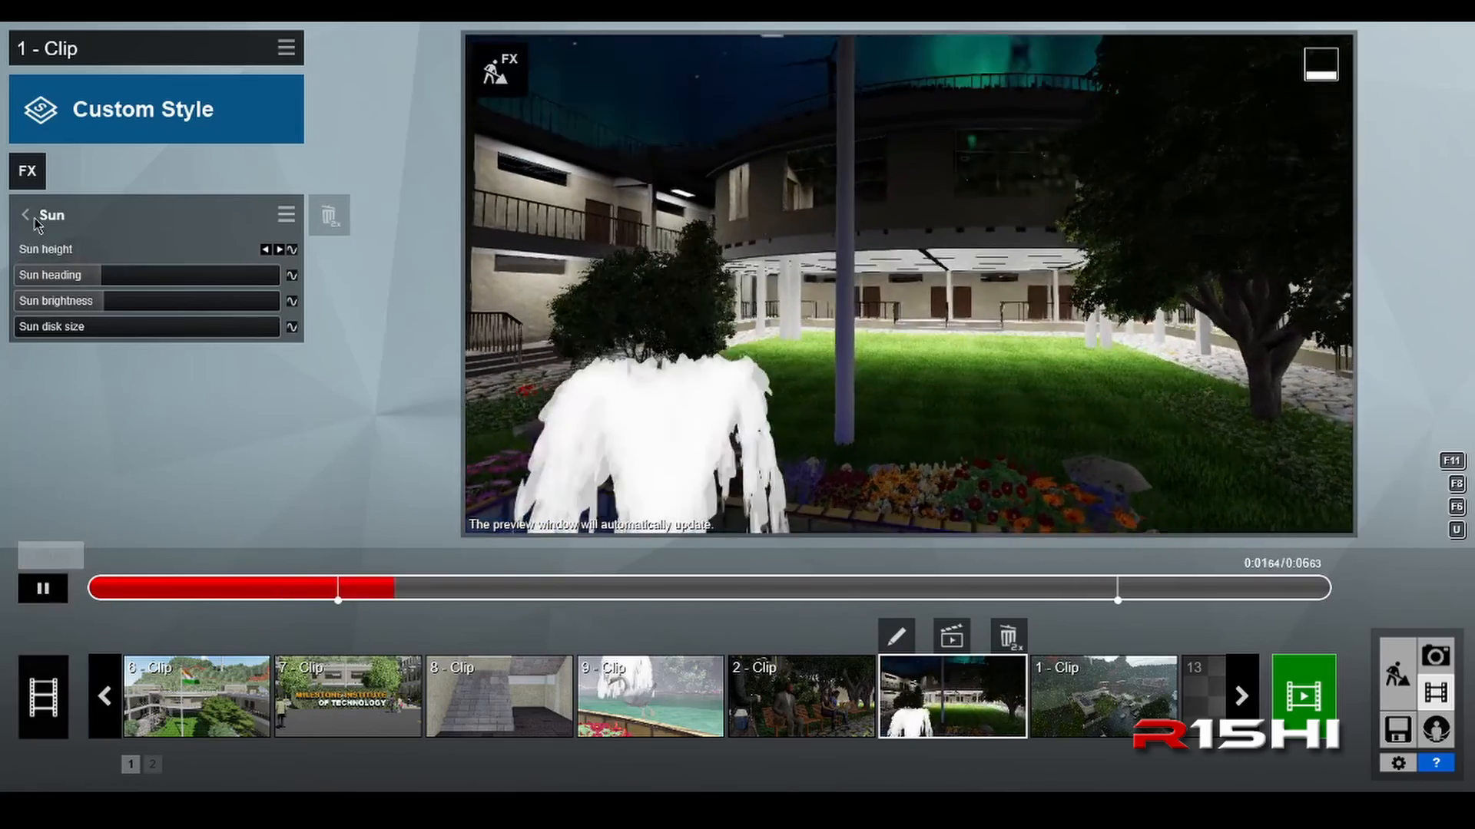
click(31, 216)
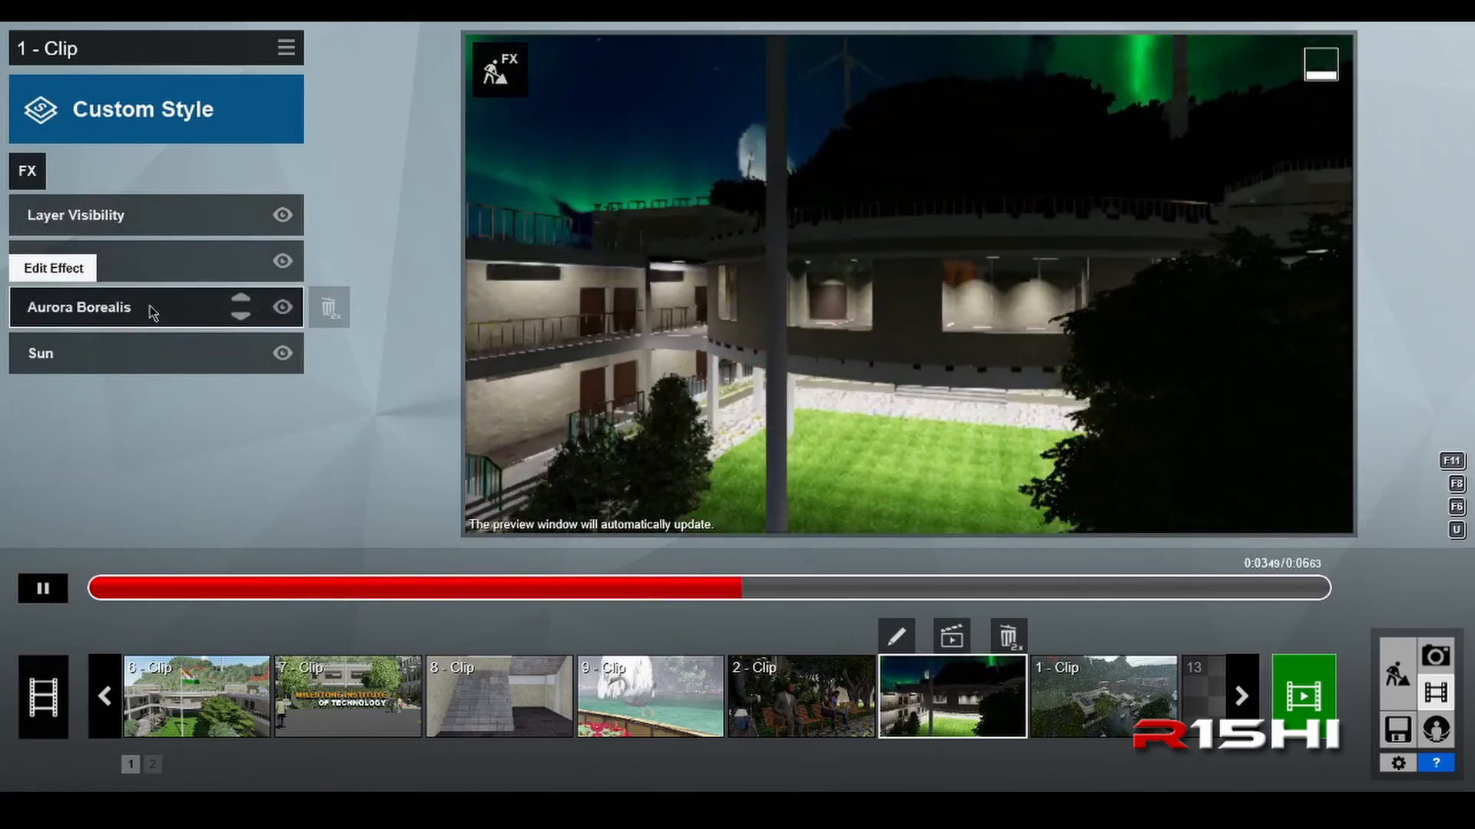
click(148, 308)
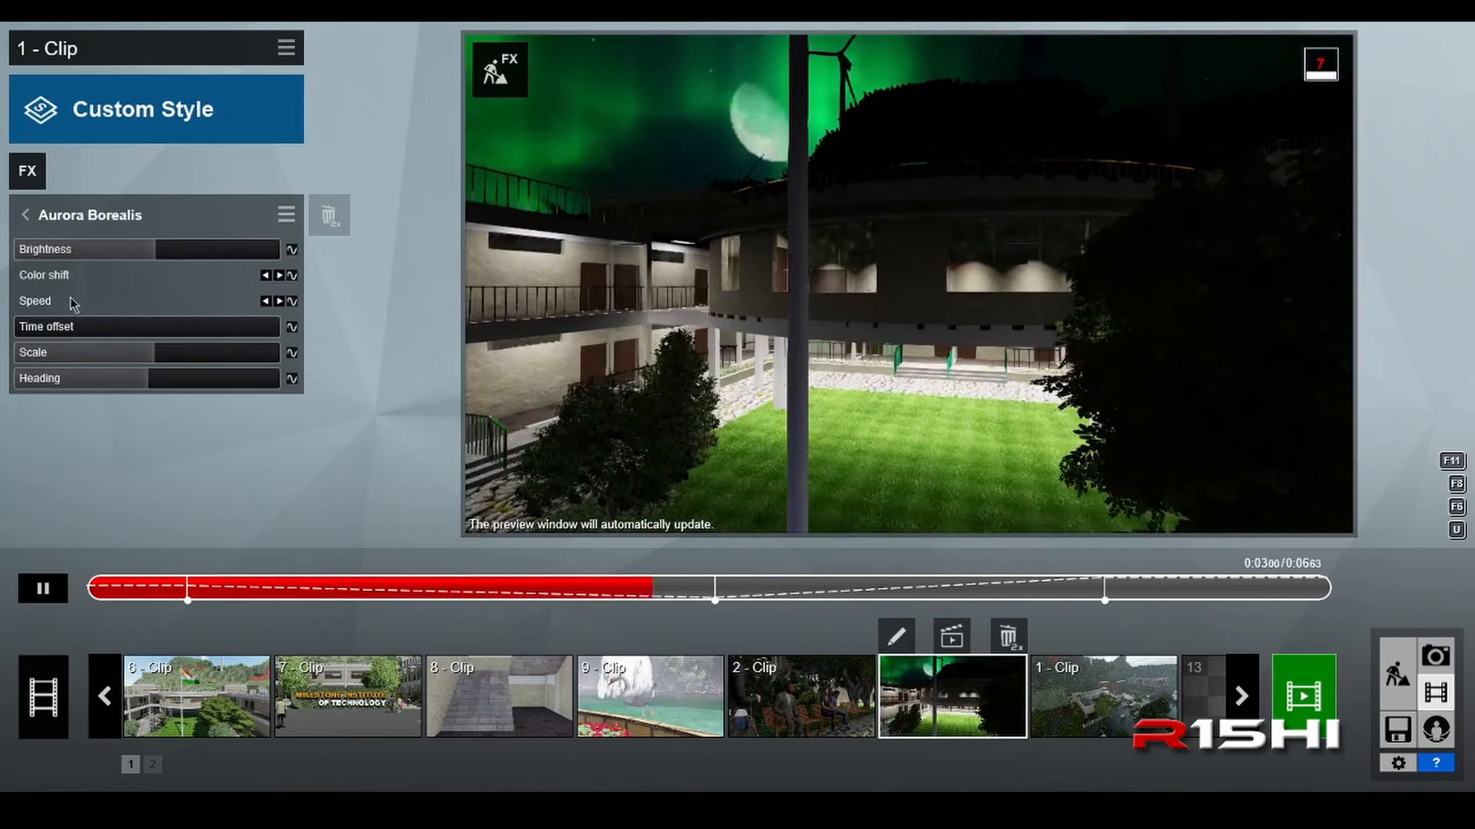
Step: Pause playback and examine the Aurora Borealis color shift value at each of its keyframes
click(43, 586)
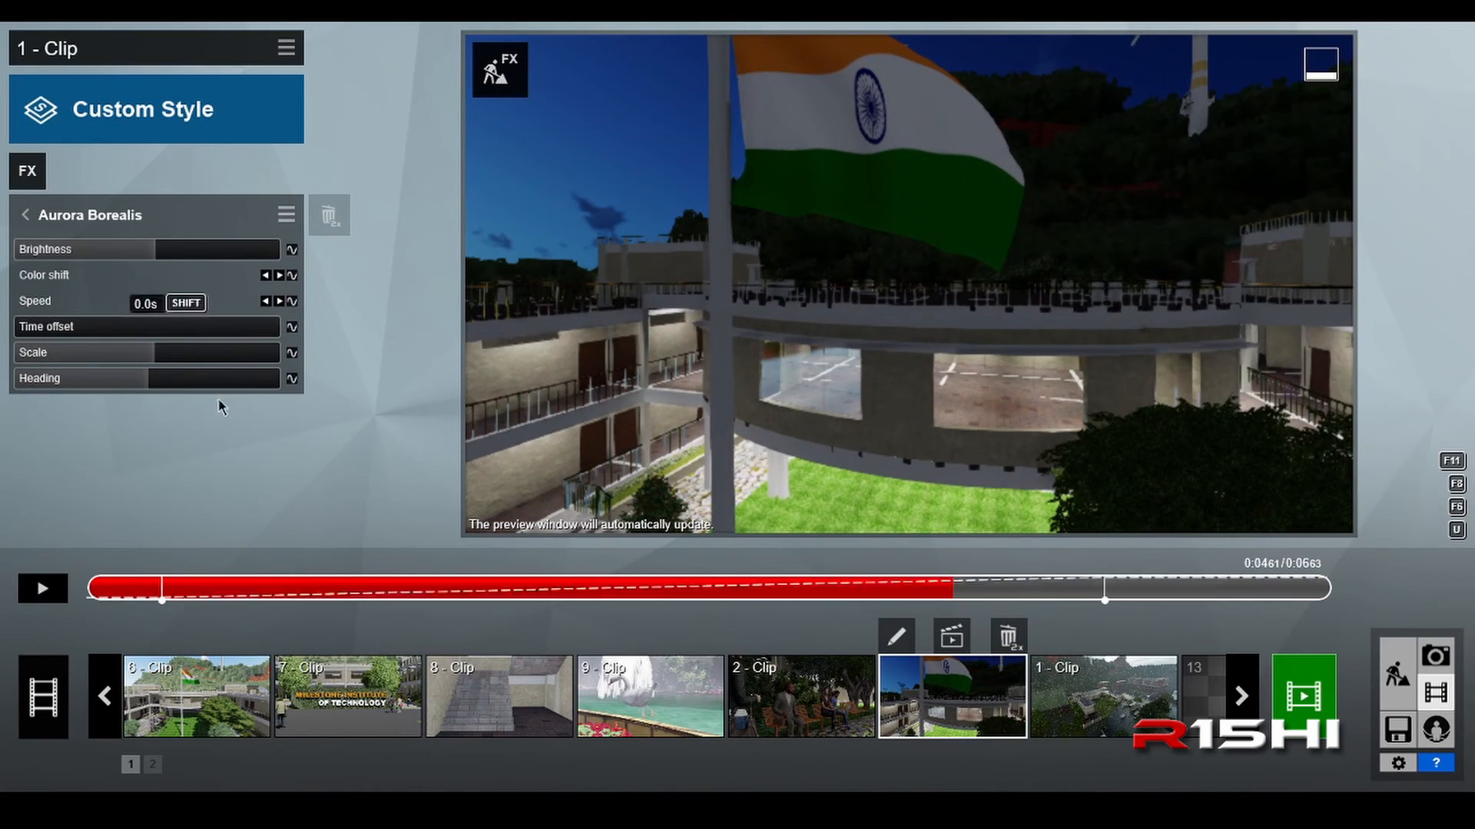
click(265, 276)
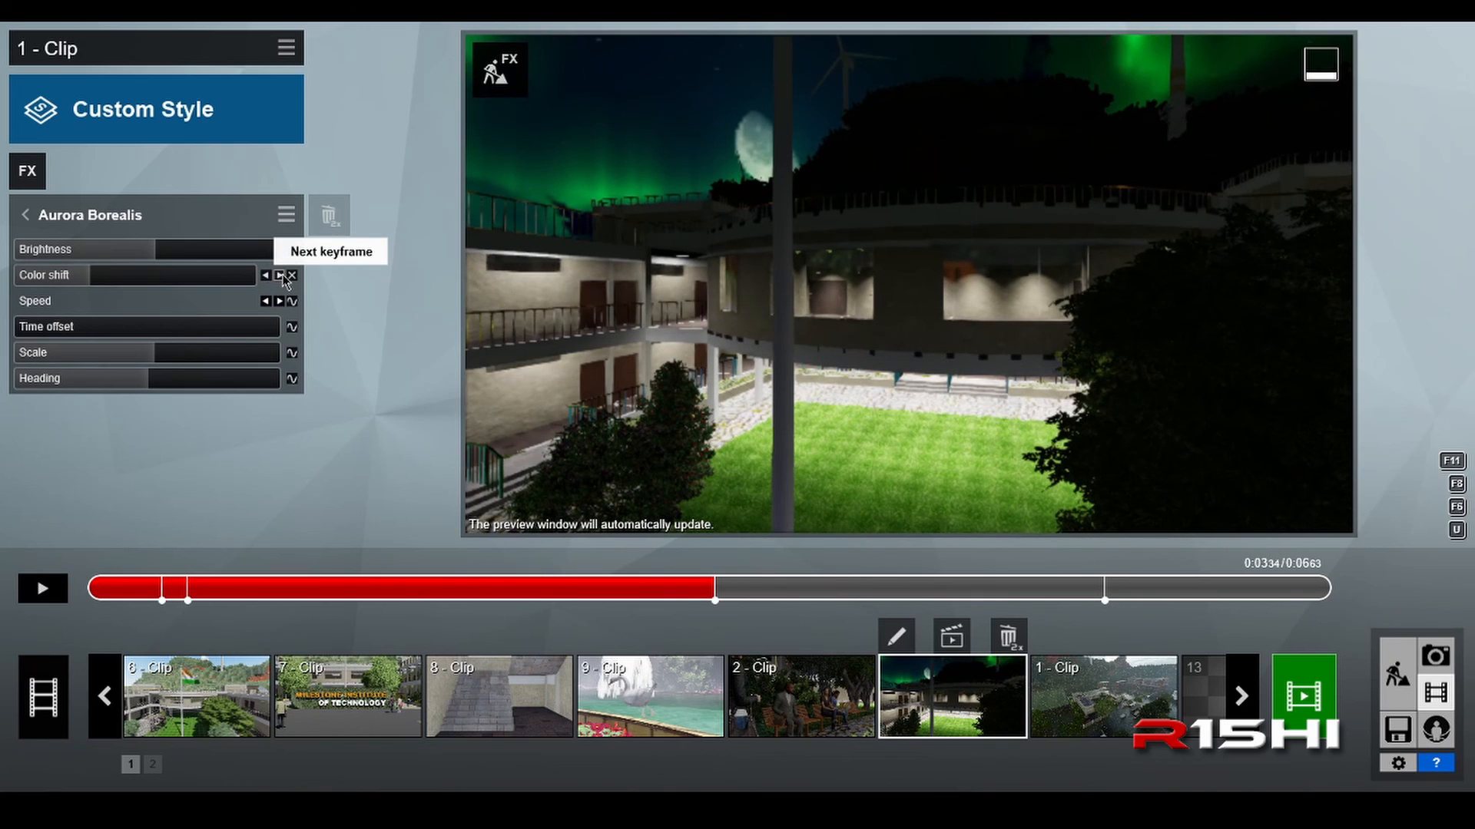
click(266, 276)
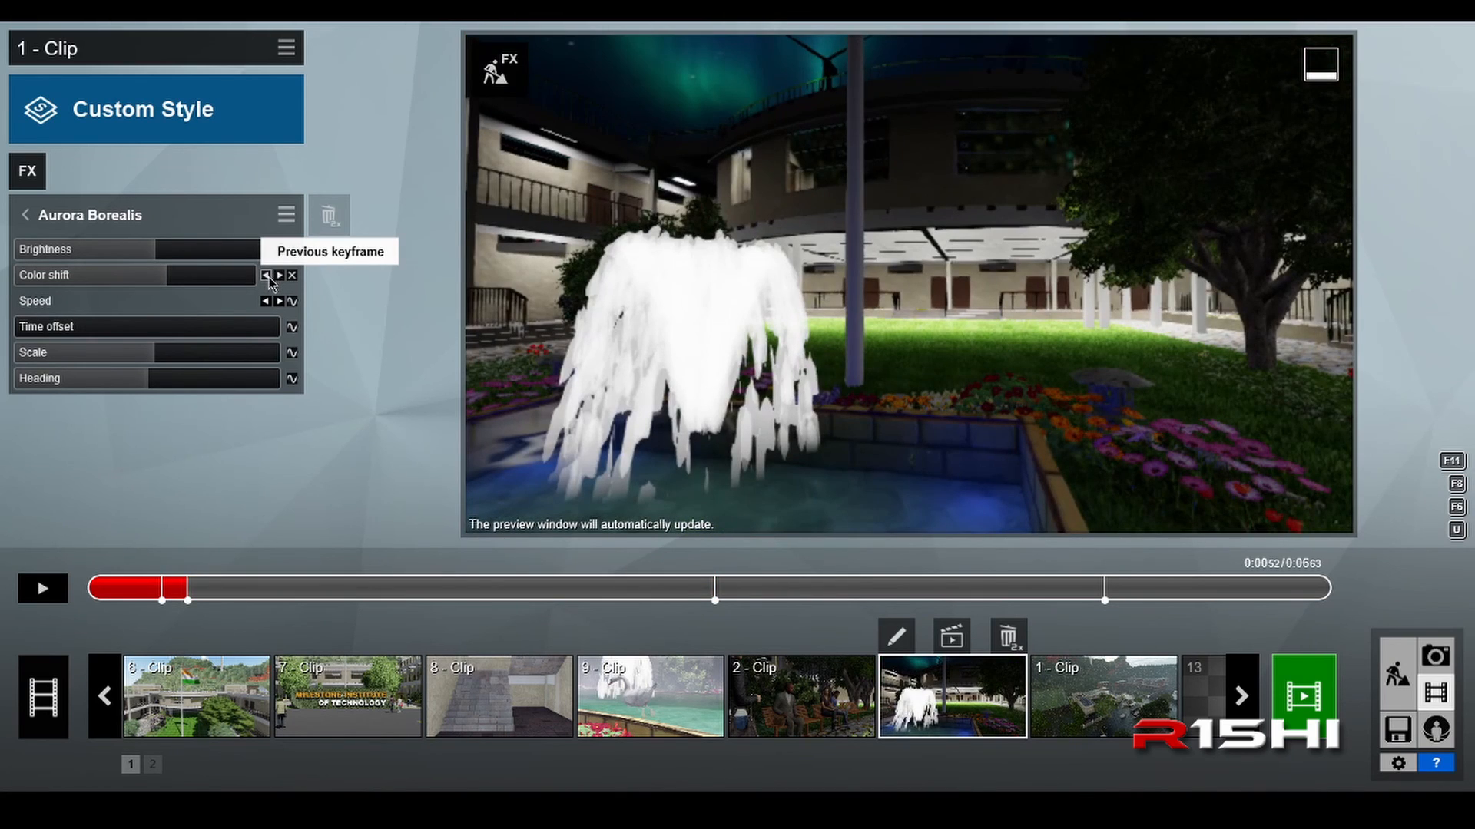
click(266, 275)
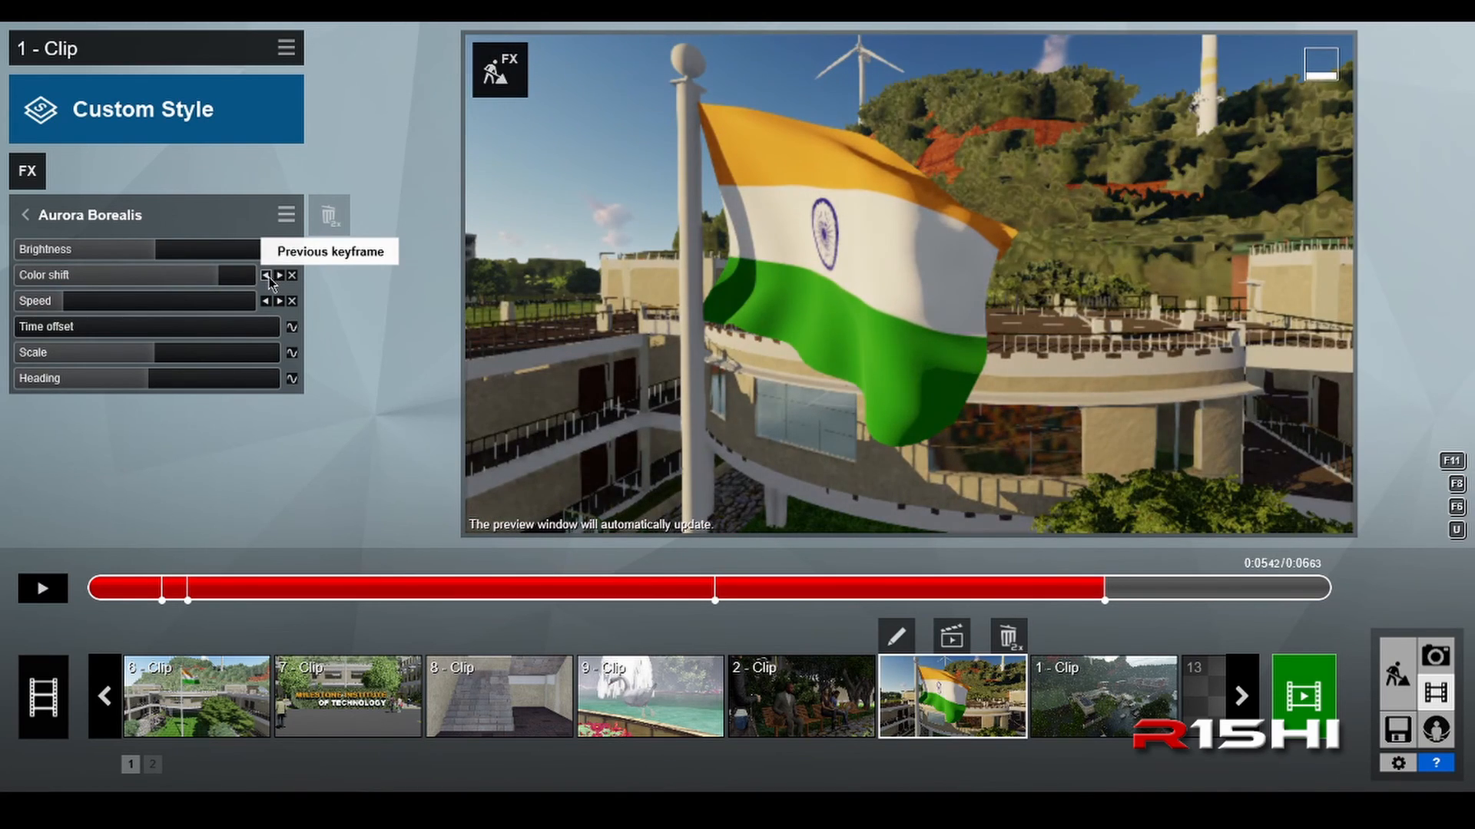
click(266, 276)
click(265, 275)
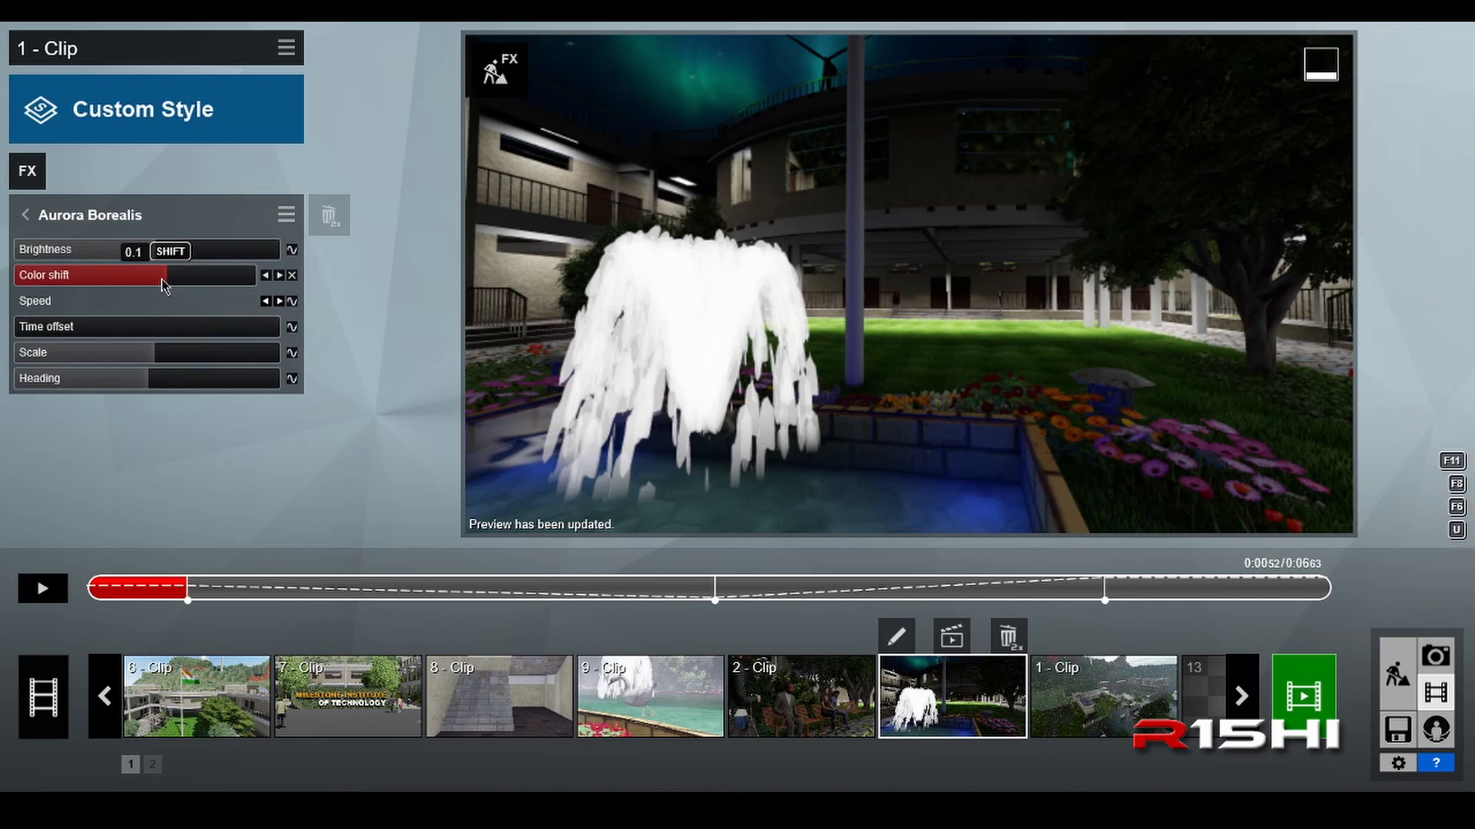
click(279, 276)
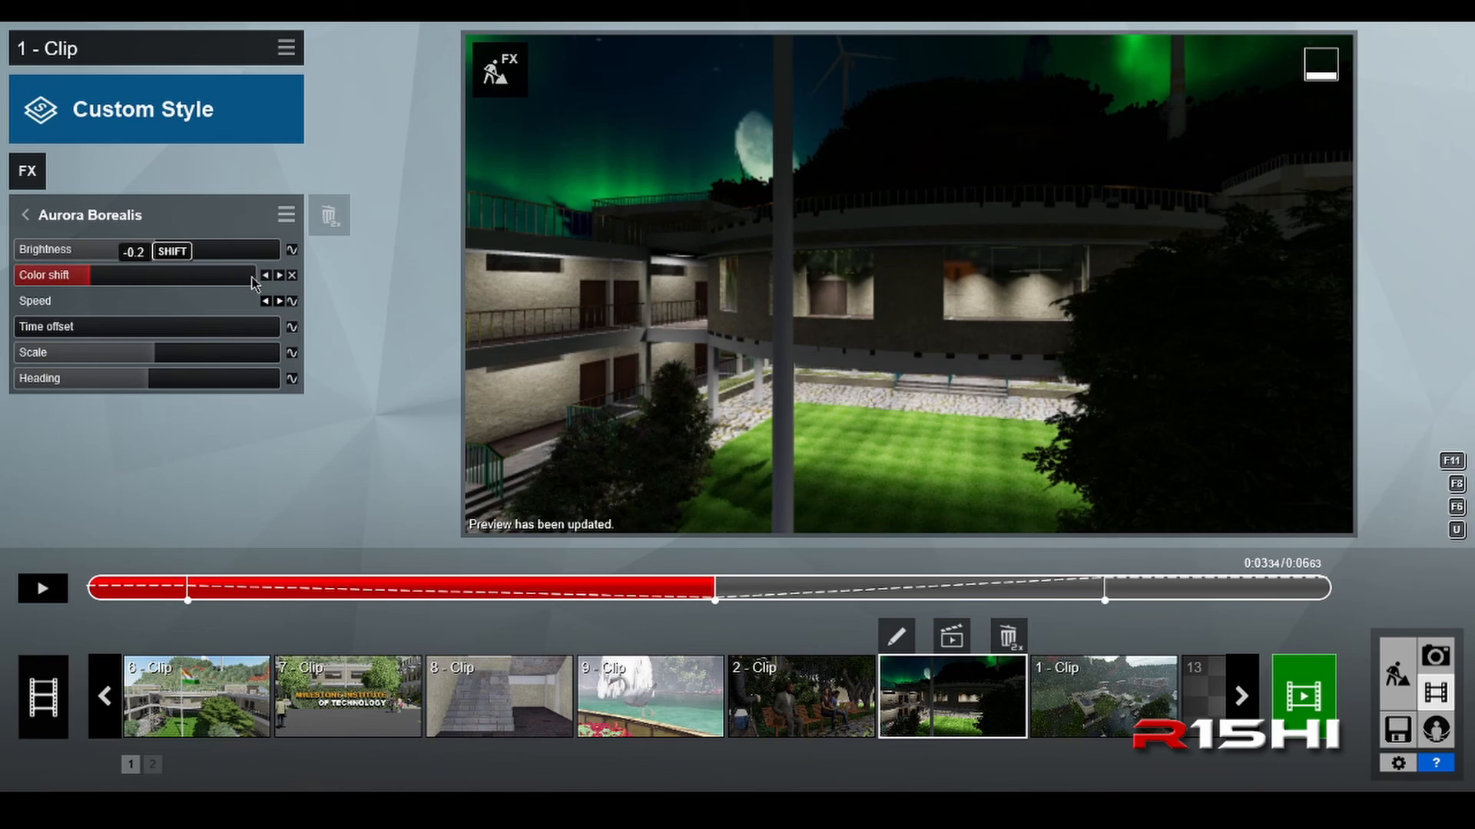
click(280, 275)
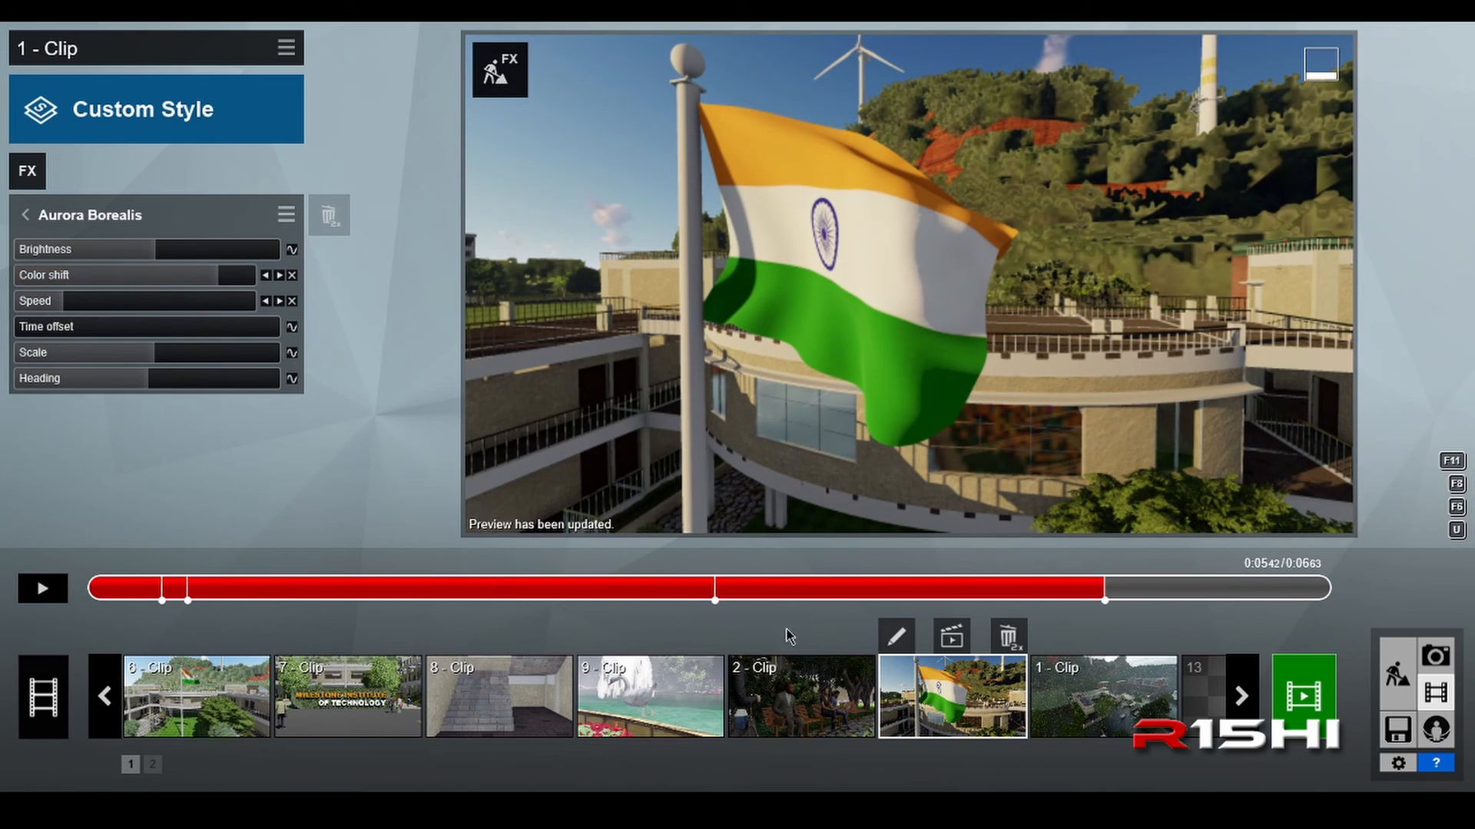
Step: Examine the Aurora Borealis speed value at its first and last keyframes
click(266, 302)
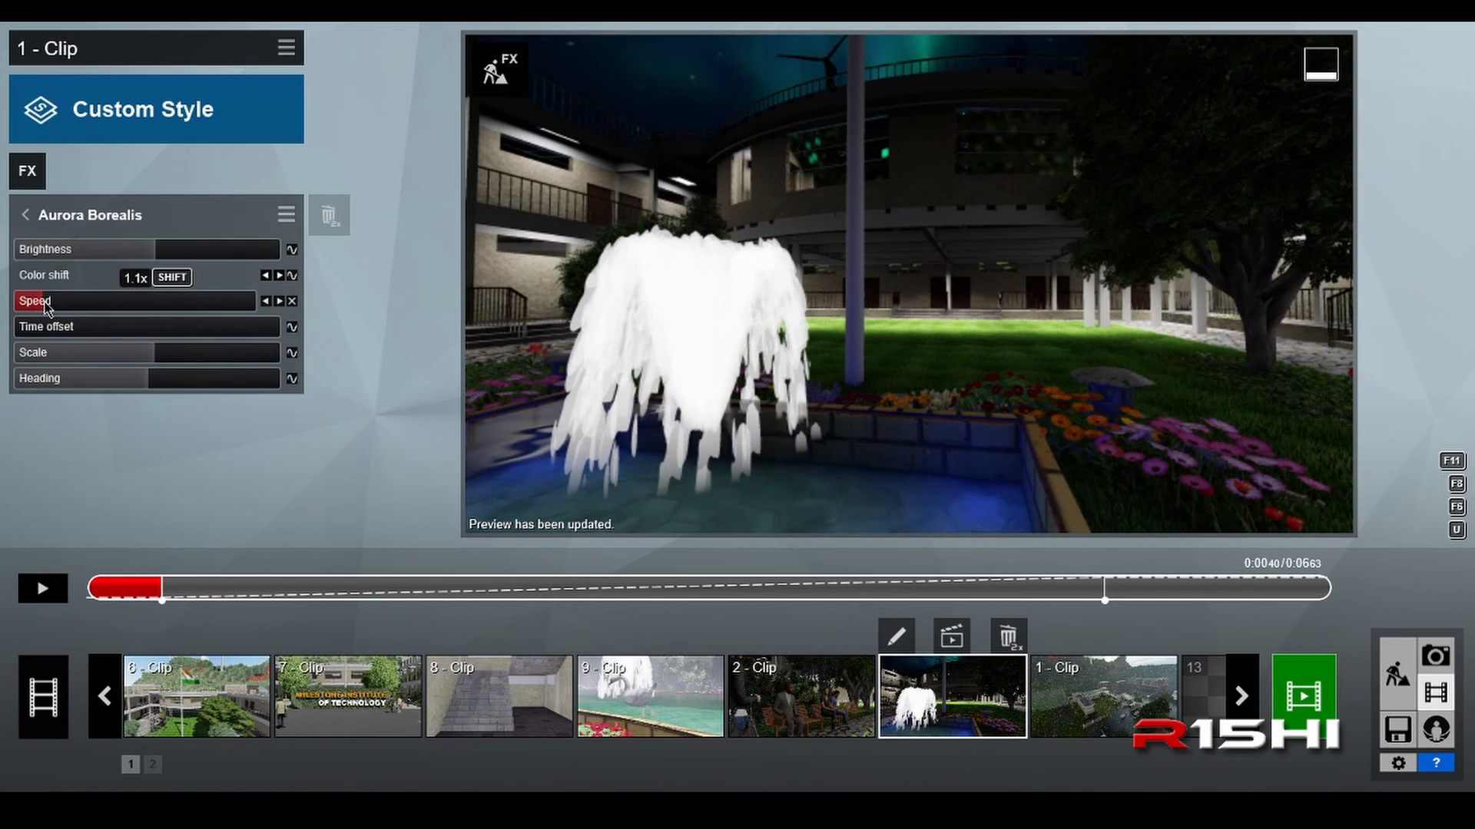
click(280, 302)
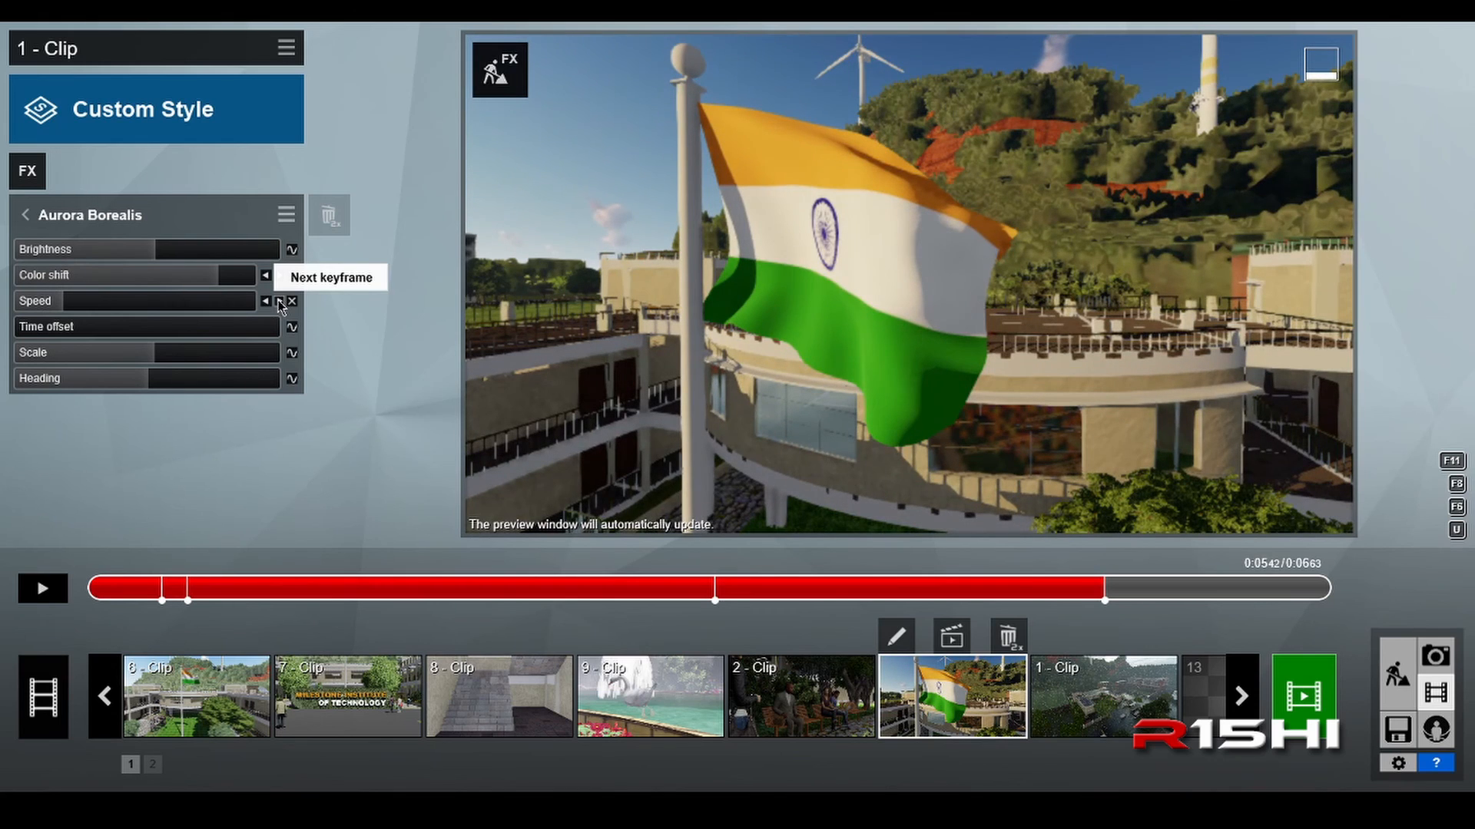
click(100, 307)
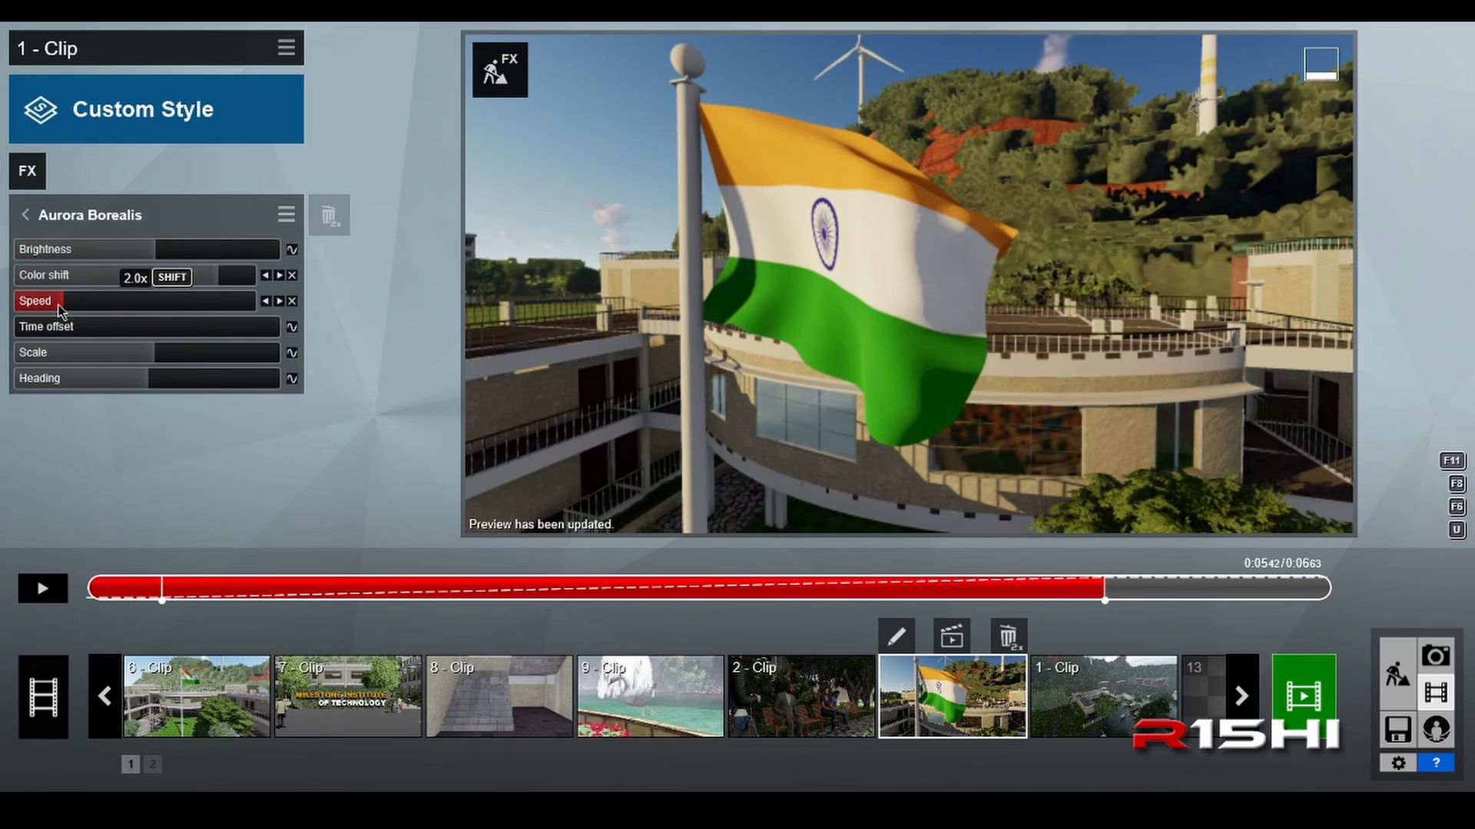
Step: Play the clip and view the night-to-day transition in full screen
click(46, 599)
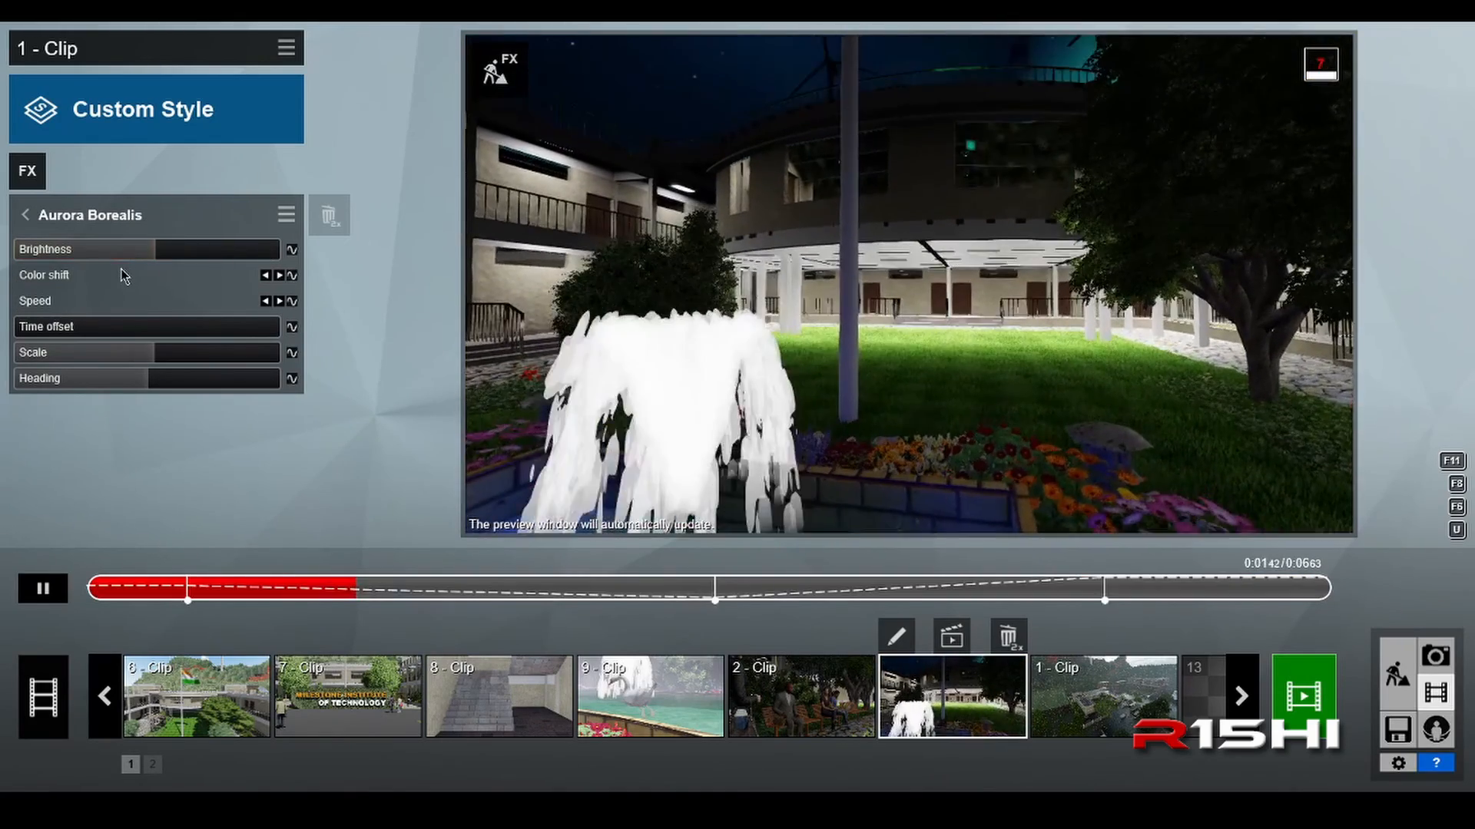
key(F11)
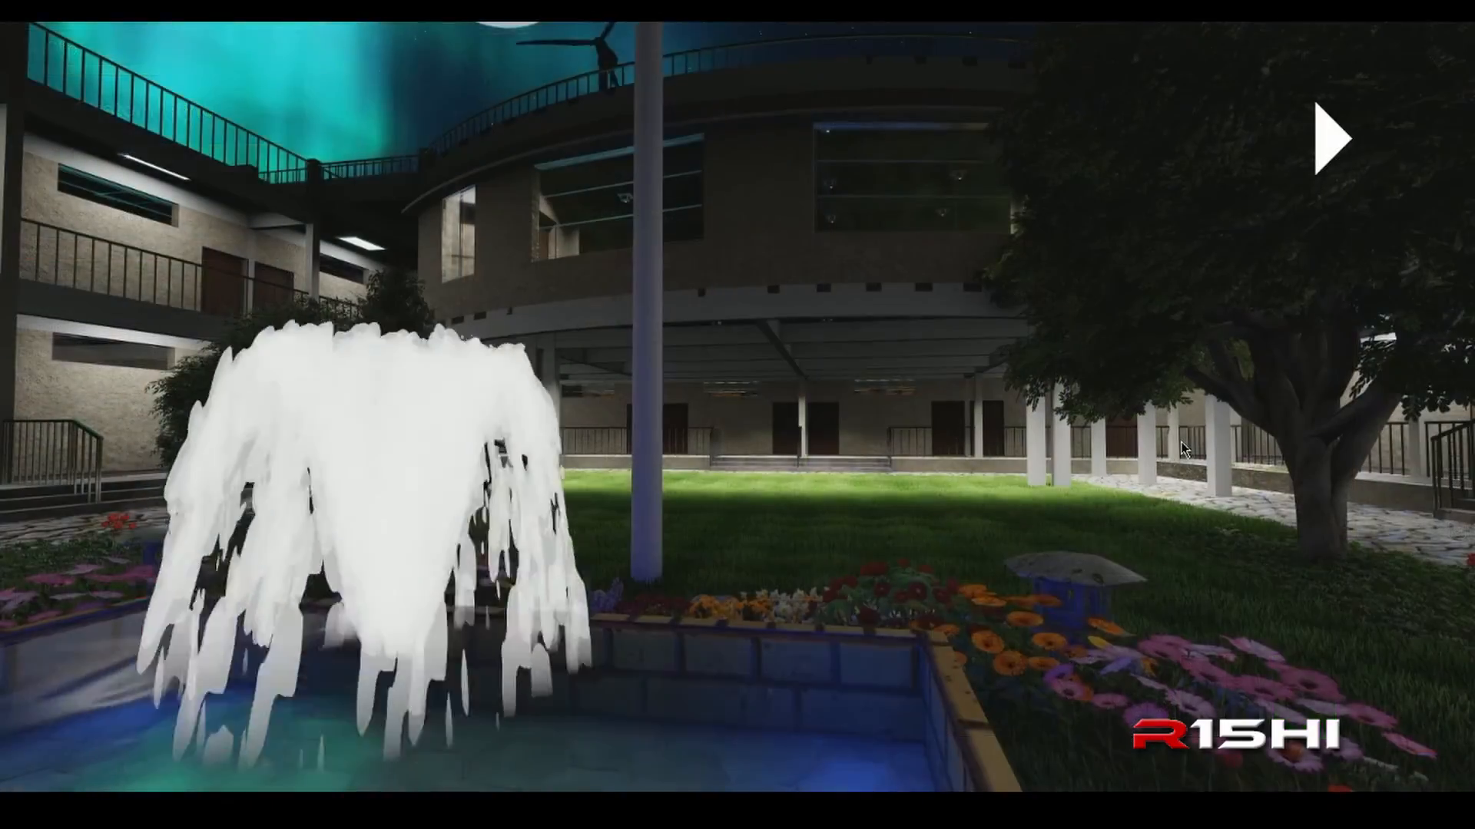